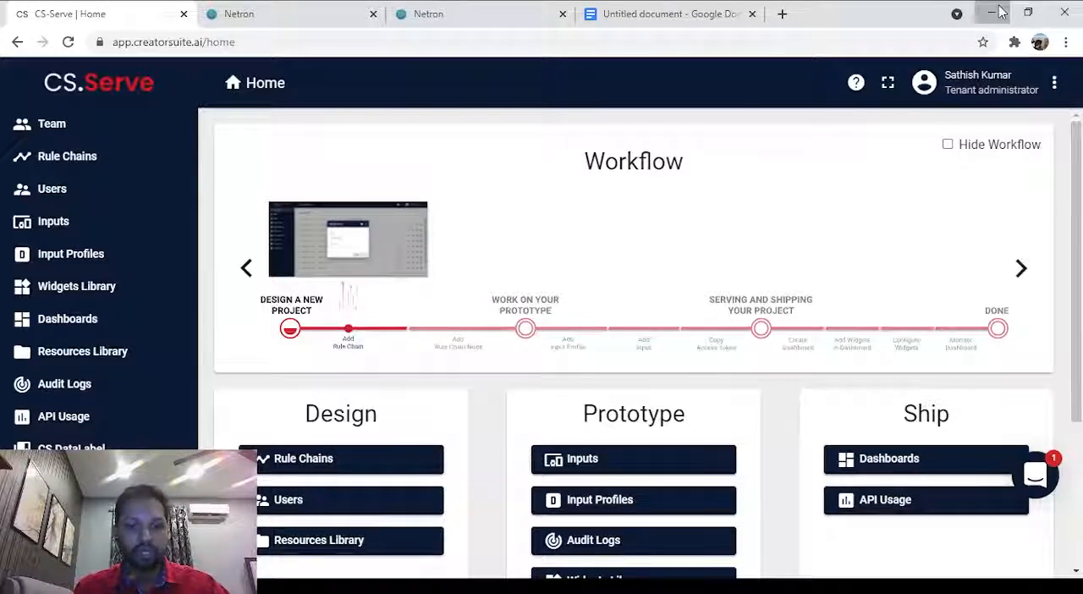
Open the CS.Serve documentation and view the overview of the Face Recognition example under Telemetry.
{"action": "left_click", "coordinate": [857, 84]}
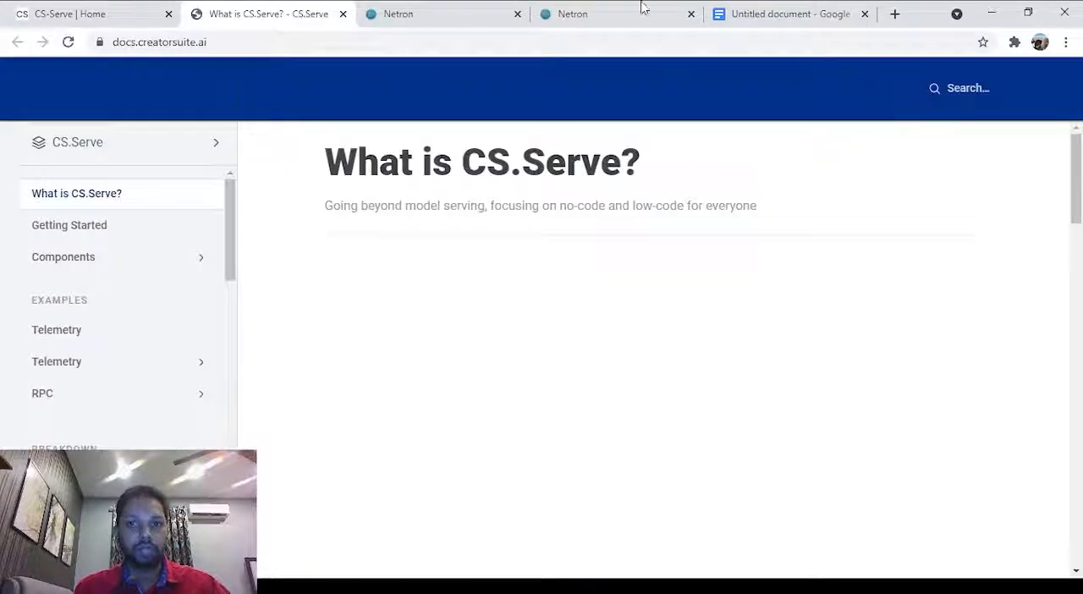
{"action": "left_click", "coordinate": [125, 222]}
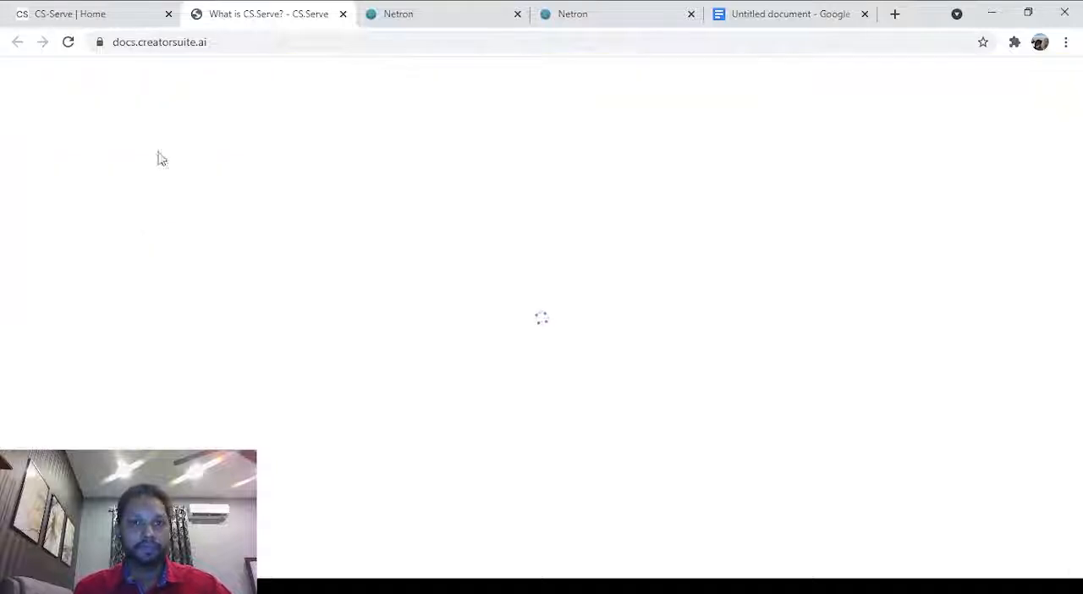
{"action": "scroll", "coordinate": [105, 193], "scroll_direction": "down", "scroll_amount": 2}
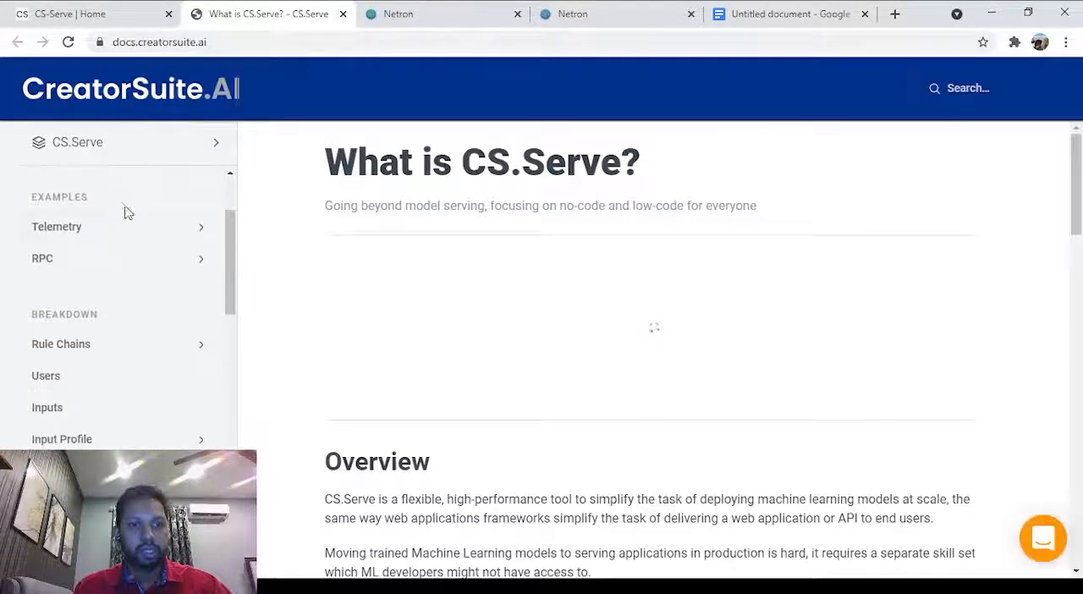
{"action": "left_click", "coordinate": [132, 228]}
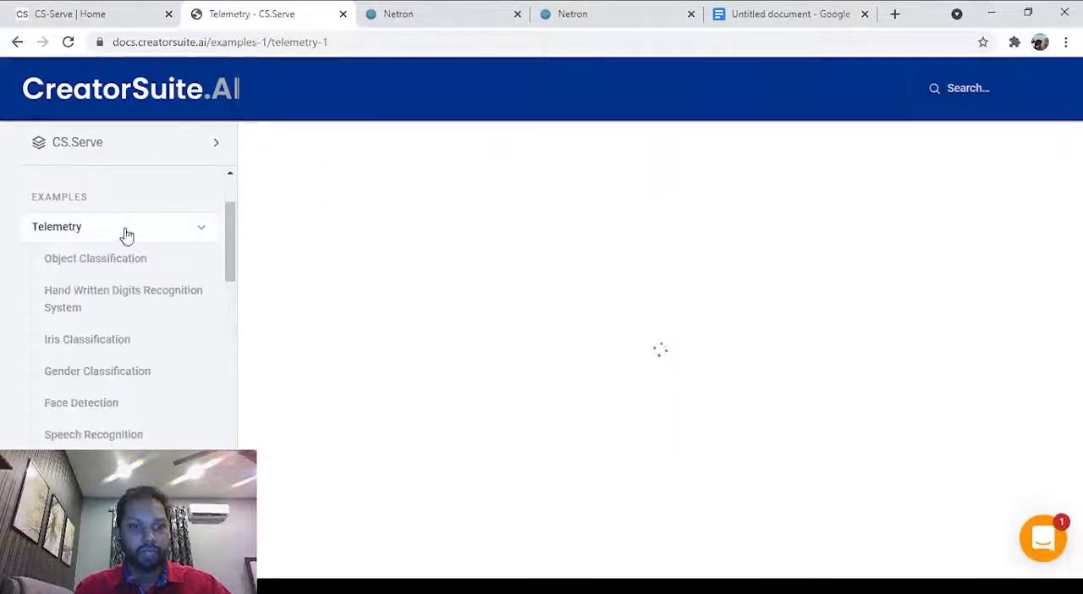
{"action": "scroll", "coordinate": [128, 237], "scroll_direction": "down", "scroll_amount": 3}
{"action": "left_click", "coordinate": [97, 279]}
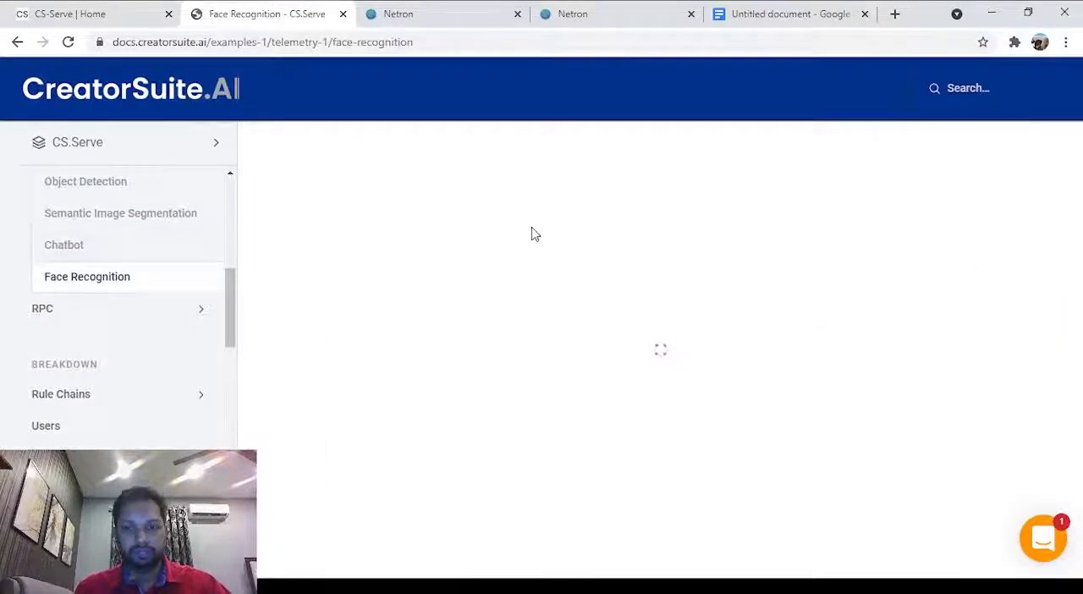
{"action": "scroll", "coordinate": [540, 228], "scroll_direction": "down", "scroll_amount": 1}
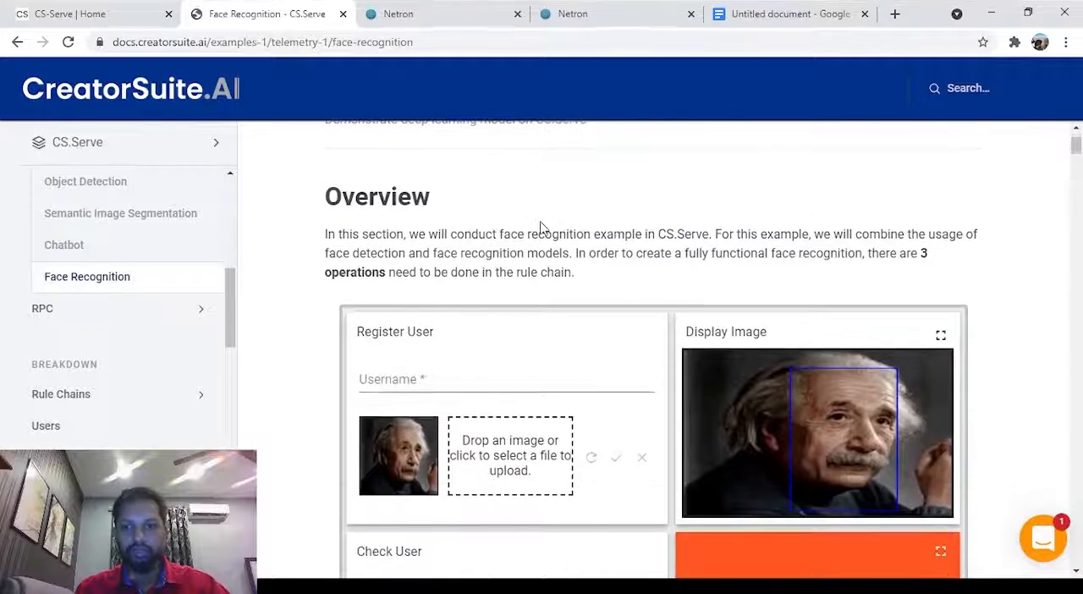
{"action": "scroll", "coordinate": [542, 228], "scroll_direction": "up", "scroll_amount": 1}
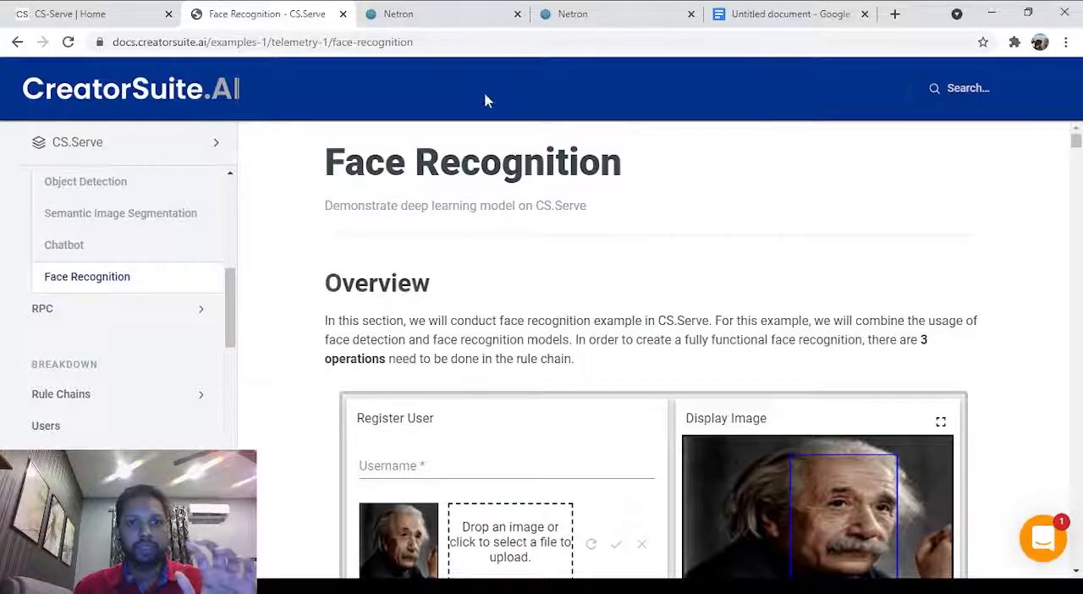
Export the Face Recognition (Small) and Face Detection models from the CS.Serve Resources Library.
{"action": "left_click", "coordinate": [444, 14]}
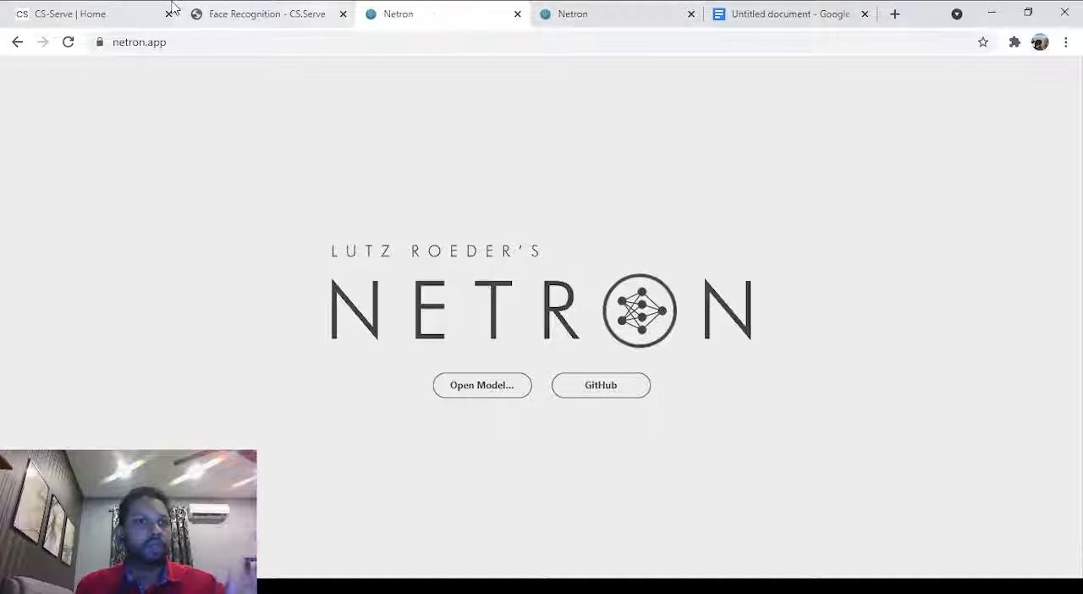
{"action": "left_click", "coordinate": [127, 7]}
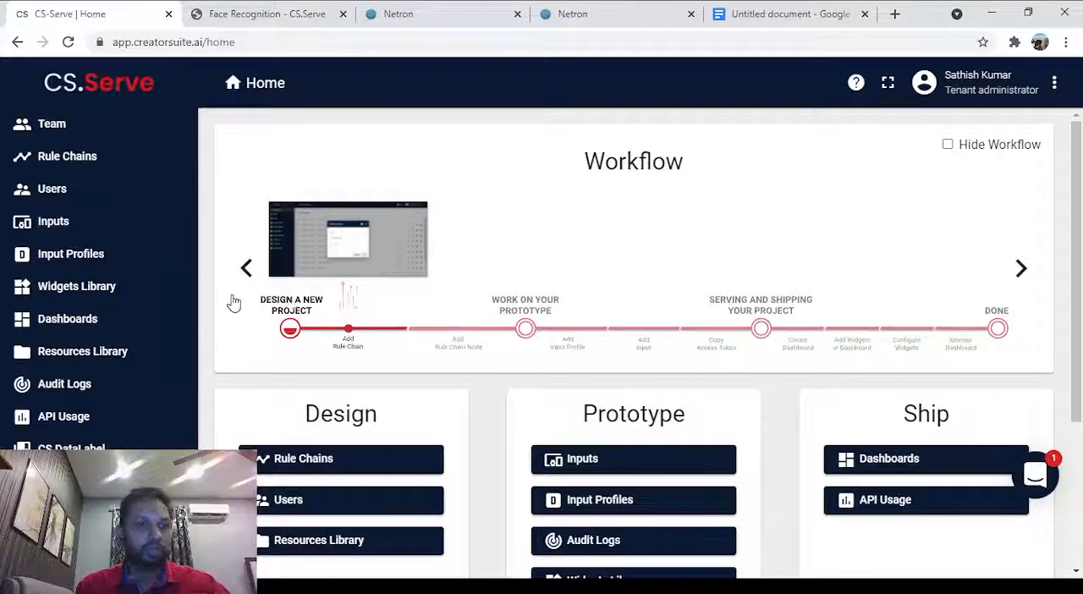
{"action": "left_click", "coordinate": [103, 365]}
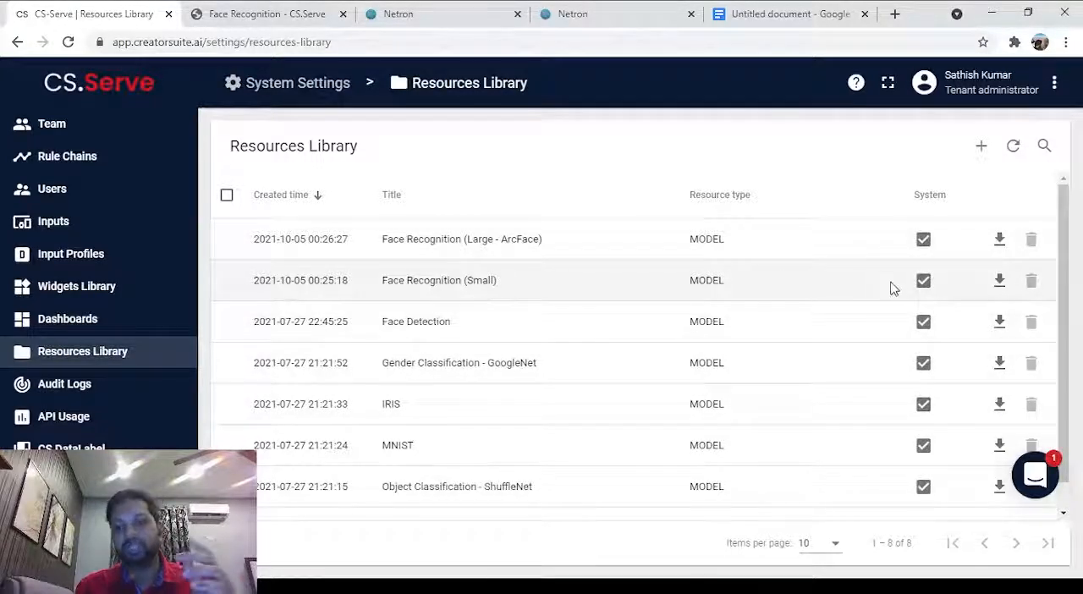
{"action": "left_click", "coordinate": [1000, 282]}
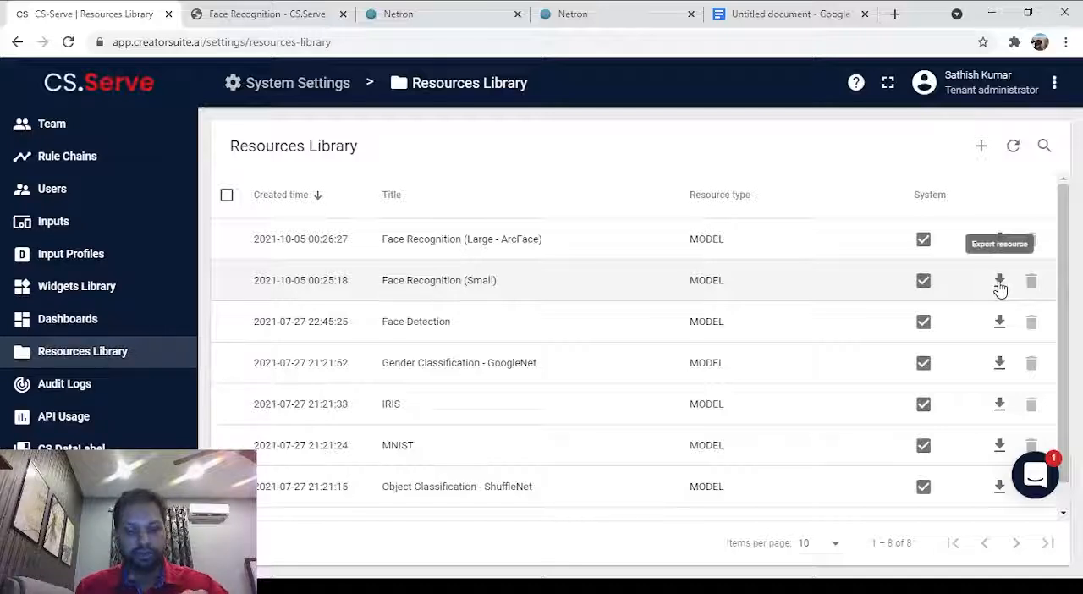
{"action": "left_click", "coordinate": [1000, 289]}
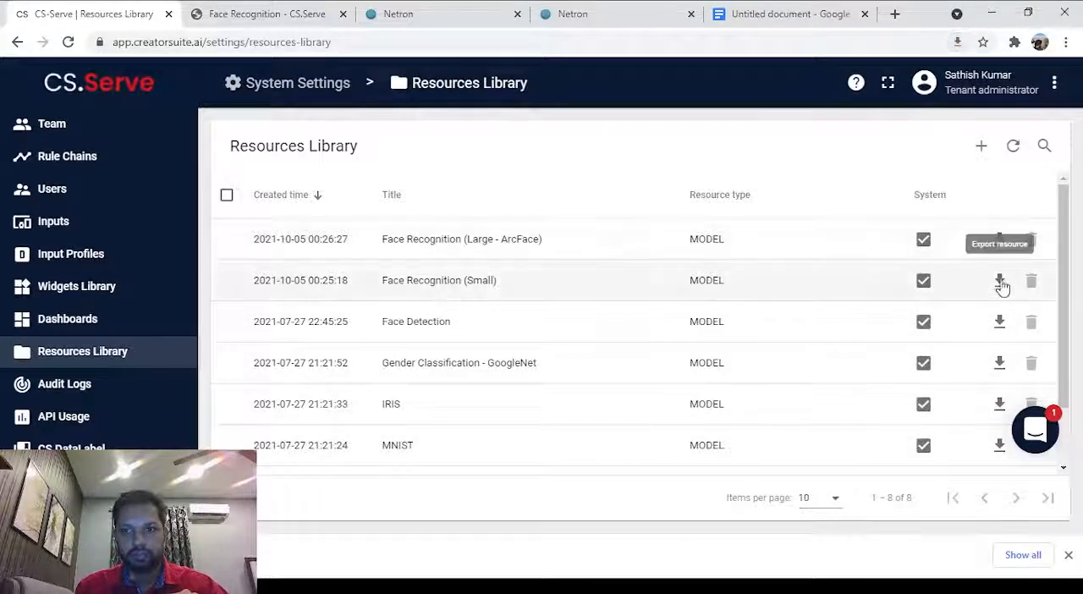
{"action": "left_click", "coordinate": [999, 323]}
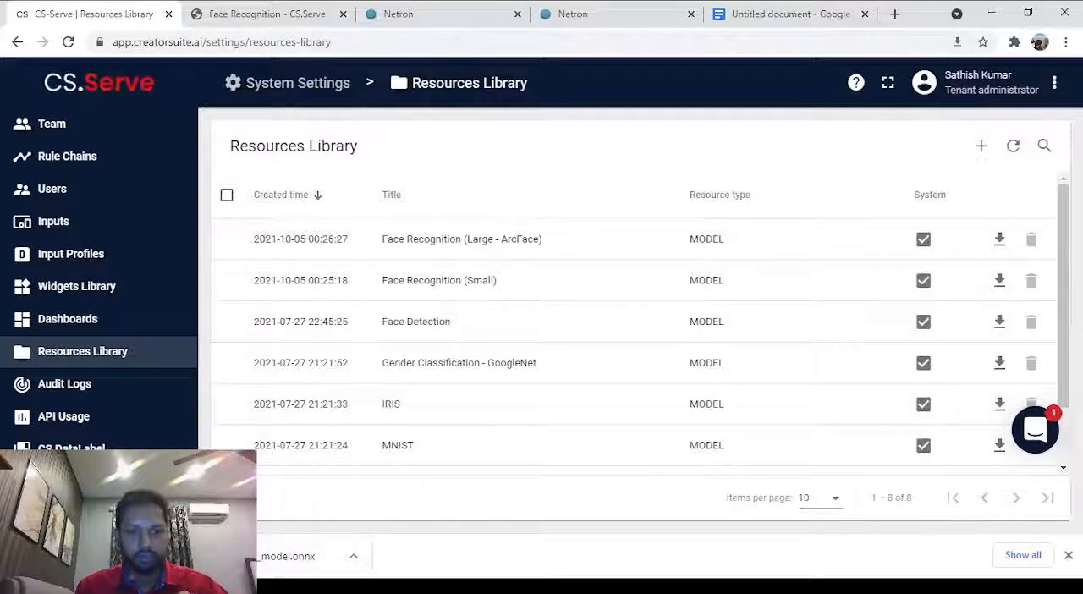
{"action": "left_click", "coordinate": [999, 323]}
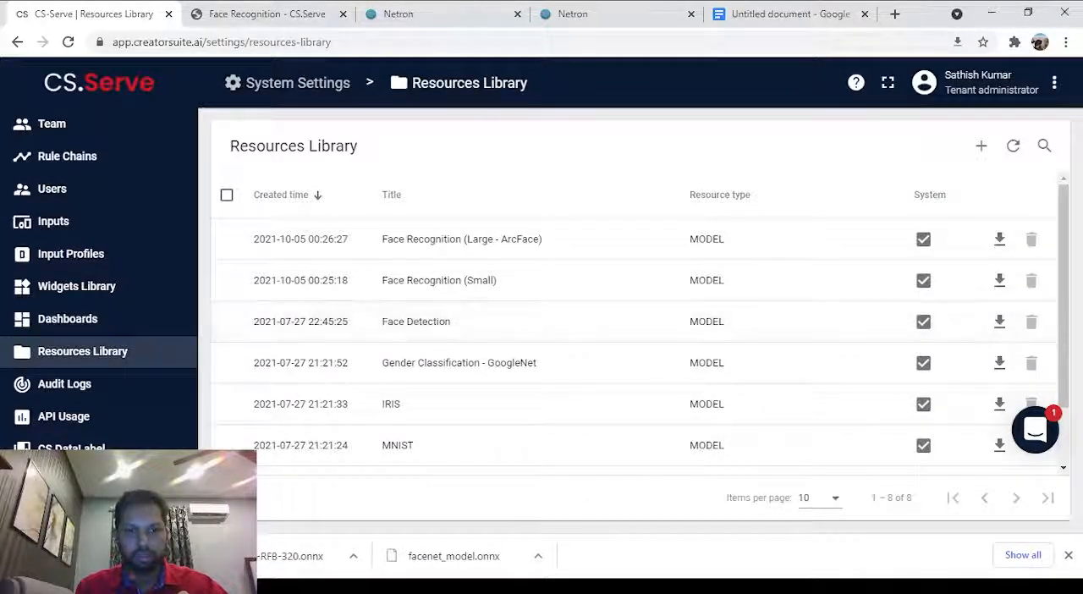
Load facenet_model.onnx and version-RFB-320.onnx into two separate Netron pages.
{"action": "left_click", "coordinate": [383, 12]}
{"action": "left_click_drag", "start_coordinate": [454, 555], "coordinate": [501, 370]}
{"action": "left_click", "coordinate": [576, 19]}
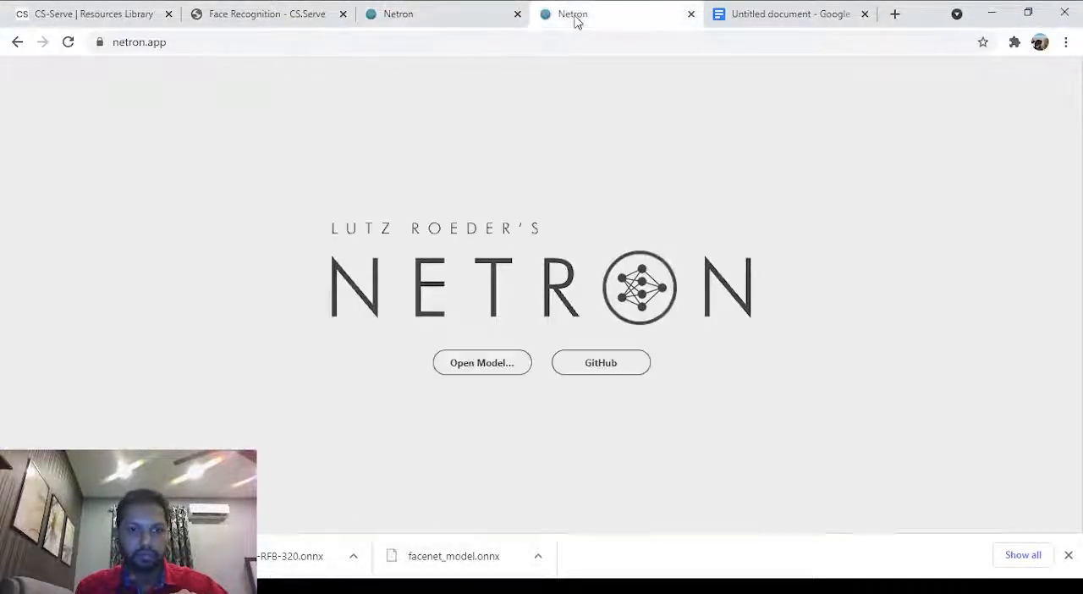
{"action": "left_click_drag", "start_coordinate": [292, 556], "coordinate": [461, 370]}
Examine the model properties, inputs and outputs of facenet_model.onnx and version-RFB-320.onnx.
{"action": "left_click", "coordinate": [398, 12]}
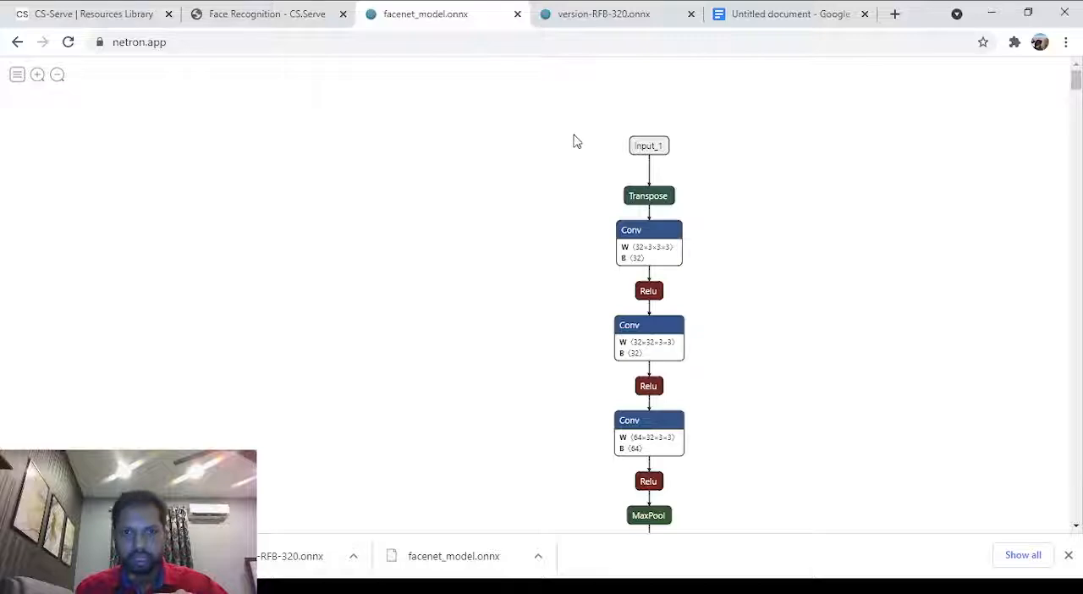
{"action": "left_click", "coordinate": [624, 13]}
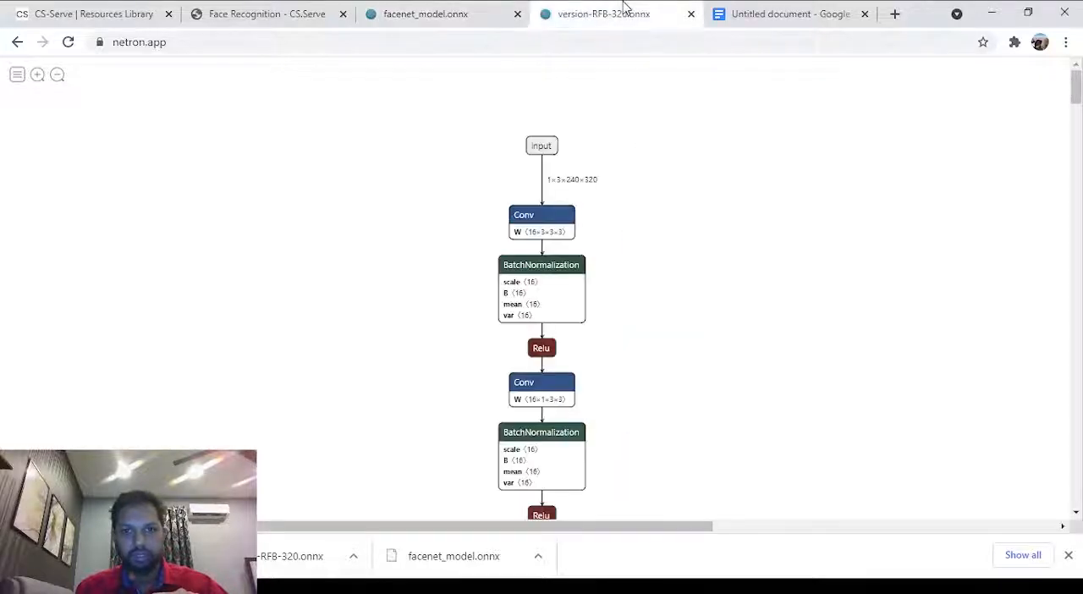
{"action": "left_click", "coordinate": [477, 6]}
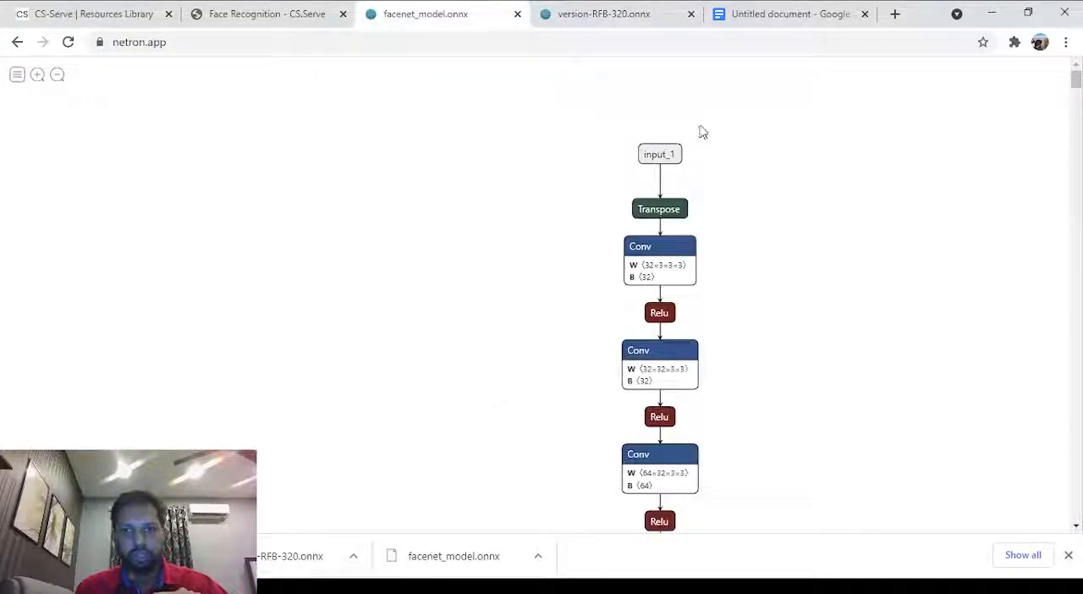
{"action": "left_click", "coordinate": [661, 158]}
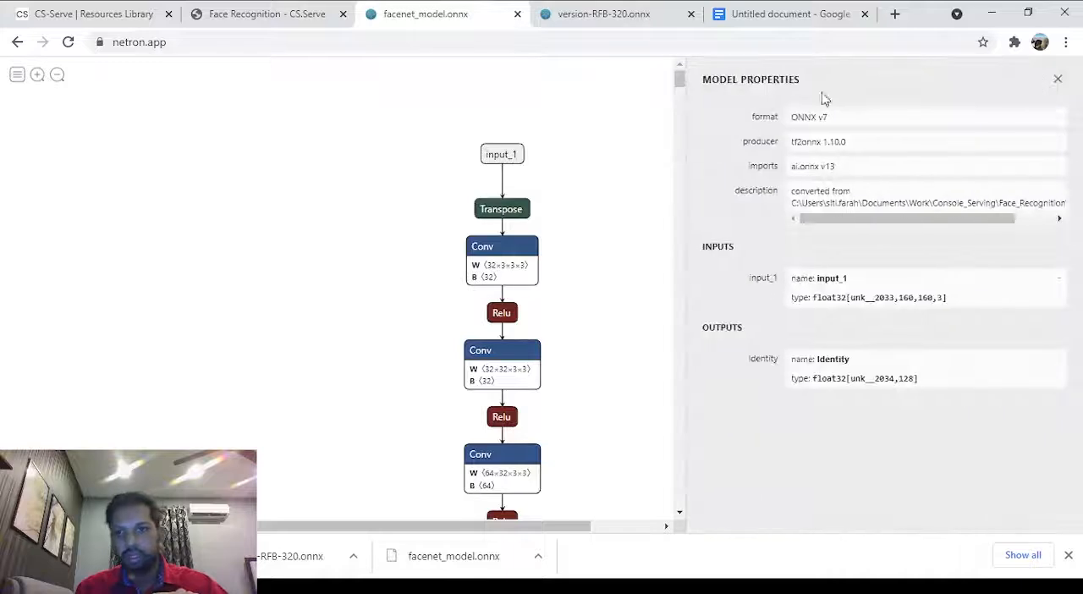
{"action": "left_click", "coordinate": [590, 17]}
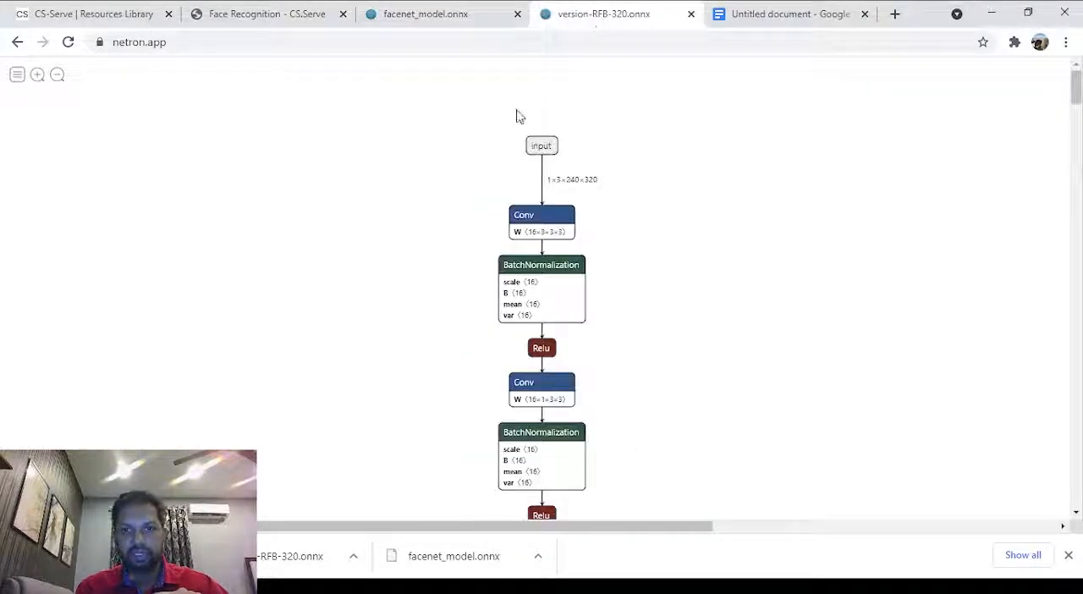
{"action": "left_click", "coordinate": [539, 151]}
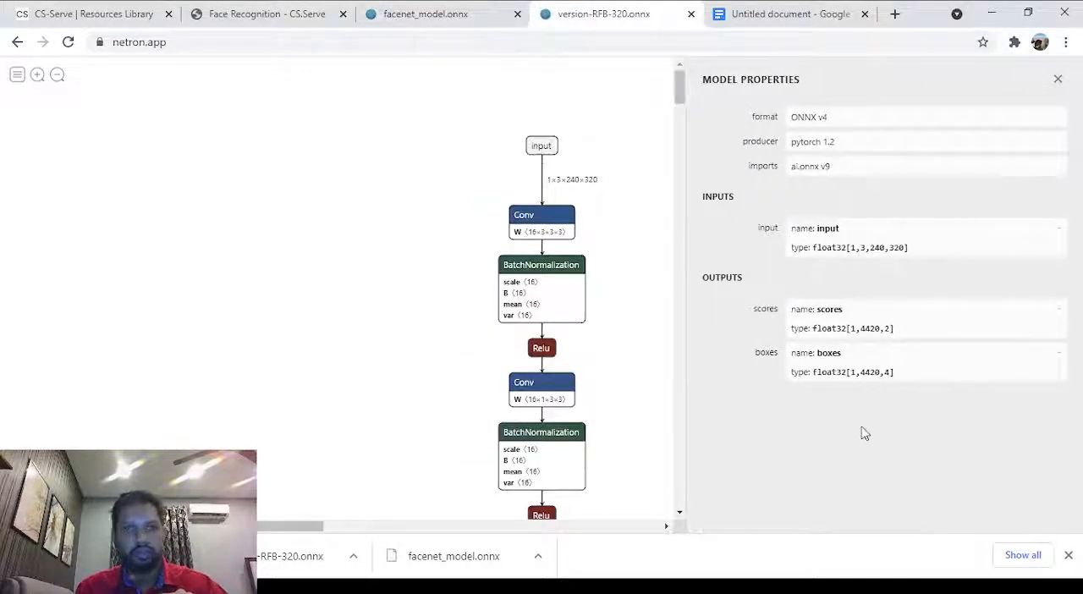
Return to CS.Serve and add a new rule chain named Face Recognition.
{"action": "left_click", "coordinate": [127, 9]}
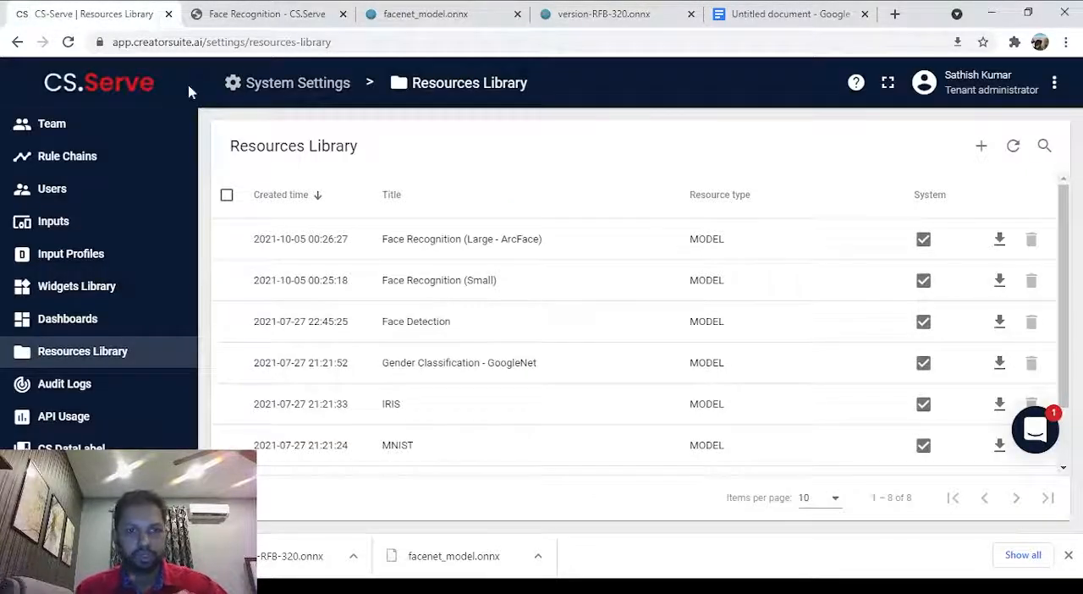
{"action": "left_click", "coordinate": [101, 91]}
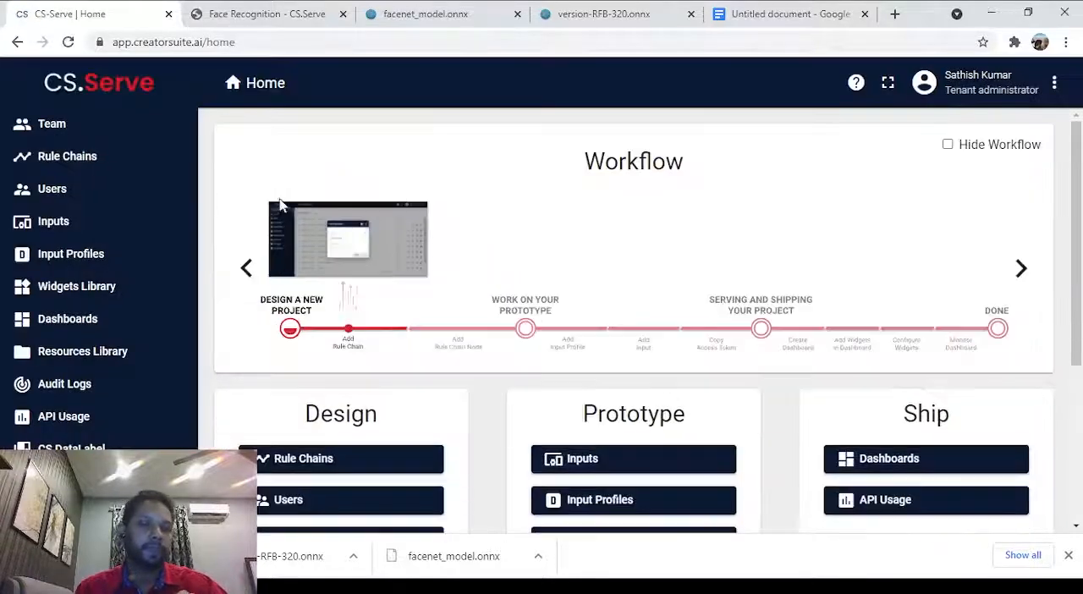
{"action": "left_click", "coordinate": [105, 169]}
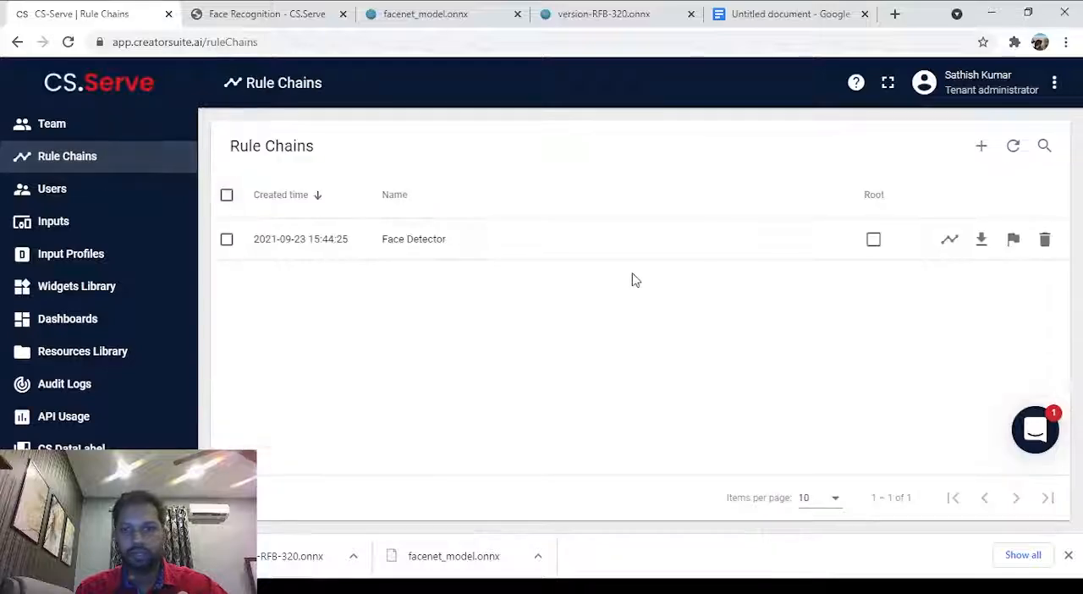
{"action": "left_click", "coordinate": [984, 149]}
{"action": "left_click", "coordinate": [905, 198]}
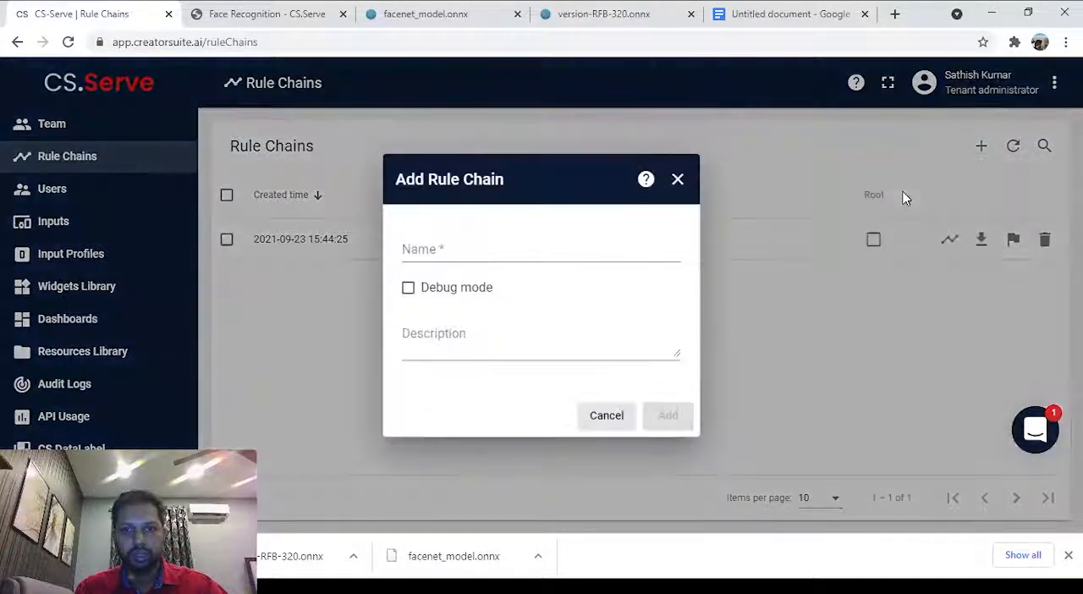
{"action": "left_click", "coordinate": [475, 263]}
{"action": "type", "text": "F"}
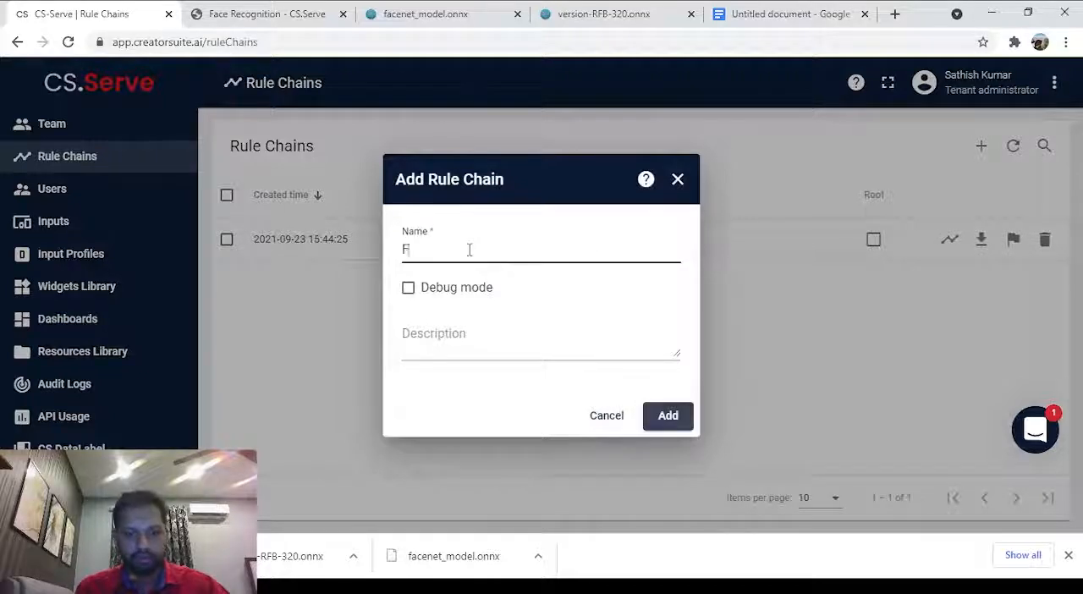
{"action": "type", "text": "ace Rec"}
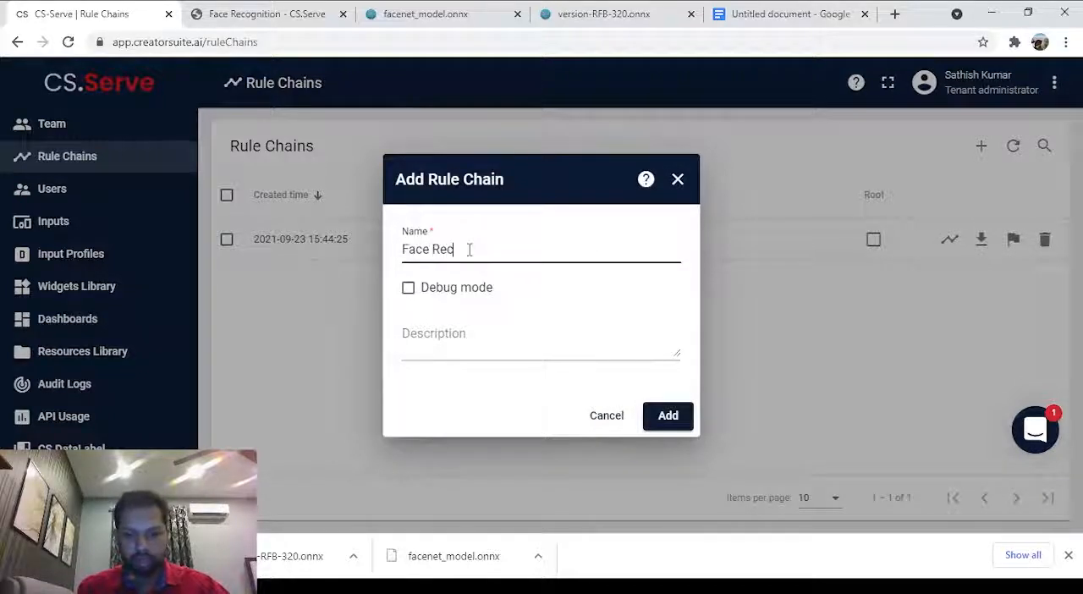
{"action": "type", "text": "ognition"}
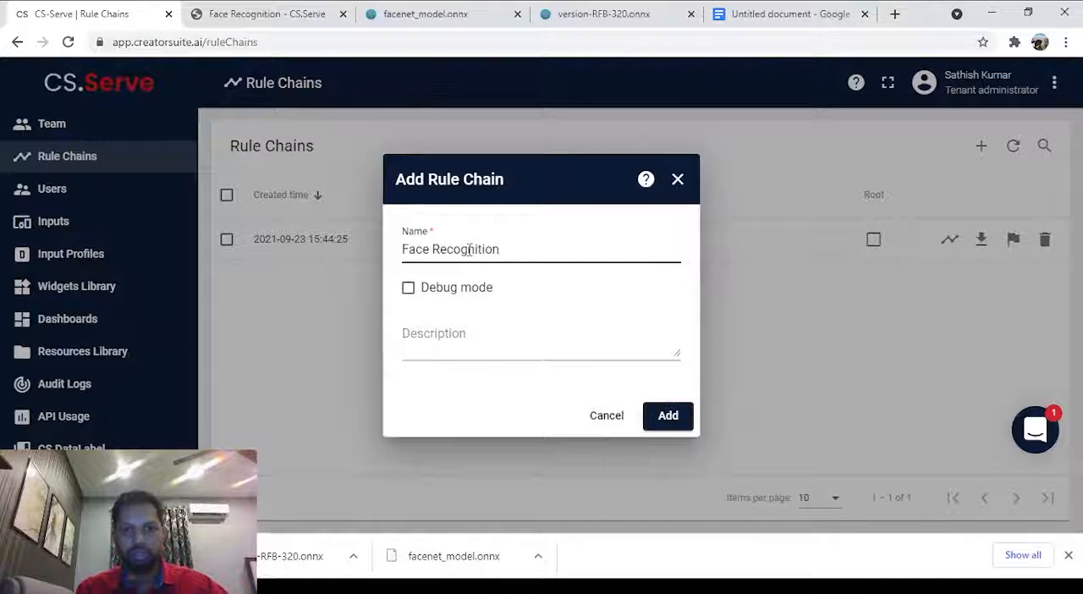
{"action": "left_click", "coordinate": [668, 416]}
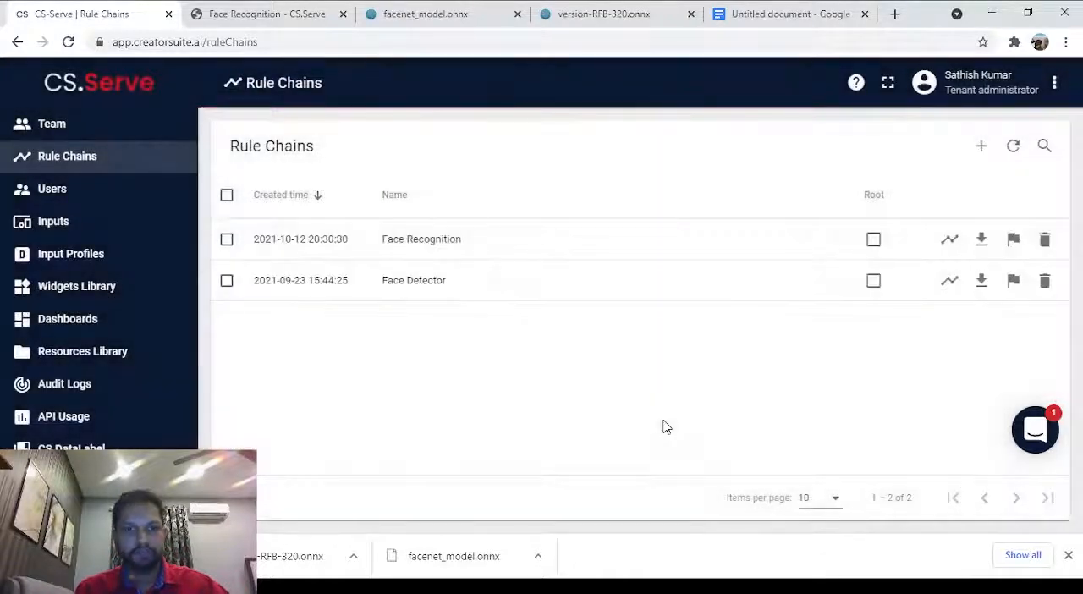
Open the Face Recognition rule chain for editing and expand its canvas to full screen.
{"action": "left_click", "coordinate": [689, 253]}
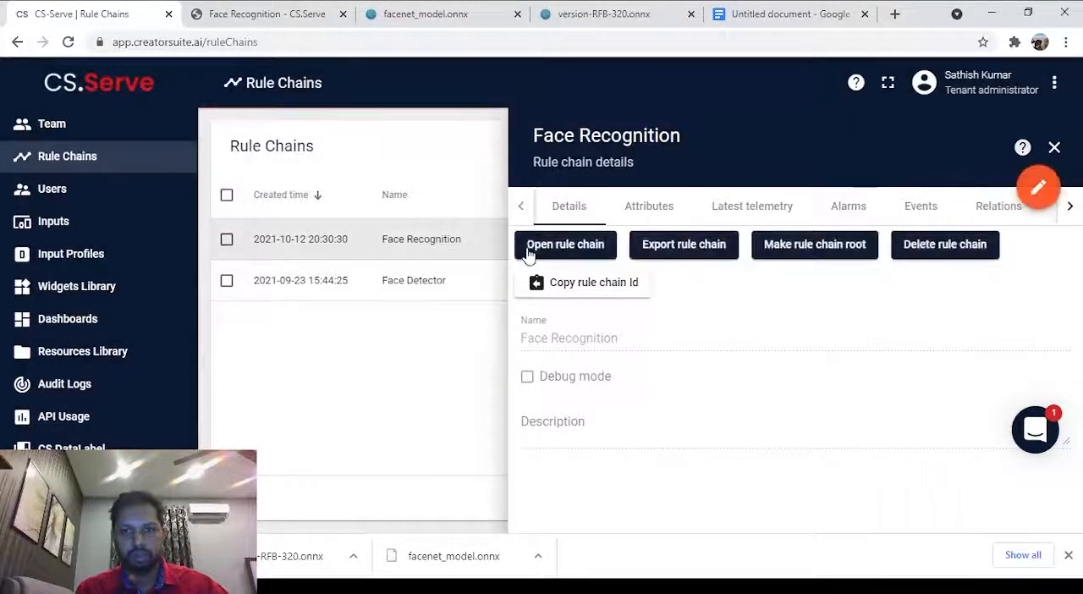
{"action": "left_click", "coordinate": [528, 248]}
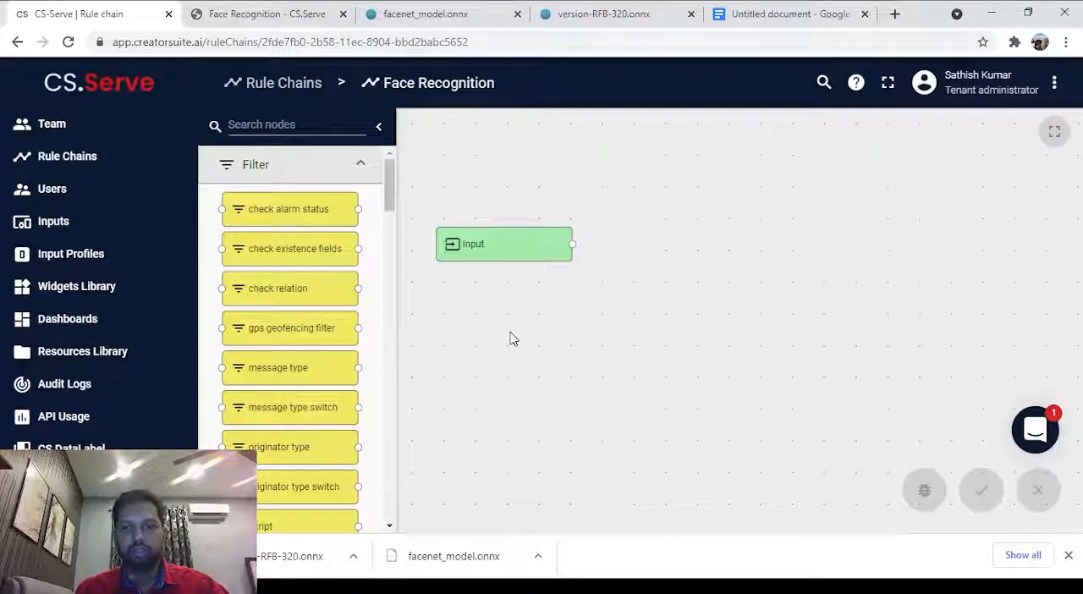
{"action": "left_click", "coordinate": [1055, 135]}
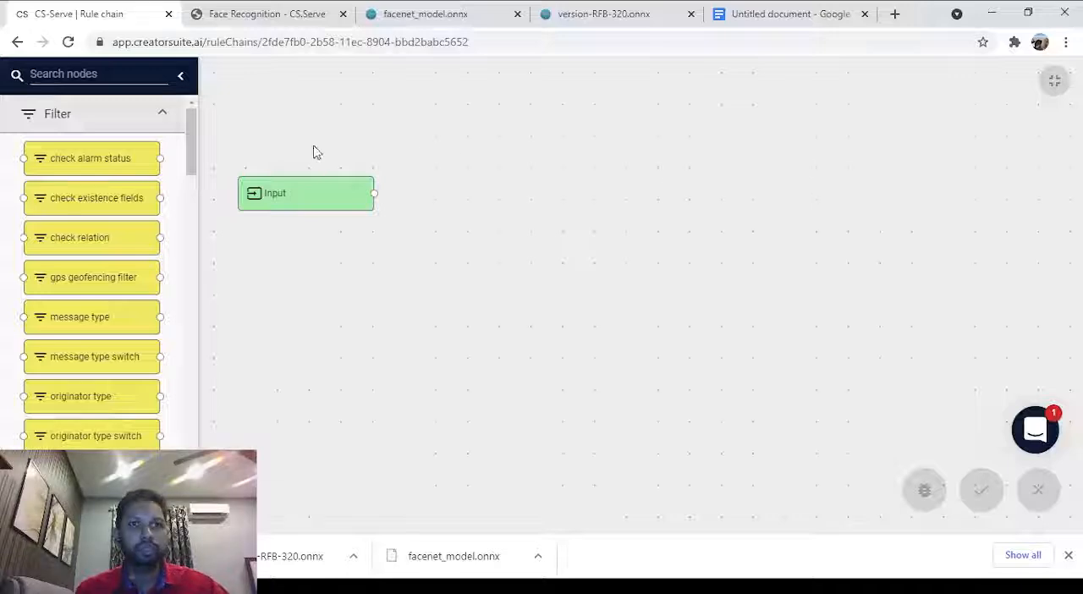
Add an input profile node named Input Profile below the Input node and link Input to it.
{"action": "left_click", "coordinate": [115, 75]}
{"action": "type", "text": "input"}
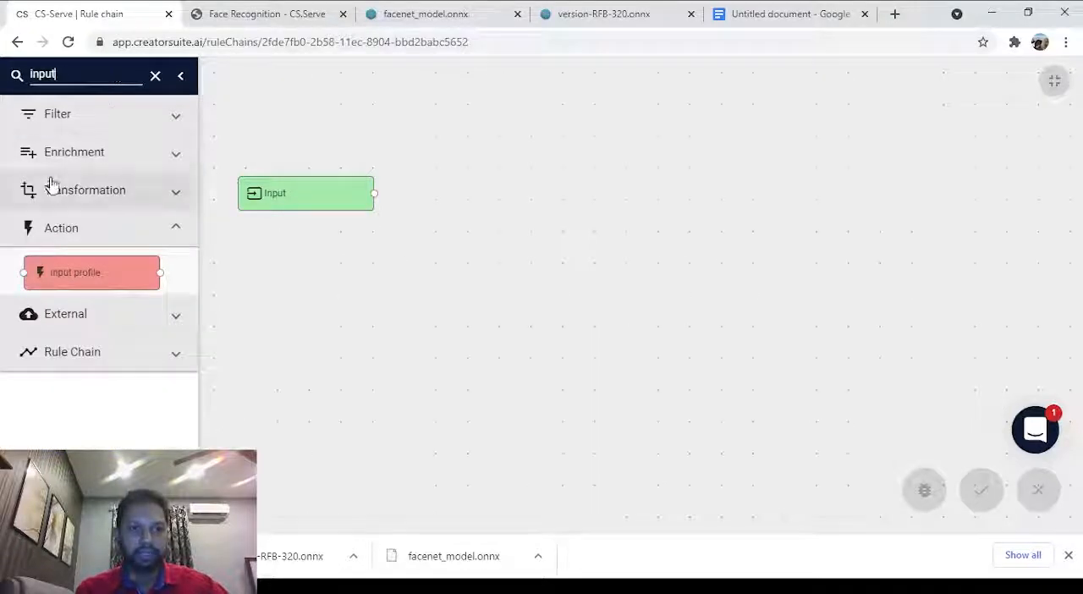
{"action": "left_click_drag", "start_coordinate": [88, 273], "coordinate": [303, 260]}
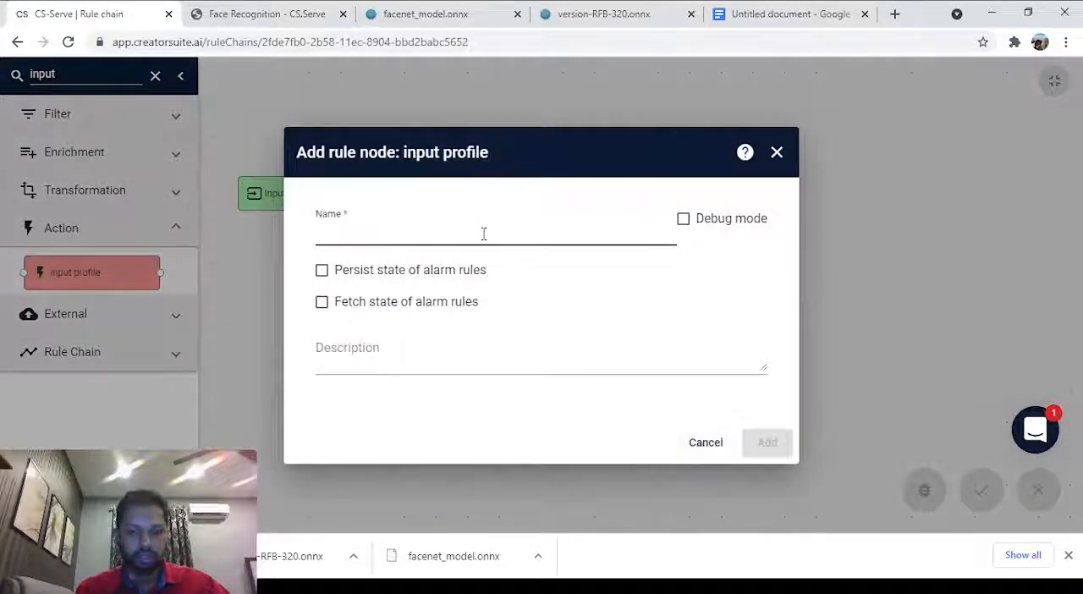
{"action": "type", "text": "Input"}
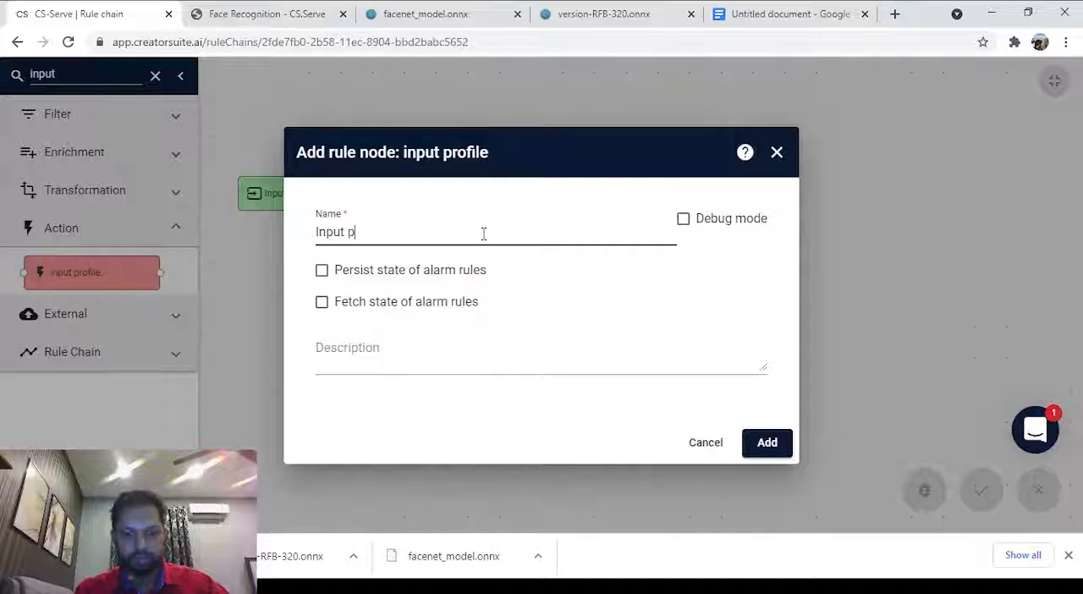
{"action": "type", "text": " Prog"}
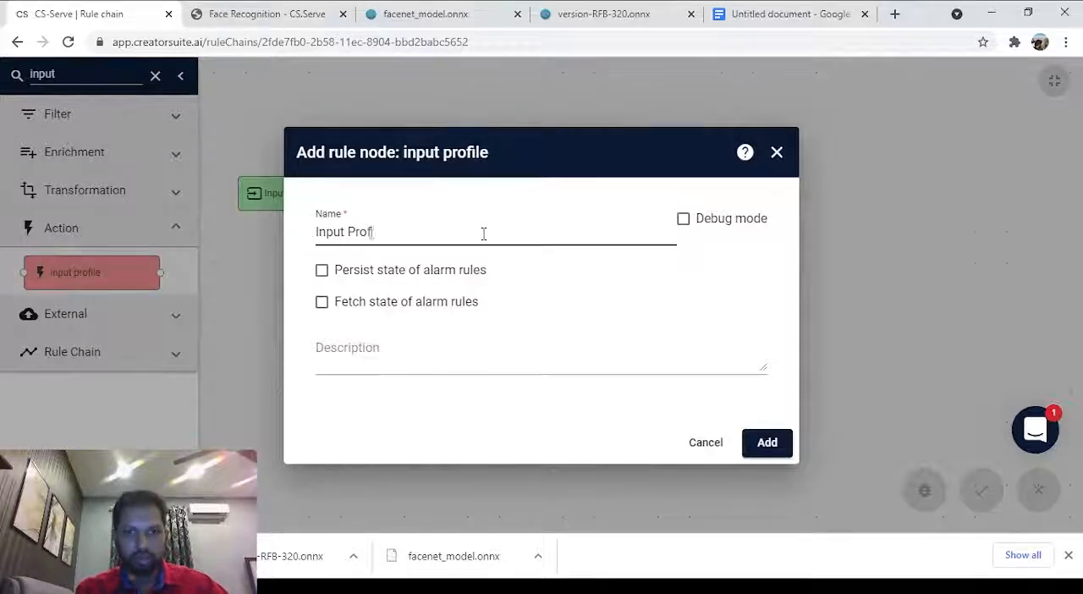
{"action": "type", "text": "ile"}
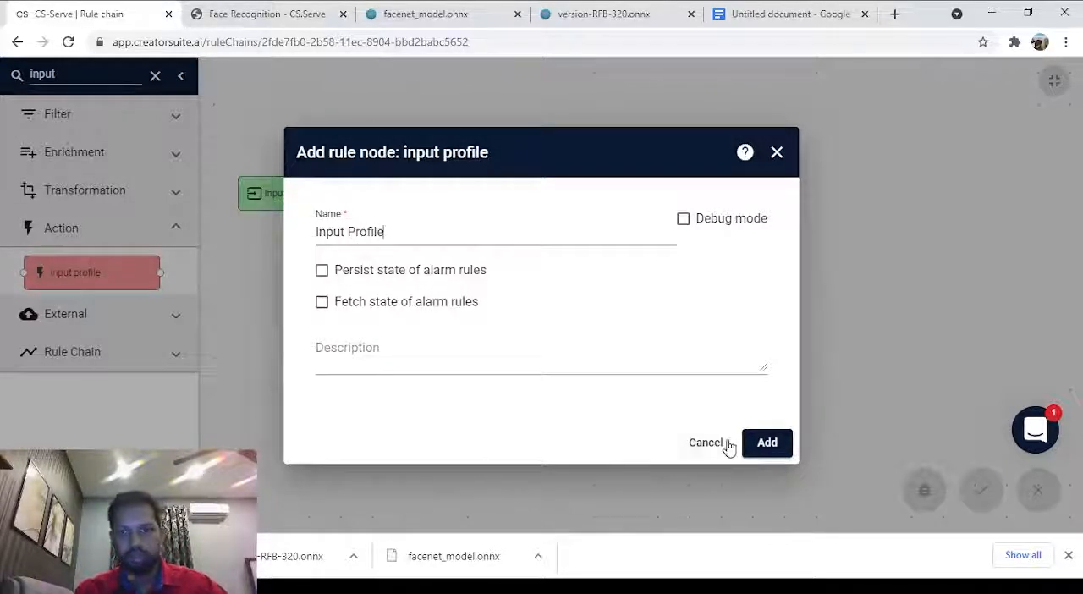
{"action": "left_click", "coordinate": [766, 444]}
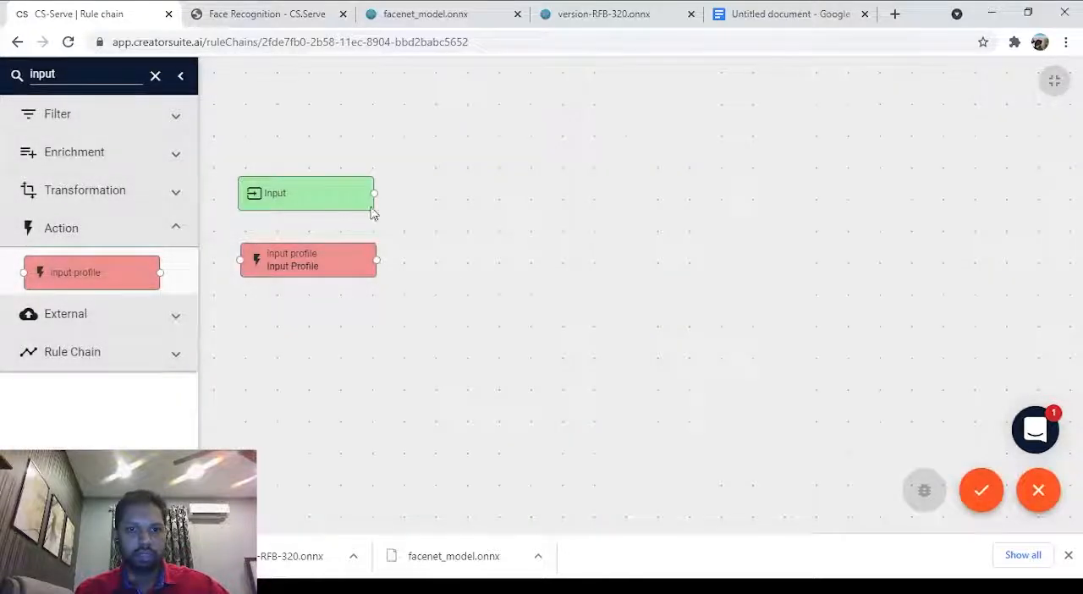
{"action": "left_click_drag", "start_coordinate": [374, 193], "coordinate": [242, 260]}
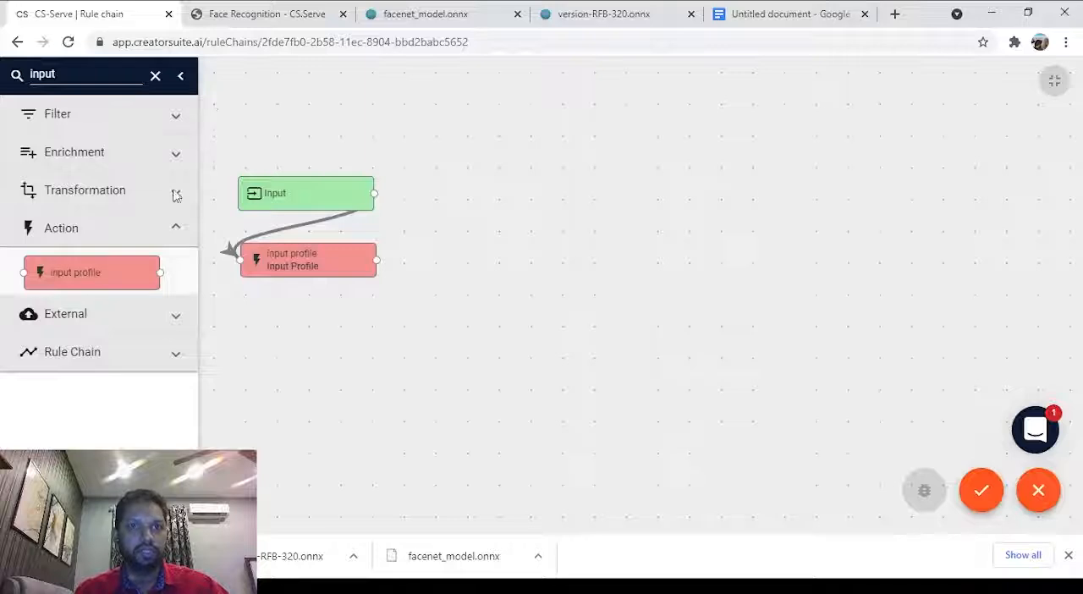
Add a message type switch node named Message Type below the Input Profile node.
{"action": "double_click", "coordinate": [72, 69]}
{"action": "type", "text": "messa"}
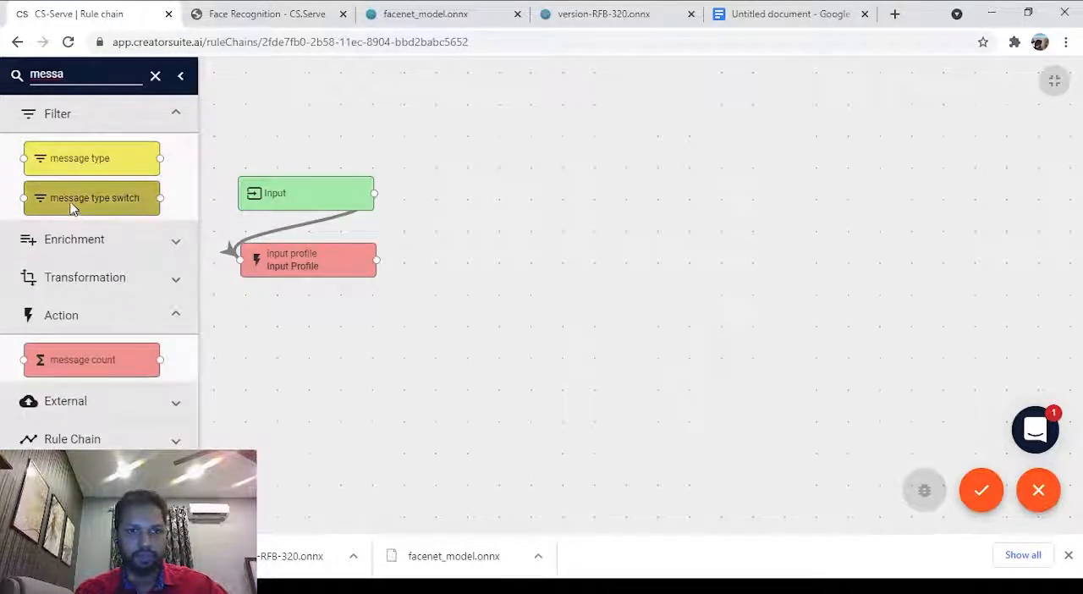
{"action": "left_click_drag", "start_coordinate": [73, 206], "coordinate": [293, 338]}
{"action": "left_click", "coordinate": [380, 266]}
{"action": "type", "text": "M"}
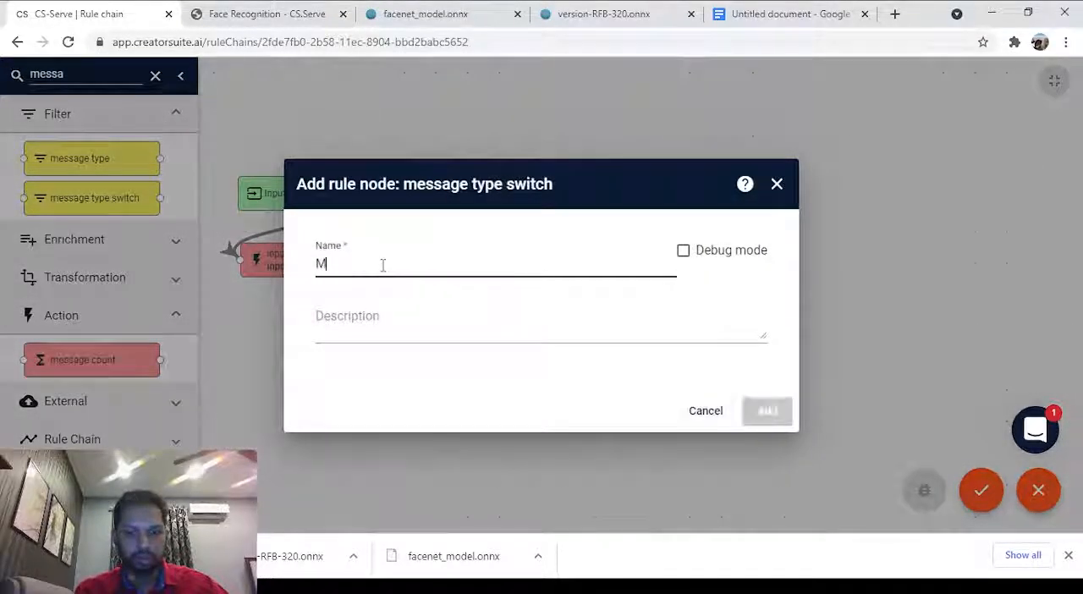
{"action": "type", "text": "essage "}
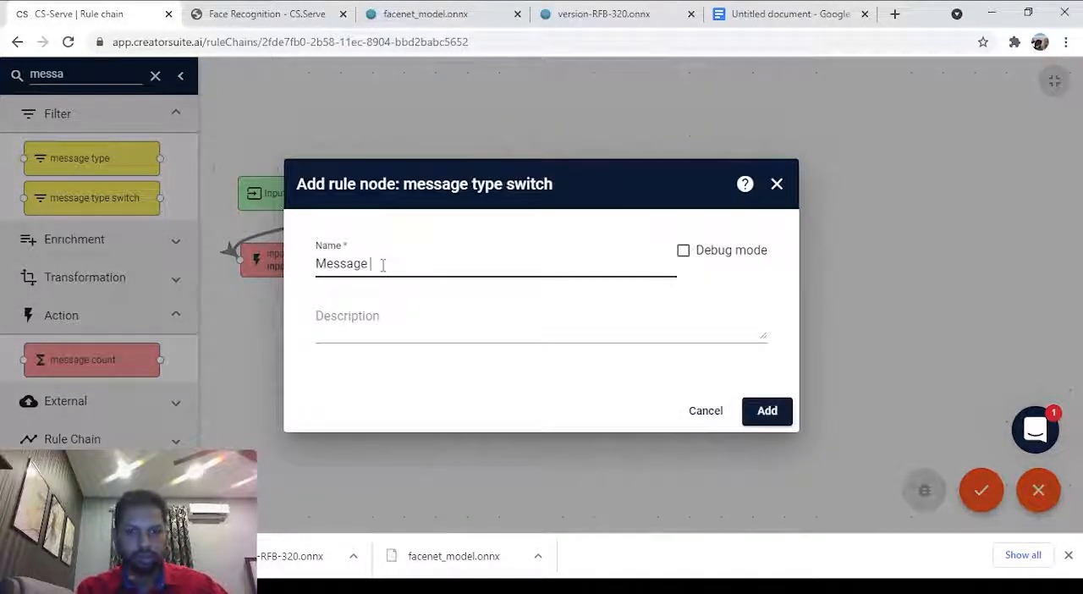
{"action": "type", "text": "Type"}
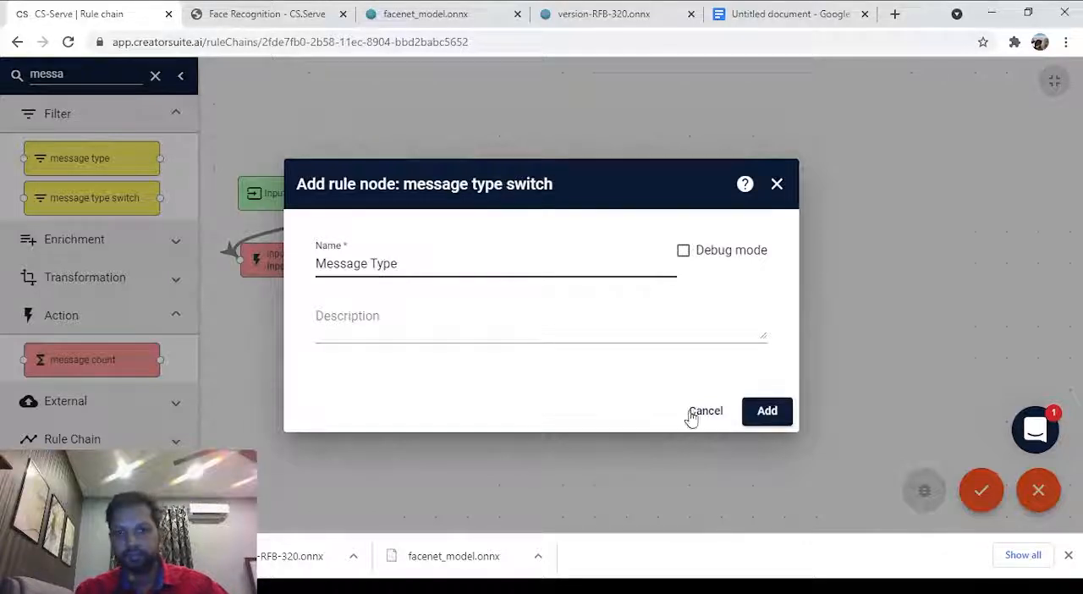
{"action": "left_click", "coordinate": [766, 411]}
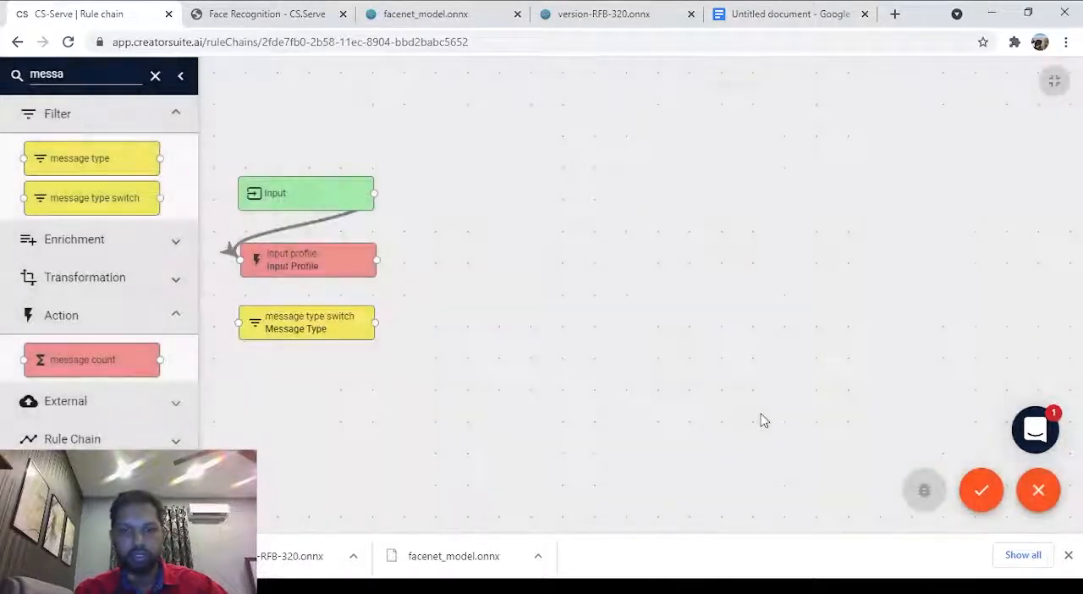
Link Input Profile to Message Type with the Success label and shift the Message Type node slightly down.
{"action": "left_click_drag", "start_coordinate": [379, 265], "coordinate": [240, 323]}
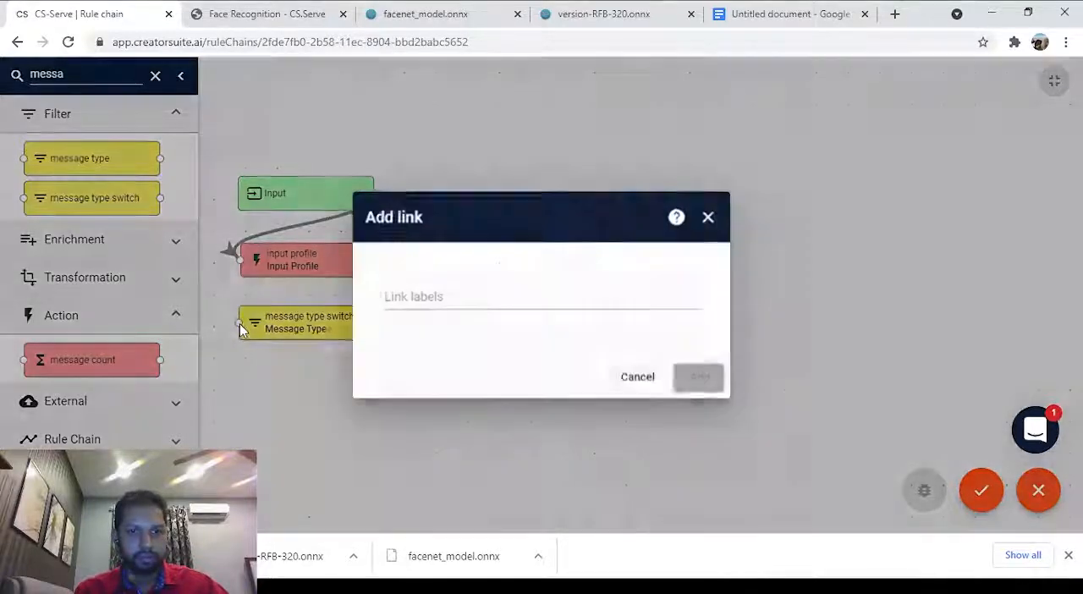
{"action": "left_click", "coordinate": [440, 294]}
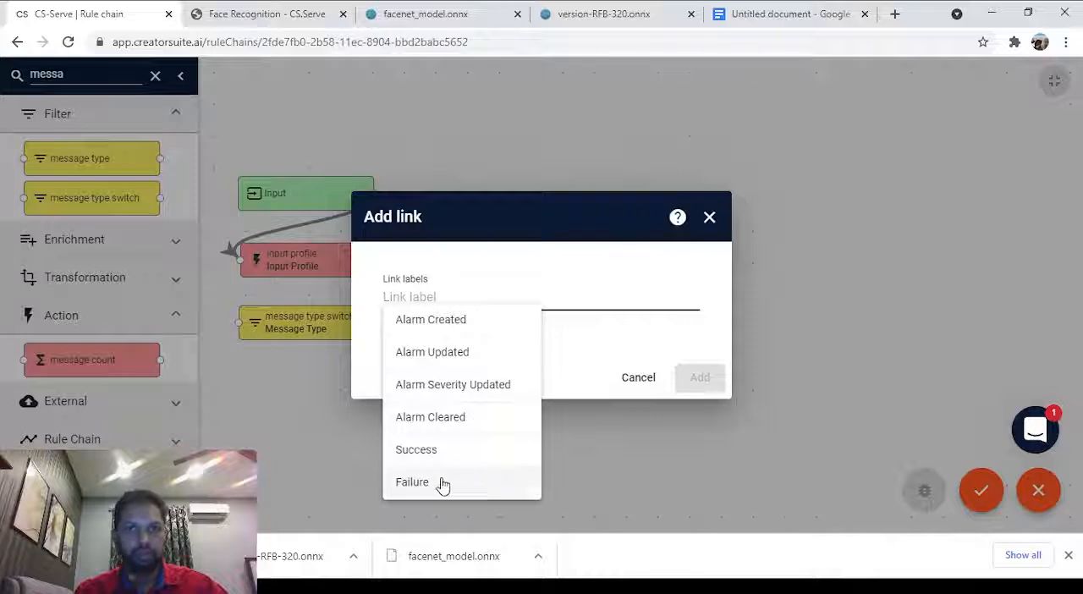
{"action": "left_click", "coordinate": [435, 453]}
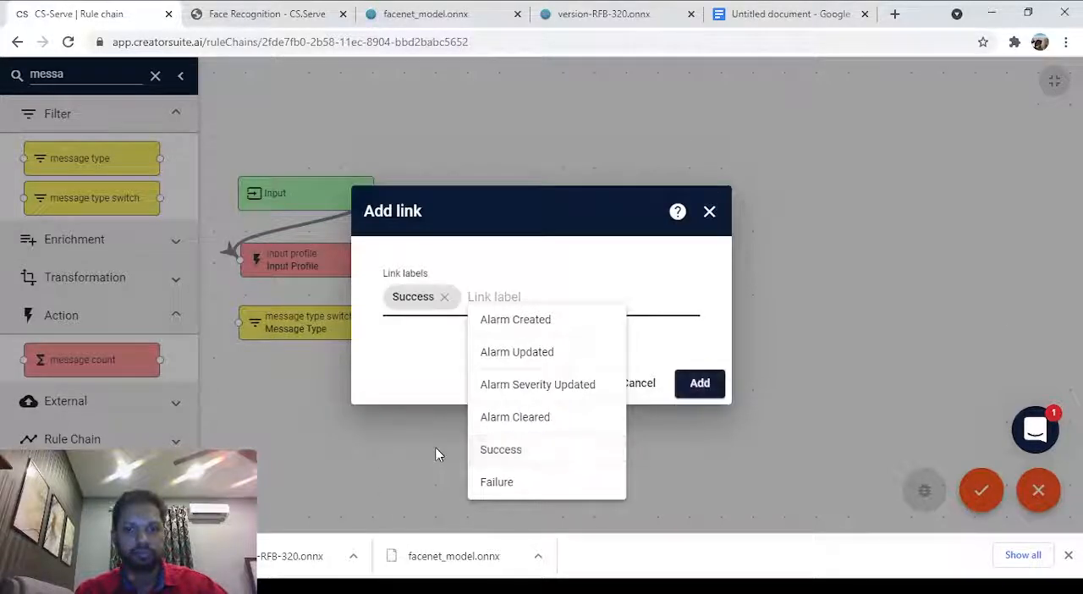
{"action": "left_click", "coordinate": [710, 387]}
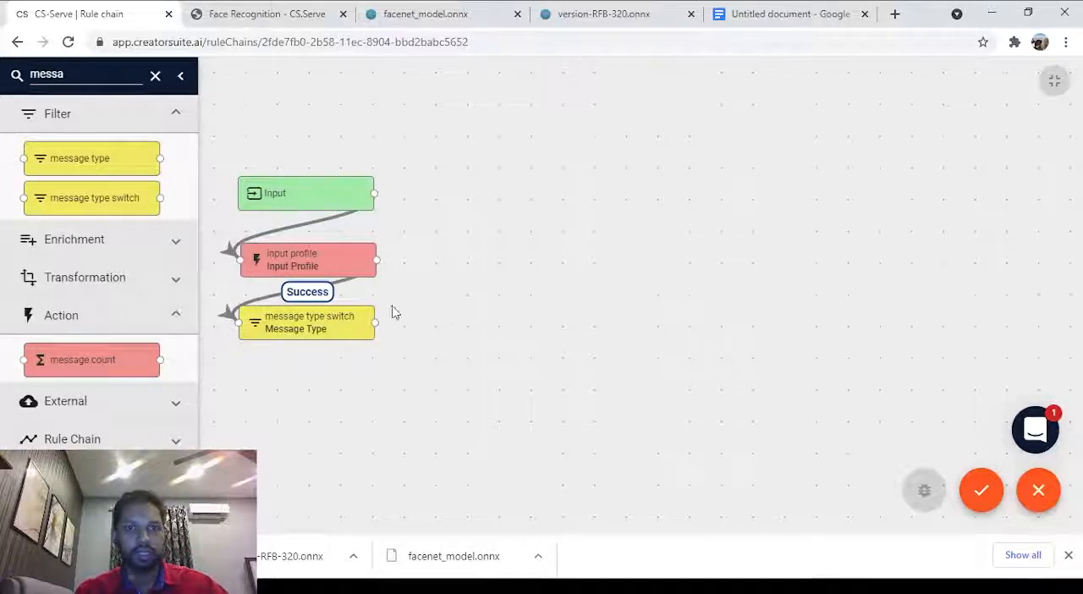
{"action": "mouse_move", "coordinate": [297, 331]}
{"action": "left_mouse_down"}
{"action": "mouse_move", "coordinate": [302, 358]}
{"action": "mouse_move", "coordinate": [296, 346]}
{"action": "left_mouse_up"}
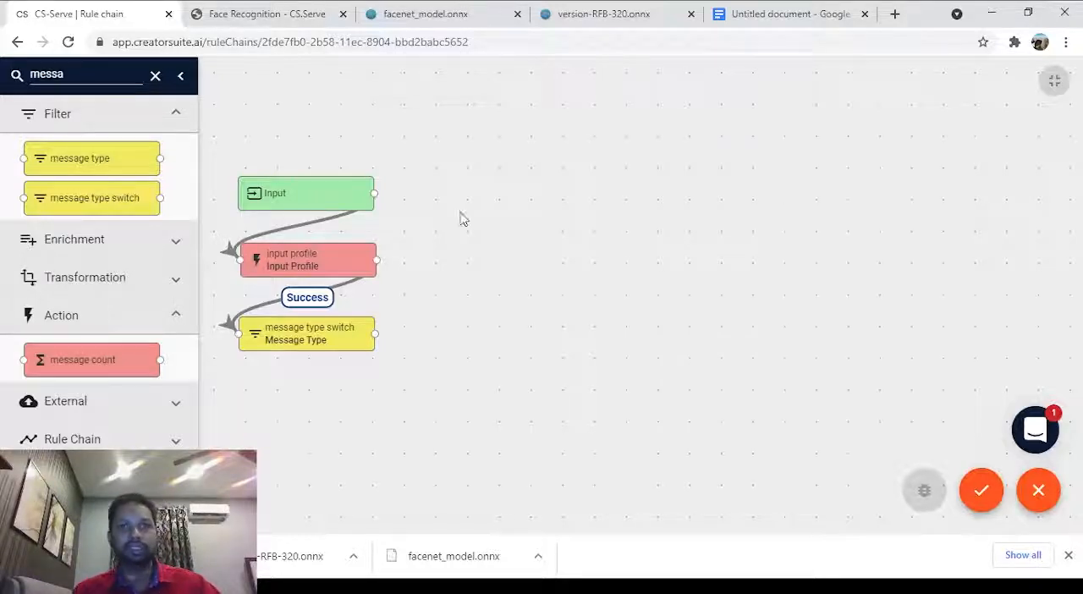
Place a transformation script node on the canvas below and beyond Message Type, and enter Script as its name.
{"action": "double_click", "coordinate": [78, 76]}
{"action": "type", "text": "s"}
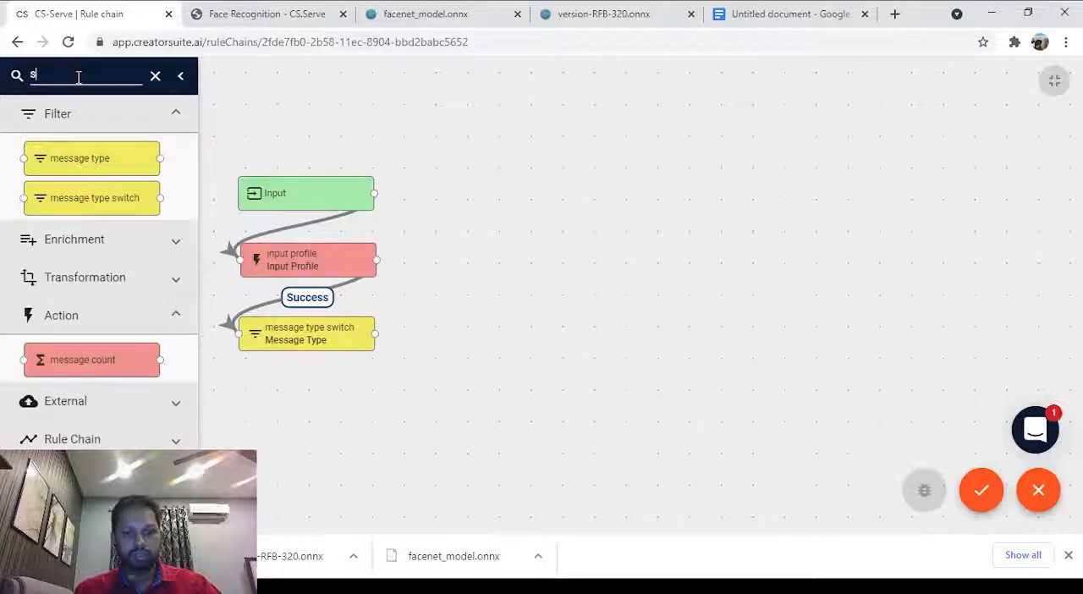
{"action": "type", "text": "cript"}
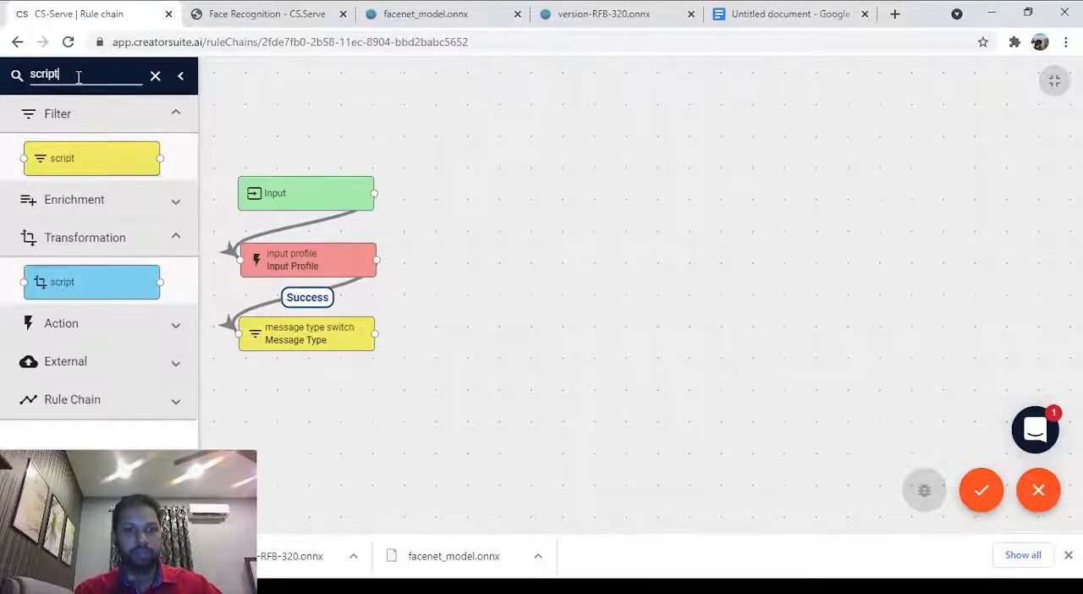
{"action": "left_click_drag", "start_coordinate": [83, 288], "coordinate": [477, 426]}
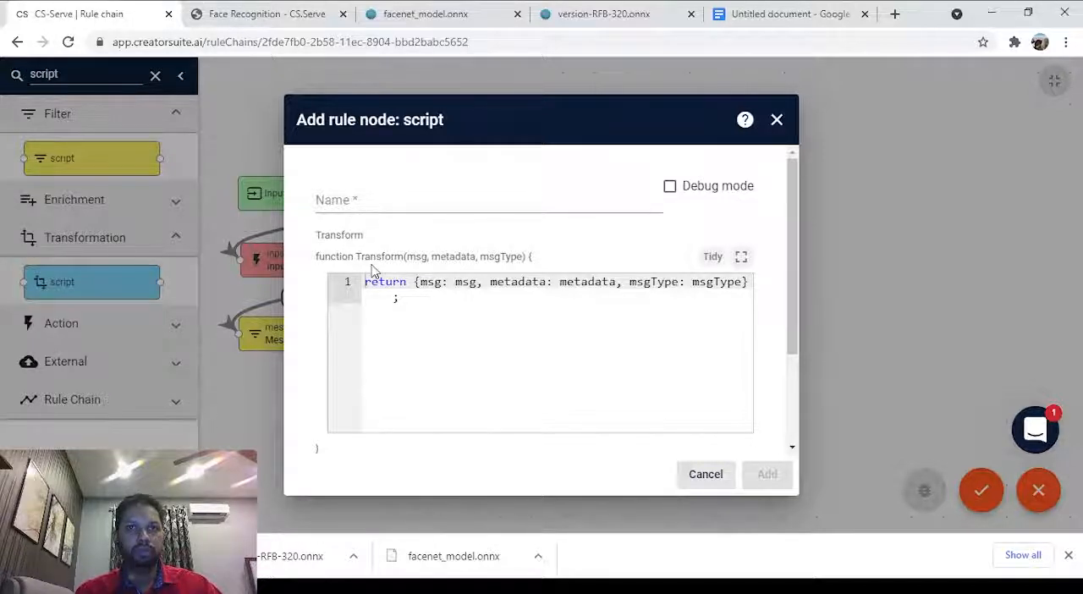
{"action": "left_click", "coordinate": [440, 202]}
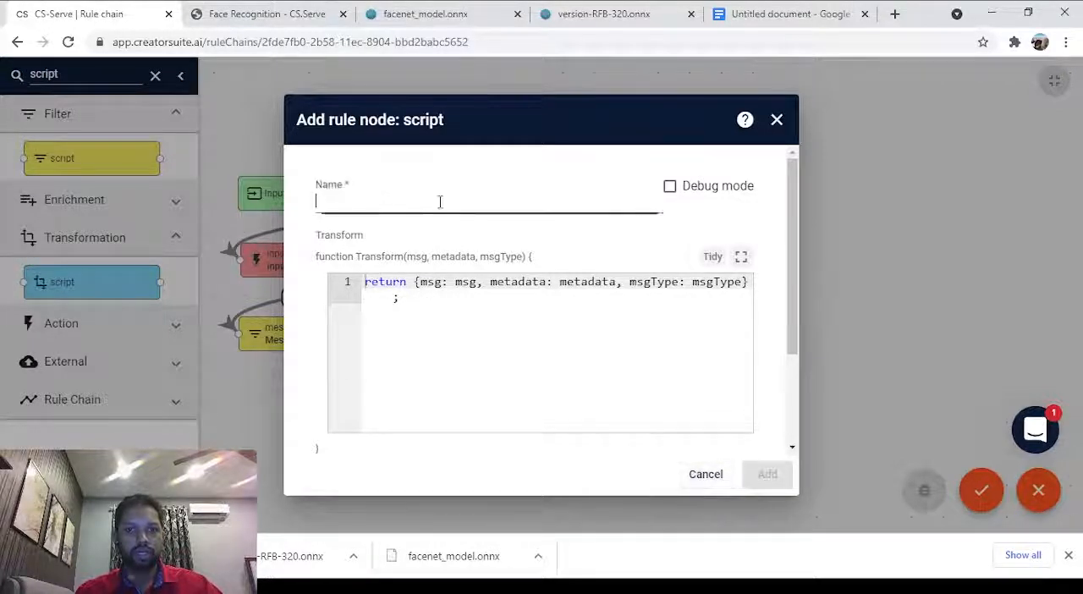
{"action": "type", "text": "Sc"}
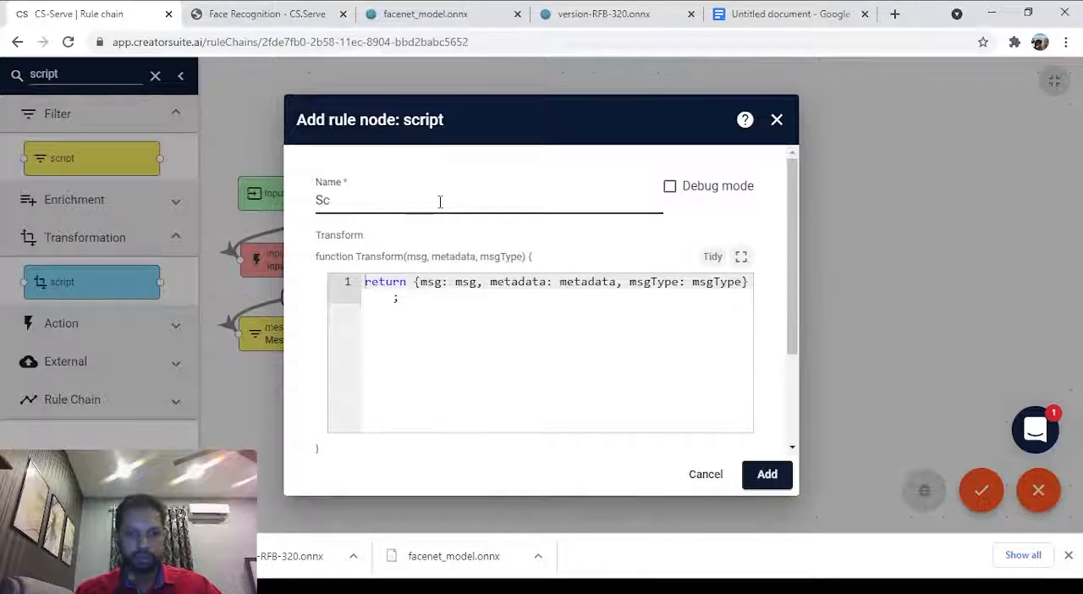
{"action": "type", "text": "ri"}
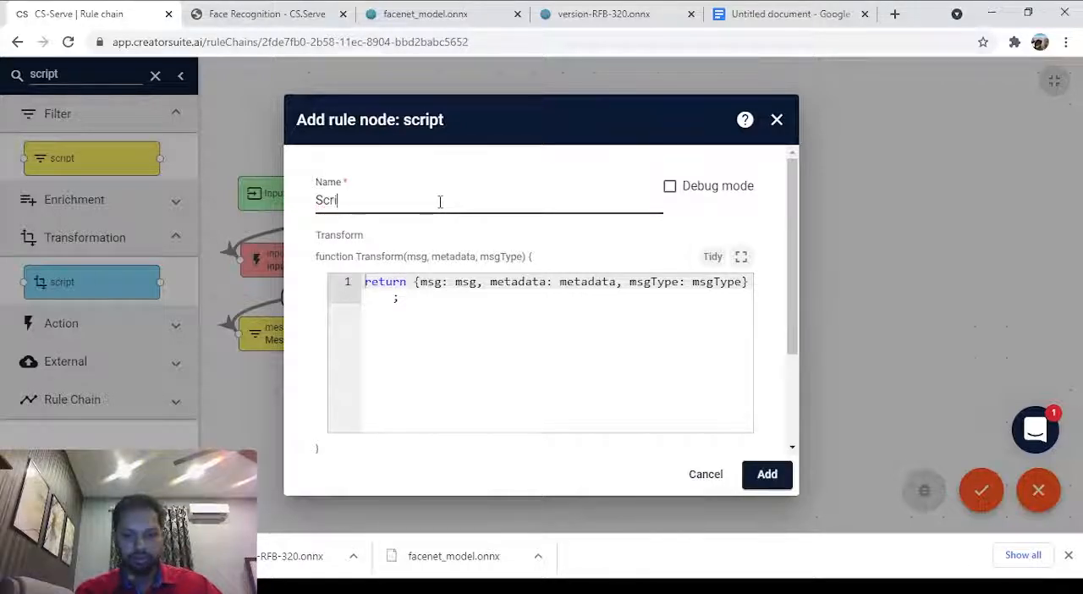
{"action": "type", "text": "pt"}
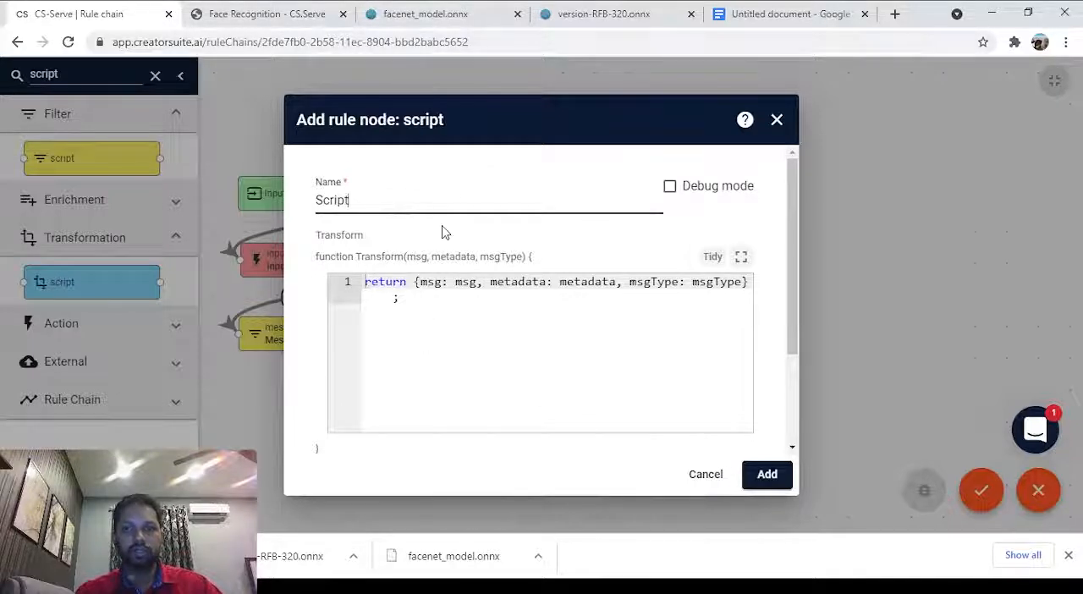
Copy the get params script from Operation 1 of the Face Recognition documentation page.
{"action": "left_click", "coordinate": [313, 14]}
{"action": "scroll", "coordinate": [407, 326], "scroll_direction": "down", "scroll_amount": 12}
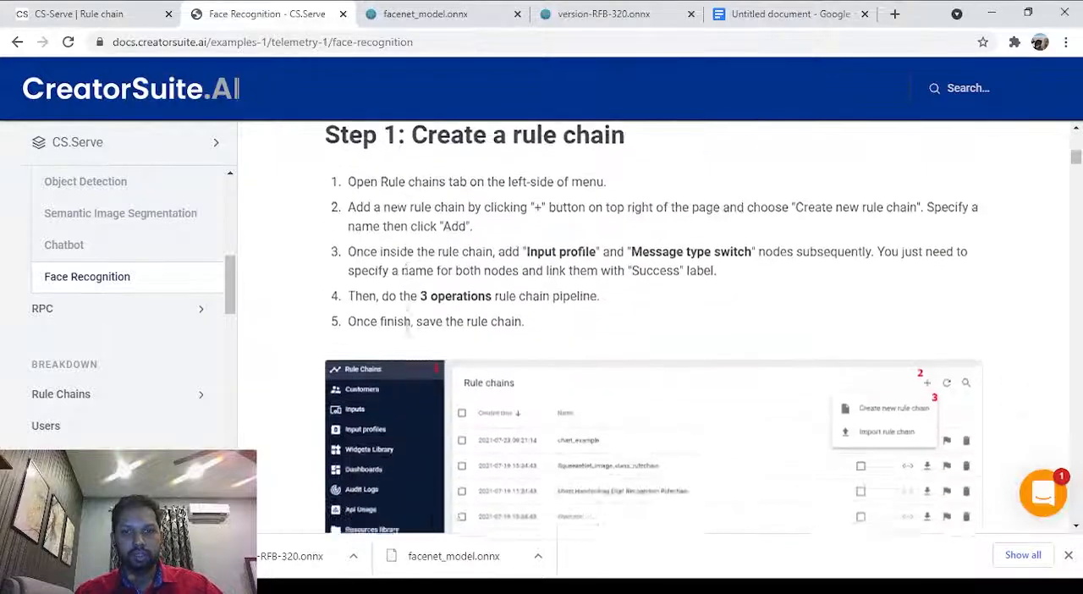
{"action": "scroll", "coordinate": [406, 333], "scroll_direction": "down", "scroll_amount": 8}
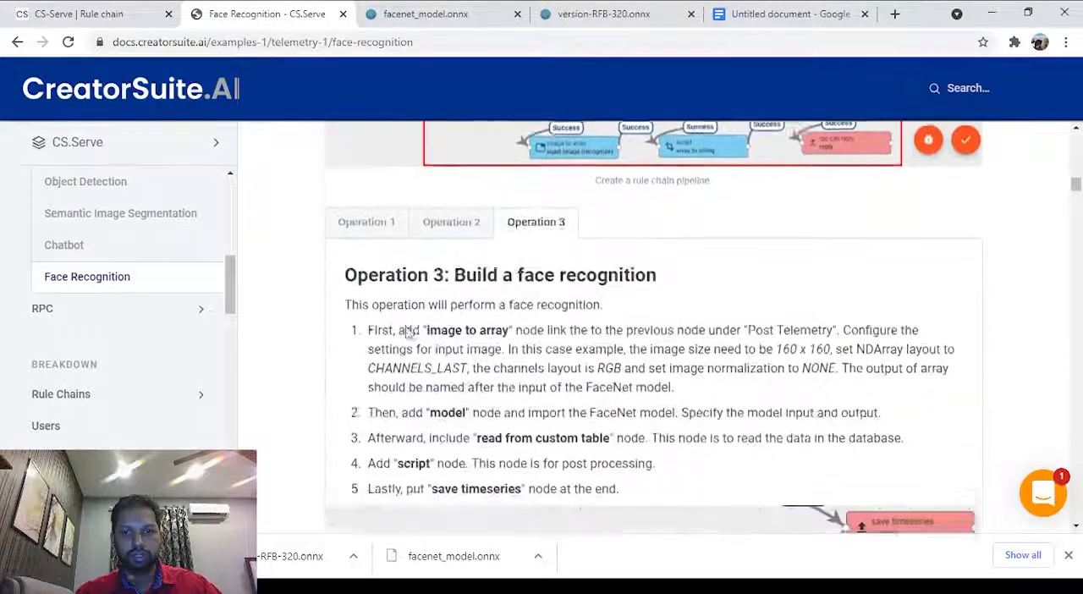
{"action": "left_click", "coordinate": [342, 253]}
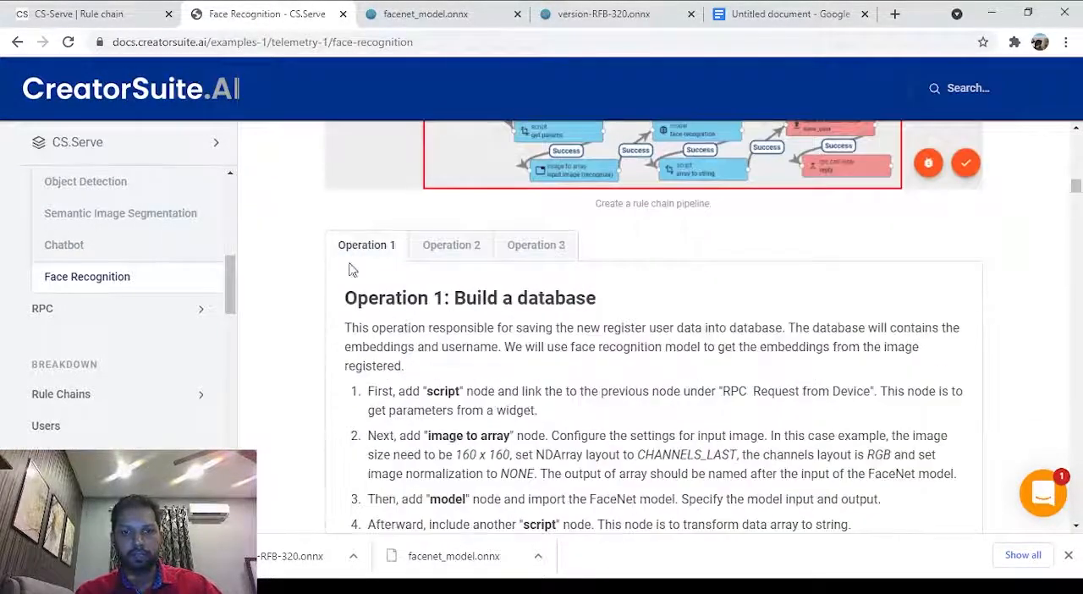
{"action": "scroll", "coordinate": [751, 385], "scroll_direction": "up", "scroll_amount": 2}
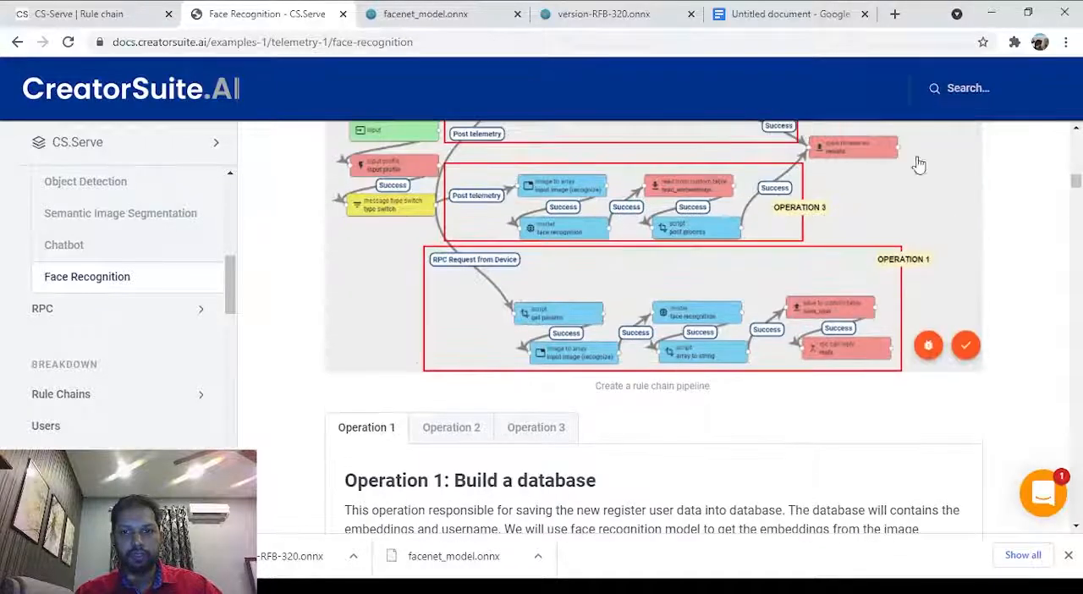
{"action": "scroll", "coordinate": [727, 377], "scroll_direction": "down", "scroll_amount": 4}
{"action": "scroll", "coordinate": [727, 377], "scroll_direction": "up", "scroll_amount": 1}
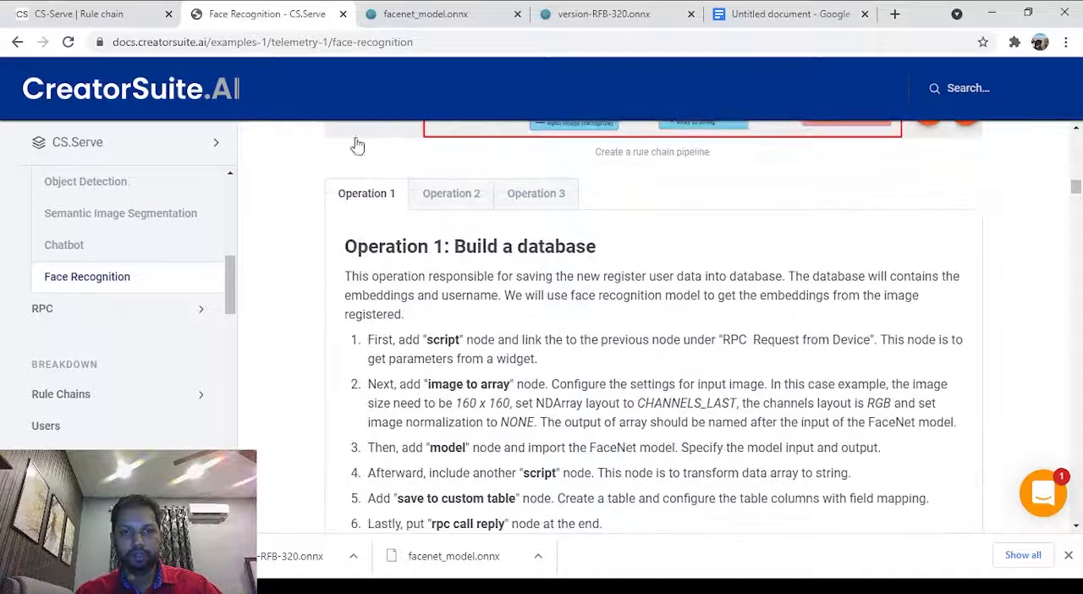
{"action": "scroll", "coordinate": [508, 258], "scroll_direction": "down", "scroll_amount": 6}
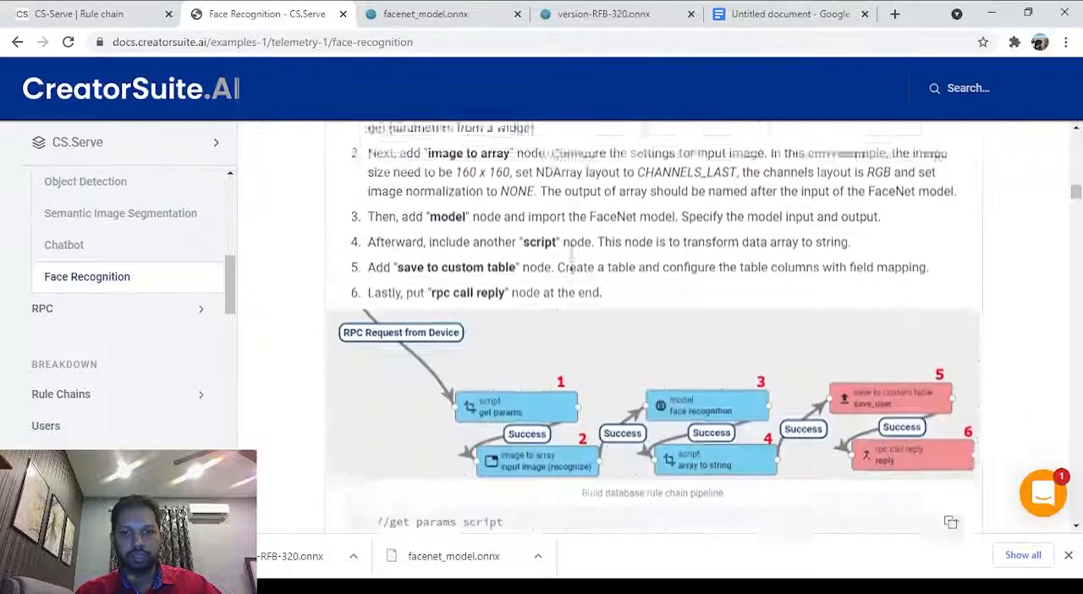
{"action": "triple_click", "coordinate": [457, 276]}
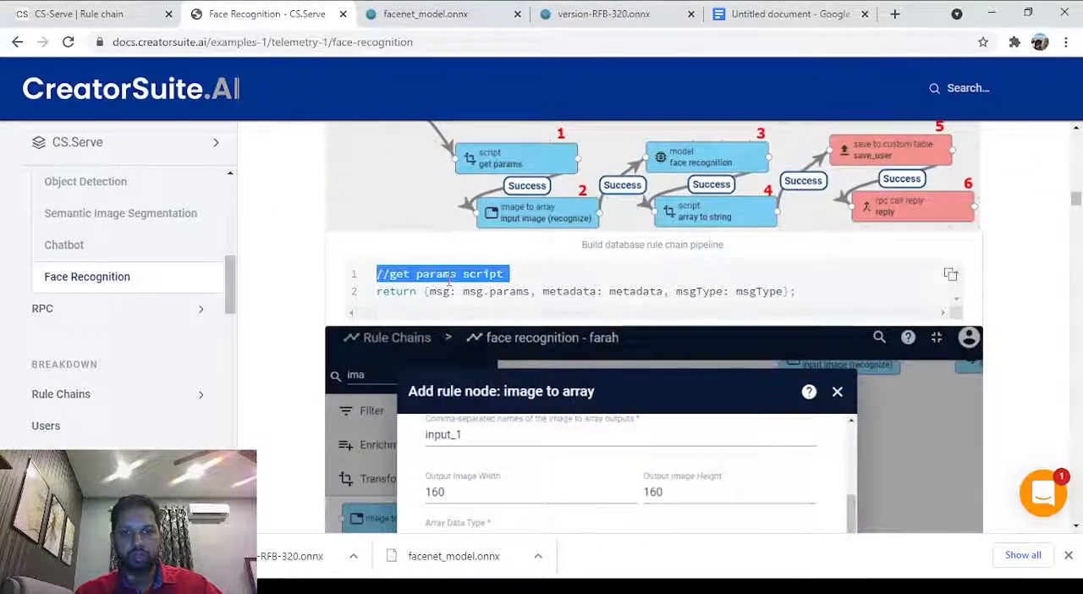
{"action": "left_click", "coordinate": [485, 293]}
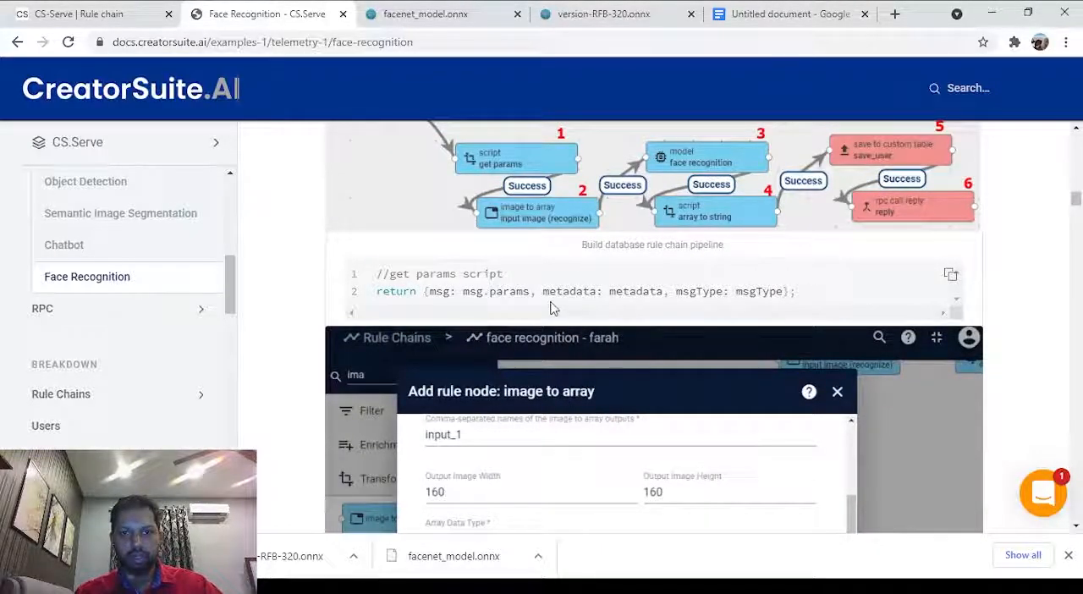
{"action": "left_click", "coordinate": [951, 274]}
Return to CS.Serve and replace the script node's default Transform code with the copied get params script.
{"action": "left_click", "coordinate": [110, 14]}
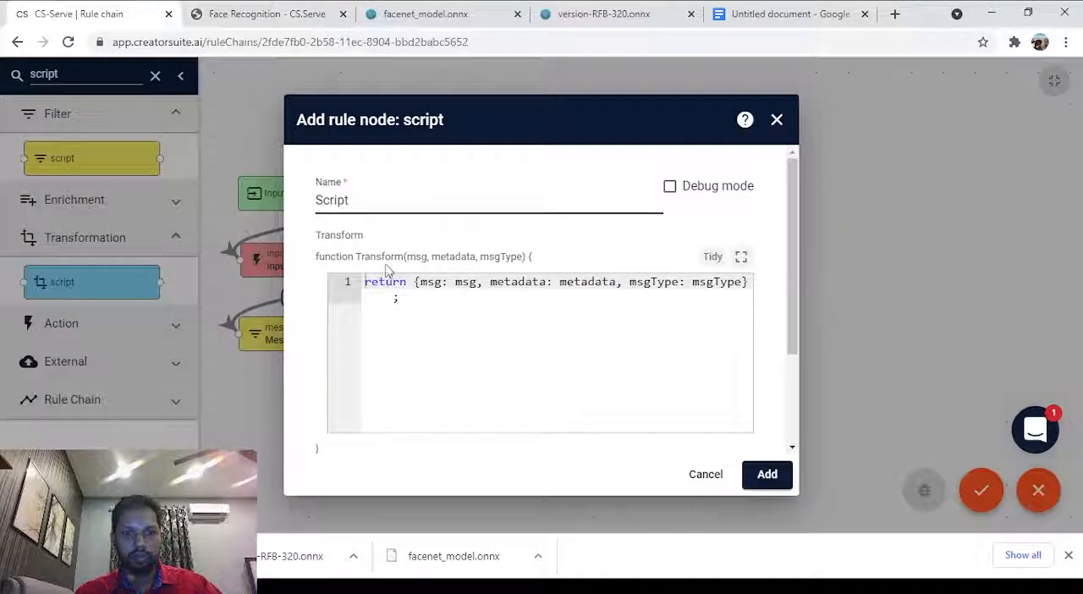
{"action": "left_click", "coordinate": [442, 302]}
{"action": "key", "text": "ctrl+a"}
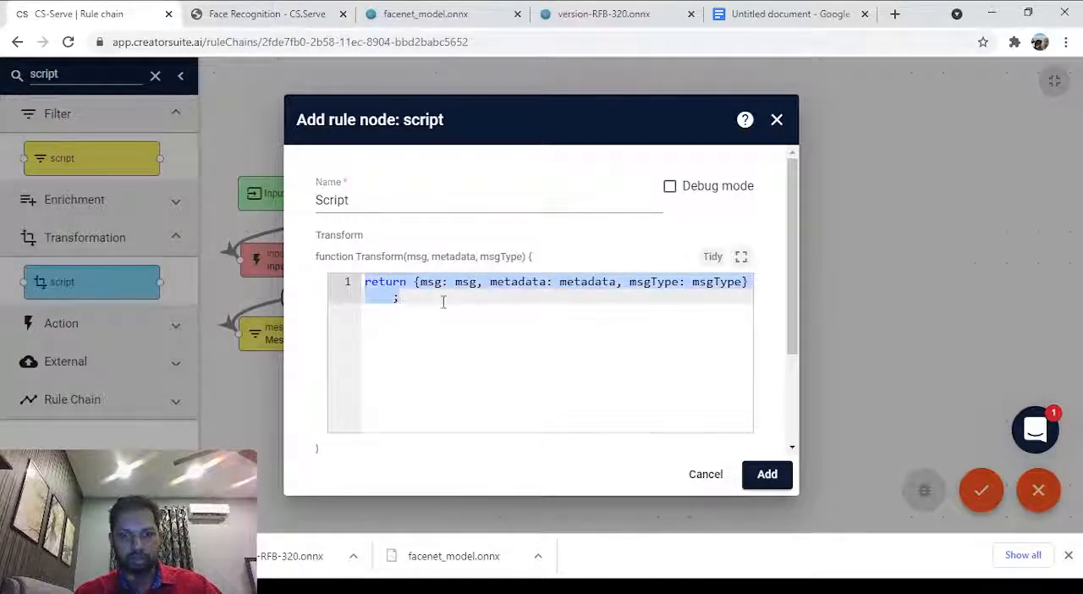
{"action": "key", "text": "ctrl+v"}
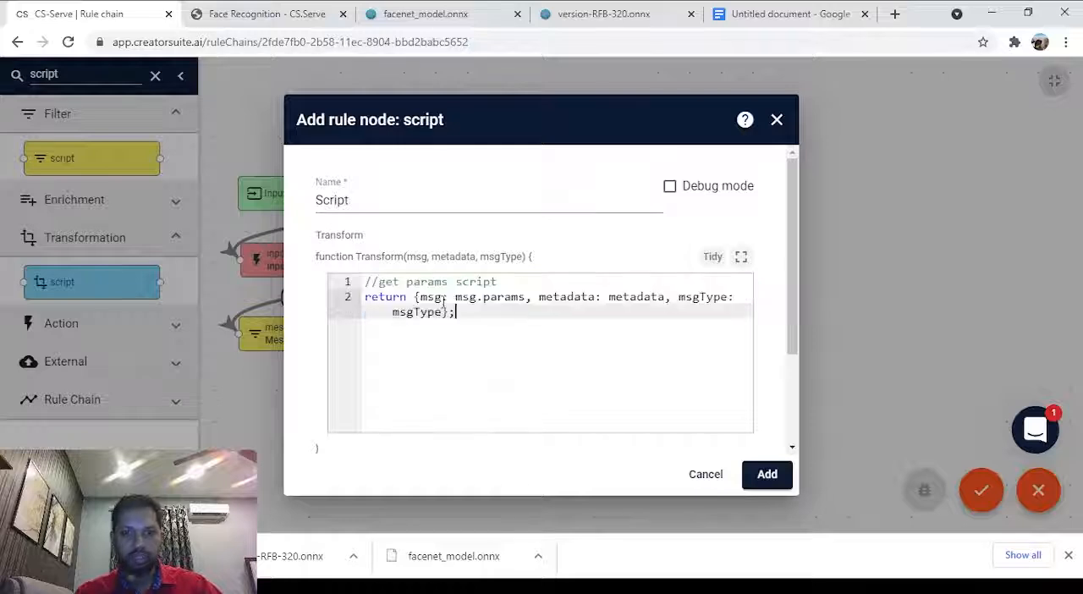
Rename the new script node to Param Script and add it to the rule chain.
{"action": "left_click", "coordinate": [359, 198]}
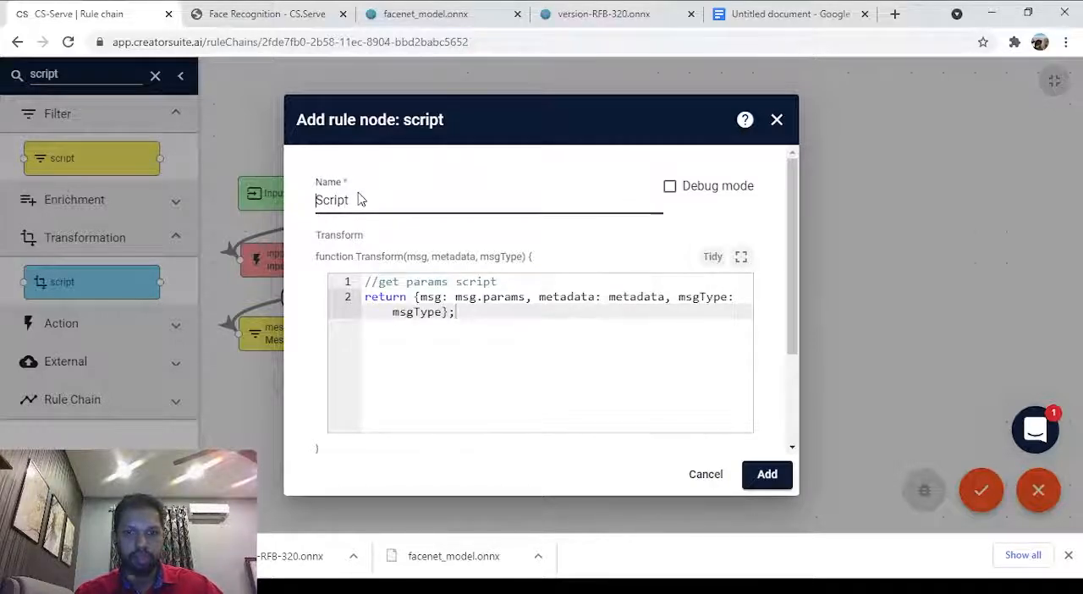
{"action": "type", "text": "Param"}
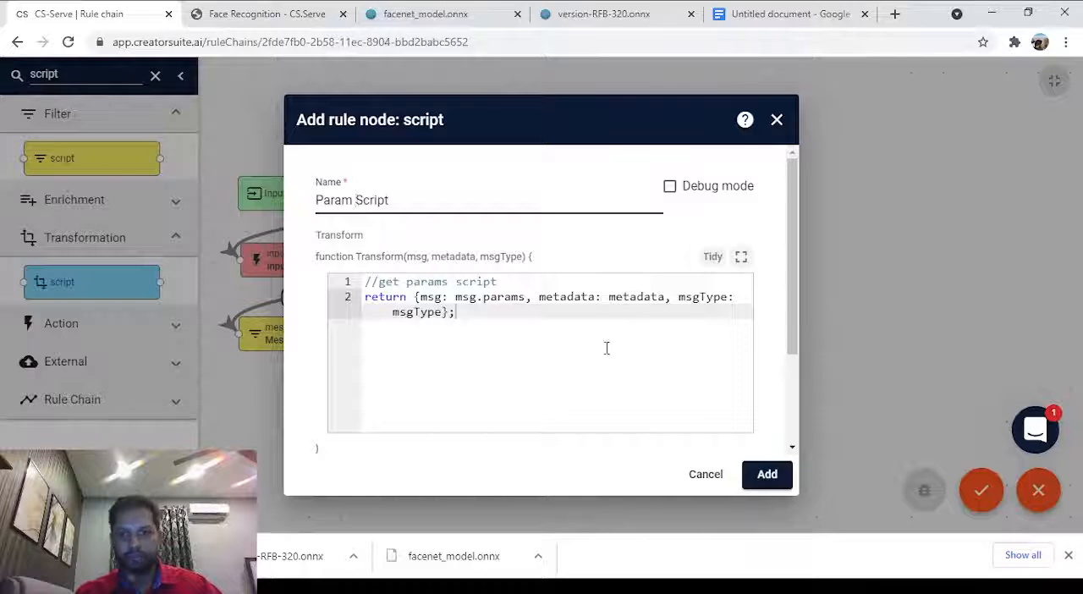
{"action": "left_click", "coordinate": [781, 479]}
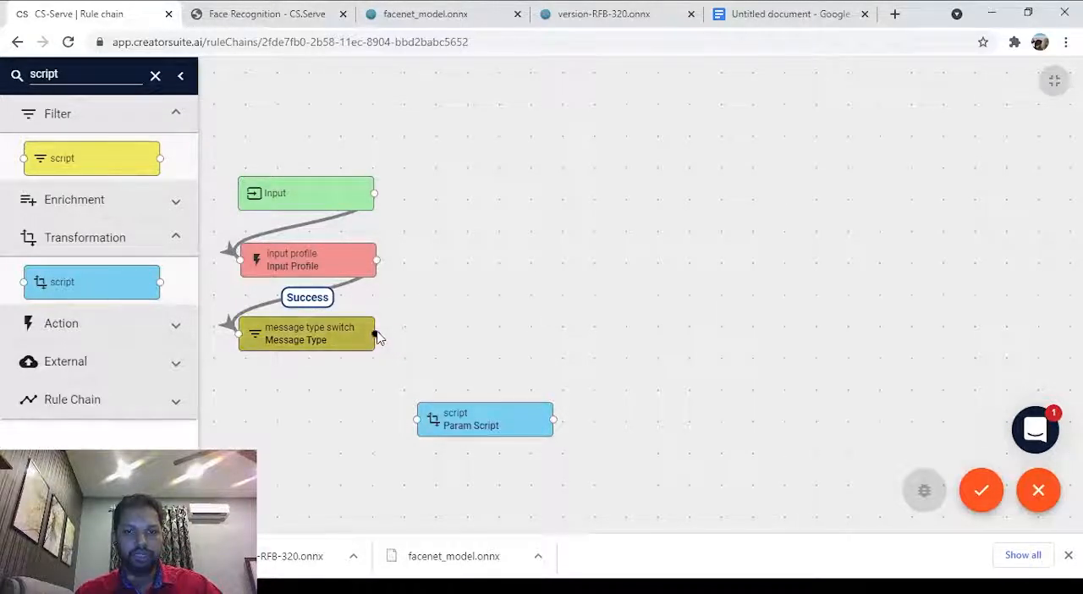
Link Message Type to Param Script with the RPC Request from Device label and nudge the Param Script node slightly up.
{"action": "left_click_drag", "start_coordinate": [376, 335], "coordinate": [417, 421]}
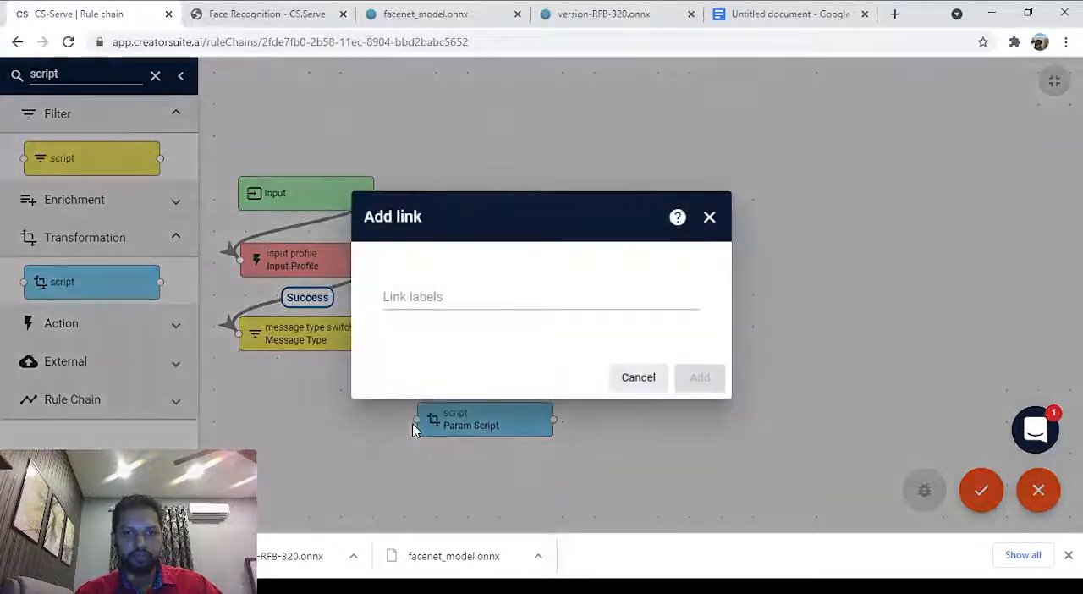
{"action": "left_click", "coordinate": [420, 296]}
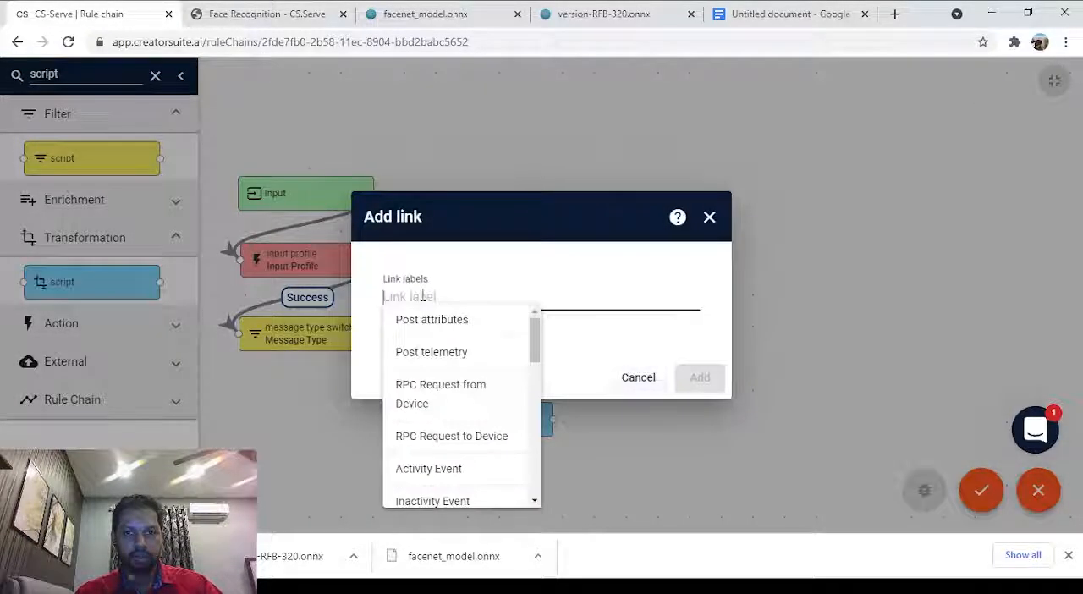
{"action": "left_click", "coordinate": [459, 409]}
{"action": "left_click", "coordinate": [500, 373]}
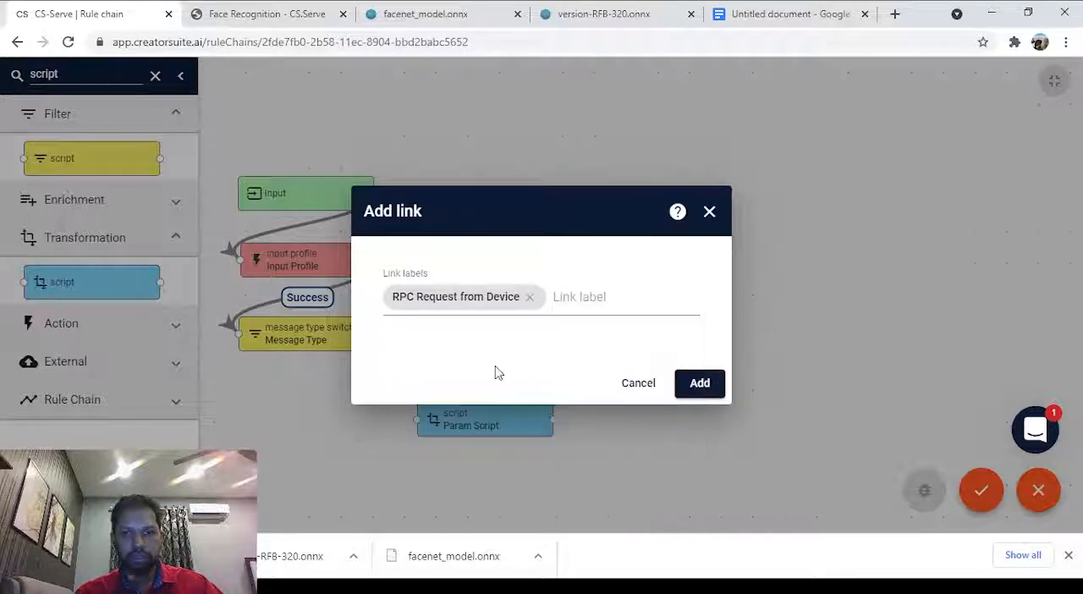
{"action": "left_click", "coordinate": [715, 384]}
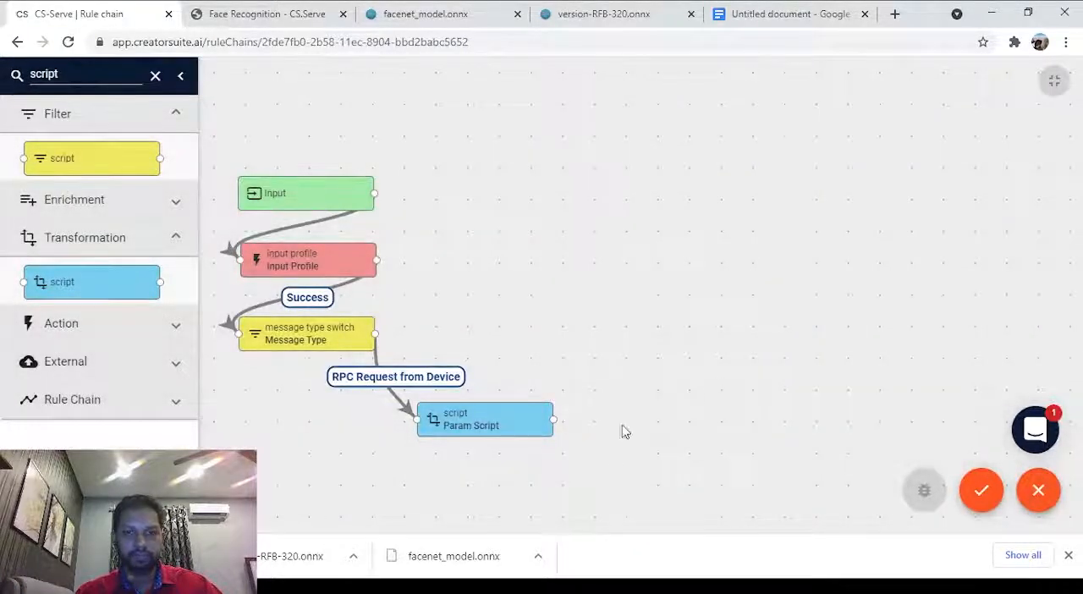
{"action": "left_click_drag", "start_coordinate": [505, 424], "coordinate": [505, 421]}
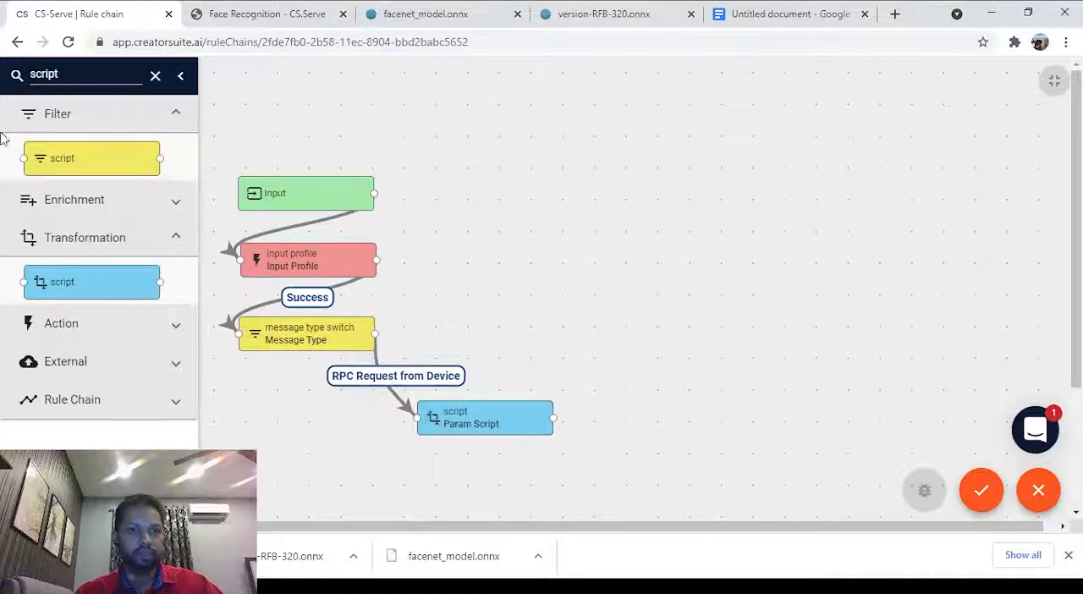
Place an image to array node below Param Script, name it Image to Array, and set its input name to image.
{"action": "double_click", "coordinate": [67, 74]}
{"action": "type", "text": "image"}
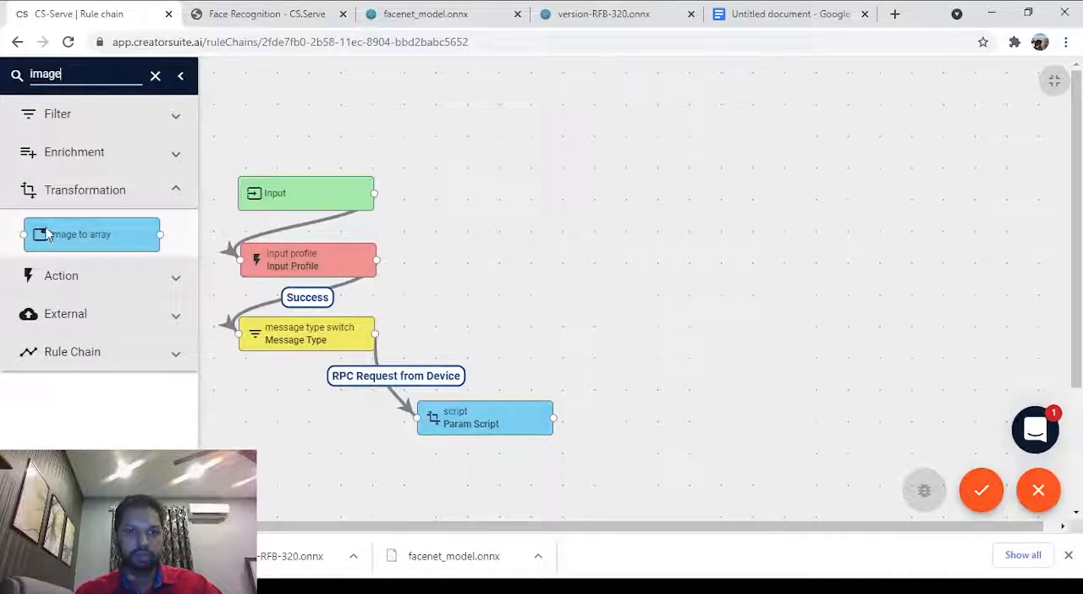
{"action": "left_click_drag", "start_coordinate": [46, 235], "coordinate": [447, 496]}
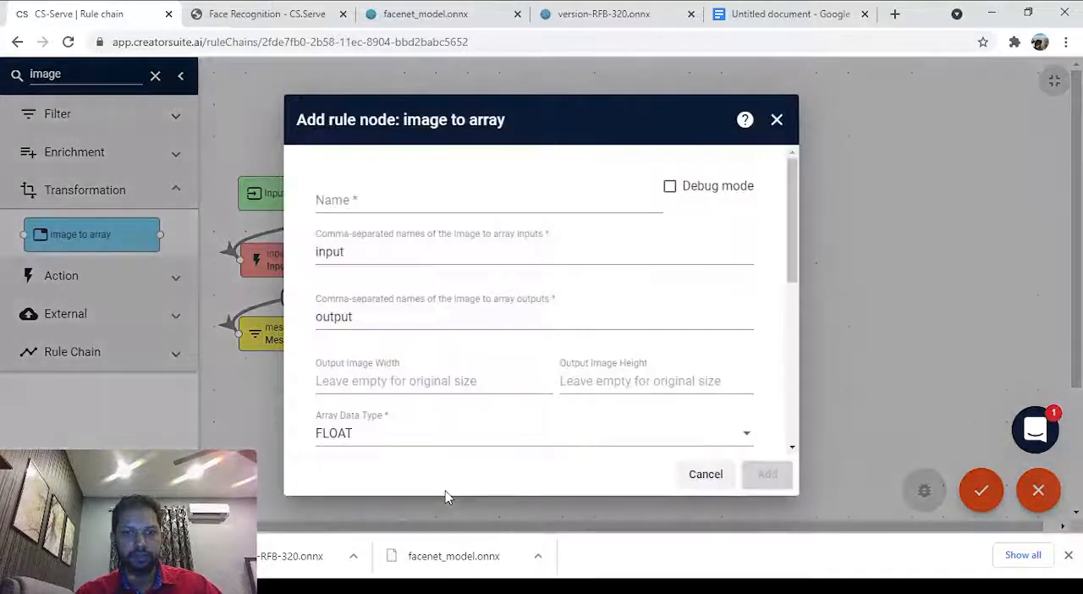
{"action": "left_click", "coordinate": [387, 196]}
{"action": "type", "text": "I"}
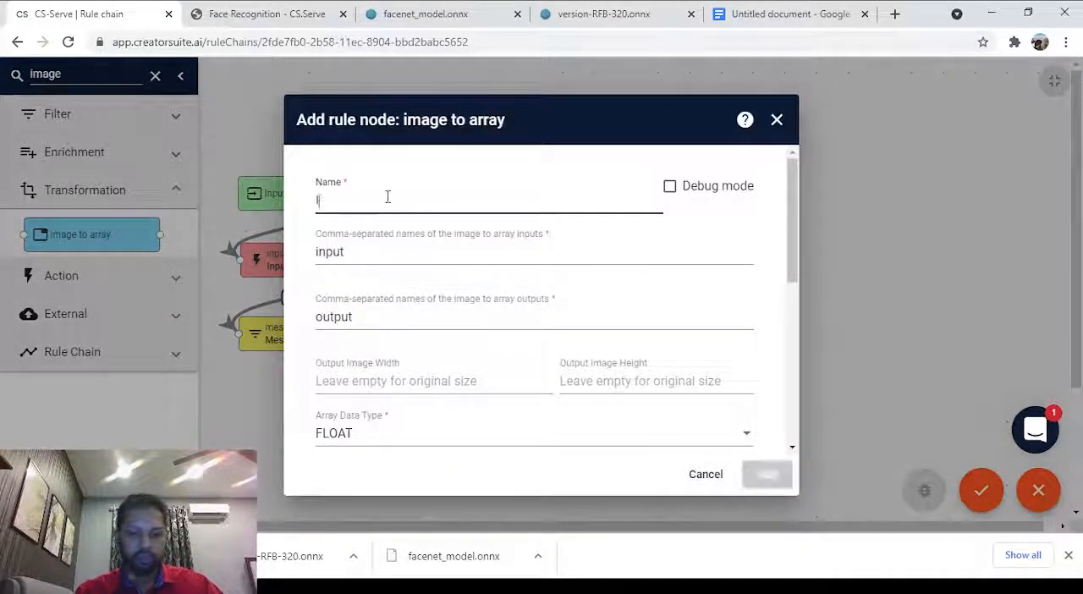
{"action": "type", "text": "mage to Array"}
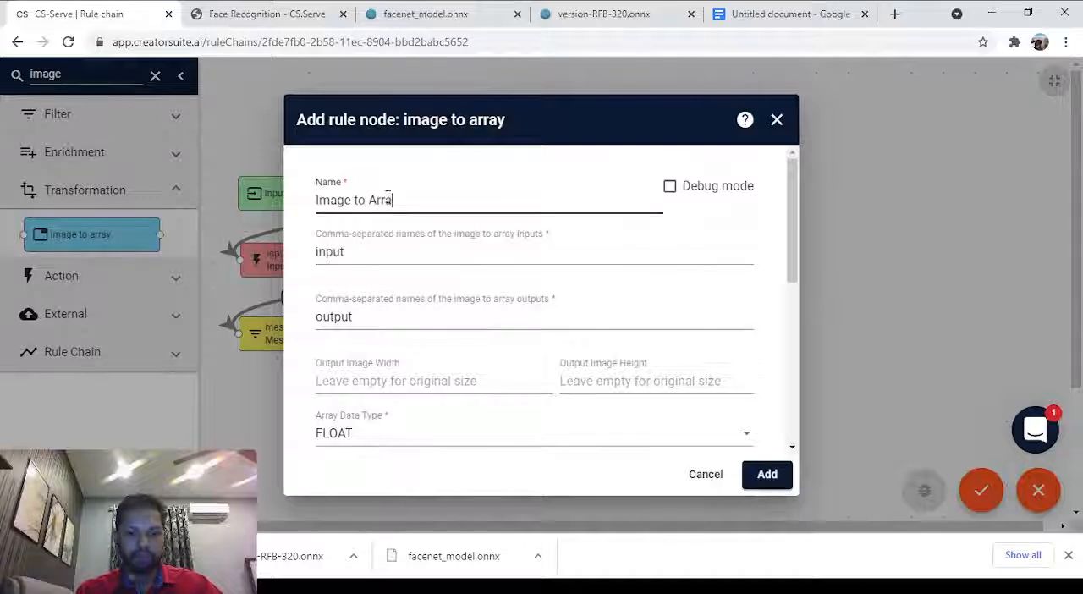
{"action": "double_click", "coordinate": [392, 255]}
{"action": "type", "text": "image"}
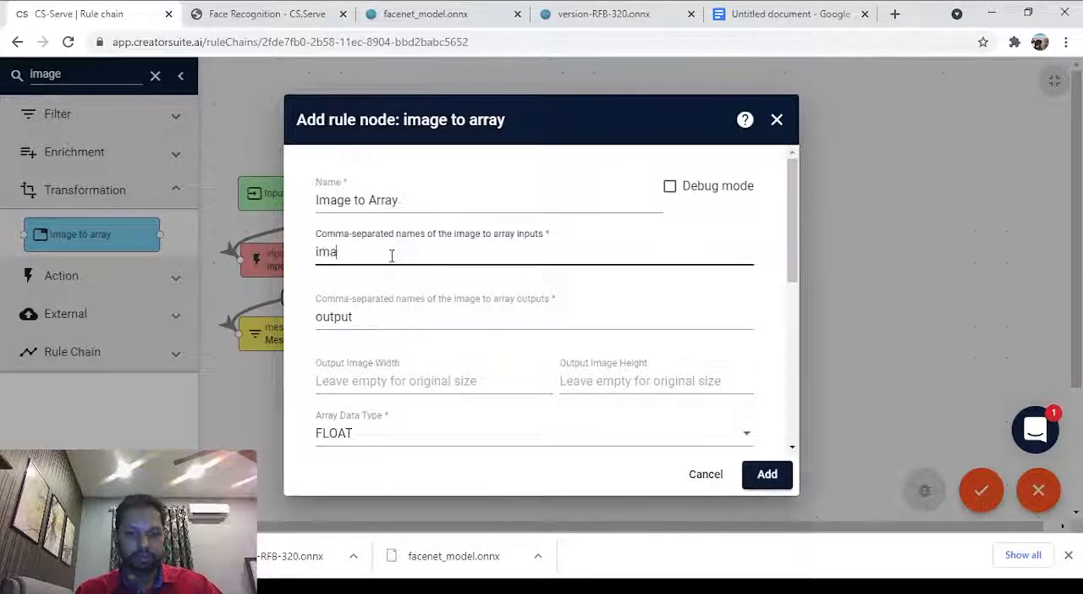
Copy the input name input_1 from the facenet_model.onnx properties in Netron and enter it as the image to array output in CS-Serve.
{"action": "double_click", "coordinate": [398, 319]}
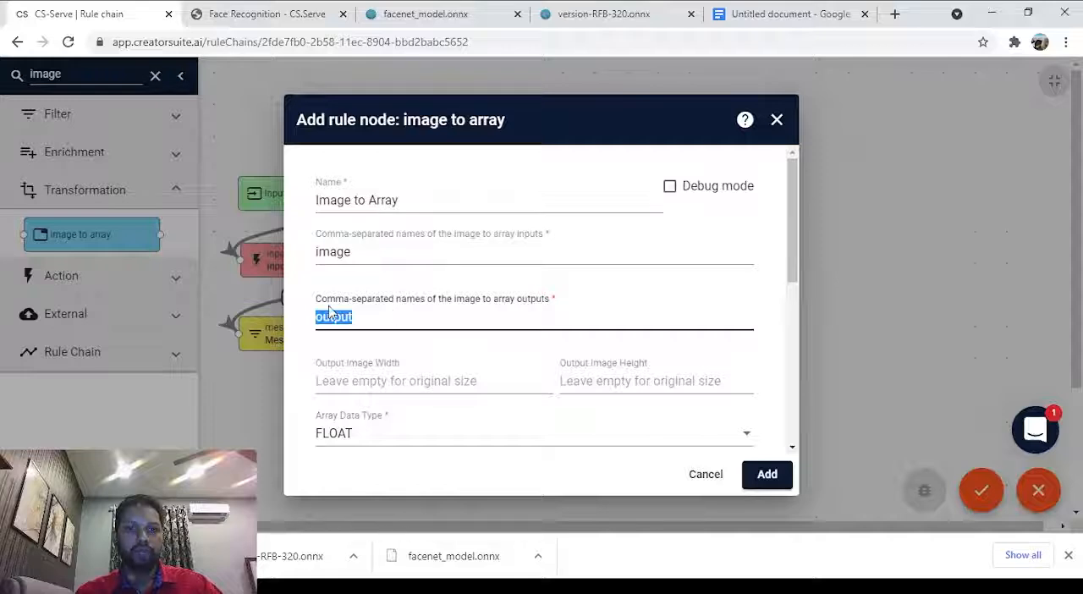
{"action": "left_click", "coordinate": [470, 11]}
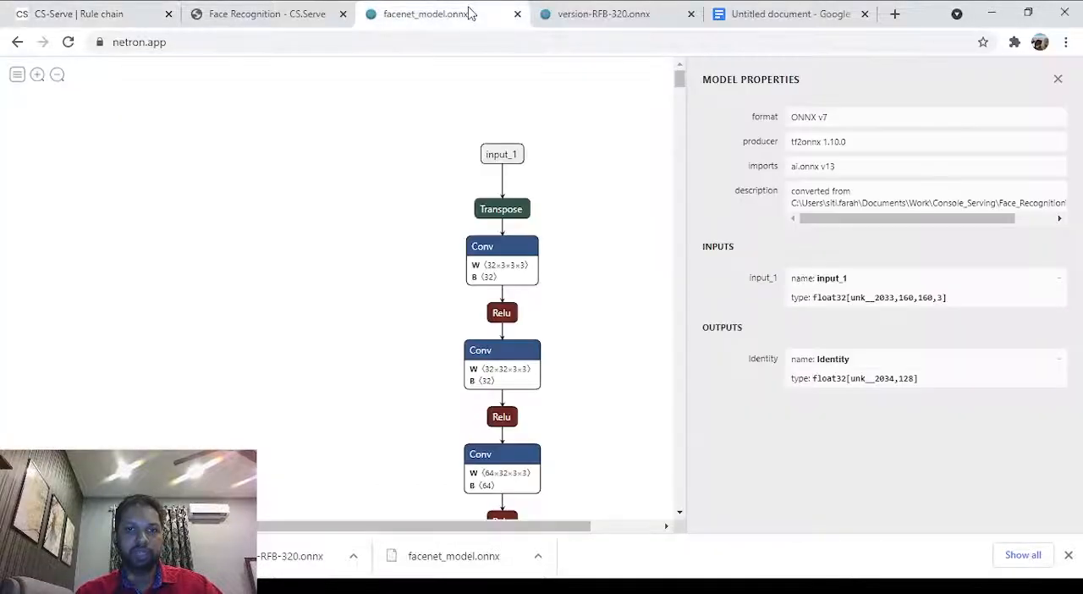
{"action": "double_click", "coordinate": [834, 279]}
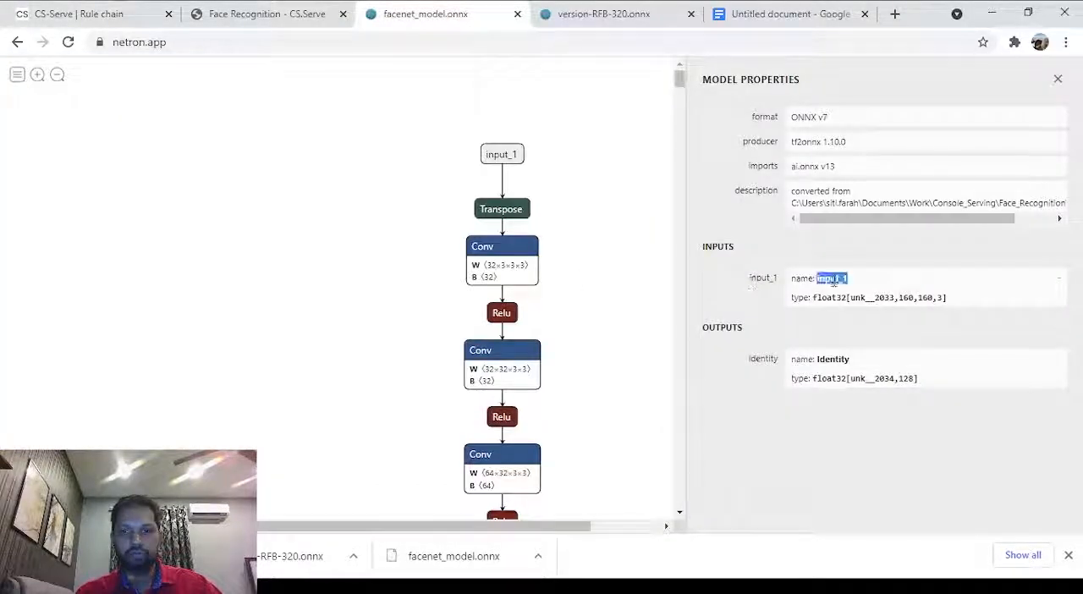
{"action": "left_click", "coordinate": [834, 281]}
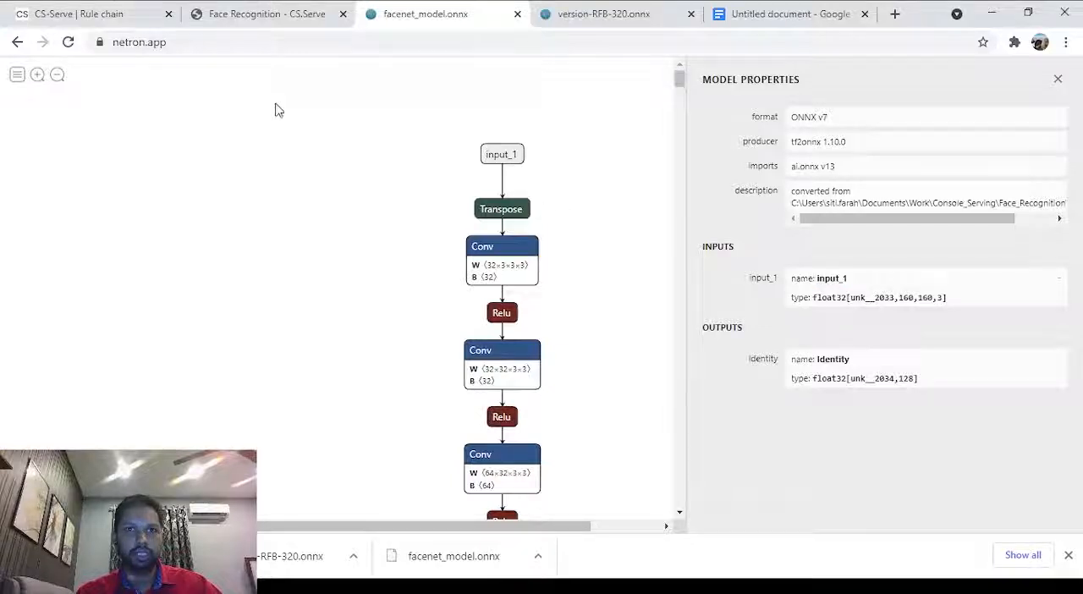
{"action": "left_click", "coordinate": [211, 10]}
{"action": "left_click", "coordinate": [136, 8]}
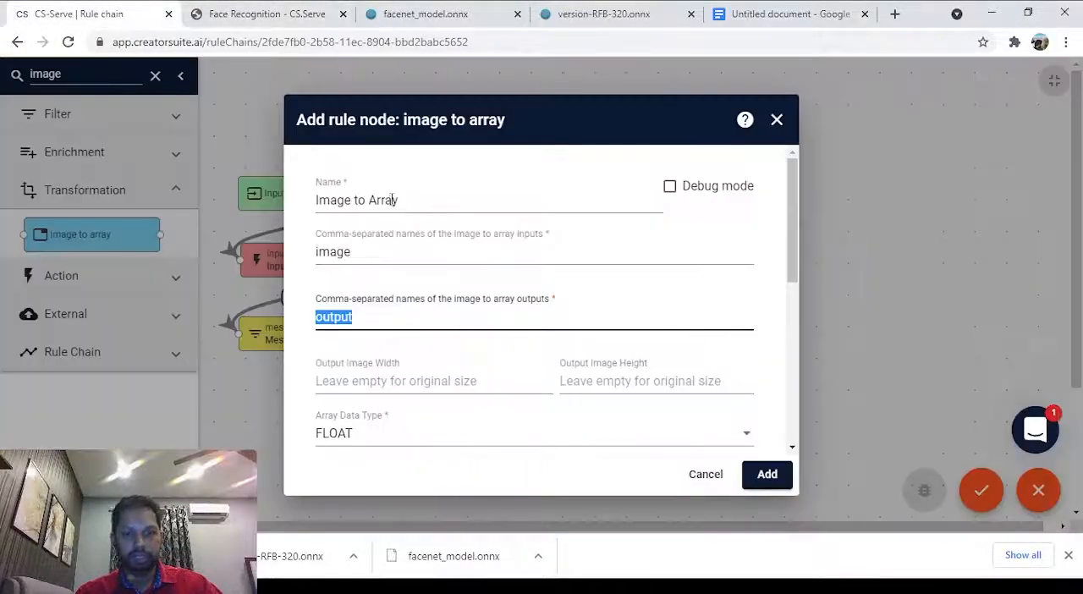
{"action": "key", "text": "ctrl+v"}
{"action": "left_click", "coordinate": [414, 317]}
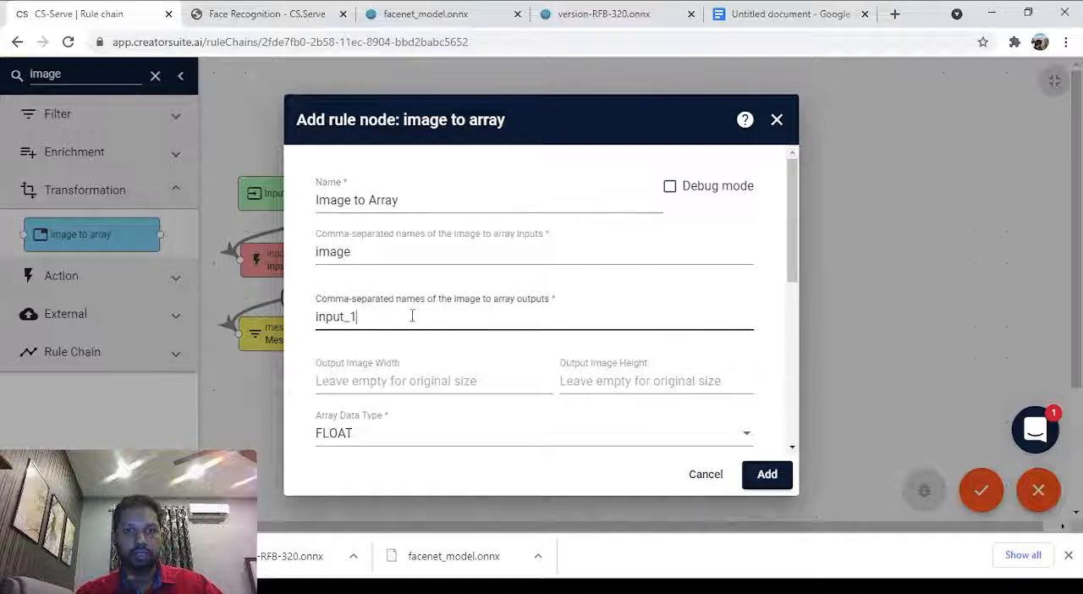
Check the facenet_model.onnx input dimensions in Netron, and set the output image width and height to 160 in CS-Serve.
{"action": "left_click", "coordinate": [320, 12]}
{"action": "left_click", "coordinate": [431, 12]}
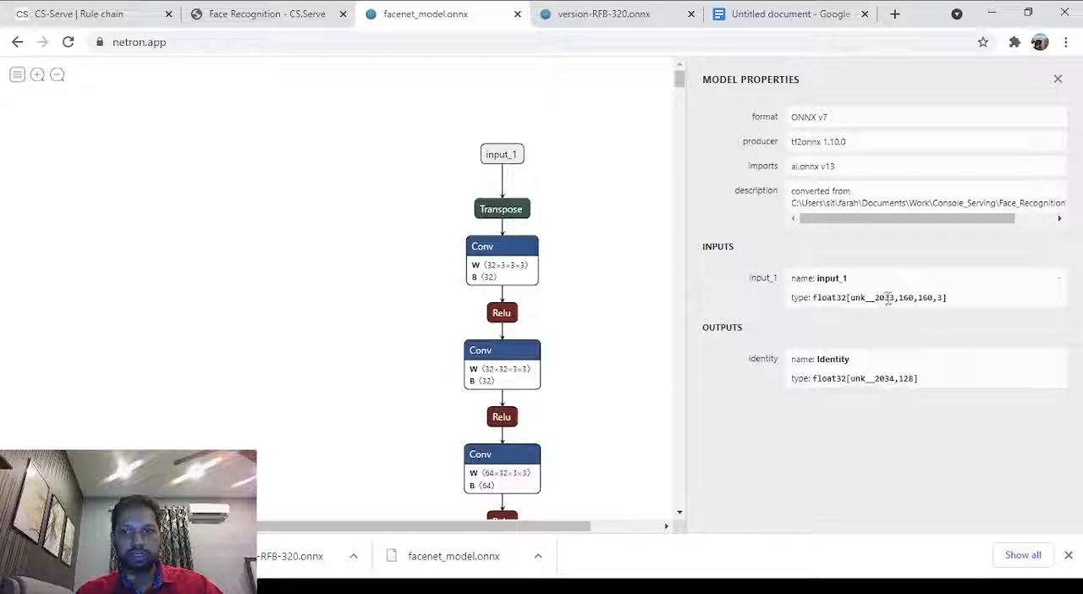
{"action": "left_click", "coordinate": [127, 12]}
{"action": "left_click", "coordinate": [418, 381]}
{"action": "type", "text": "160"}
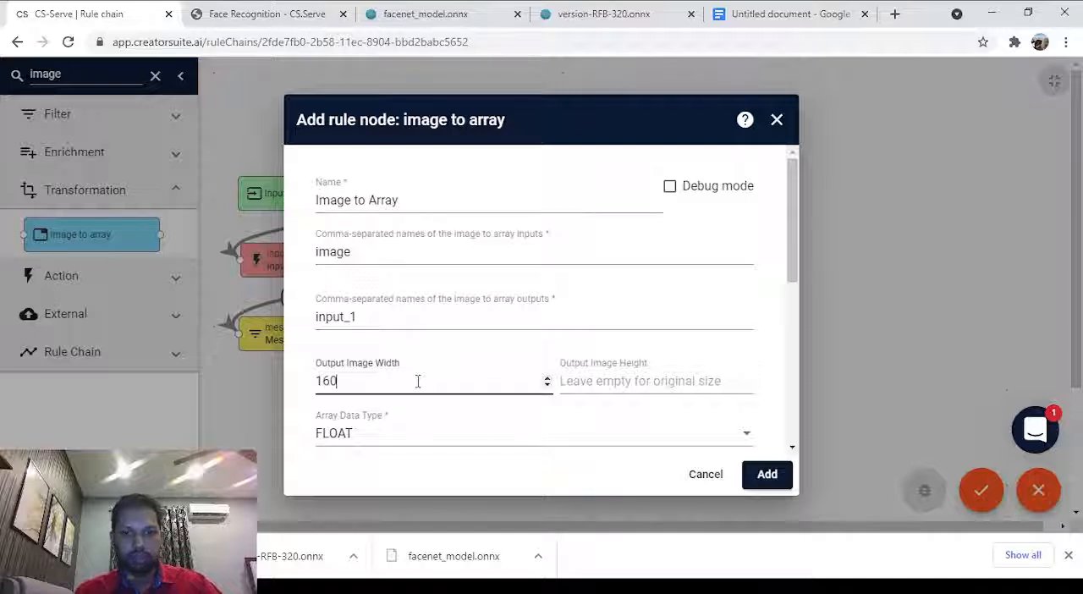
{"action": "key", "text": "Tab"}
{"action": "type", "text": "1"}
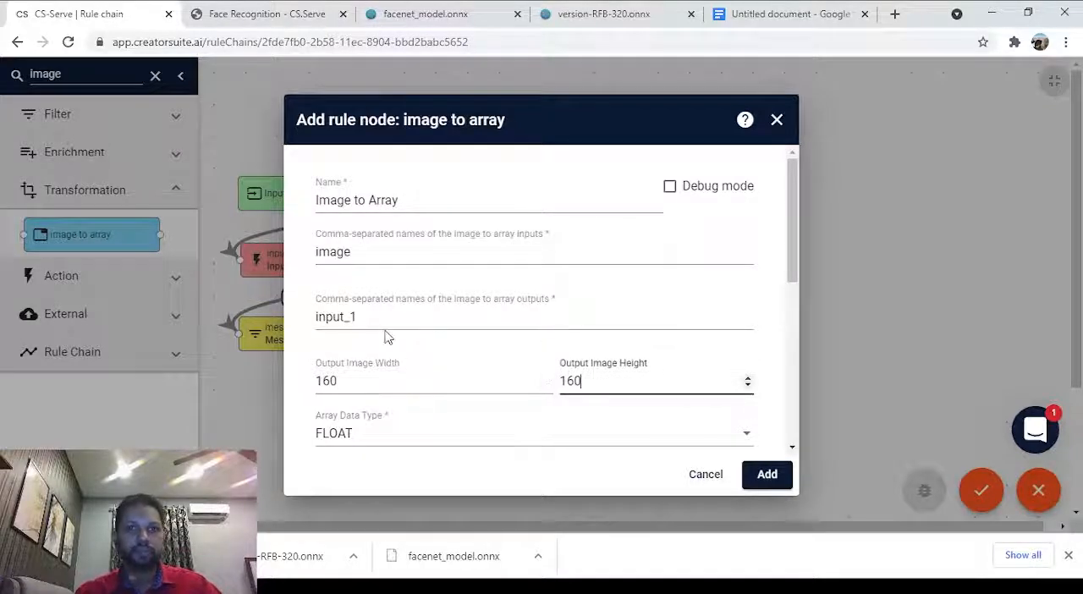
Set the NDArray layout to CHANNELS_LAST and the image normalization type to NONE, and add the Image to Array node.
{"action": "scroll", "coordinate": [385, 337], "scroll_direction": "down", "scroll_amount": 1}
{"action": "scroll", "coordinate": [385, 337], "scroll_direction": "down", "scroll_amount": 5}
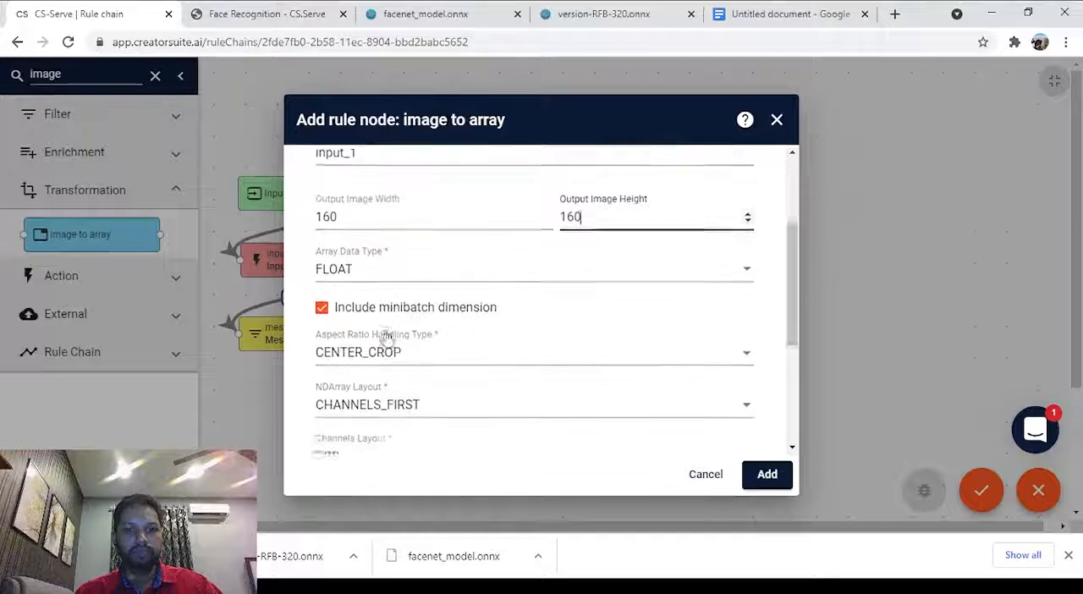
{"action": "scroll", "coordinate": [385, 337], "scroll_direction": "down", "scroll_amount": 2}
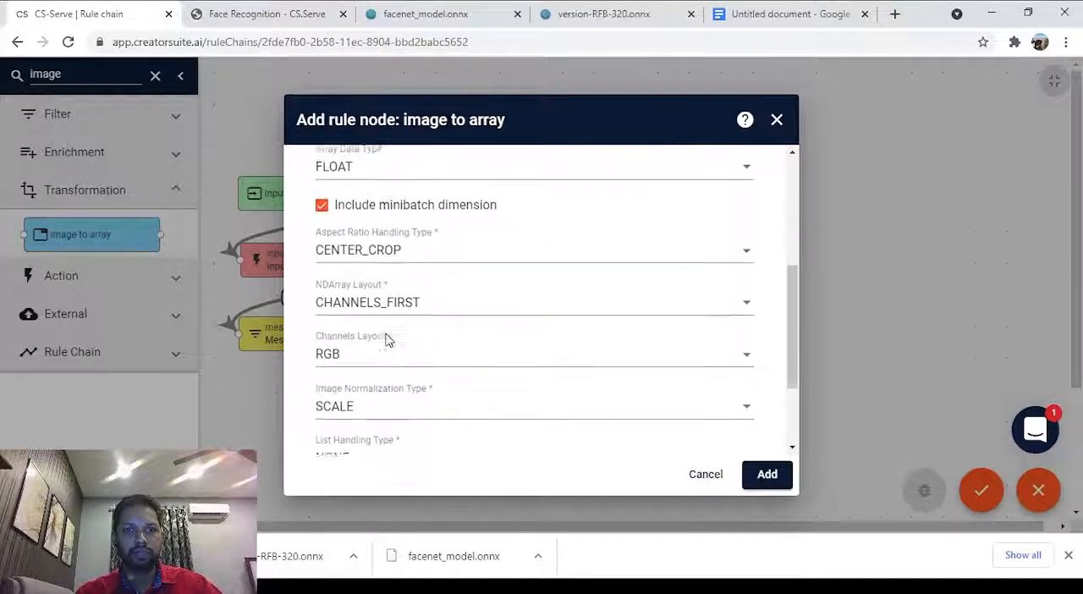
{"action": "left_click", "coordinate": [425, 299]}
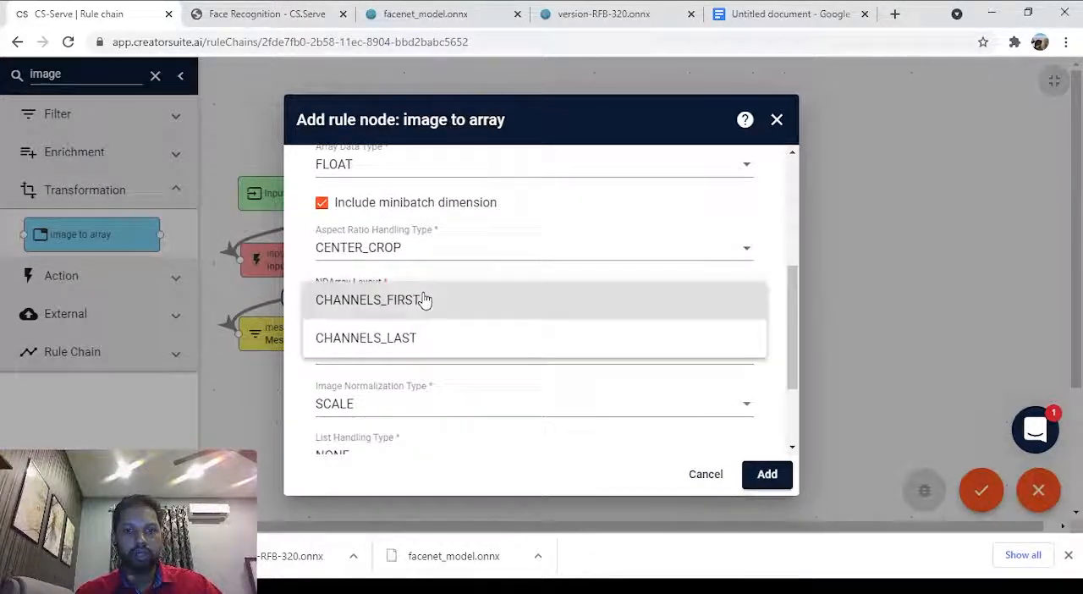
{"action": "left_click", "coordinate": [444, 359]}
{"action": "scroll", "coordinate": [468, 293], "scroll_direction": "down", "scroll_amount": 3}
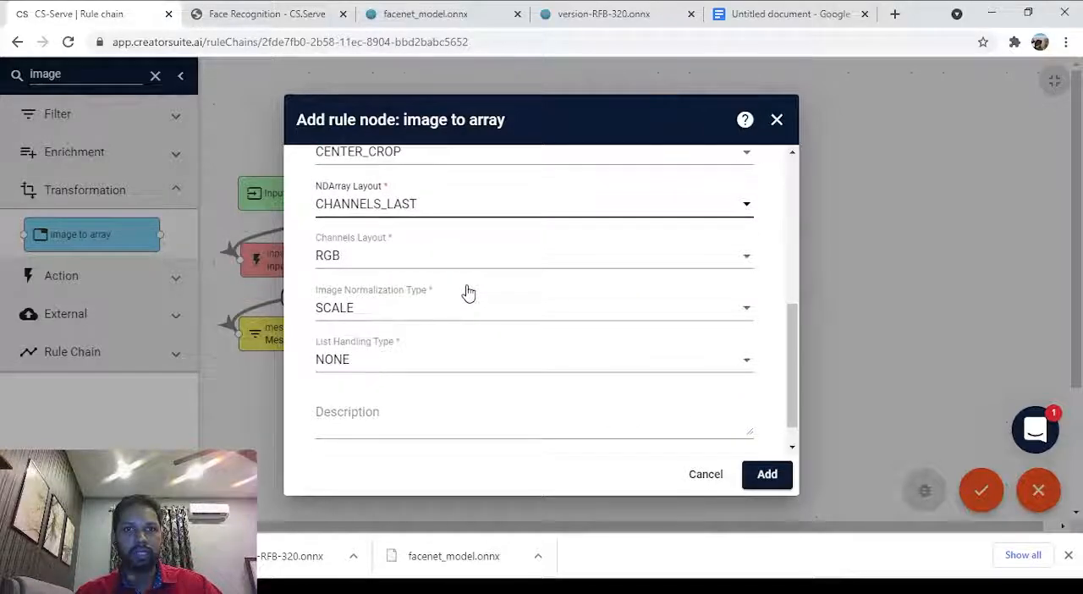
{"action": "scroll", "coordinate": [476, 339], "scroll_direction": "down", "scroll_amount": 1}
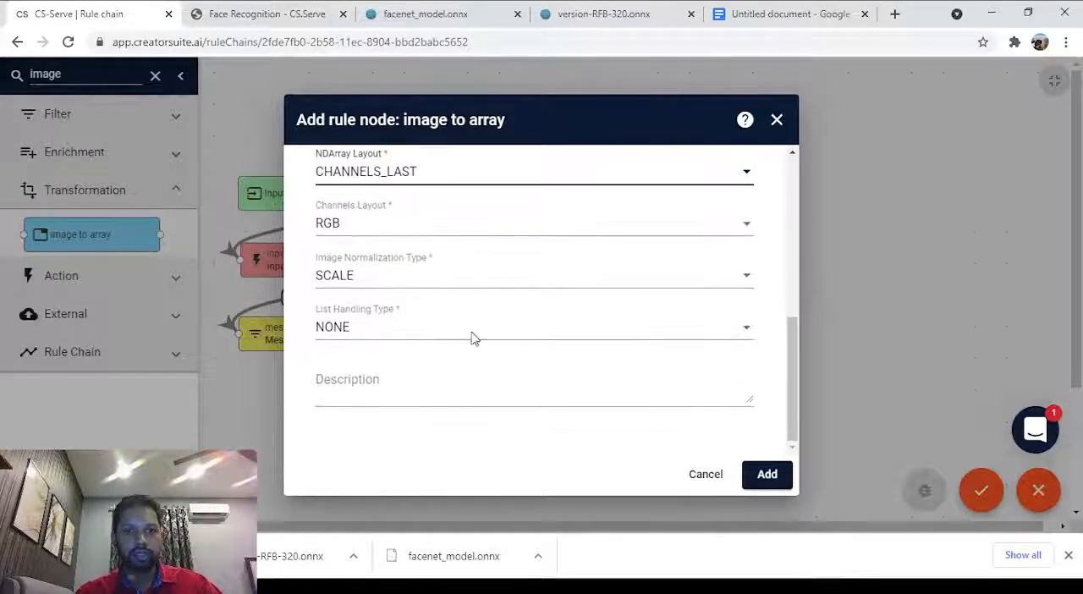
{"action": "left_click", "coordinate": [462, 282]}
{"action": "left_click", "coordinate": [455, 237]}
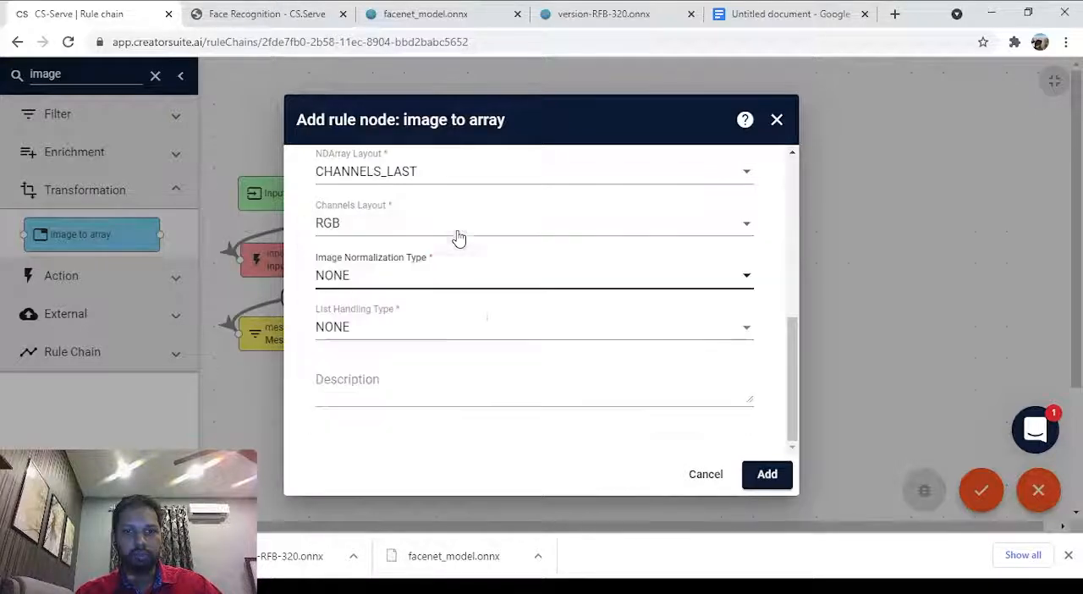
{"action": "scroll", "coordinate": [479, 317], "scroll_direction": "up", "scroll_amount": 1}
{"action": "scroll", "coordinate": [479, 317], "scroll_direction": "down", "scroll_amount": 1}
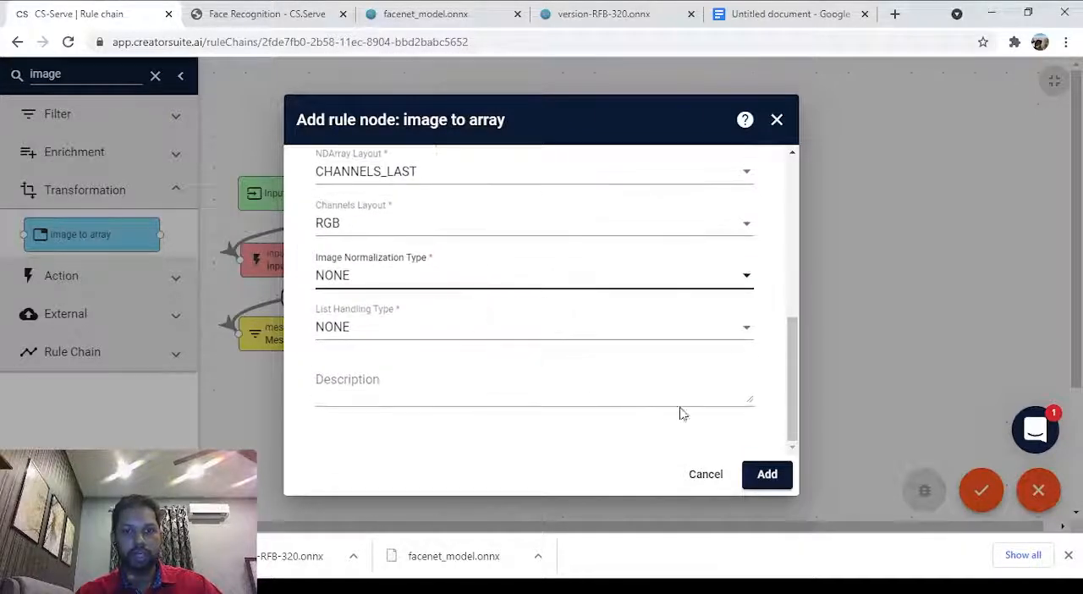
{"action": "left_click", "coordinate": [764, 476]}
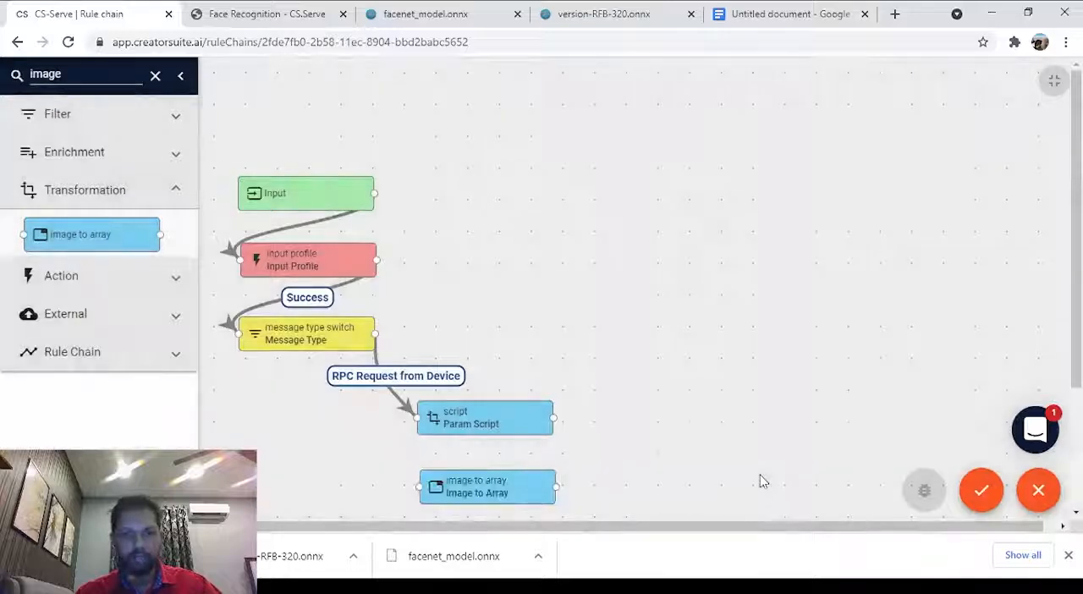
Link Param Script to Image to Array with the Success label.
{"action": "left_click_drag", "start_coordinate": [555, 419], "coordinate": [417, 492]}
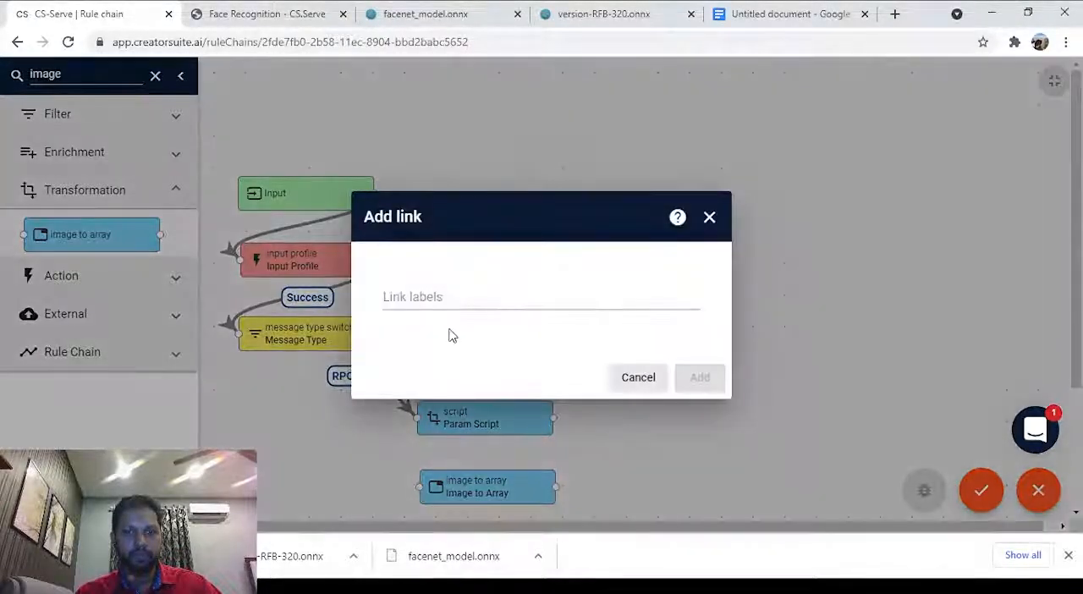
{"action": "left_click", "coordinate": [481, 295]}
{"action": "left_click", "coordinate": [476, 327]}
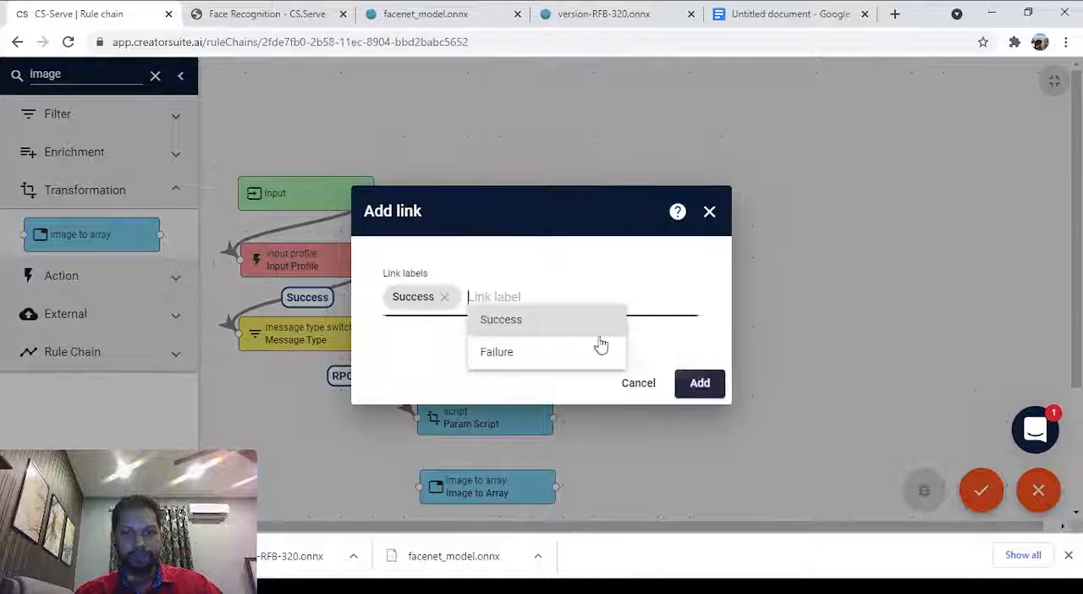
{"action": "left_click", "coordinate": [699, 381]}
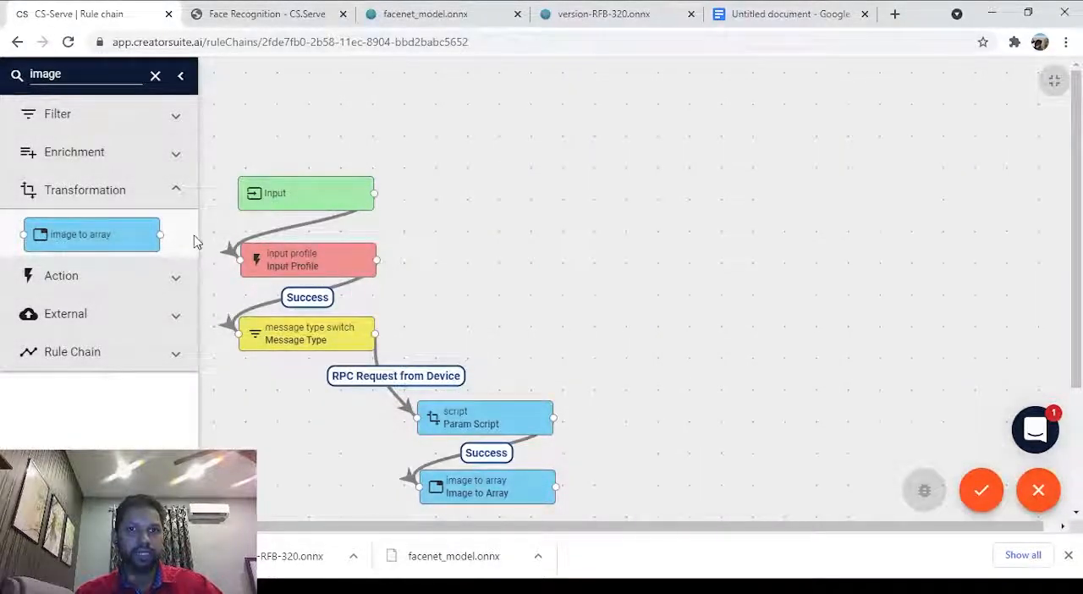
Find the model transformation node and place it on the canvas beside the Param Script node.
{"action": "double_click", "coordinate": [107, 72]}
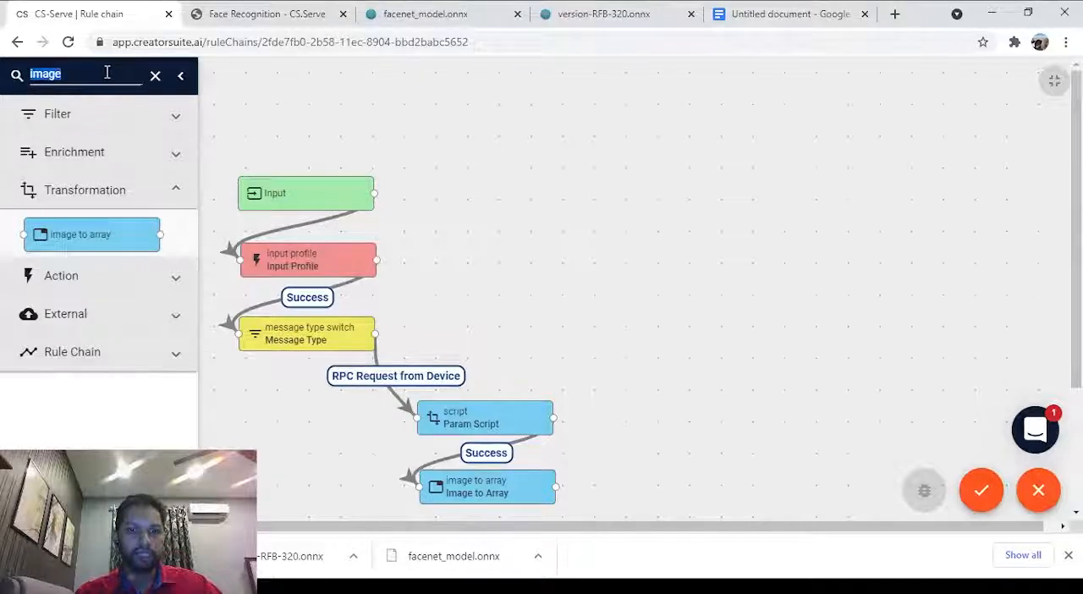
{"action": "type", "text": "mode"}
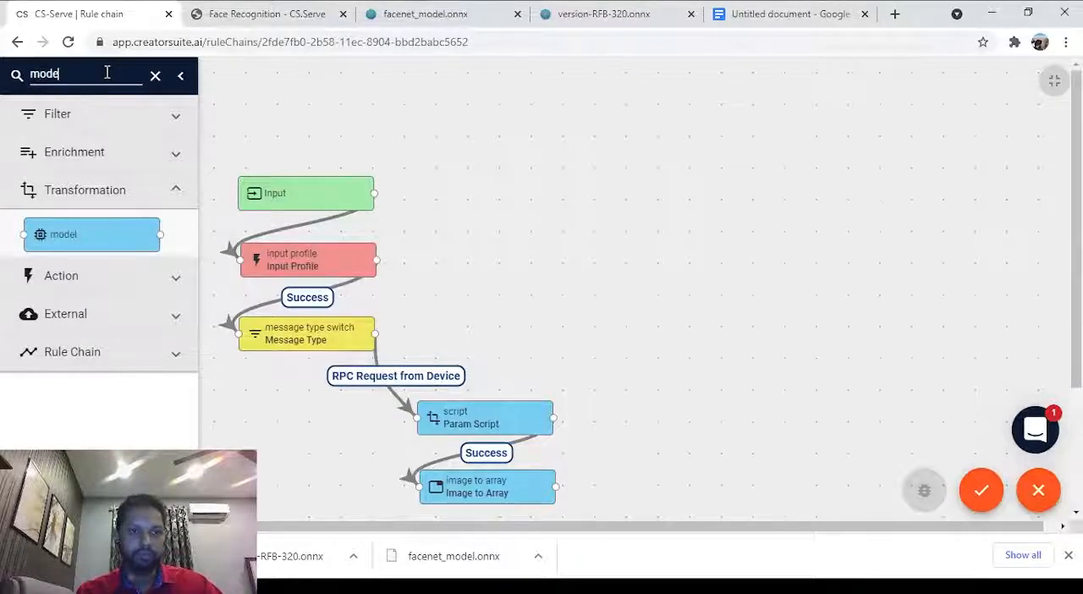
{"action": "left_click_drag", "start_coordinate": [77, 232], "coordinate": [658, 417]}
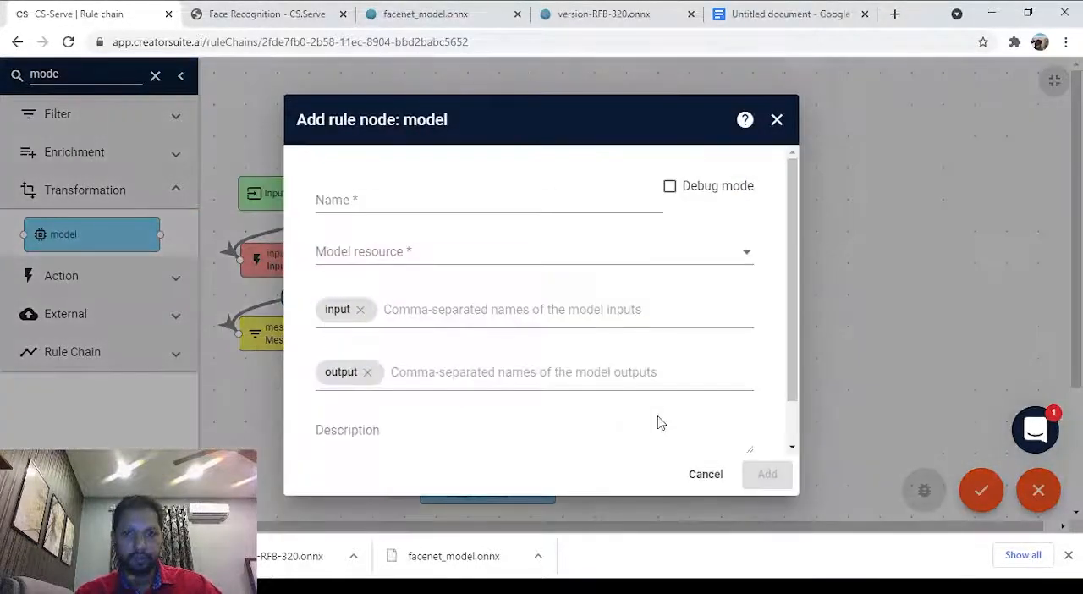
Name the model node Face Recognition and choose Face Recognition (Small) as its model resource.
{"action": "left_click", "coordinate": [401, 196]}
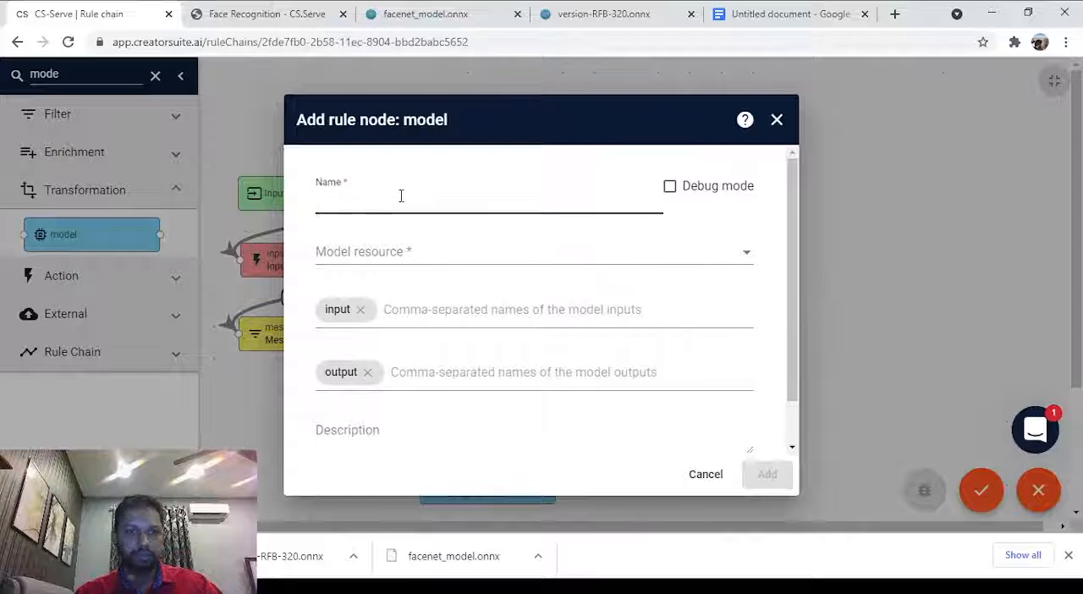
{"action": "type", "text": "Face"}
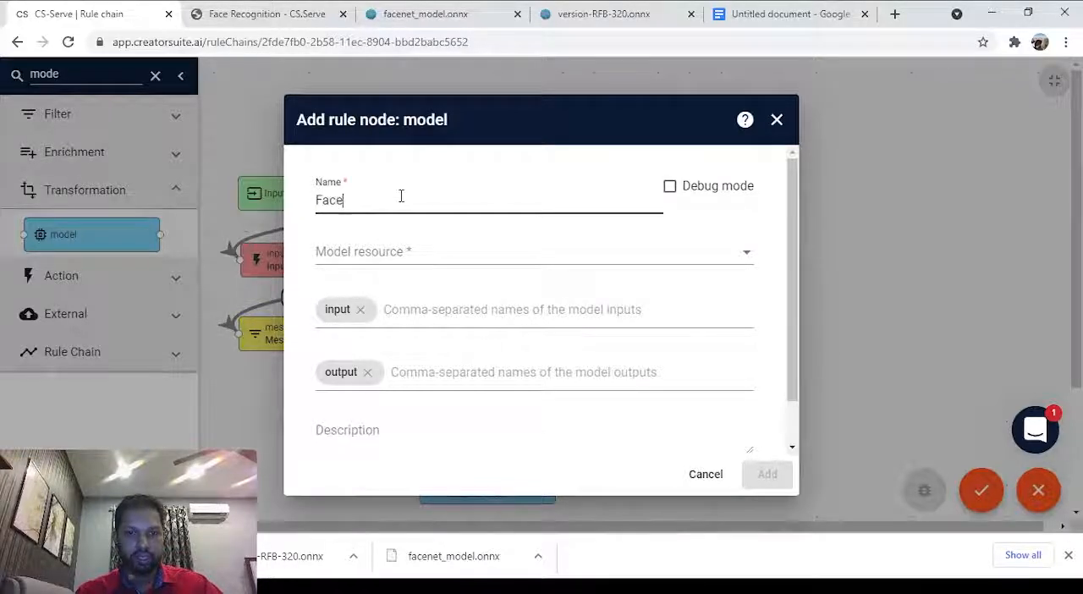
{"action": "type", "text": " Recignition"}
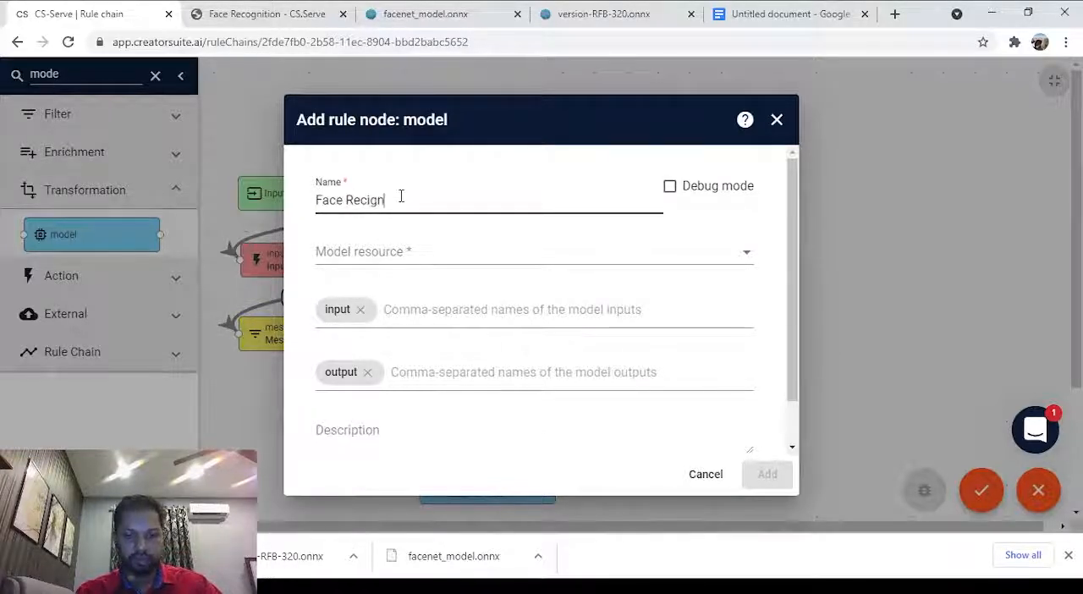
{"action": "key", "text": "BackSpace"}
{"action": "key", "text": "BackSpace"}
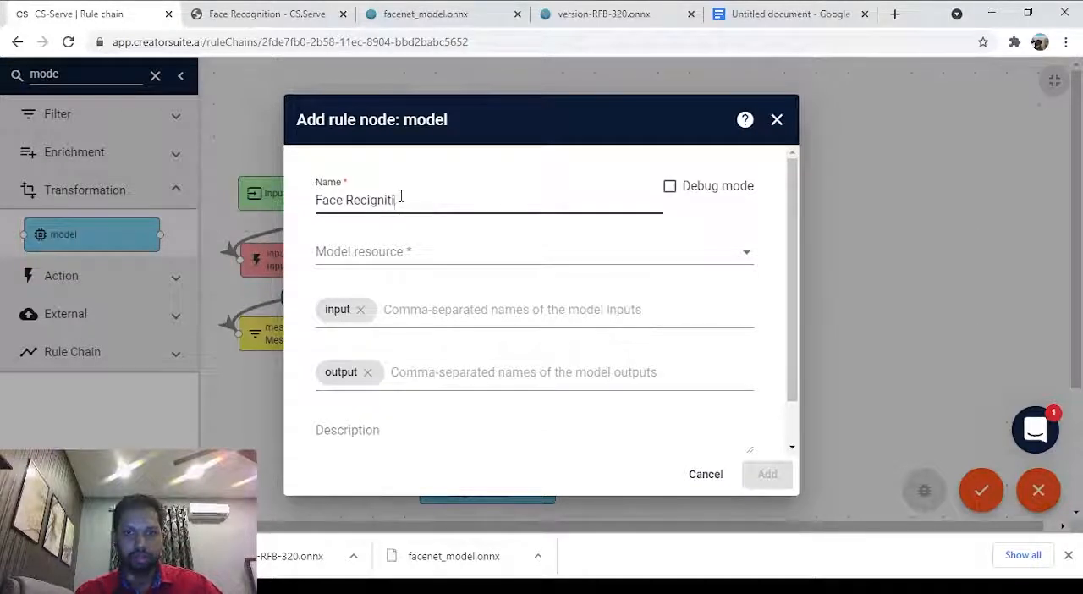
{"action": "key", "text": "BackSpace"}
{"action": "key", "text": "BackSpace"}
{"action": "key", "text": "BackSpace"}
{"action": "type", "text": "cogni"}
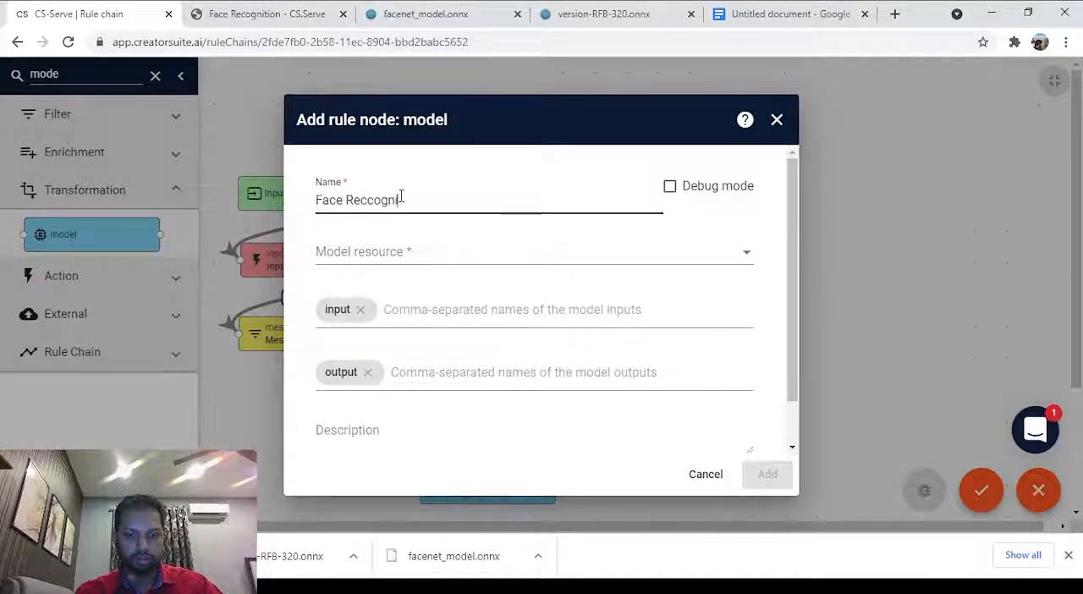
{"action": "type", "text": "tion"}
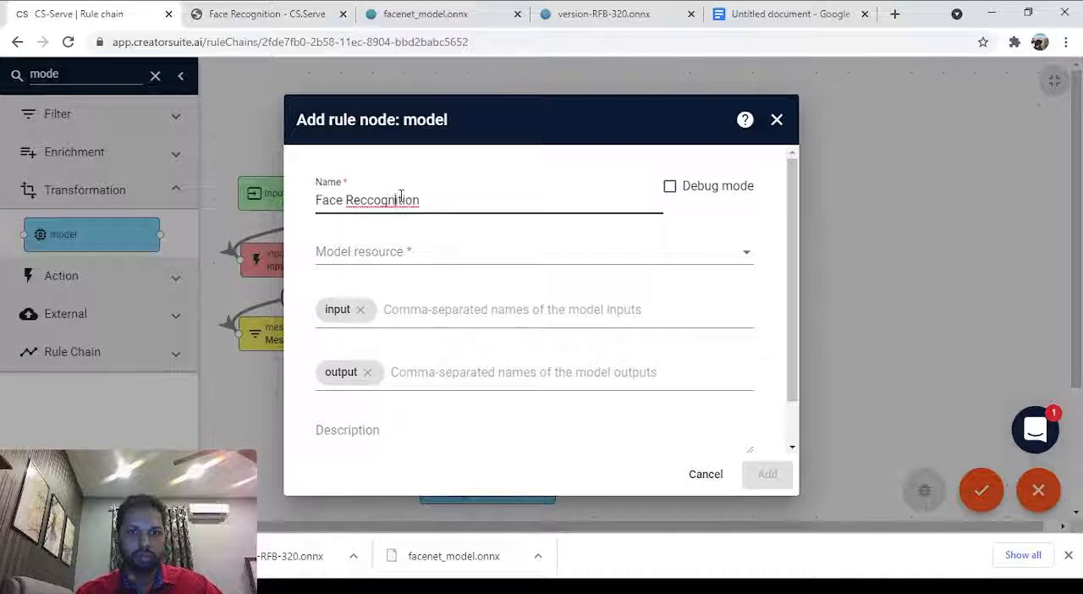
{"action": "key", "text": "Left"}
{"action": "key", "text": "BackSpace"}
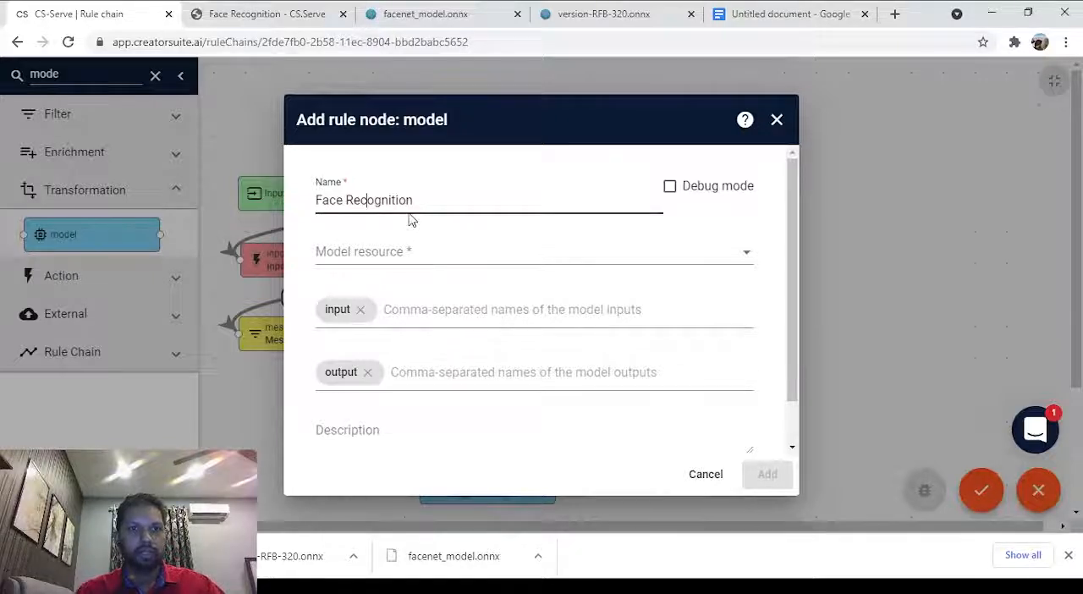
{"action": "left_click", "coordinate": [404, 249]}
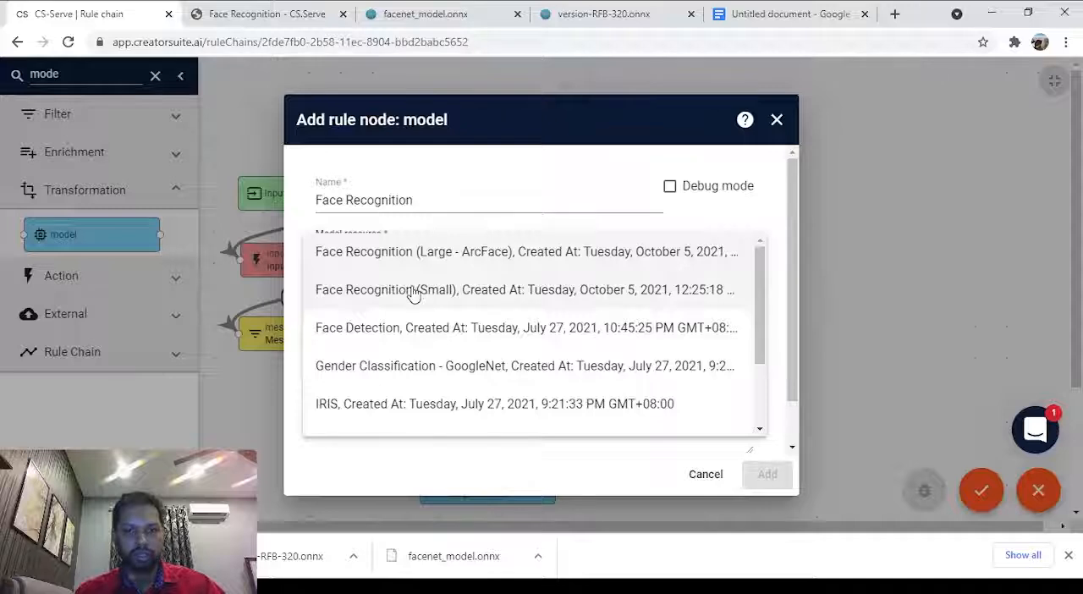
{"action": "left_click", "coordinate": [446, 292]}
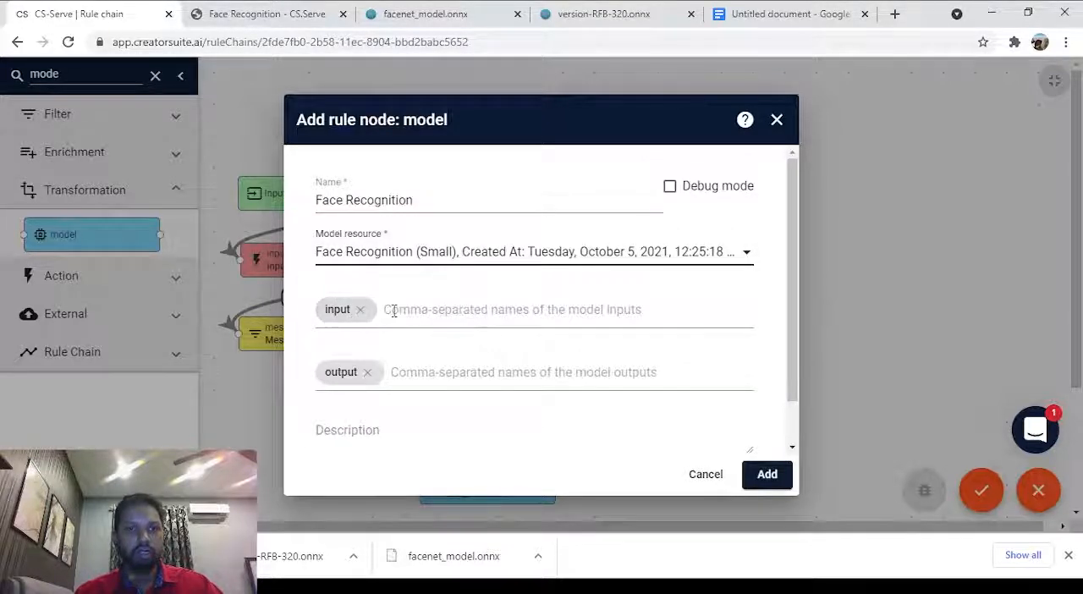
Copy the input name input_1 from the facenet_model.onnx properties in Netron and replace the default model input with it in CS-Serve.
{"action": "left_click", "coordinate": [407, 7]}
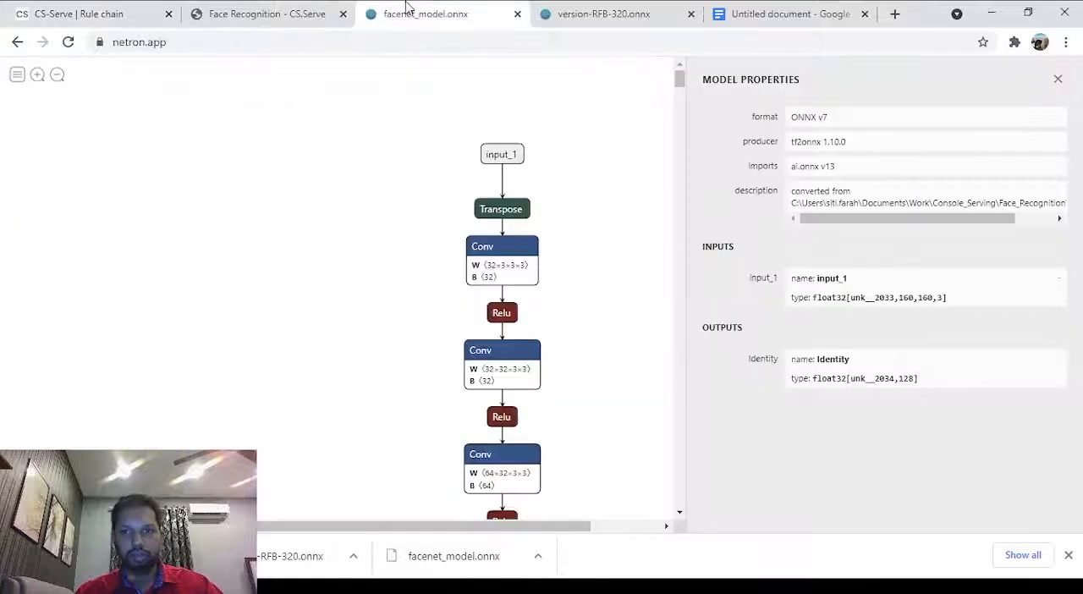
{"action": "scroll", "coordinate": [423, 207], "scroll_direction": "down", "scroll_amount": 1}
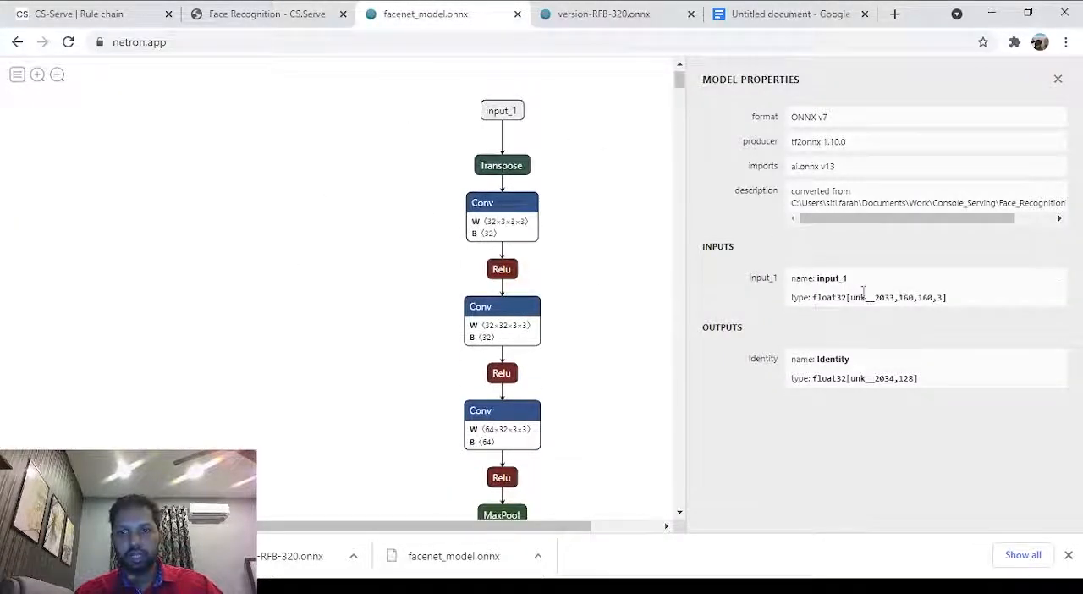
{"action": "double_click", "coordinate": [836, 280]}
{"action": "key", "text": "ctrl+c"}
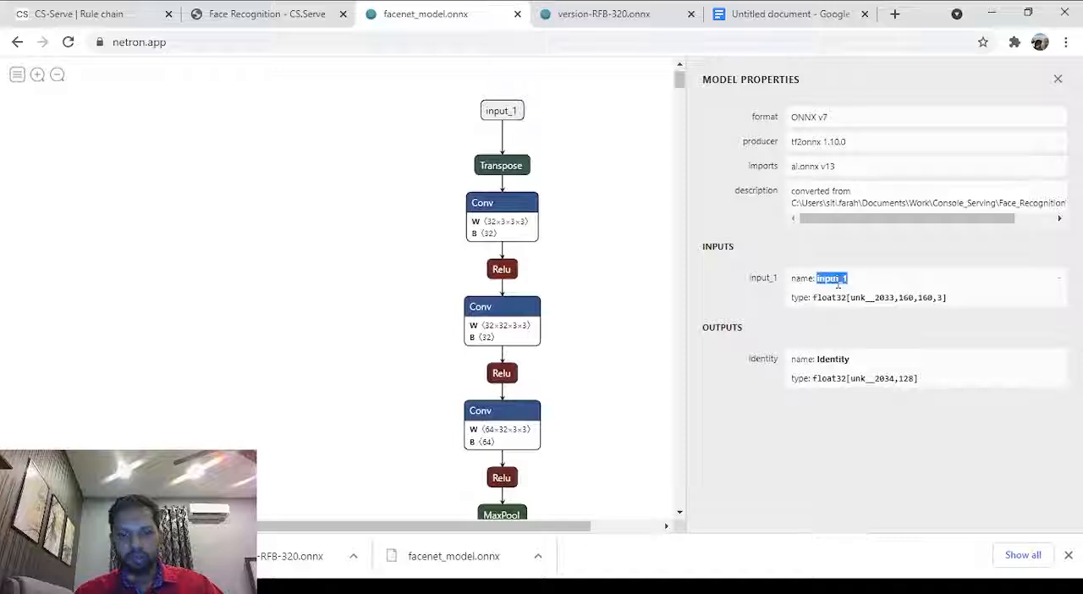
{"action": "left_click", "coordinate": [108, 7]}
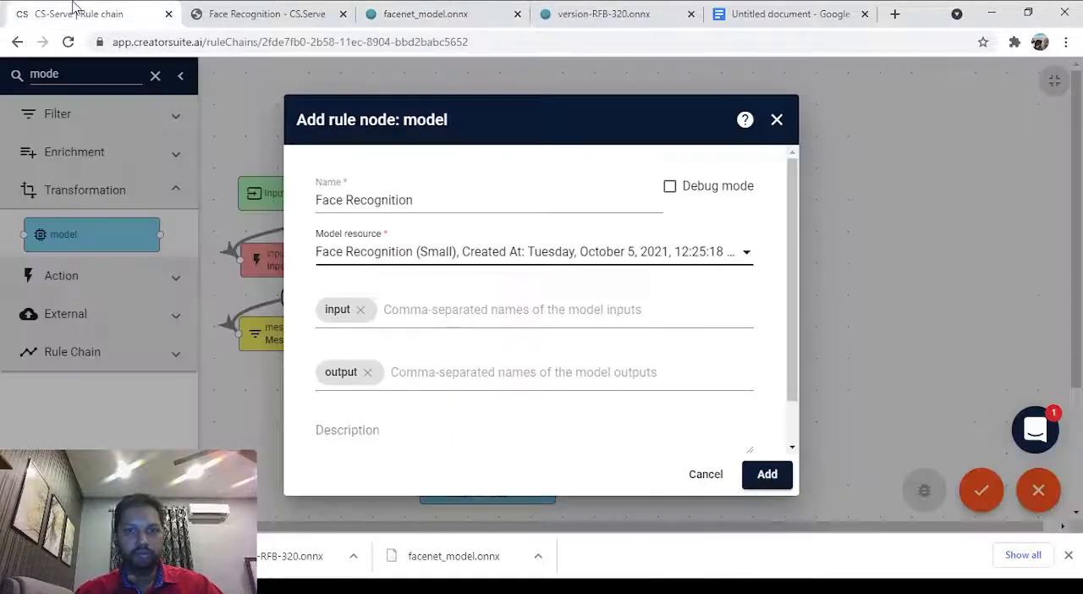
{"action": "left_click", "coordinate": [360, 312]}
{"action": "key", "text": "ctrl+v"}
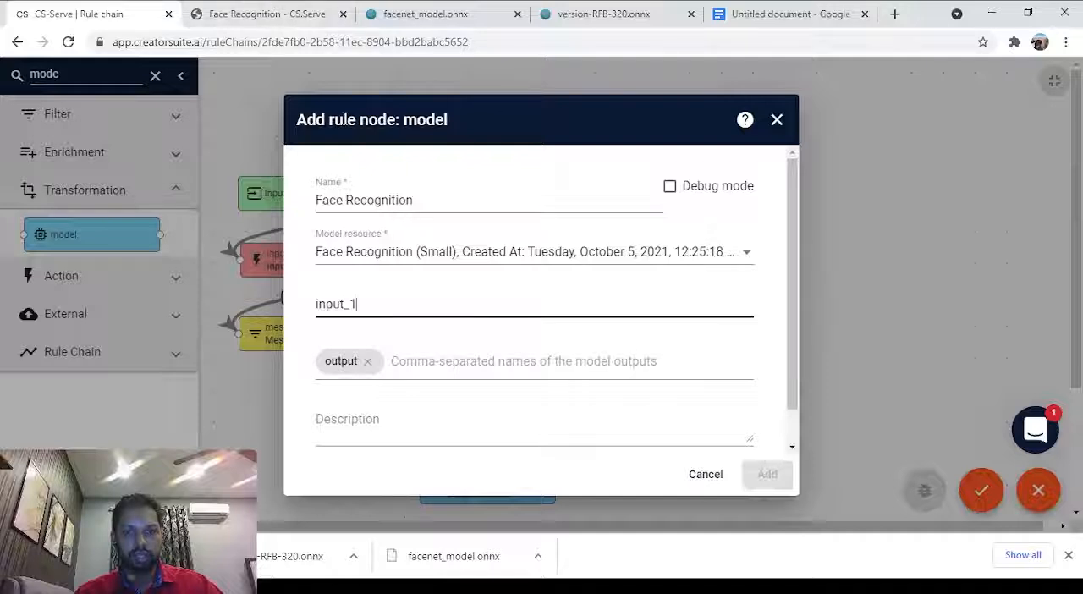
{"action": "key", "text": "Return"}
Copy the output name Identity from Netron, replace the default model output with it in CS-Serve, and add the Face Recognition node.
{"action": "left_click", "coordinate": [283, 8]}
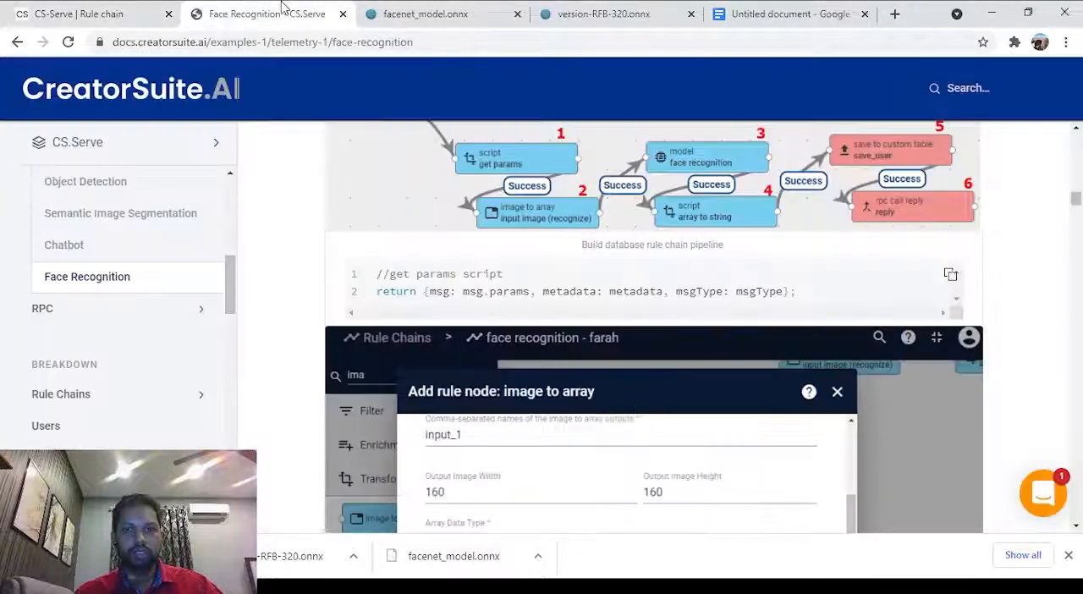
{"action": "left_click", "coordinate": [423, 13]}
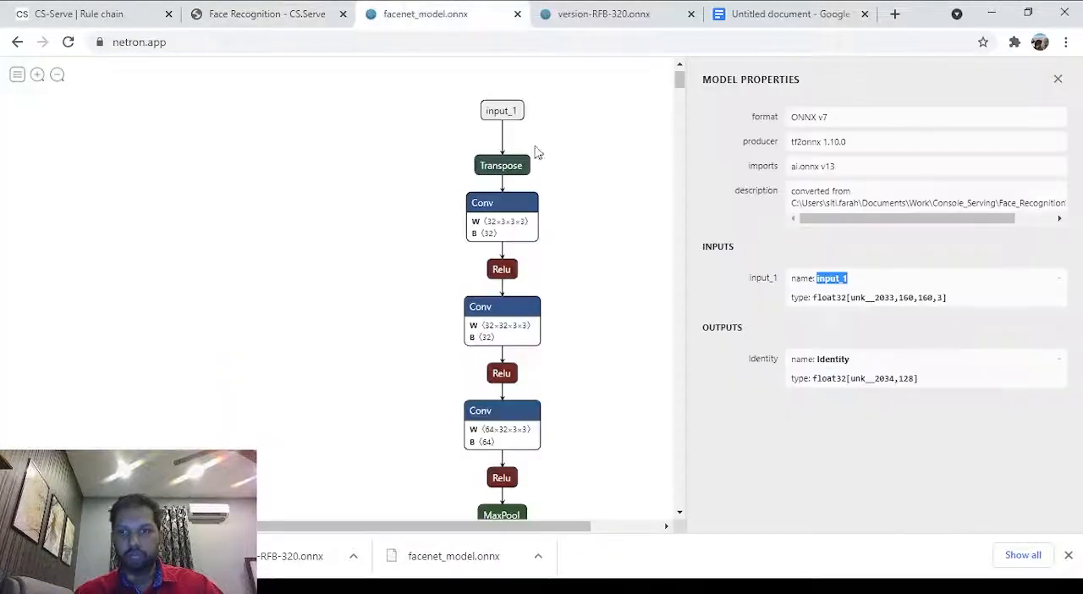
{"action": "double_click", "coordinate": [826, 359]}
{"action": "key", "text": "ctrl+c"}
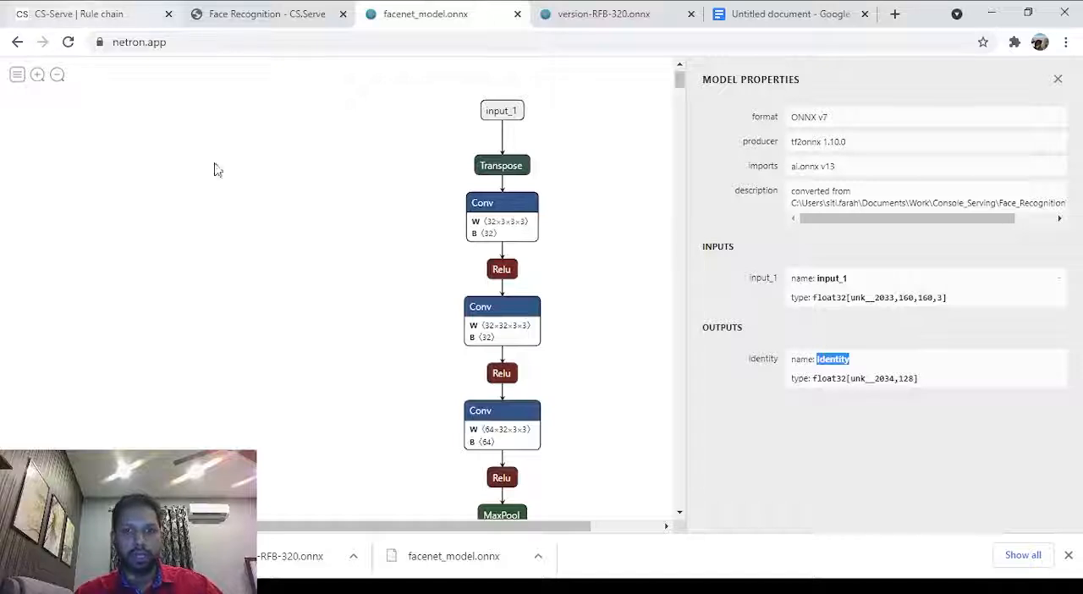
{"action": "left_click", "coordinate": [50, 13]}
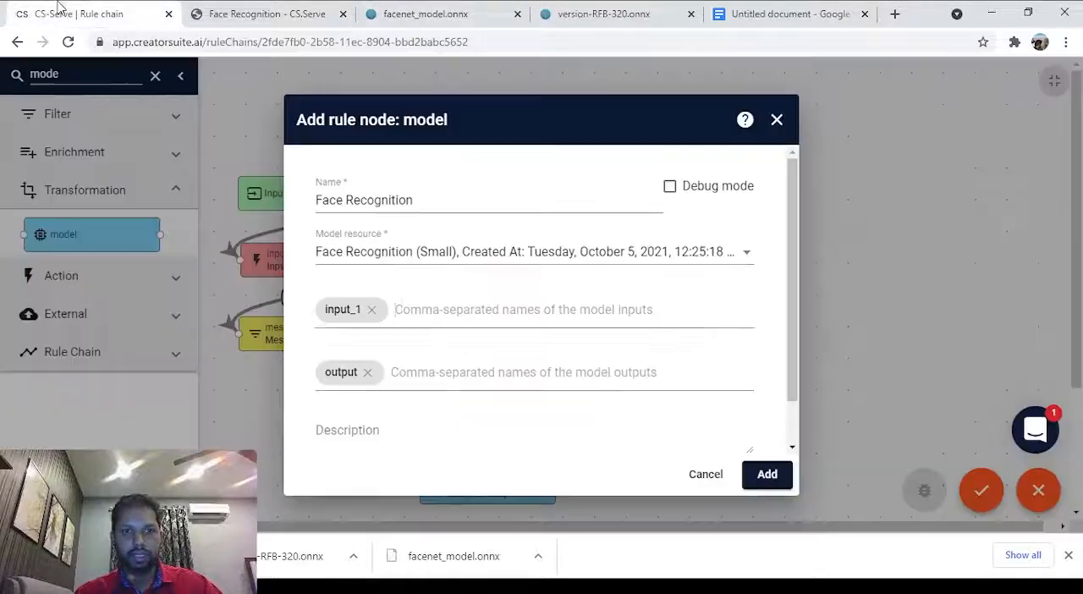
{"action": "left_click", "coordinate": [368, 372]}
{"action": "key", "text": "ctrl+v"}
{"action": "key", "text": "Return"}
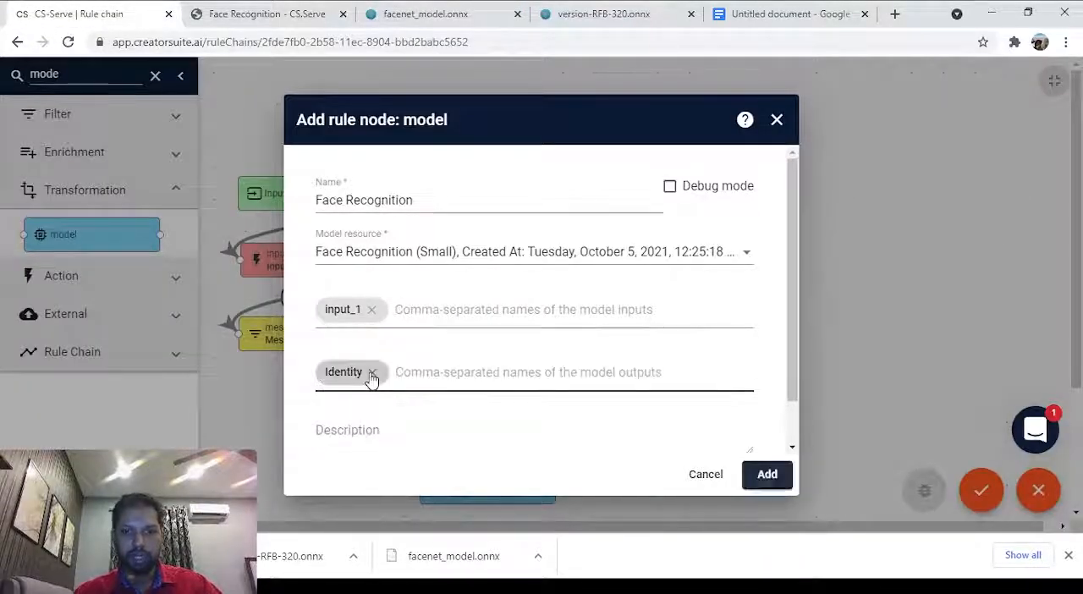
{"action": "scroll", "coordinate": [739, 411], "scroll_direction": "down", "scroll_amount": 1}
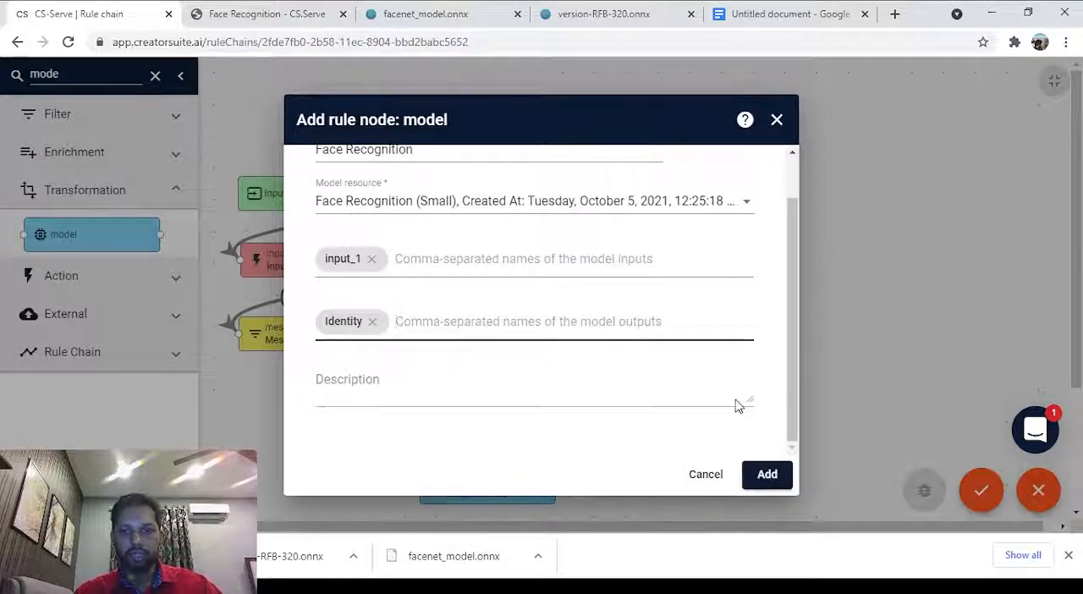
{"action": "left_click", "coordinate": [768, 475]}
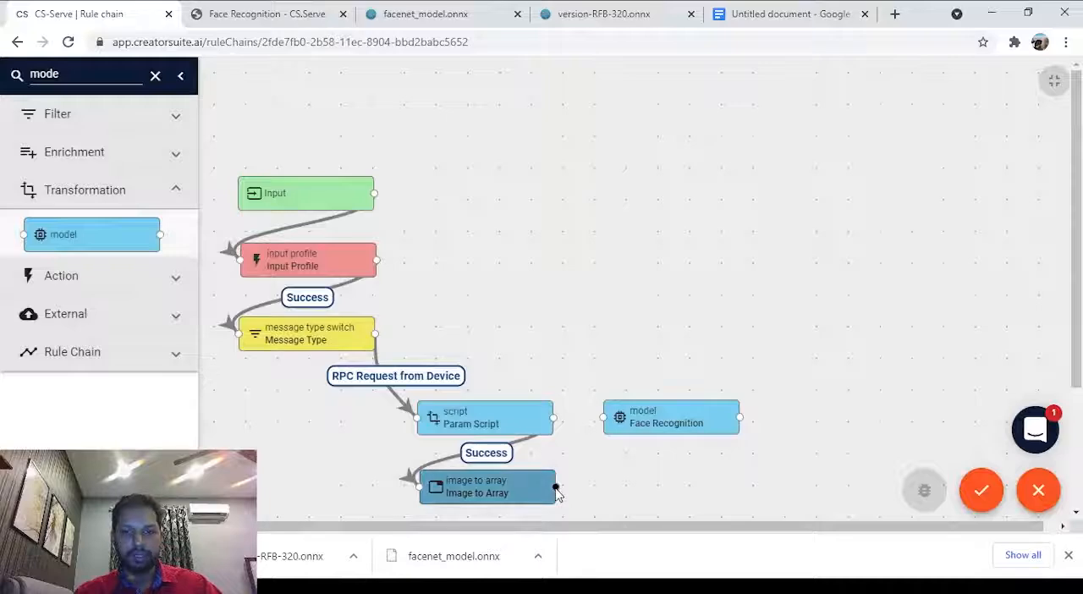
Link Image to Array to the Face Recognition model node with the Success label.
{"action": "left_click_drag", "start_coordinate": [556, 488], "coordinate": [606, 417]}
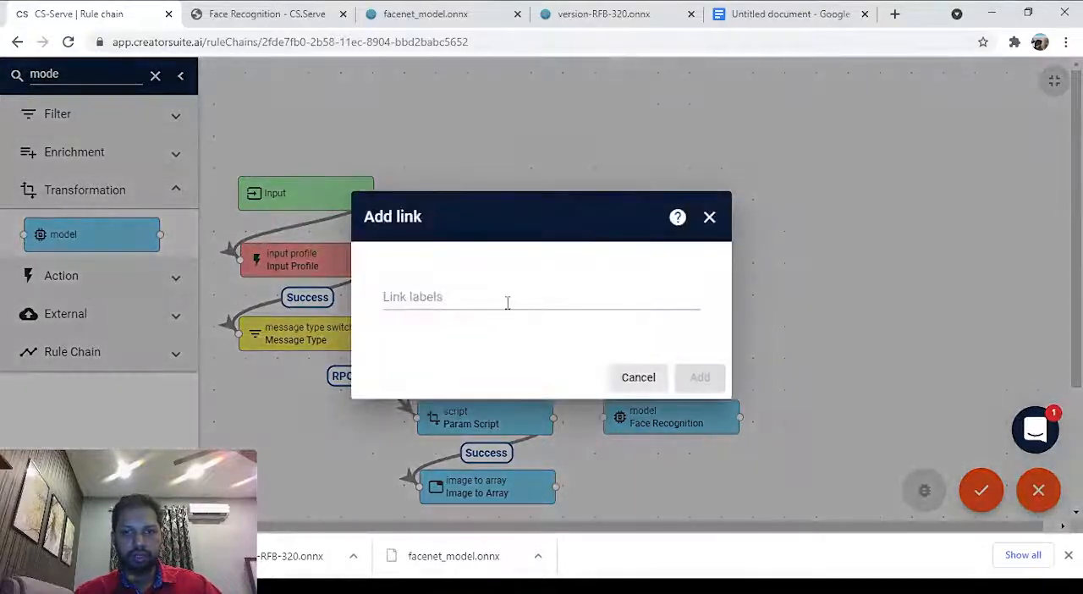
{"action": "left_click", "coordinate": [508, 303]}
{"action": "left_click", "coordinate": [486, 324]}
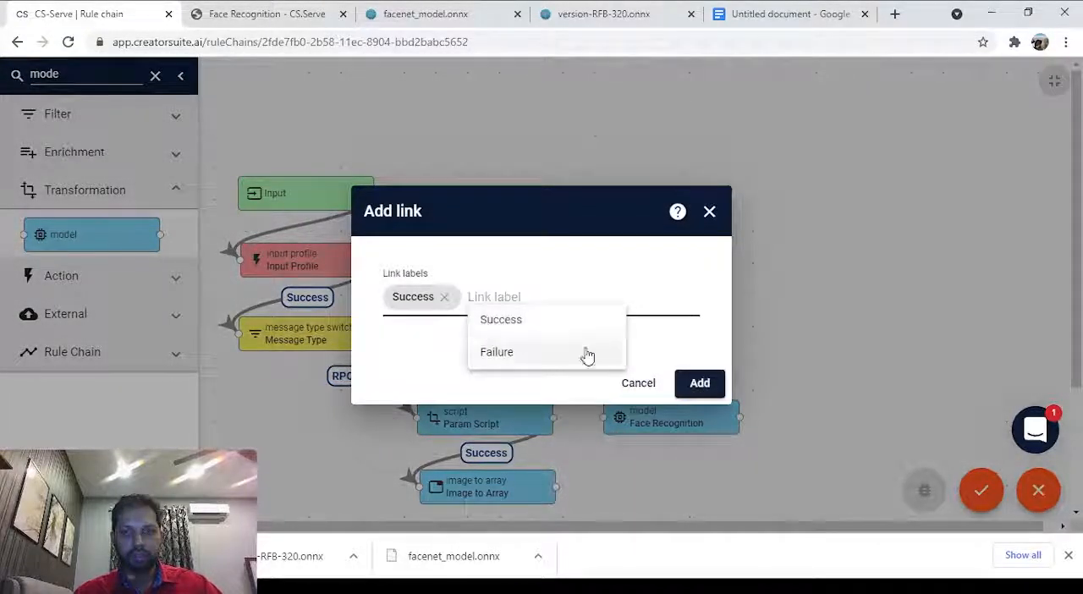
{"action": "left_click", "coordinate": [698, 382]}
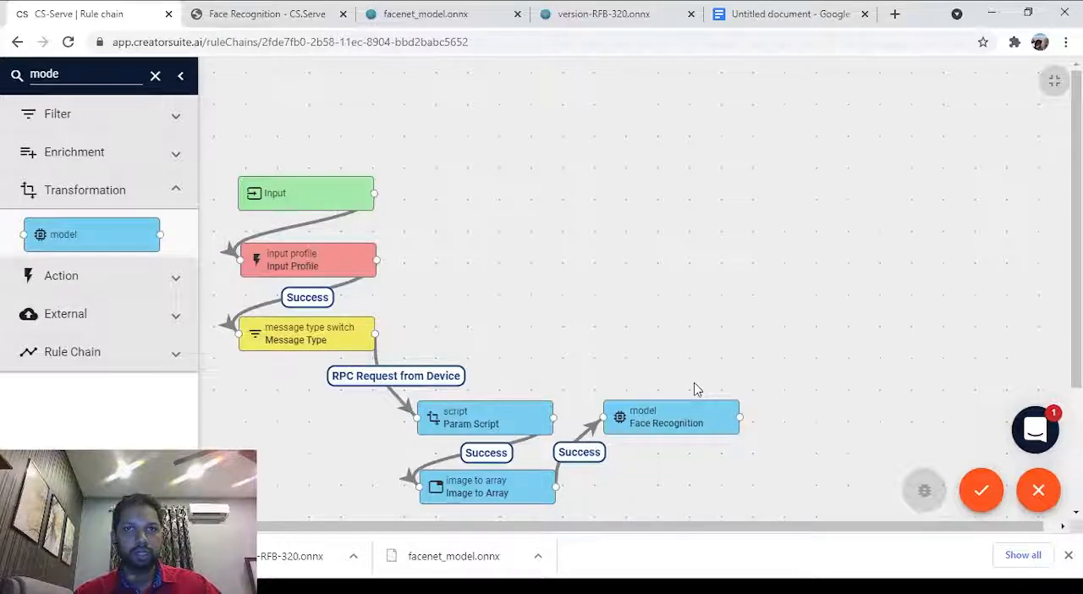
Find the script transformation node and place it on the canvas below the Face Recognition node.
{"action": "double_click", "coordinate": [63, 73]}
{"action": "type", "text": "scr"}
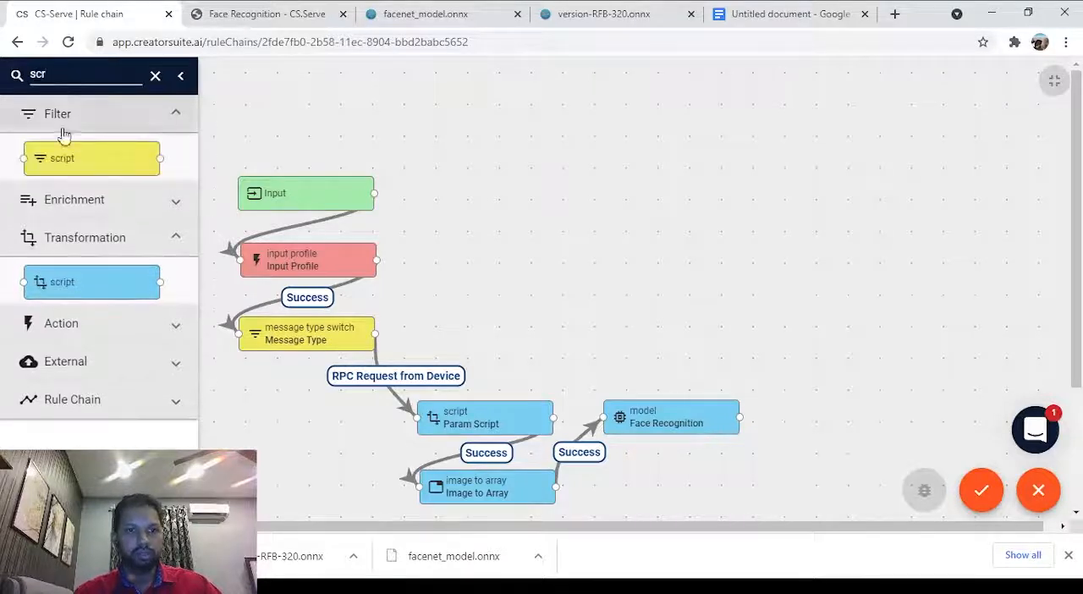
{"action": "left_click_drag", "start_coordinate": [84, 283], "coordinate": [689, 503]}
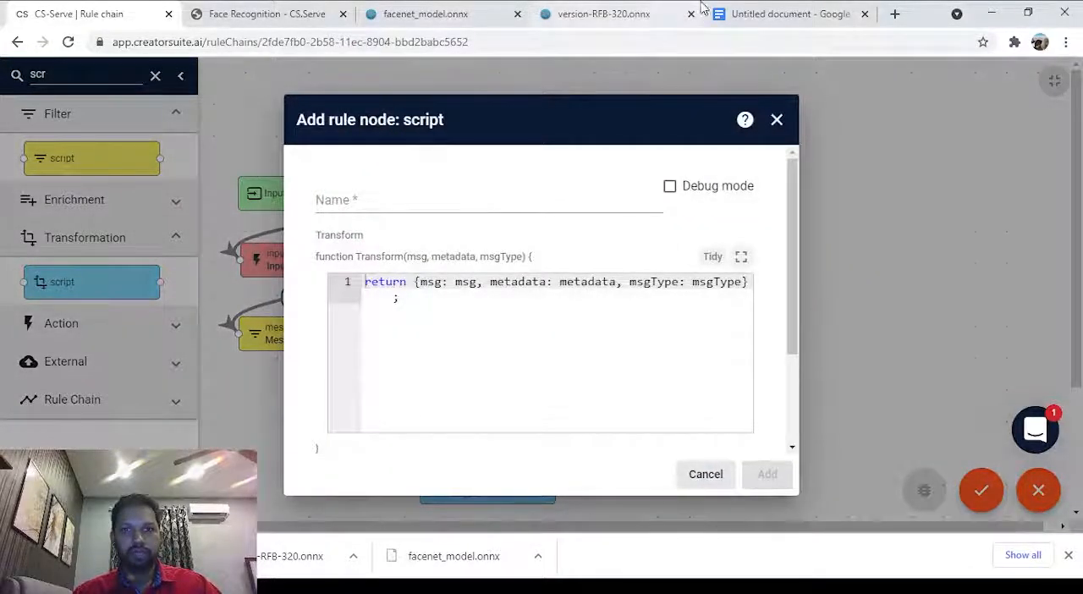
Copy the array to string script from the CreatorSuite.AI Face Recognition docs and replace the new script node's transform code with it in CS-Serve.
{"action": "left_click", "coordinate": [247, 9]}
{"action": "scroll", "coordinate": [458, 339], "scroll_direction": "down", "scroll_amount": 8}
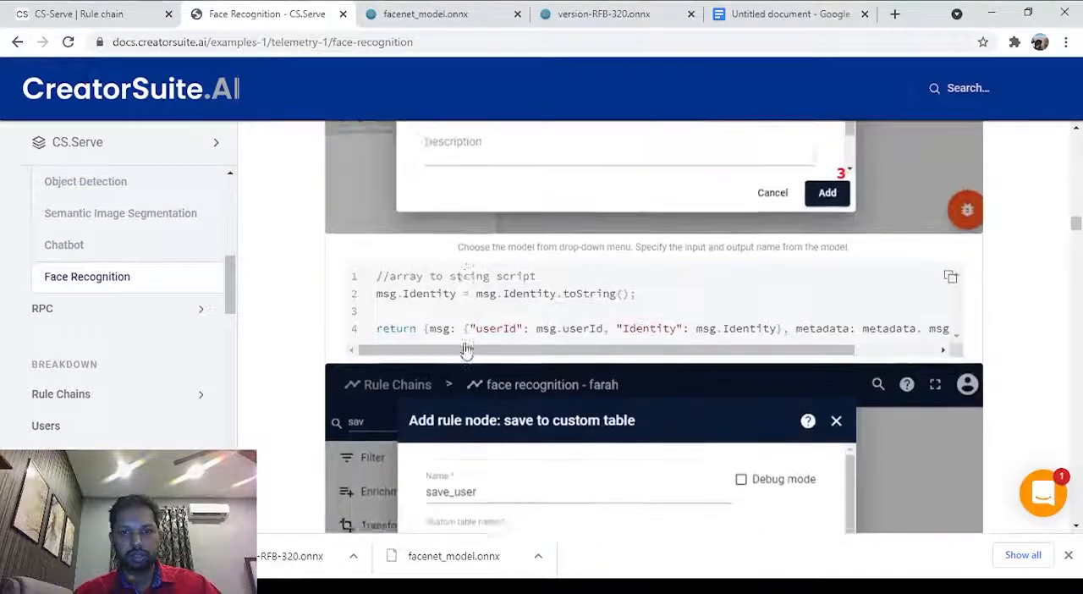
{"action": "scroll", "coordinate": [467, 313], "scroll_direction": "up", "scroll_amount": 1}
{"action": "triple_click", "coordinate": [415, 346]}
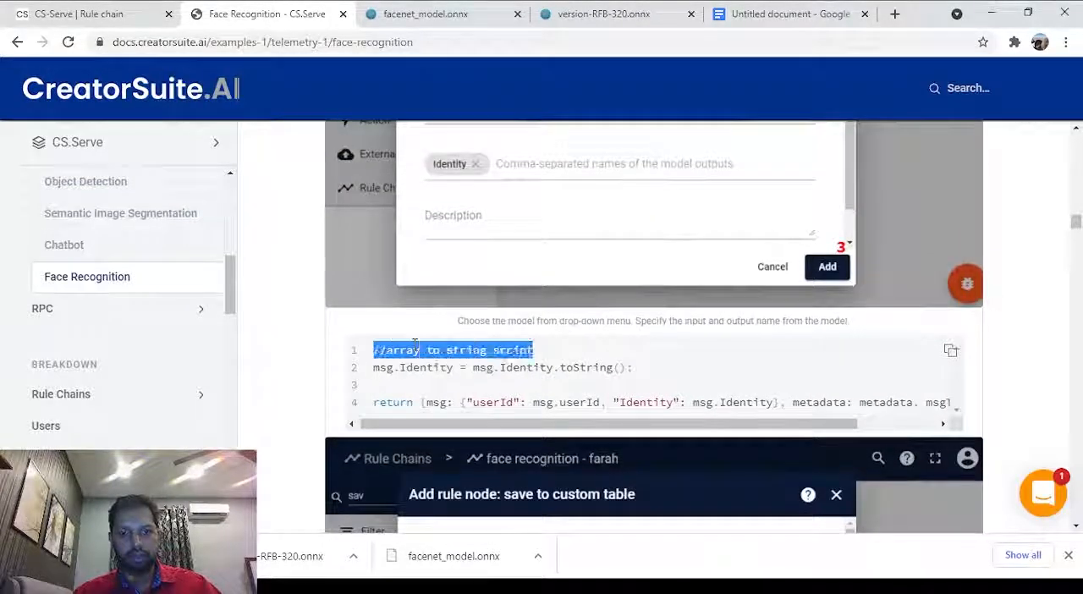
{"action": "left_click", "coordinate": [950, 350]}
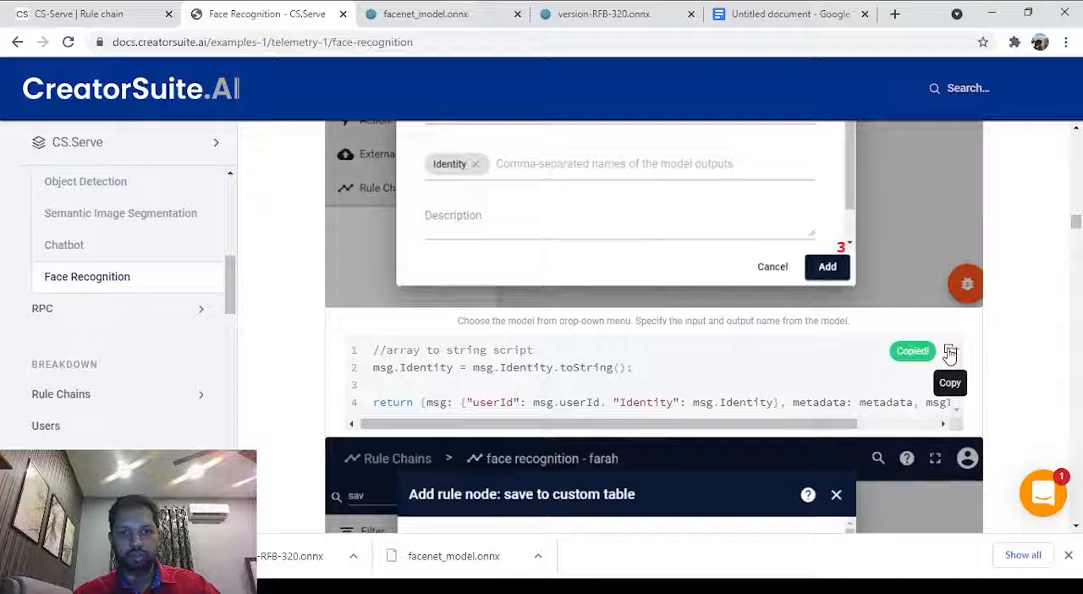
{"action": "left_click", "coordinate": [93, 12]}
{"action": "left_click", "coordinate": [454, 318]}
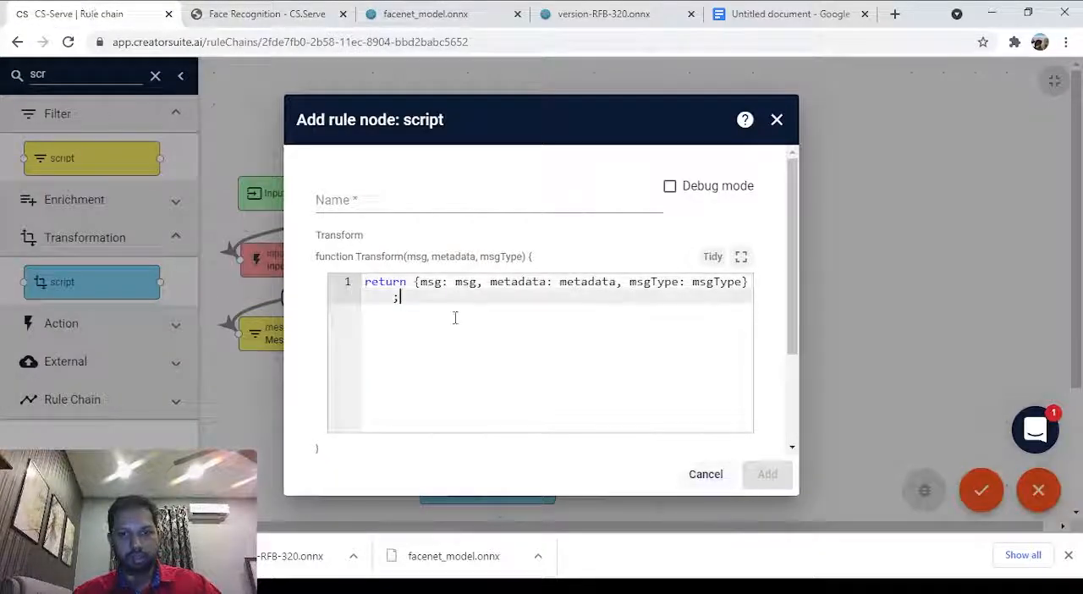
{"action": "key", "text": "ctrl+a"}
{"action": "key", "text": "ctrl+v"}
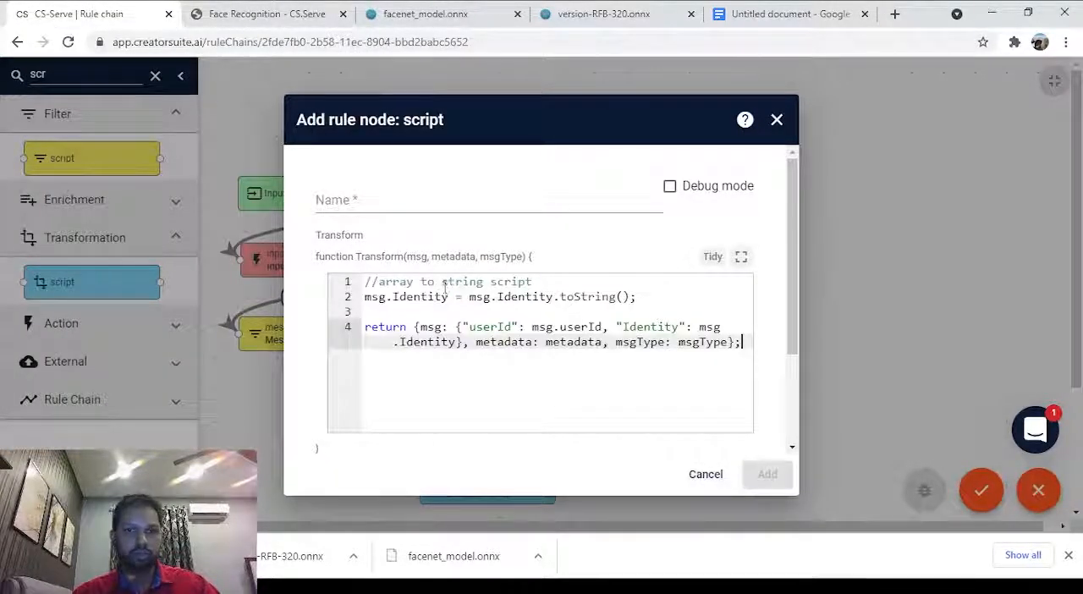
Name the new script node Array to string and add it to the rule chain.
{"action": "triple_click", "coordinate": [445, 282]}
{"action": "left_click", "coordinate": [414, 196]}
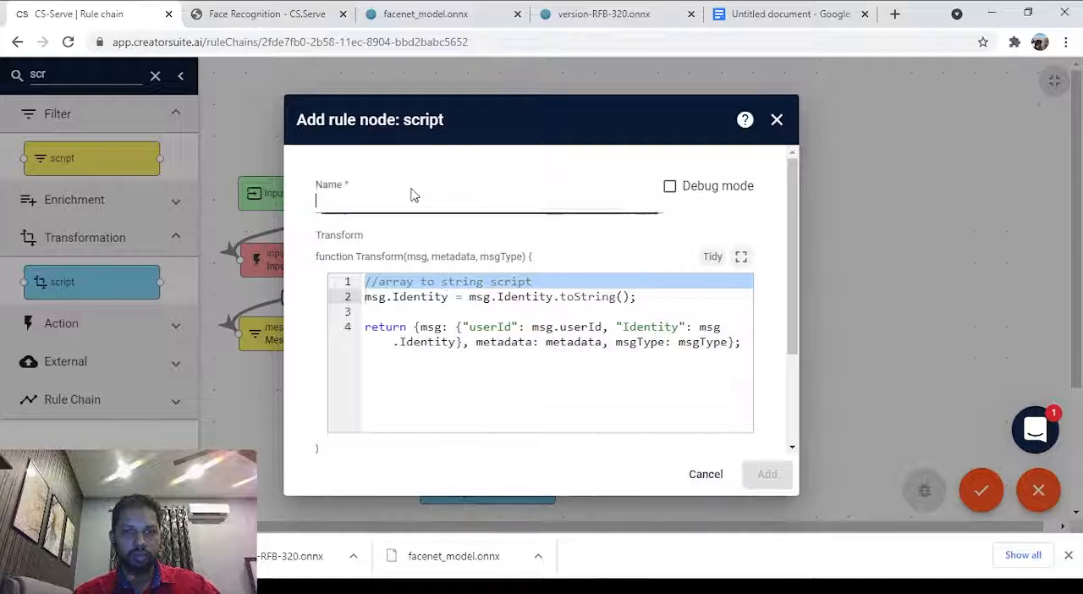
{"action": "type", "text": "Array"}
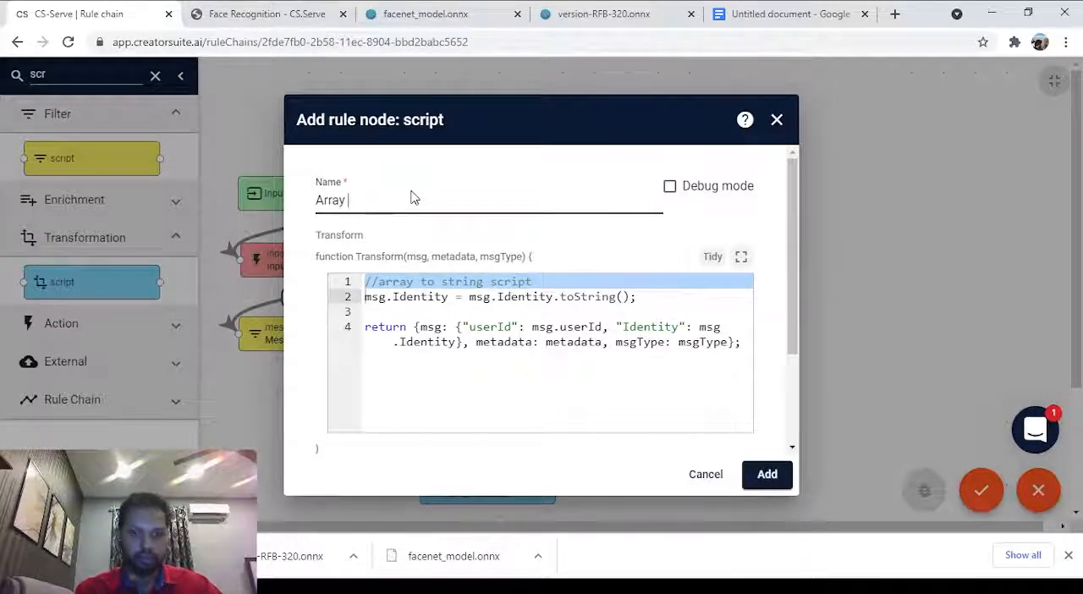
{"action": "type", "text": " to stri"}
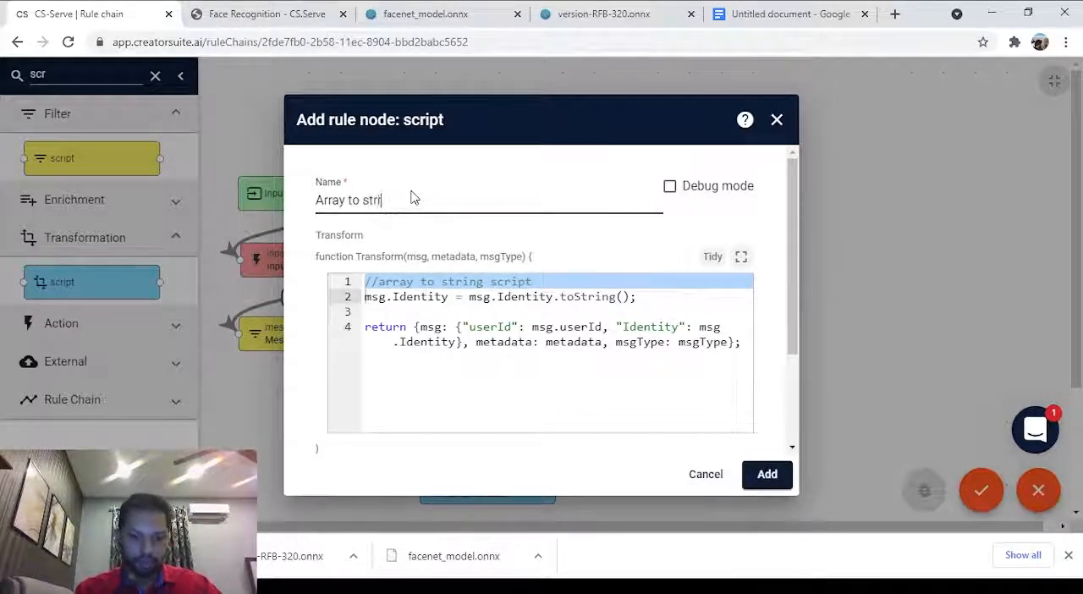
{"action": "type", "text": "ng"}
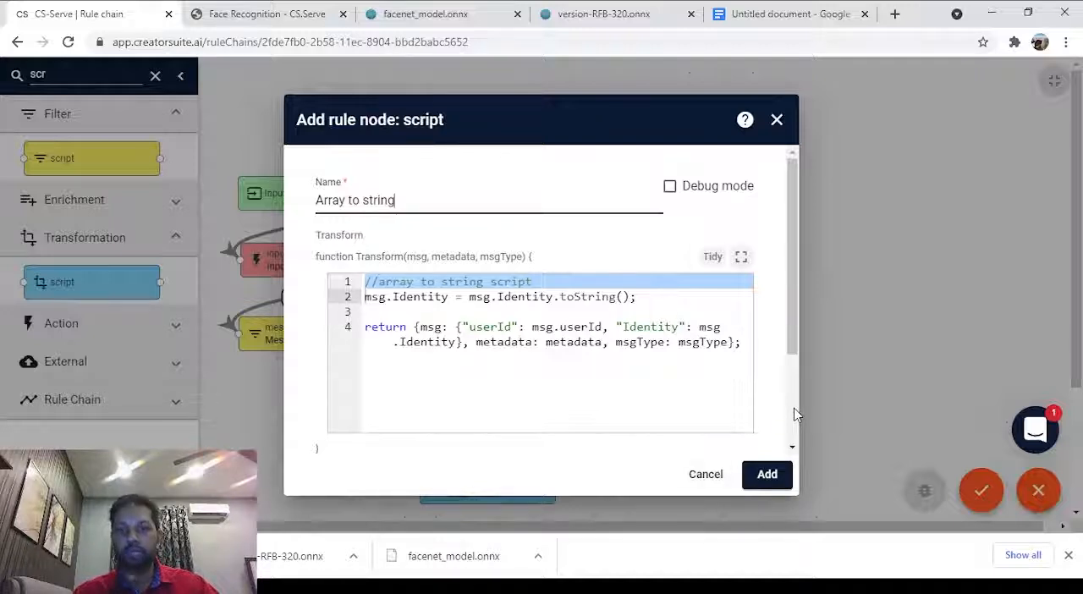
{"action": "scroll", "coordinate": [672, 393], "scroll_direction": "down", "scroll_amount": 1}
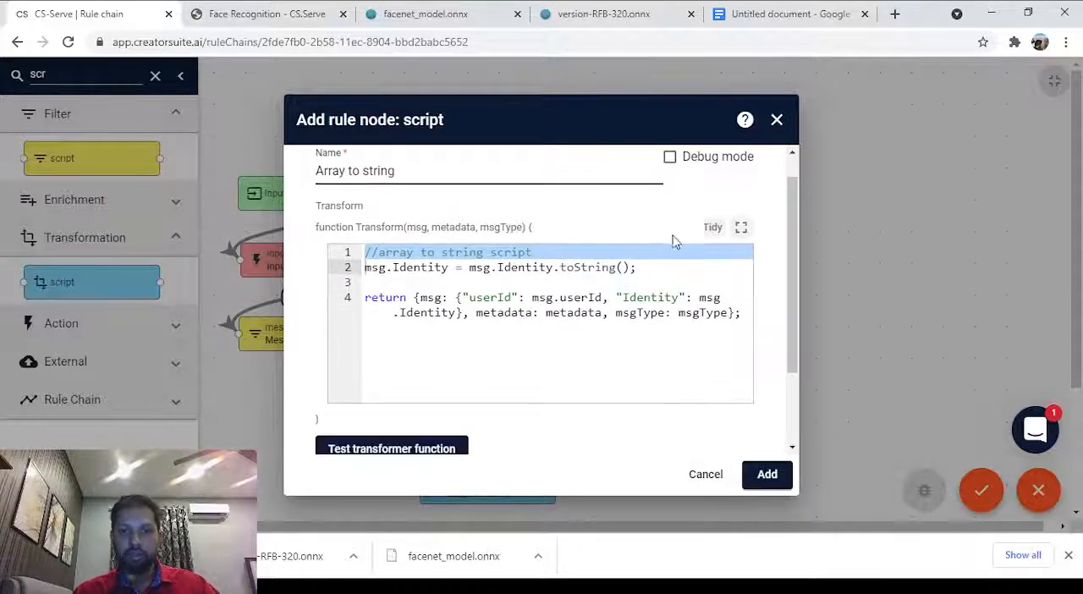
{"action": "scroll", "coordinate": [674, 246], "scroll_direction": "up", "scroll_amount": 1}
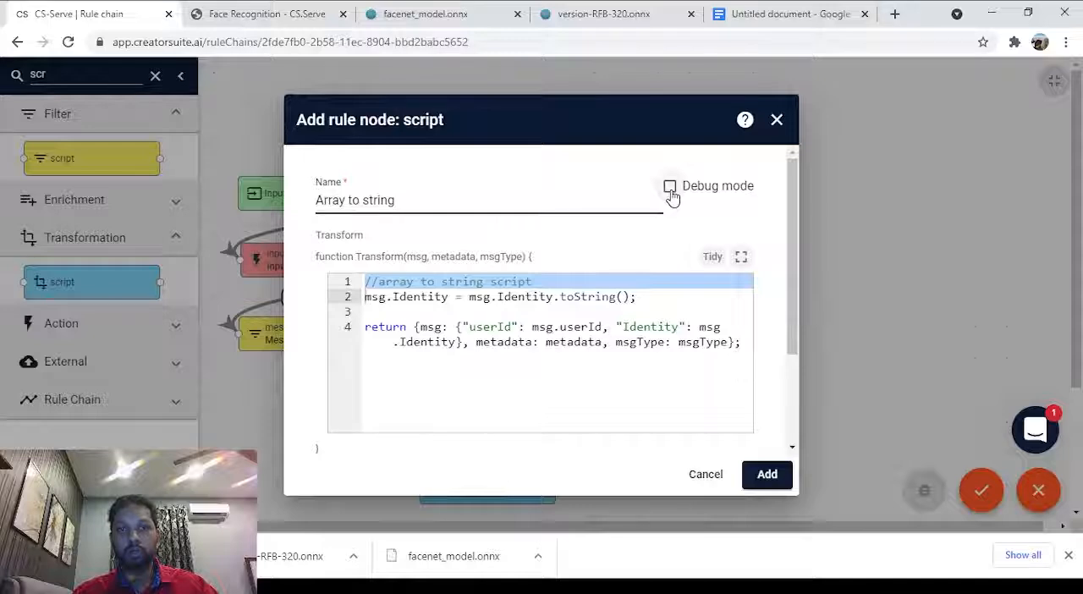
{"action": "scroll", "coordinate": [672, 214], "scroll_direction": "down", "scroll_amount": 2}
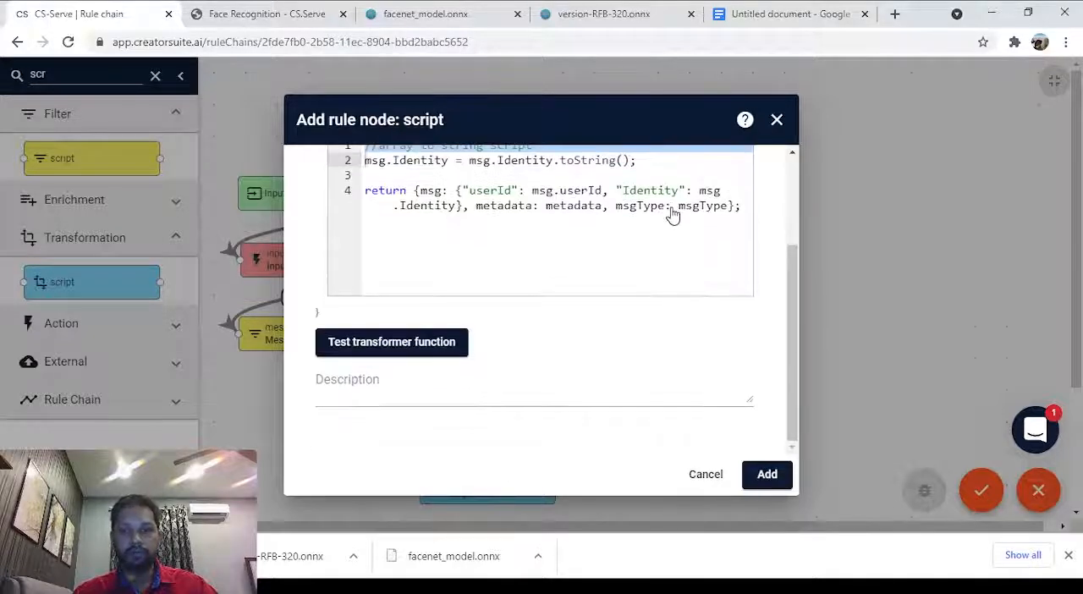
{"action": "scroll", "coordinate": [639, 242], "scroll_direction": "up", "scroll_amount": 2}
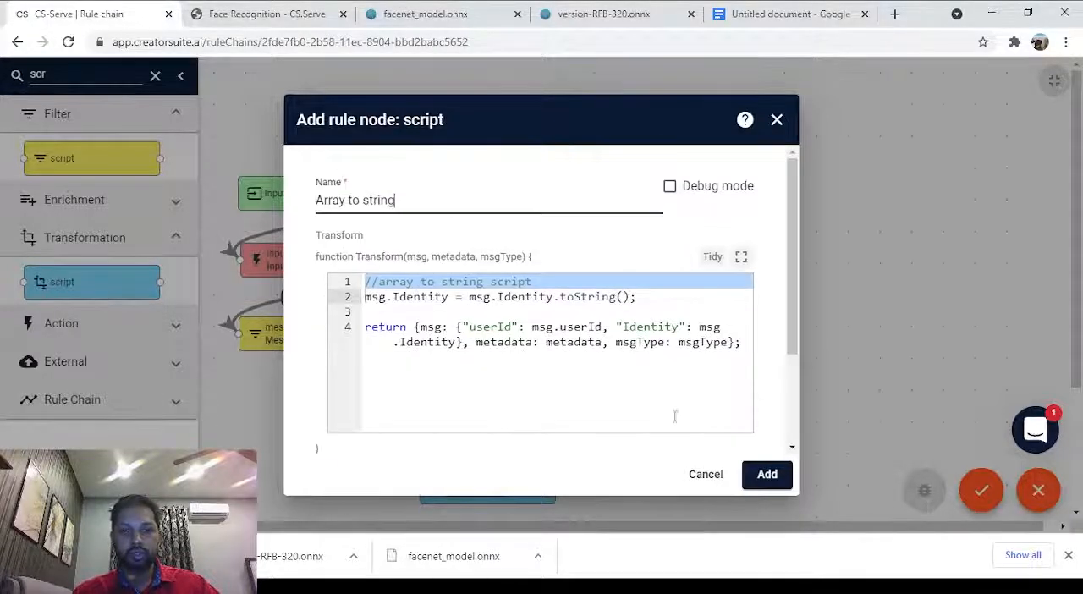
{"action": "left_click", "coordinate": [766, 474]}
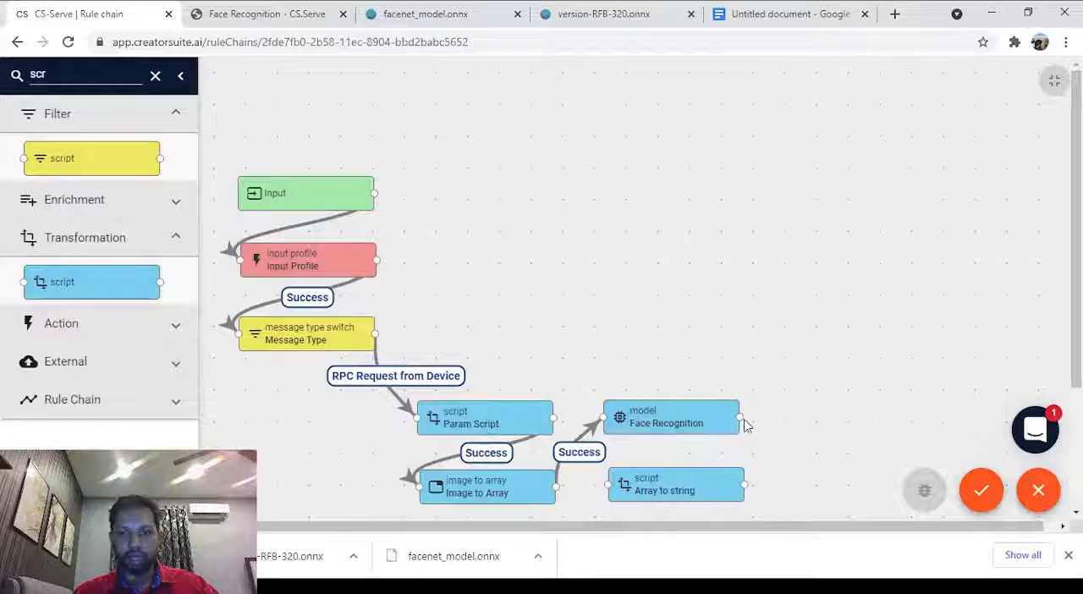
Link the Face Recognition model node to the Array to string node with the Success label.
{"action": "right_click", "coordinate": [599, 479]}
{"action": "left_click", "coordinate": [653, 474]}
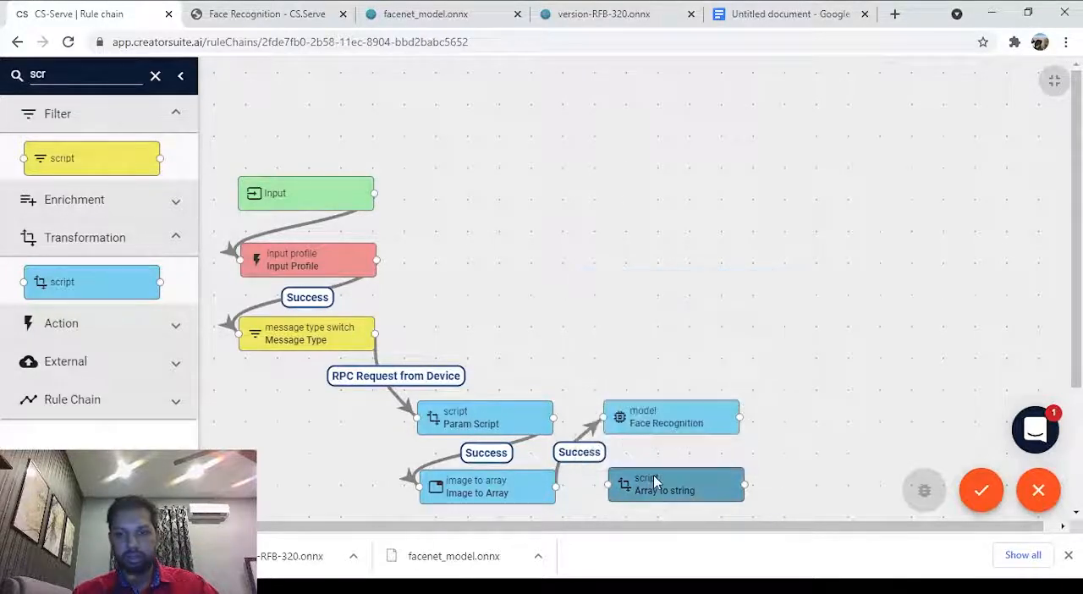
{"action": "left_click_drag", "start_coordinate": [740, 417], "coordinate": [609, 484]}
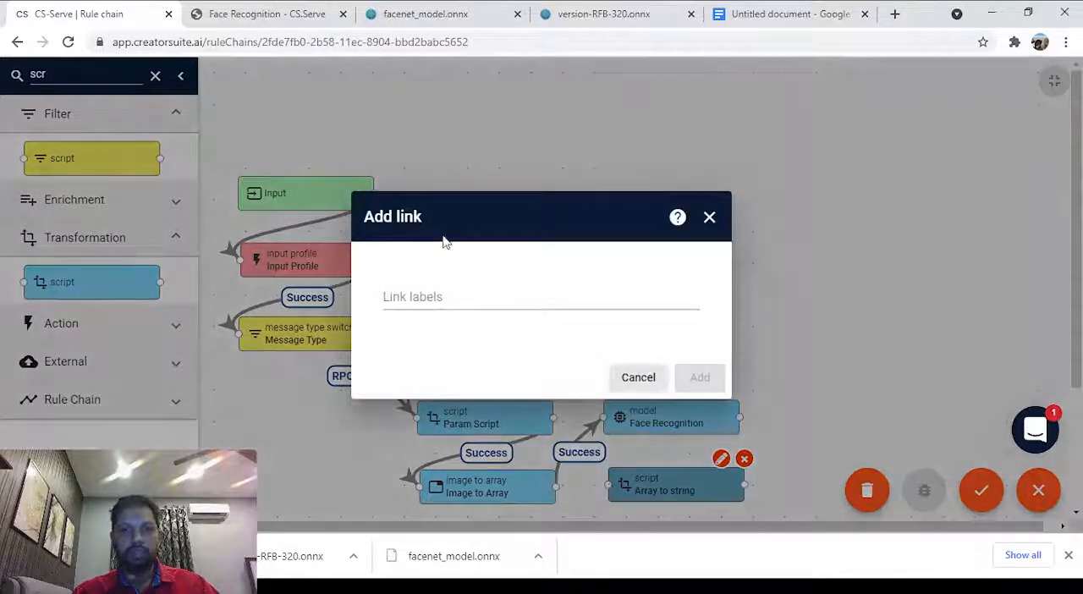
{"action": "left_click", "coordinate": [484, 298]}
{"action": "left_click", "coordinate": [494, 320]}
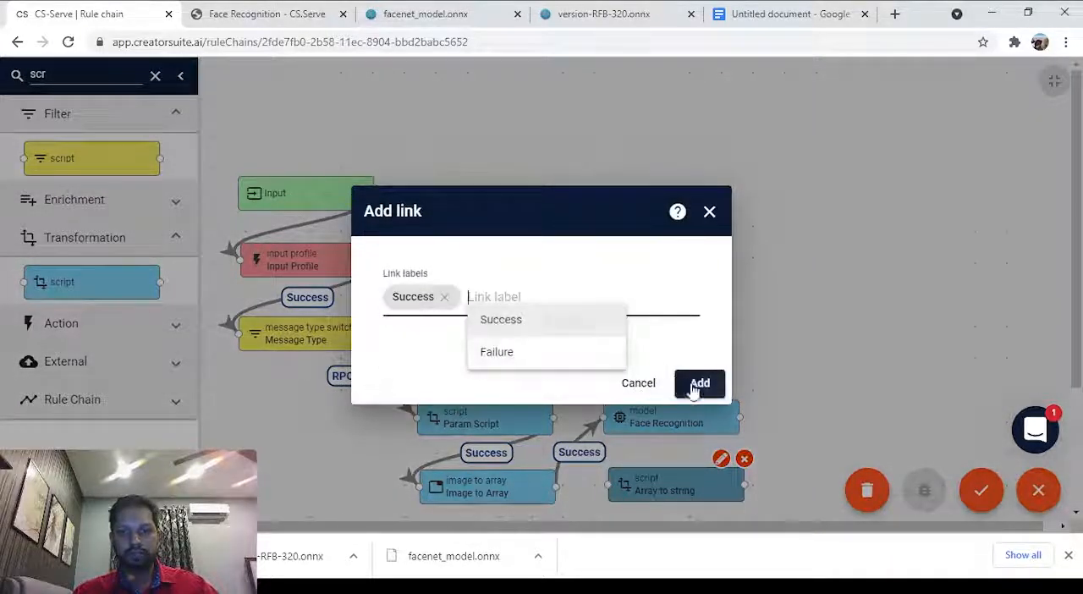
{"action": "left_click", "coordinate": [697, 385]}
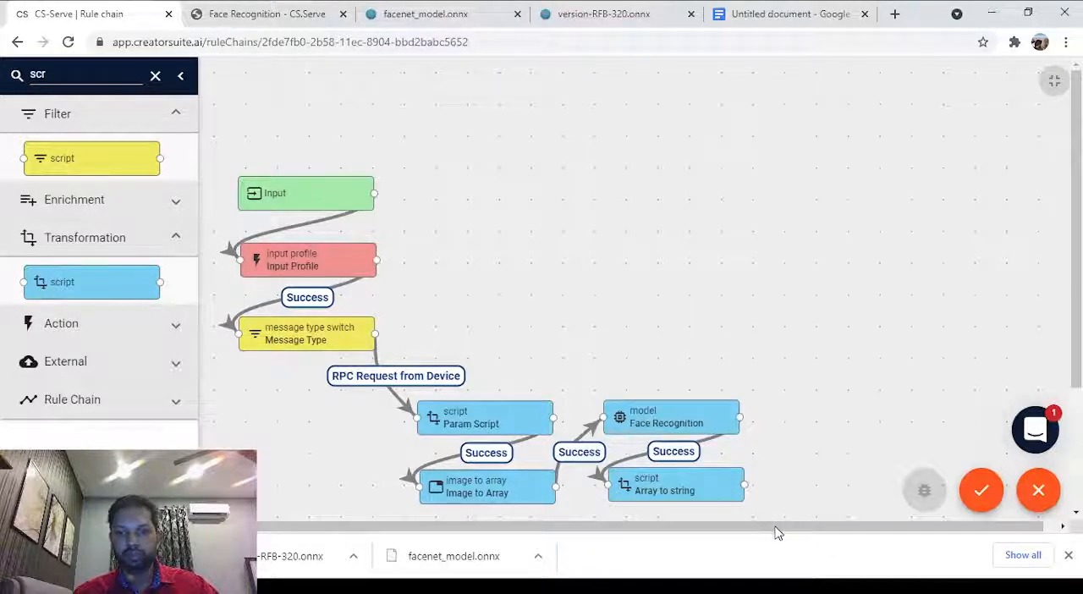
Filter the node library for save nodes.
{"action": "left_click_drag", "start_coordinate": [781, 527], "coordinate": [805, 528]}
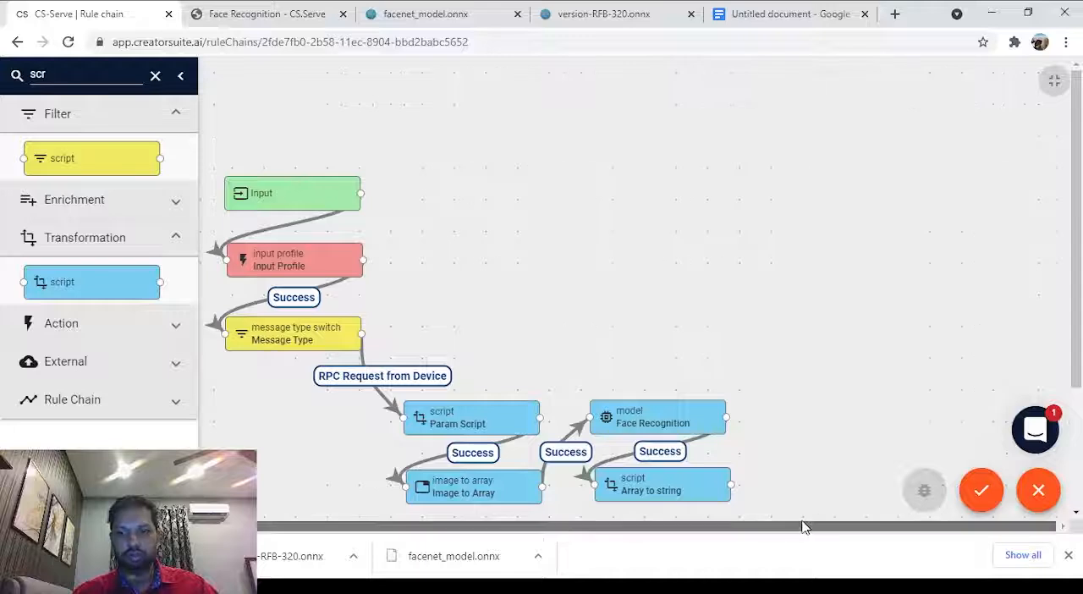
{"action": "double_click", "coordinate": [36, 75]}
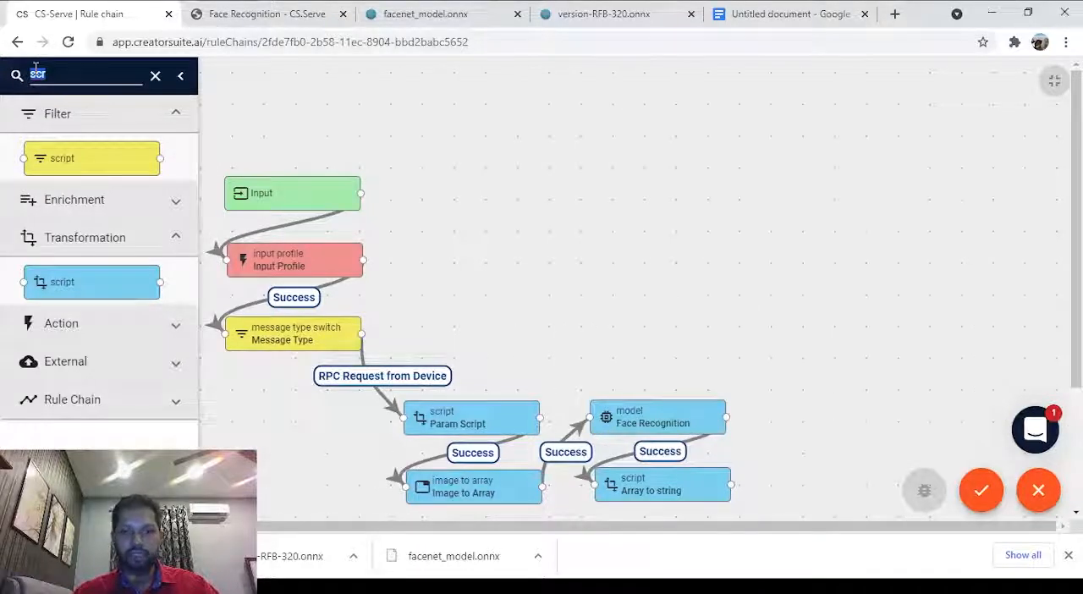
{"action": "type", "text": "ve"}
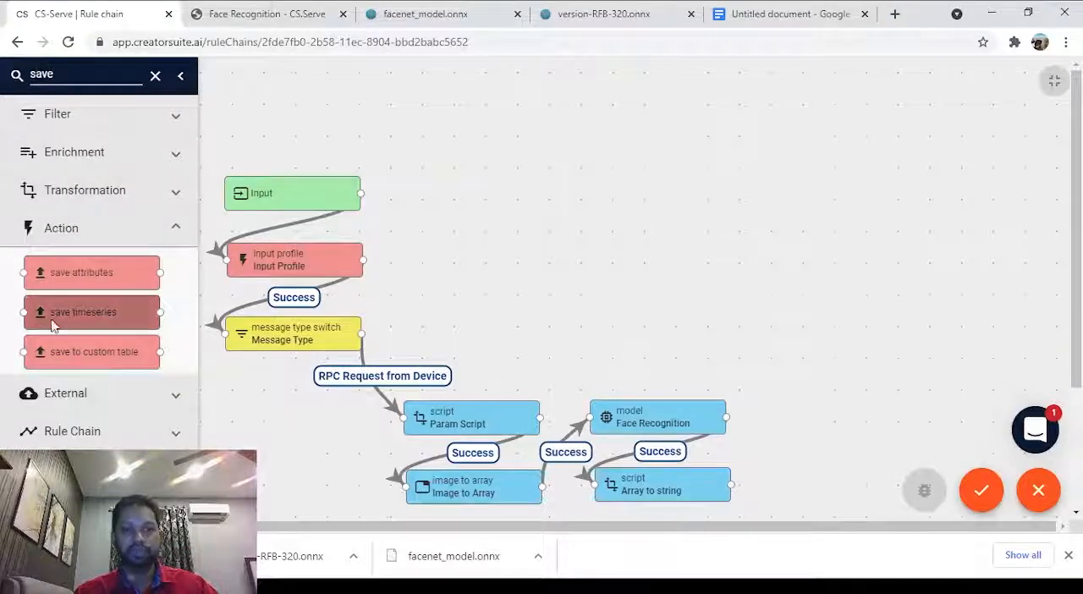
{"action": "mouse_move", "coordinate": [57, 324]}
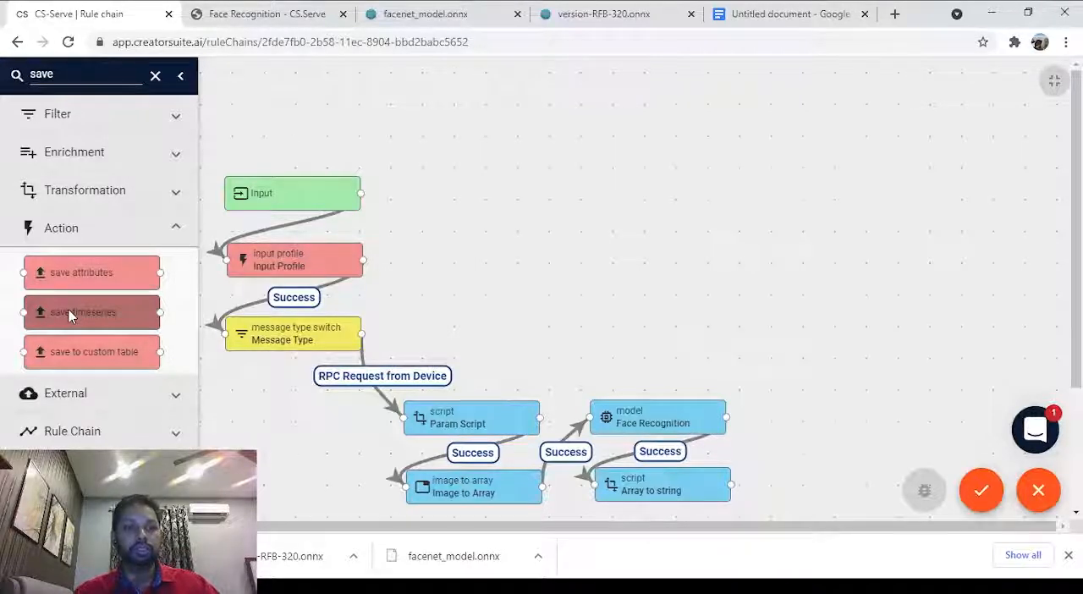
{"action": "left_click_drag", "start_coordinate": [70, 315], "coordinate": [828, 422]}
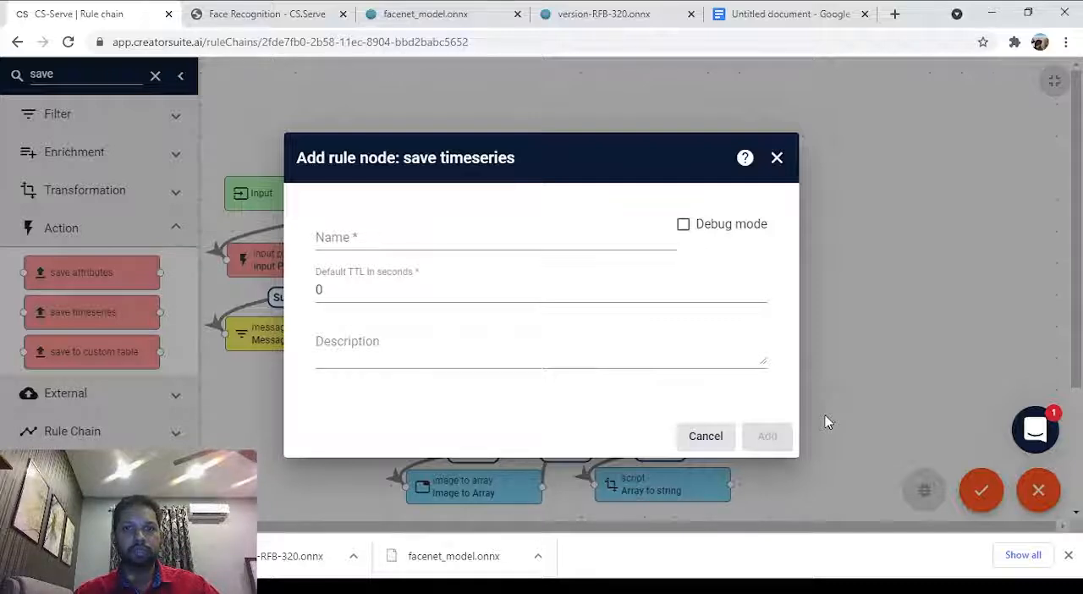
{"action": "left_click", "coordinate": [779, 162]}
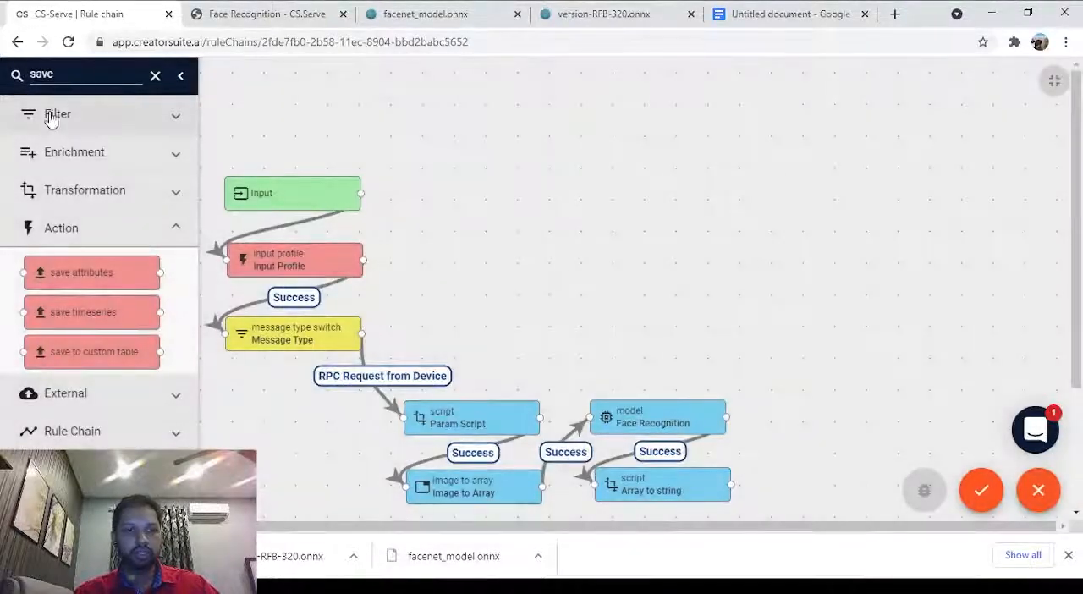
Place a save to custom table node beside Face Recognition, naming it Save to Database with the custom table name embeddings.
{"action": "mouse_move", "coordinate": [100, 356]}
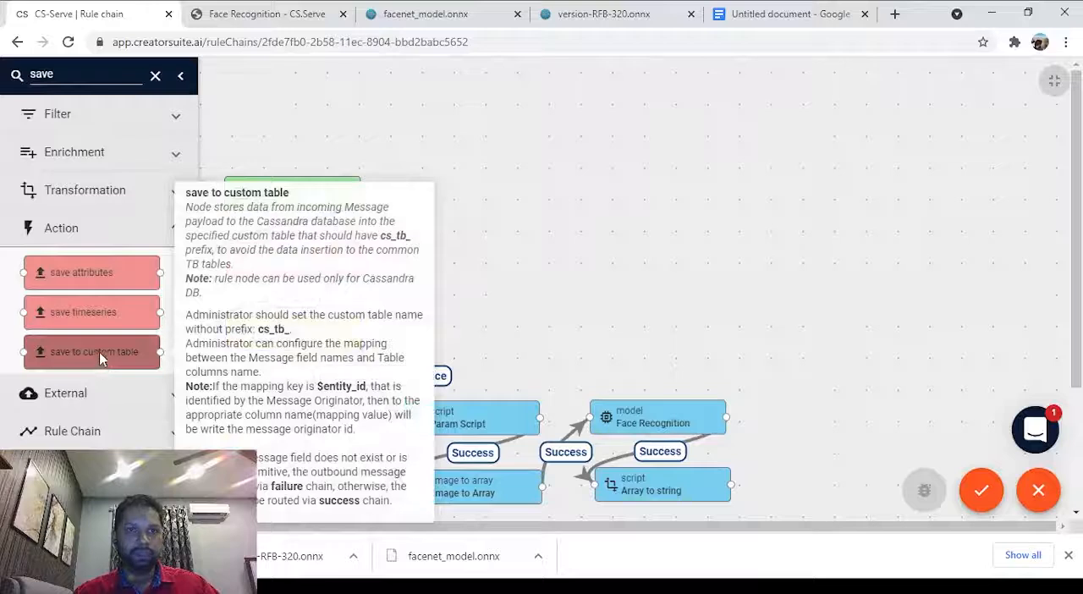
{"action": "left_click_drag", "start_coordinate": [99, 352], "coordinate": [861, 421]}
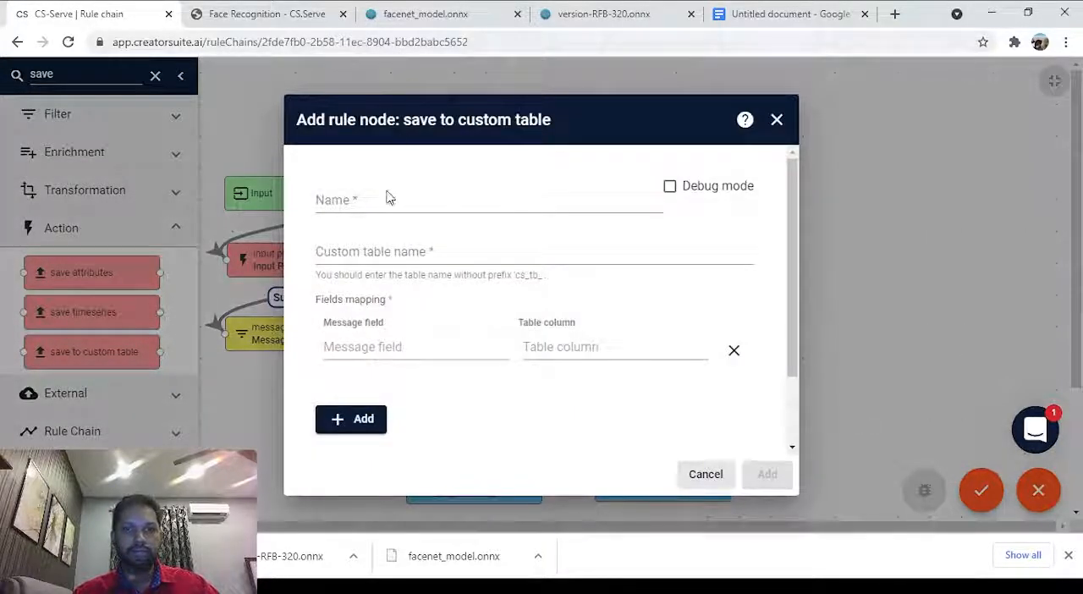
{"action": "left_click", "coordinate": [361, 201]}
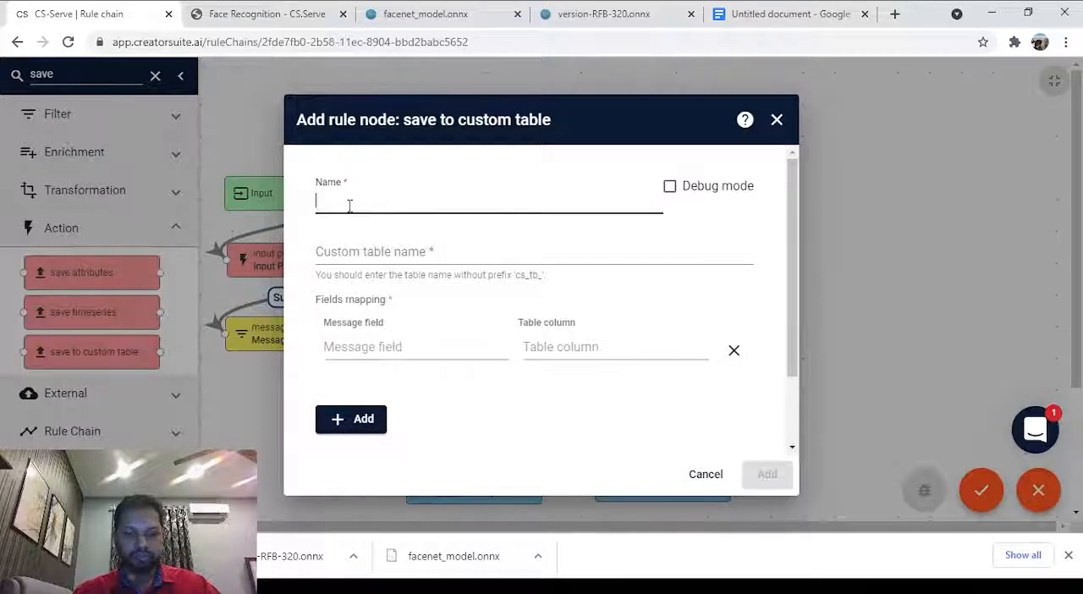
{"action": "type", "text": "Save to Data"}
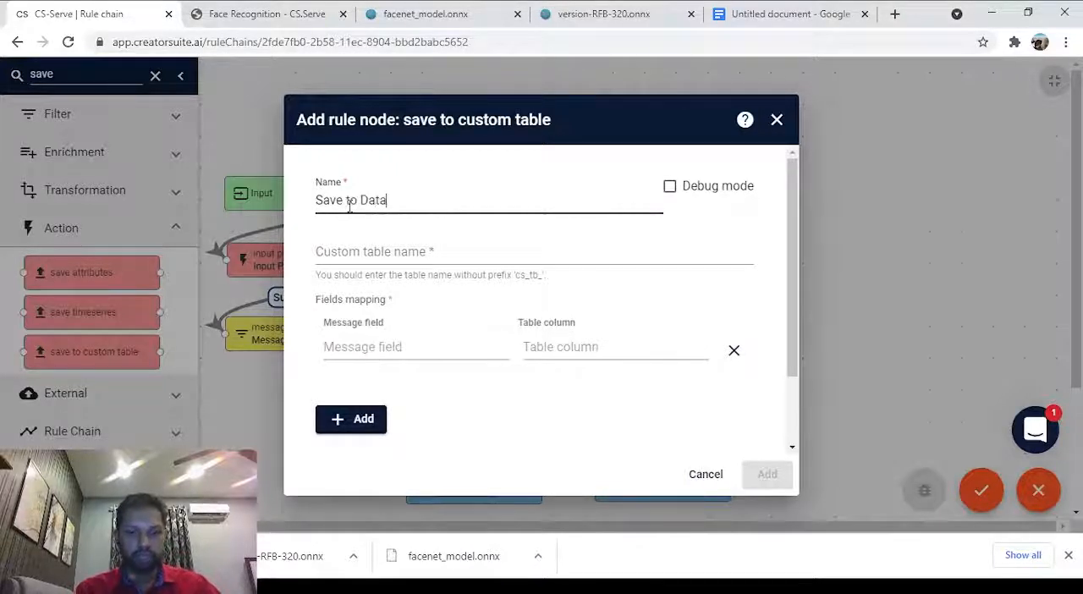
{"action": "type", "text": "base"}
{"action": "left_click", "coordinate": [383, 252]}
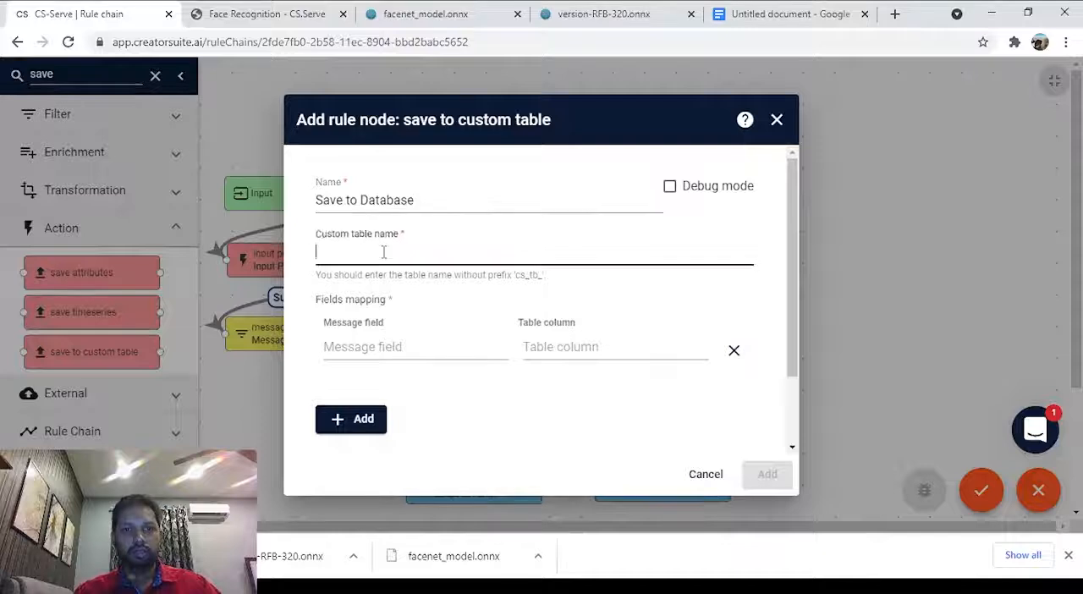
{"action": "type", "text": "em"}
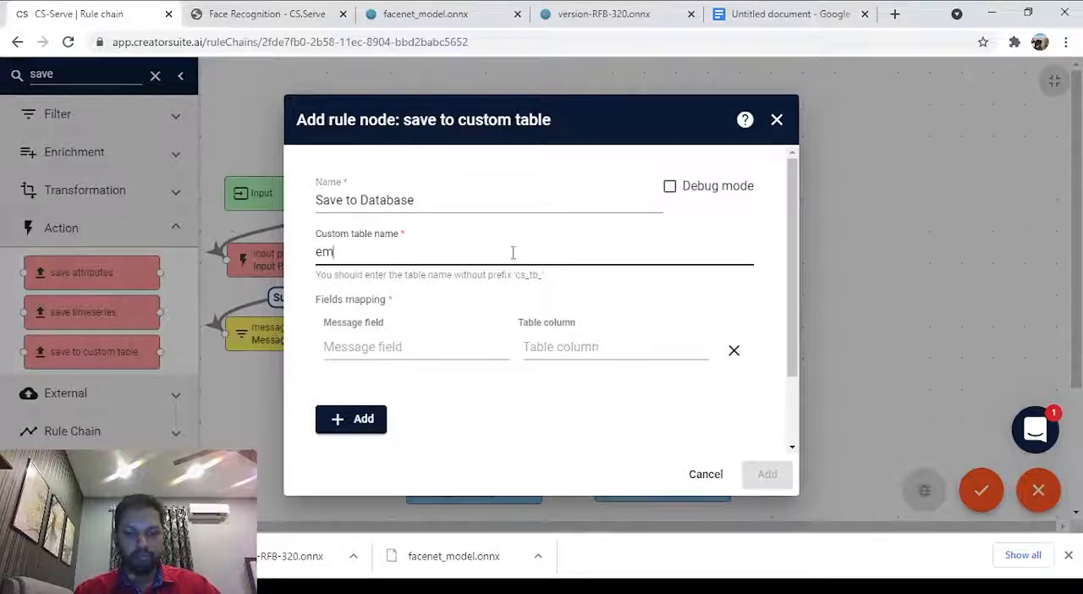
{"action": "type", "text": "beddings"}
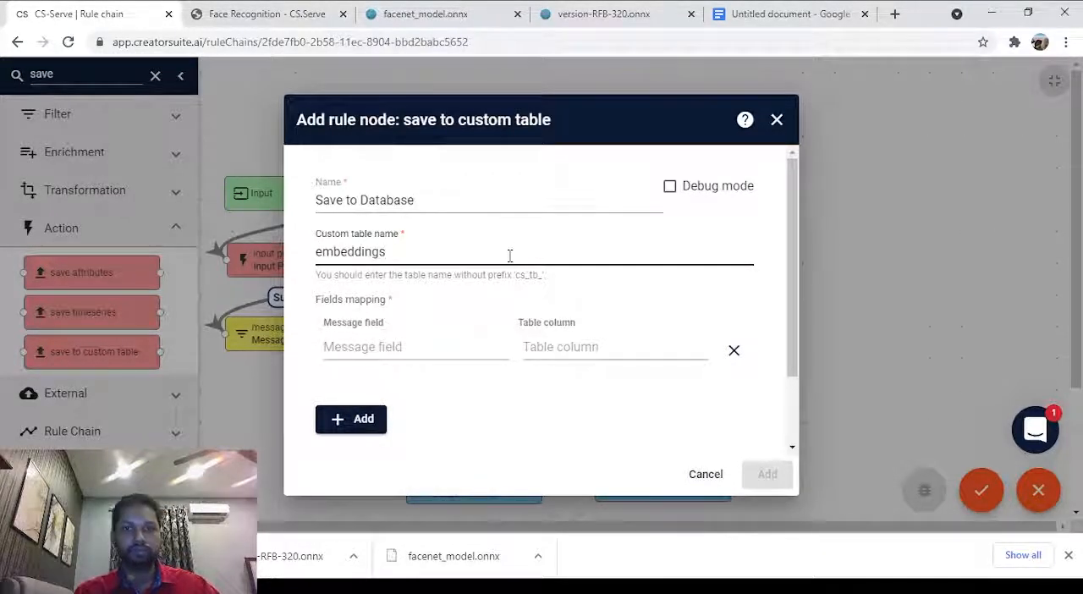
Map the message field identity to the table column embeddings.
{"action": "left_click", "coordinate": [432, 343]}
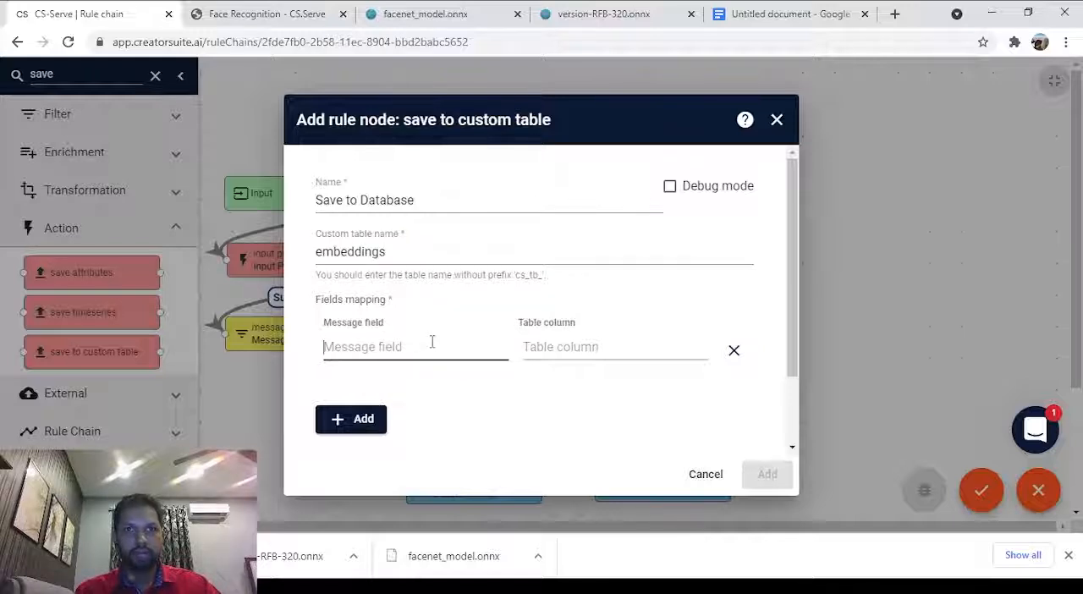
{"action": "type", "text": "ident"}
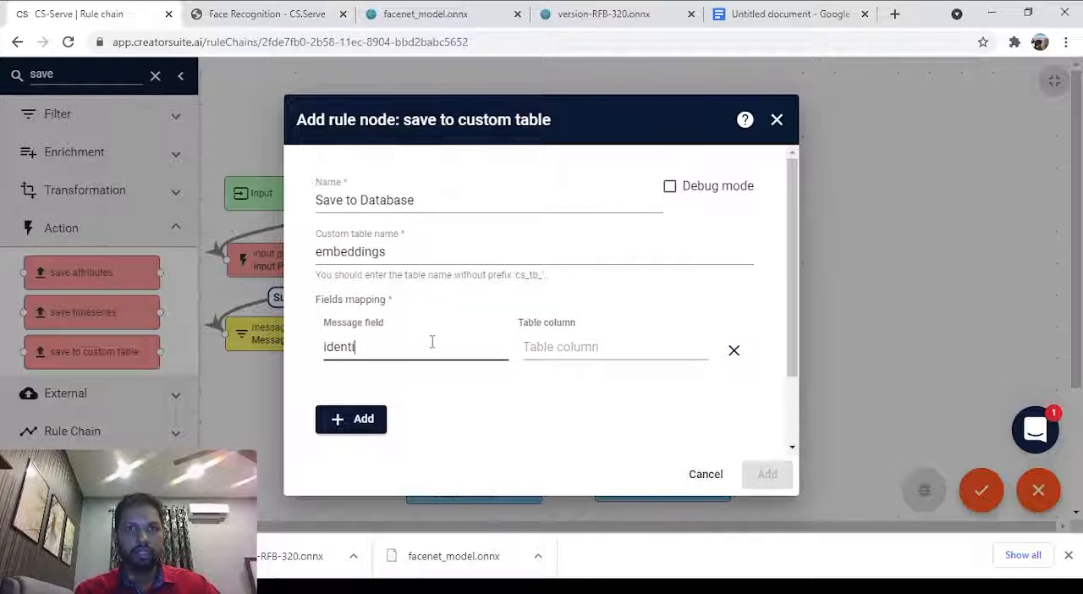
{"action": "type", "text": "i"}
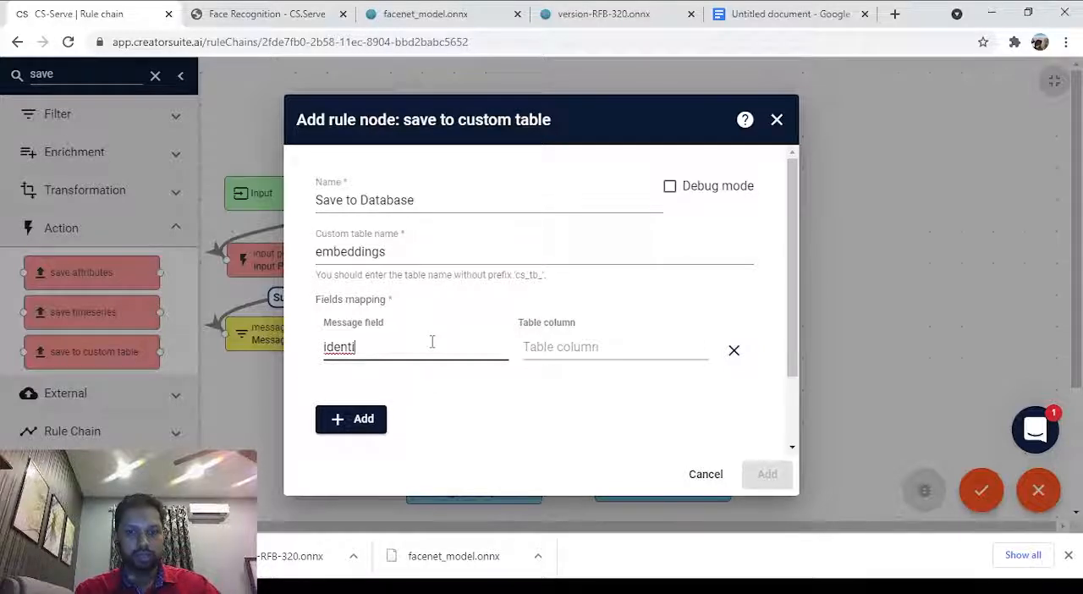
{"action": "type", "text": "ty"}
{"action": "key", "text": "Tab"}
{"action": "type", "text": "e"}
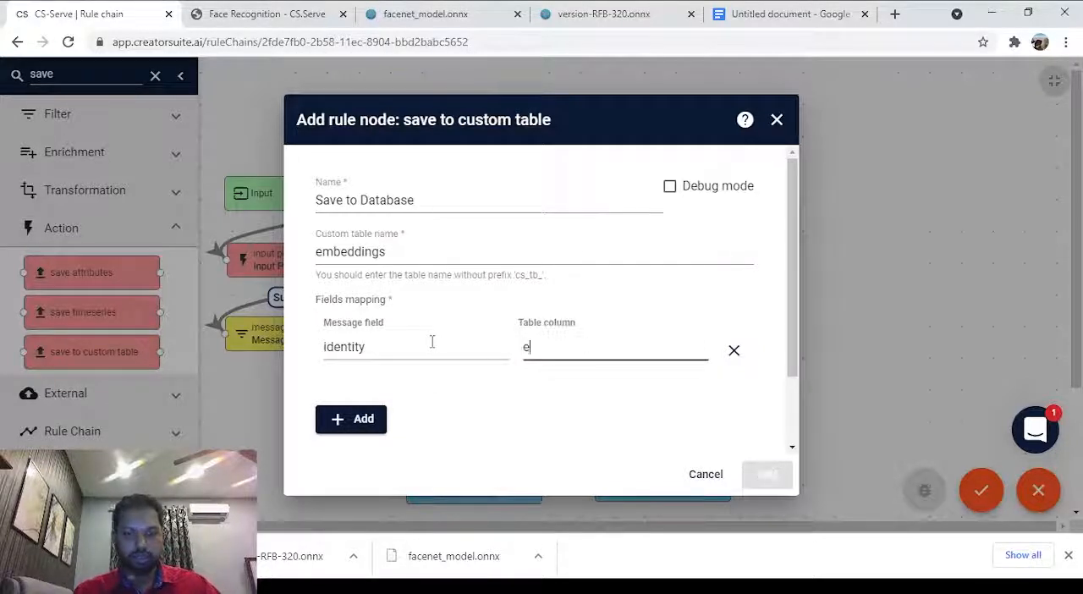
{"action": "type", "text": "mbeddings"}
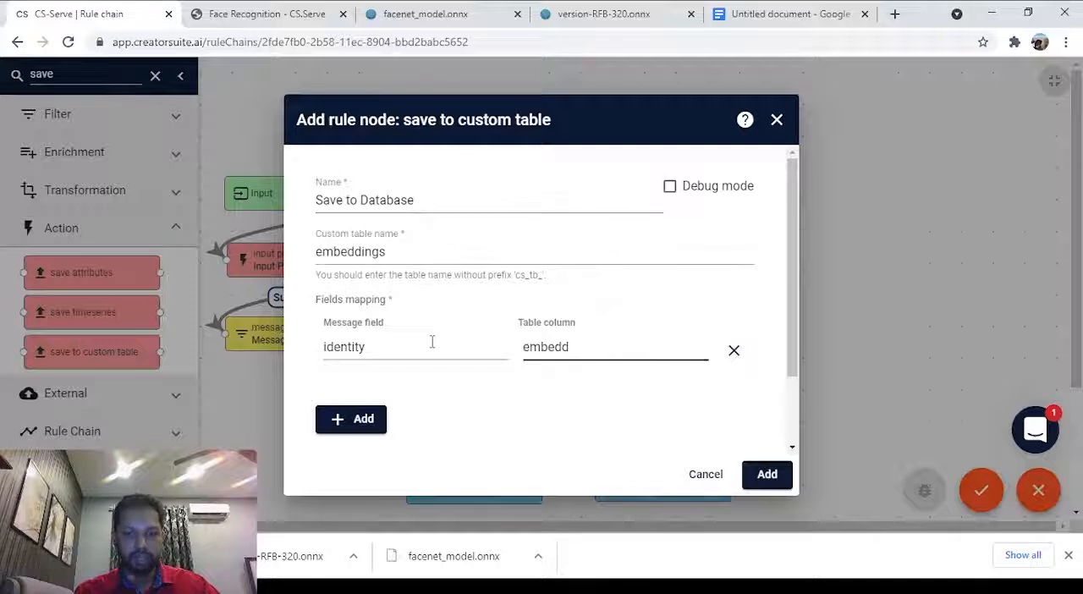
{"action": "double_click", "coordinate": [342, 351]}
{"action": "left_click", "coordinate": [579, 381]}
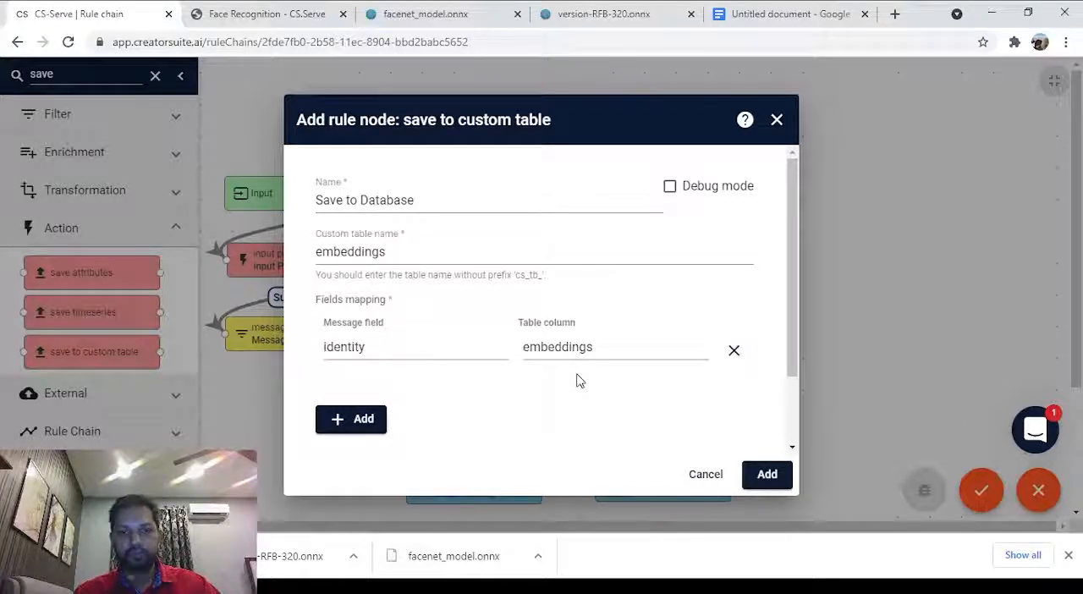
Add a second field mapping from the message field userid to the table column username.
{"action": "left_click", "coordinate": [351, 421]}
{"action": "left_click", "coordinate": [356, 374]}
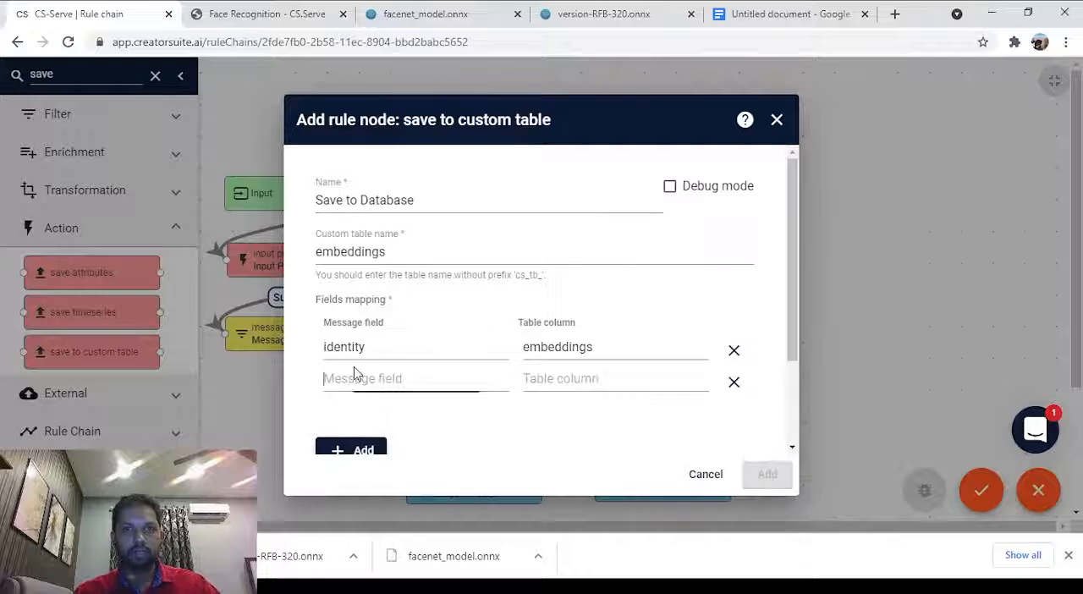
{"action": "type", "text": "use"}
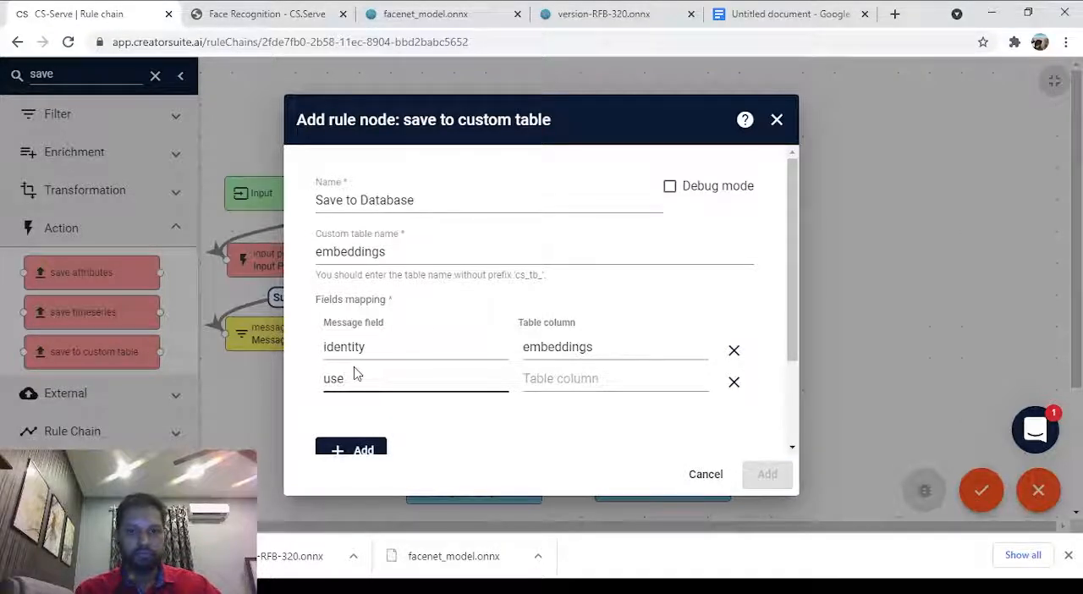
{"action": "type", "text": "rid"}
{"action": "key", "text": "Tab"}
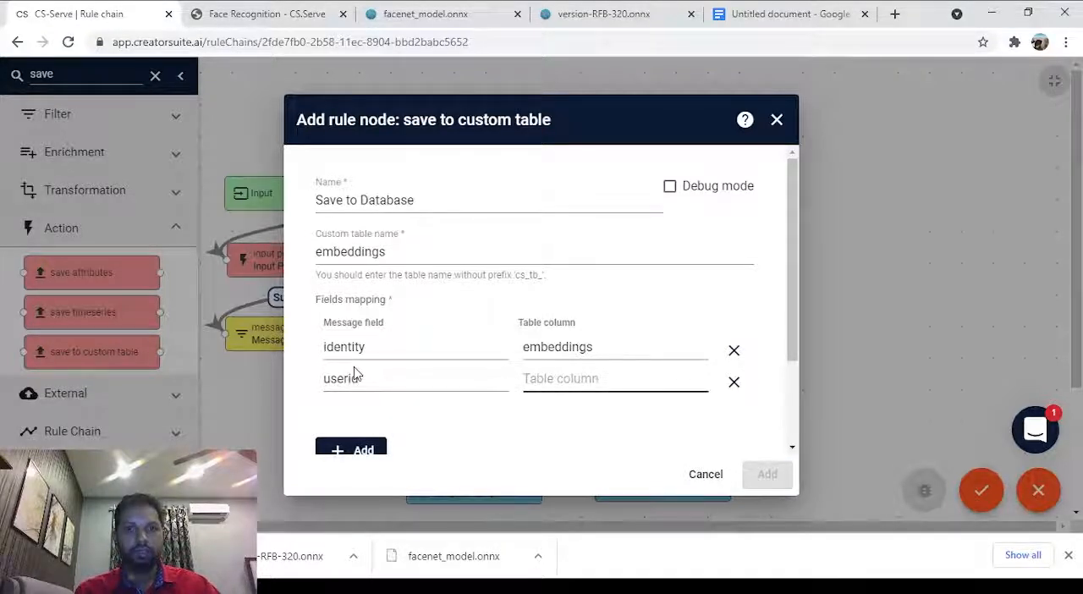
{"action": "type", "text": "username"}
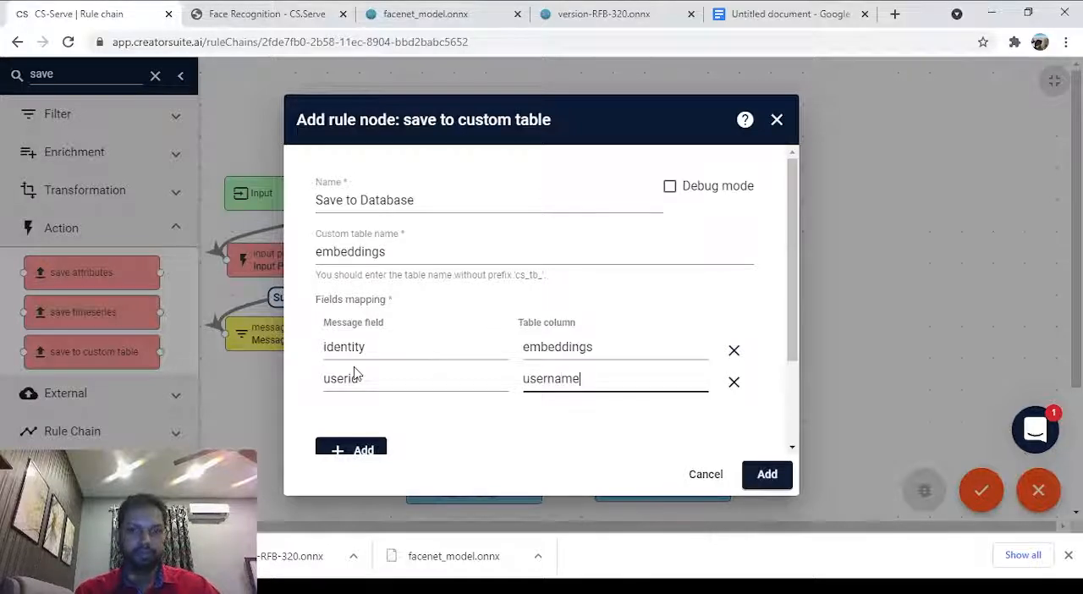
{"action": "left_click", "coordinate": [403, 398]}
Correct the mapped message field names to Identity and userId, and add the Save to Database node to the chain.
{"action": "scroll", "coordinate": [491, 373], "scroll_direction": "down", "scroll_amount": 1}
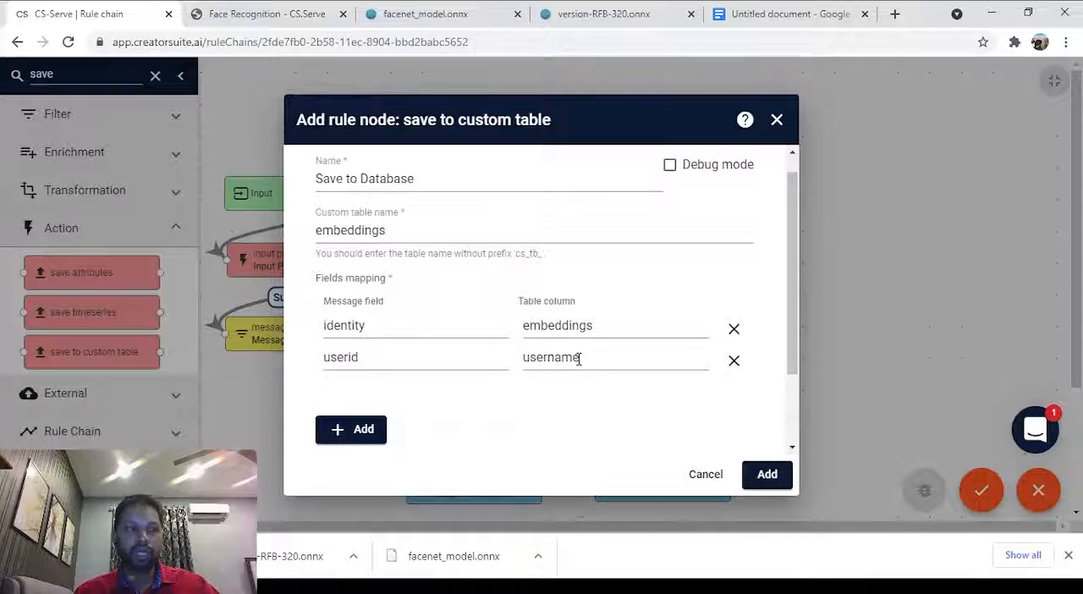
{"action": "scroll", "coordinate": [575, 347], "scroll_direction": "down", "scroll_amount": 1}
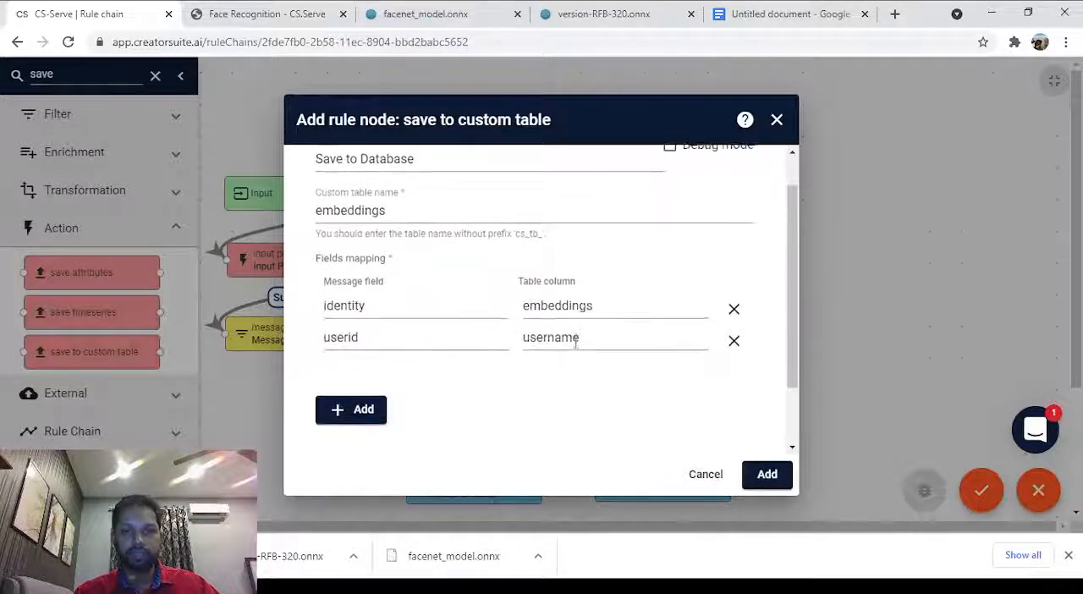
{"action": "scroll", "coordinate": [606, 378], "scroll_direction": "up", "scroll_amount": 2}
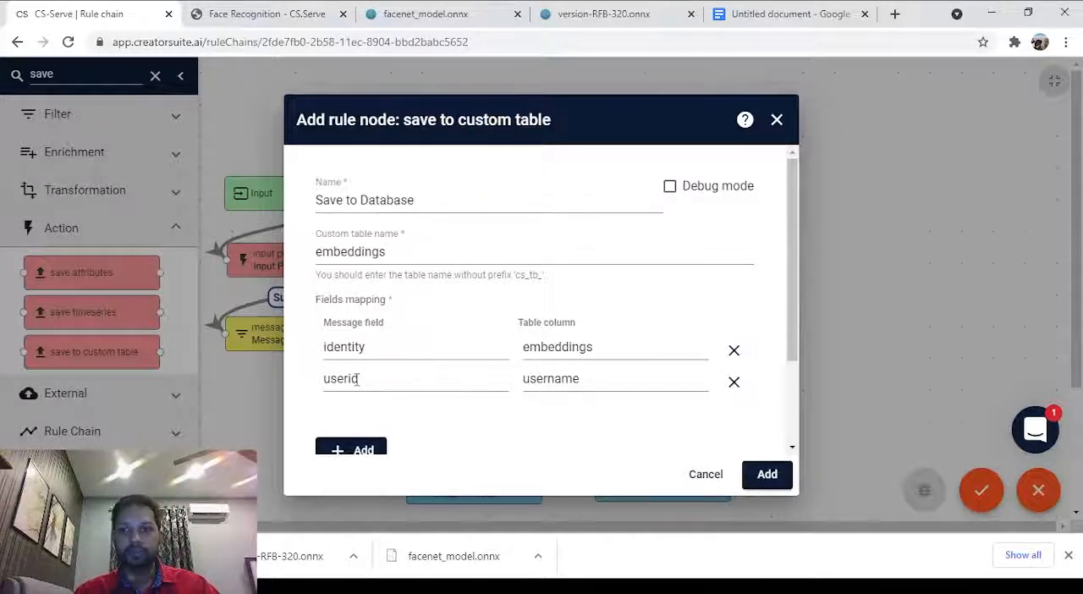
{"action": "left_click", "coordinate": [334, 347]}
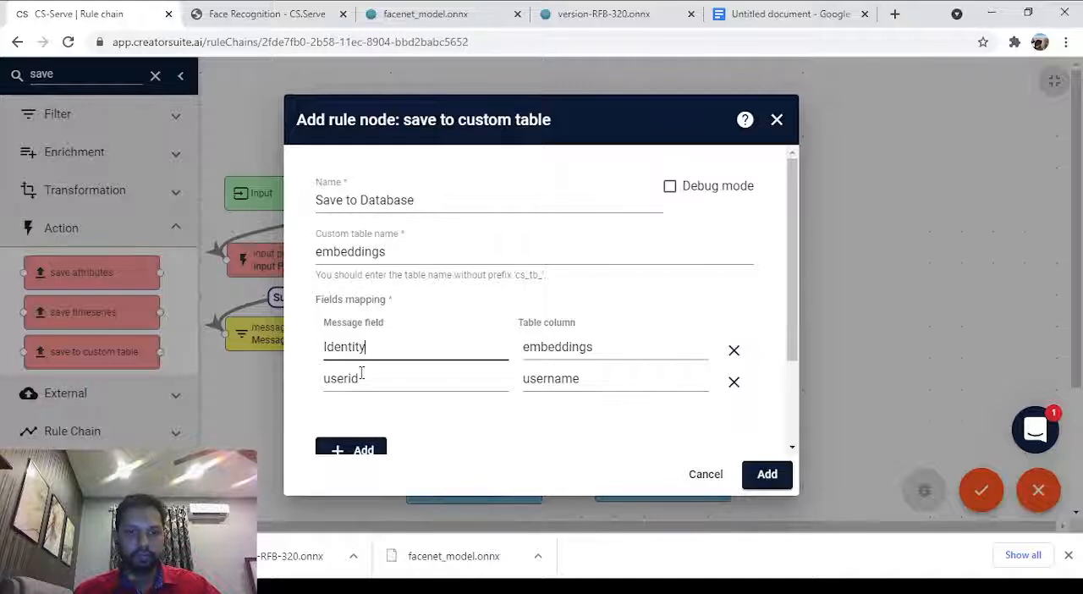
{"action": "left_click", "coordinate": [362, 374]}
{"action": "key", "text": "BackSpace"}
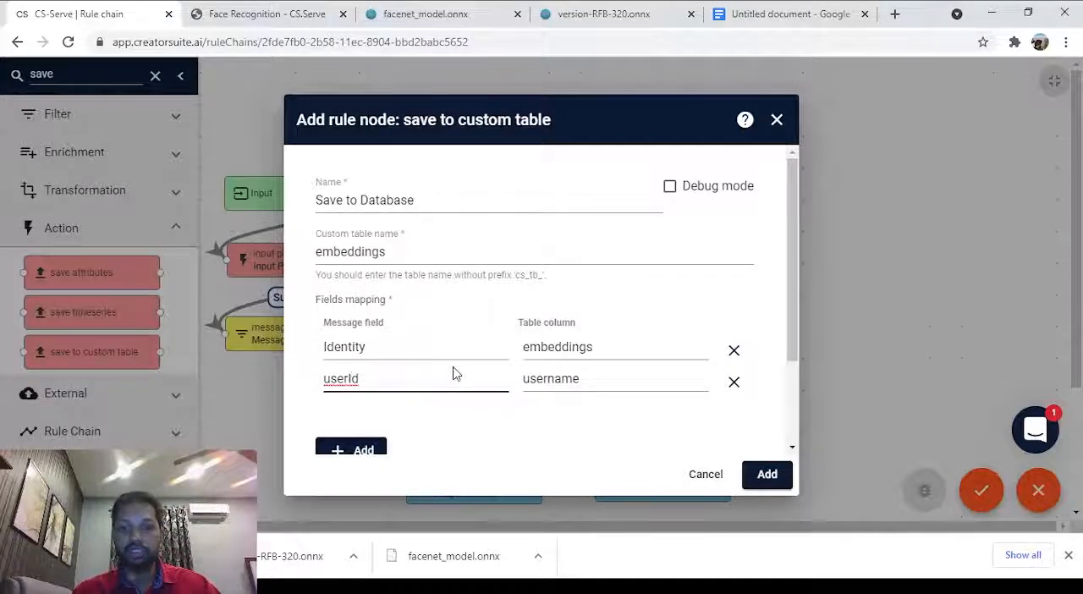
{"action": "left_click", "coordinate": [766, 476]}
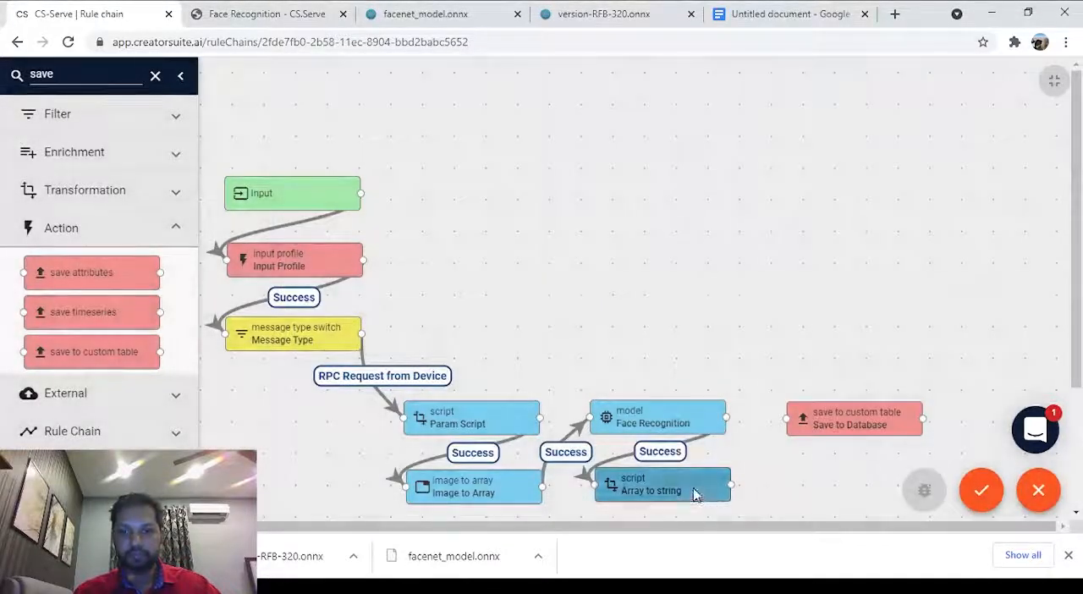
Link the Array to string node to the Save to Database node with the Success label.
{"action": "left_click_drag", "start_coordinate": [732, 485], "coordinate": [786, 420]}
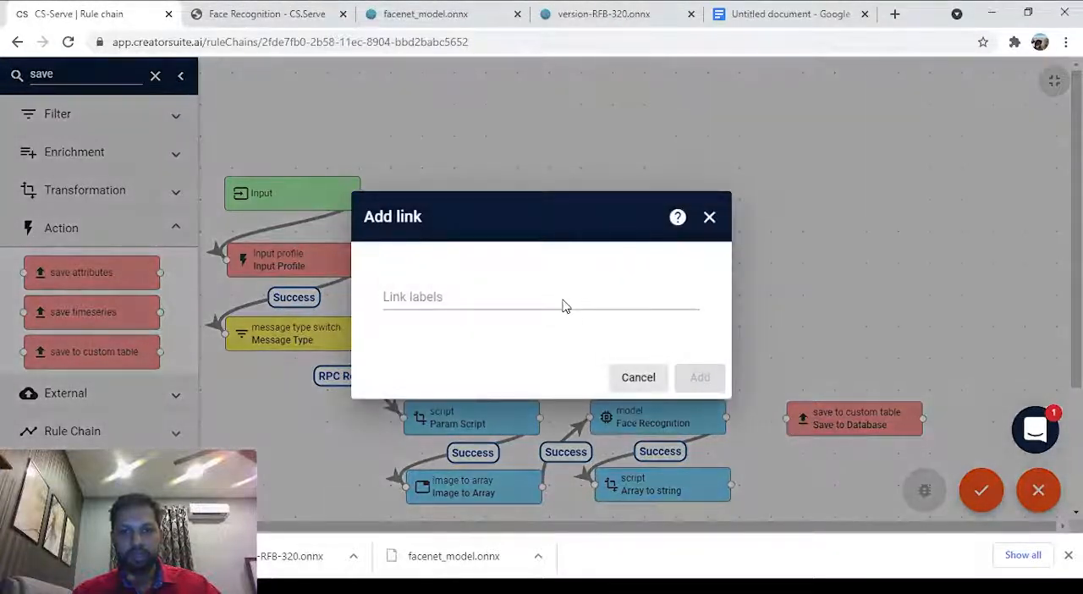
{"action": "left_click", "coordinate": [564, 306]}
{"action": "left_click", "coordinate": [479, 321]}
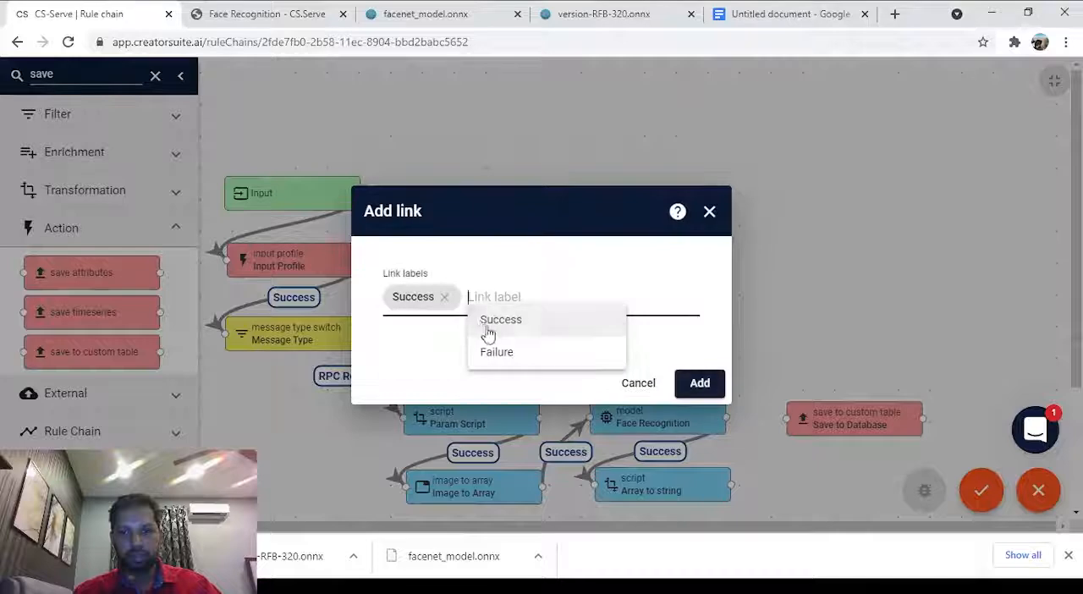
{"action": "left_click", "coordinate": [700, 386]}
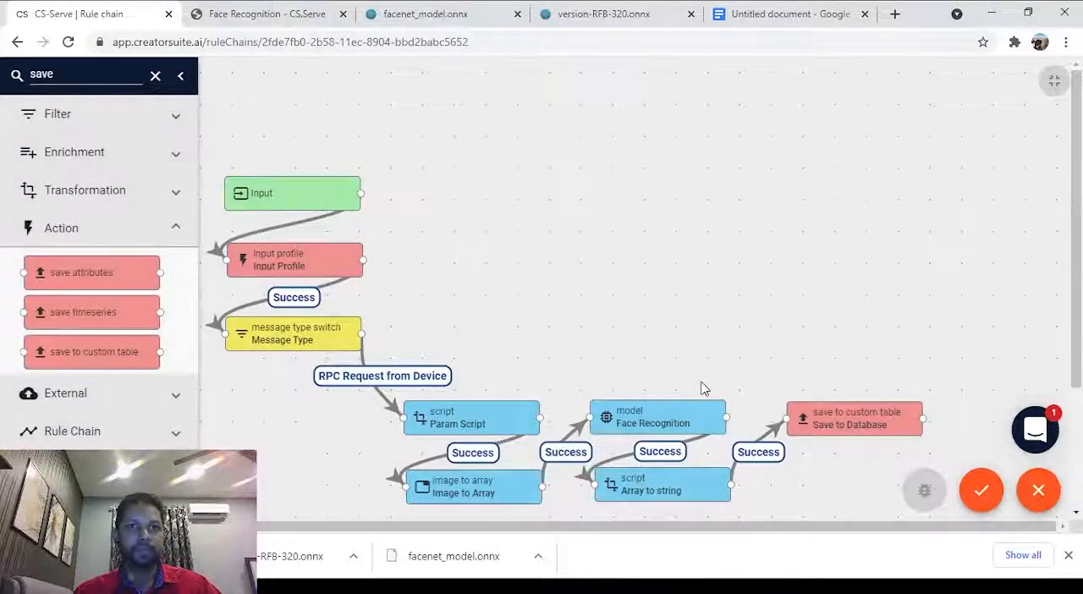
Find the rpc call reply node in the library and place it below Save to Database, naming it Reply.
{"action": "double_click", "coordinate": [81, 76]}
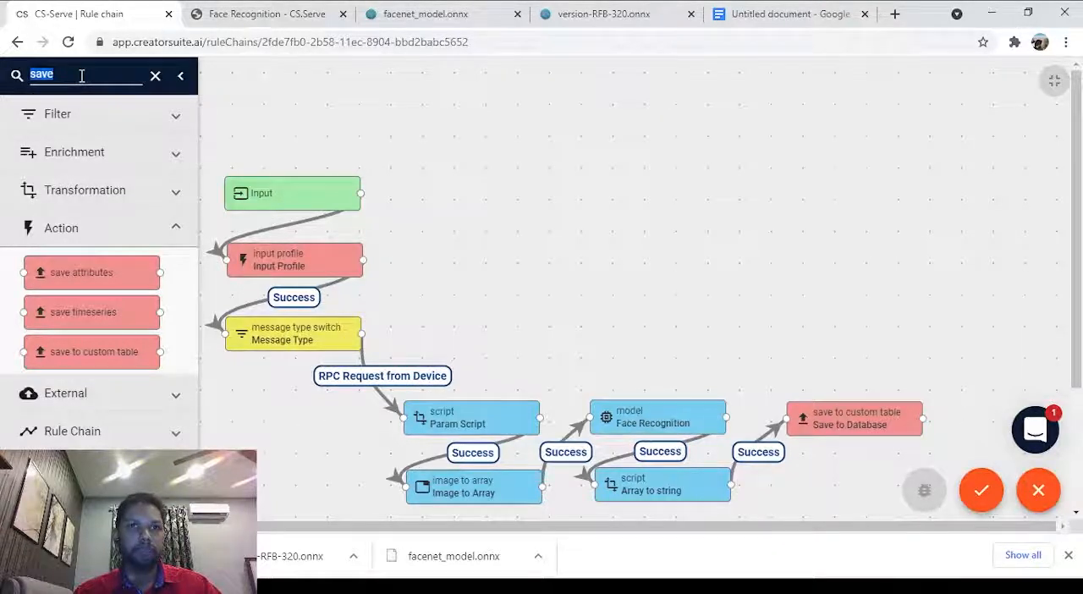
{"action": "type", "text": "rpc"}
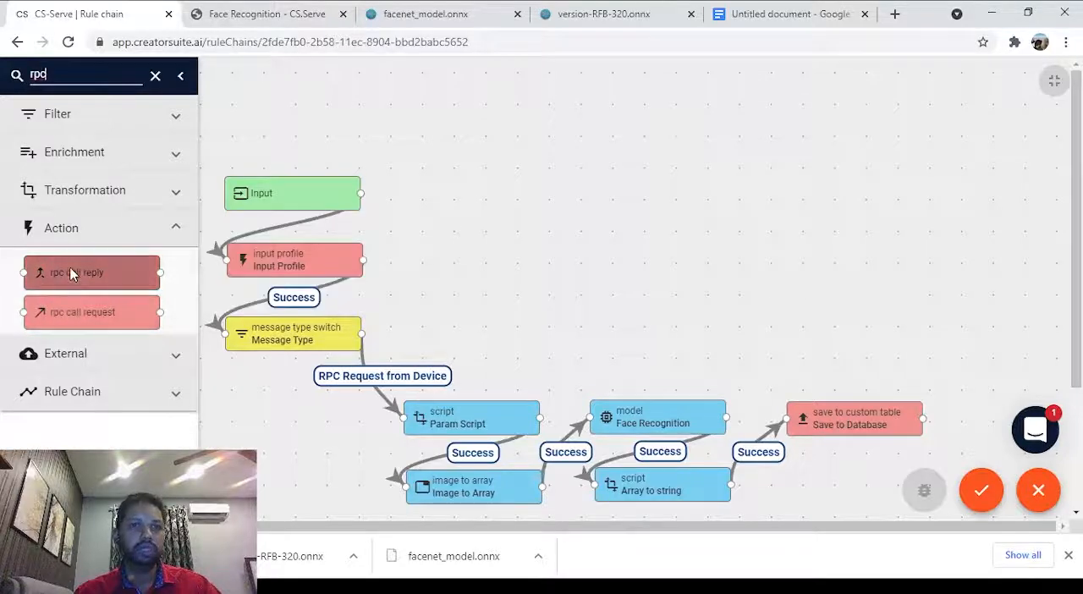
{"action": "left_click_drag", "start_coordinate": [73, 274], "coordinate": [843, 480]}
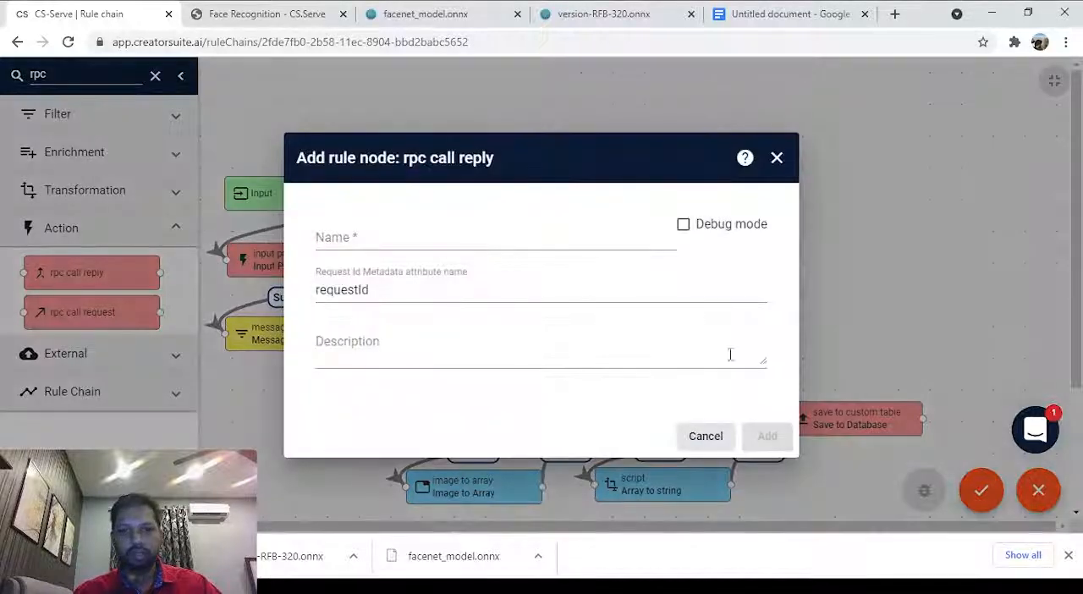
{"action": "left_click", "coordinate": [537, 240]}
{"action": "type", "text": "R"}
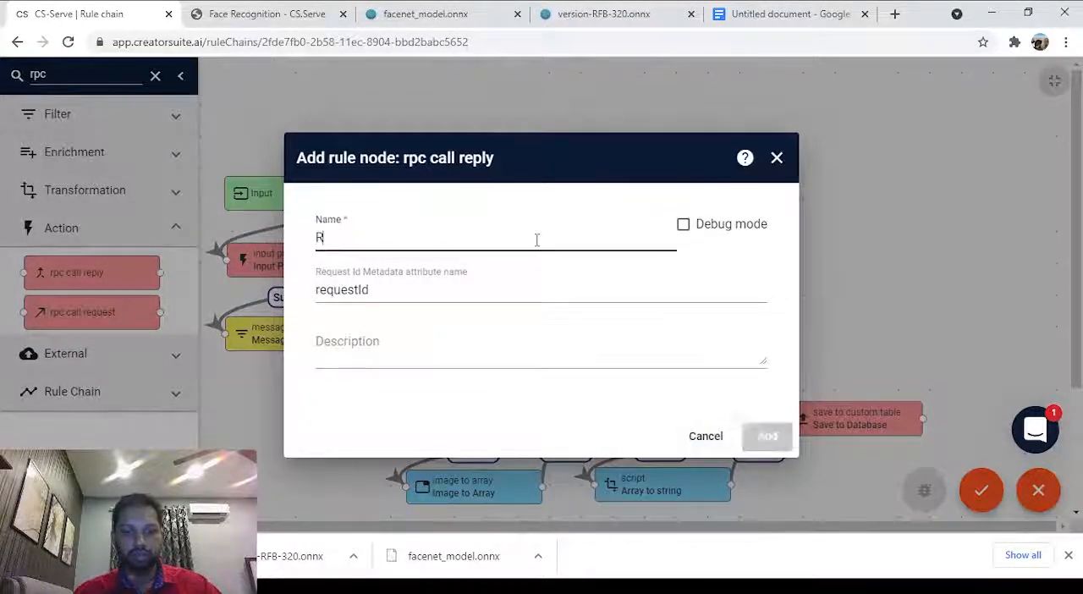
{"action": "type", "text": "eply"}
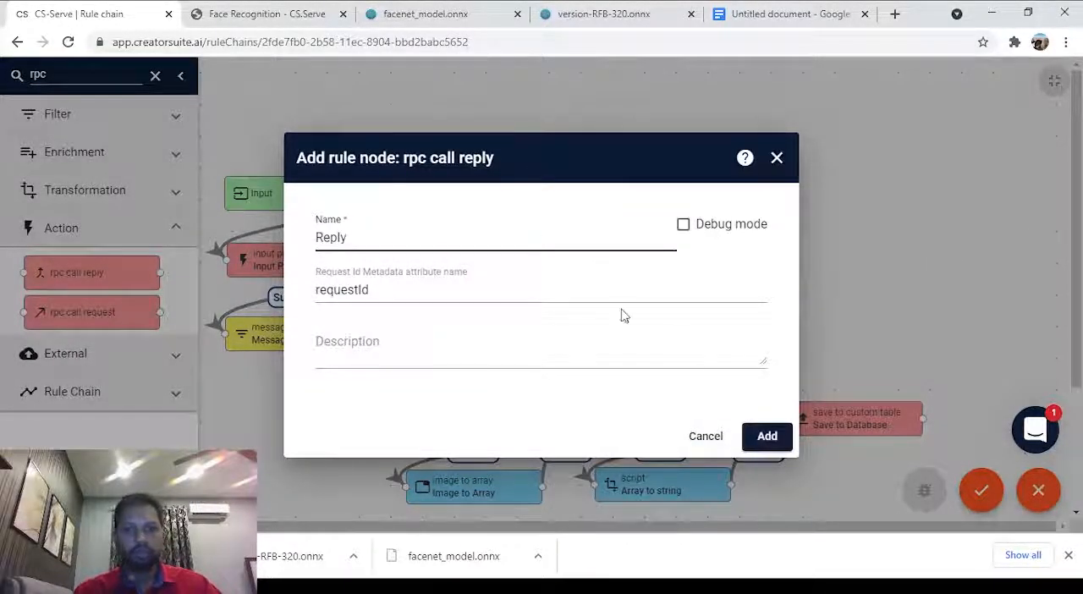
{"action": "left_click", "coordinate": [765, 441]}
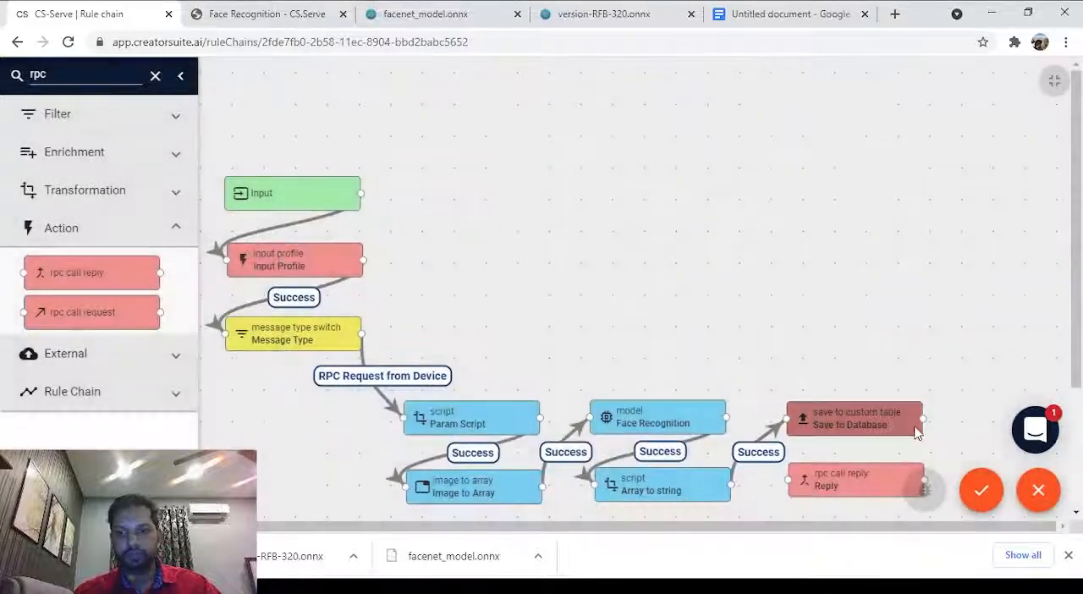
Link the Save to Database node to the Reply node with the Success label.
{"action": "left_click_drag", "start_coordinate": [922, 421], "coordinate": [789, 486]}
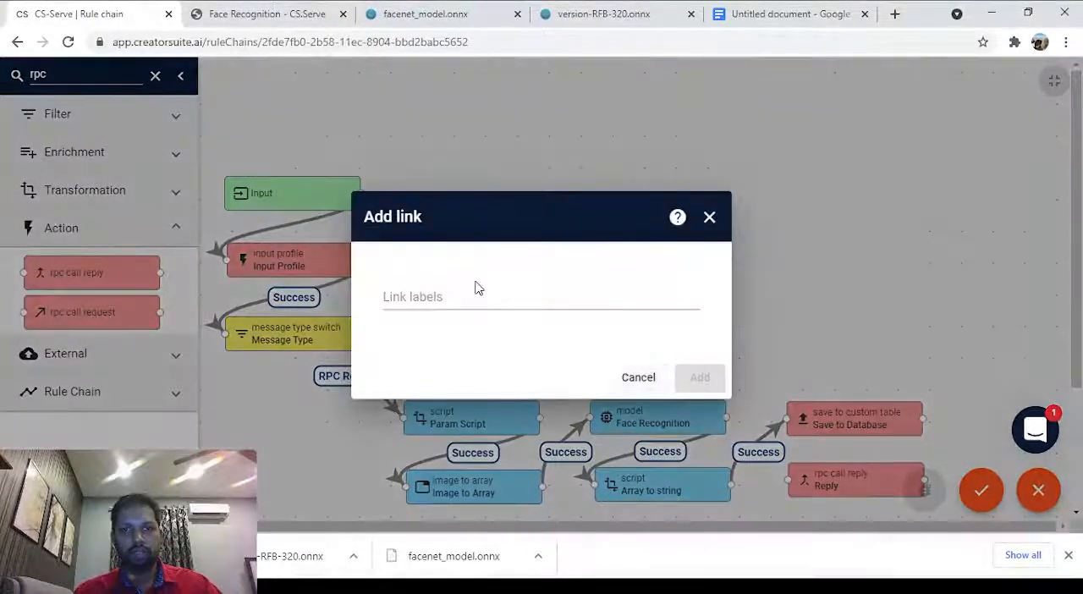
{"action": "left_click", "coordinate": [477, 290]}
{"action": "left_click", "coordinate": [500, 330]}
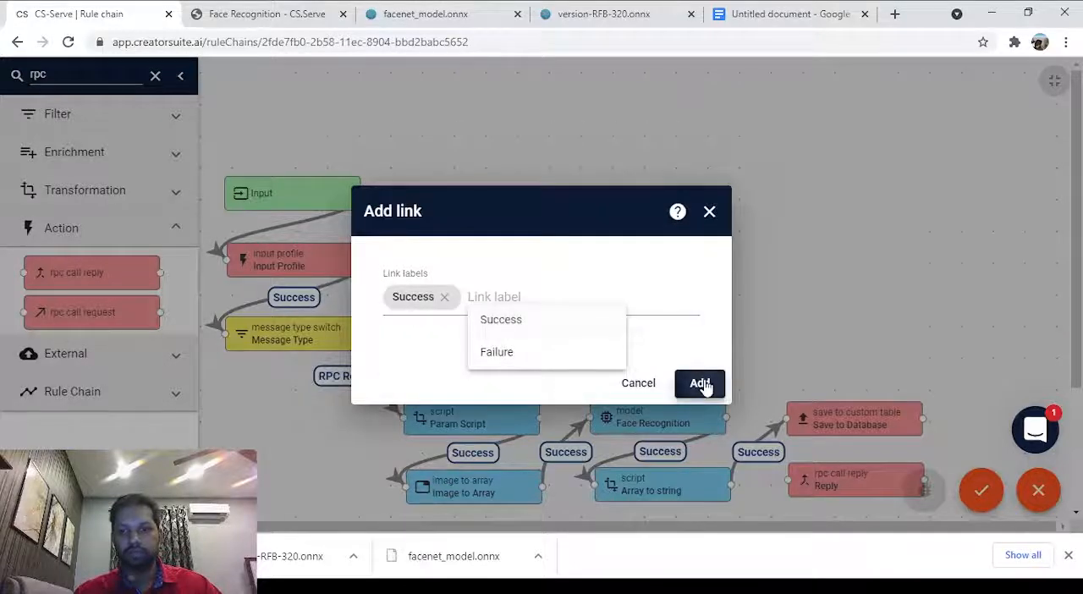
{"action": "left_click", "coordinate": [701, 383]}
Place another image to array node beside Input Profile, naming it Image to Array with the input name image.
{"action": "scroll", "coordinate": [996, 279], "scroll_direction": "down", "scroll_amount": 1}
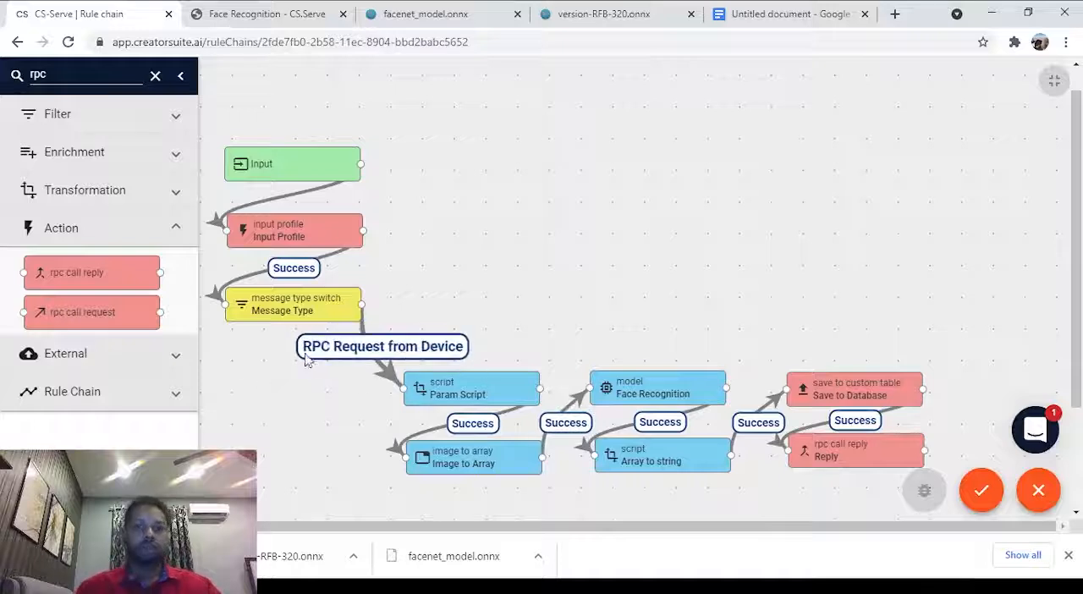
{"action": "scroll", "coordinate": [361, 406], "scroll_direction": "up", "scroll_amount": 1}
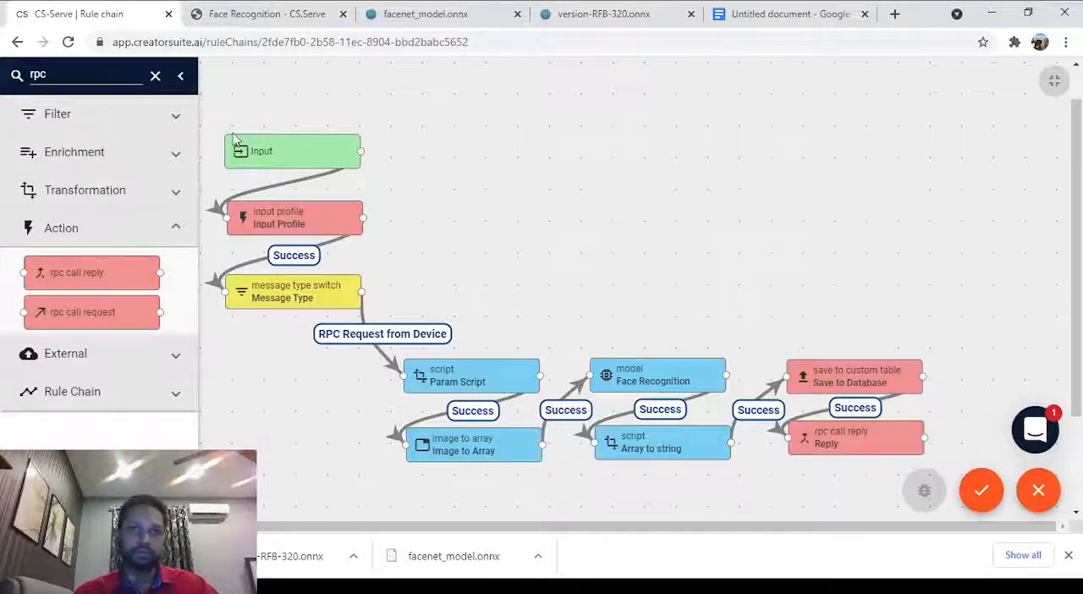
{"action": "double_click", "coordinate": [71, 75]}
{"action": "key", "text": "BackSpace"}
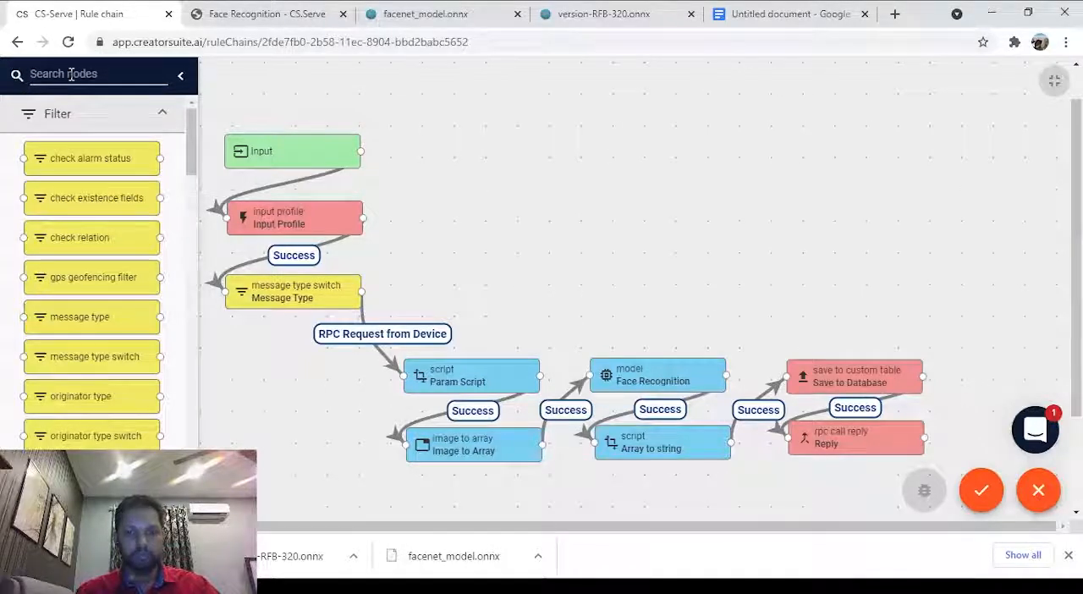
{"action": "type", "text": "image"}
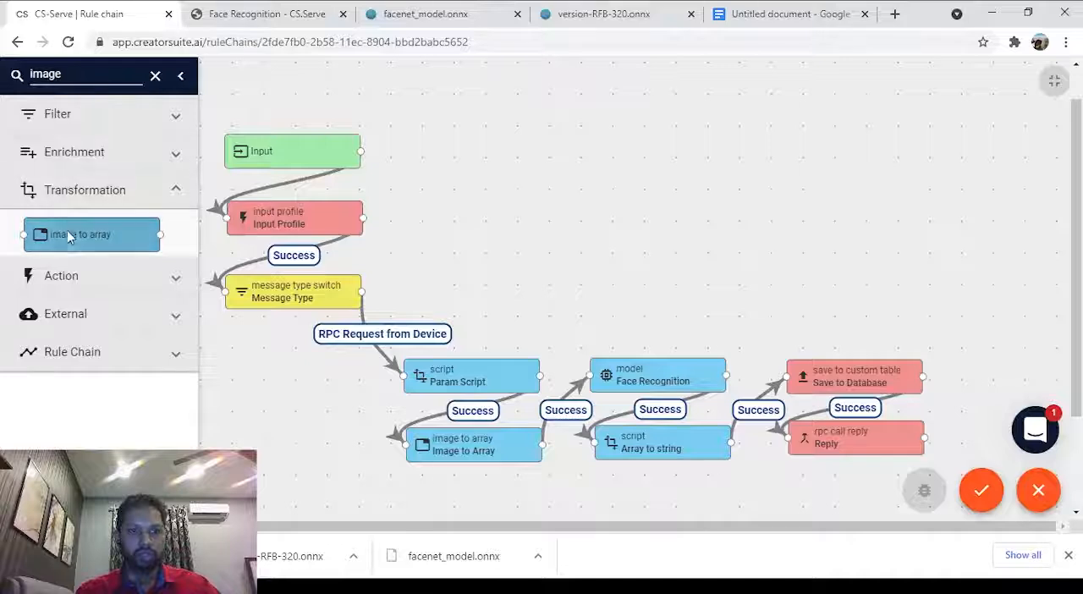
{"action": "left_click_drag", "start_coordinate": [70, 237], "coordinate": [450, 210]}
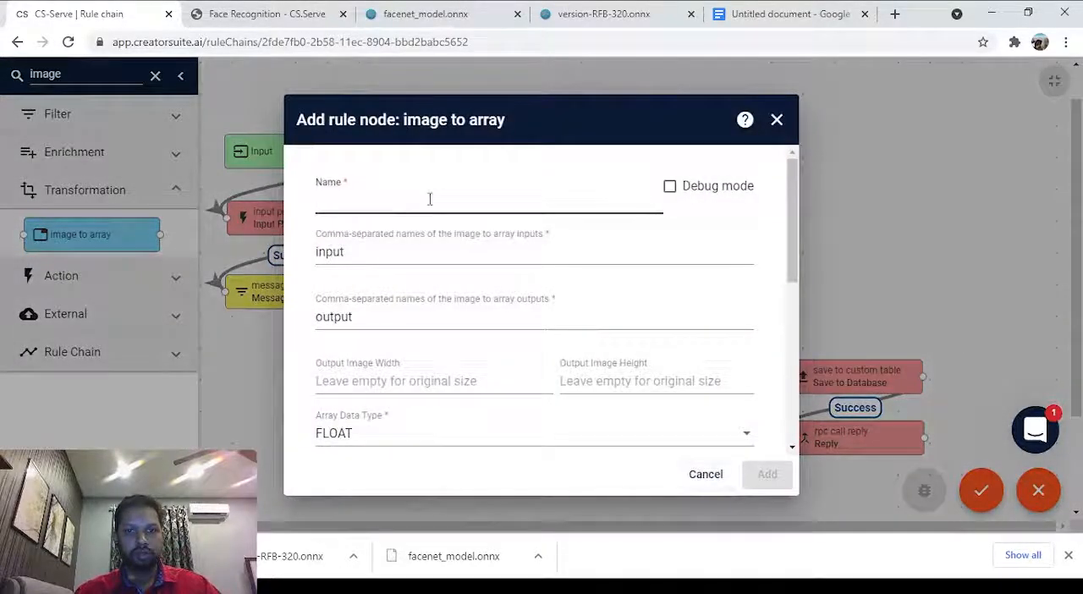
{"action": "type", "text": "Image to "}
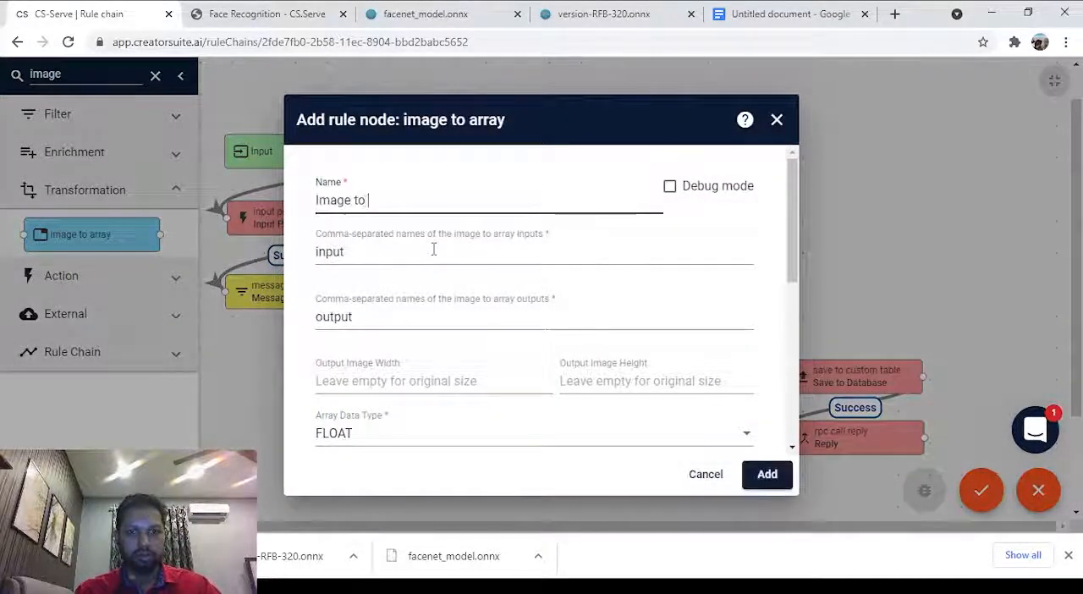
{"action": "type", "text": "Array"}
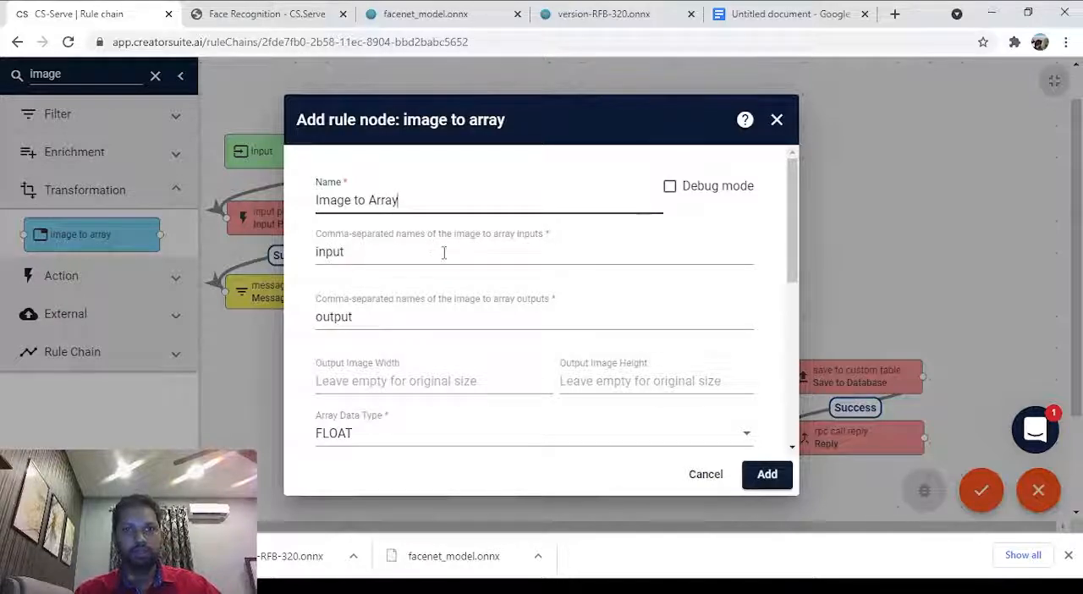
{"action": "key", "text": "Tab"}
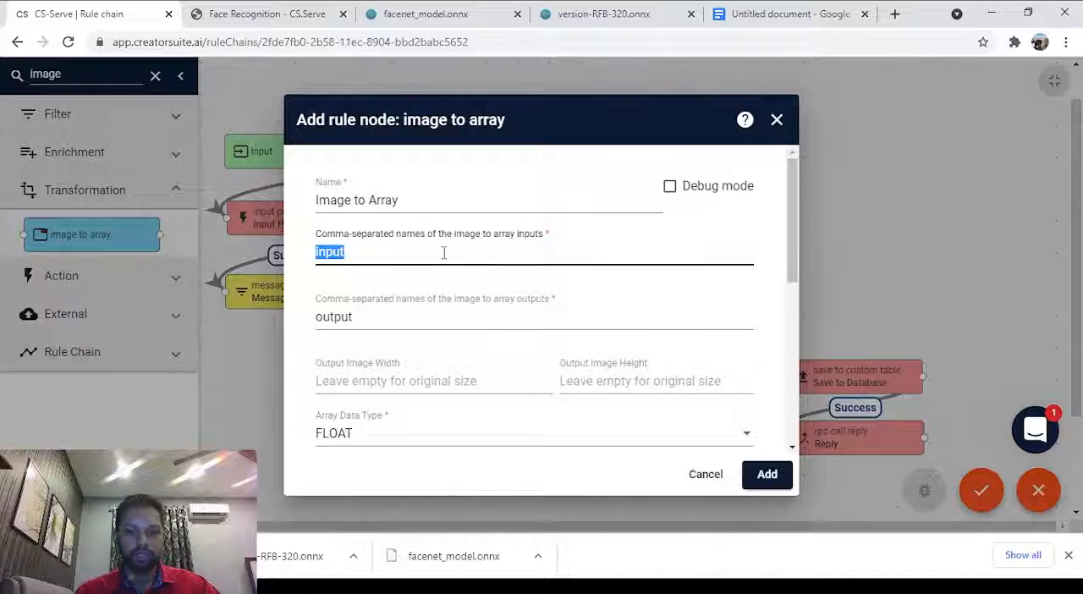
{"action": "type", "text": "image"}
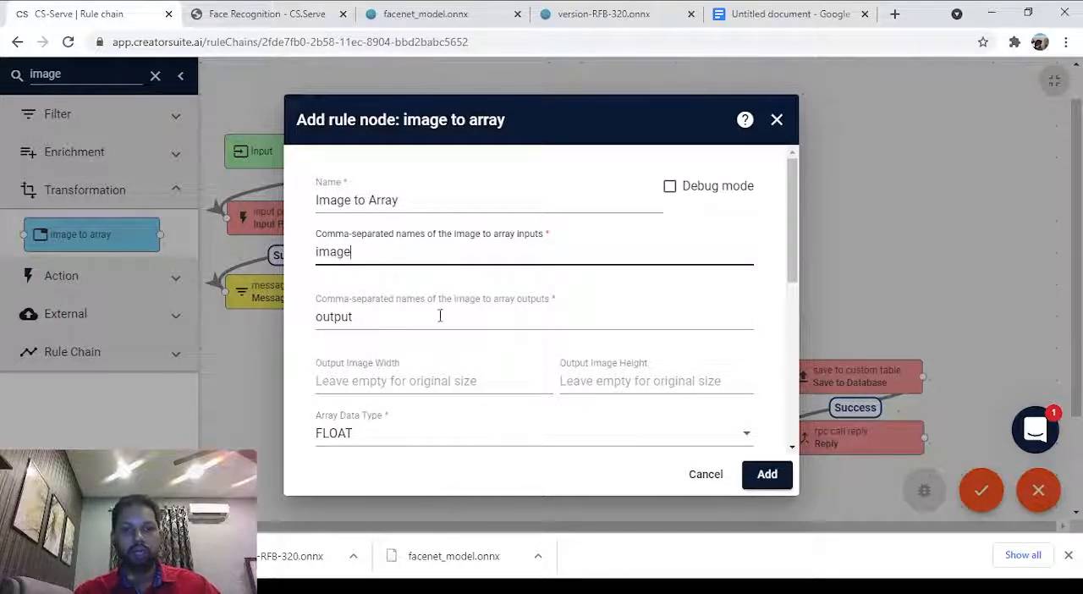
Set the new node's output name to input, copied from the input name of the version-RFB-320.onnx model in Netron.
{"action": "key", "text": "Tab"}
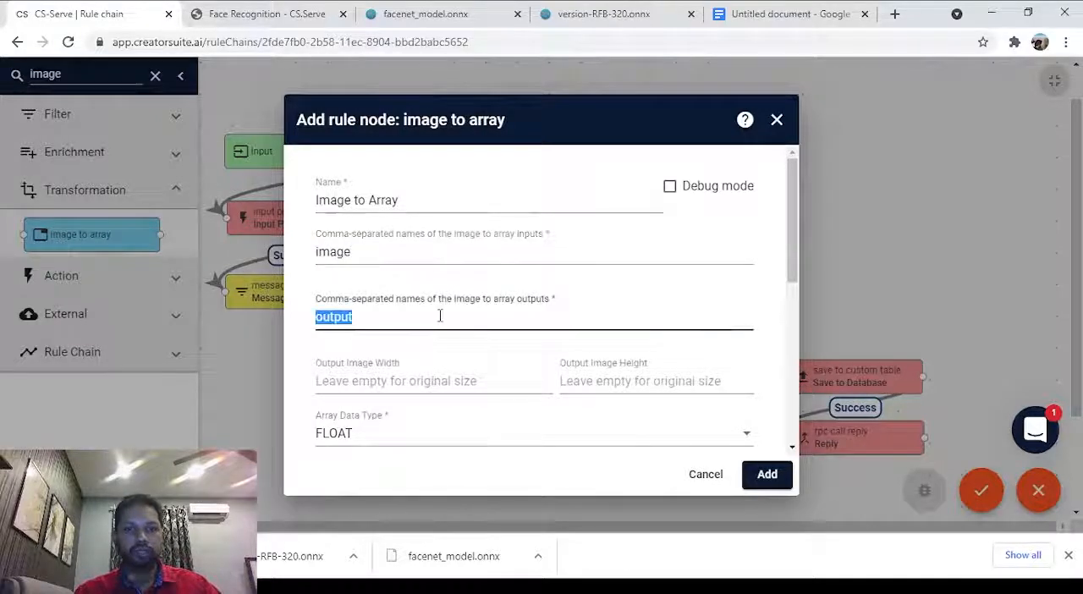
{"action": "left_click", "coordinate": [622, 21]}
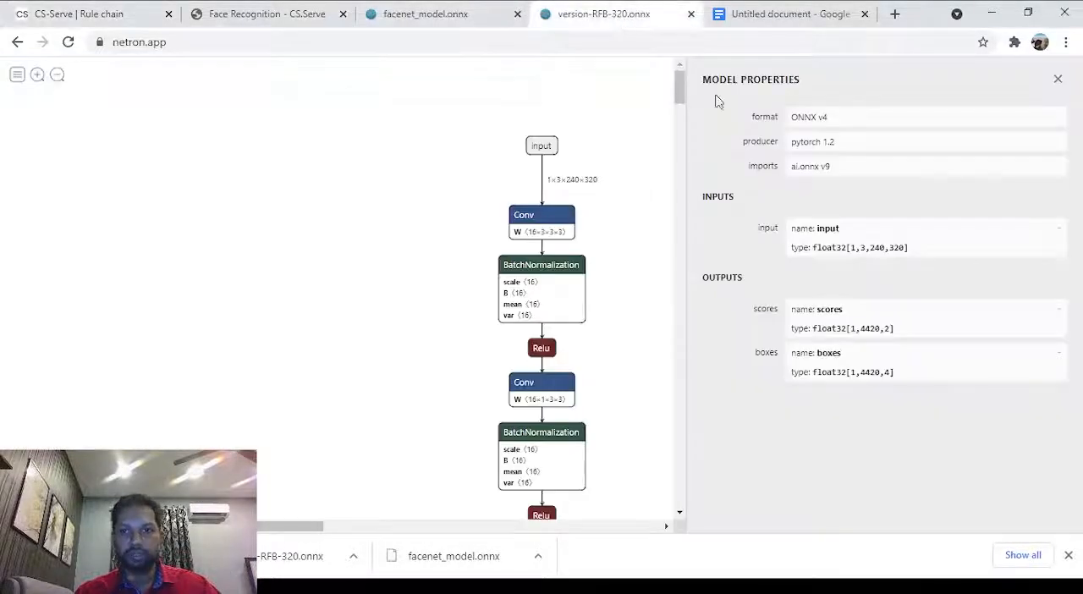
{"action": "double_click", "coordinate": [825, 231]}
{"action": "key", "text": "ctrl+c"}
{"action": "left_click", "coordinate": [400, 11]}
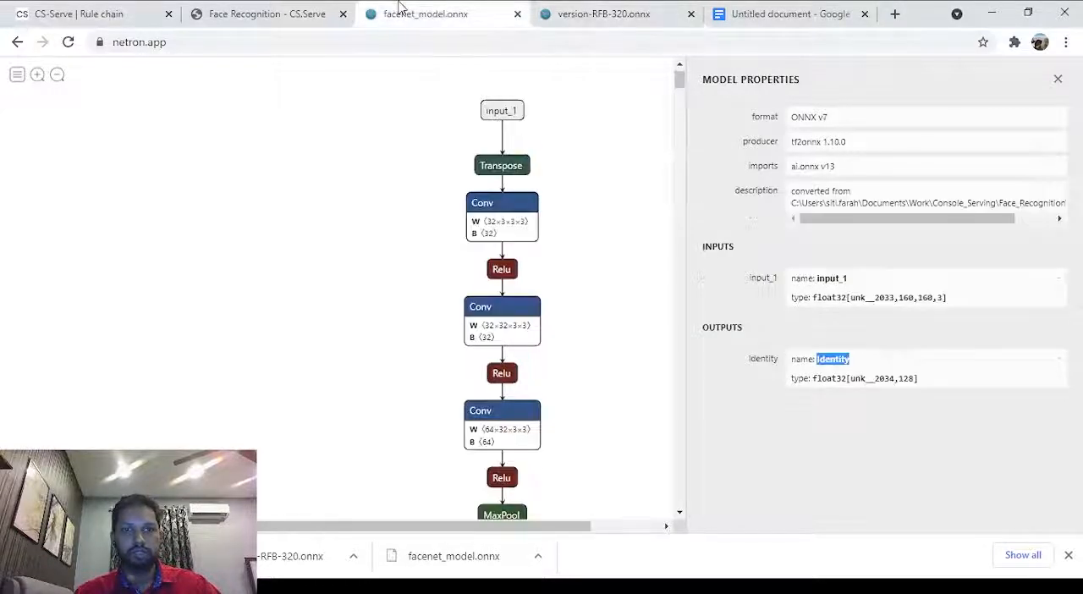
{"action": "left_click", "coordinate": [306, 8]}
{"action": "left_click", "coordinate": [106, 10]}
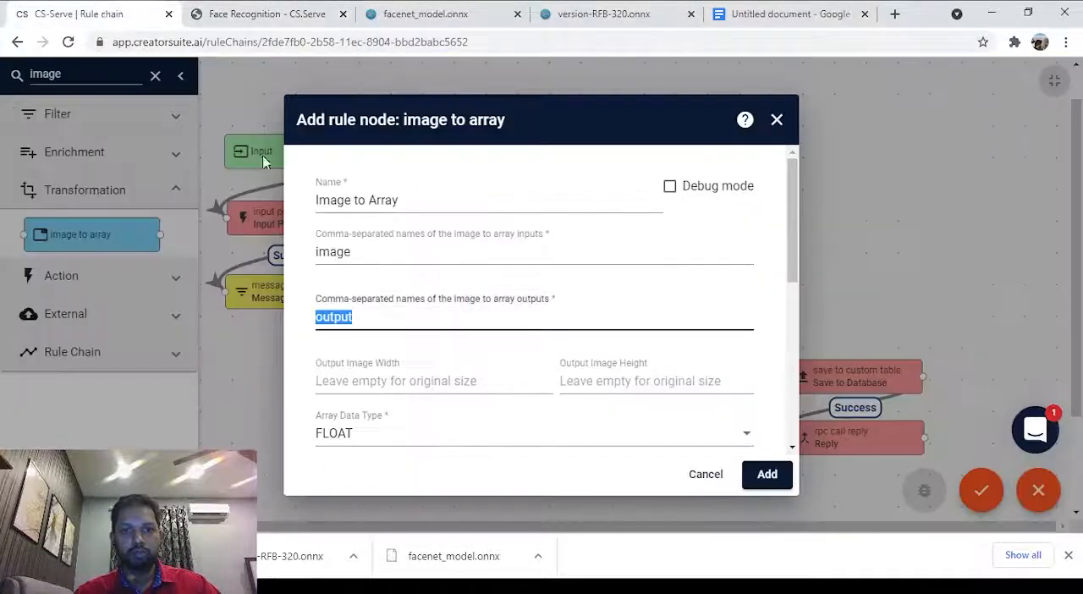
{"action": "key", "text": "ctrl+v"}
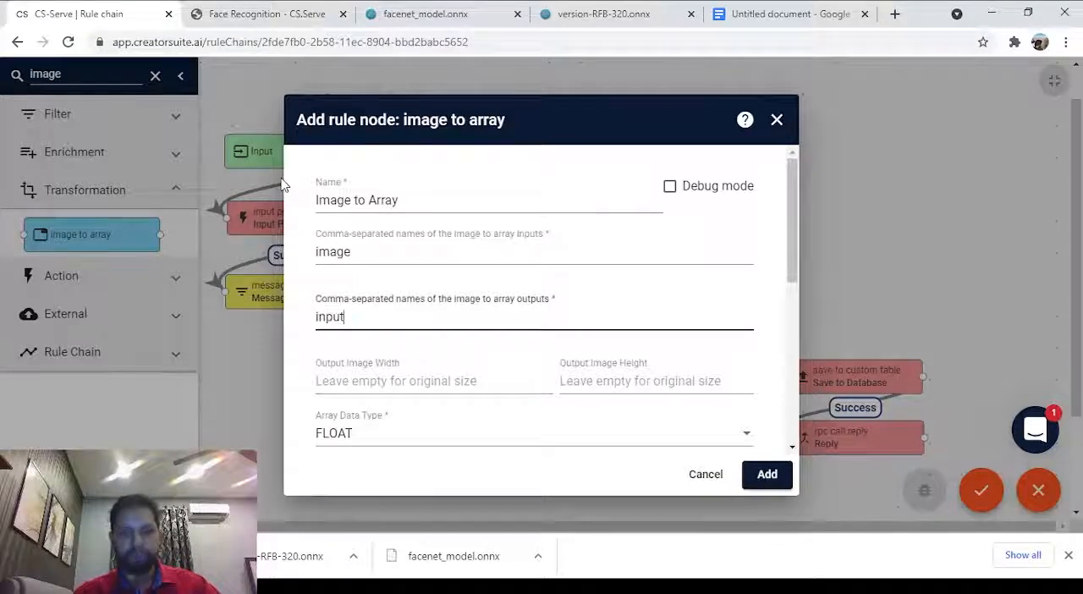
Set the new Image to Array node's output image width to 320 and height to 240.
{"action": "scroll", "coordinate": [418, 271], "scroll_direction": "down", "scroll_amount": 1}
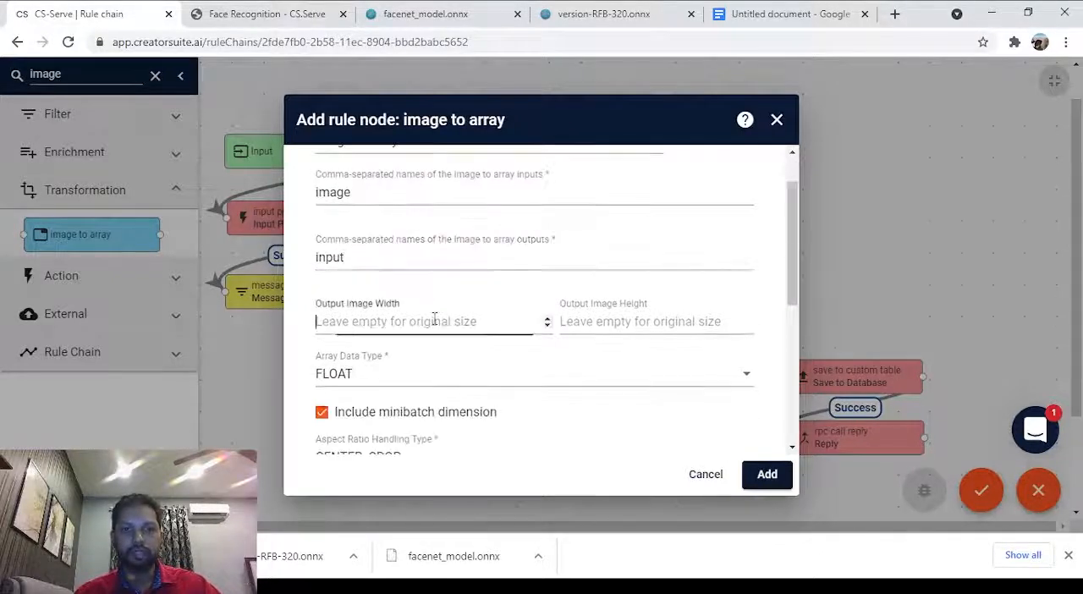
{"action": "left_click", "coordinate": [434, 319]}
{"action": "type", "text": "3"}
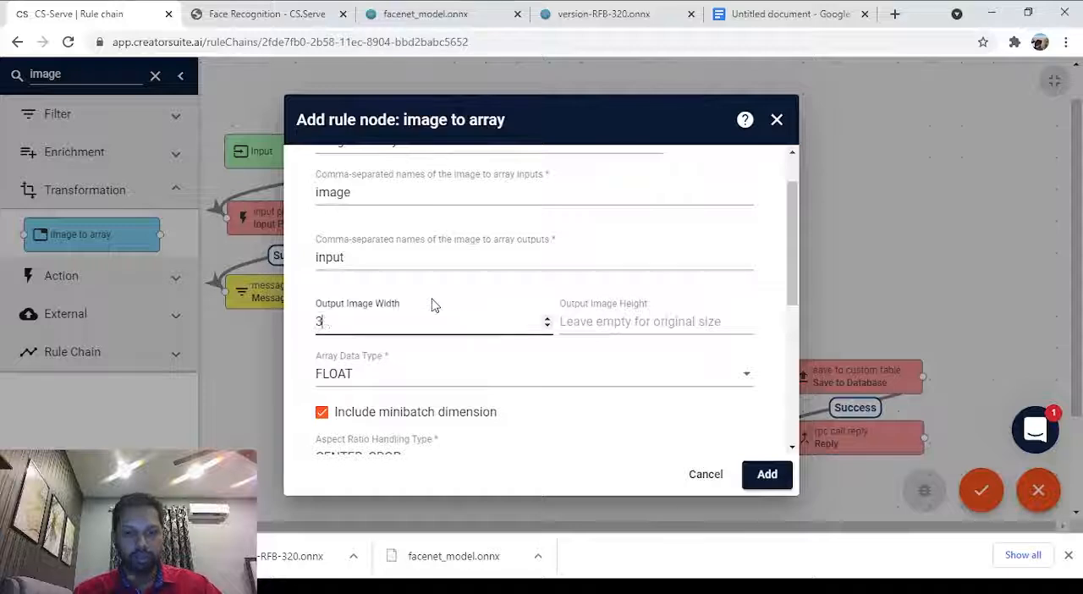
{"action": "type", "text": "20"}
{"action": "key", "text": "Tab"}
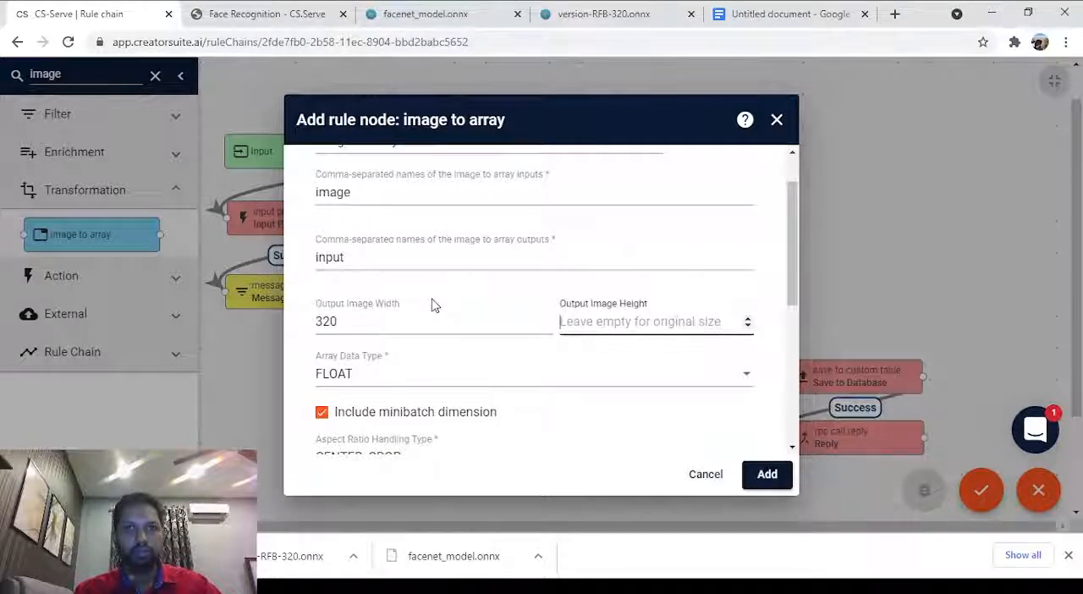
{"action": "type", "text": "240"}
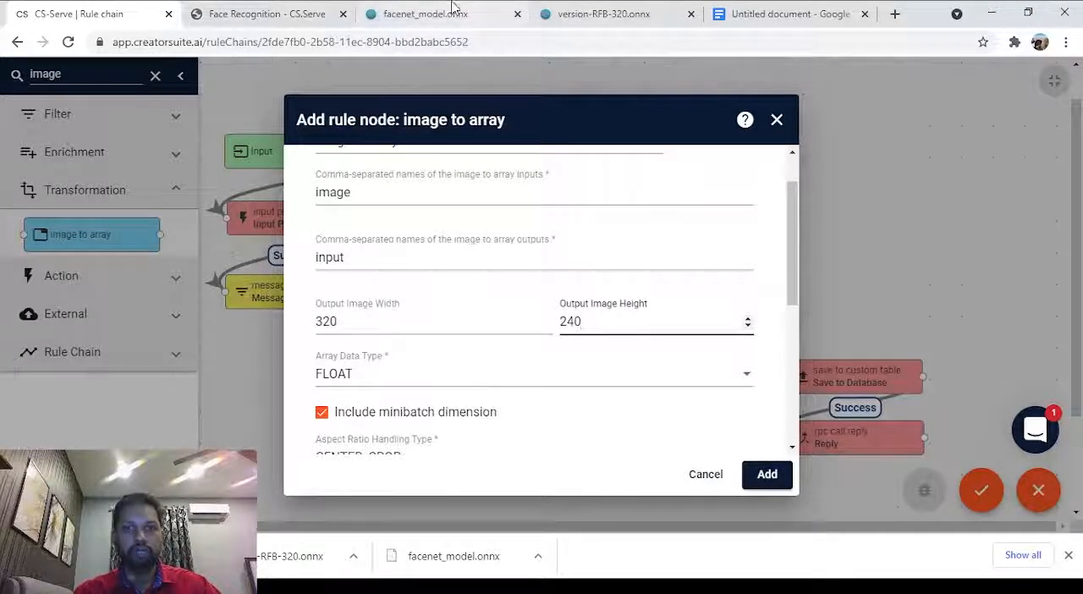
Check the input dimensions of the version-RFB-320.onnx model in Netron against the image size, and return to the CS-Serve rule chain.
{"action": "left_click", "coordinate": [603, 14]}
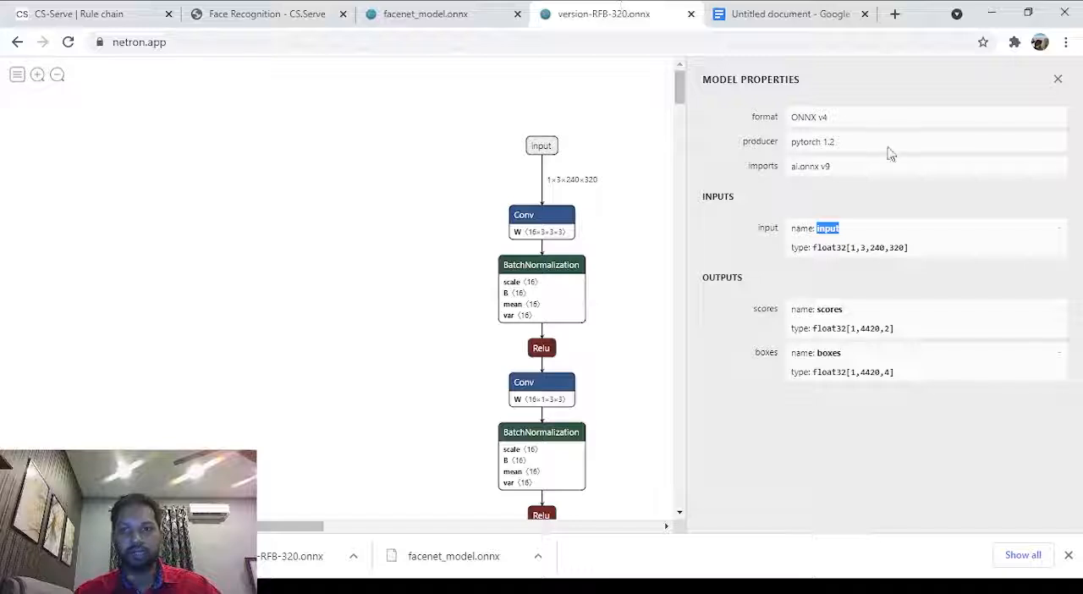
{"action": "left_click", "coordinate": [869, 244]}
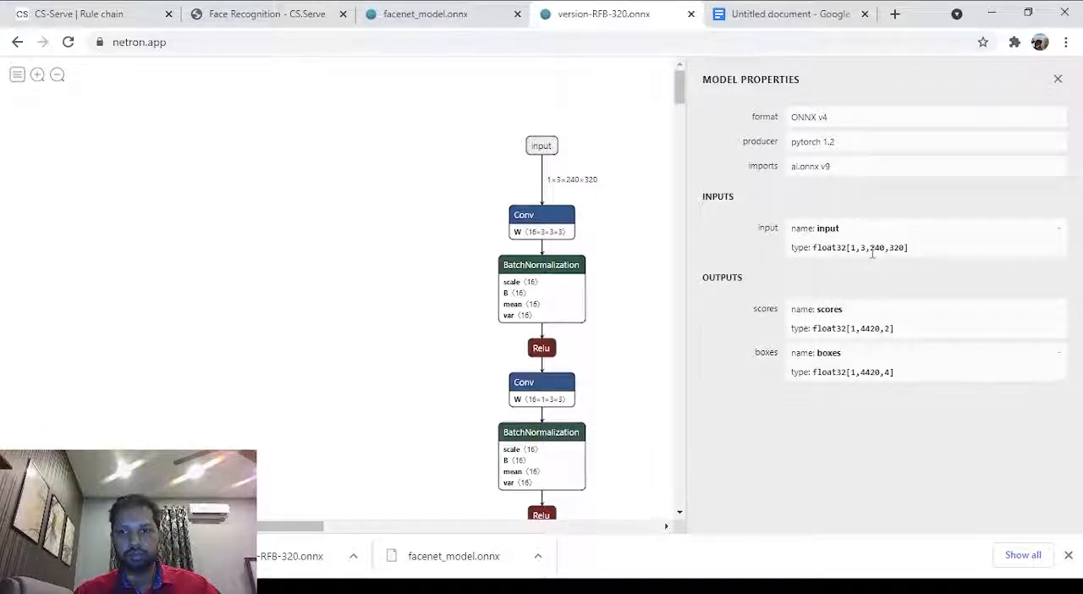
{"action": "left_click_drag", "start_coordinate": [873, 252], "coordinate": [902, 264]}
{"action": "left_click", "coordinate": [813, 303]}
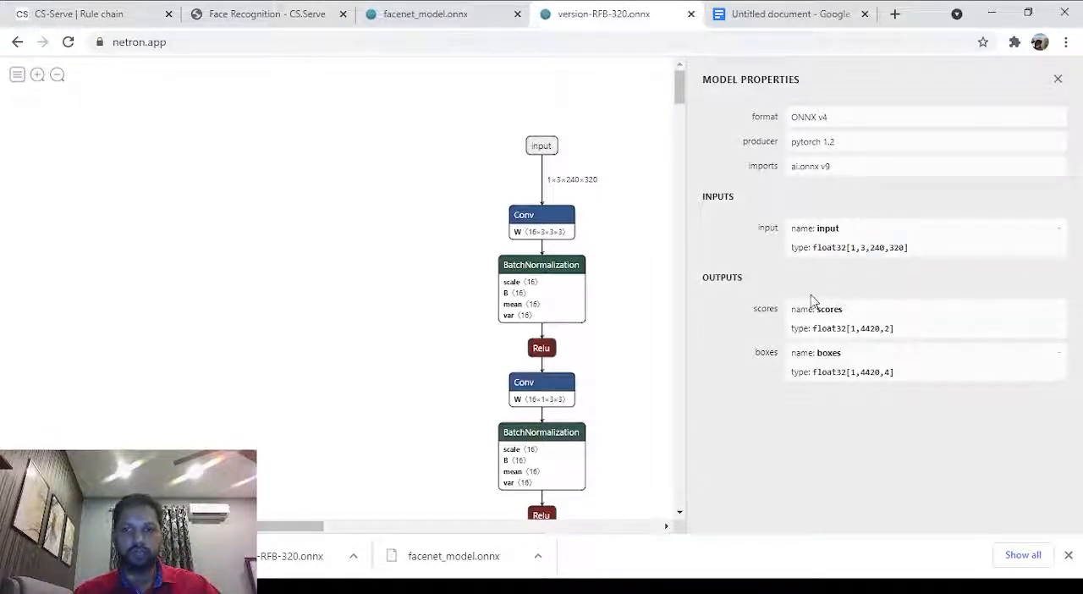
{"action": "left_click", "coordinate": [287, 8]}
{"action": "left_click", "coordinate": [424, 14]}
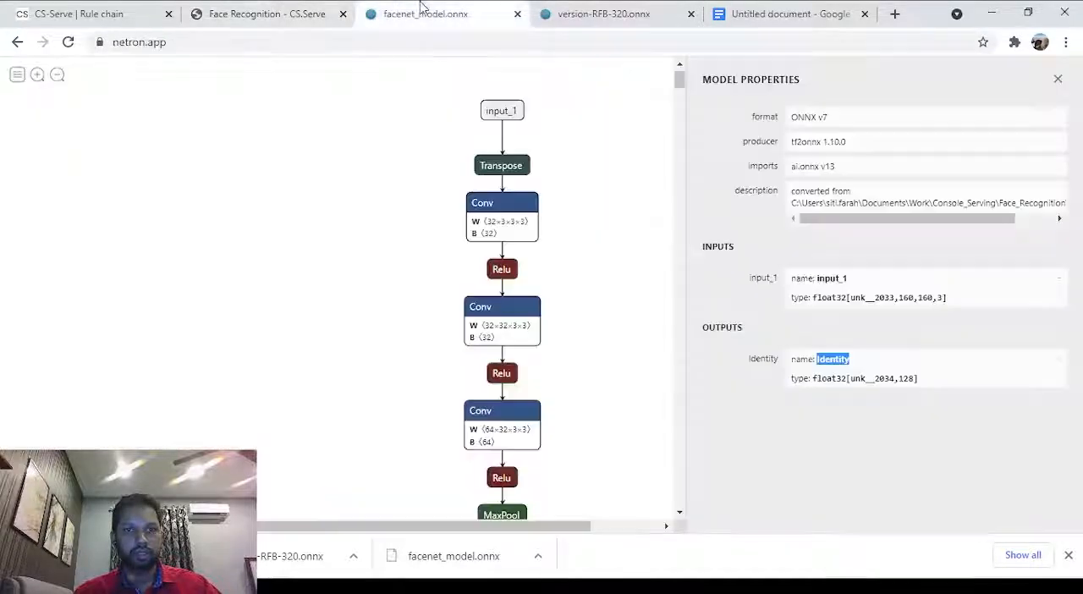
{"action": "left_click", "coordinate": [267, 13]}
{"action": "left_click", "coordinate": [80, 14]}
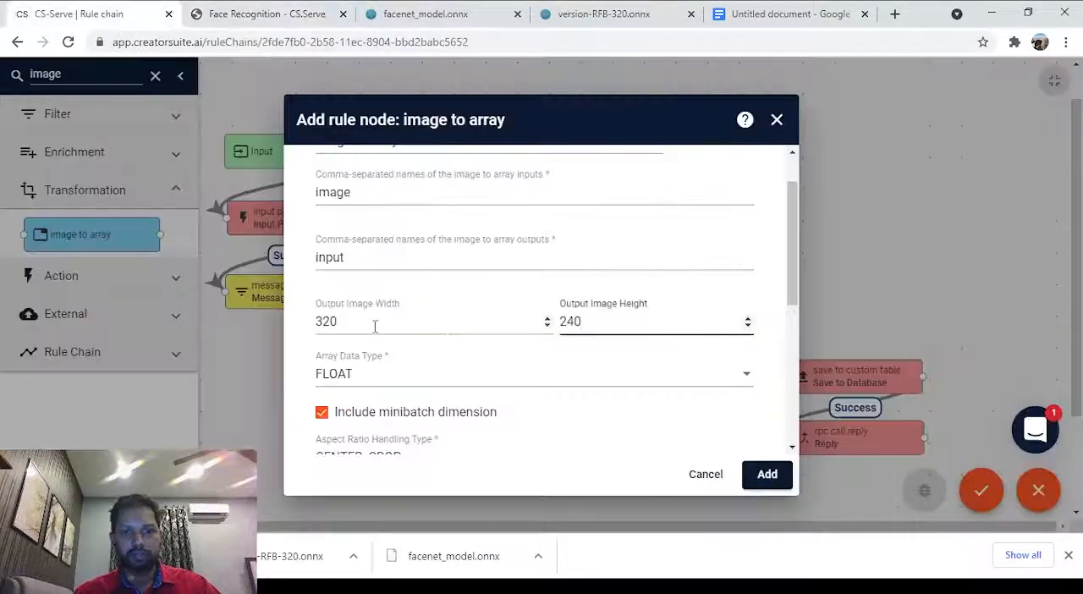
Review the remaining image conversion settings, keep their defaults, and add the Image to Array node to the rule chain.
{"action": "scroll", "coordinate": [375, 325], "scroll_direction": "down", "scroll_amount": 3}
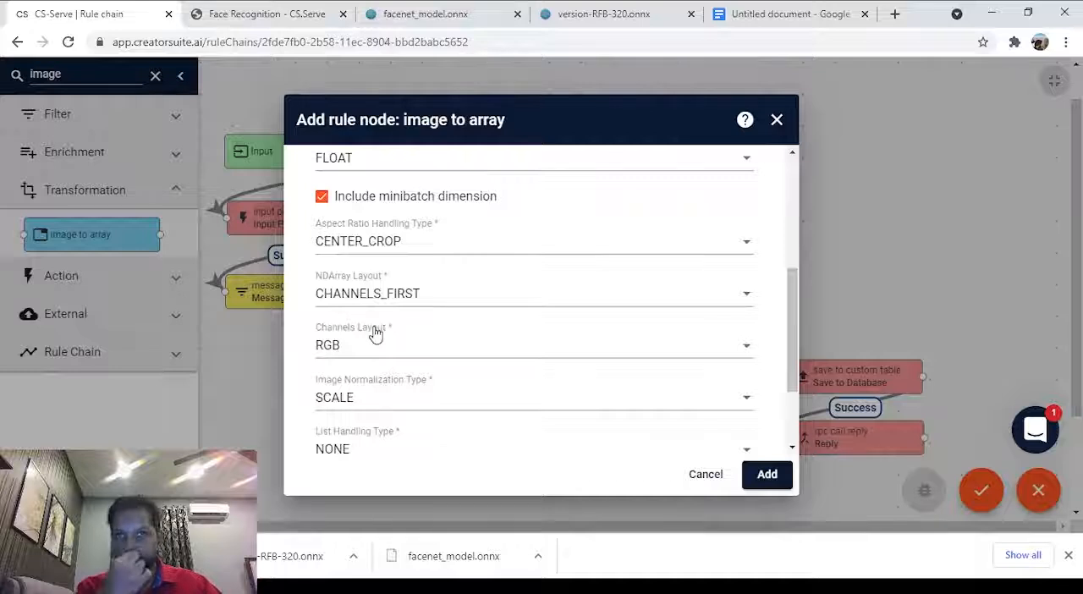
{"action": "scroll", "coordinate": [375, 333], "scroll_direction": "down", "scroll_amount": 2}
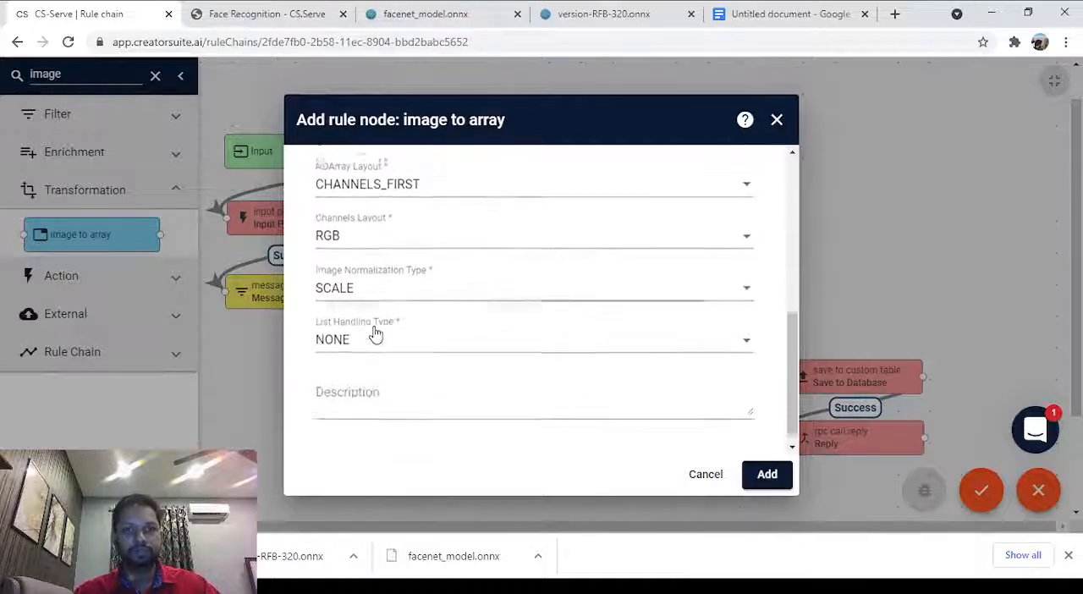
{"action": "scroll", "coordinate": [516, 340], "scroll_direction": "up", "scroll_amount": 2}
{"action": "scroll", "coordinate": [515, 340], "scroll_direction": "down", "scroll_amount": 1}
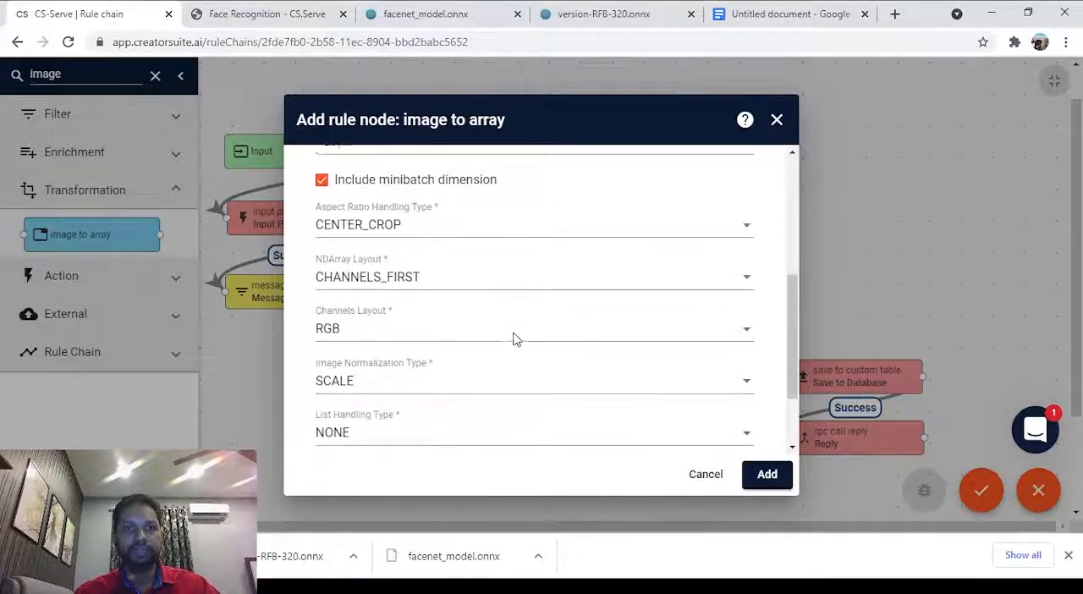
{"action": "scroll", "coordinate": [516, 340], "scroll_direction": "down", "scroll_amount": 1}
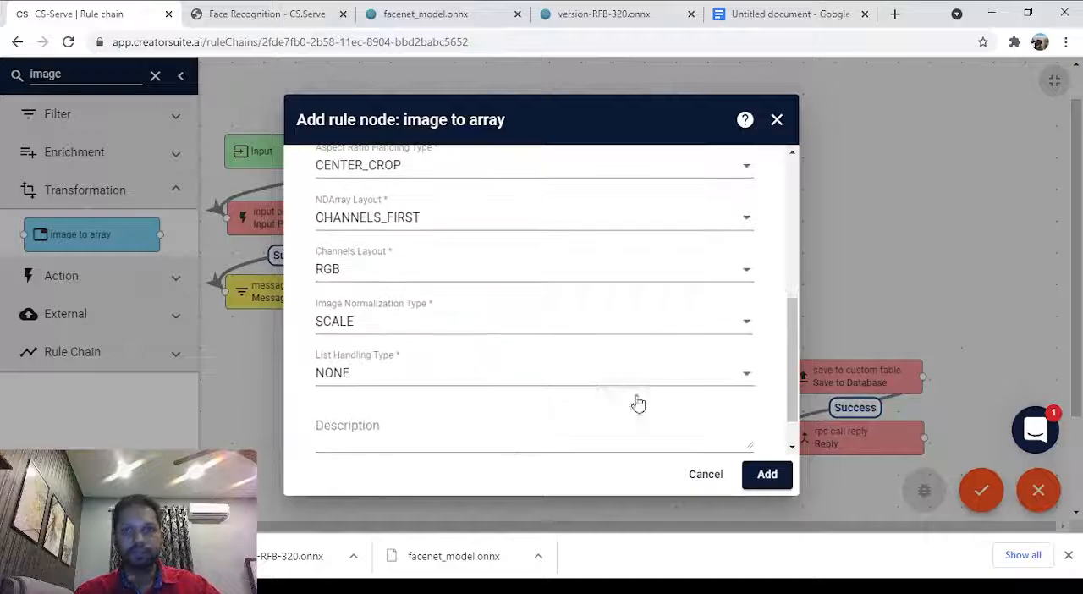
{"action": "left_click", "coordinate": [768, 475]}
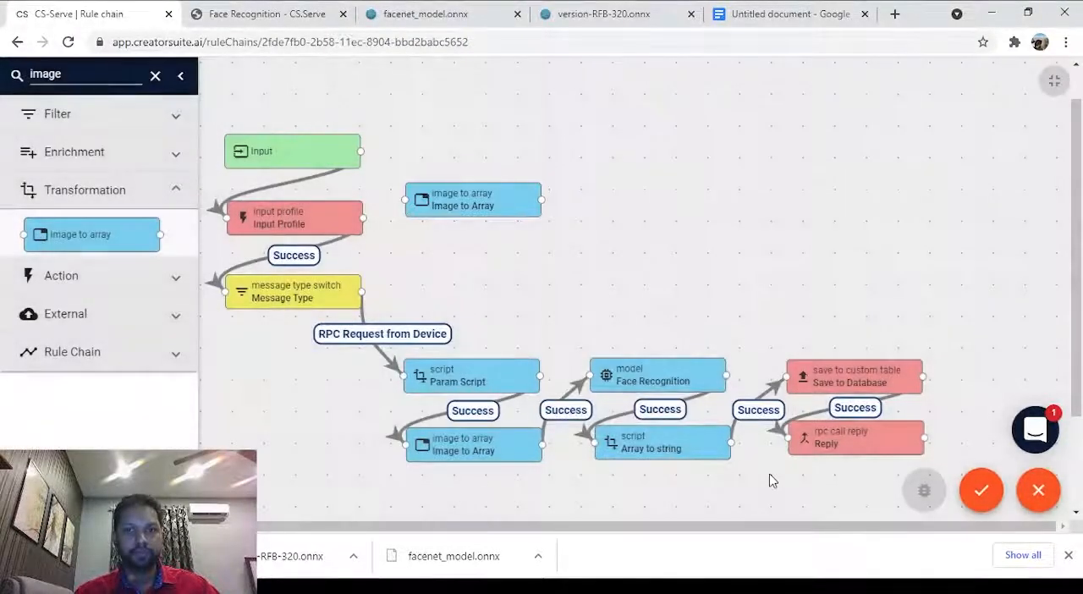
Link the Message Type node to the new Image to Array node with the Post telemetry label, and nudge that node slightly upward.
{"action": "right_click", "coordinate": [365, 222]}
{"action": "left_click", "coordinate": [625, 164]}
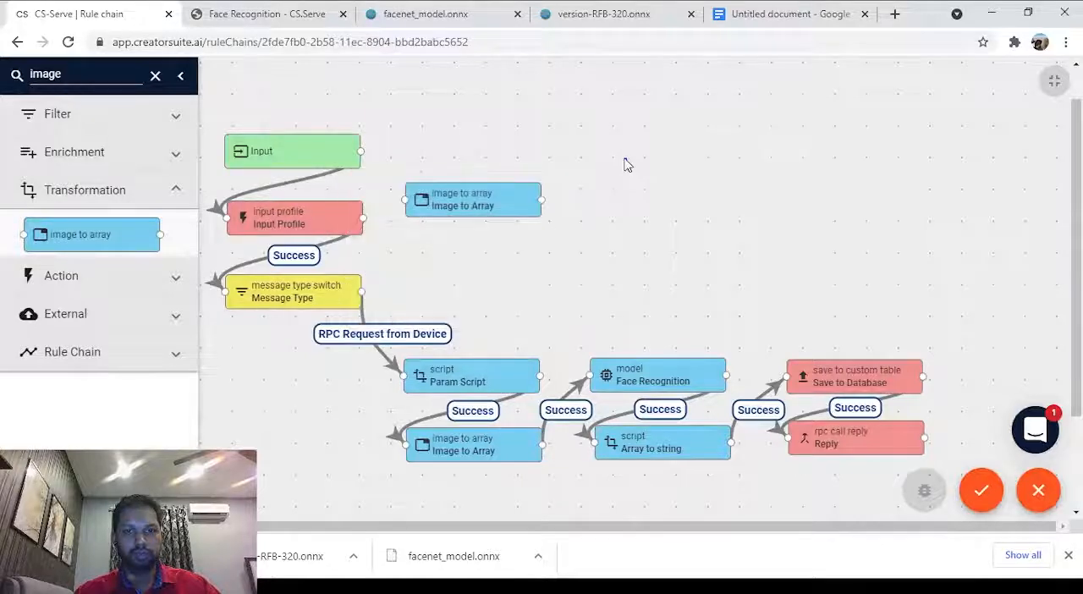
{"action": "left_click_drag", "start_coordinate": [362, 293], "coordinate": [403, 201]}
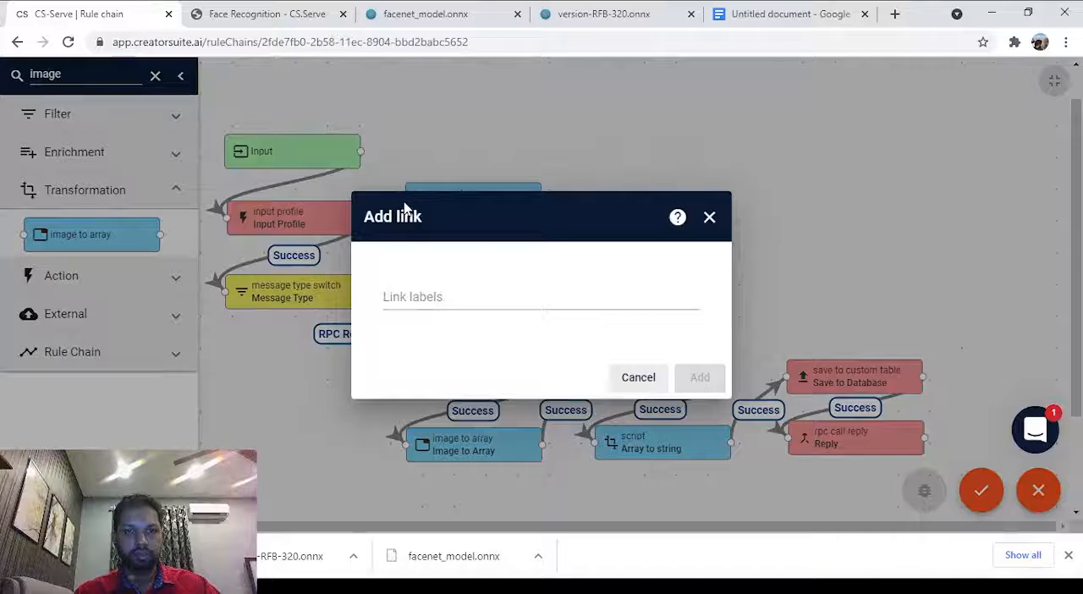
{"action": "left_click", "coordinate": [450, 297]}
{"action": "left_click", "coordinate": [473, 354]}
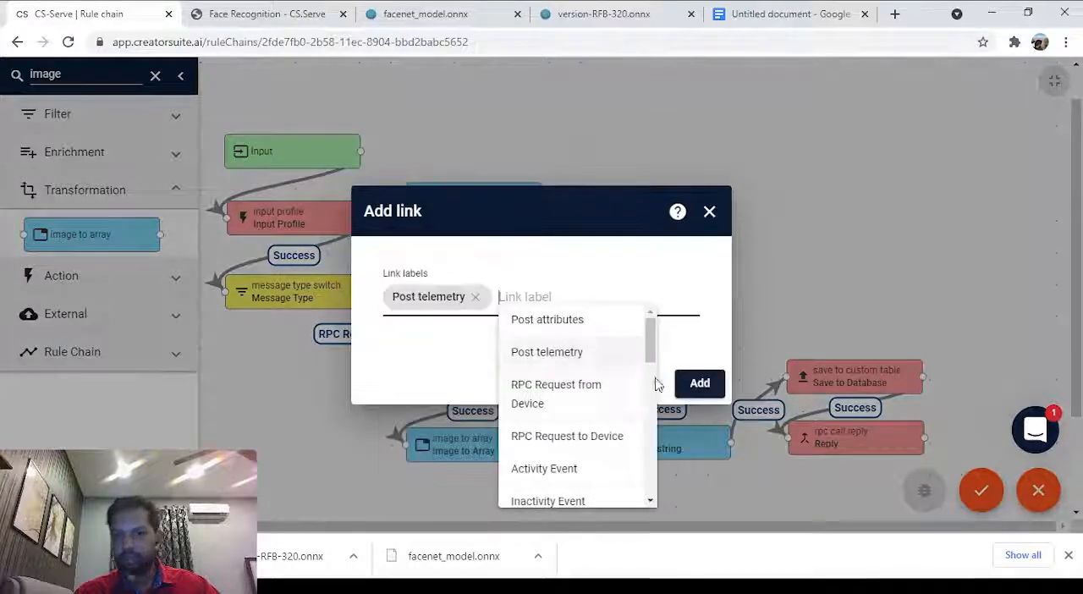
{"action": "left_click", "coordinate": [700, 384]}
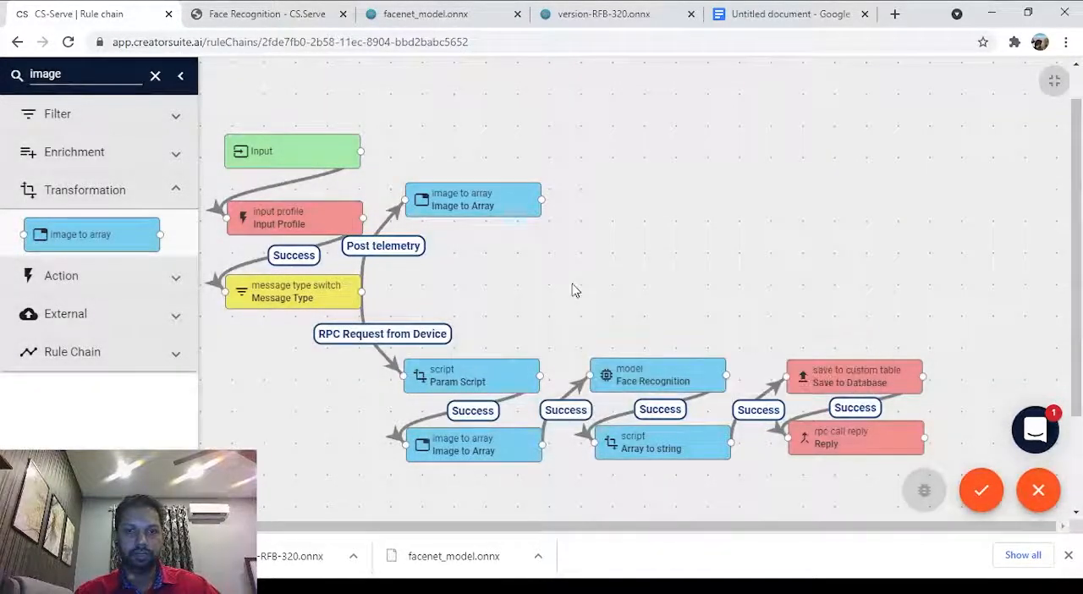
{"action": "mouse_move", "coordinate": [476, 213]}
{"action": "left_mouse_down"}
{"action": "mouse_move", "coordinate": [496, 209]}
{"action": "mouse_move", "coordinate": [480, 216]}
{"action": "mouse_move", "coordinate": [490, 238]}
{"action": "mouse_move", "coordinate": [478, 204]}
{"action": "left_mouse_up"}
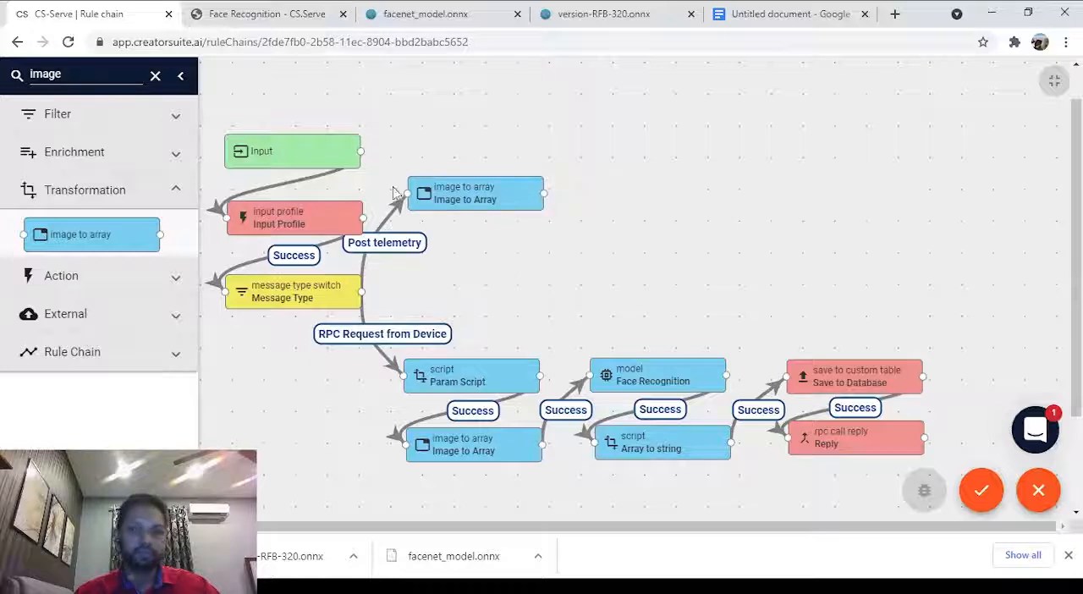
Find the model node in the library and place it below the new Image to Array node, naming it Face Detection with the Face Detection model resource.
{"action": "double_click", "coordinate": [91, 75]}
{"action": "type", "text": "model"}
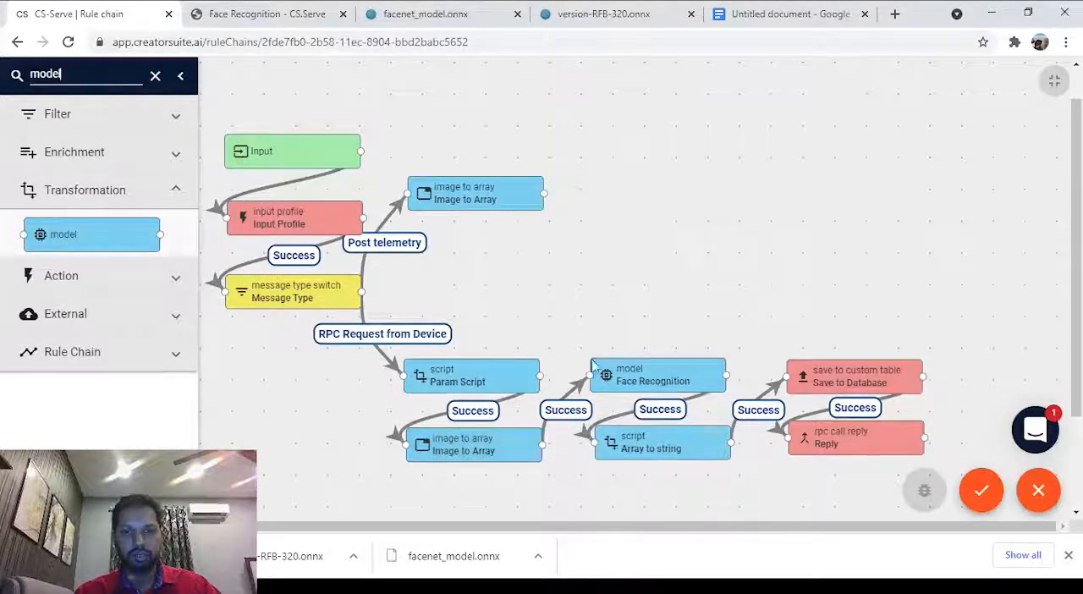
{"action": "left_click_drag", "start_coordinate": [77, 256], "coordinate": [457, 270]}
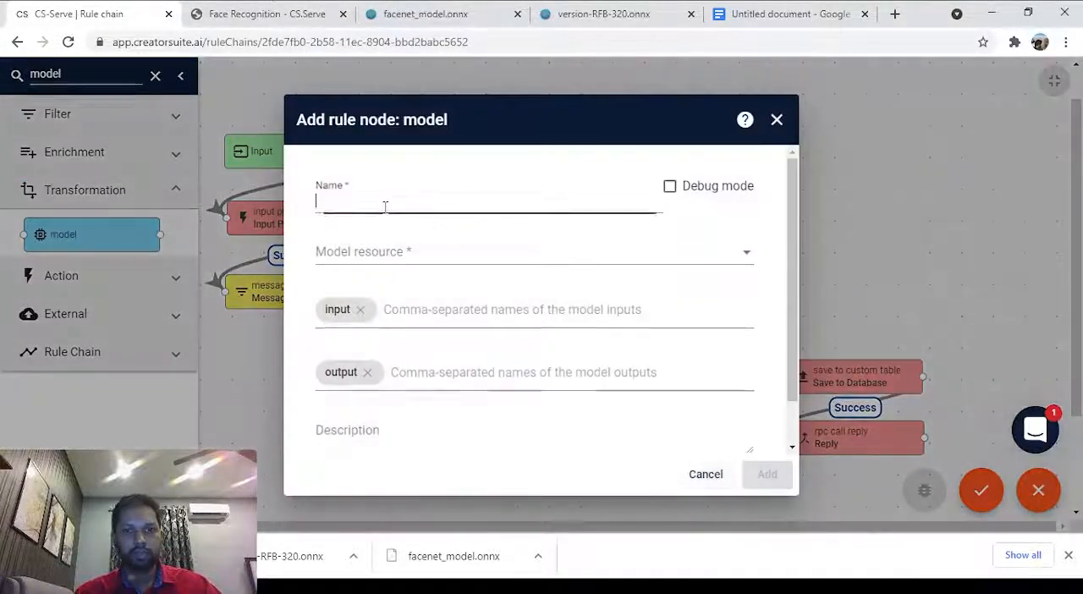
{"action": "type", "text": "Face De"}
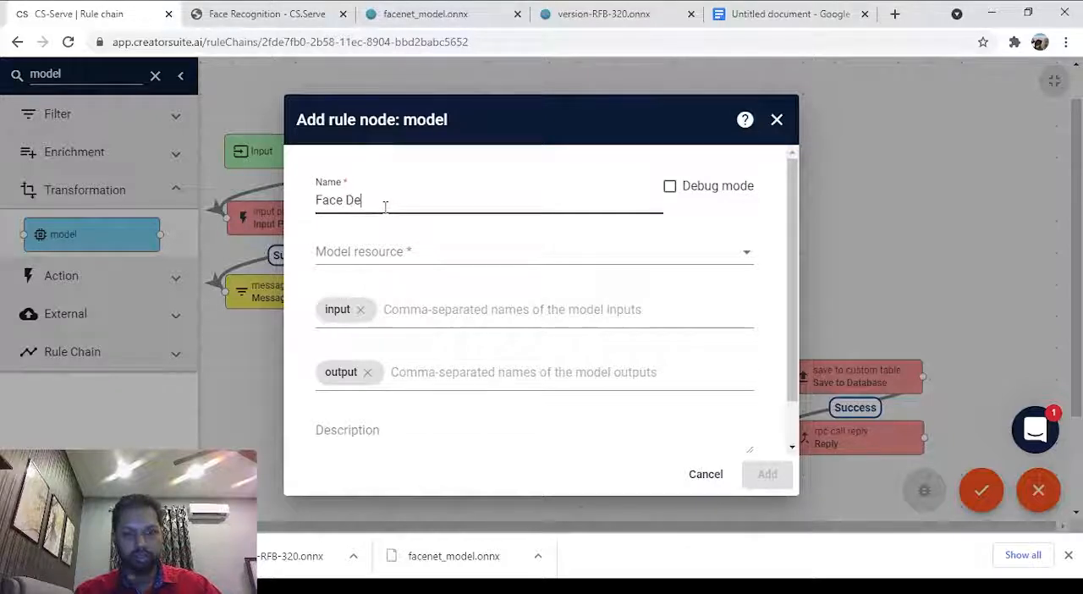
{"action": "type", "text": "tection"}
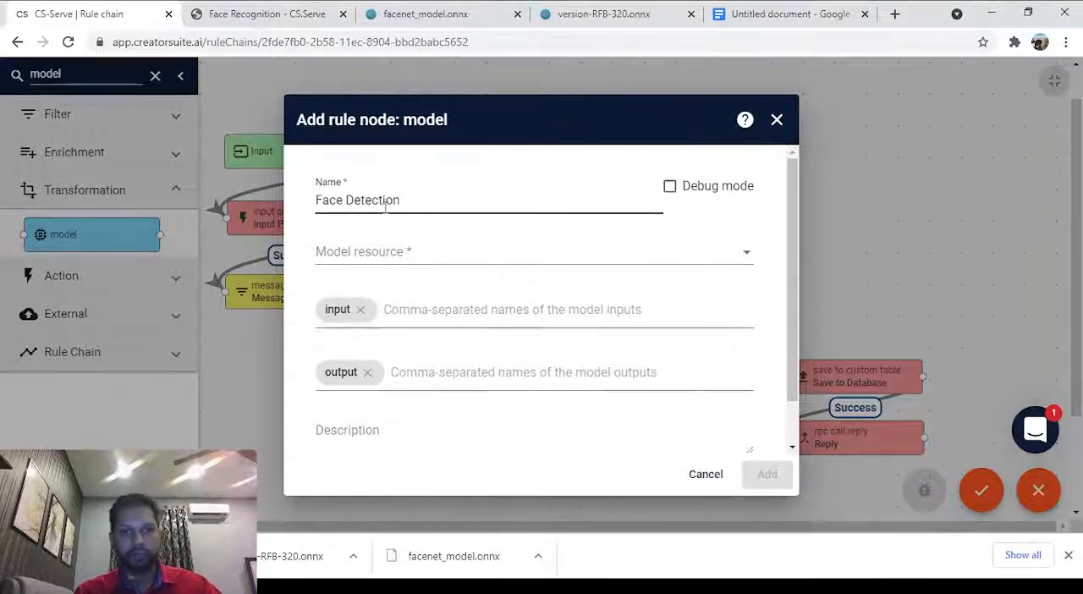
{"action": "left_click", "coordinate": [471, 270]}
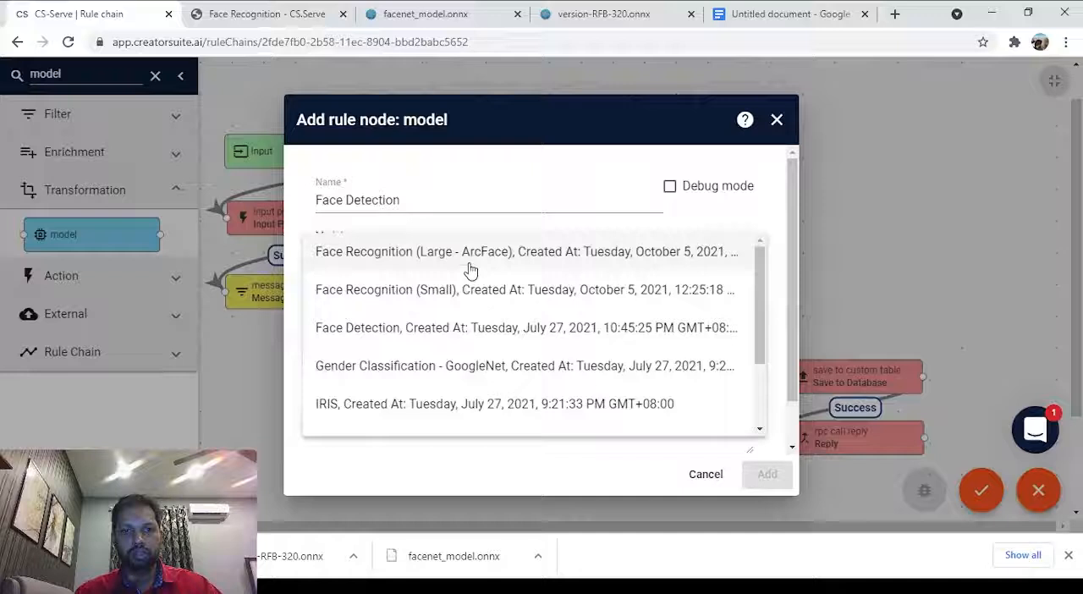
{"action": "left_click", "coordinate": [447, 339]}
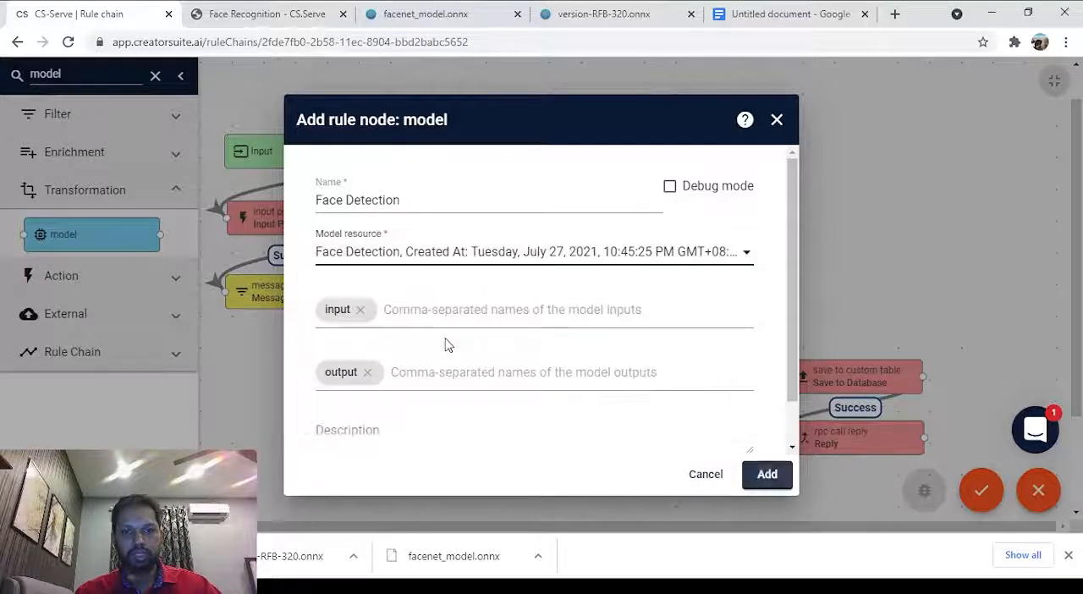
Remove the default model input and output names and enter input as the input name, matching version-RFB-320.onnx in Netron.
{"action": "left_click", "coordinate": [360, 311]}
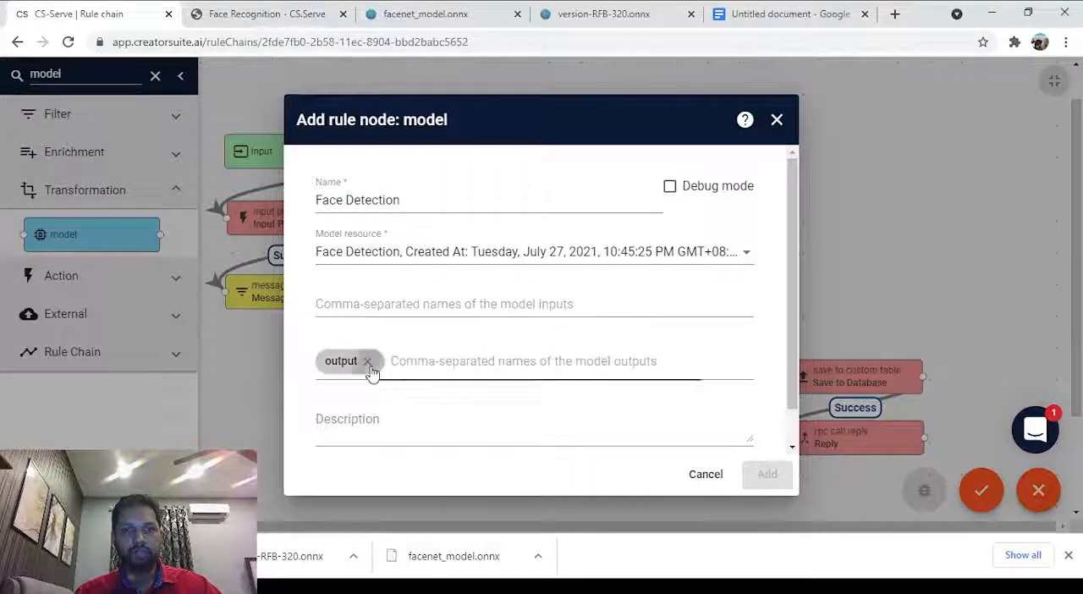
{"action": "left_click", "coordinate": [368, 363]}
{"action": "left_click", "coordinate": [445, 11]}
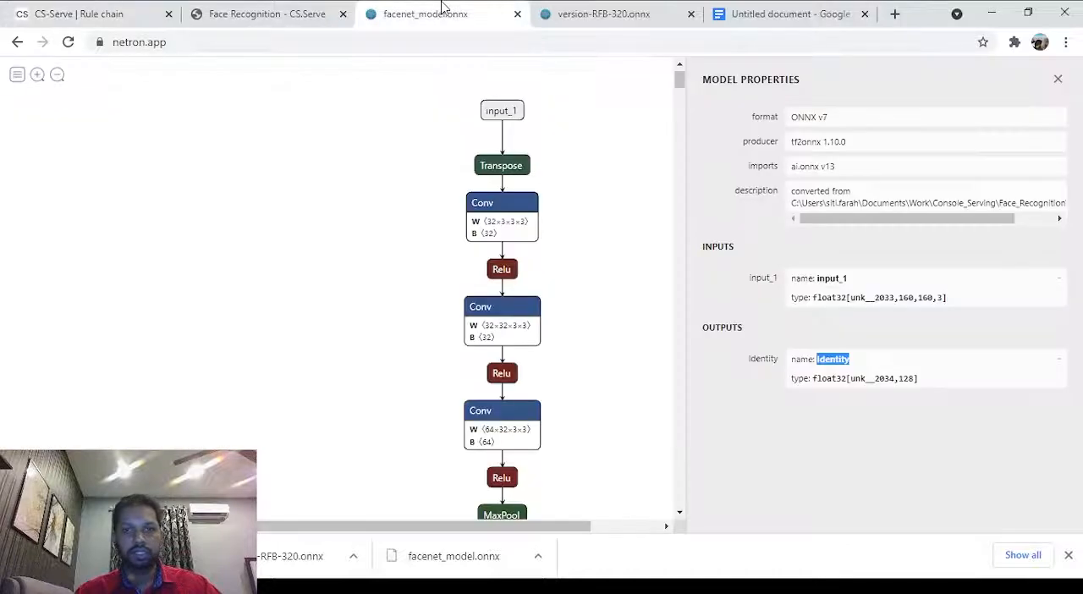
{"action": "left_click", "coordinate": [603, 10]}
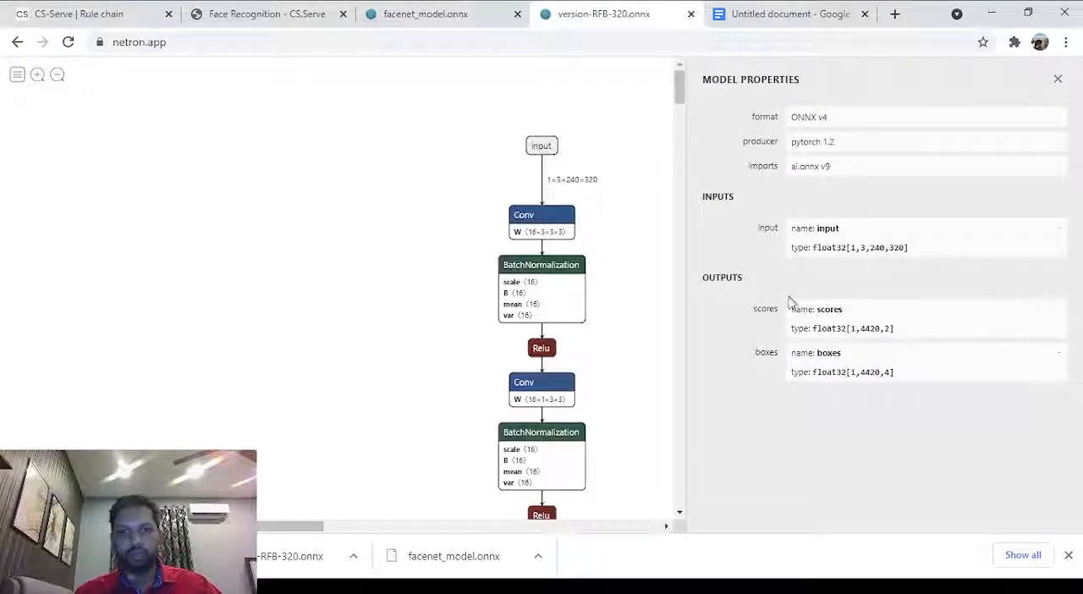
{"action": "left_click", "coordinate": [825, 224]}
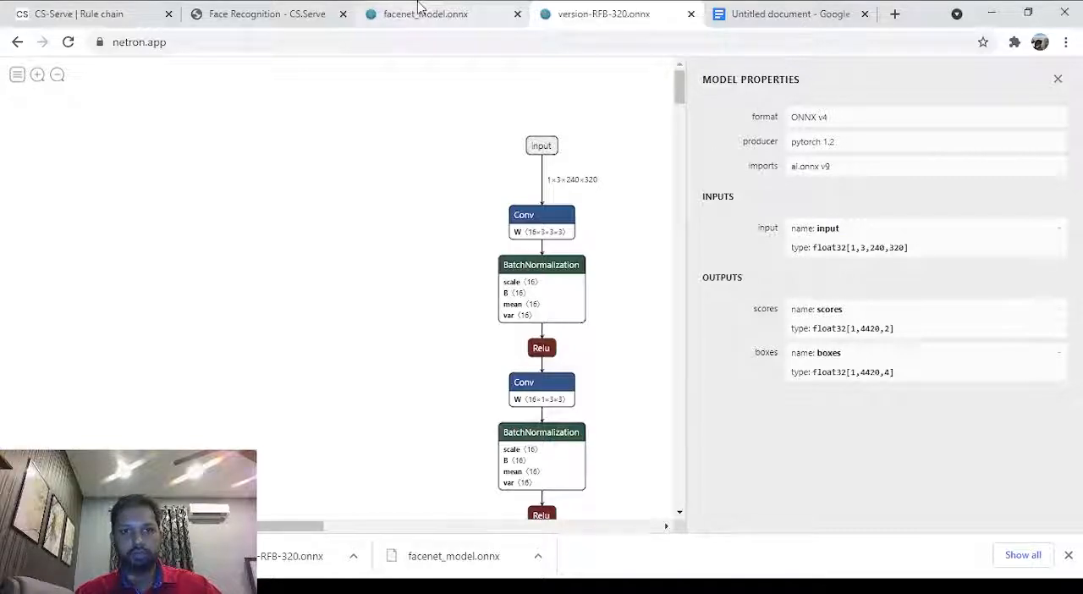
{"action": "left_click", "coordinate": [318, 8]}
{"action": "left_click", "coordinate": [416, 9]}
{"action": "left_click", "coordinate": [72, 8]}
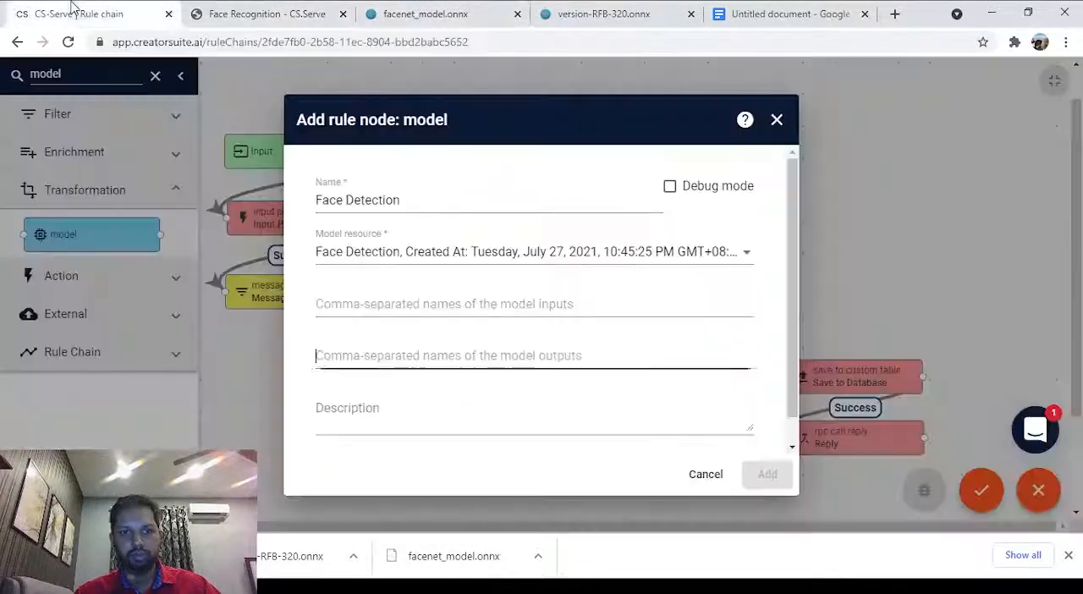
{"action": "left_click", "coordinate": [366, 300]}
{"action": "type", "text": "input"}
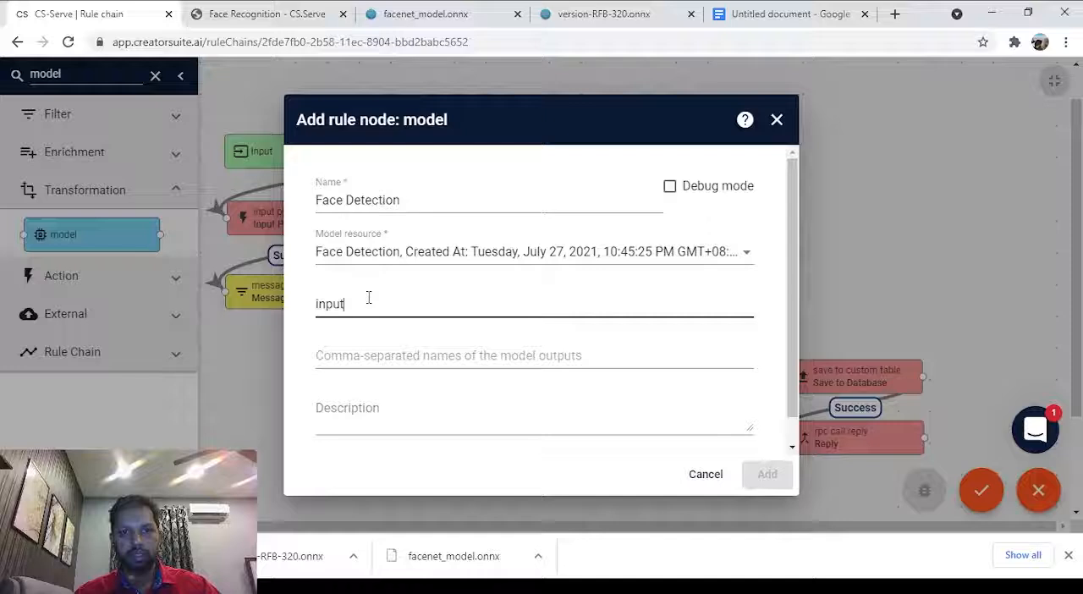
Enter scores as the first model output name of the Face Detection node, copied from version-RFB-320.onnx in Netron.
{"action": "left_click", "coordinate": [593, 9]}
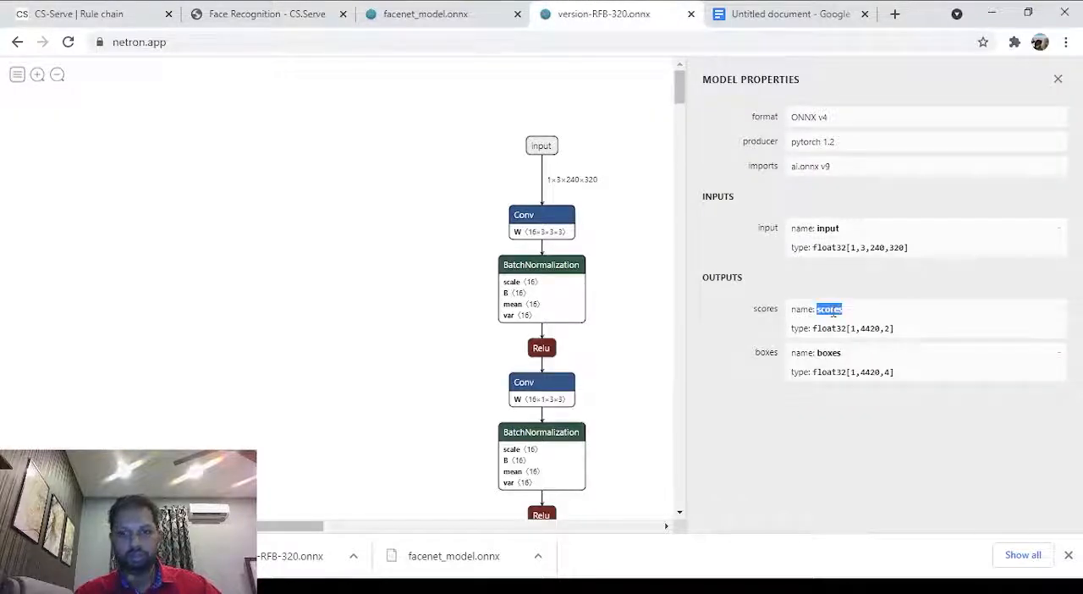
{"action": "left_click", "coordinate": [59, 13]}
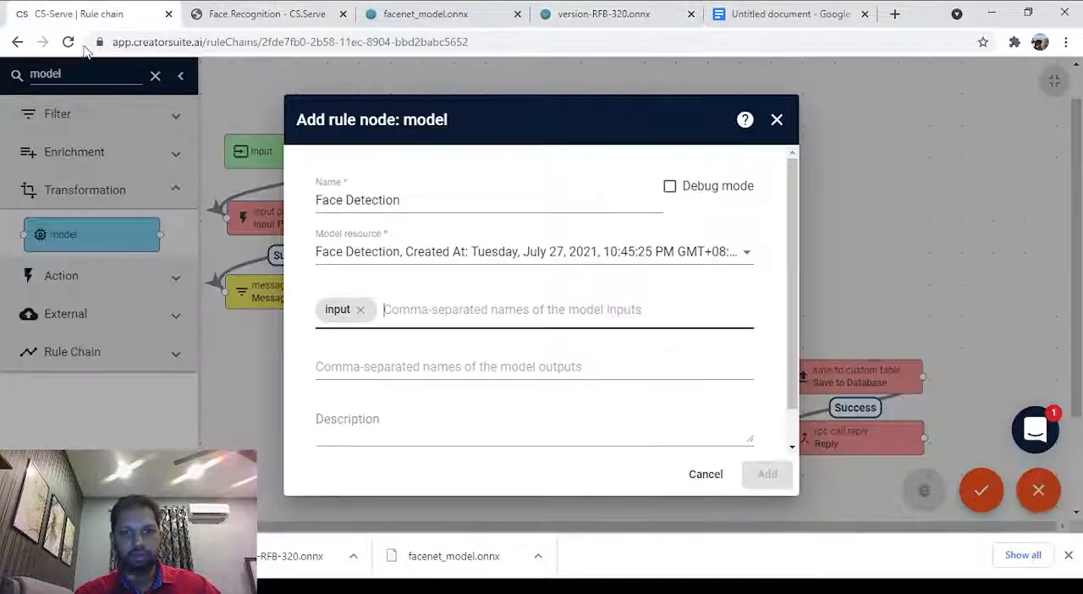
{"action": "left_click", "coordinate": [356, 362]}
{"action": "type", "text": "scores"}
{"action": "key", "text": "Return"}
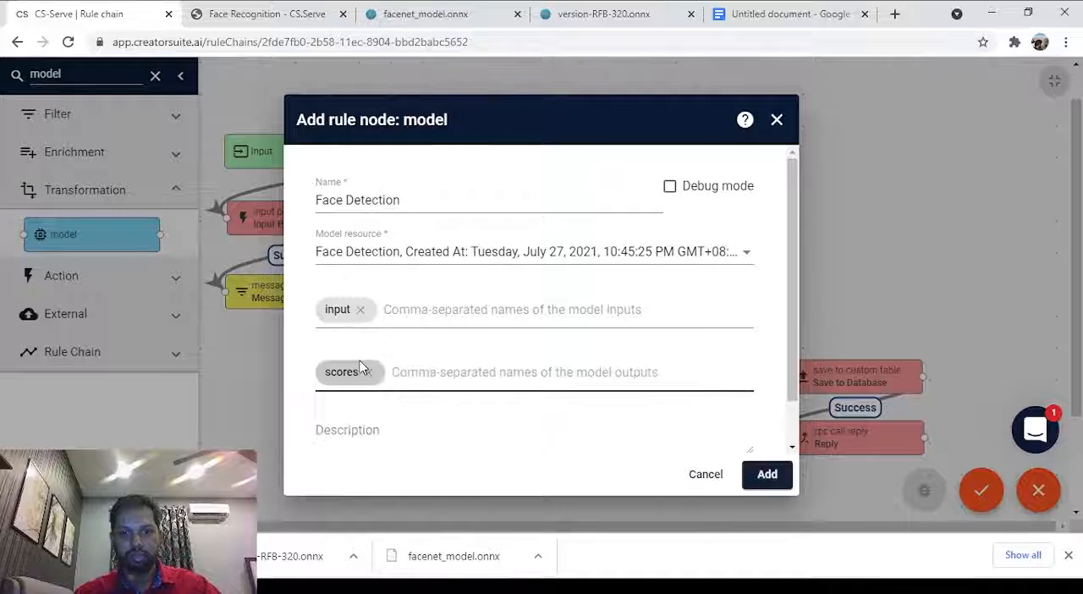
Copy the boxes output name from version-RFB-320.onnx in Netron, enter it as the second model output, and add the Face Detection node.
{"action": "left_click", "coordinate": [474, 11]}
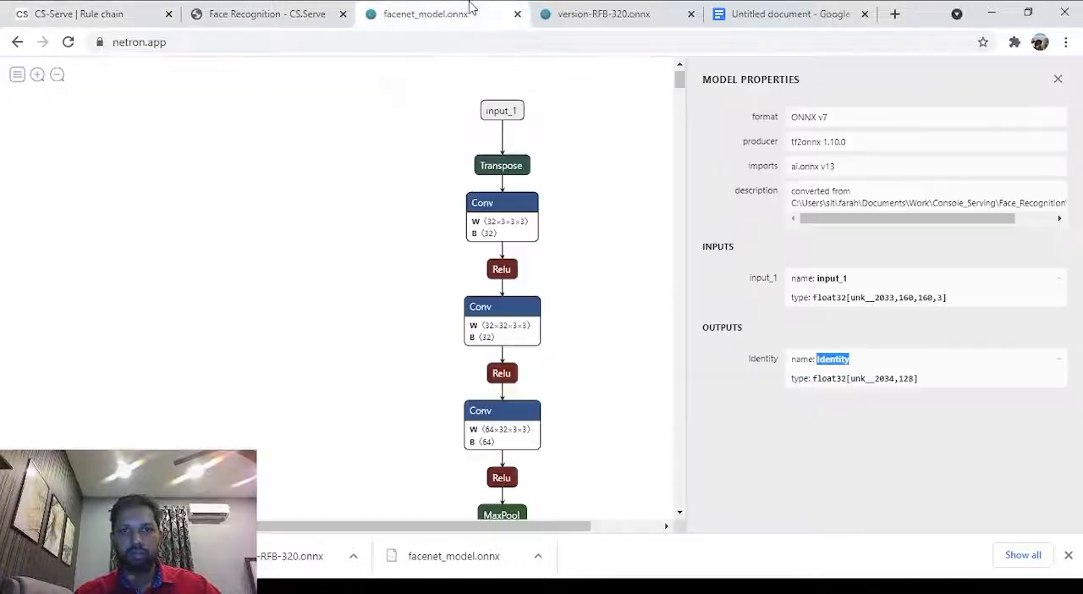
{"action": "left_click", "coordinate": [679, 9]}
{"action": "double_click", "coordinate": [829, 352]}
{"action": "key", "text": "ctrl+c"}
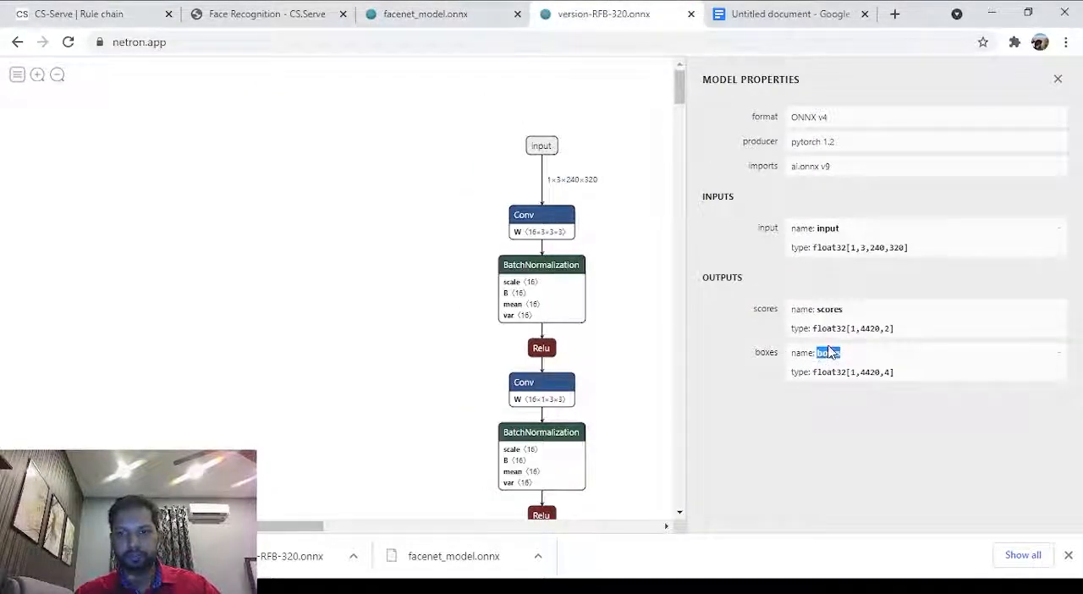
{"action": "left_click", "coordinate": [51, 8]}
{"action": "key", "text": "ctrl+v"}
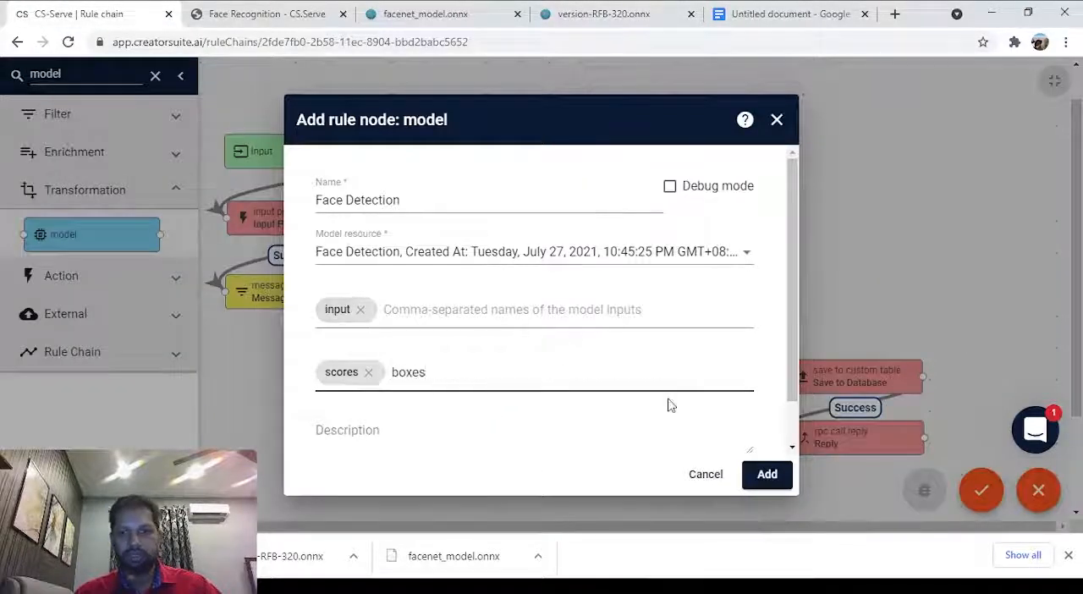
{"action": "scroll", "coordinate": [668, 404], "scroll_direction": "down", "scroll_amount": 1}
{"action": "key", "text": "Return"}
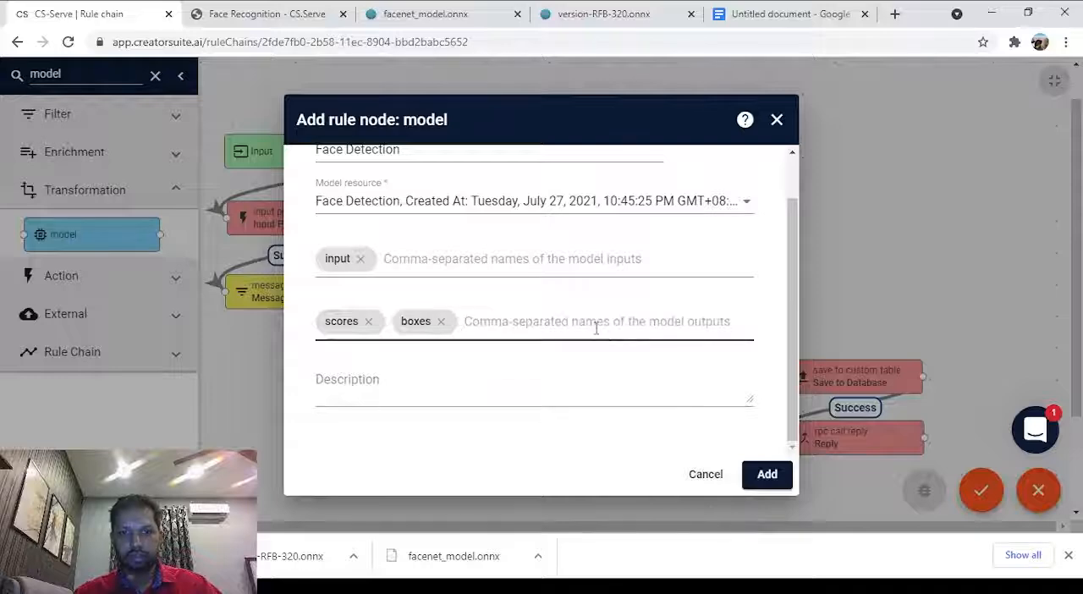
{"action": "left_click", "coordinate": [764, 477]}
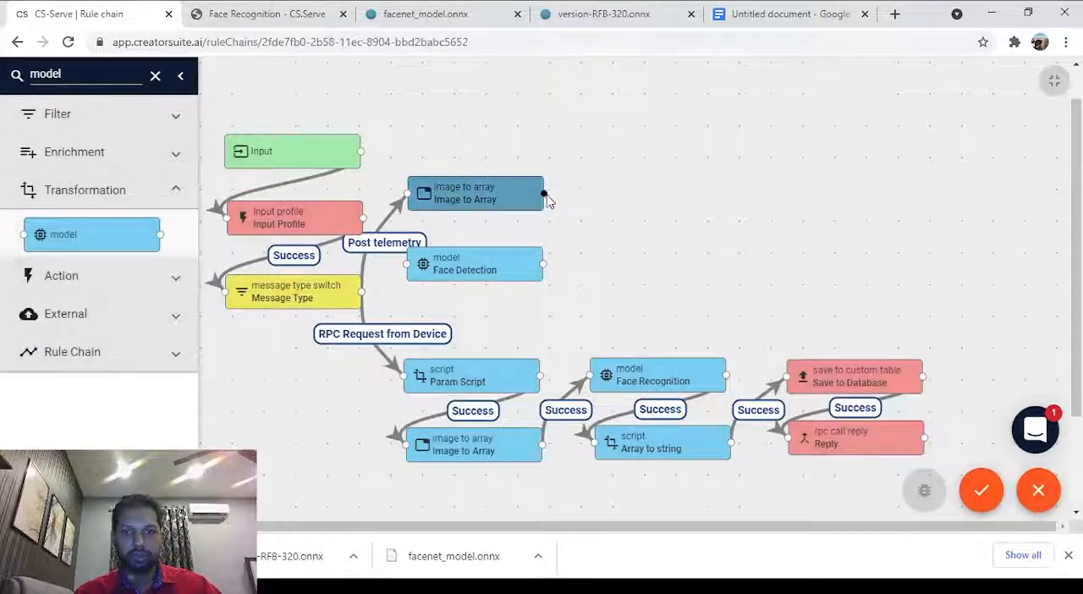
Link the upper Image to Array node to the Face Detection node with the Success label.
{"action": "left_click_drag", "start_coordinate": [543, 194], "coordinate": [409, 270]}
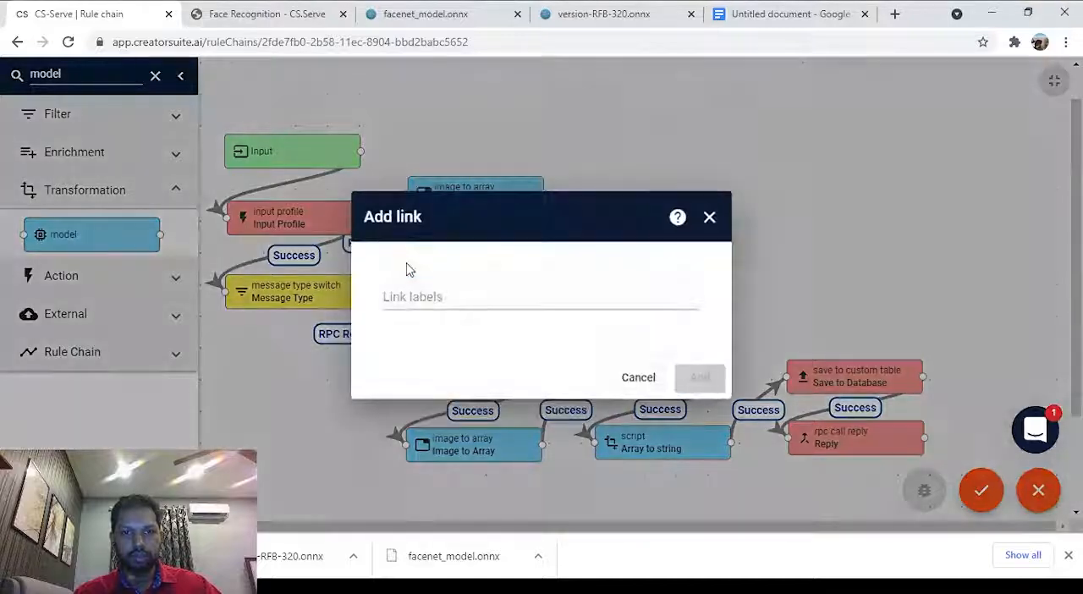
{"action": "left_click", "coordinate": [438, 298]}
{"action": "left_click", "coordinate": [447, 316]}
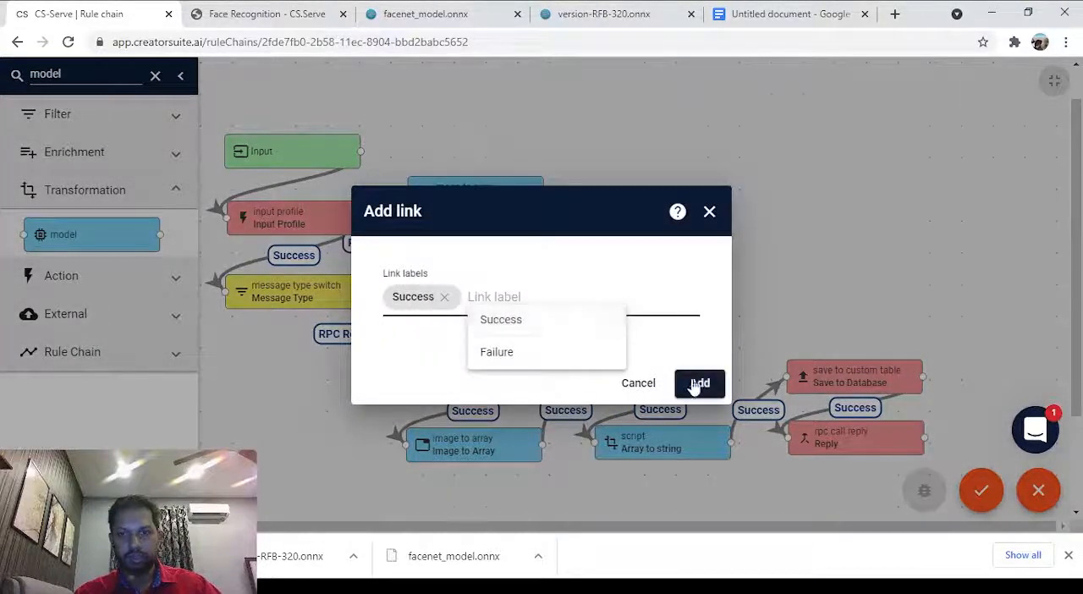
{"action": "left_click", "coordinate": [700, 383]}
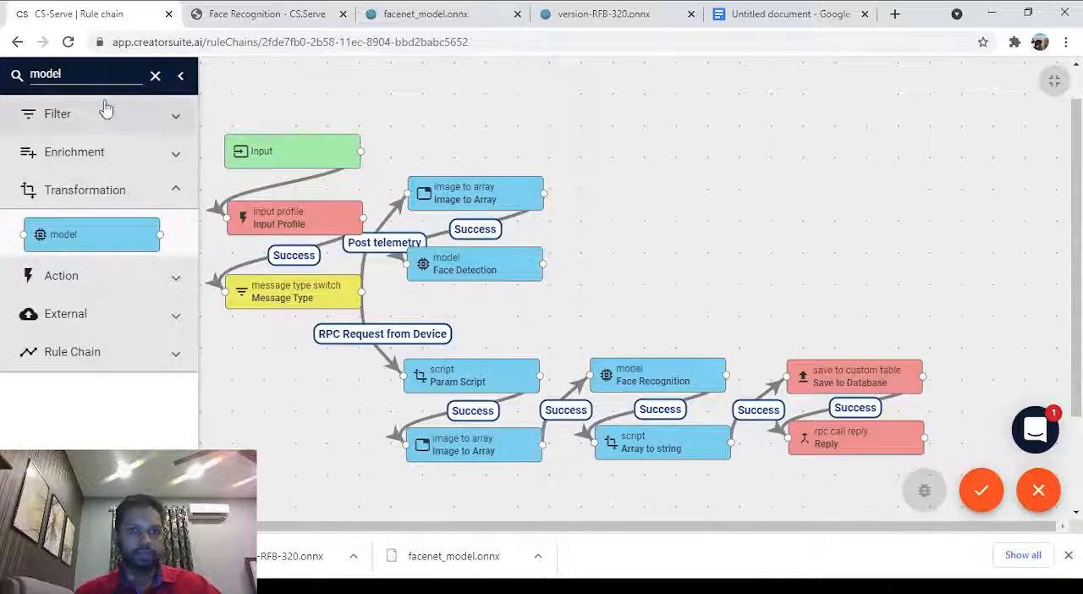
Find the script transformation node in the library and place it on the canvas beside the upper Image to Array node.
{"action": "double_click", "coordinate": [90, 73]}
{"action": "type", "text": "sc"}
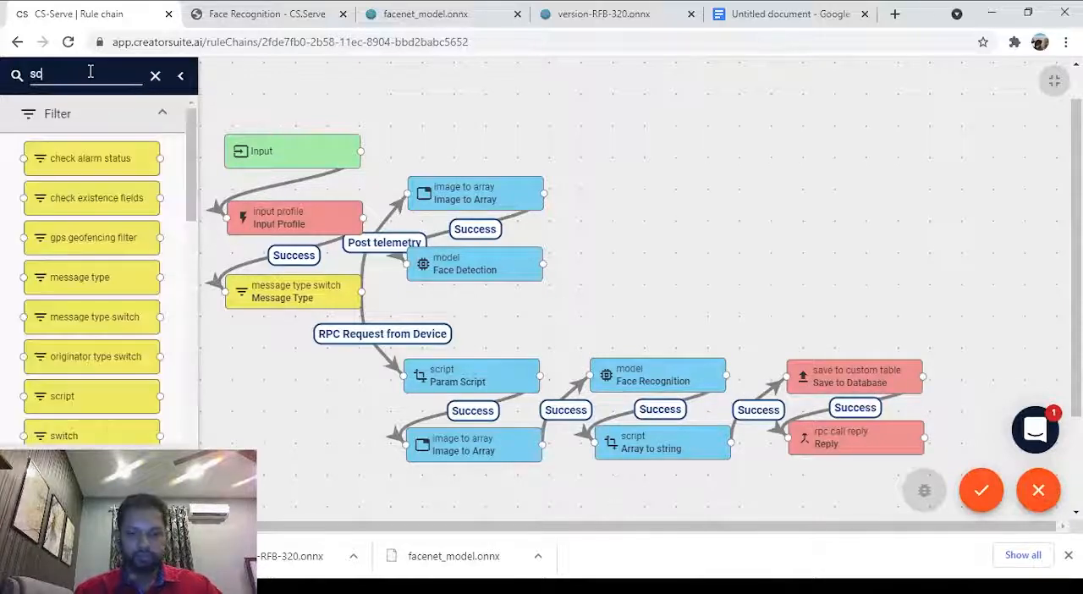
{"action": "type", "text": "ript"}
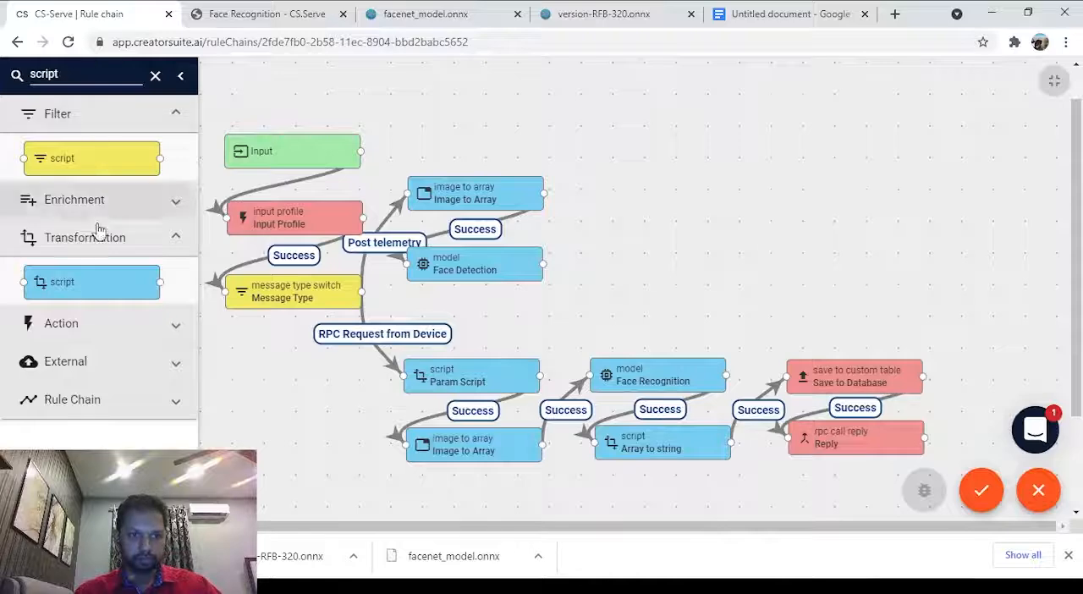
{"action": "left_click_drag", "start_coordinate": [85, 282], "coordinate": [675, 209]}
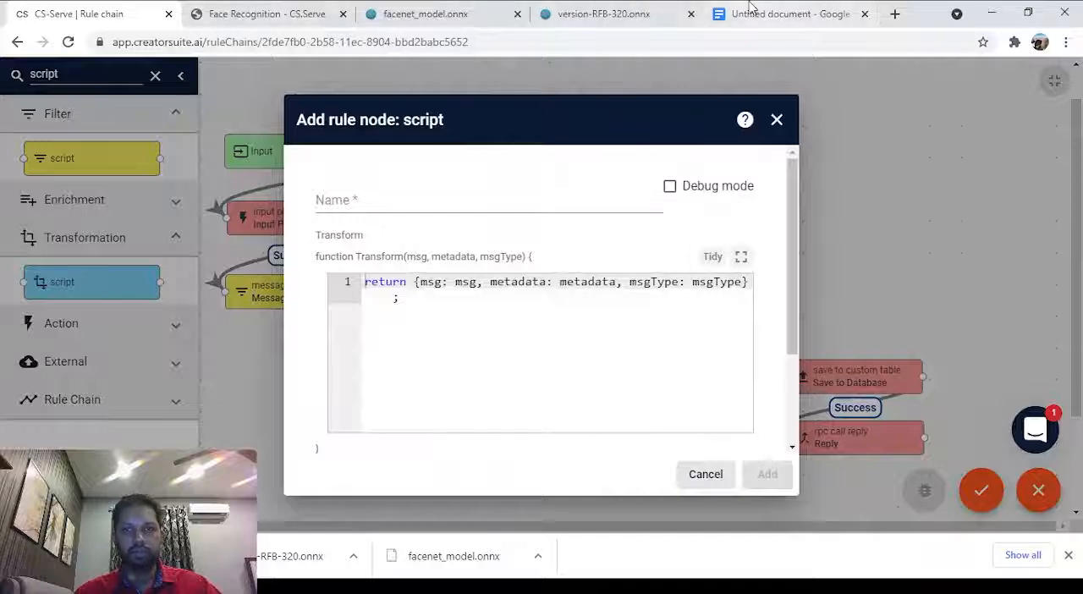
Copy the select bounding box script from Operation 2 of the Face Recognition documentation page.
{"action": "left_click", "coordinate": [291, 8]}
{"action": "scroll", "coordinate": [412, 263], "scroll_direction": "up", "scroll_amount": 15}
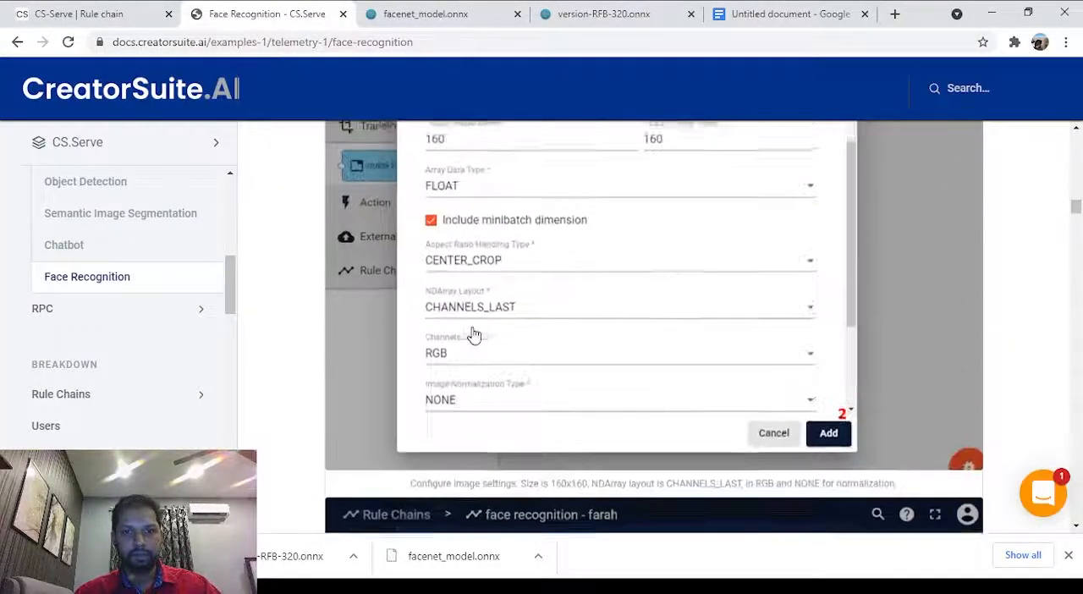
{"action": "scroll", "coordinate": [476, 333], "scroll_direction": "down", "scroll_amount": 1}
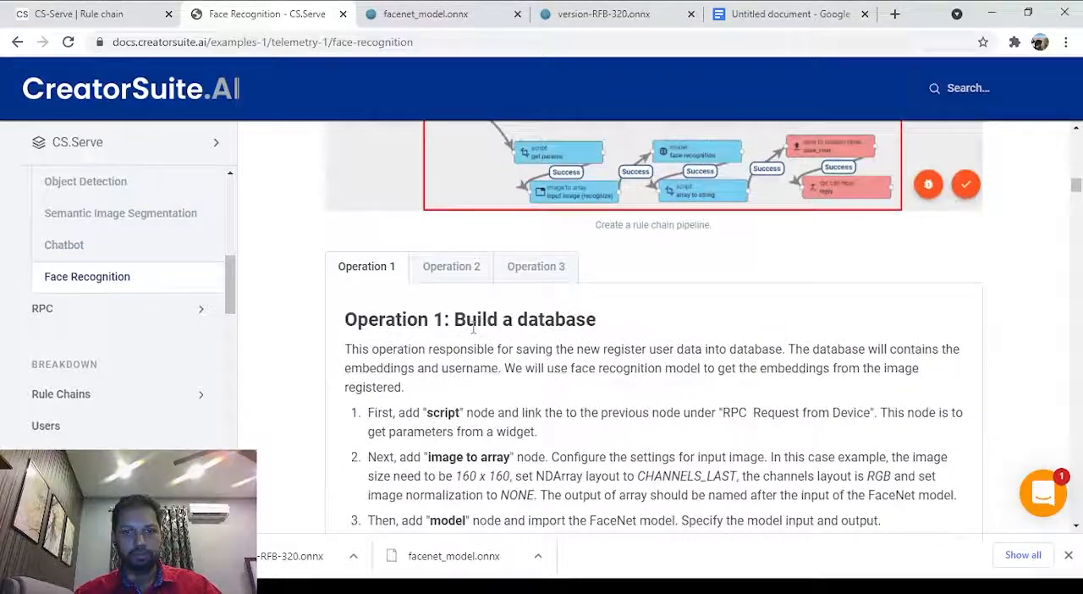
{"action": "left_click", "coordinate": [445, 265]}
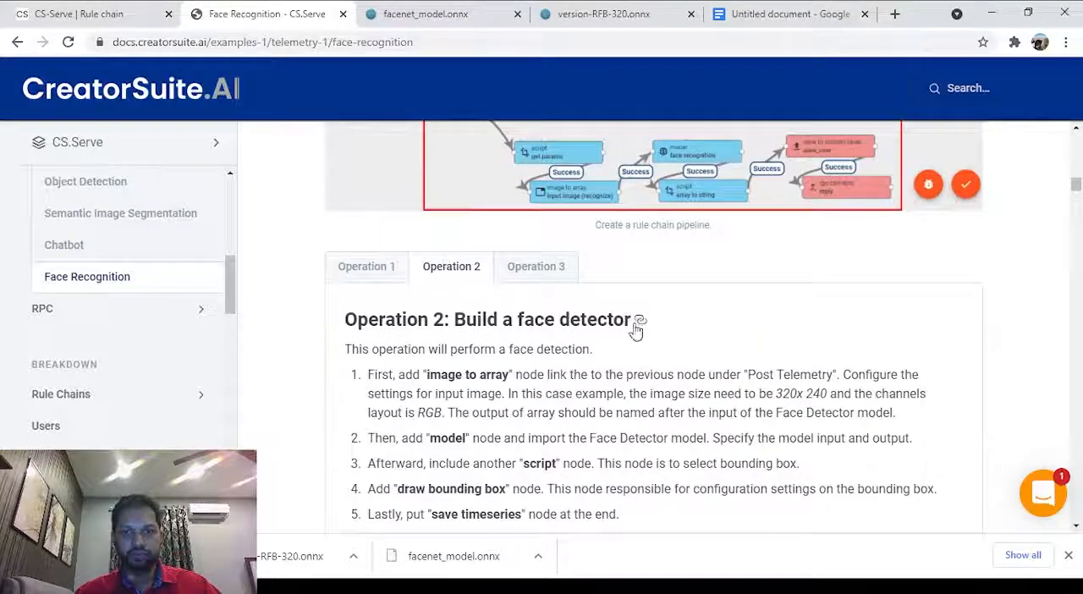
{"action": "scroll", "coordinate": [636, 331], "scroll_direction": "down", "scroll_amount": 10}
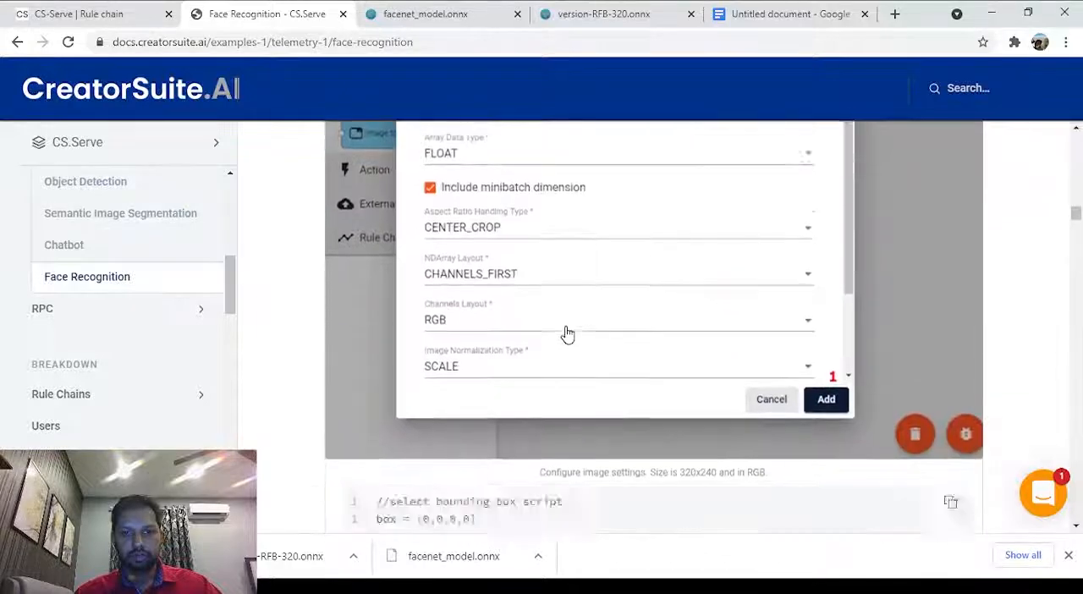
{"action": "scroll", "coordinate": [568, 334], "scroll_direction": "down", "scroll_amount": 4}
{"action": "scroll", "coordinate": [454, 217], "scroll_direction": "up", "scroll_amount": 1}
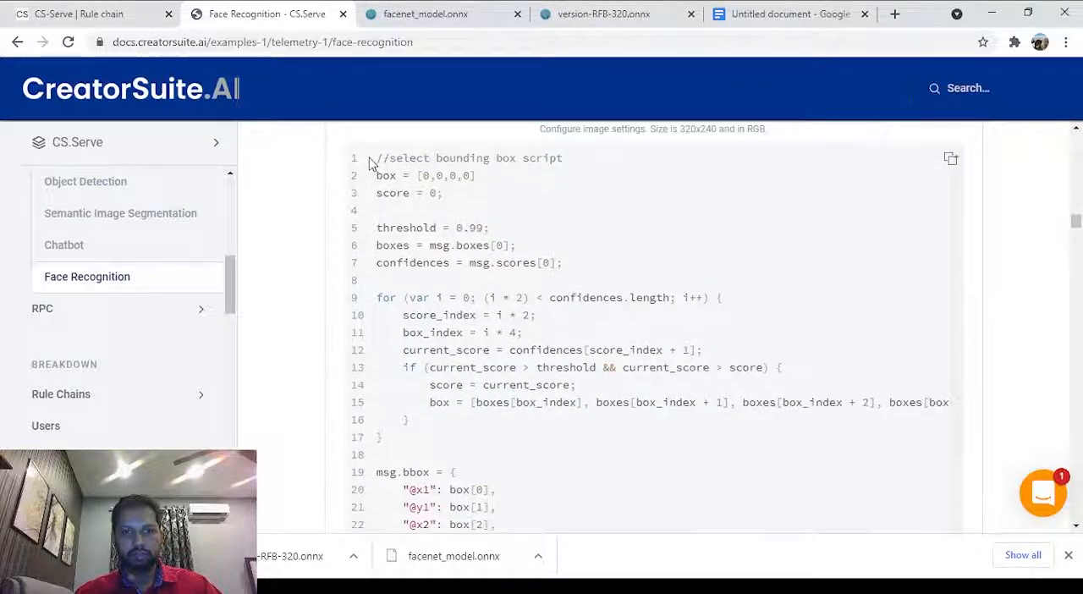
{"action": "left_click", "coordinate": [952, 159]}
Replace the script node's default Transform code with the copied select bounding box script.
{"action": "left_click", "coordinate": [81, 13]}
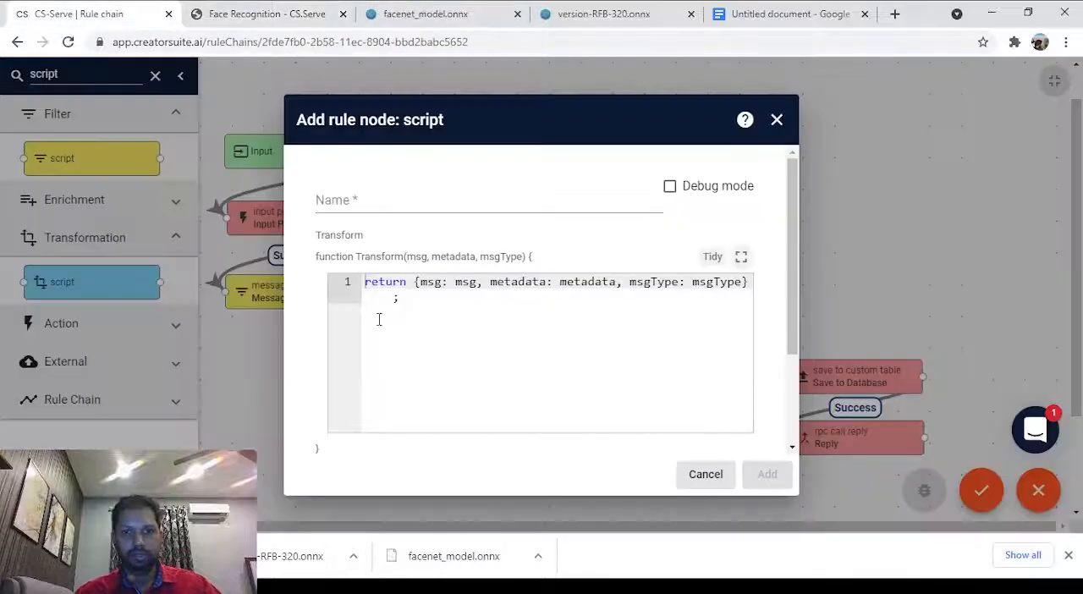
{"action": "key", "text": "ctrl+a"}
{"action": "key", "text": "ctrl+v"}
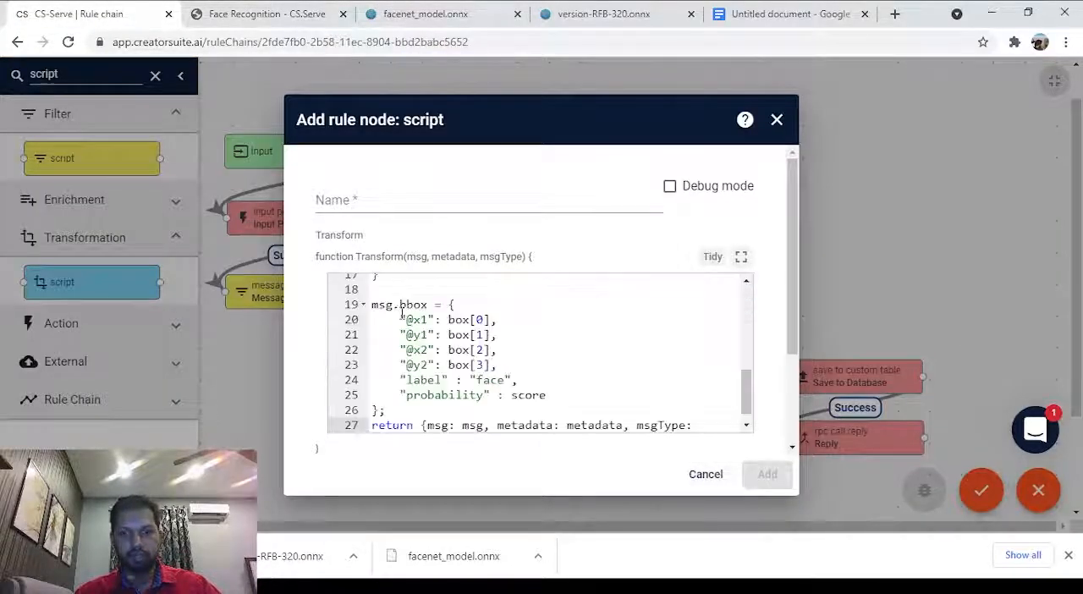
{"action": "scroll", "coordinate": [662, 354], "scroll_direction": "up", "scroll_amount": 4}
{"action": "scroll", "coordinate": [662, 354], "scroll_direction": "up", "scroll_amount": 2}
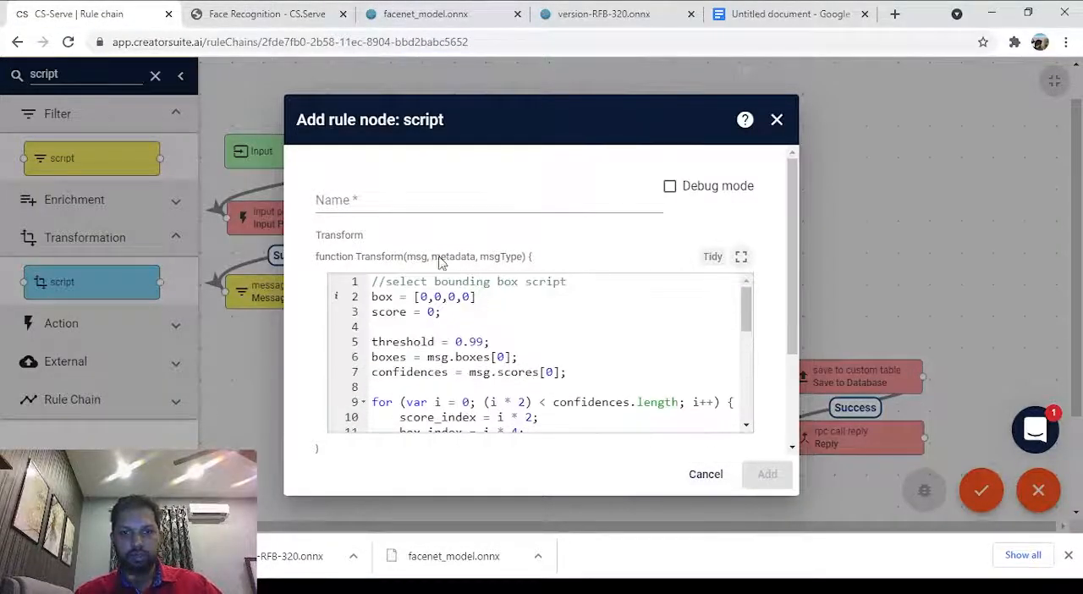
Name the script node select bounding box, reusing the wording of its first comment line, and add it to the rule chain.
{"action": "left_click_drag", "start_coordinate": [385, 281], "coordinate": [493, 285]}
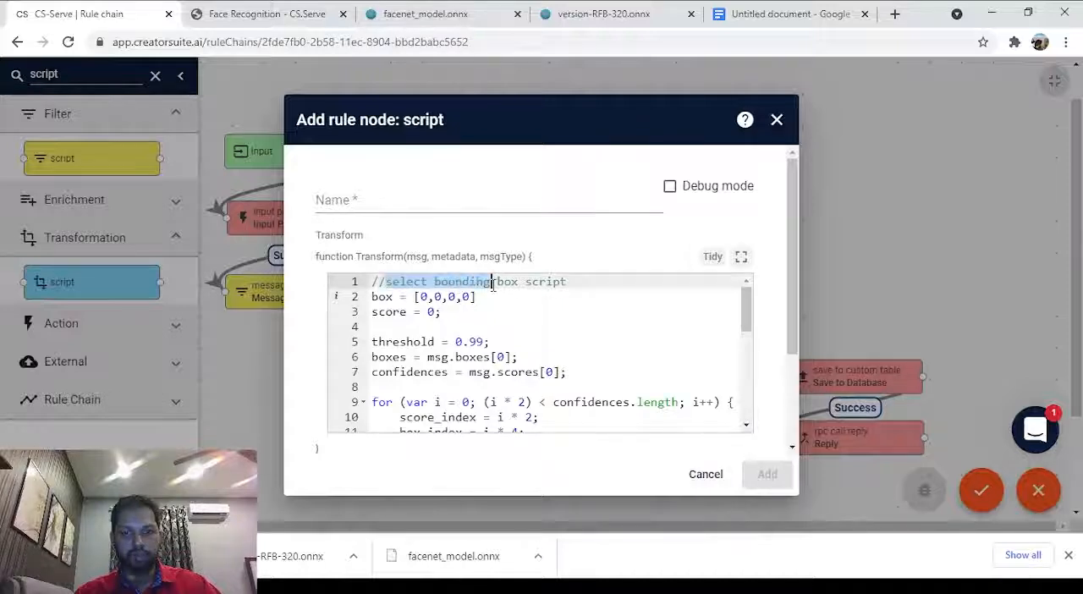
{"action": "left_click", "coordinate": [417, 203]}
{"action": "key", "text": "ctrl+v"}
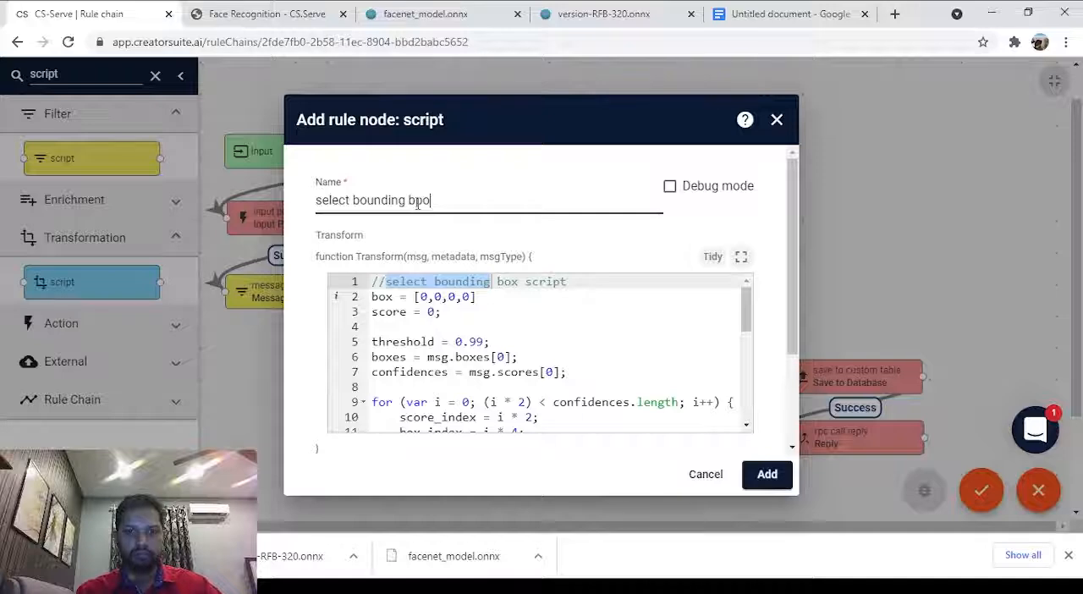
{"action": "left_click", "coordinate": [607, 329]}
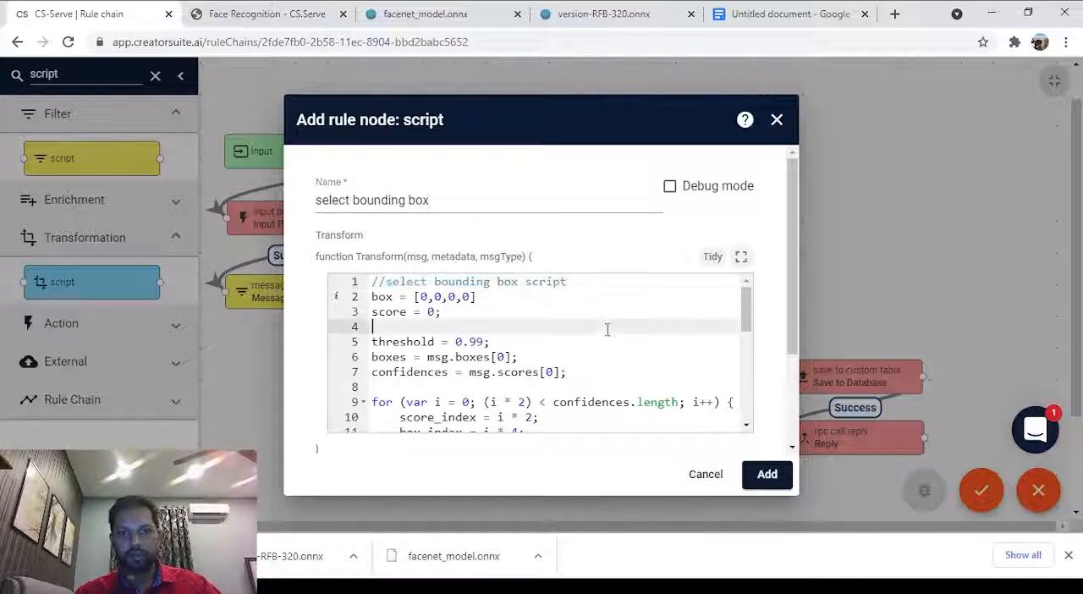
{"action": "left_click", "coordinate": [769, 477]}
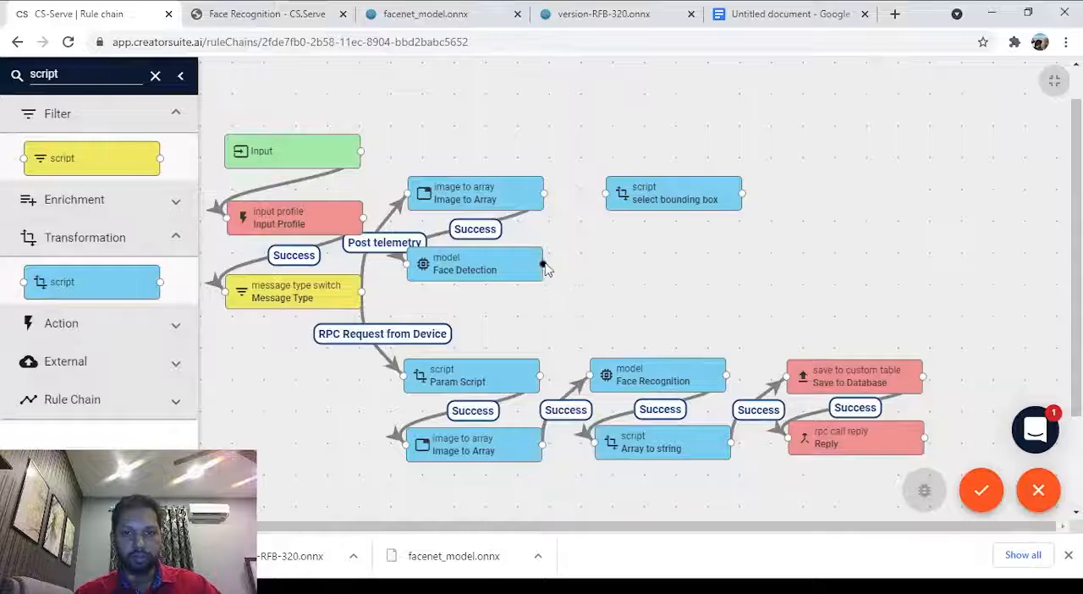
Link the Face Detection node to the select bounding box node with the Success label.
{"action": "left_click_drag", "start_coordinate": [546, 266], "coordinate": [603, 200]}
{"action": "left_click", "coordinate": [467, 296]}
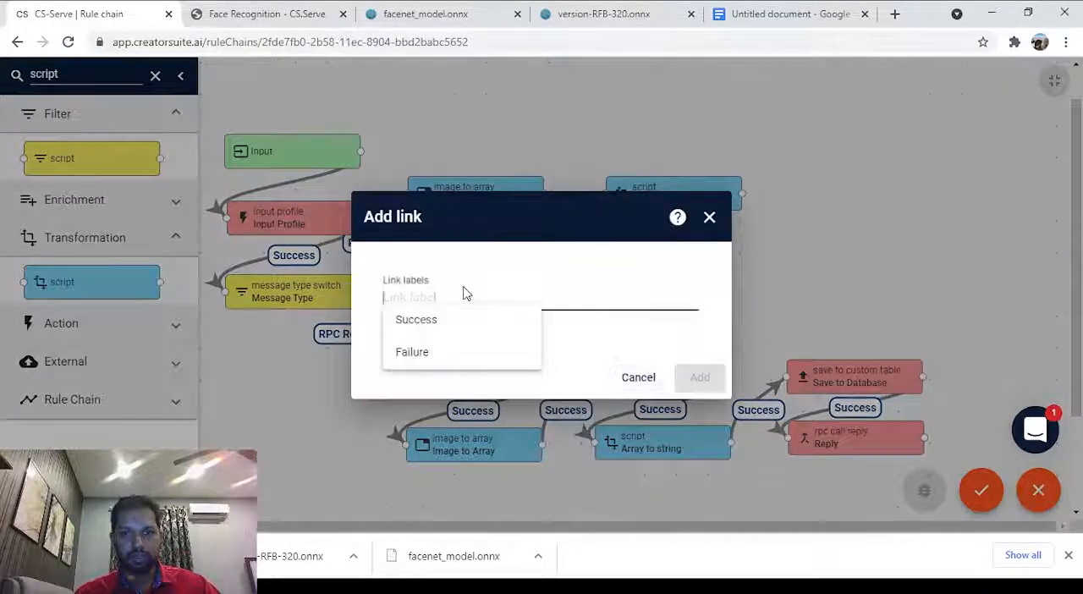
{"action": "left_click", "coordinate": [438, 333]}
{"action": "left_click", "coordinate": [707, 386]}
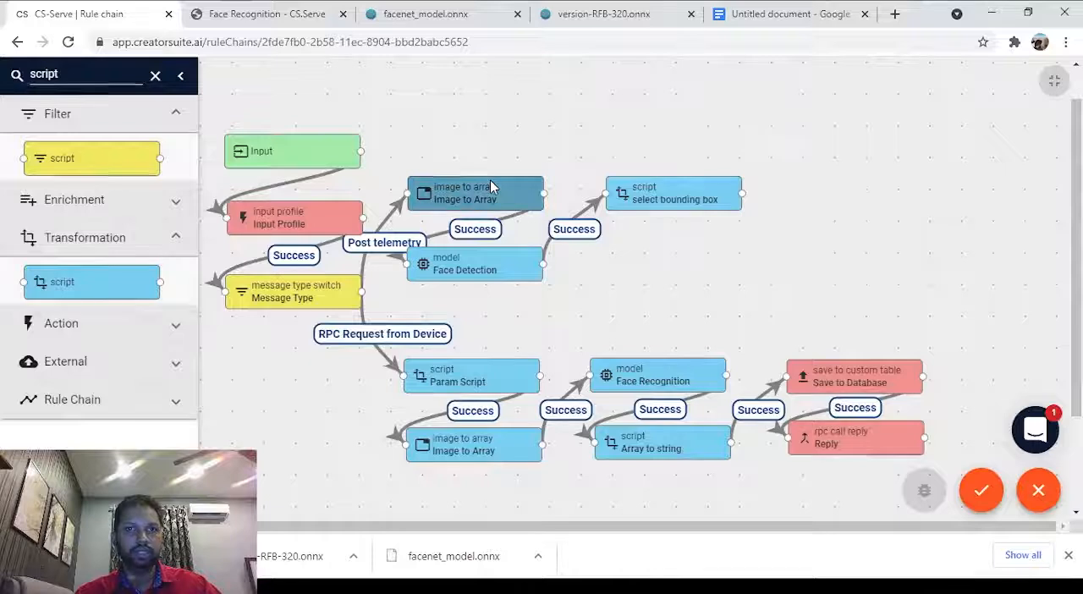
Find the draw bounding box node in the library, place it below the select bounding box node, and name it Draw BB.
{"action": "double_click", "coordinate": [91, 74]}
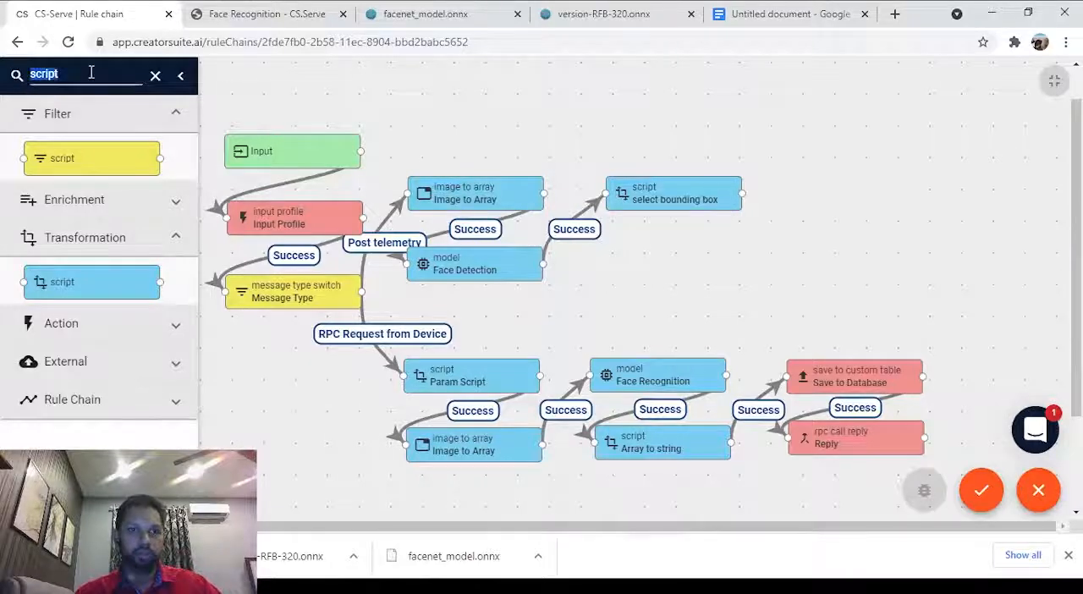
{"action": "type", "text": "draw"}
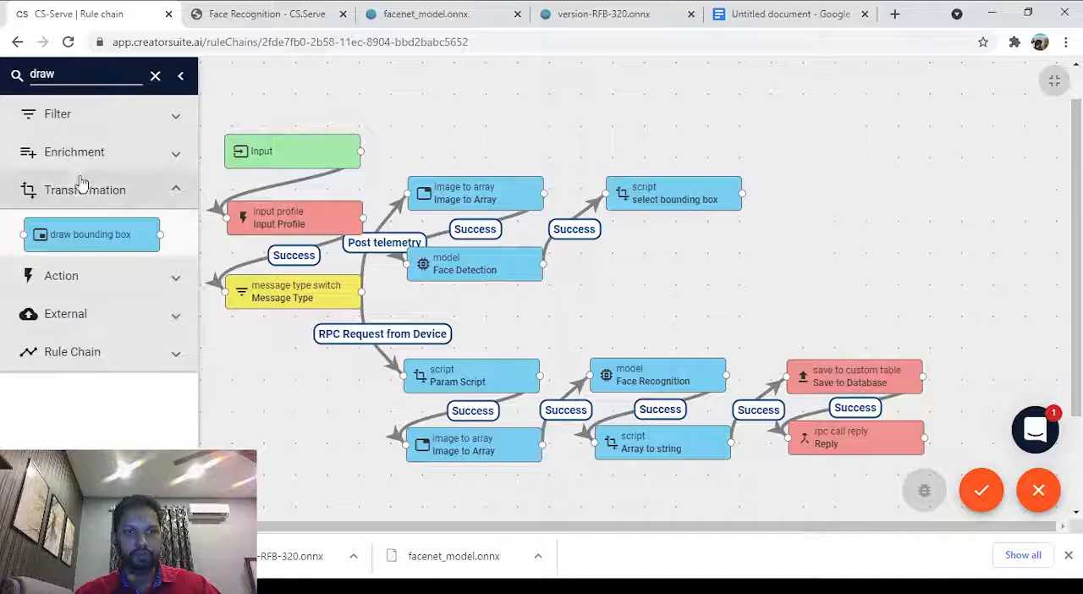
{"action": "mouse_move", "coordinate": [93, 234]}
{"action": "left_mouse_down"}
{"action": "mouse_move", "coordinate": [454, 254]}
{"action": "mouse_move", "coordinate": [633, 229]}
{"action": "mouse_move", "coordinate": [679, 259]}
{"action": "mouse_move", "coordinate": [670, 248]}
{"action": "left_mouse_up"}
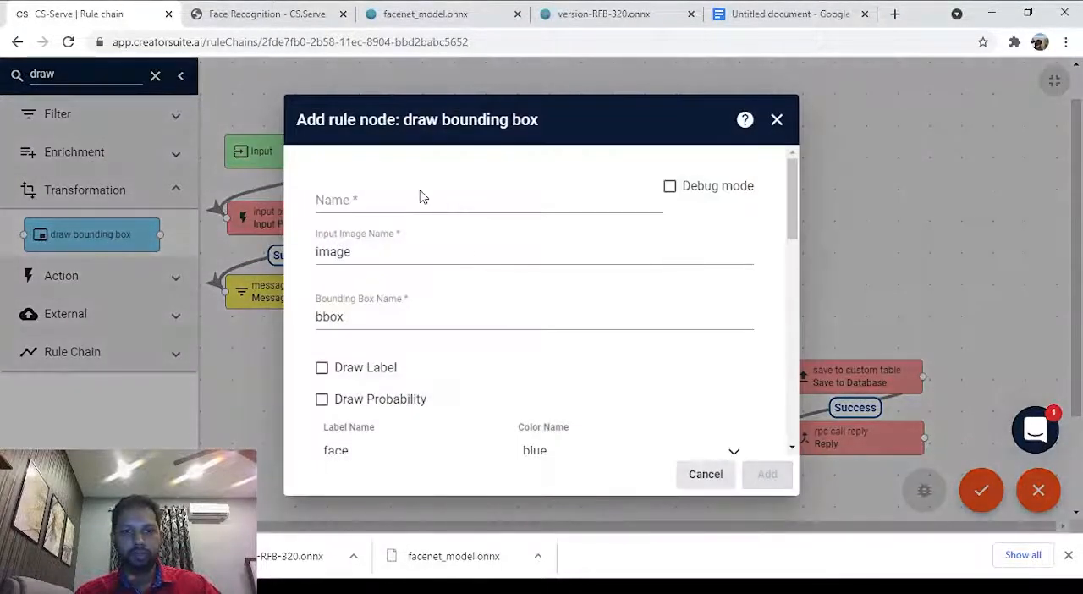
{"action": "left_click", "coordinate": [422, 195]}
{"action": "type", "text": "Draw BB"}
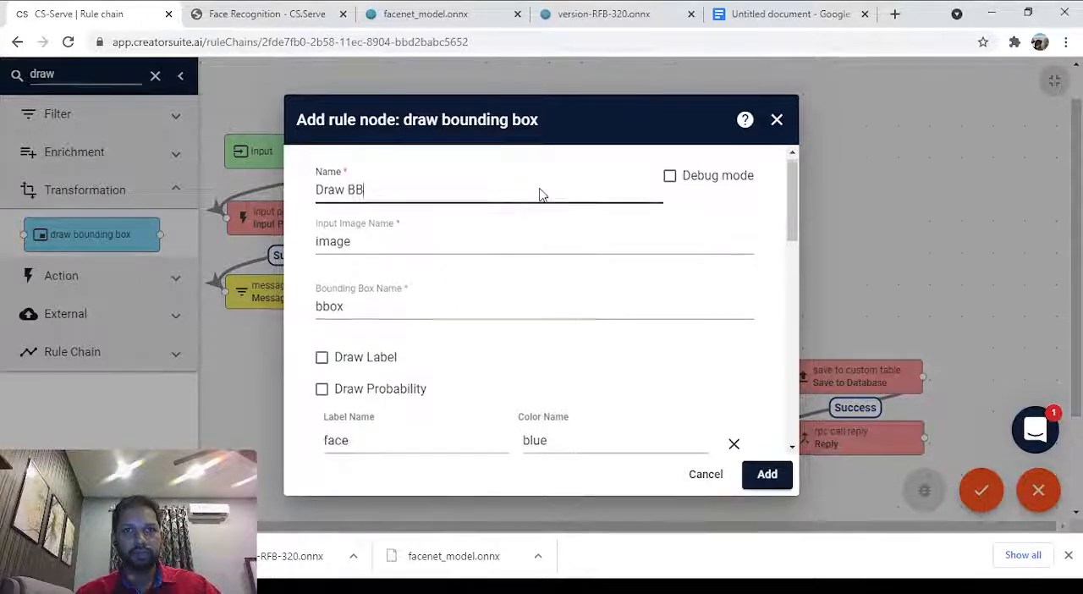
Review the Draw BB node's label and color settings, keep the defaults, and add the node to the rule chain.
{"action": "scroll", "coordinate": [540, 193], "scroll_direction": "down", "scroll_amount": 1}
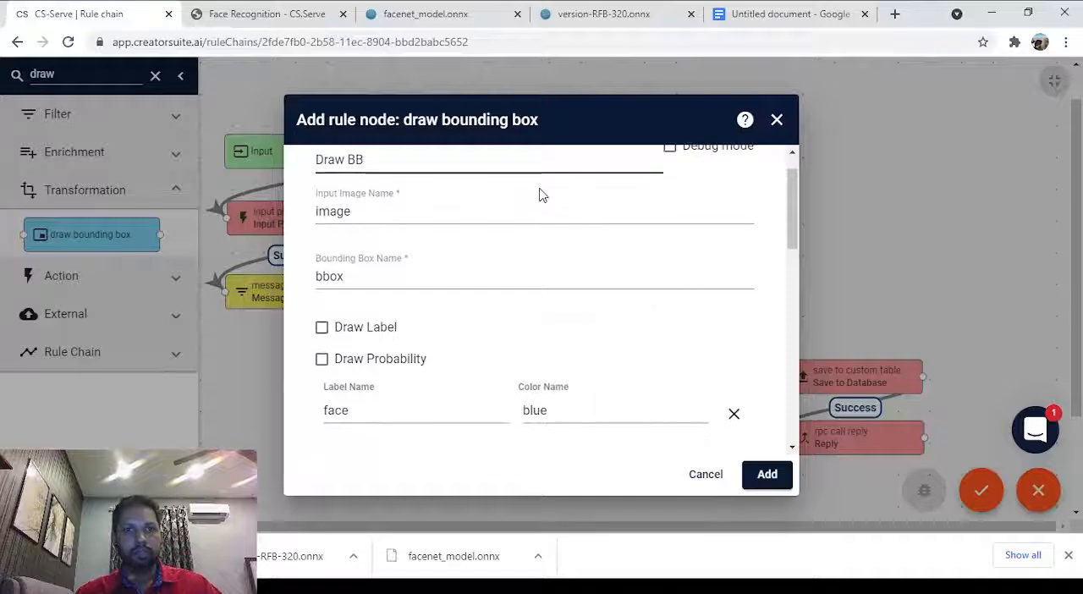
{"action": "scroll", "coordinate": [542, 194], "scroll_direction": "down", "scroll_amount": 1}
{"action": "scroll", "coordinate": [546, 236], "scroll_direction": "down", "scroll_amount": 5}
{"action": "scroll", "coordinate": [584, 263], "scroll_direction": "up", "scroll_amount": 4}
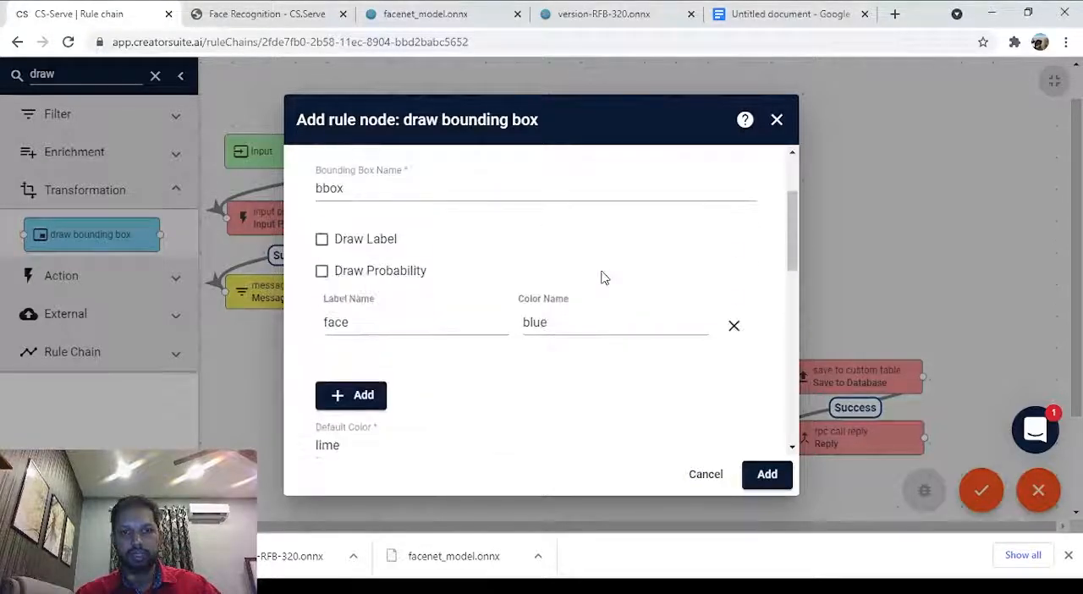
{"action": "left_click", "coordinate": [762, 478]}
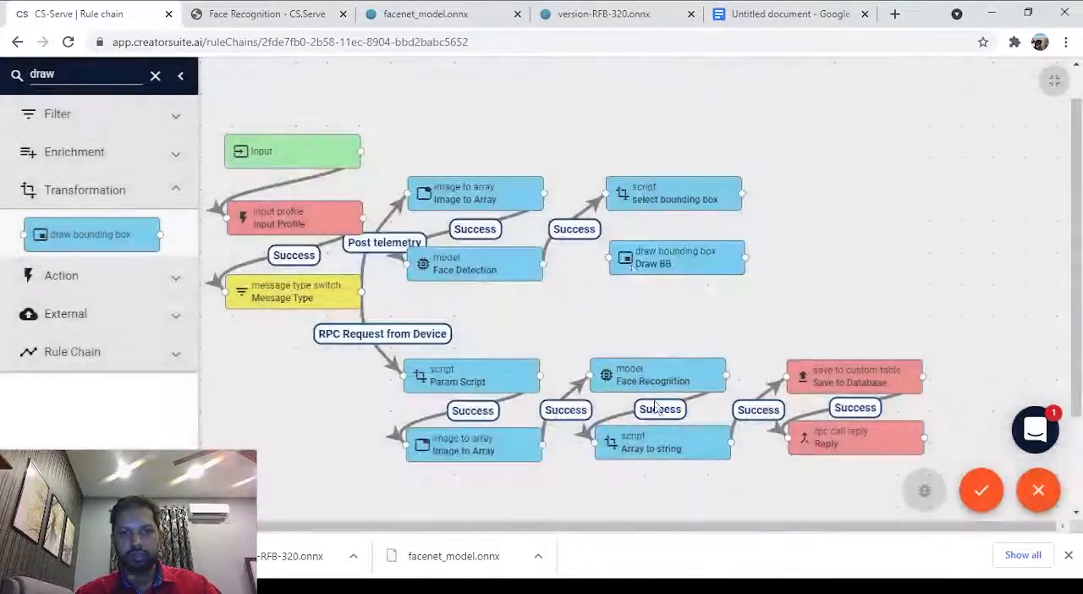
Link the select bounding box node to the Draw BB node with the Success label.
{"action": "right_click", "coordinate": [616, 253]}
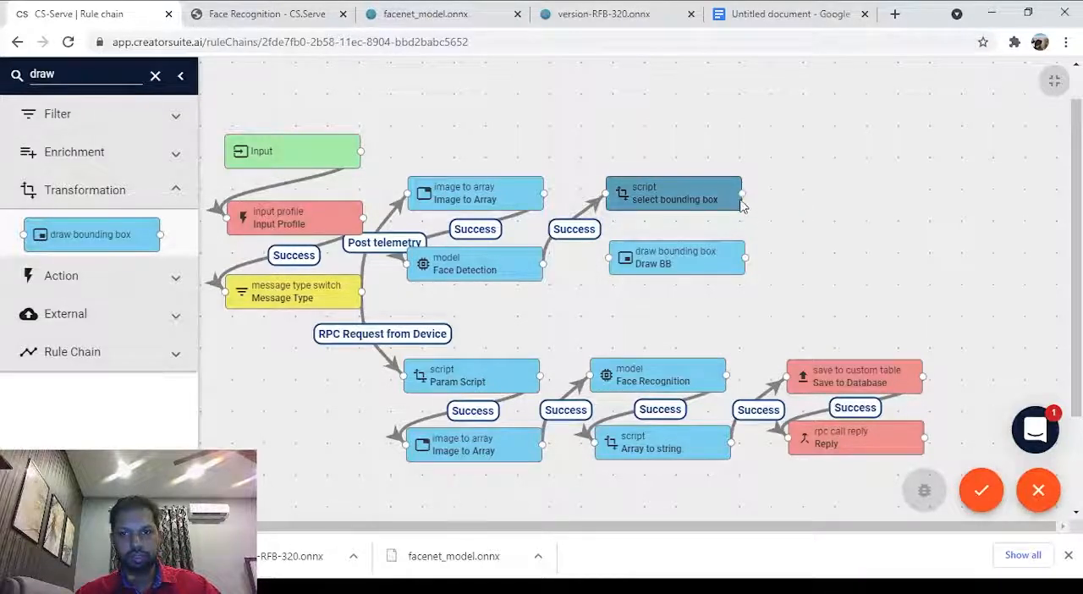
{"action": "left_click_drag", "start_coordinate": [742, 204], "coordinate": [625, 261]}
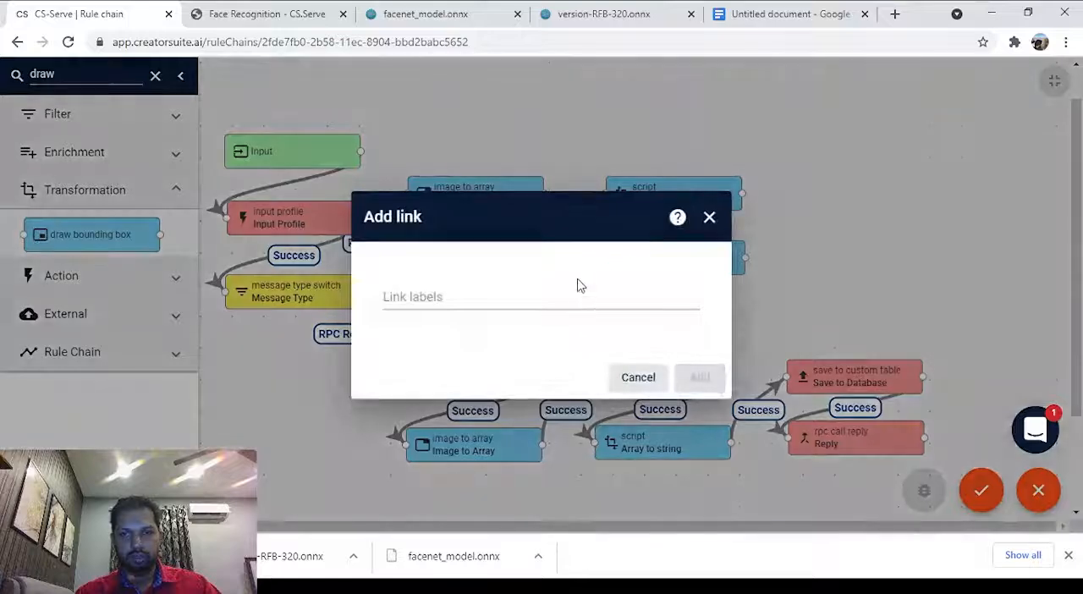
{"action": "left_click", "coordinate": [581, 296]}
{"action": "left_click", "coordinate": [499, 329]}
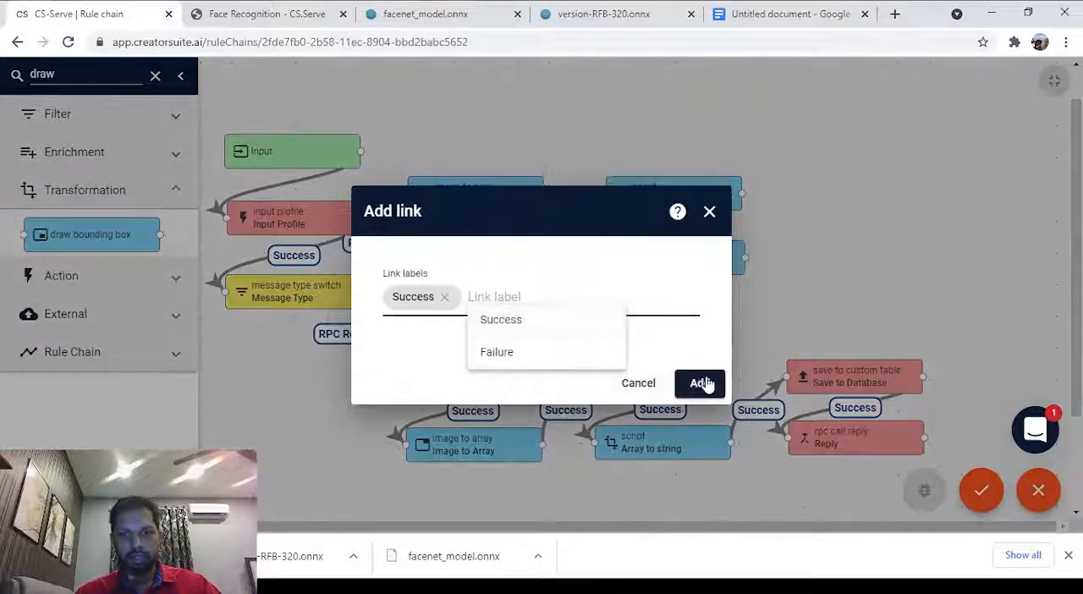
{"action": "left_click", "coordinate": [701, 384]}
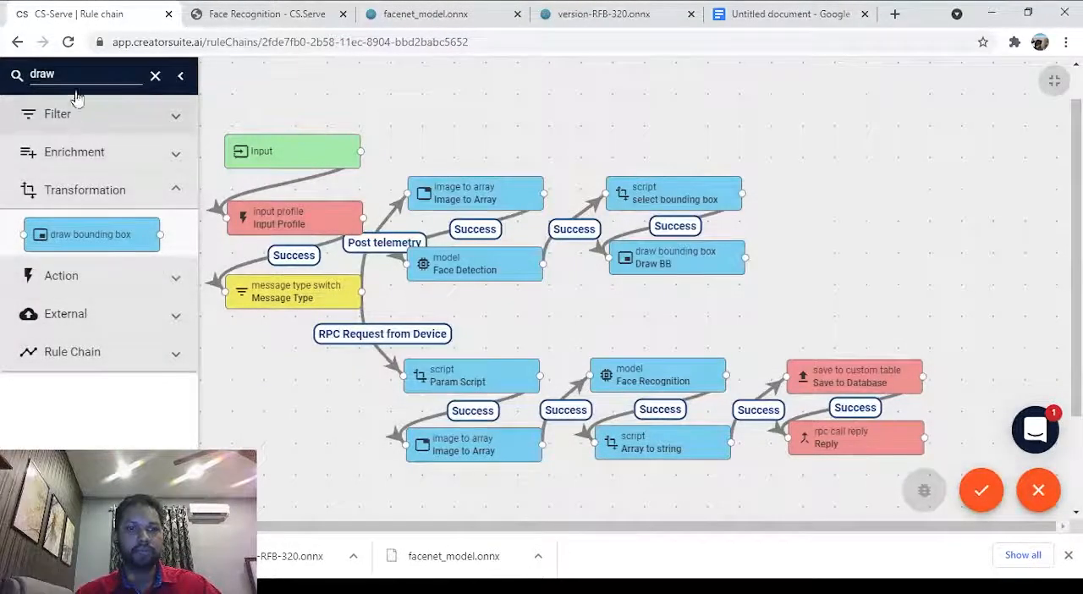
Find the save timeseries node in the library, place it above and beyond the select bounding box node, and add it with the name Result.
{"action": "double_click", "coordinate": [77, 72]}
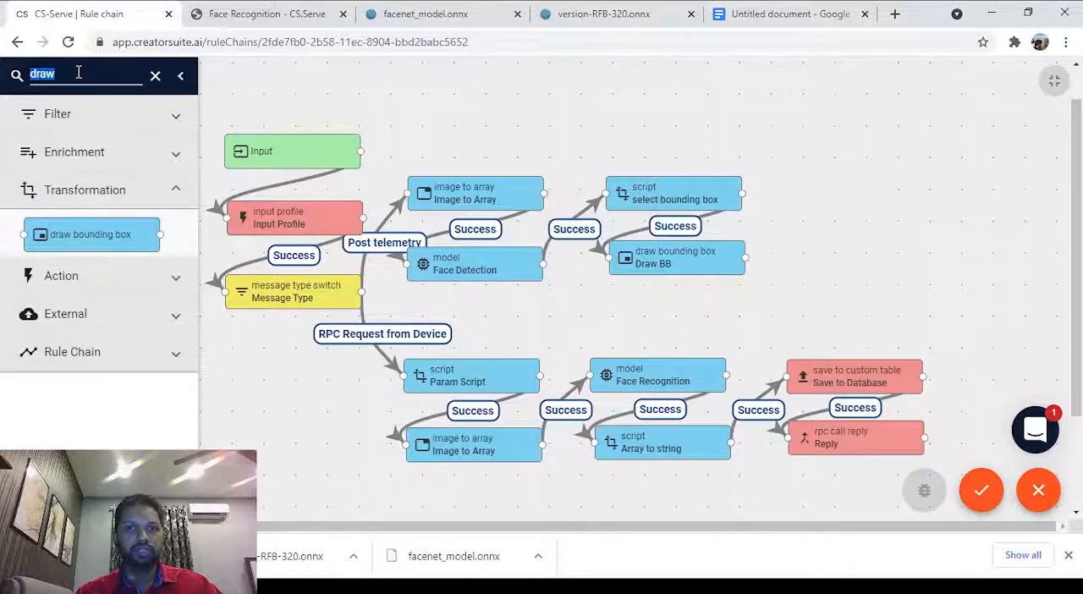
{"action": "type", "text": "save"}
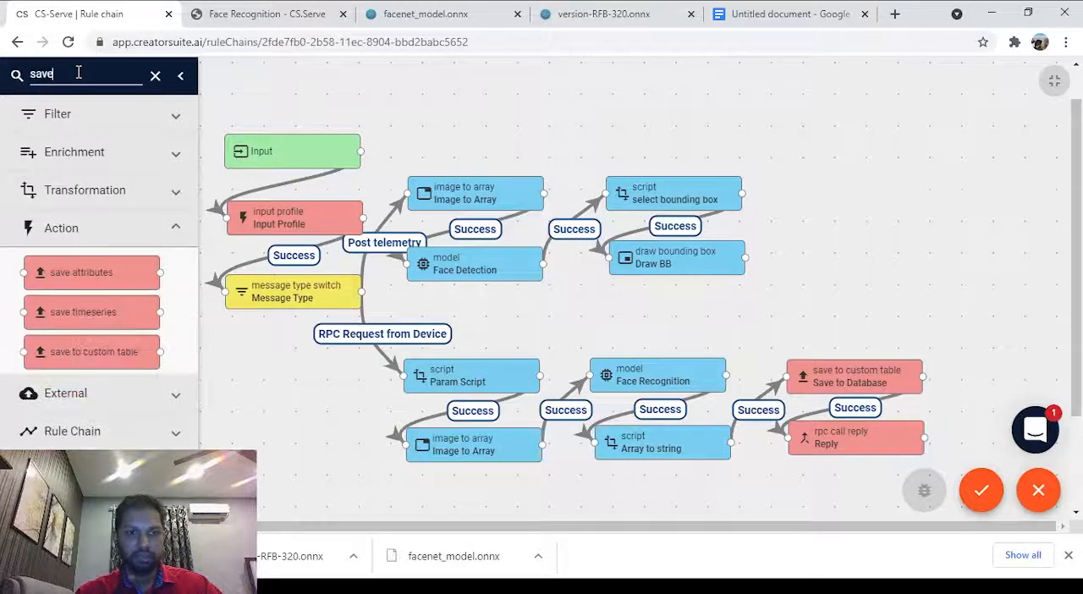
{"action": "left_click_drag", "start_coordinate": [95, 317], "coordinate": [914, 127]}
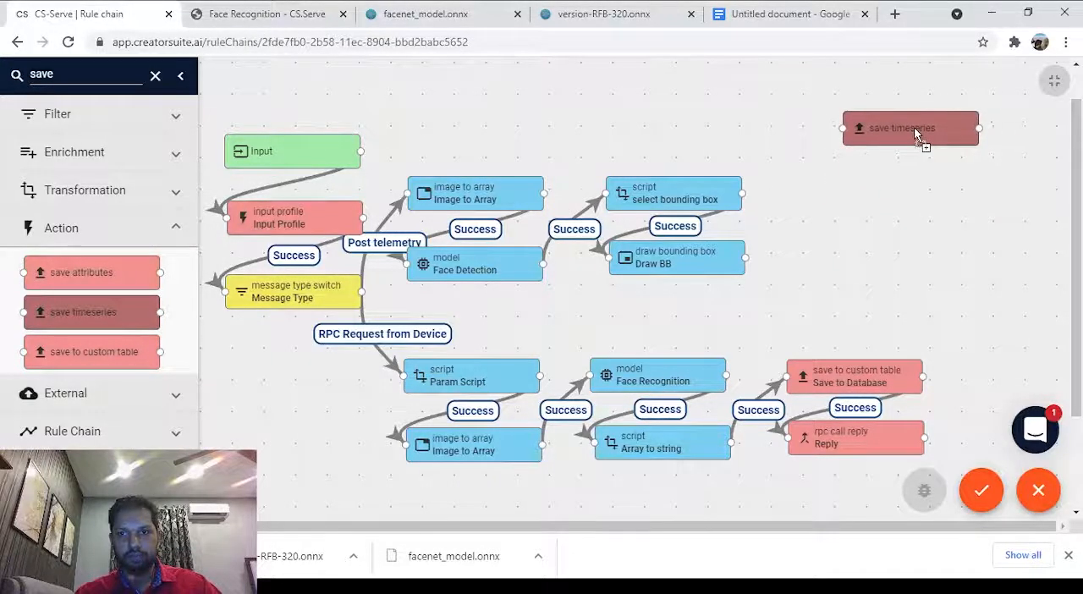
{"action": "left_click", "coordinate": [395, 235]}
{"action": "type", "text": "Save"}
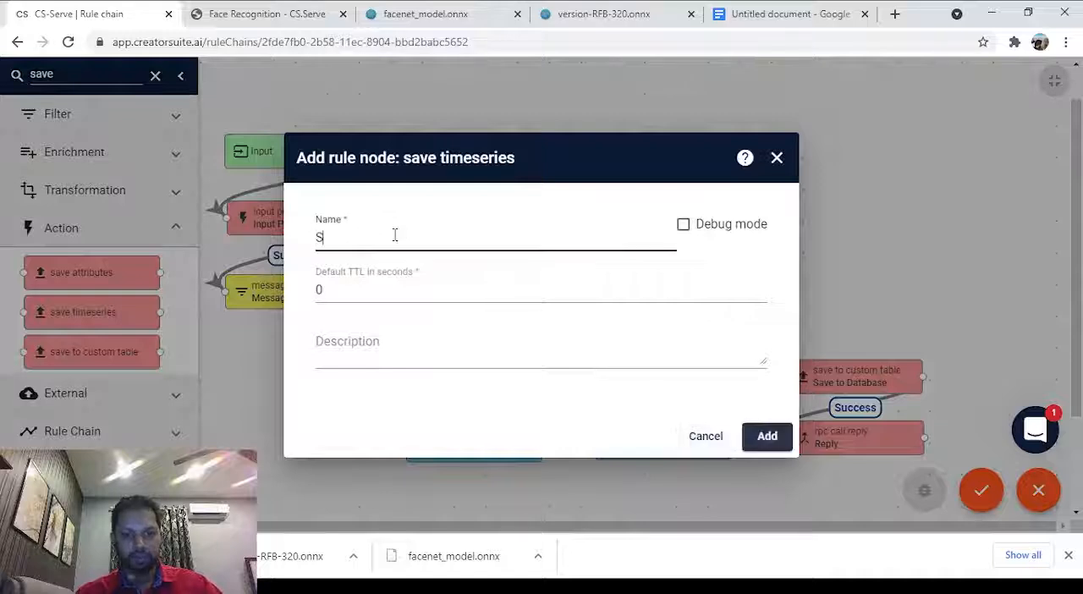
{"action": "key", "text": "BackSpace"}
{"action": "key", "text": "BackSpace"}
{"action": "key", "text": "BackSpace"}
{"action": "type", "text": "Result"}
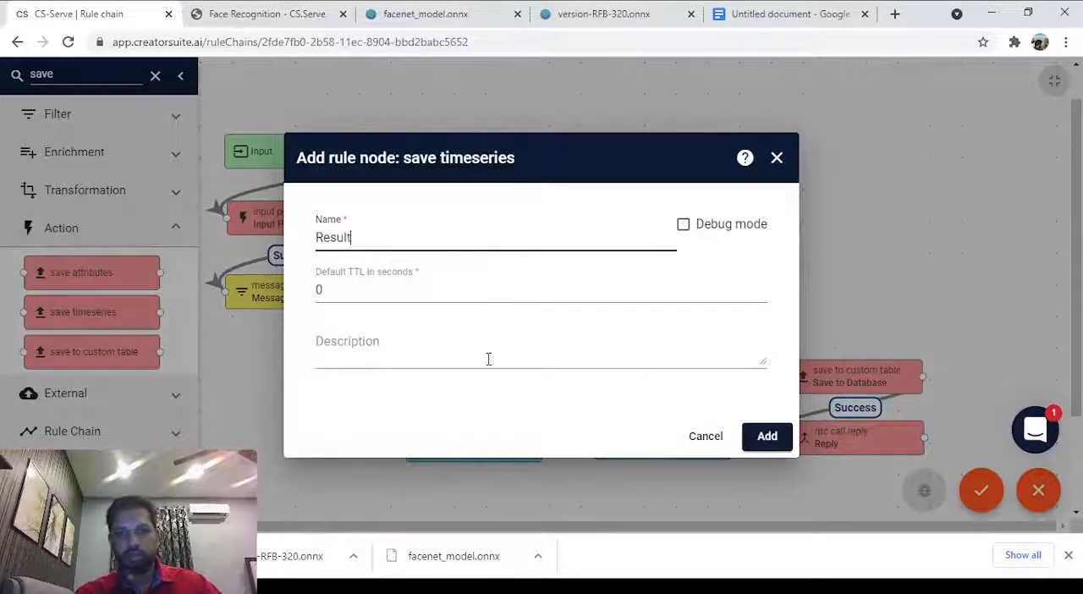
{"action": "left_click", "coordinate": [776, 441]}
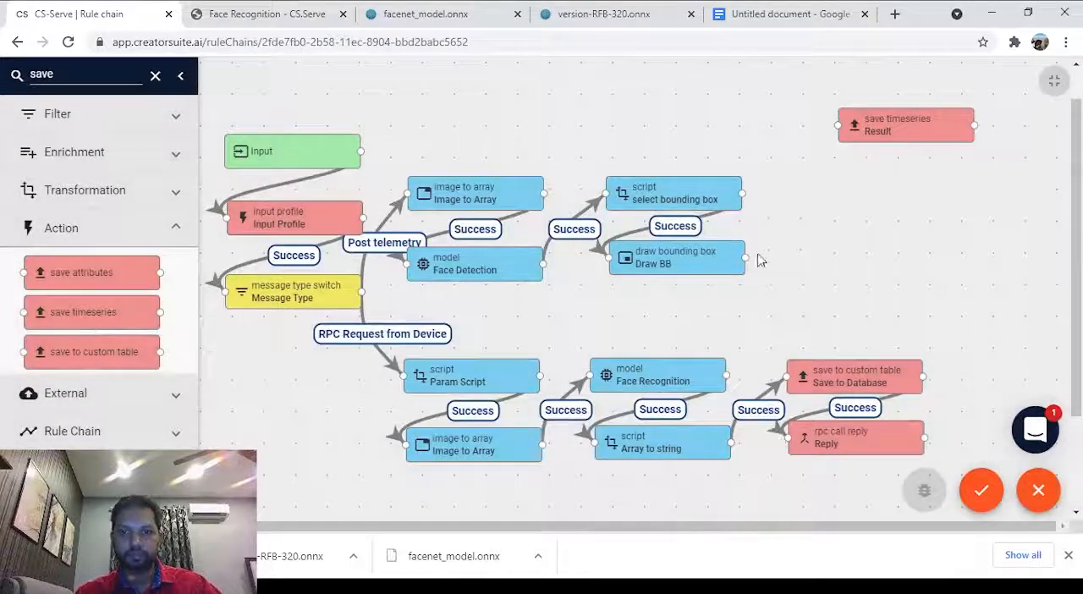
Link the Draw BB node to the Result node with the Success label.
{"action": "mouse_move", "coordinate": [745, 257]}
{"action": "left_mouse_down"}
{"action": "mouse_move", "coordinate": [817, 191]}
{"action": "mouse_move", "coordinate": [838, 129]}
{"action": "left_mouse_up"}
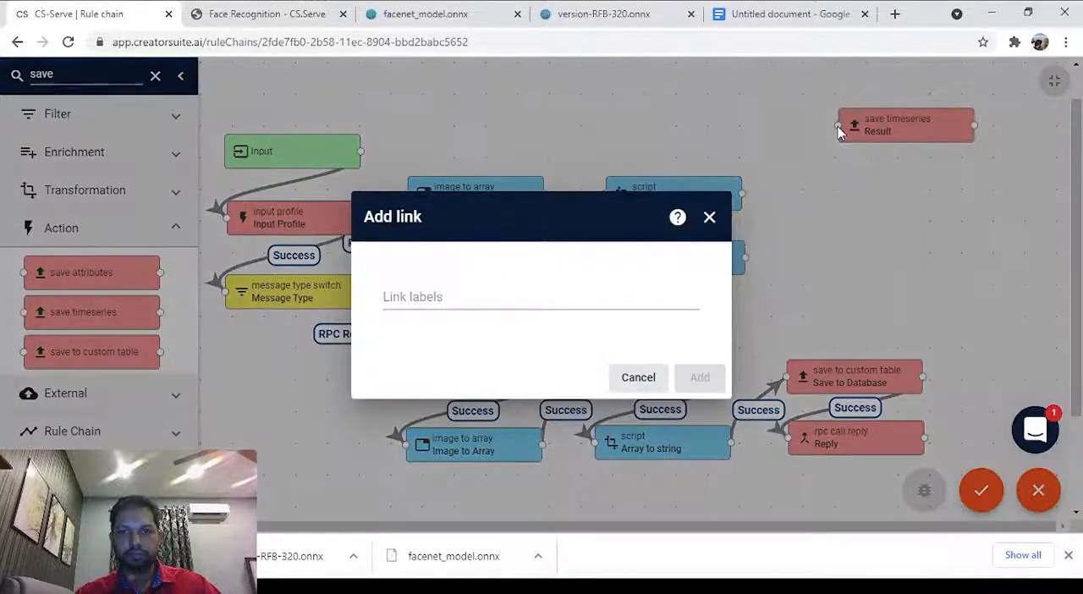
{"action": "left_click", "coordinate": [651, 296]}
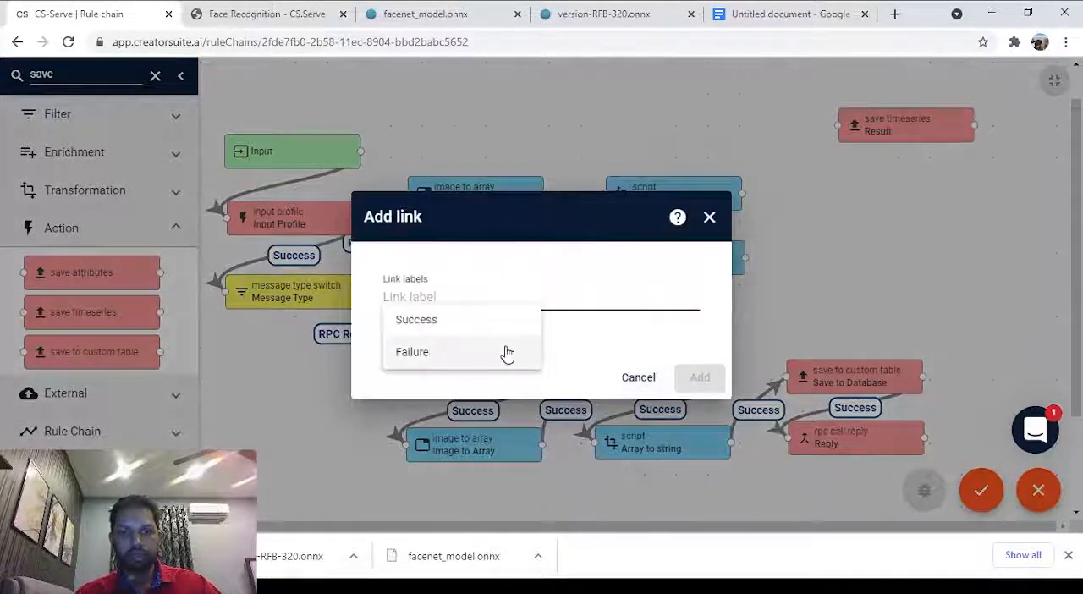
{"action": "left_click", "coordinate": [489, 325]}
{"action": "left_click", "coordinate": [700, 377]}
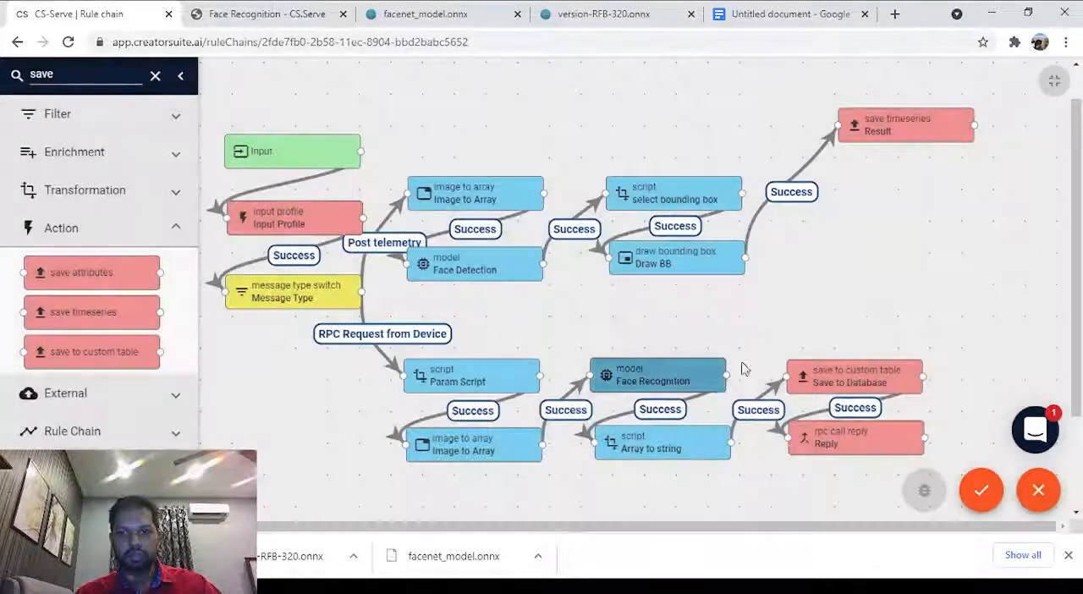
{"action": "scroll", "coordinate": [836, 335], "scroll_direction": "up", "scroll_amount": 1}
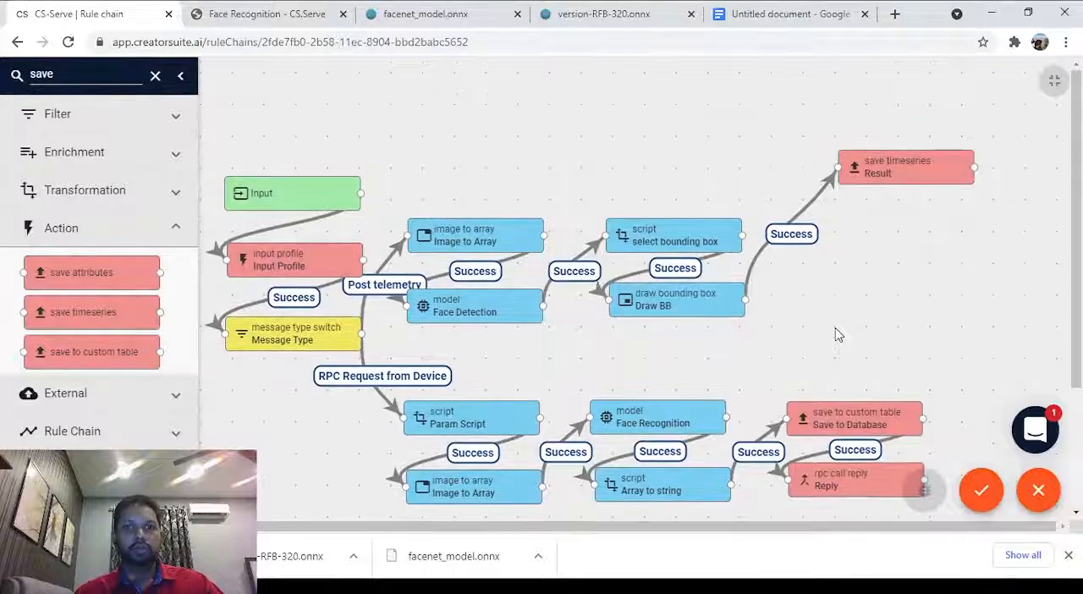
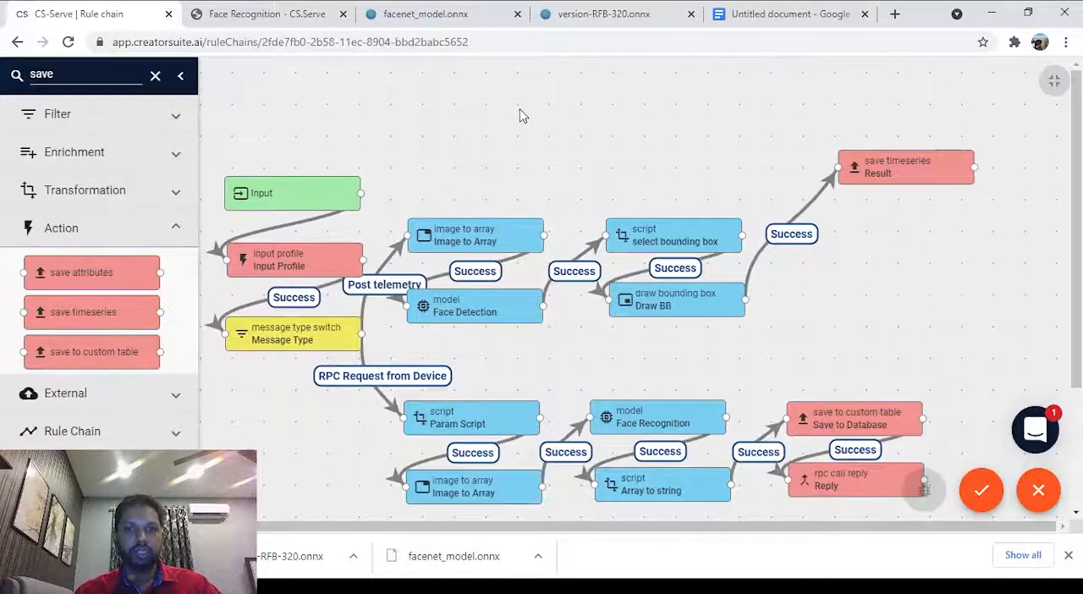
Copy the Image to Array node from the RPC branch and paste it above the existing Post telemetry branch.
{"action": "double_click", "coordinate": [116, 77]}
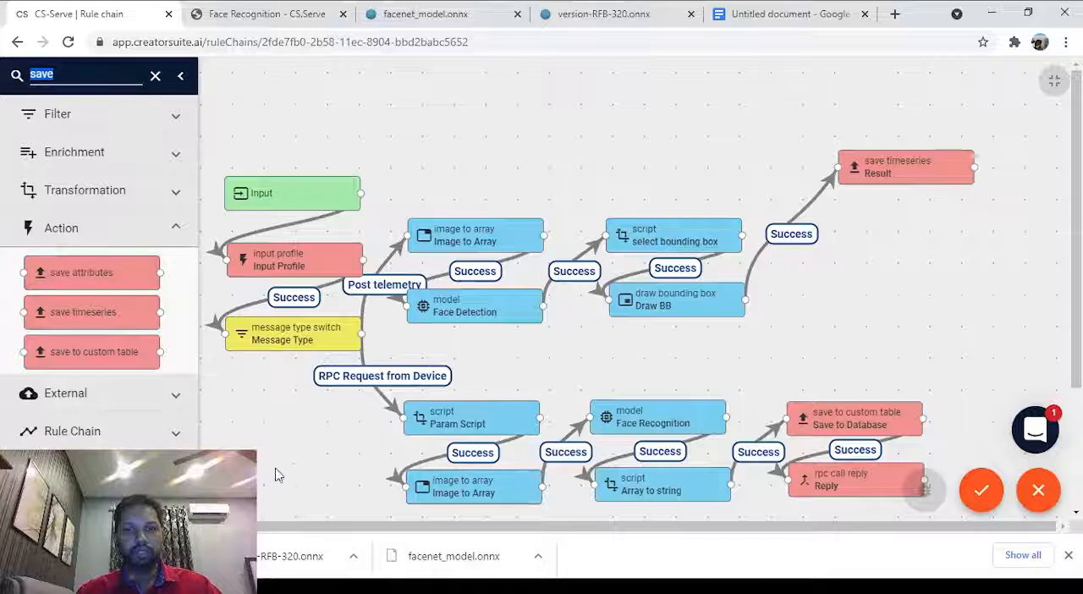
{"action": "left_click", "coordinate": [453, 488]}
{"action": "right_click", "coordinate": [444, 489]}
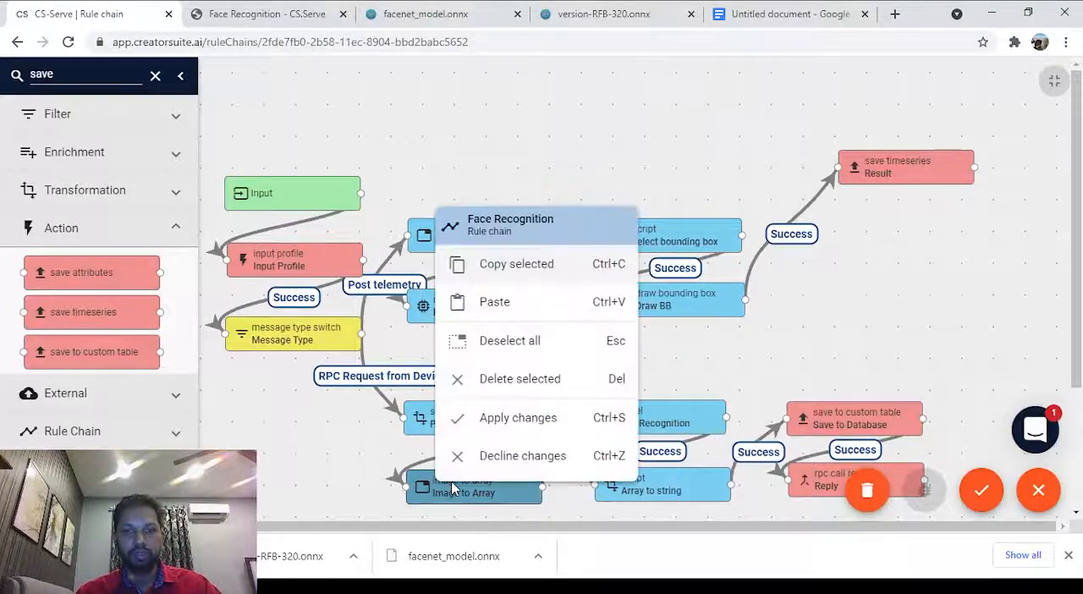
{"action": "left_click", "coordinate": [535, 267]}
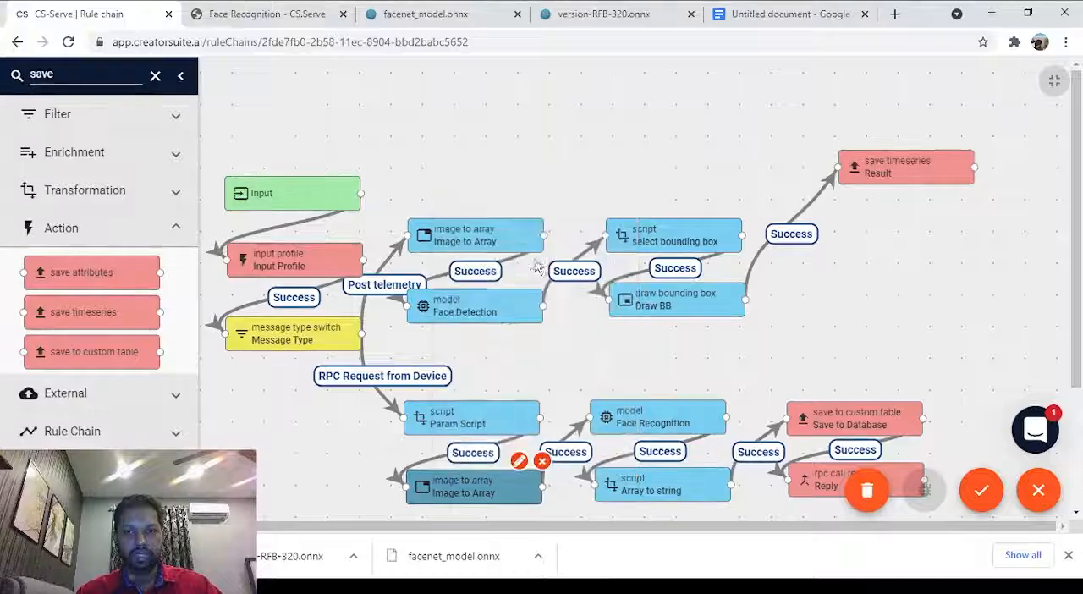
{"action": "right_click", "coordinate": [423, 104]}
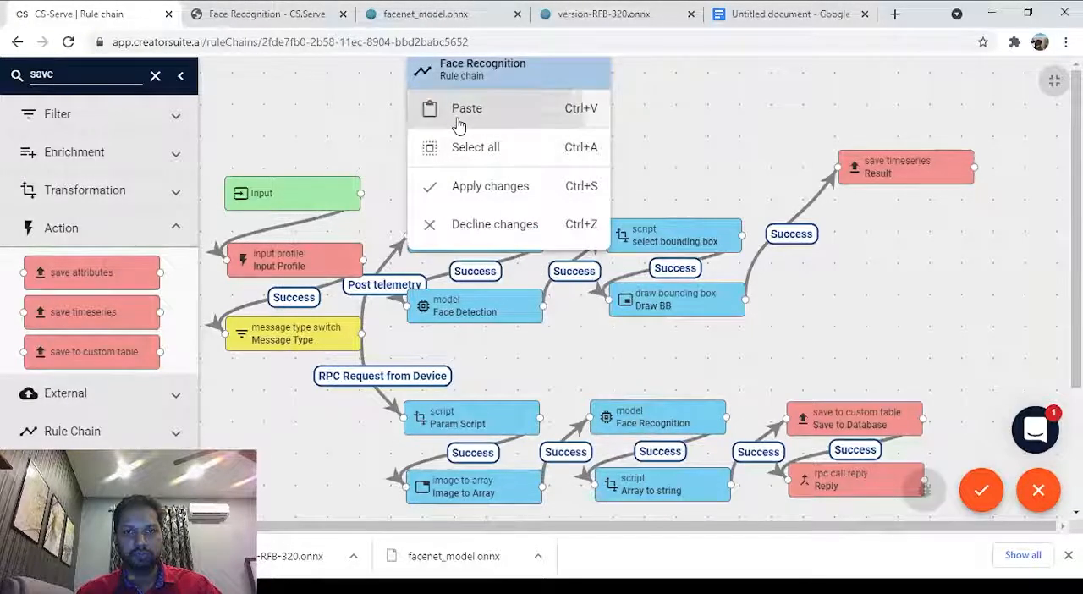
{"action": "left_click", "coordinate": [457, 123]}
{"action": "right_click", "coordinate": [475, 103]}
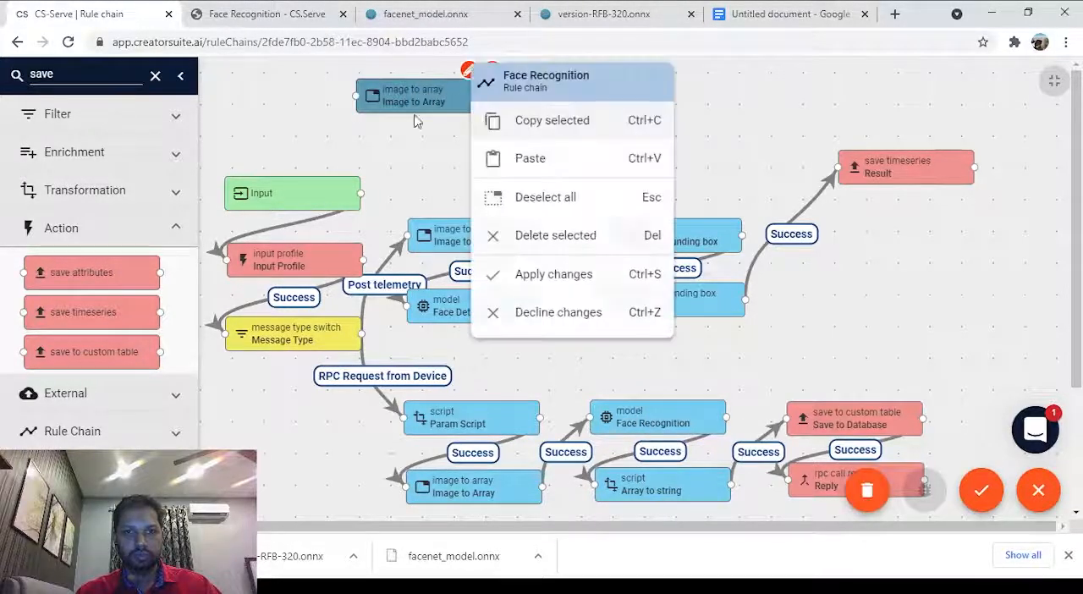
{"action": "left_click", "coordinate": [415, 116]}
{"action": "left_click_drag", "start_coordinate": [392, 101], "coordinate": [450, 101]}
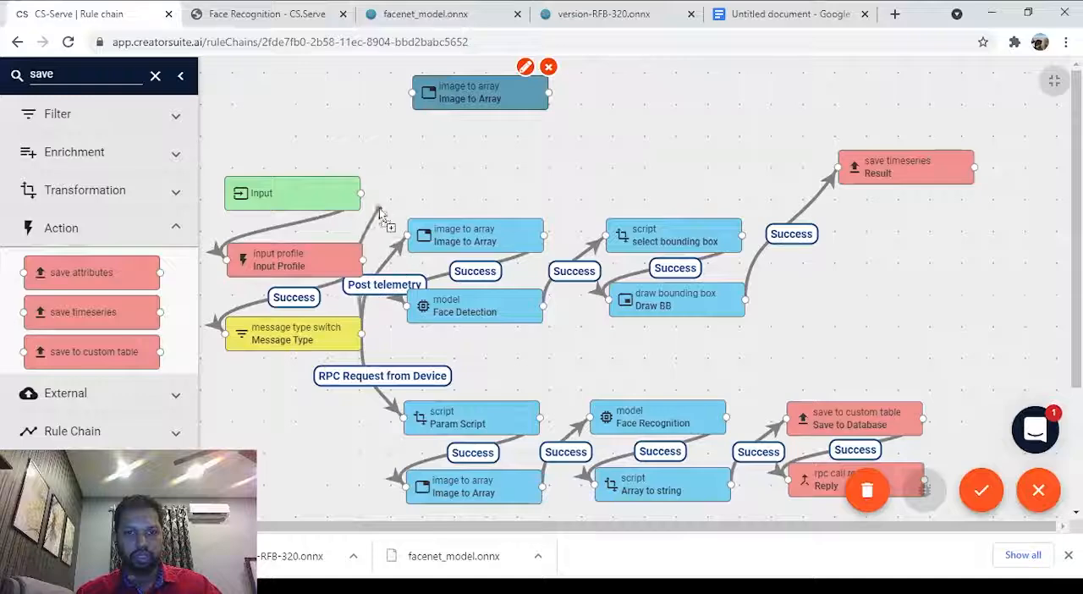
Link the Message Type switch to the pasted Image to Array node with the Post telemetry label.
{"action": "left_click_drag", "start_coordinate": [379, 208], "coordinate": [413, 93]}
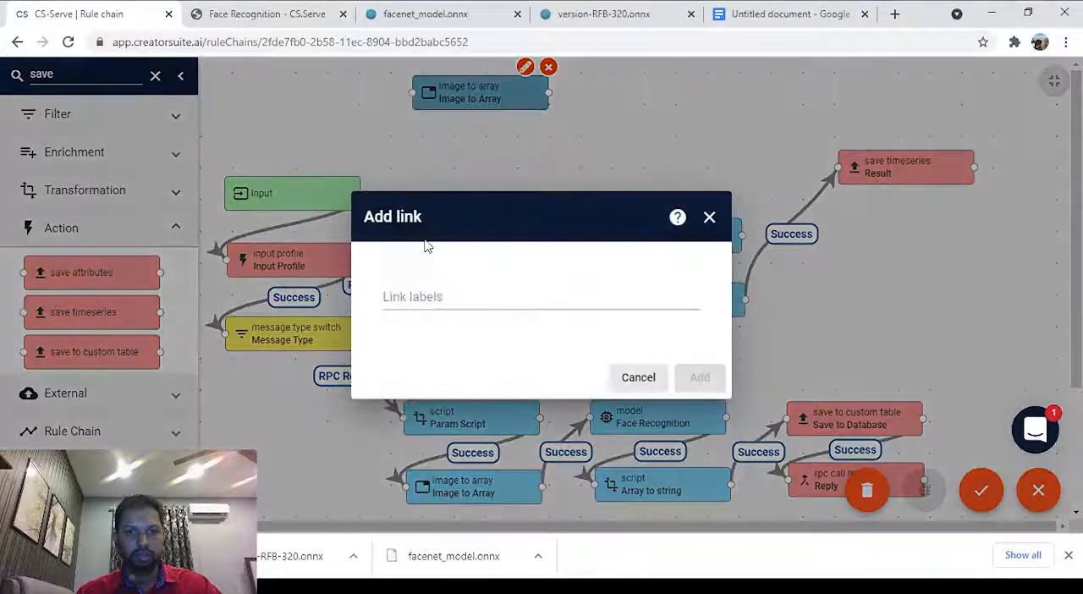
{"action": "left_click", "coordinate": [446, 296]}
{"action": "left_click", "coordinate": [465, 352]}
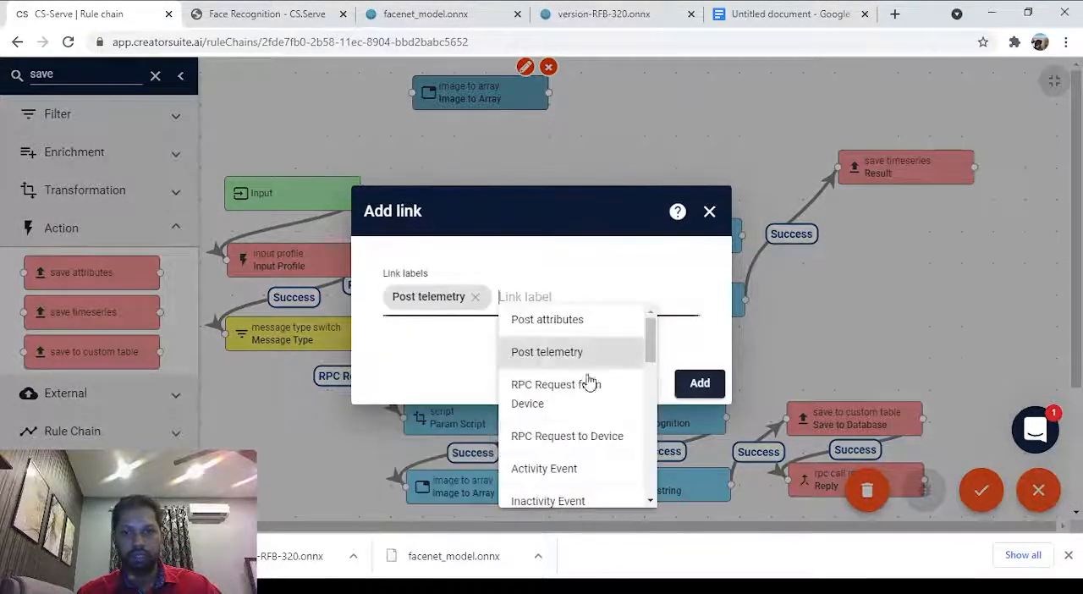
{"action": "left_click", "coordinate": [703, 382]}
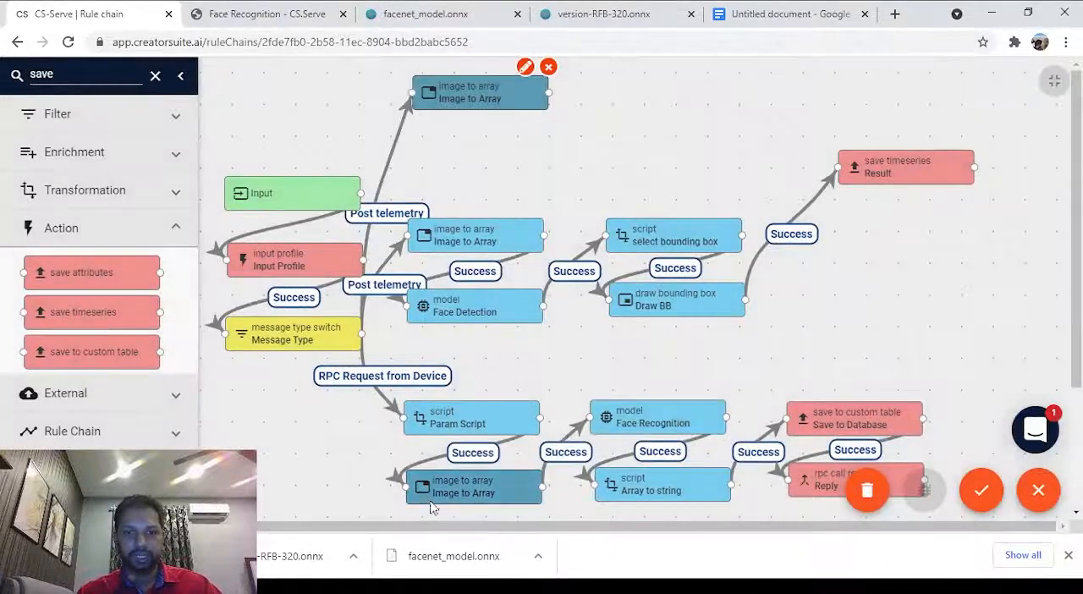
Copy the Face Recognition model node from the RPC branch and paste it directly below the uppermost Image to Array node.
{"action": "right_click", "coordinate": [645, 417]}
{"action": "left_click", "coordinate": [684, 193]}
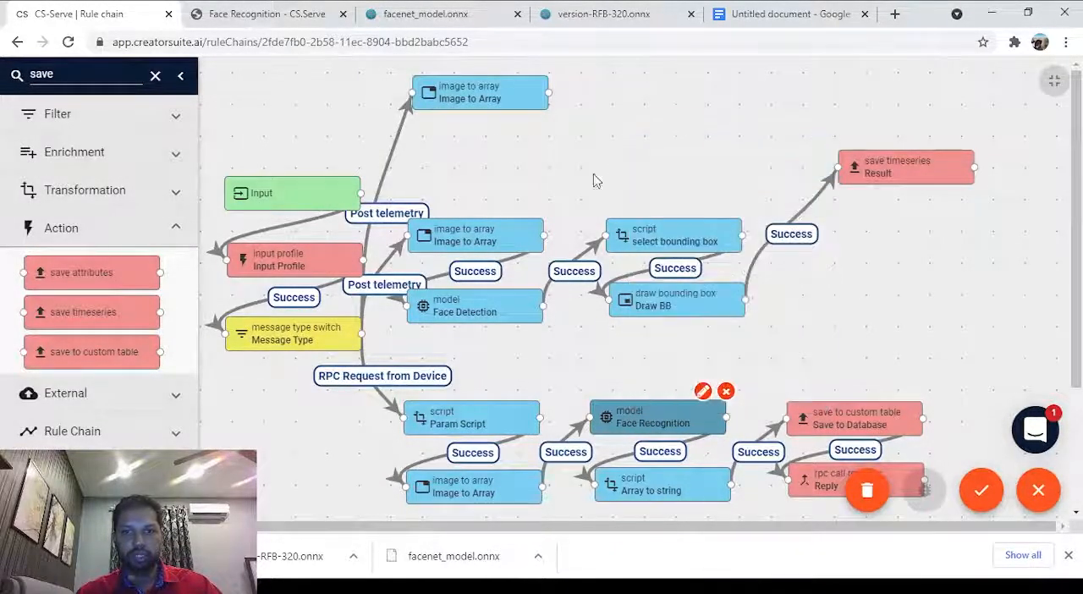
{"action": "right_click", "coordinate": [447, 146]}
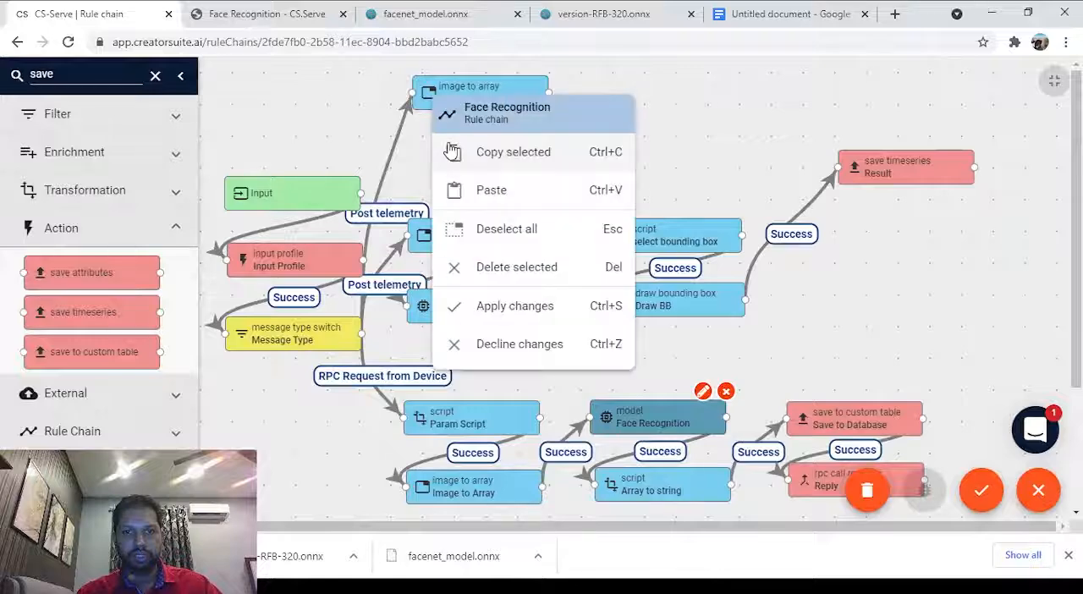
{"action": "left_click", "coordinate": [503, 196]}
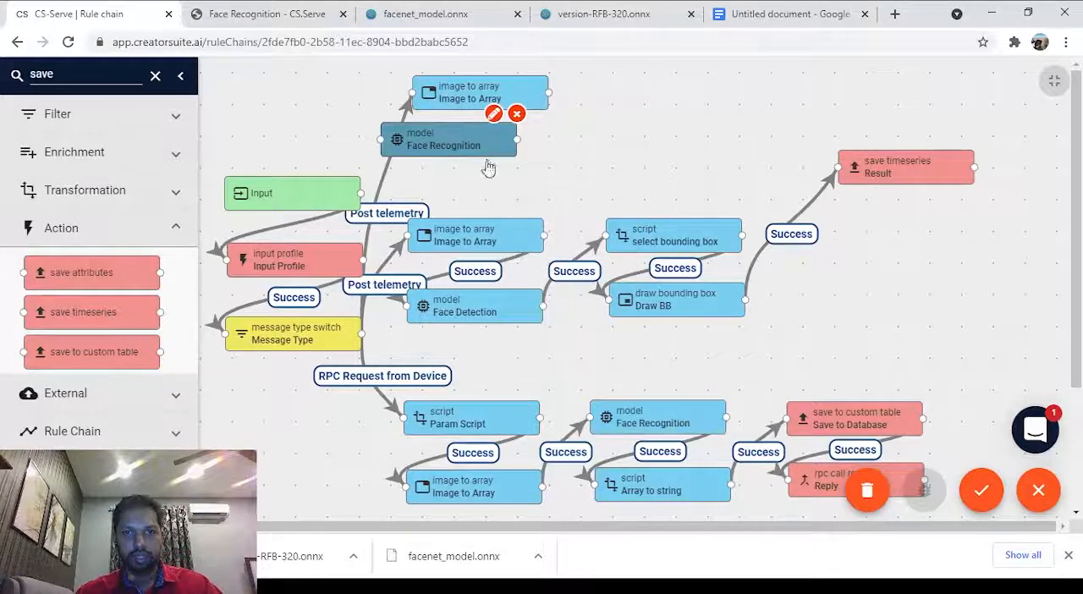
{"action": "left_click_drag", "start_coordinate": [443, 150], "coordinate": [474, 174]}
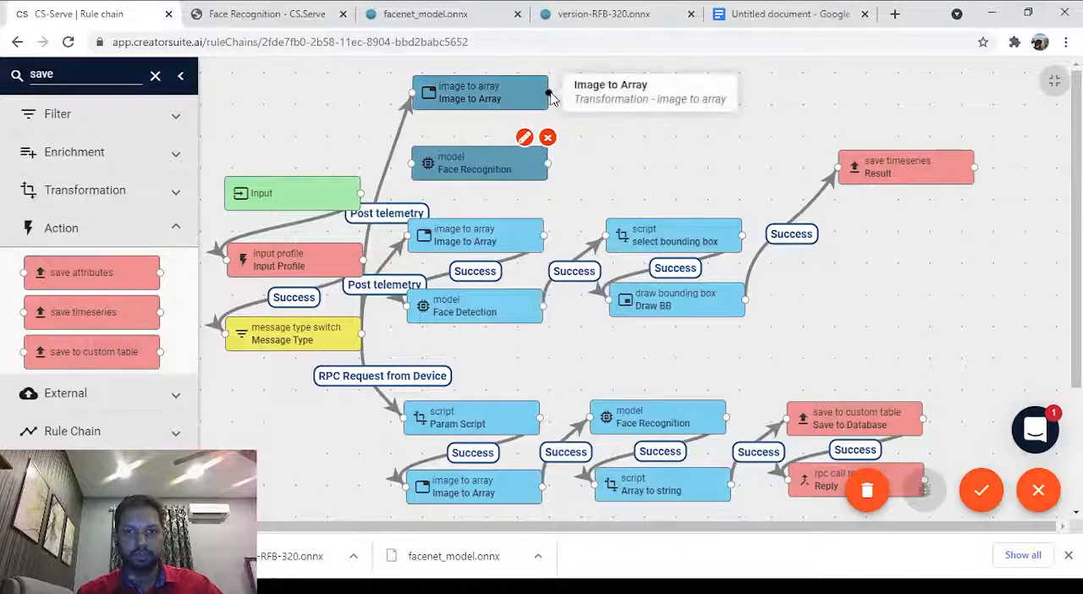
Link the uppermost Image to Array node to the pasted Face Recognition node with the Success label.
{"action": "left_click_drag", "start_coordinate": [548, 95], "coordinate": [474, 168]}
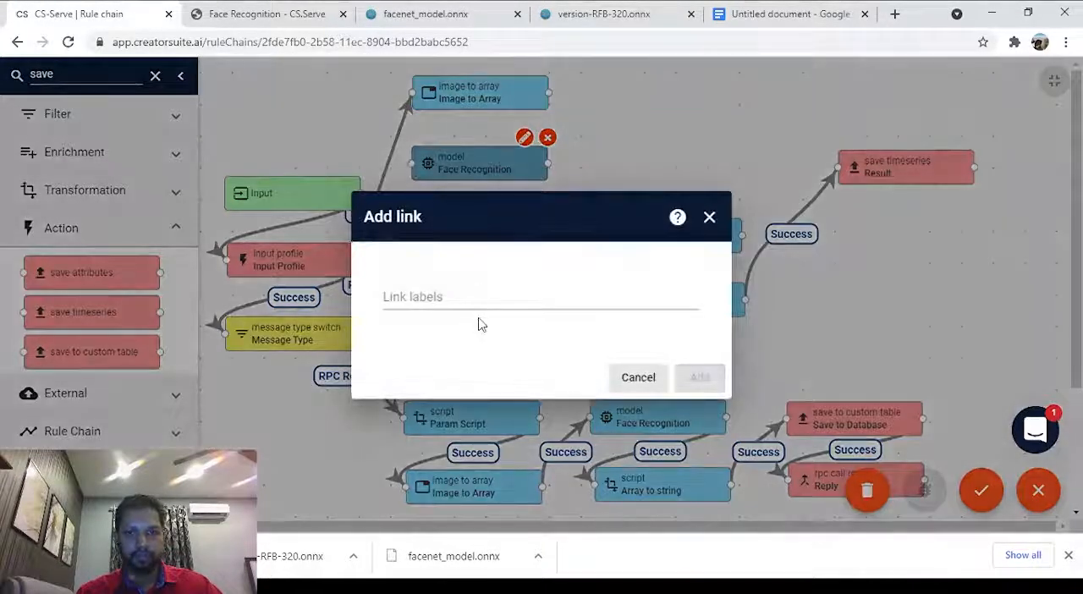
{"action": "left_click", "coordinate": [479, 300]}
{"action": "left_click", "coordinate": [474, 326]}
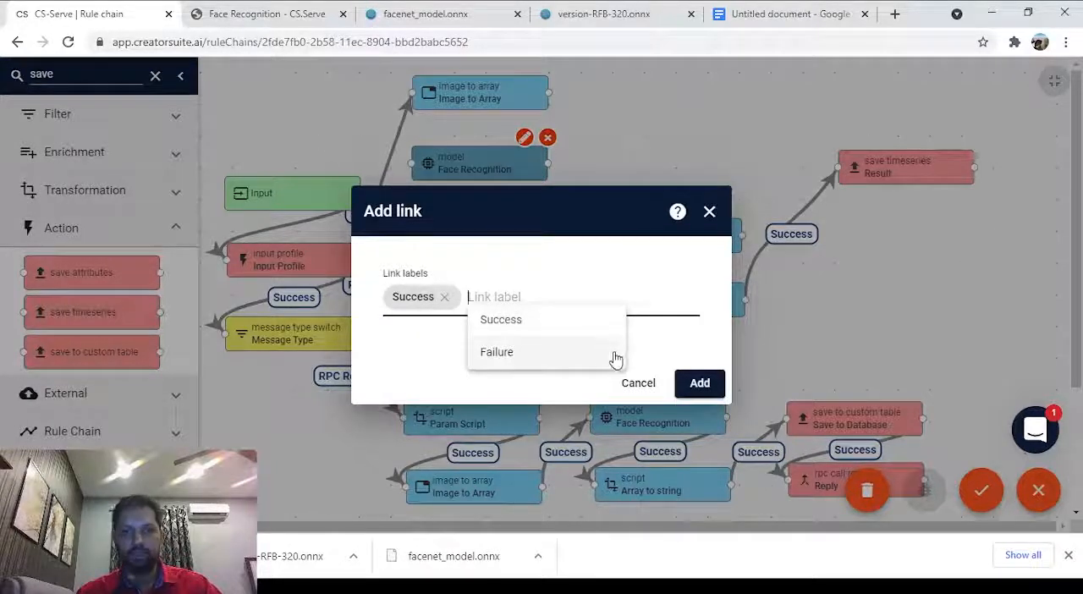
{"action": "left_click", "coordinate": [700, 383]}
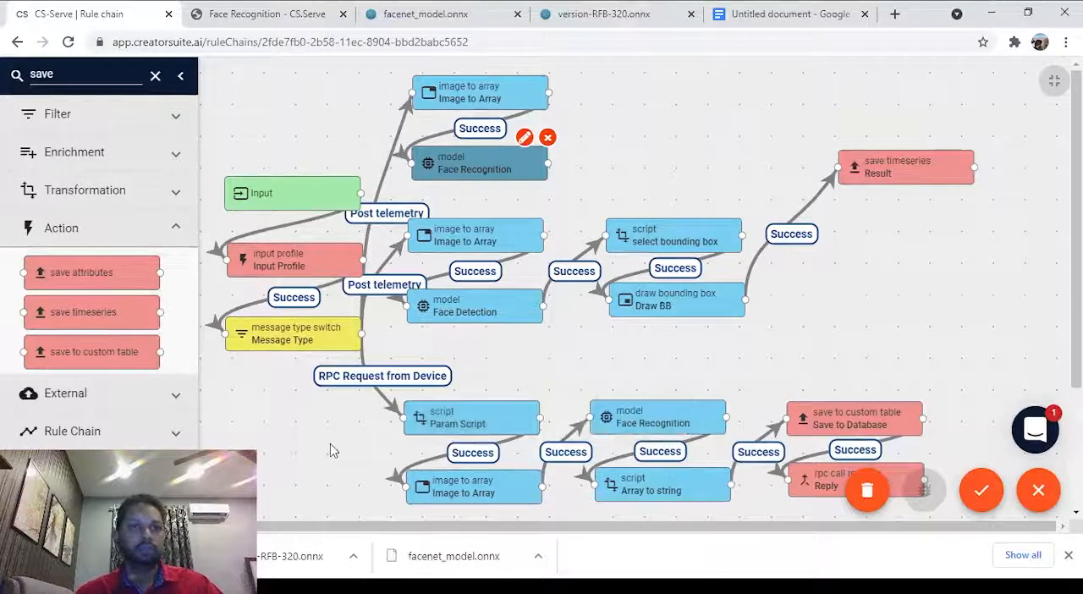
Search the node library for "read" and place a read from custom table node beside the uppermost Image to Array node.
{"action": "mouse_move", "coordinate": [146, 305]}
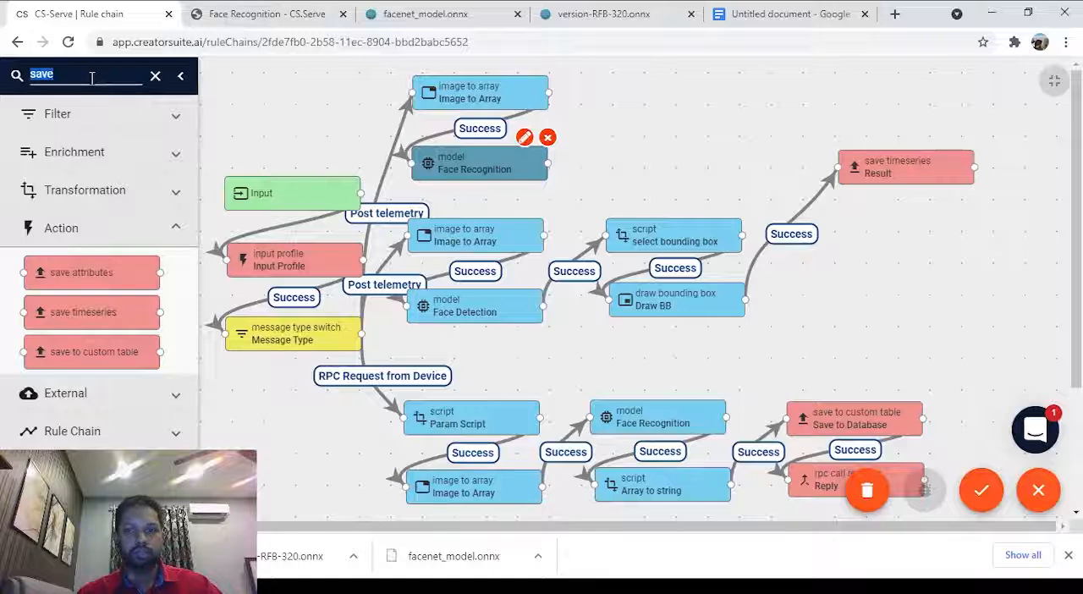
{"action": "mouse_move", "coordinate": [877, 423]}
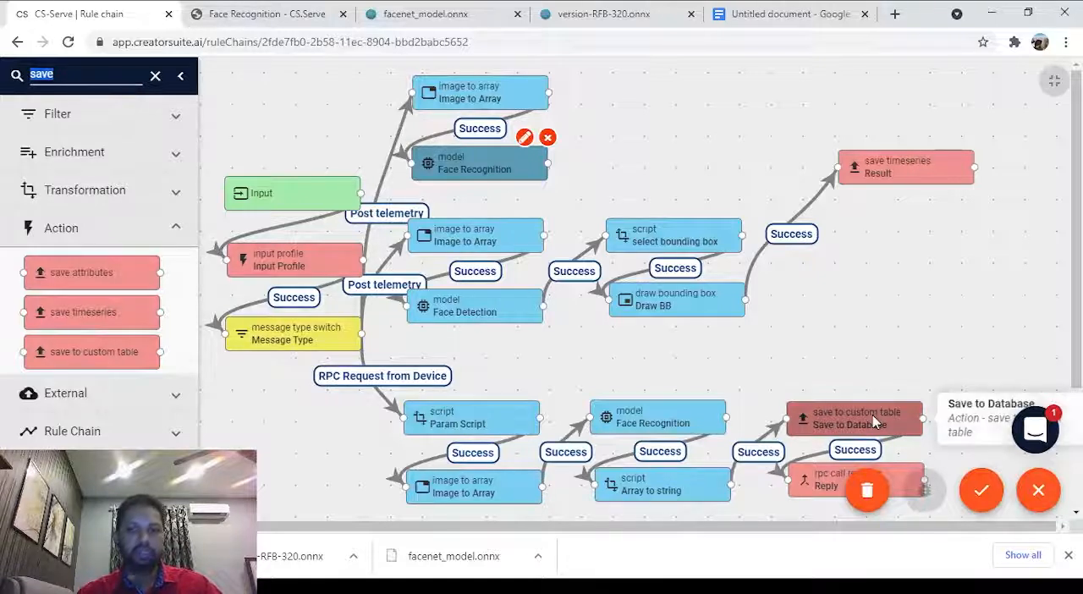
{"action": "type", "text": "f"}
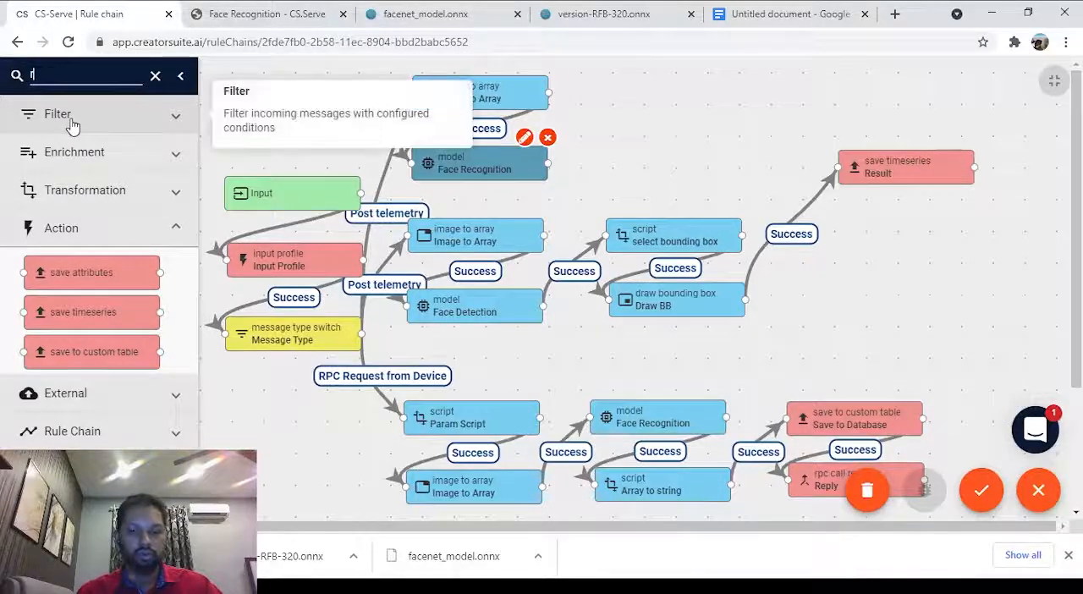
{"action": "key", "text": "BackSpace"}
{"action": "type", "text": "read"}
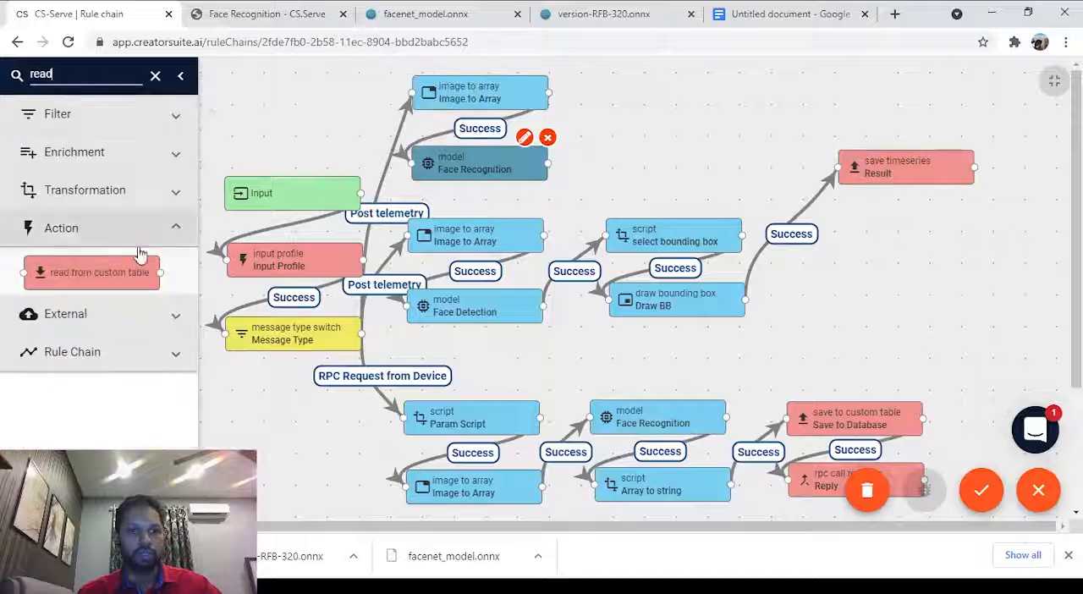
{"action": "left_click_drag", "start_coordinate": [103, 281], "coordinate": [680, 95]}
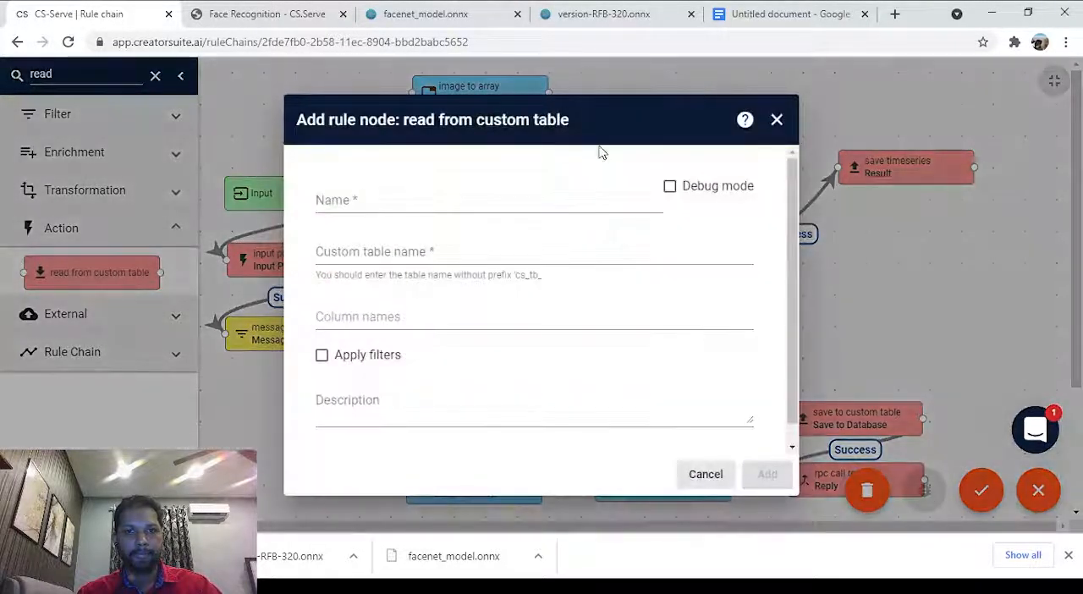
Name the new node Read Embeddings and set its custom table name to embeddings.
{"action": "left_click", "coordinate": [392, 206]}
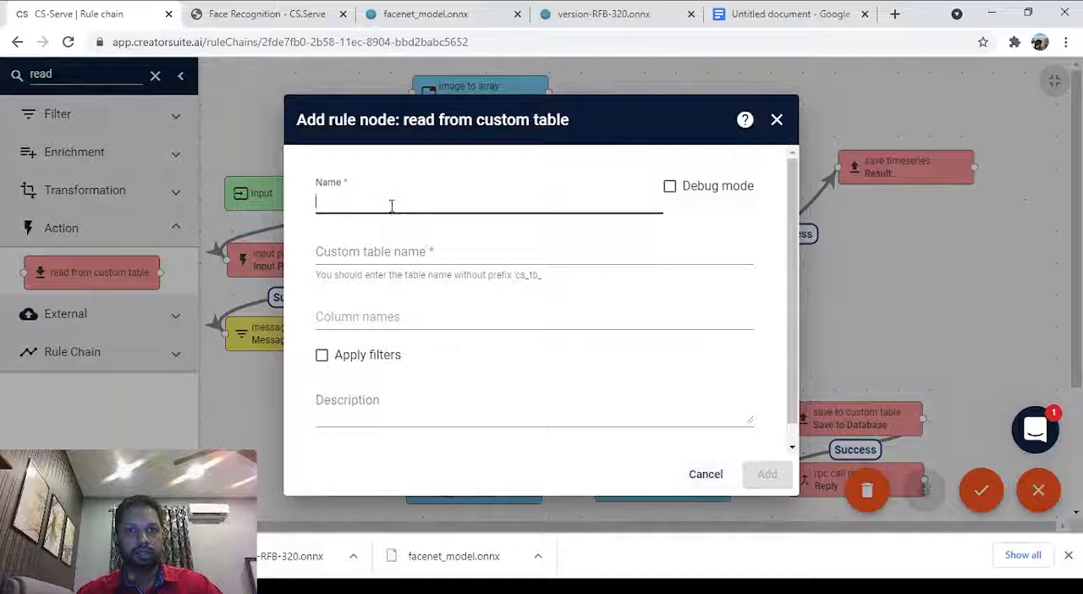
{"action": "type", "text": "Read "}
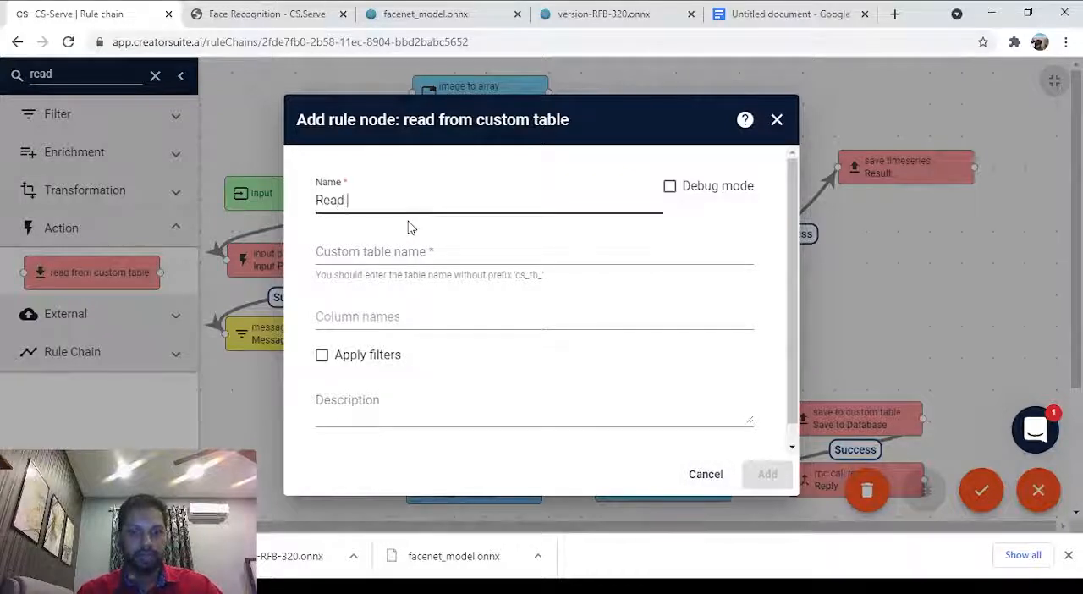
{"action": "type", "text": "Embedd"}
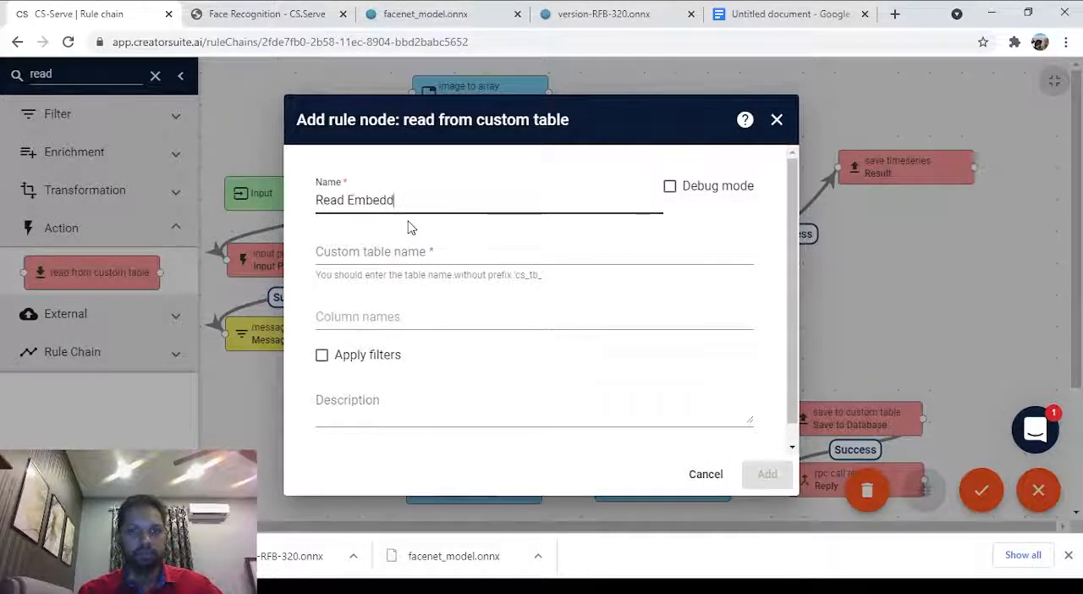
{"action": "type", "text": "ings"}
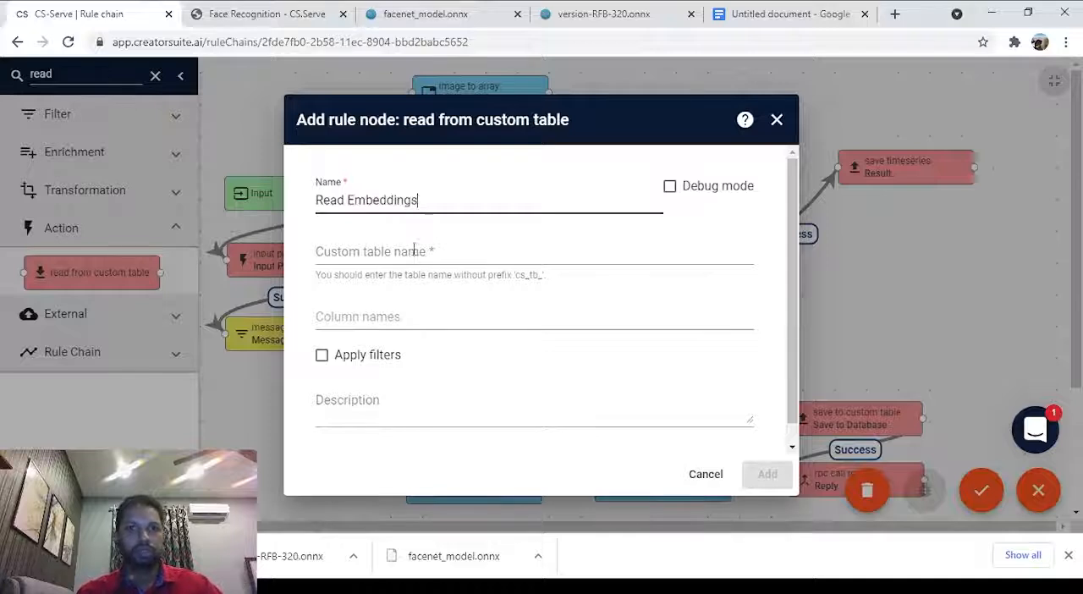
{"action": "left_click", "coordinate": [388, 251]}
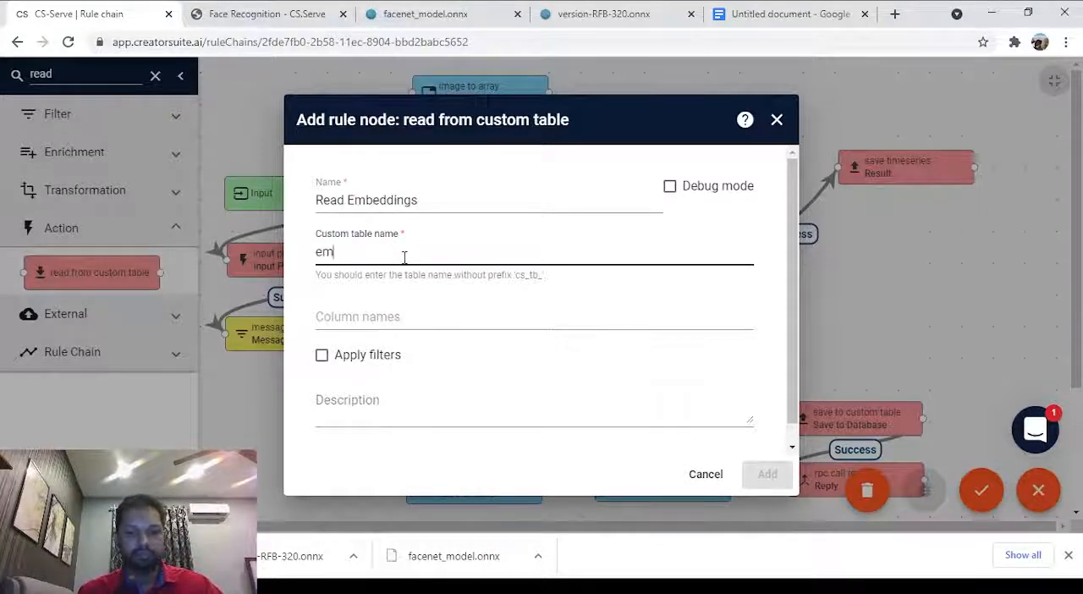
{"action": "type", "text": "embeddings"}
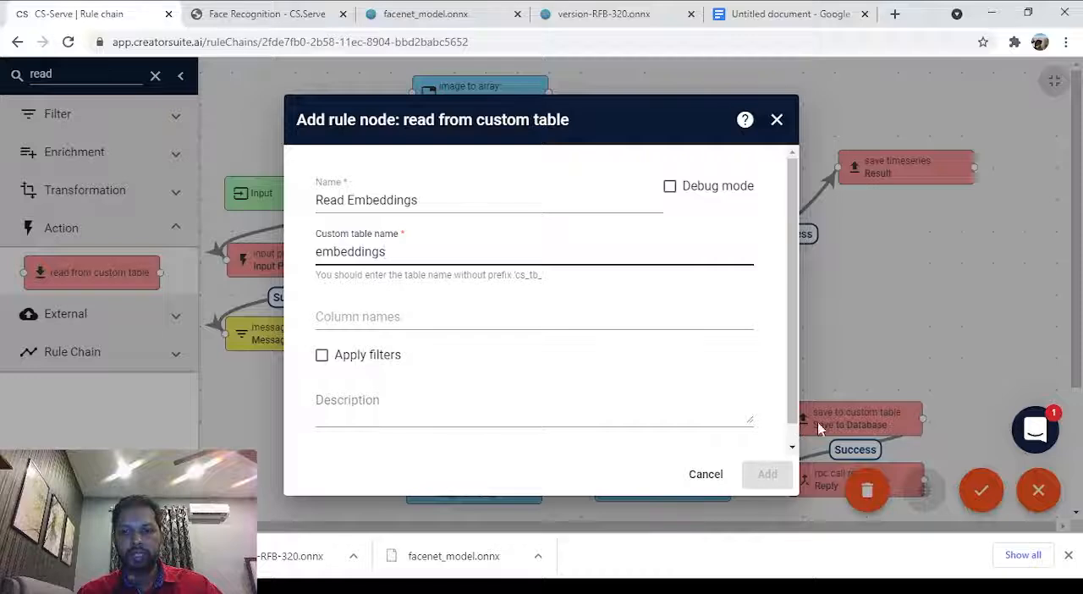
Enter embeddings and username as the columns to read and add the node to the rule chain.
{"action": "left_click", "coordinate": [428, 316]}
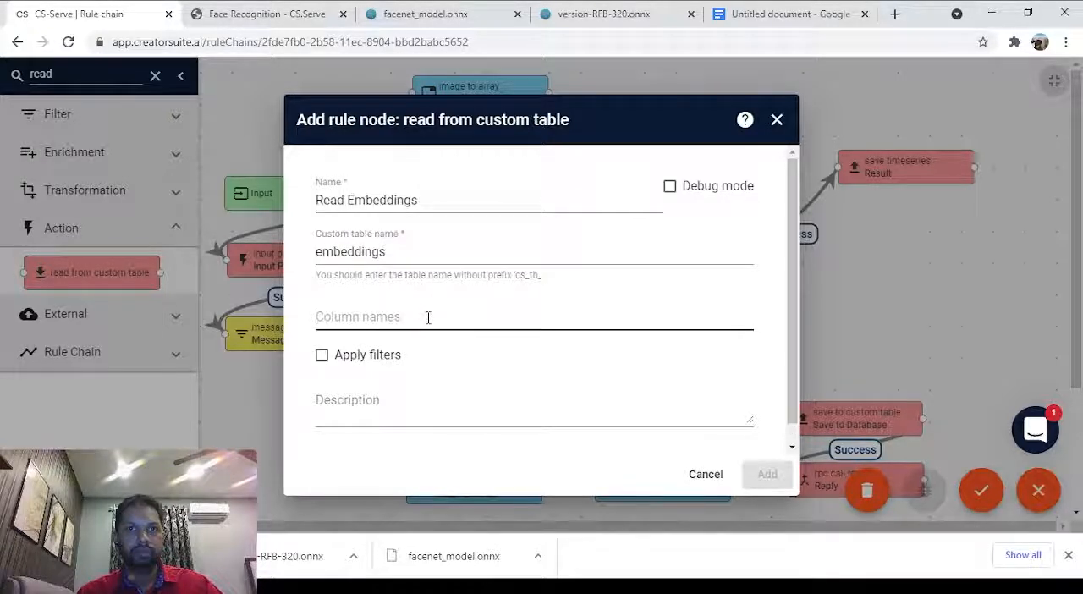
{"action": "type", "text": "embe"}
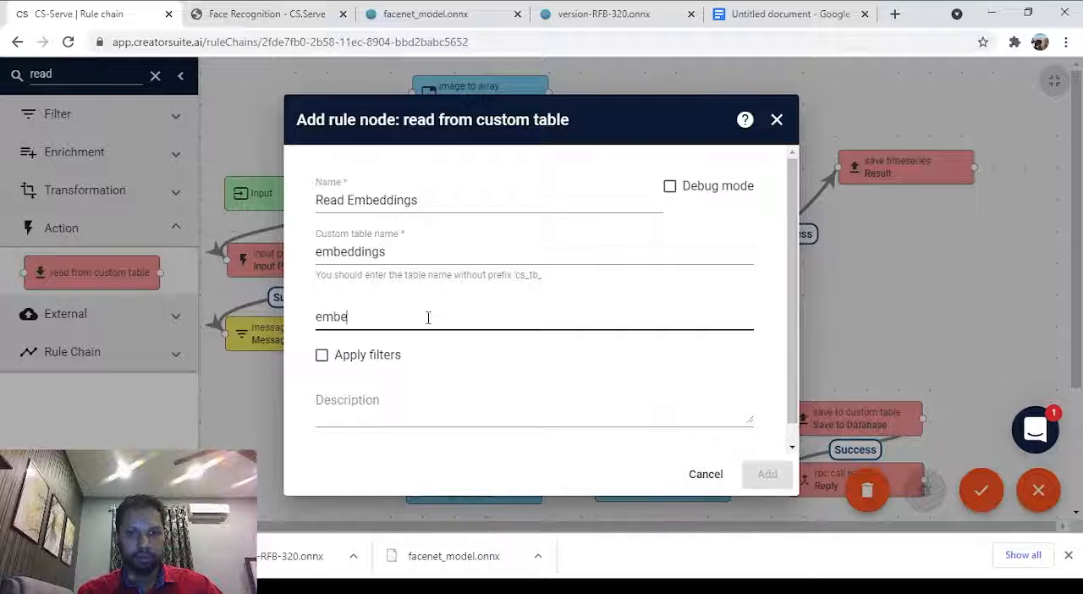
{"action": "type", "text": "ddings"}
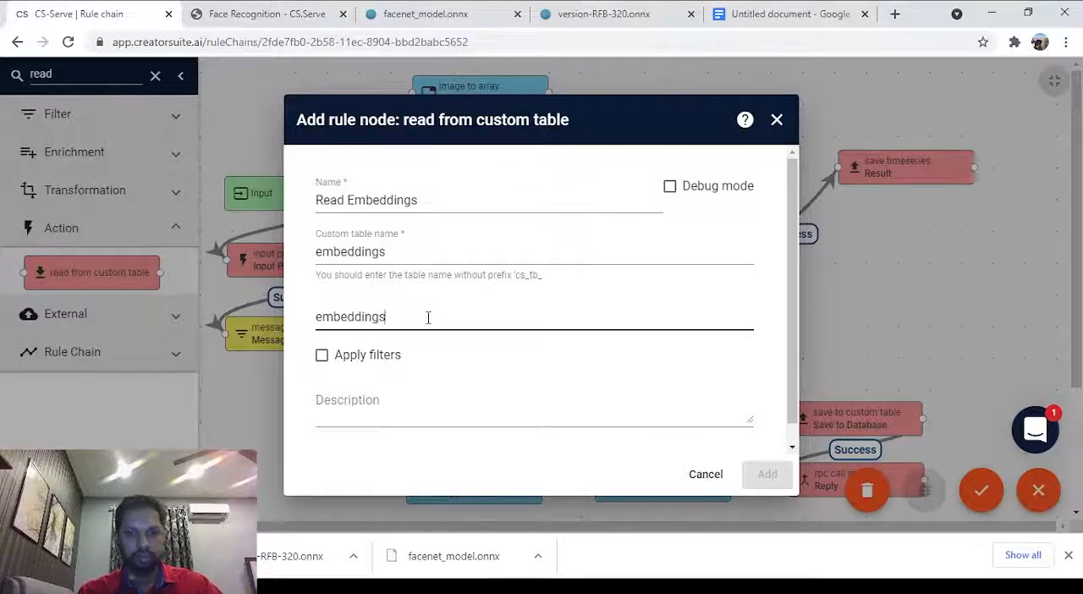
{"action": "key", "text": "Return"}
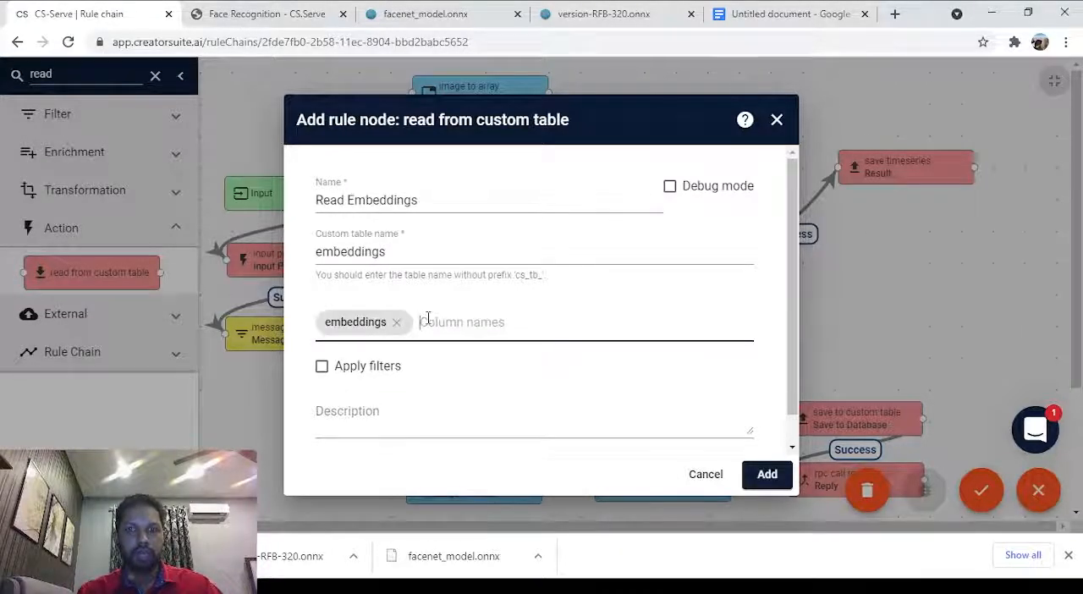
{"action": "type", "text": "user"}
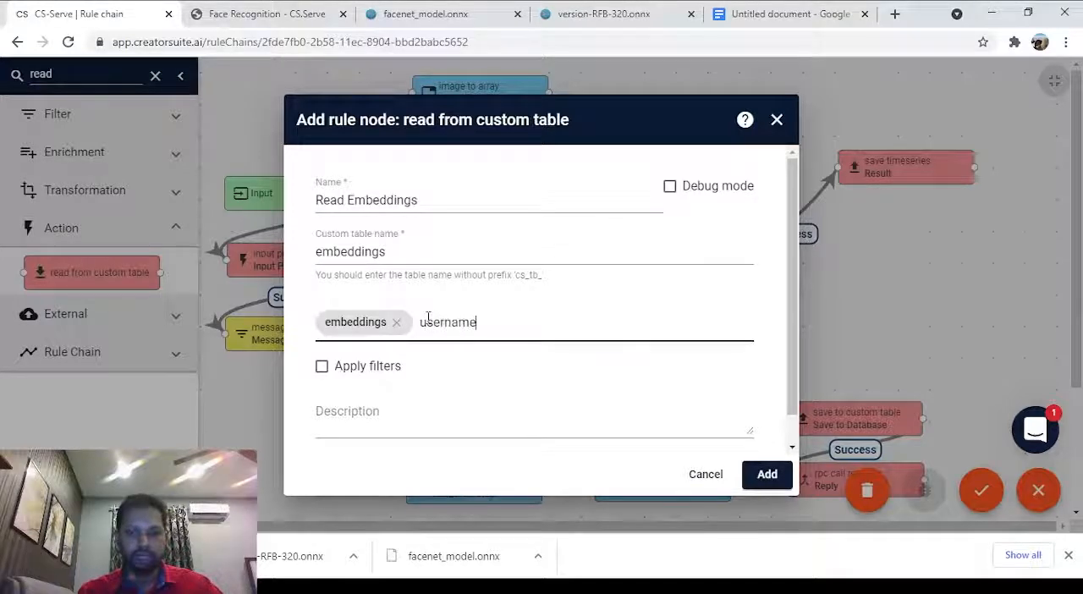
{"action": "type", "text": "name"}
{"action": "key", "text": "Return"}
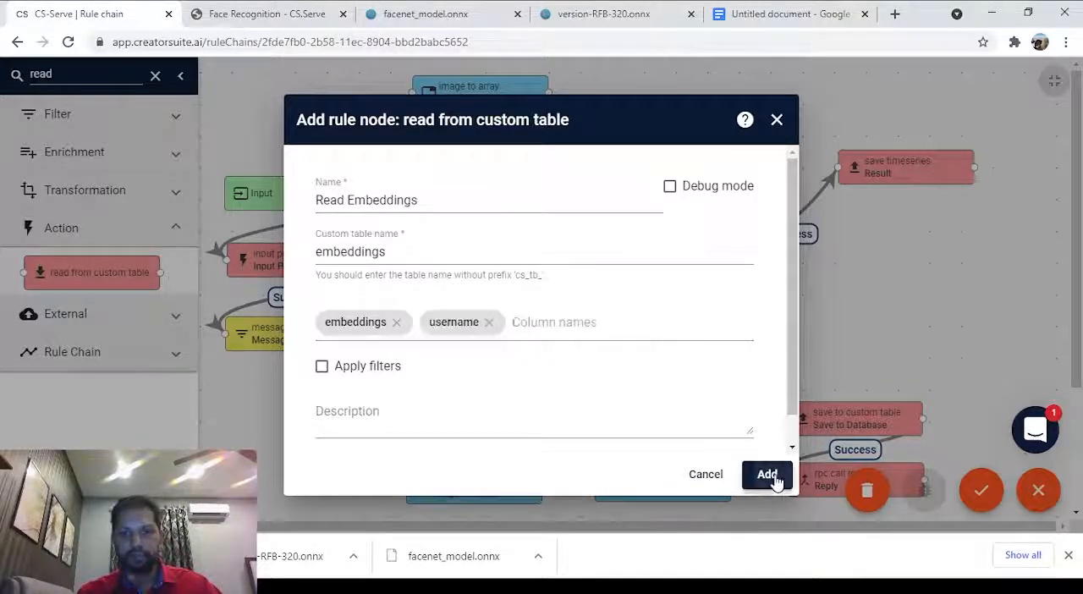
{"action": "left_click", "coordinate": [767, 475]}
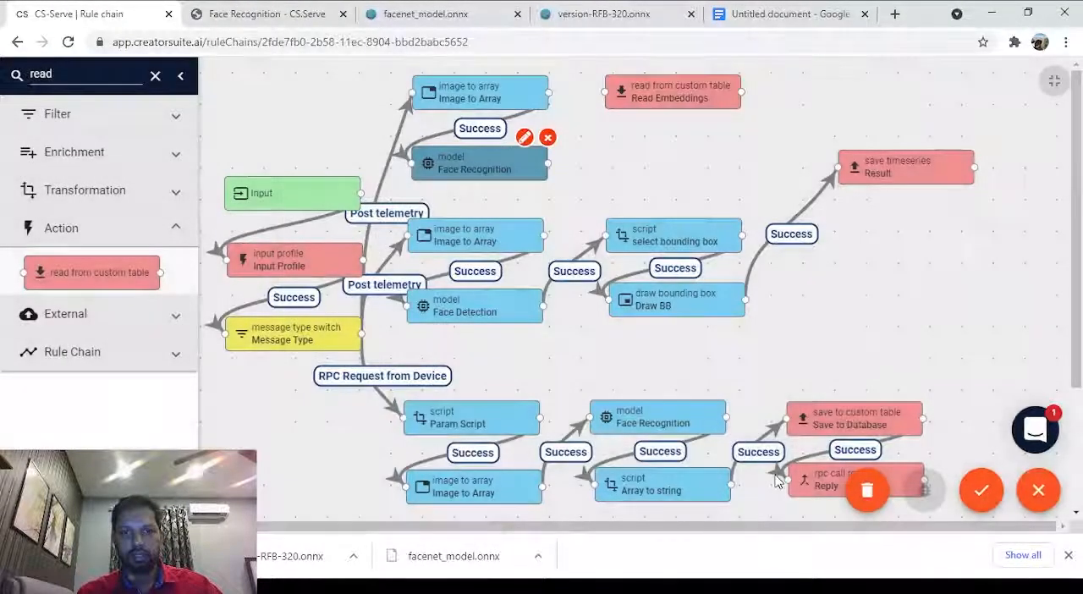
Review the Save to Database node's field mapping and link the uppermost Face Recognition node to Read Embeddings with the Success label.
{"action": "double_click", "coordinate": [828, 424]}
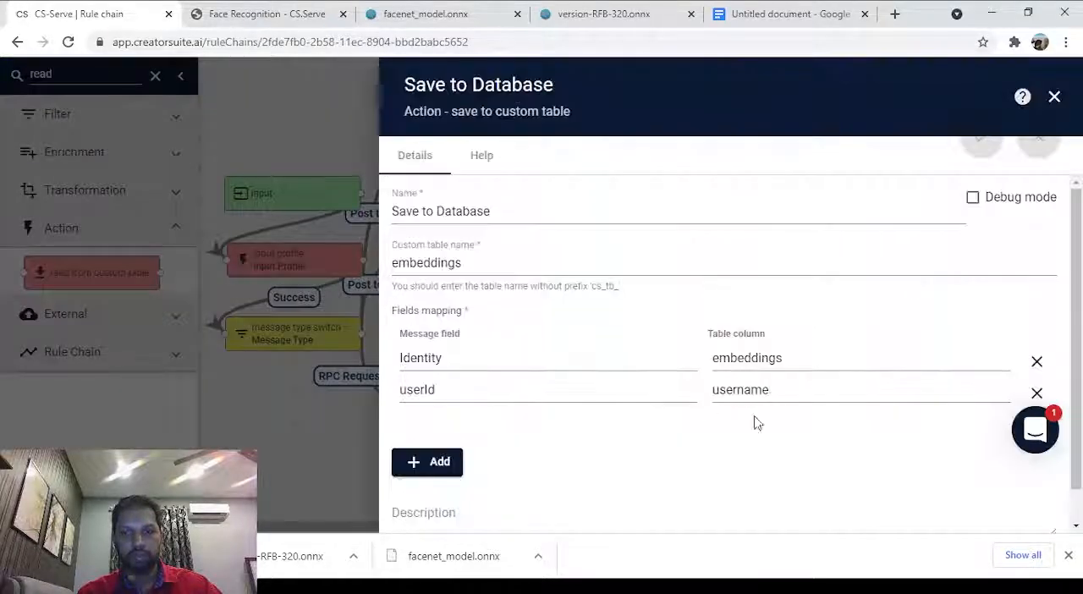
{"action": "left_click", "coordinate": [1055, 99]}
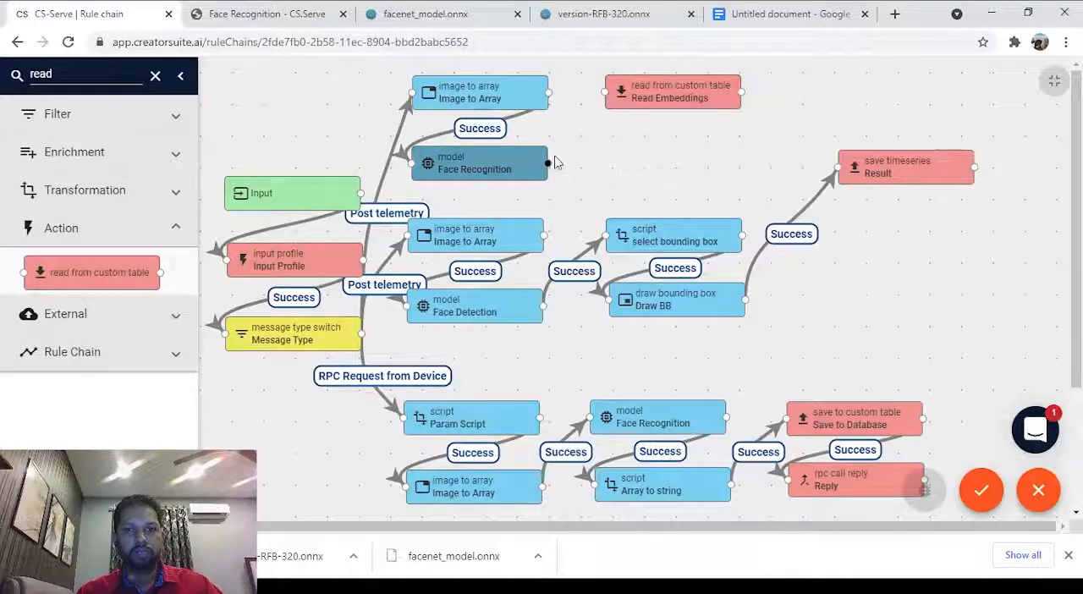
{"action": "left_click_drag", "start_coordinate": [548, 165], "coordinate": [608, 91]}
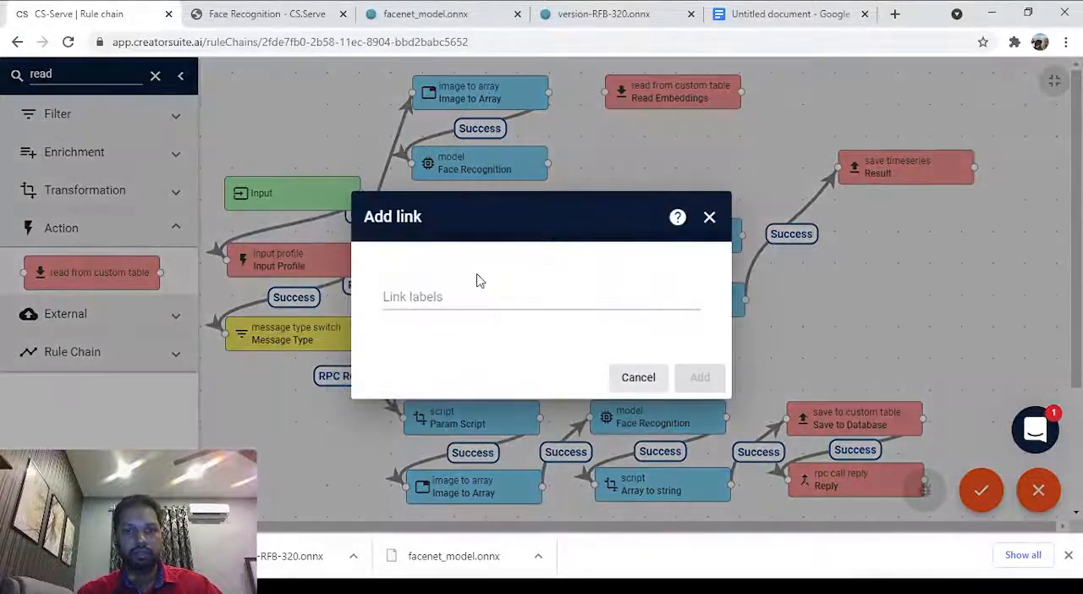
{"action": "left_click", "coordinate": [483, 296]}
{"action": "left_click", "coordinate": [484, 322]}
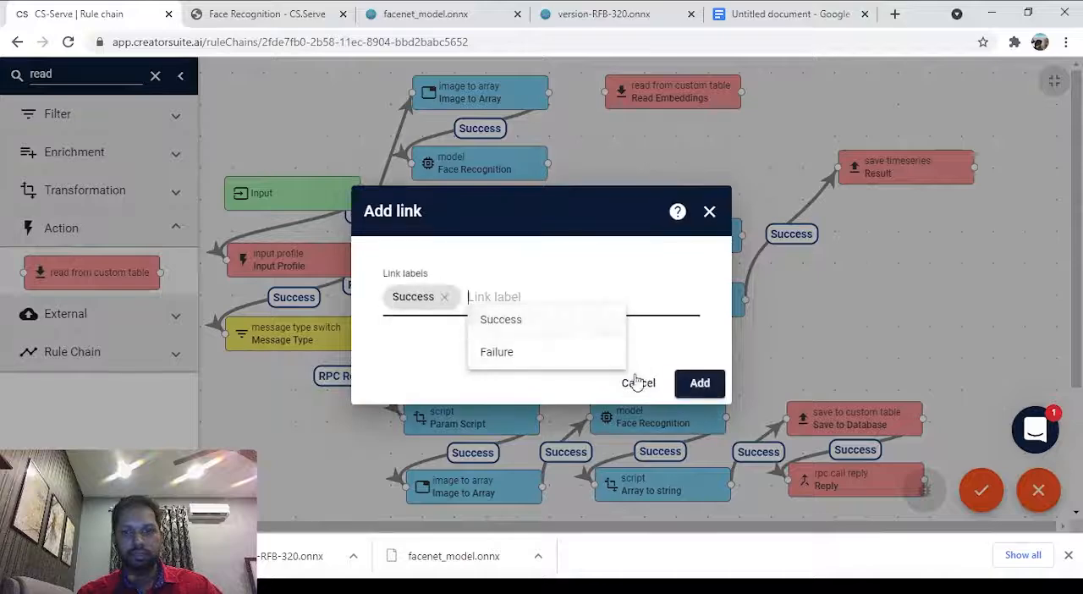
{"action": "left_click", "coordinate": [684, 383]}
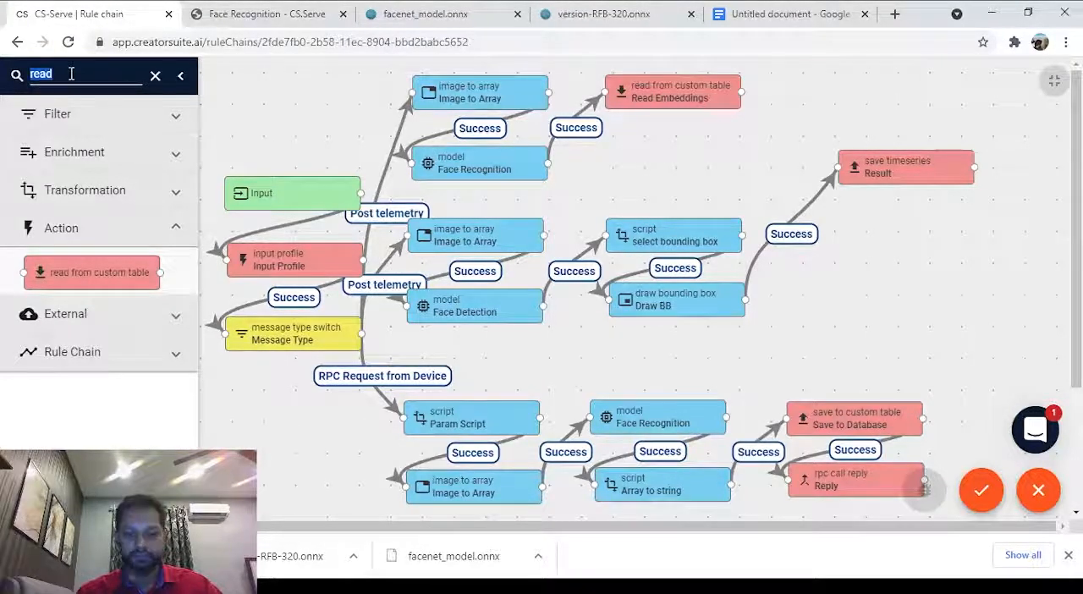
Search the node library for "scrip" and place a transformation script node below Read Embeddings.
{"action": "type", "text": "scrip"}
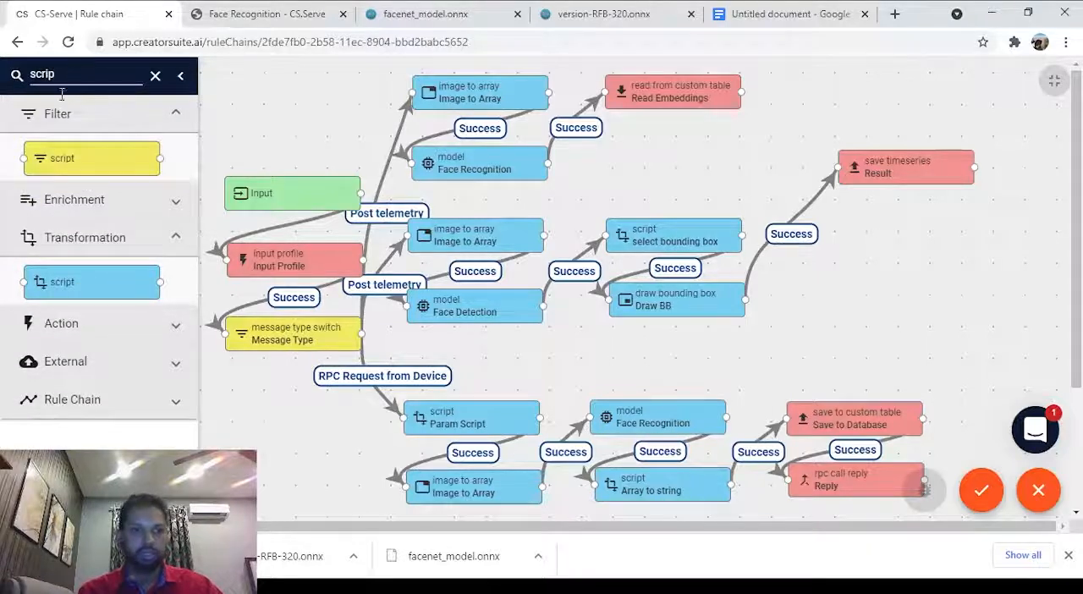
{"action": "left_click_drag", "start_coordinate": [59, 267], "coordinate": [647, 165]}
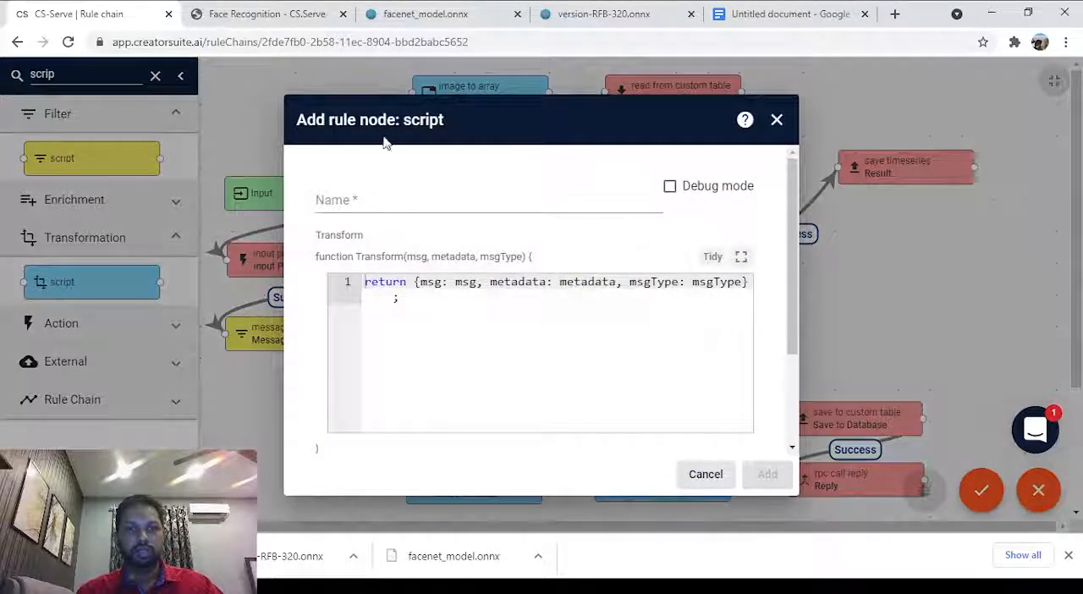
Copy the post process script from the Operation 3 section of the Face Recognition documentation page.
{"action": "left_click", "coordinate": [297, 19]}
{"action": "scroll", "coordinate": [415, 153], "scroll_direction": "up", "scroll_amount": 5}
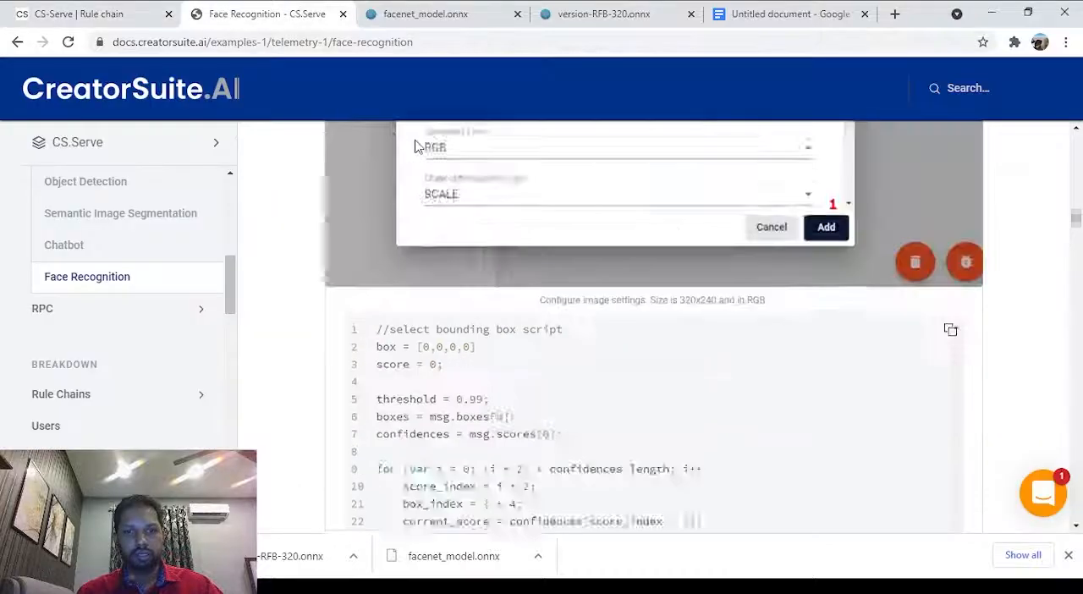
{"action": "scroll", "coordinate": [457, 195], "scroll_direction": "up", "scroll_amount": 8}
{"action": "scroll", "coordinate": [498, 234], "scroll_direction": "down", "scroll_amount": 2}
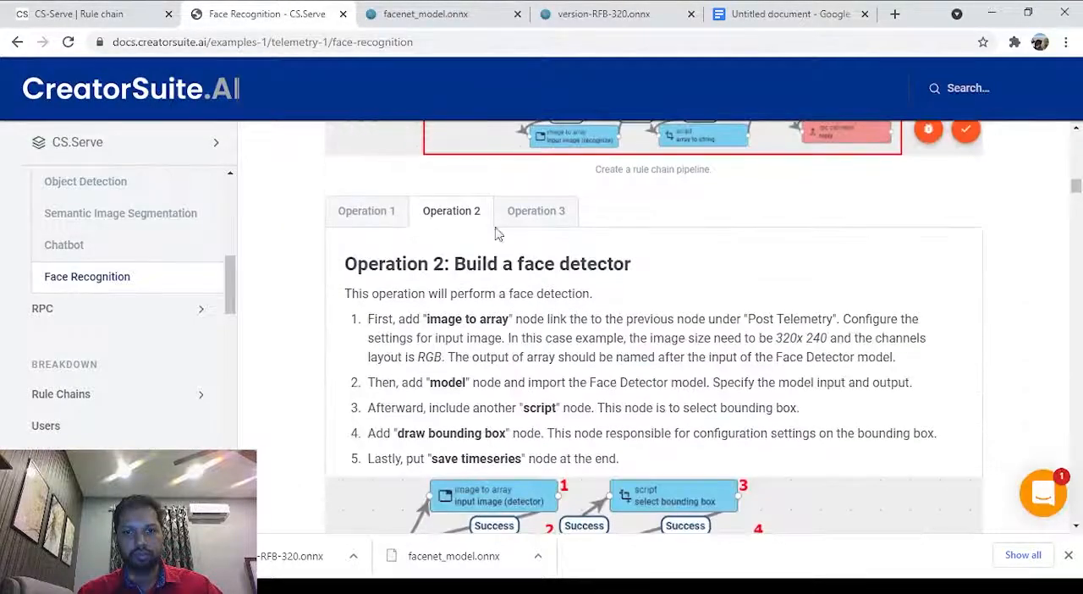
{"action": "left_click", "coordinate": [534, 210]}
{"action": "scroll", "coordinate": [701, 315], "scroll_direction": "down", "scroll_amount": 9}
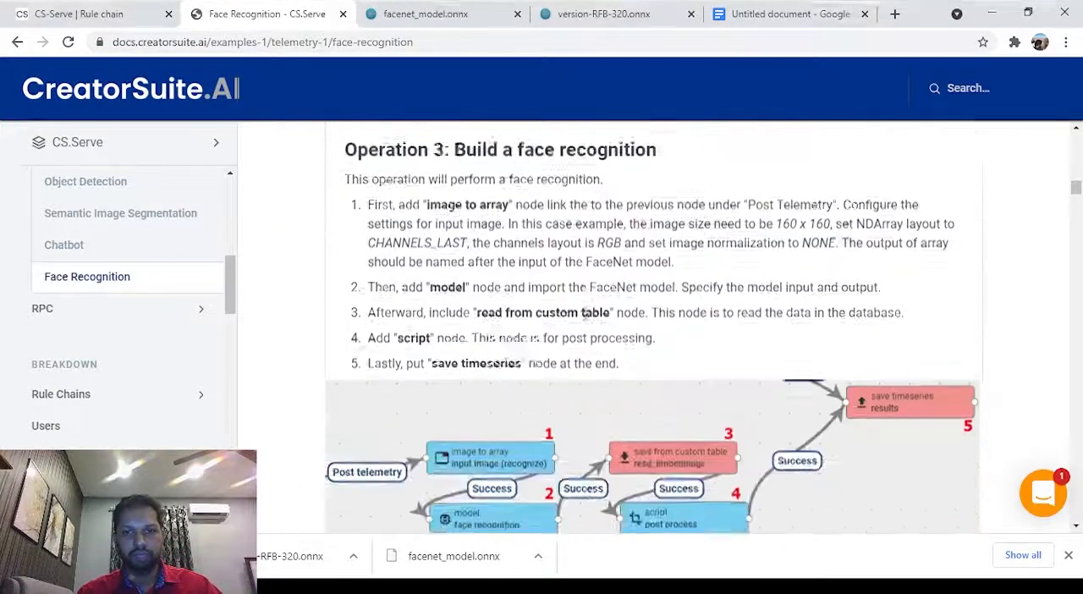
{"action": "scroll", "coordinate": [585, 320], "scroll_direction": "up", "scroll_amount": 4}
{"action": "scroll", "coordinate": [586, 320], "scroll_direction": "down", "scroll_amount": 7}
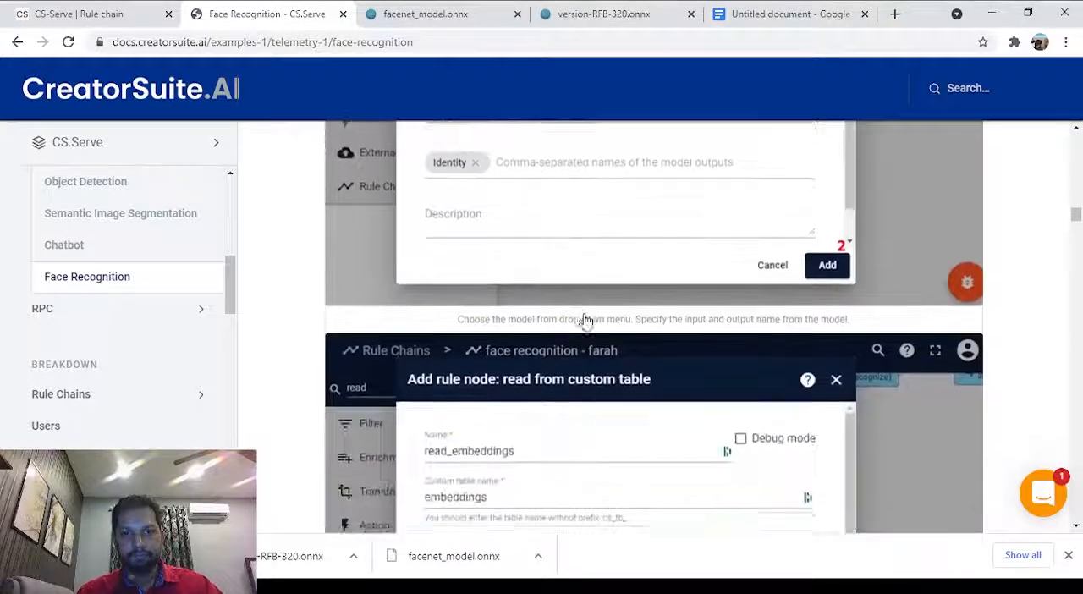
{"action": "scroll", "coordinate": [586, 320], "scroll_direction": "up", "scroll_amount": 2}
{"action": "scroll", "coordinate": [586, 320], "scroll_direction": "down", "scroll_amount": 5}
{"action": "scroll", "coordinate": [584, 318], "scroll_direction": "down", "scroll_amount": 6}
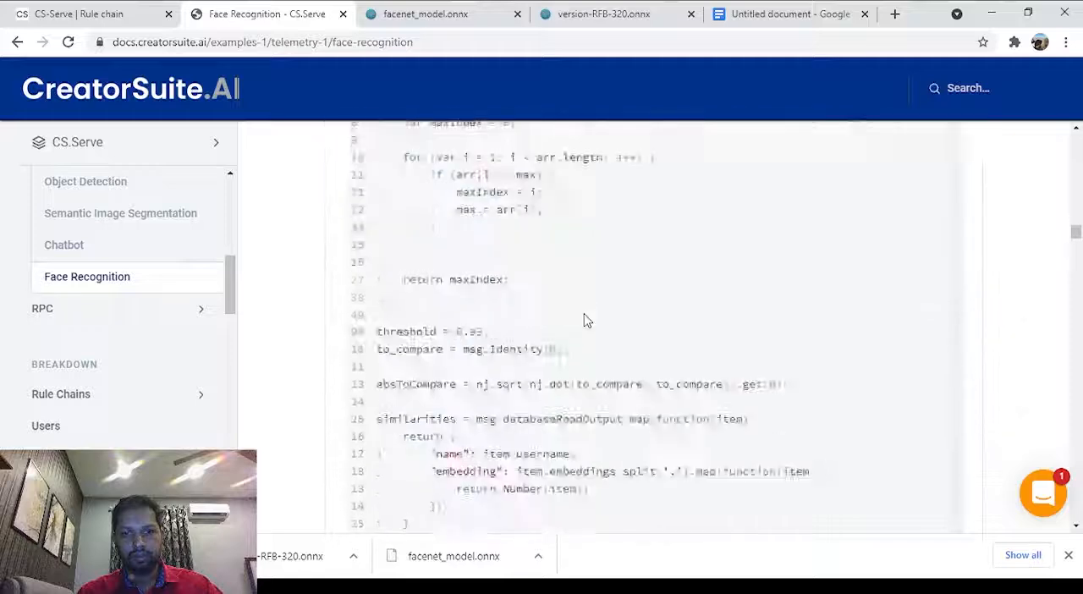
{"action": "scroll", "coordinate": [583, 317], "scroll_direction": "up", "scroll_amount": 3}
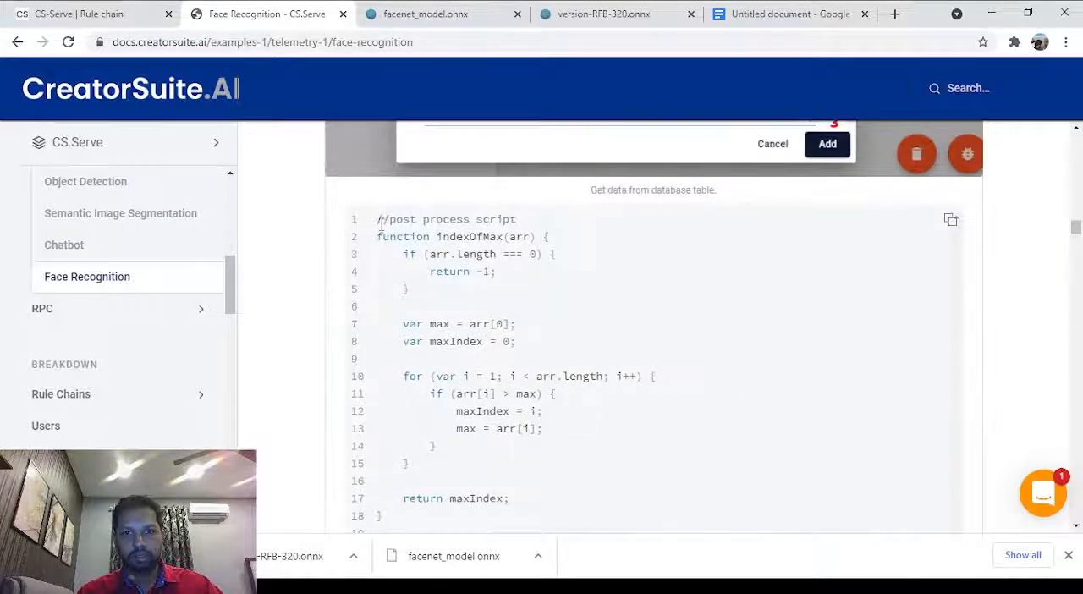
{"action": "left_click", "coordinate": [949, 221]}
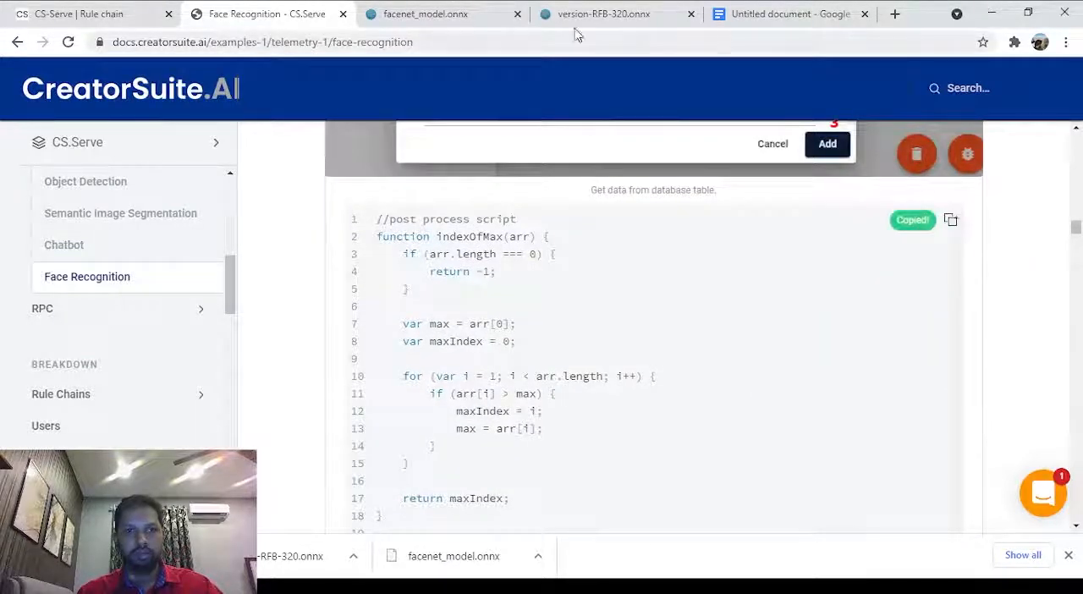
Return to the rule chain and replace the new script node's default Transform code with the copied post process script.
{"action": "left_click", "coordinate": [78, 11]}
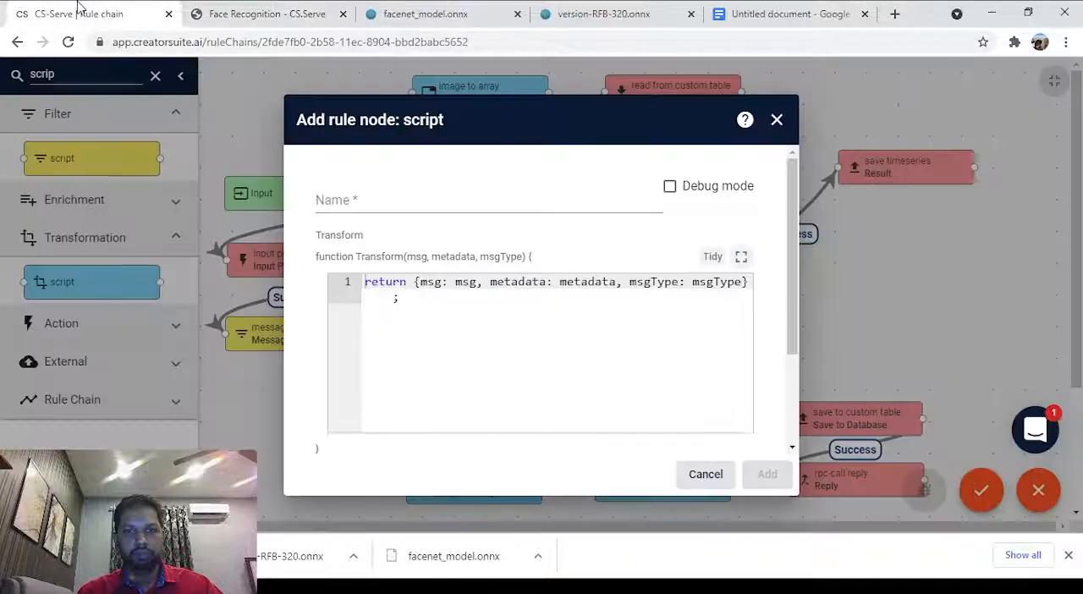
{"action": "left_click", "coordinate": [425, 303]}
{"action": "key", "text": "ctrl+a"}
{"action": "key", "text": "ctrl+v"}
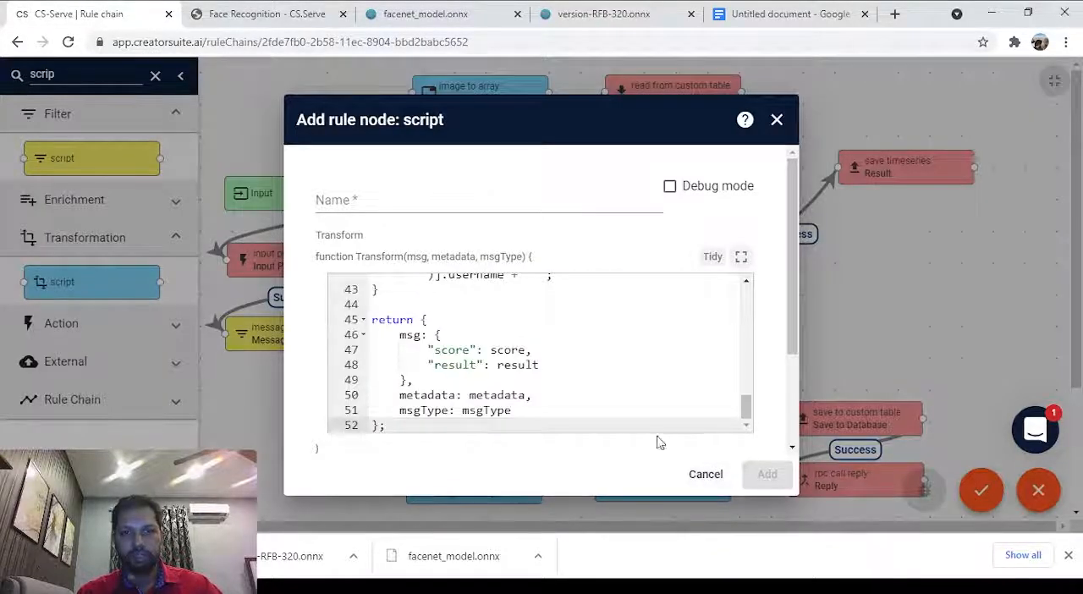
{"action": "scroll", "coordinate": [598, 408], "scroll_direction": "up", "scroll_amount": 8}
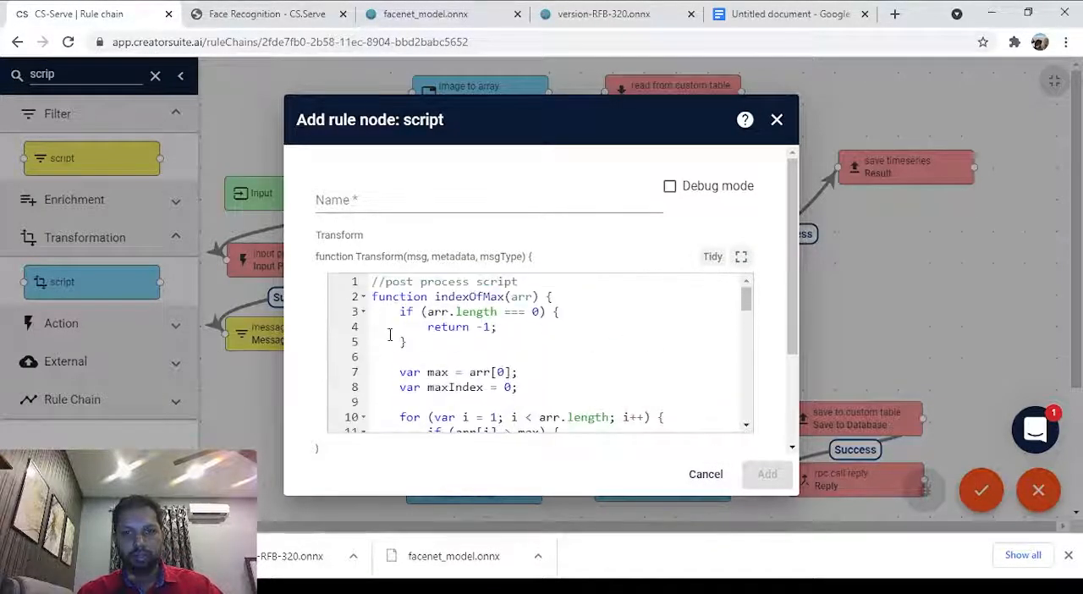
Name the script node Post Process and add it to the rule chain.
{"action": "left_click", "coordinate": [398, 197]}
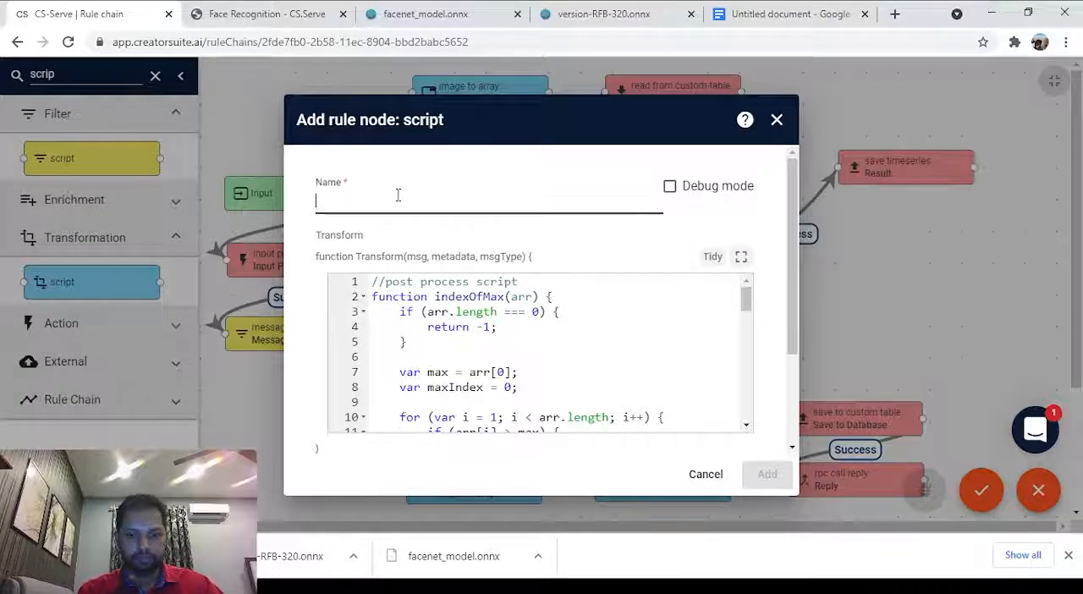
{"action": "type", "text": "Post Proc"}
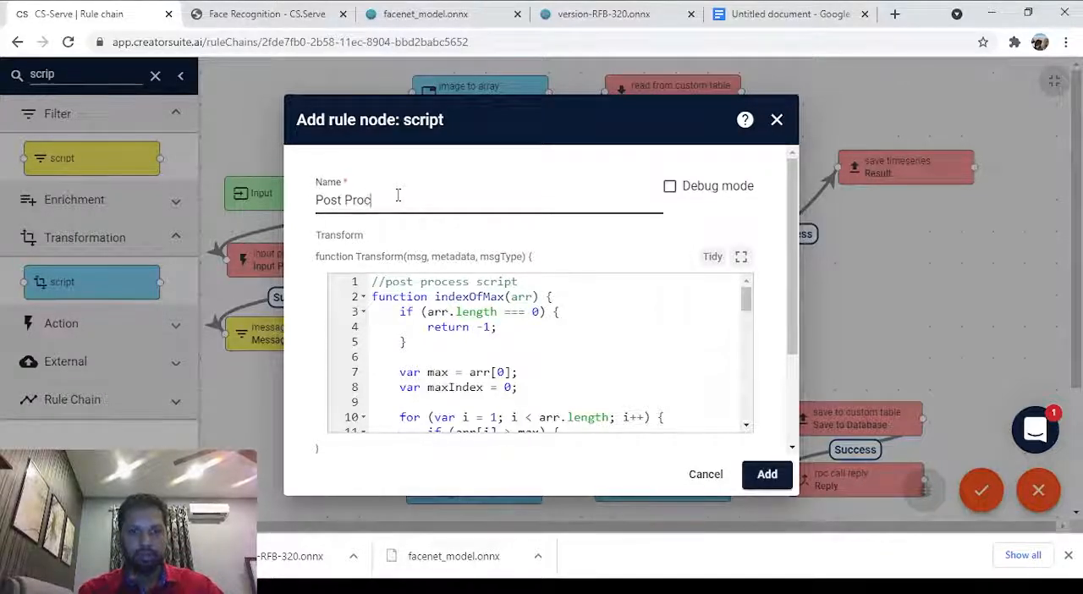
{"action": "type", "text": "ess"}
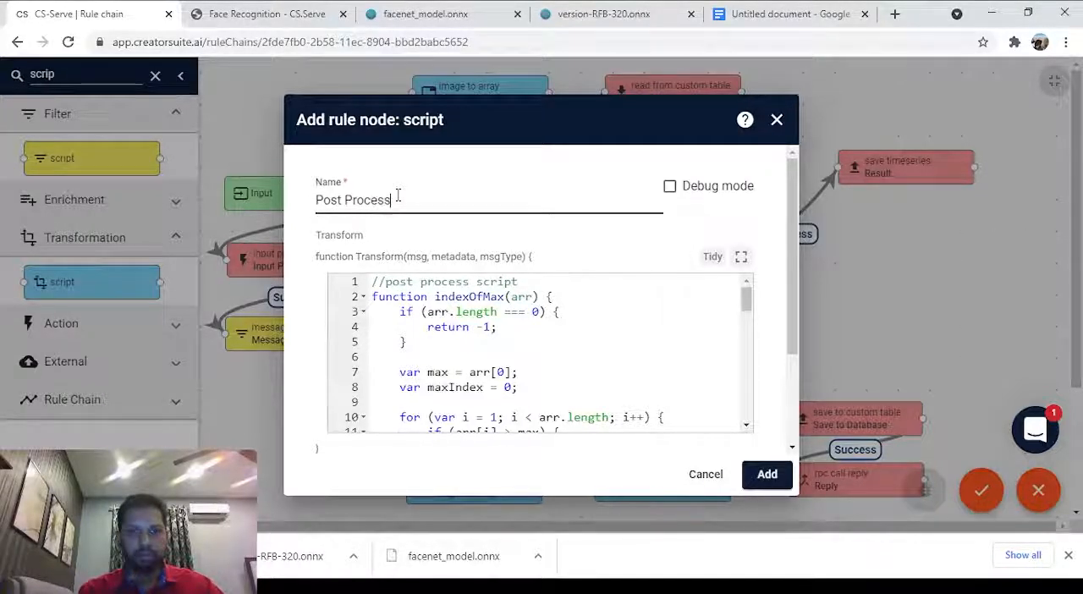
{"action": "left_click", "coordinate": [766, 475]}
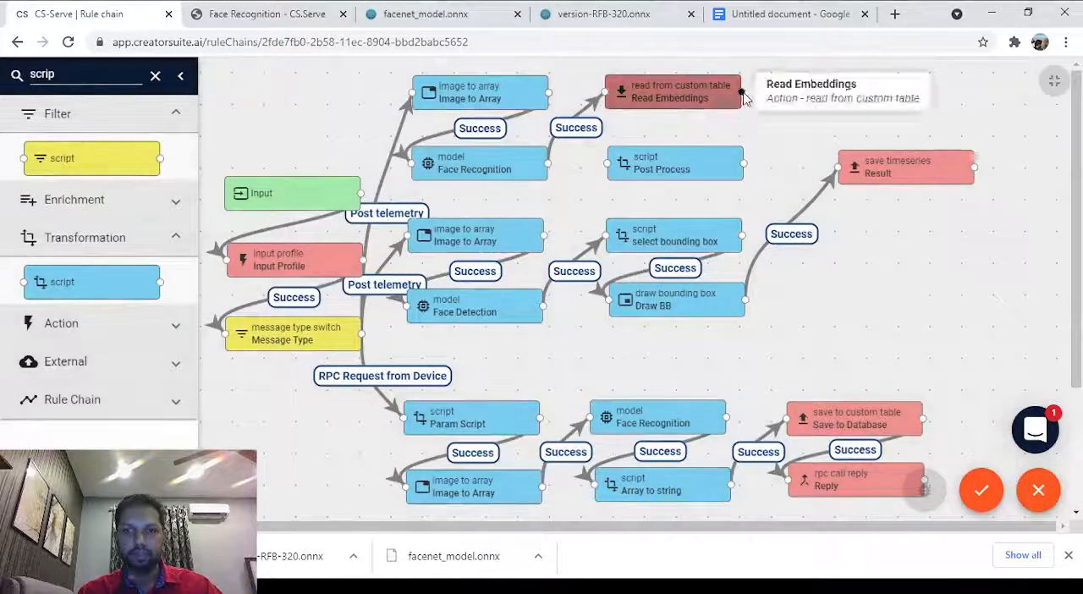
Move the Result node slightly lower and link Read Embeddings to Post Process with the Success label.
{"action": "left_click_drag", "start_coordinate": [876, 167], "coordinate": [888, 207]}
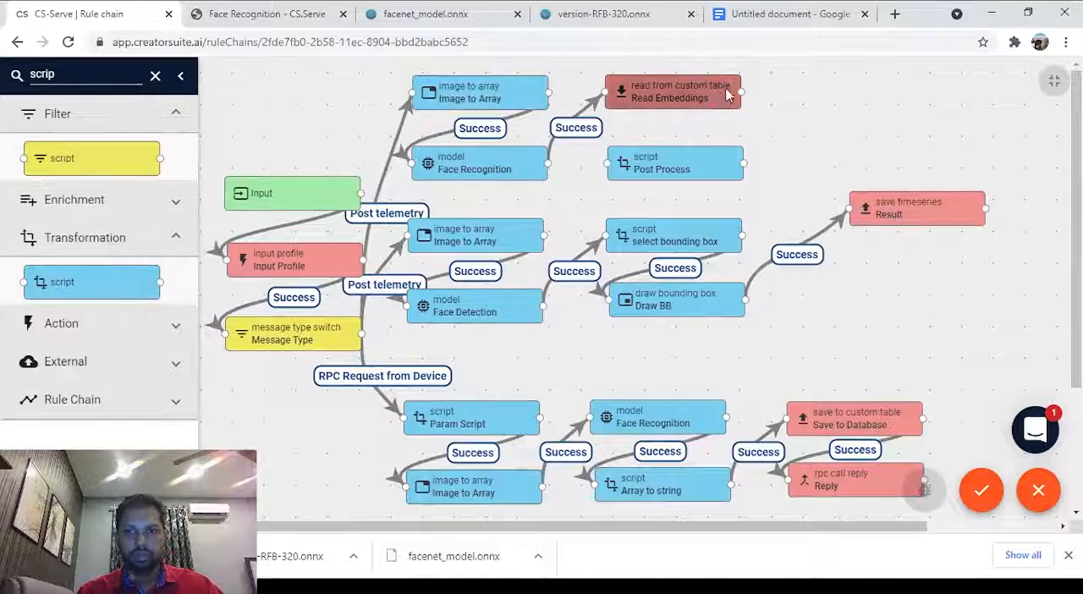
{"action": "left_click_drag", "start_coordinate": [741, 91], "coordinate": [606, 167]}
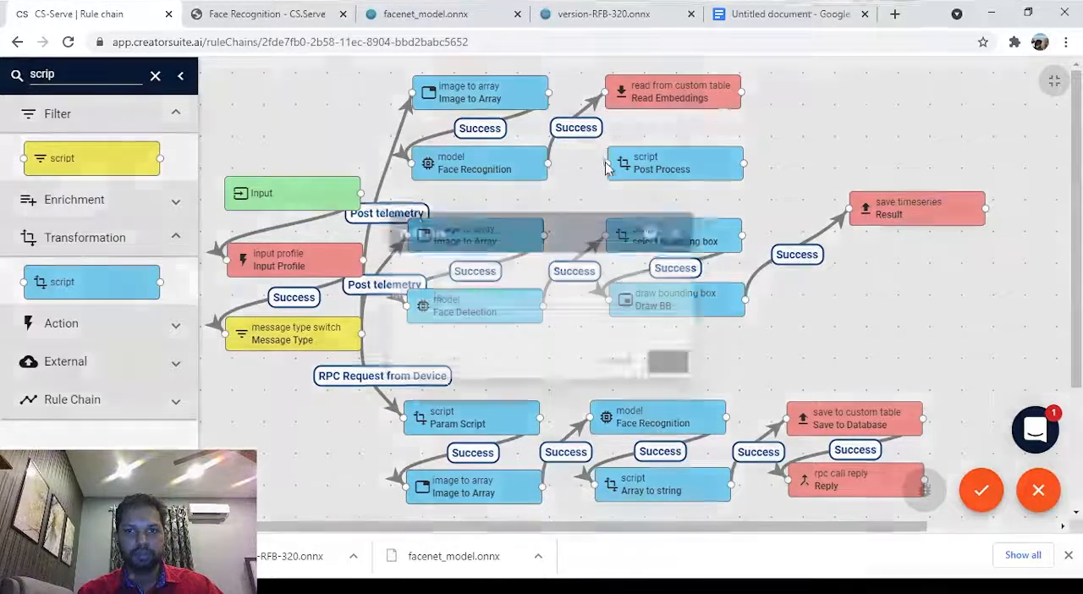
{"action": "left_click", "coordinate": [523, 300]}
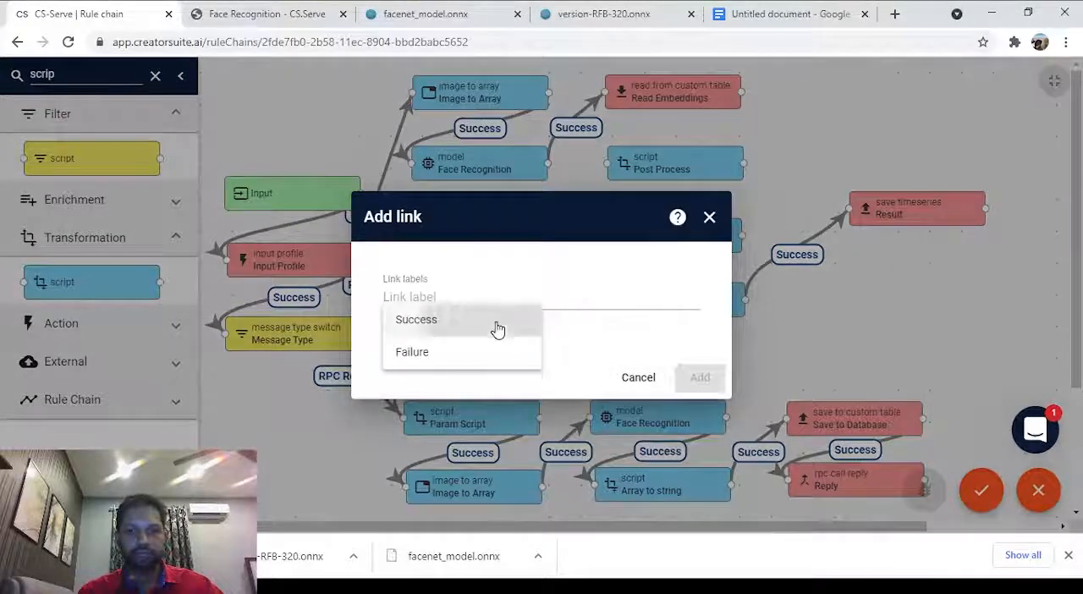
{"action": "left_click", "coordinate": [496, 327]}
{"action": "left_click", "coordinate": [706, 387]}
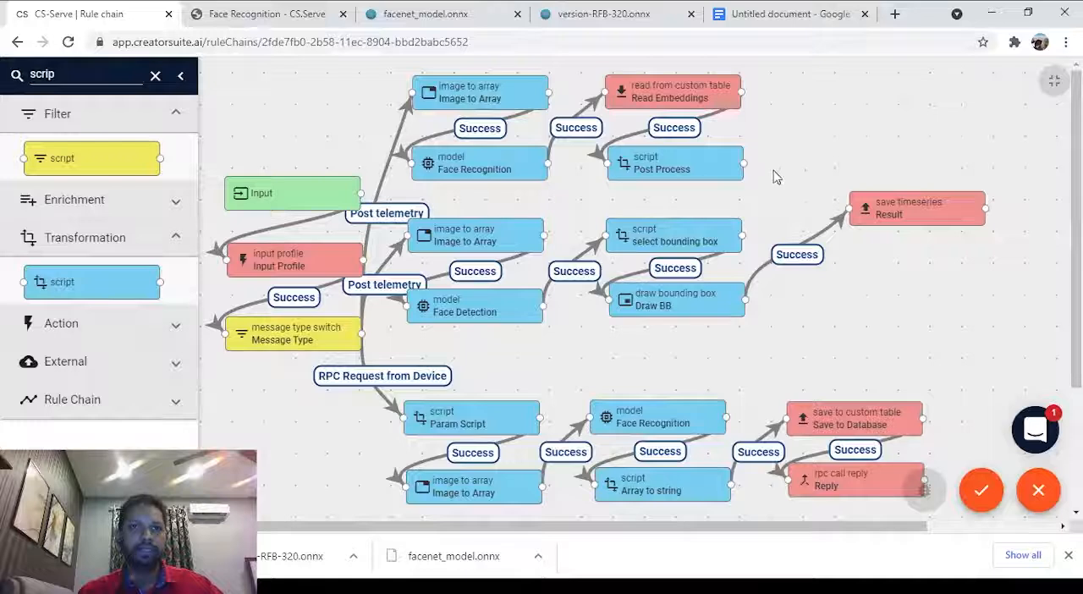
Link Post Process to the Result node with the Success label and shift Result slightly away from the incoming links.
{"action": "left_click_drag", "start_coordinate": [744, 163], "coordinate": [849, 206]}
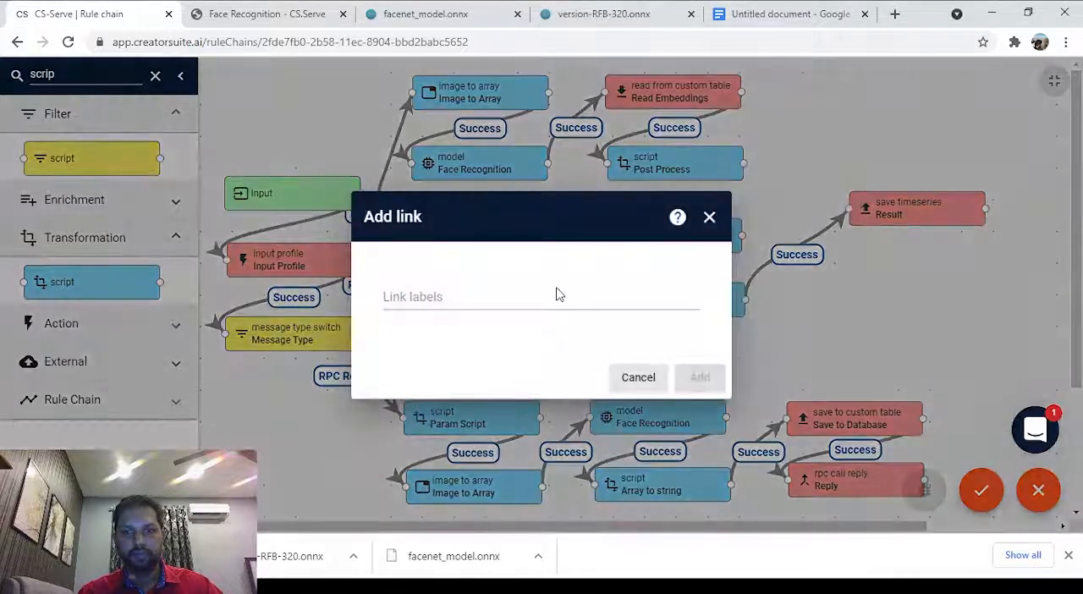
{"action": "left_click", "coordinate": [471, 326]}
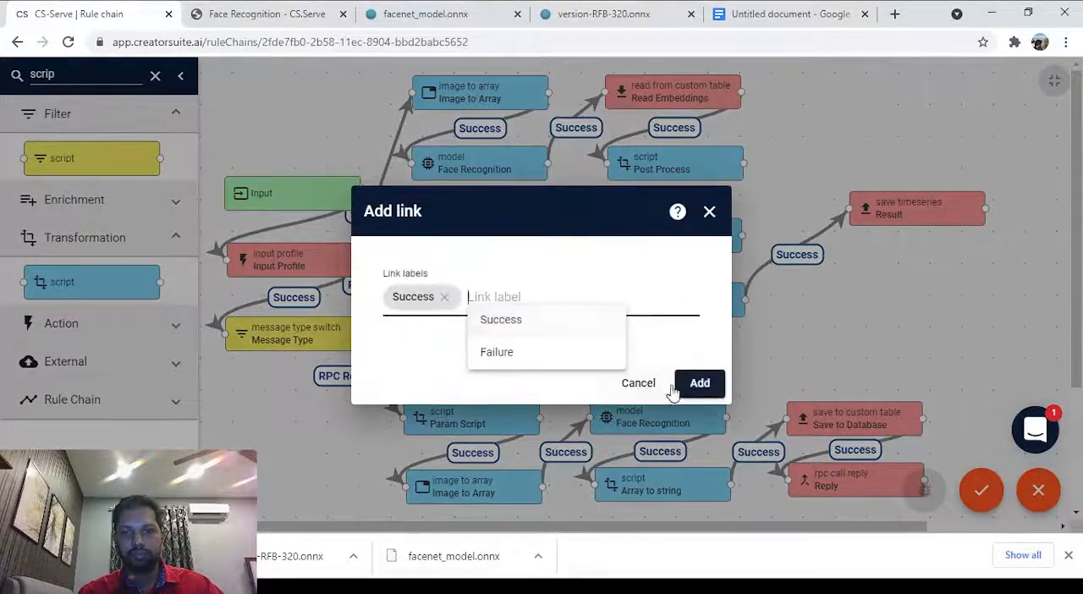
{"action": "left_click", "coordinate": [699, 384]}
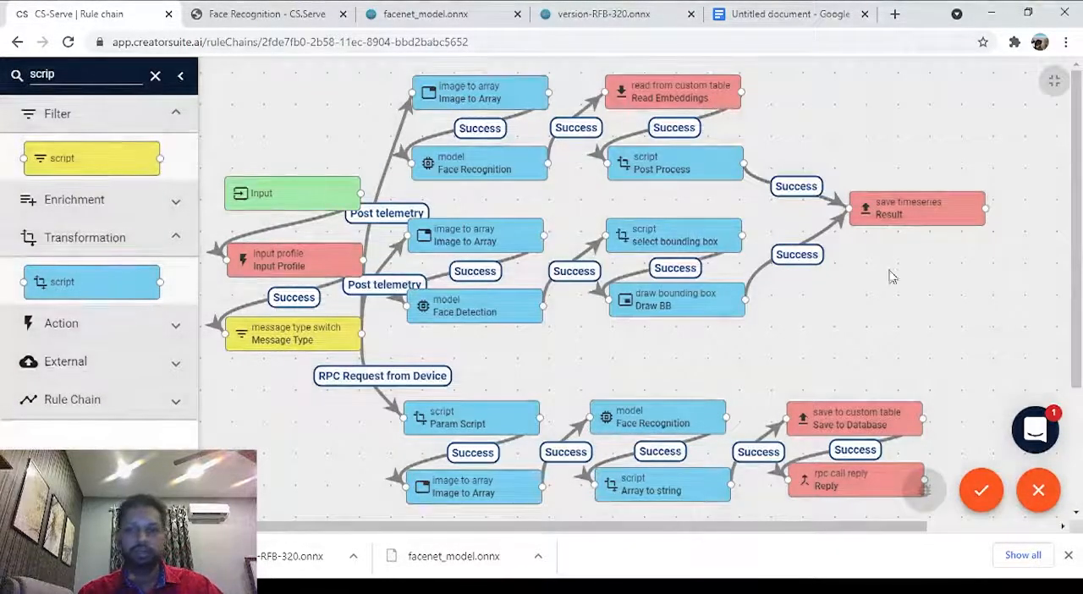
{"action": "left_click_drag", "start_coordinate": [936, 209], "coordinate": [948, 218]}
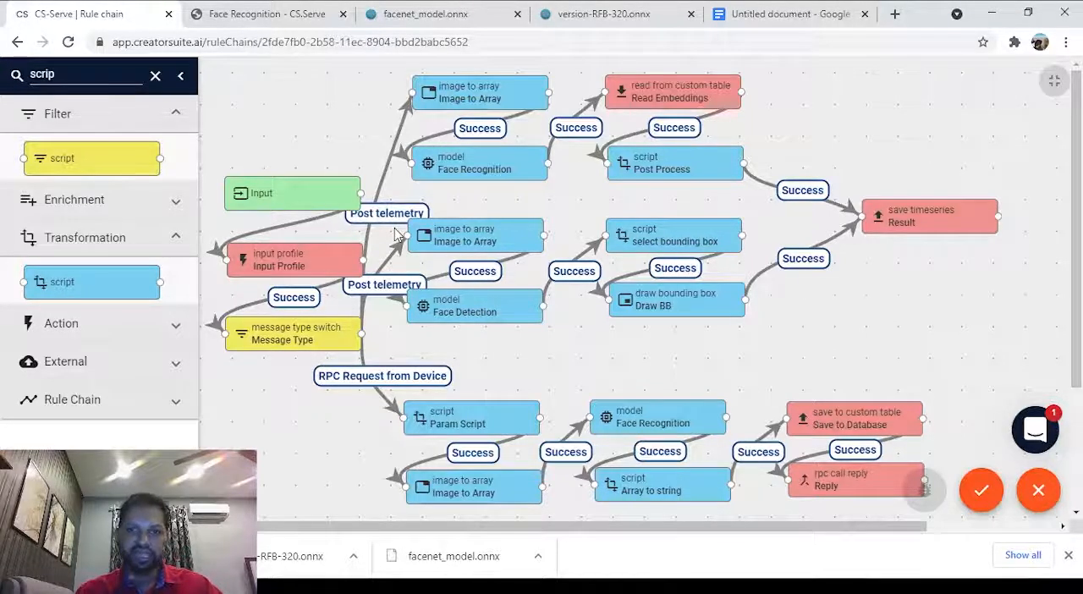
Compare the finished rule chain with the three-operation pipeline diagram in the Face Recognition documentation.
{"action": "left_click", "coordinate": [222, 13]}
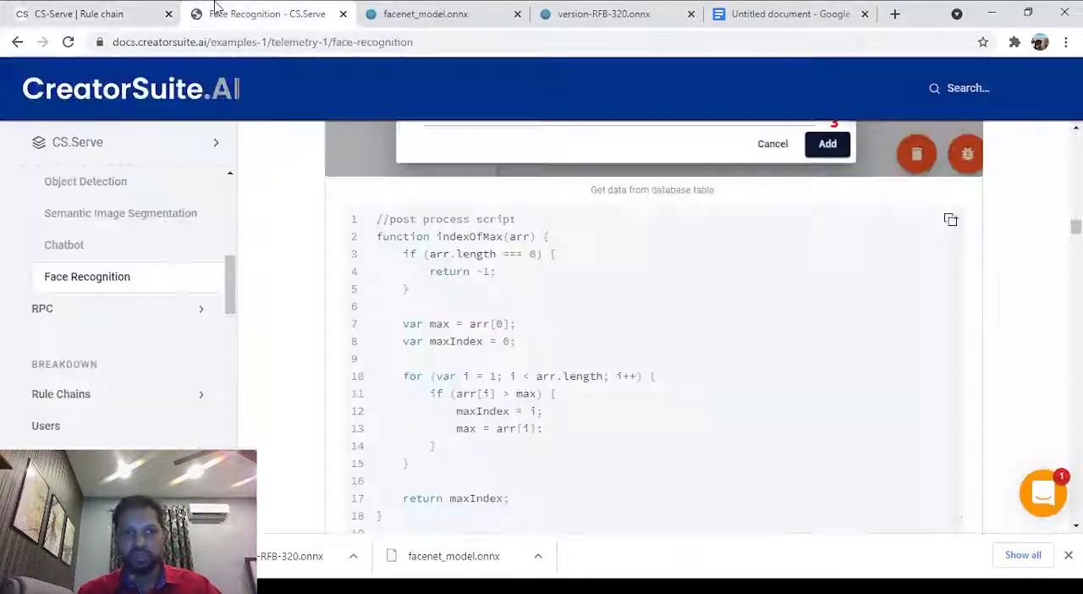
{"action": "scroll", "coordinate": [334, 209], "scroll_direction": "up", "scroll_amount": 15}
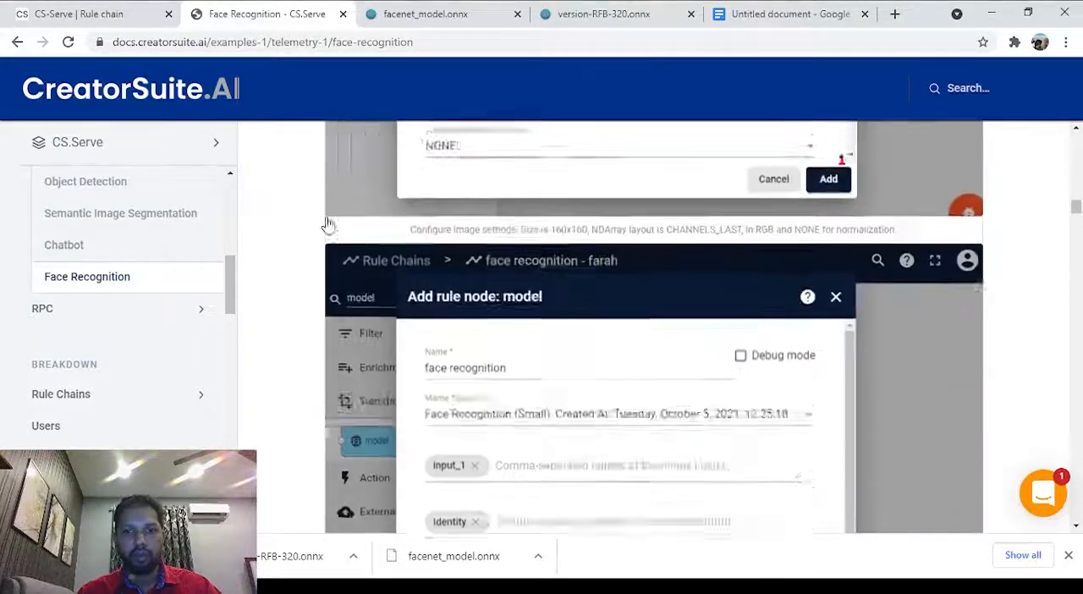
{"action": "scroll", "coordinate": [330, 223], "scroll_direction": "up", "scroll_amount": 5}
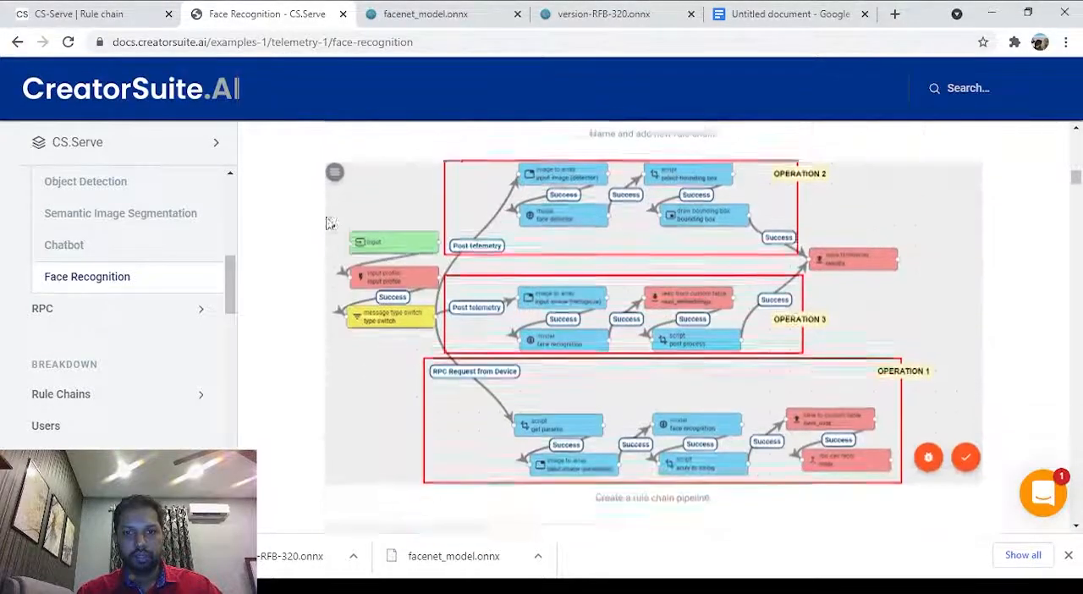
{"action": "scroll", "coordinate": [309, 238], "scroll_direction": "up", "scroll_amount": 1}
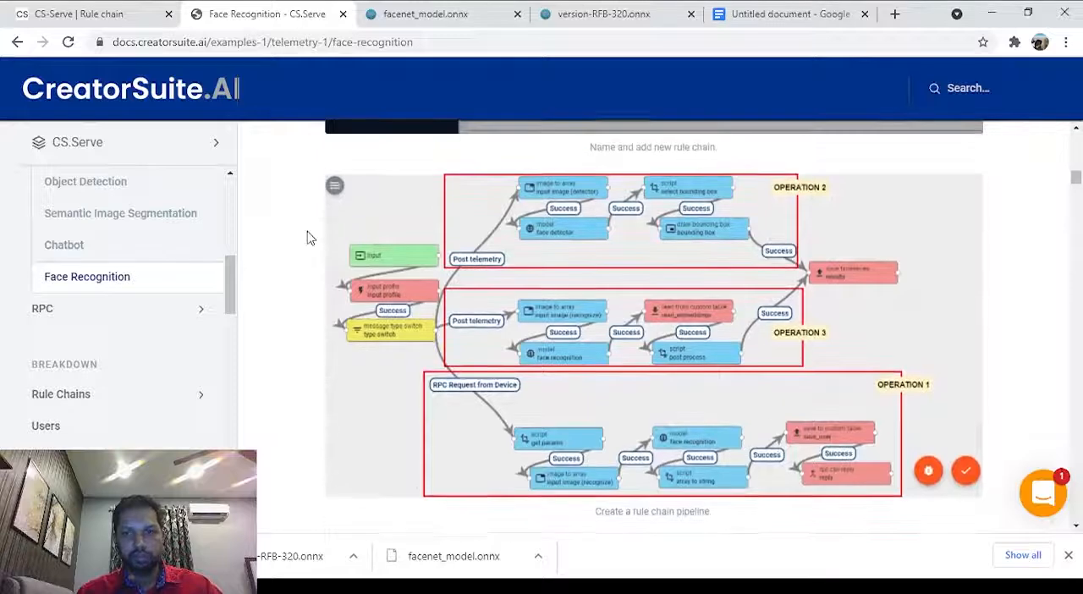
{"action": "left_click", "coordinate": [76, 14]}
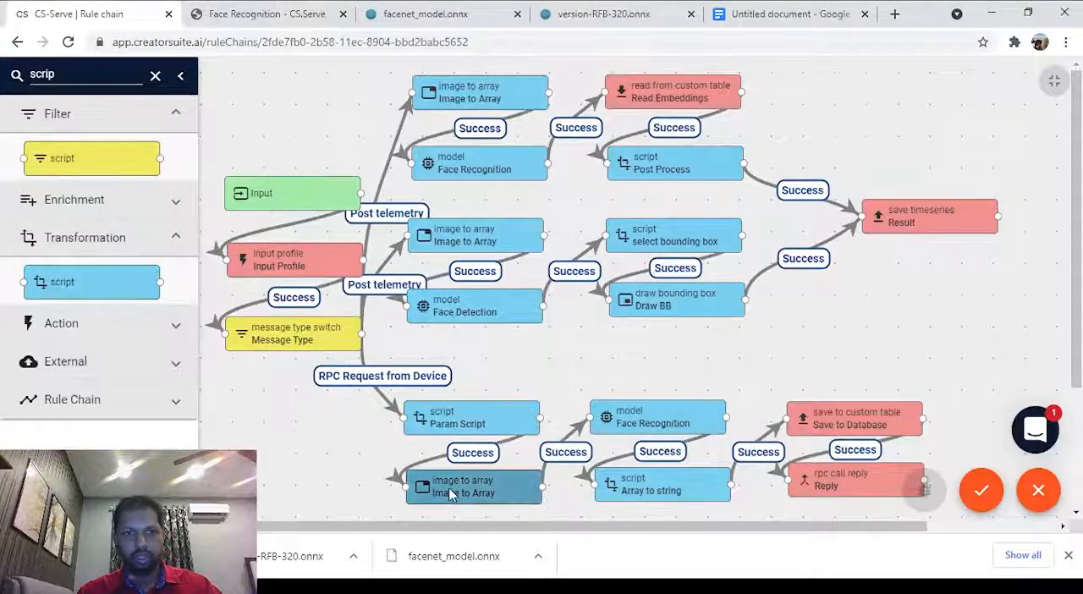
{"action": "left_click", "coordinate": [267, 14]}
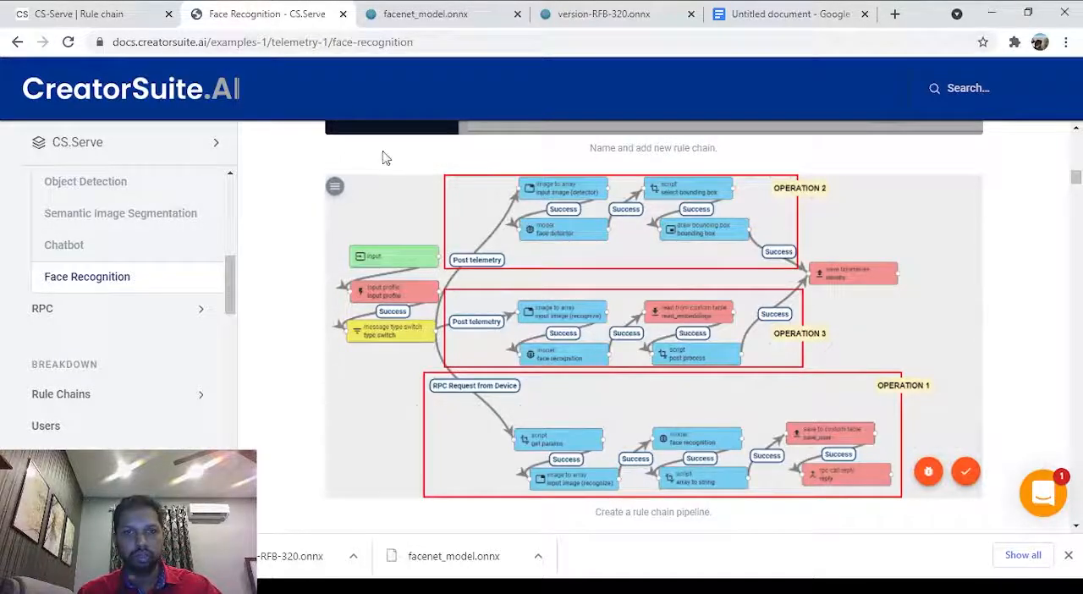
Check the node order and Success links of each branch against the documentation's pipeline diagram once more.
{"action": "left_click", "coordinate": [81, 14]}
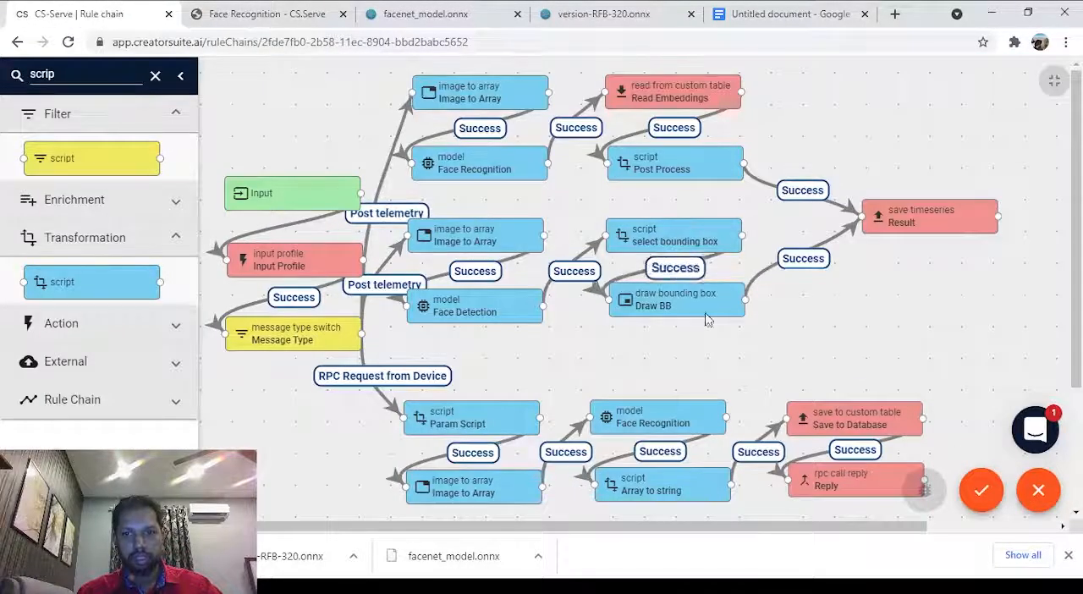
{"action": "left_click", "coordinate": [288, 9]}
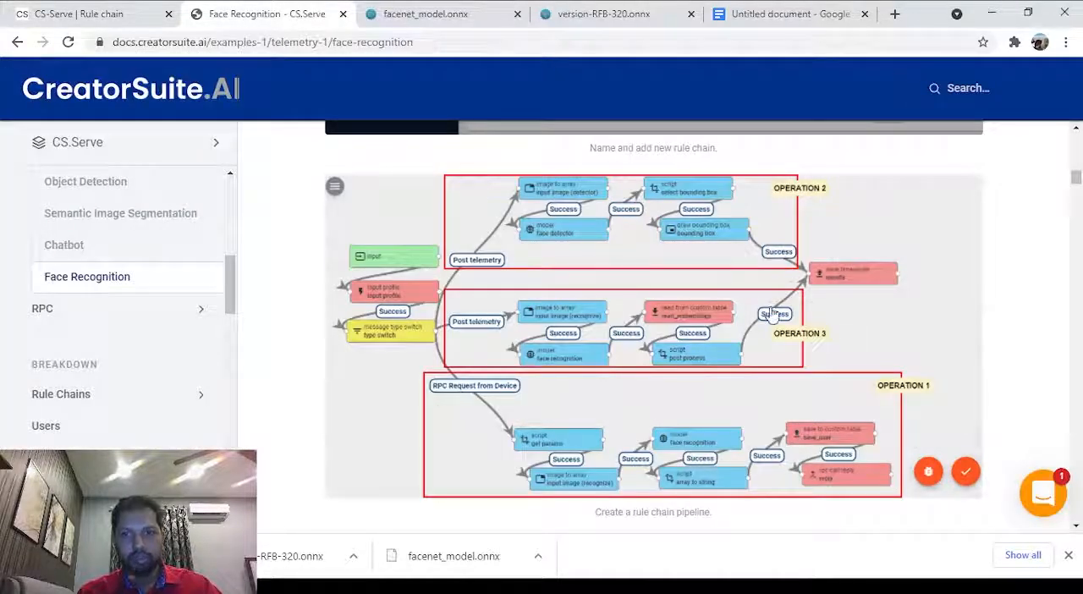
{"action": "left_click", "coordinate": [101, 13]}
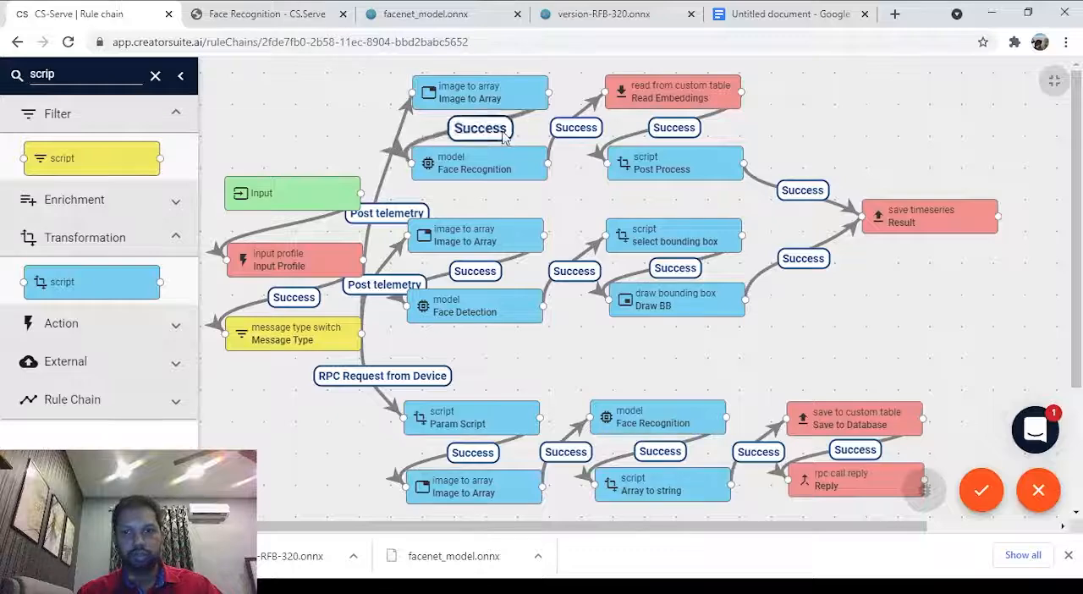
{"action": "left_click", "coordinate": [297, 9]}
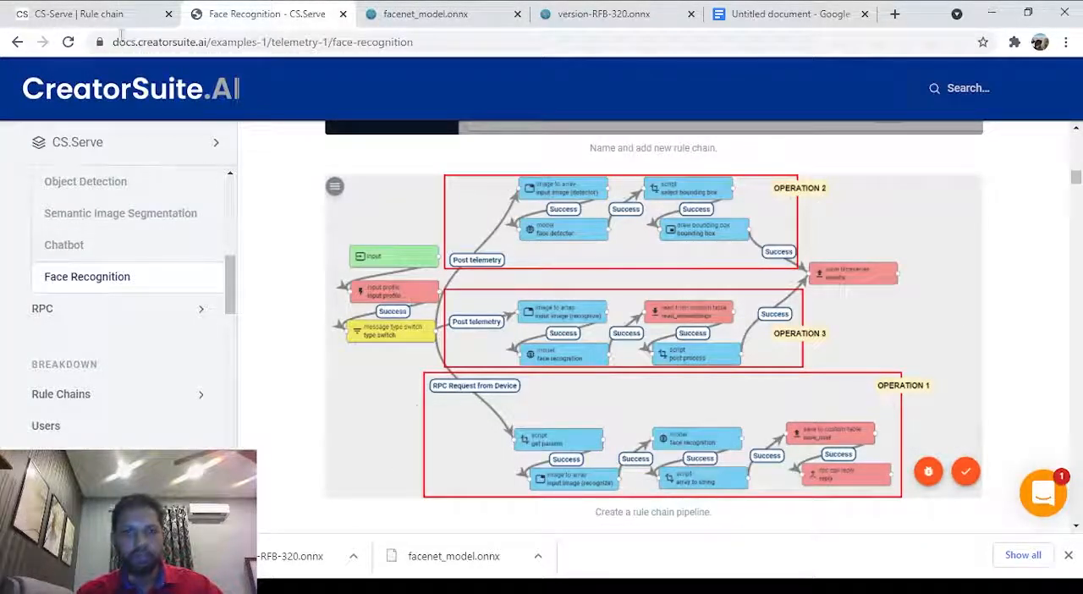
{"action": "left_click", "coordinate": [56, 7]}
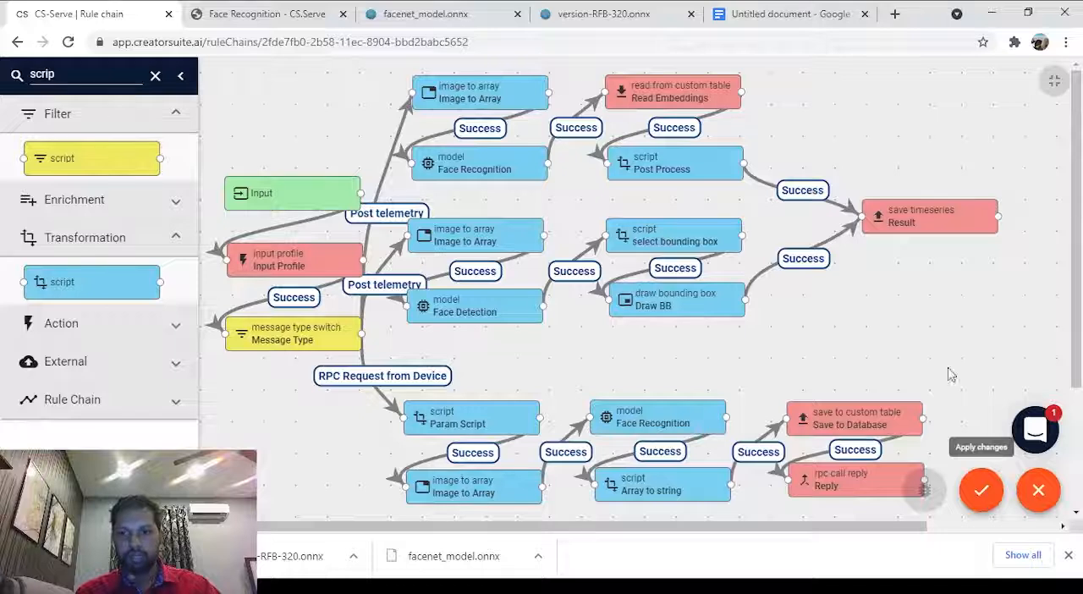
Apply the changes to the Face Recognition rule chain and exit the fullscreen editor.
{"action": "left_click", "coordinate": [980, 494]}
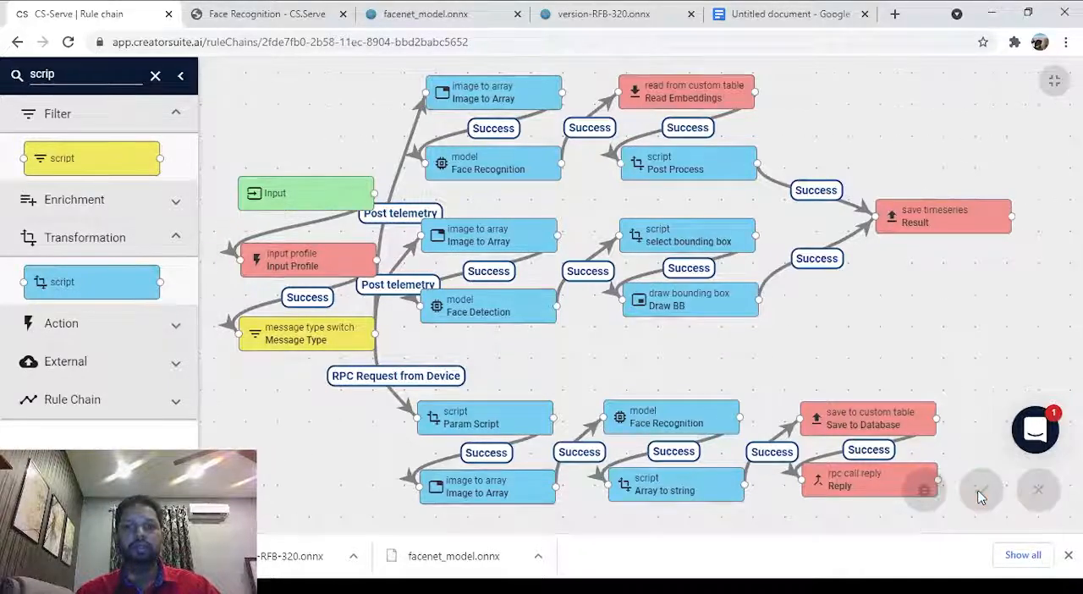
{"action": "left_click", "coordinate": [1055, 82]}
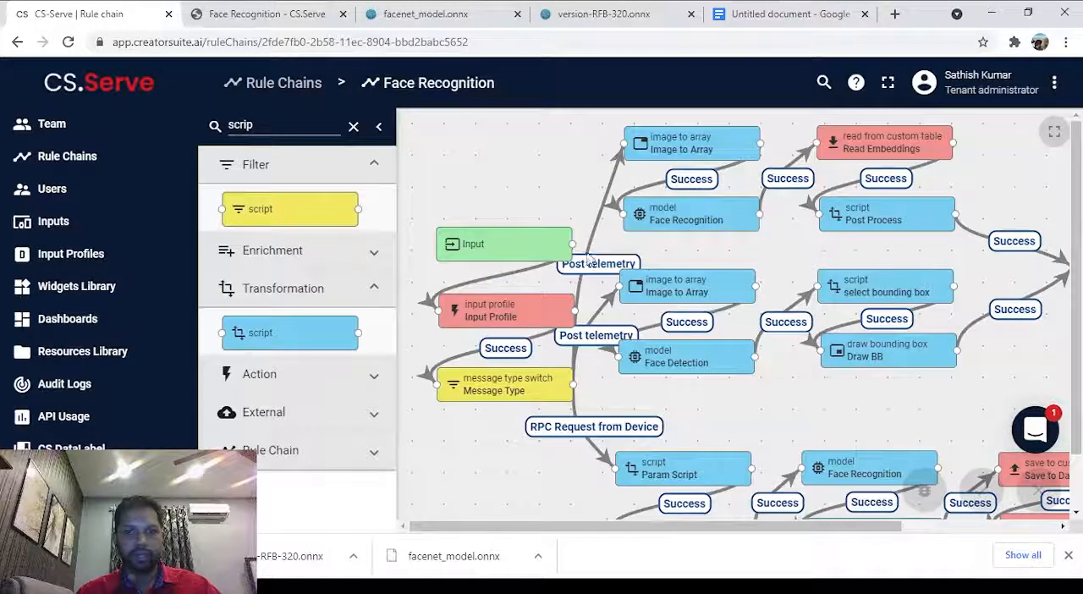
{"action": "scroll", "coordinate": [669, 250], "scroll_direction": "down", "scroll_amount": 1}
{"action": "scroll", "coordinate": [669, 250], "scroll_direction": "up", "scroll_amount": 1}
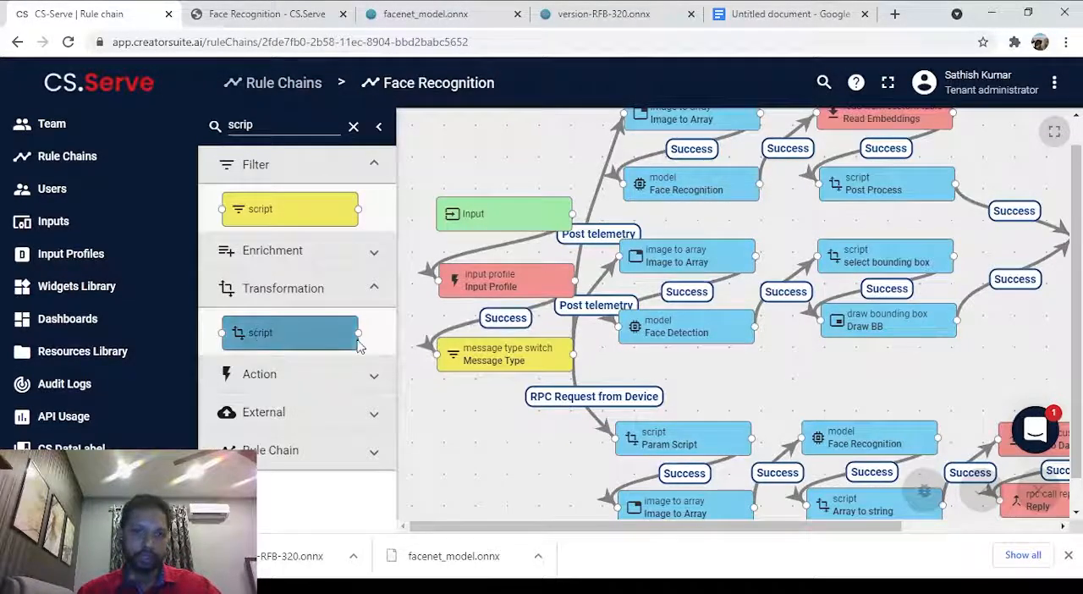
{"action": "mouse_move", "coordinate": [258, 333]}
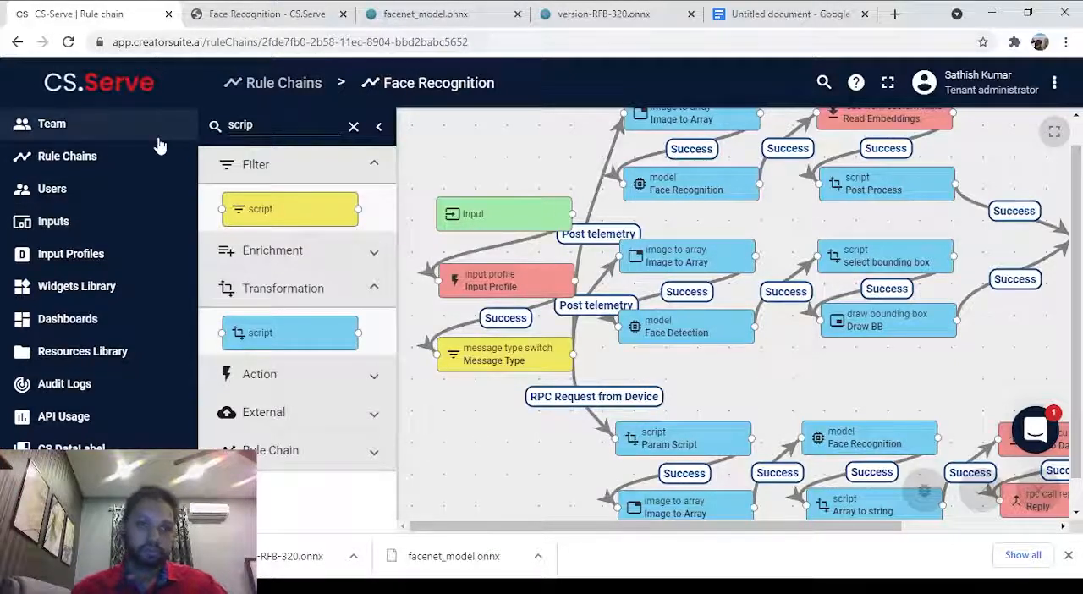
Go to the CS-Serve home page and review the workflow overview up to the Add Input stage.
{"action": "left_click", "coordinate": [127, 85]}
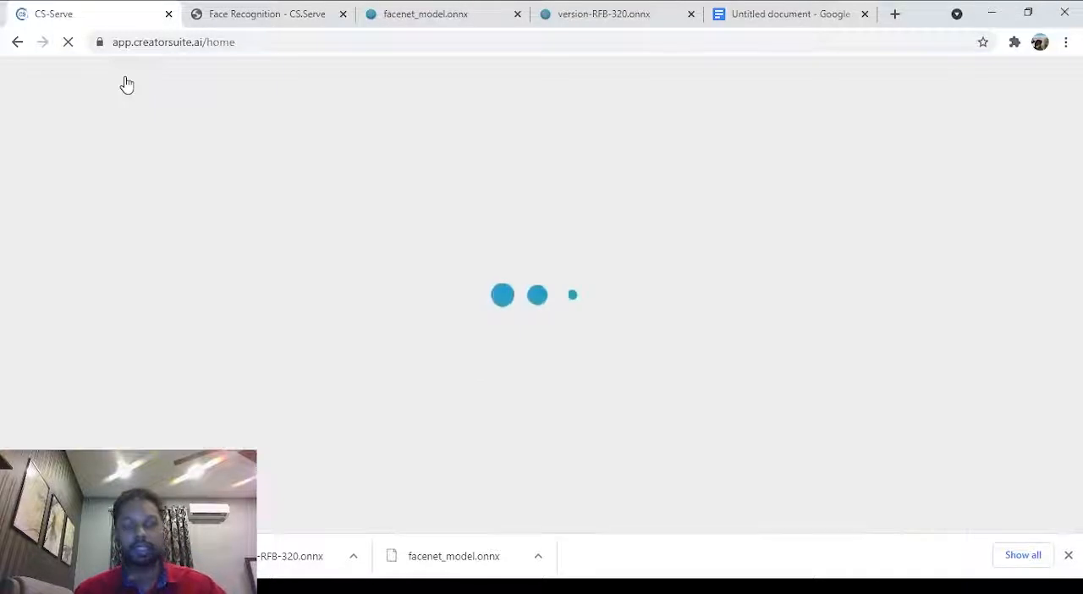
{"action": "scroll", "coordinate": [404, 284], "scroll_direction": "down", "scroll_amount": 1}
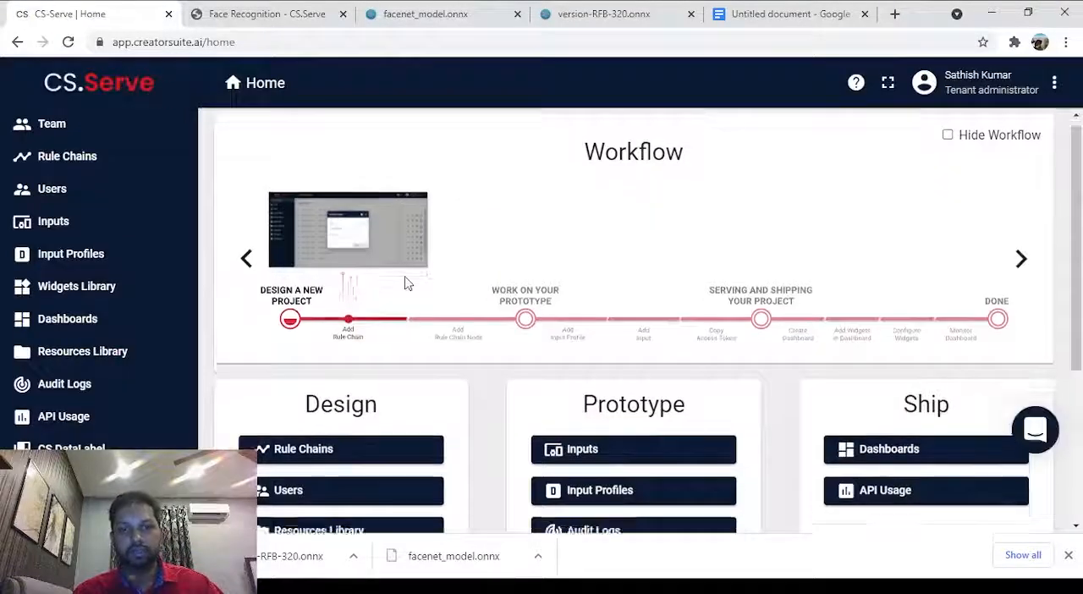
{"action": "scroll", "coordinate": [404, 283], "scroll_direction": "down", "scroll_amount": 1}
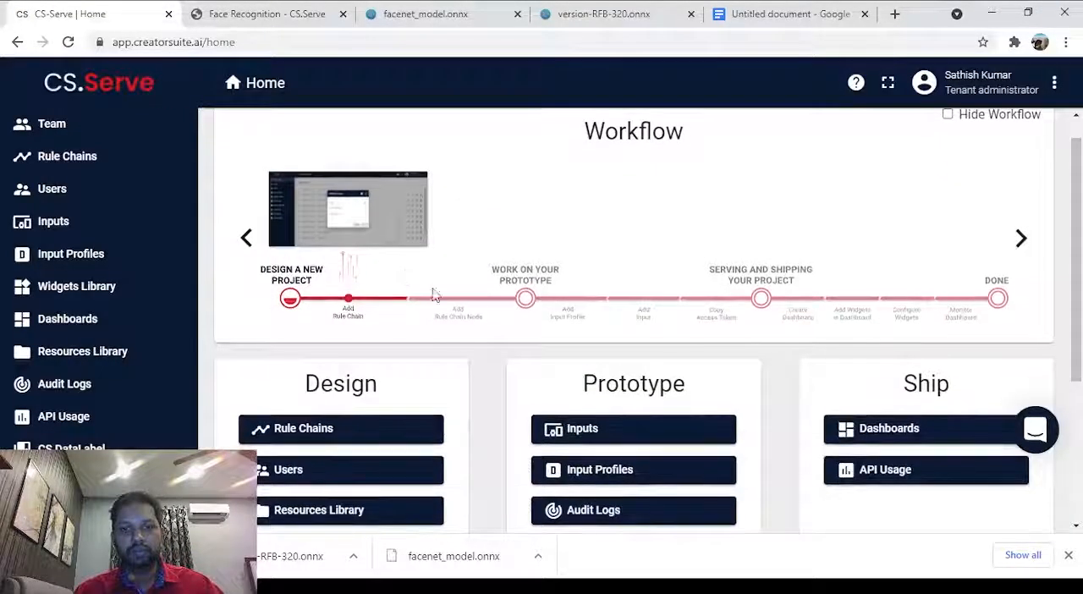
{"action": "left_click", "coordinate": [1031, 252]}
{"action": "left_click", "coordinate": [1027, 249]}
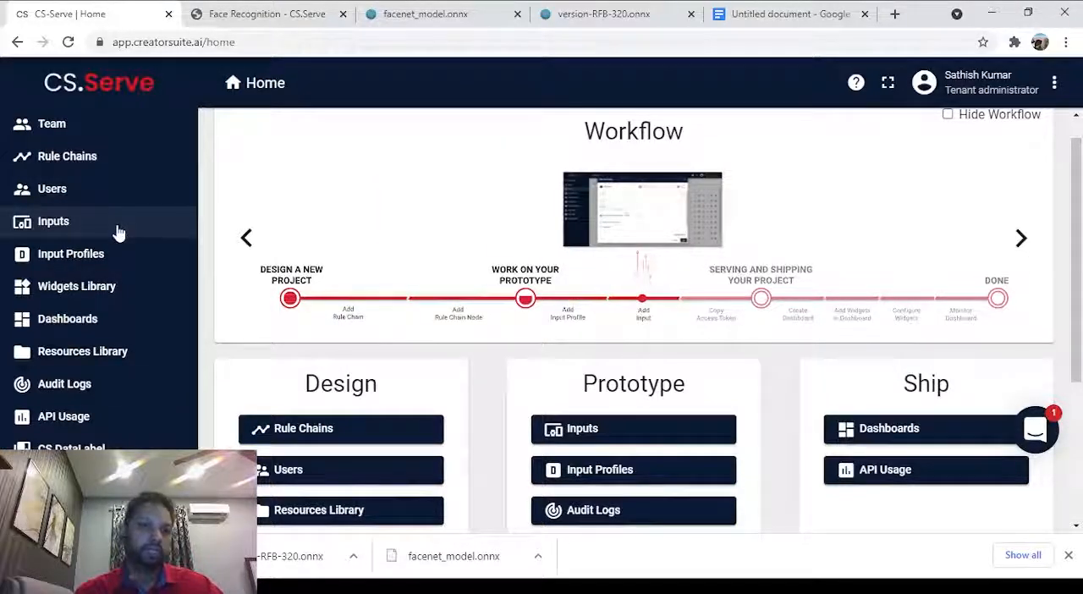
Start a new input profile and name it Face Recognition.
{"action": "left_click", "coordinate": [109, 265]}
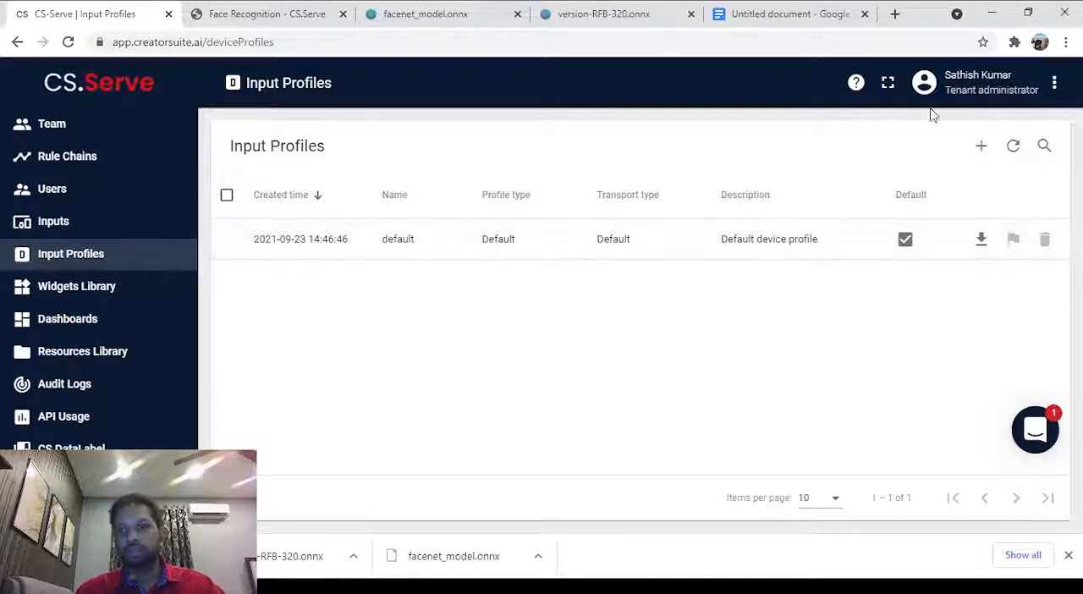
{"action": "left_click", "coordinate": [988, 147]}
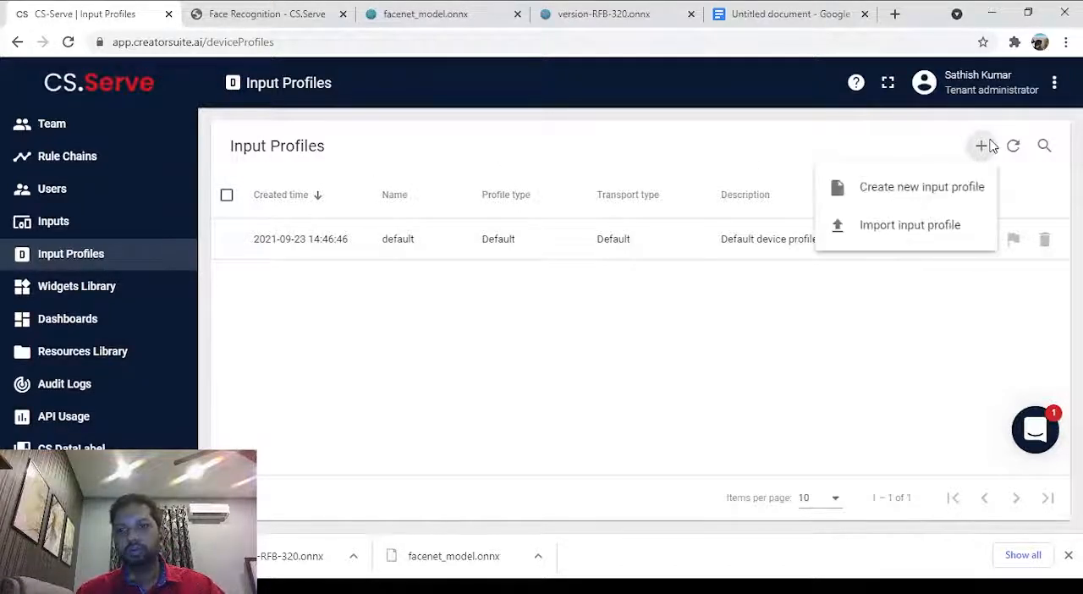
{"action": "left_click", "coordinate": [914, 188]}
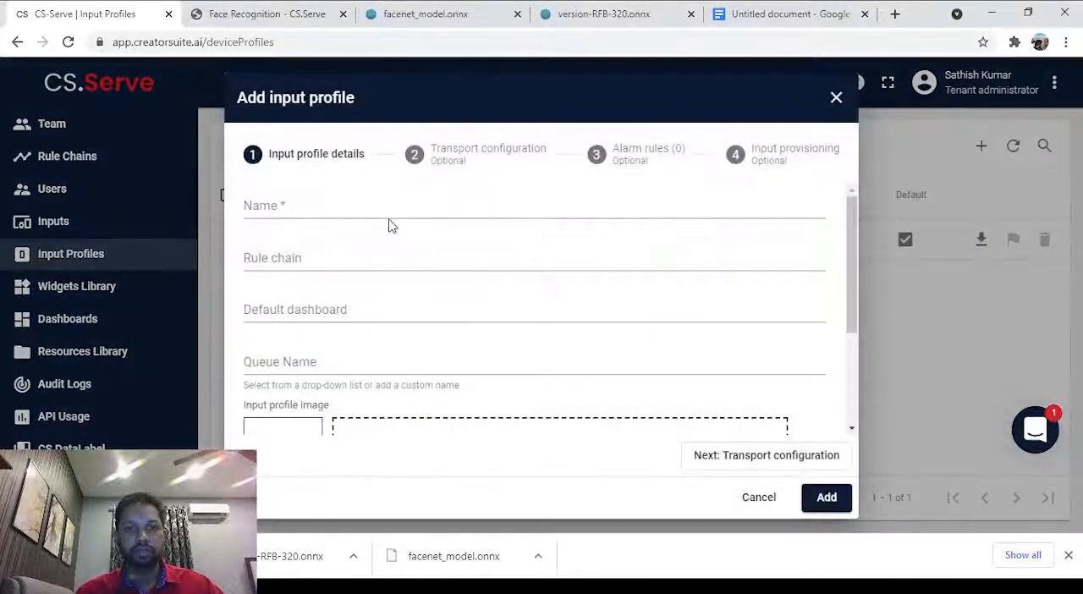
{"action": "left_click", "coordinate": [377, 203]}
{"action": "type", "text": "Face"}
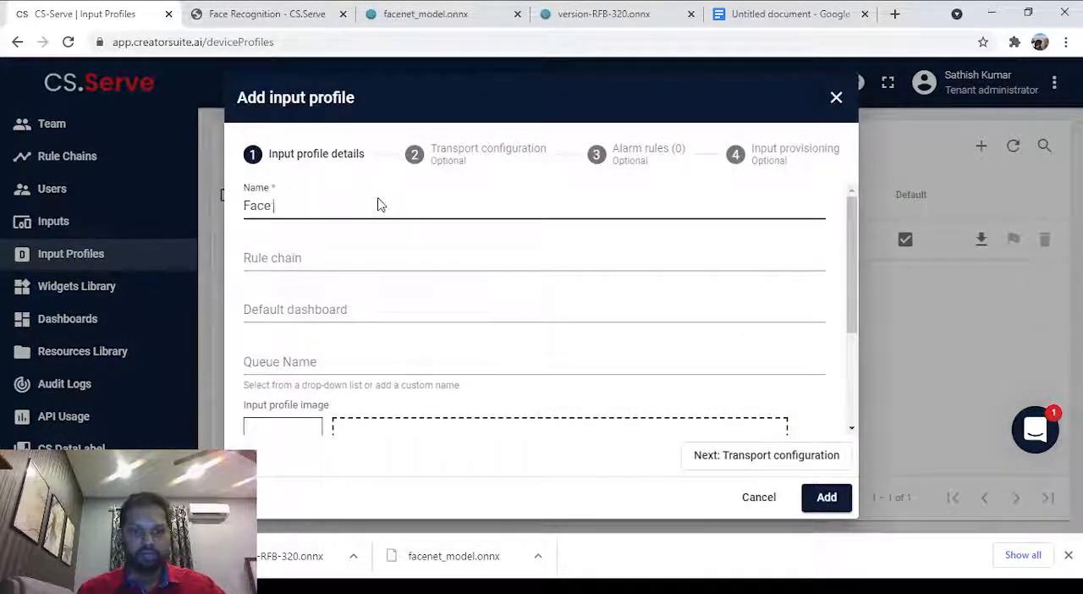
{"action": "type", "text": " recogni"}
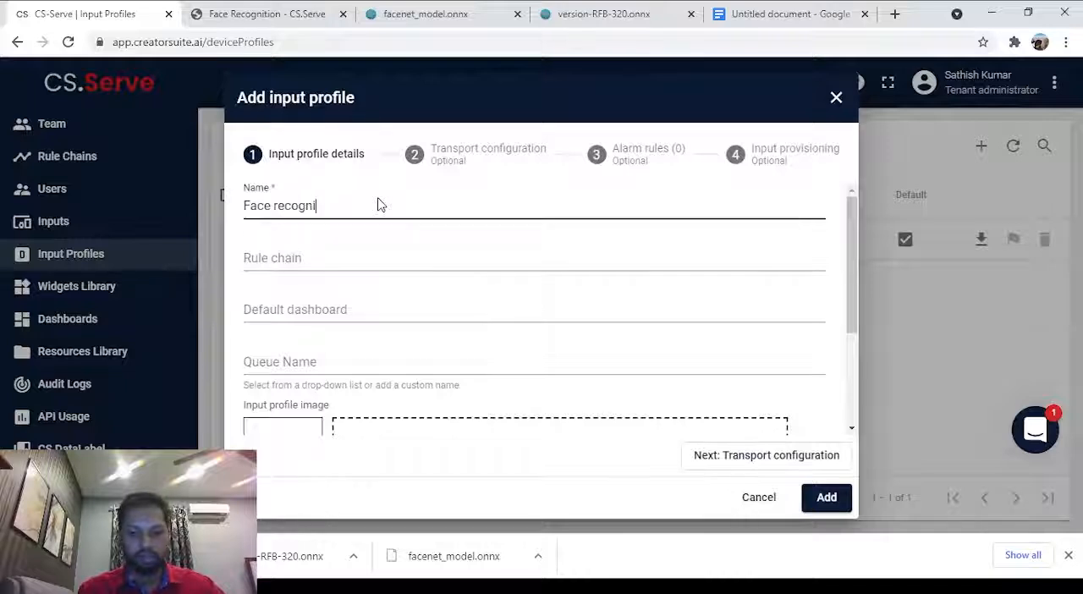
{"action": "type", "text": "tion"}
{"action": "key", "text": "Left"}
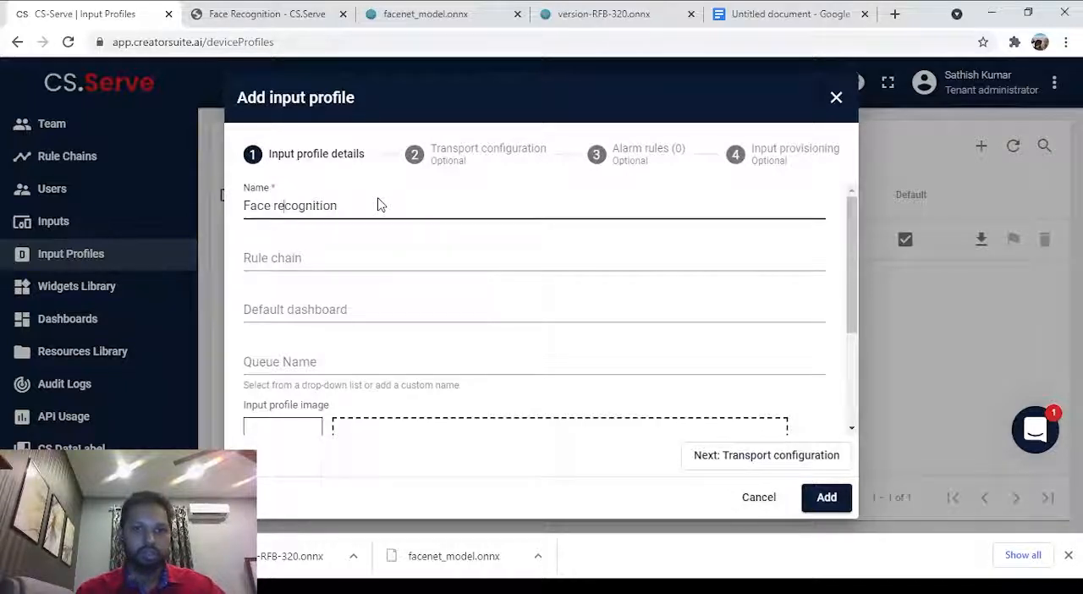
{"action": "key", "text": "Delete"}
{"action": "type", "text": "R"}
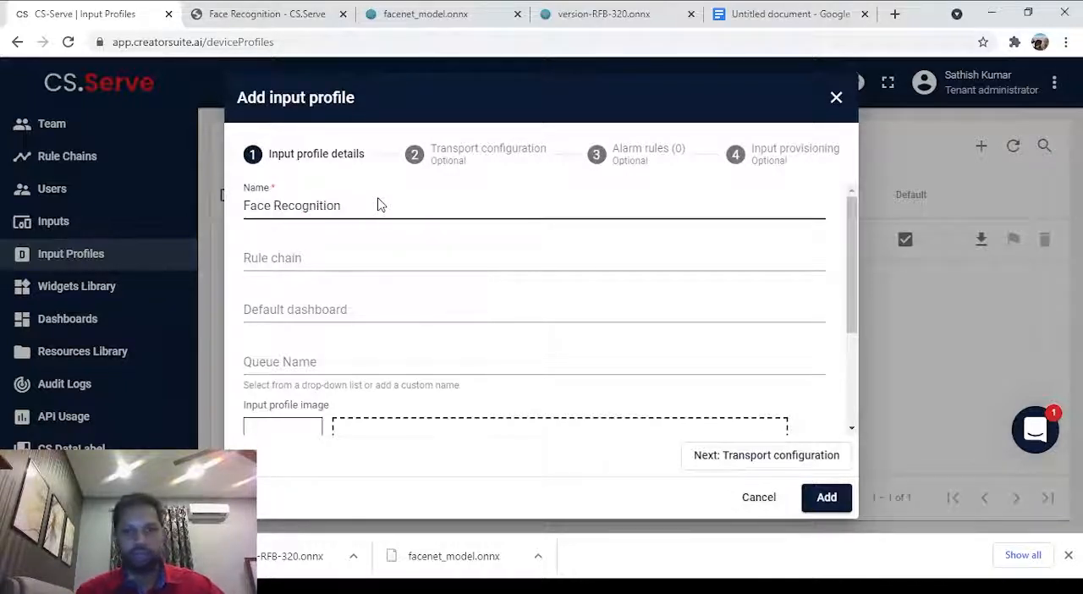
Assign the Face Recognition rule chain to the new input profile and add the profile.
{"action": "left_click", "coordinate": [398, 265]}
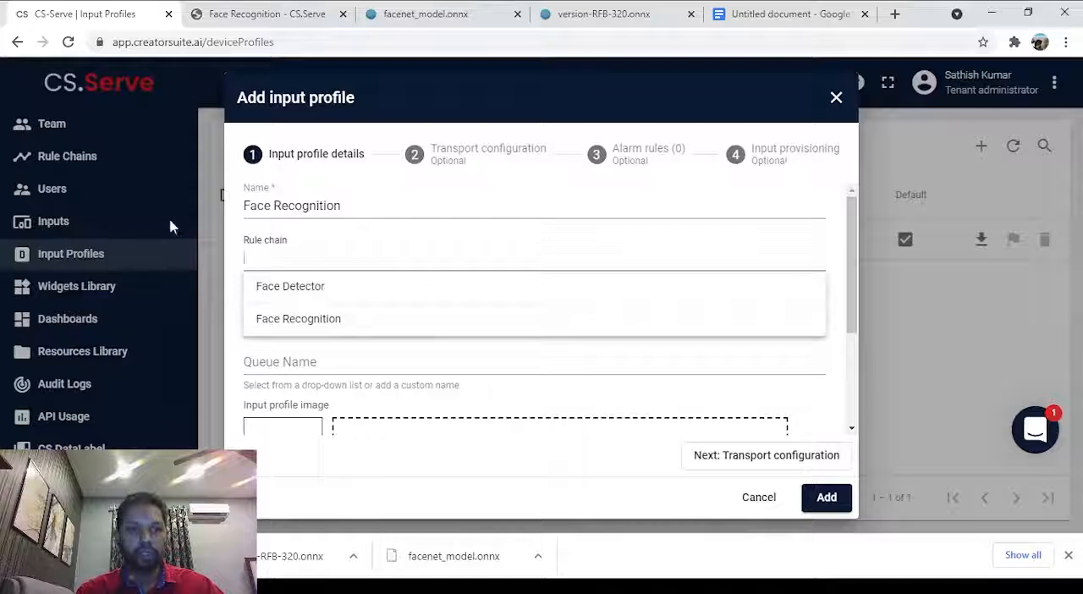
{"action": "left_click", "coordinate": [351, 319]}
{"action": "scroll", "coordinate": [350, 313], "scroll_direction": "down", "scroll_amount": 1}
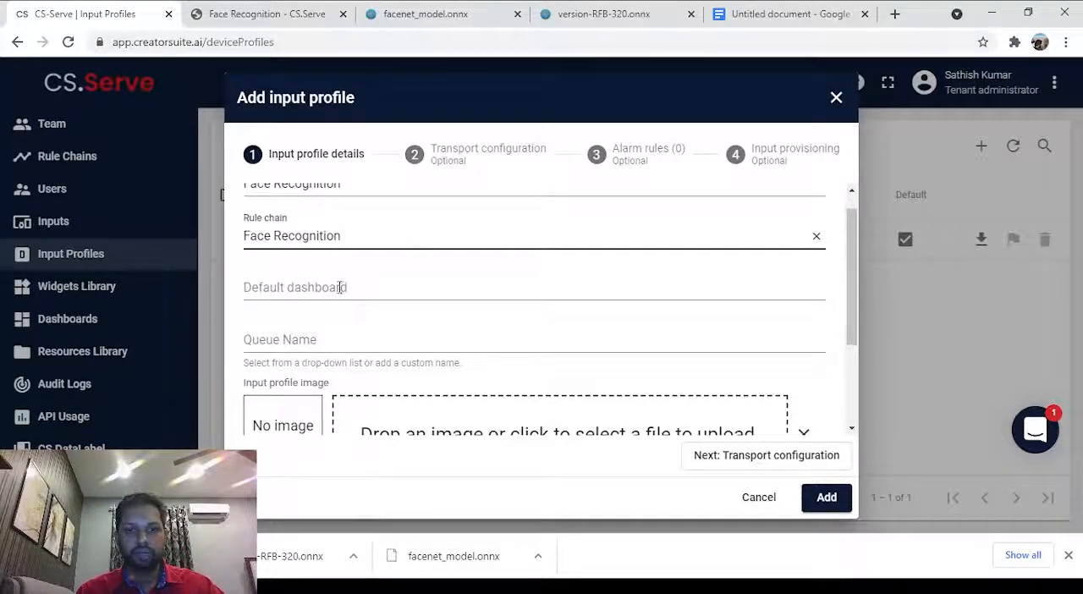
{"action": "scroll", "coordinate": [340, 292], "scroll_direction": "down", "scroll_amount": 2}
{"action": "scroll", "coordinate": [500, 259], "scroll_direction": "down", "scroll_amount": 1}
{"action": "scroll", "coordinate": [663, 360], "scroll_direction": "up", "scroll_amount": 4}
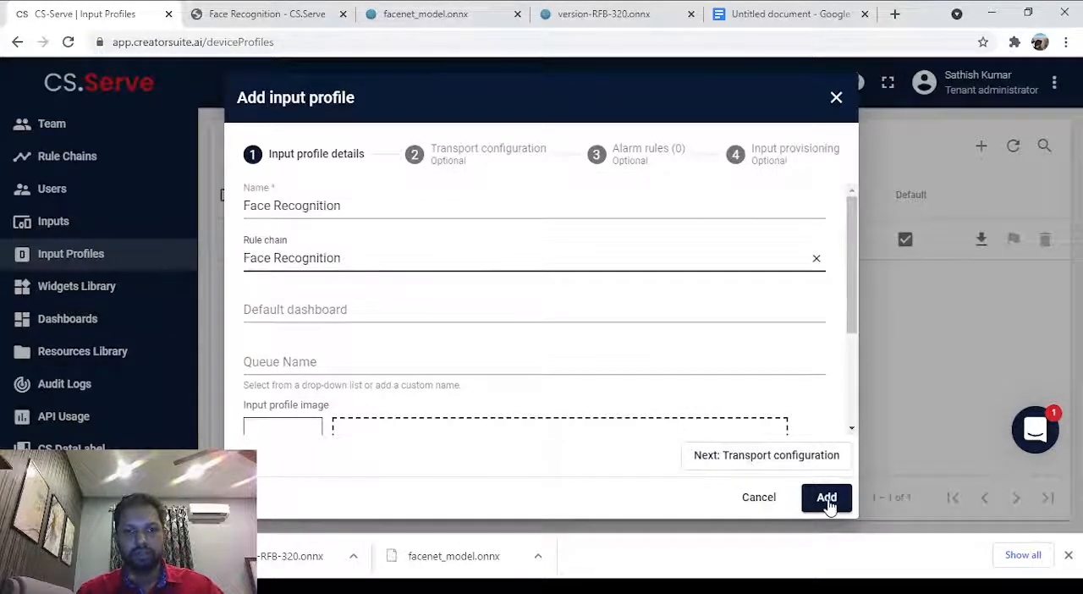
{"action": "scroll", "coordinate": [696, 368], "scroll_direction": "down", "scroll_amount": 3}
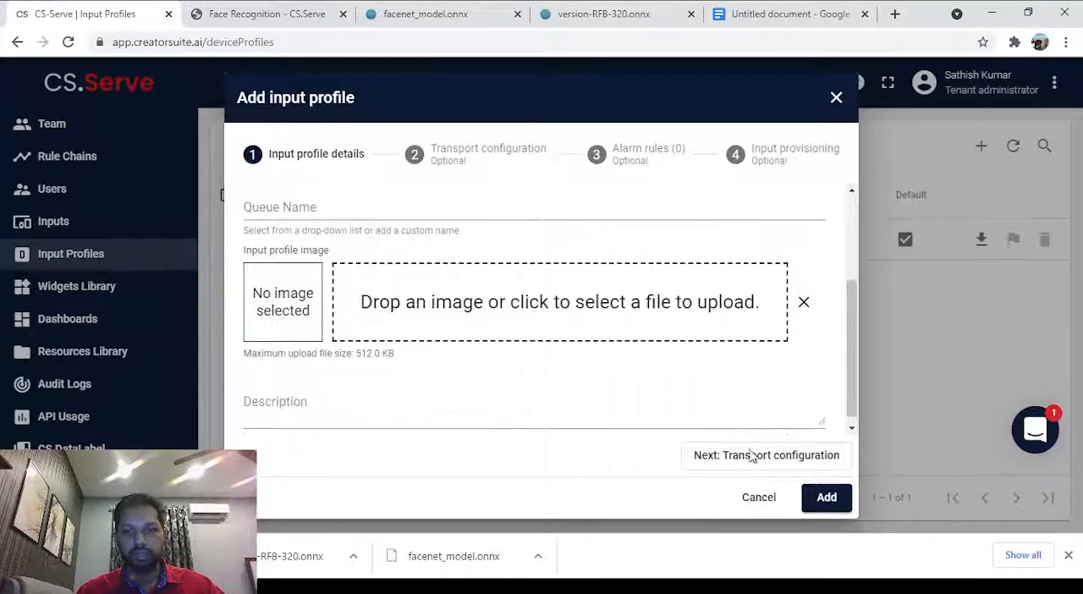
{"action": "left_click", "coordinate": [827, 497]}
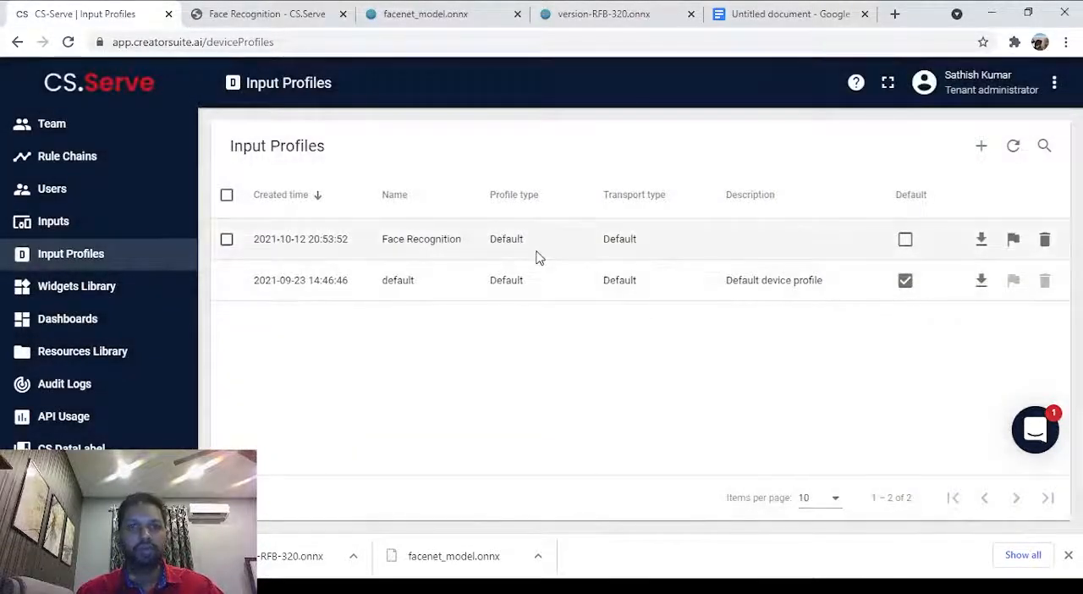
Start a new input in the Inputs list and name it Face Recognition Input.
{"action": "left_click", "coordinate": [66, 224]}
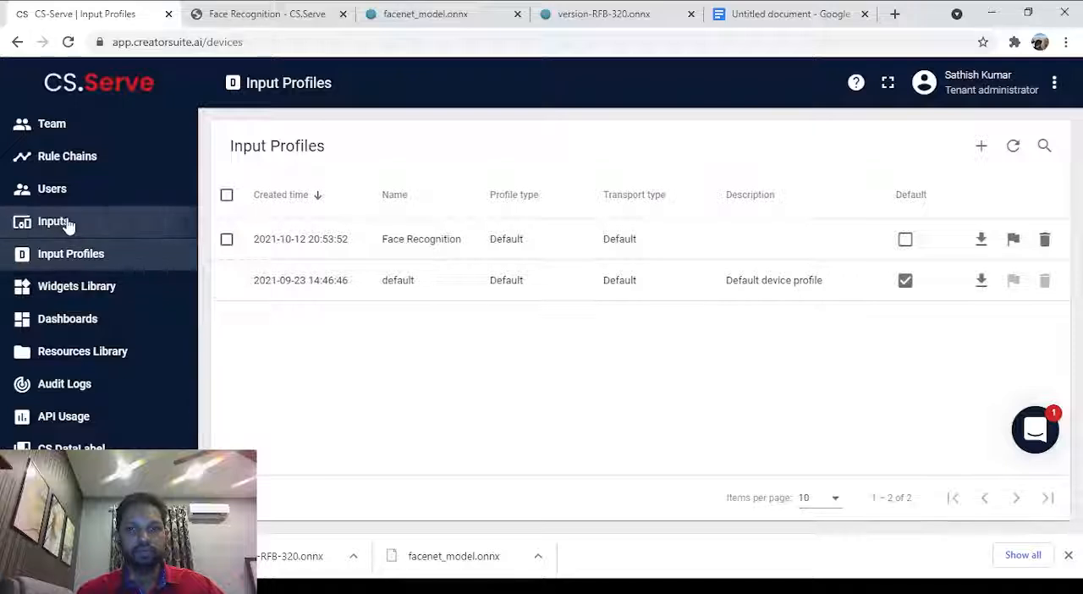
{"action": "left_click", "coordinate": [981, 147]}
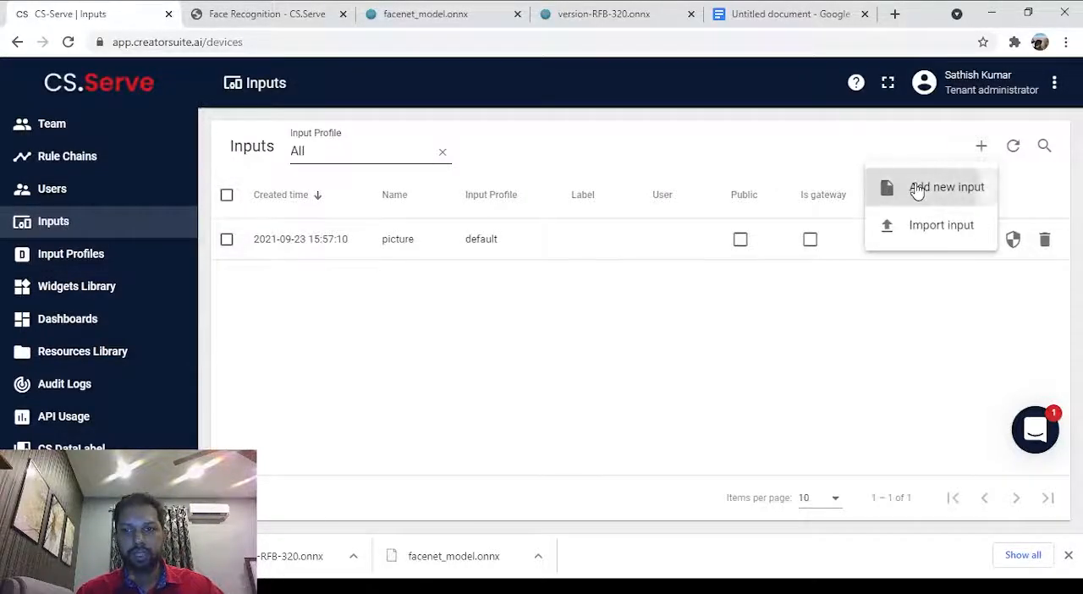
{"action": "left_click", "coordinate": [916, 190]}
{"action": "left_click", "coordinate": [405, 201]}
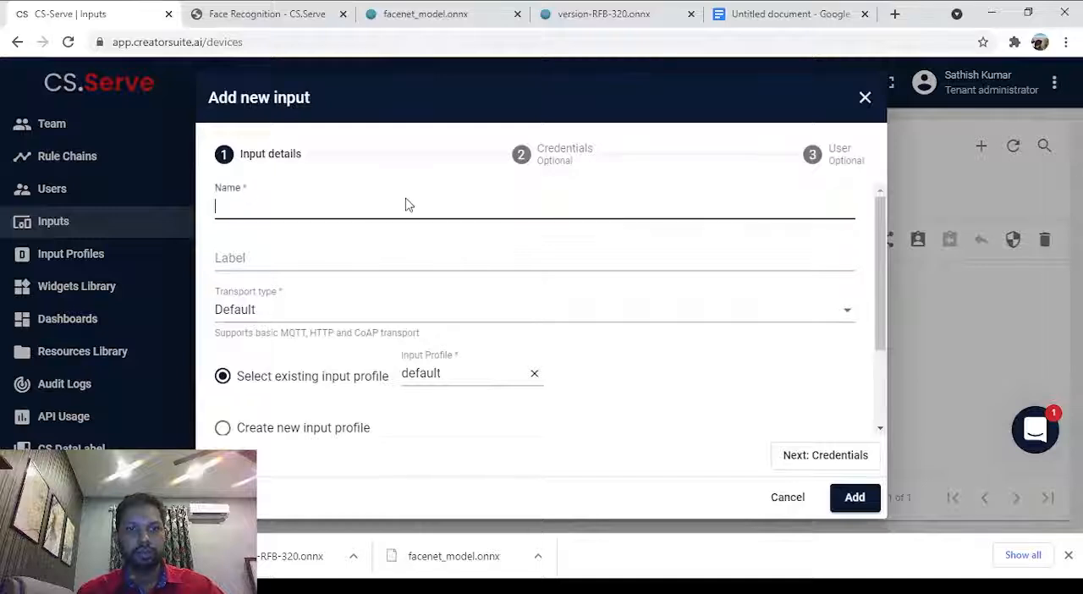
{"action": "type", "text": "Face Re"}
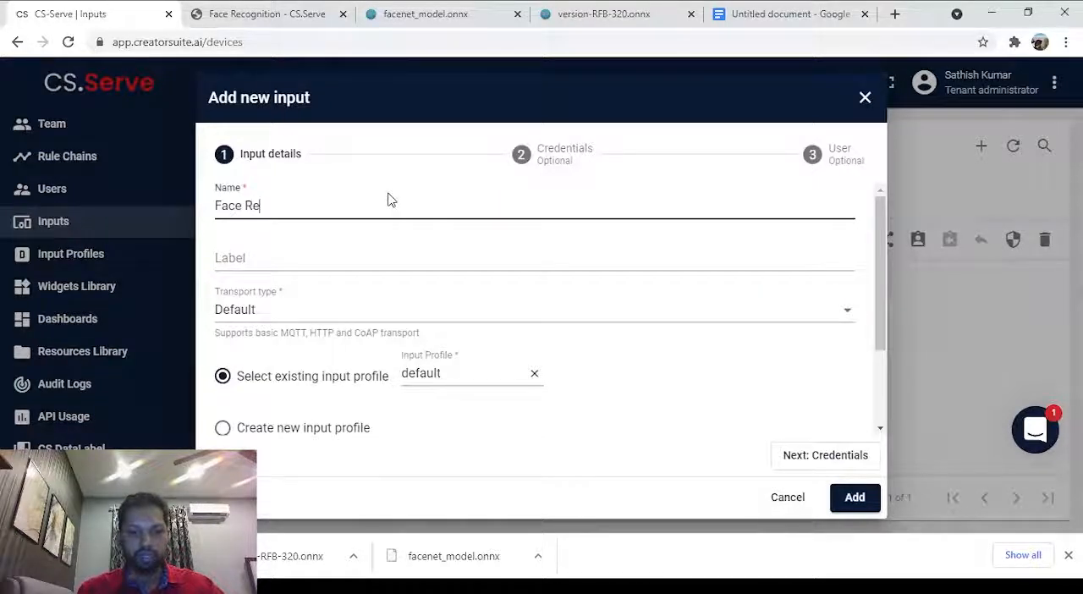
{"action": "type", "text": "cognitio"}
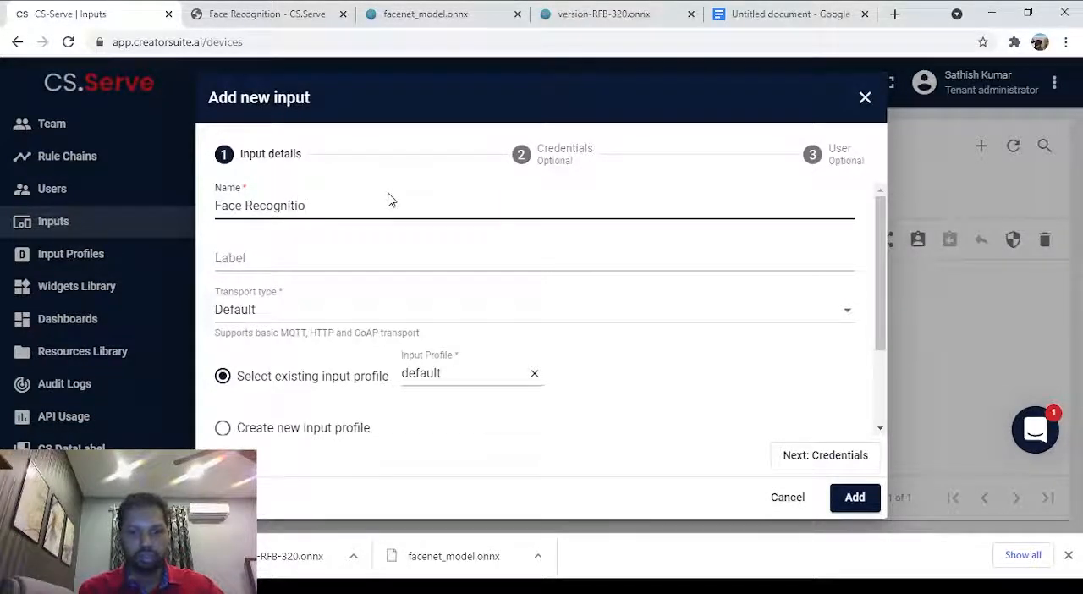
{"action": "type", "text": "n Input"}
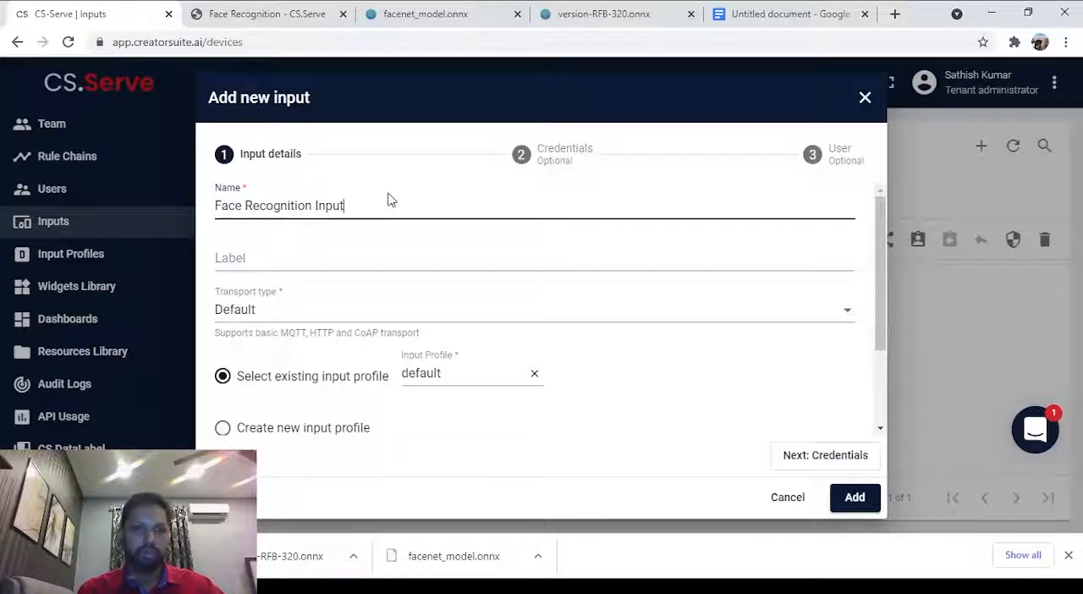
Replace the new input's default profile with the existing Face Recognition input profile.
{"action": "left_click", "coordinate": [392, 272]}
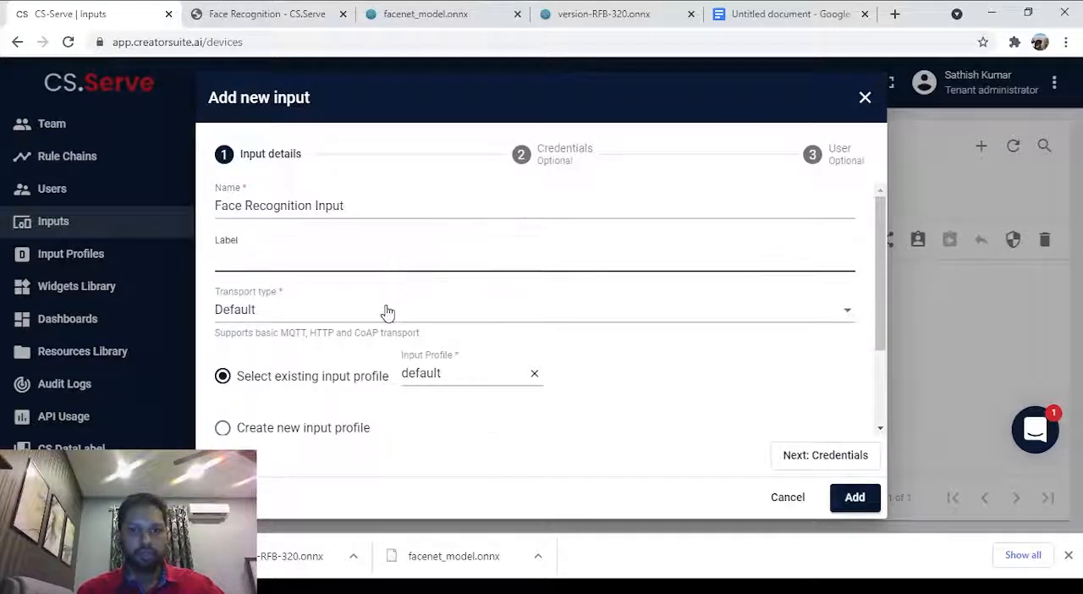
{"action": "left_click", "coordinate": [462, 374]}
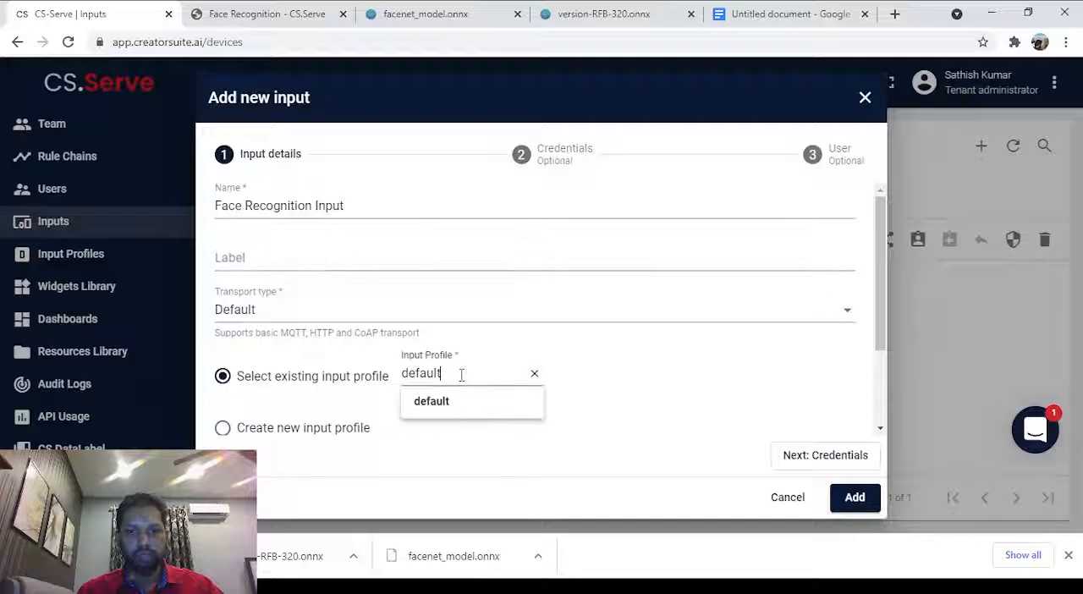
{"action": "left_click", "coordinate": [534, 373]}
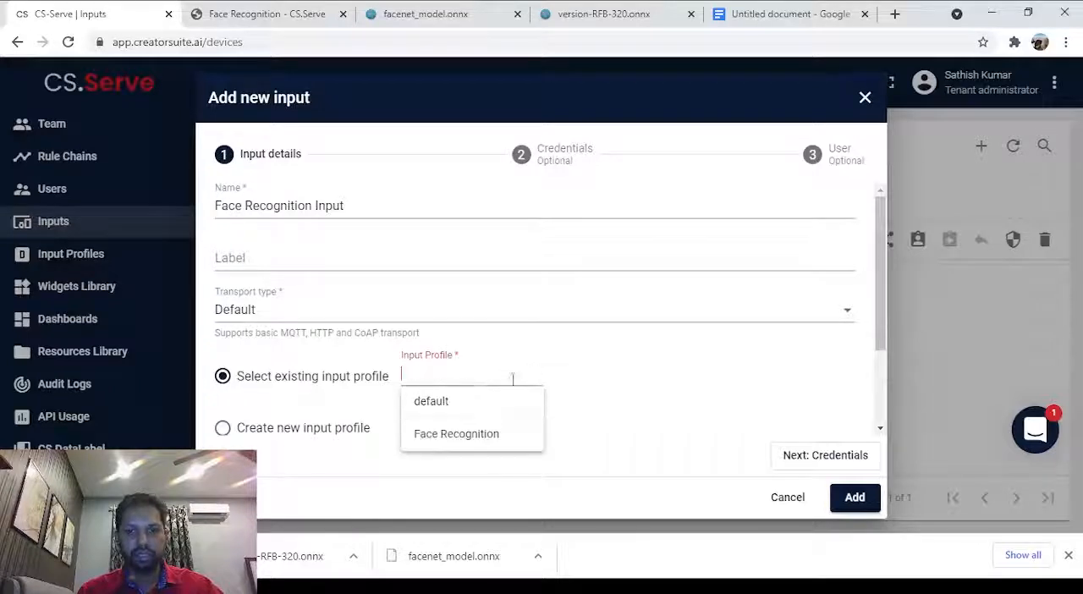
{"action": "left_click", "coordinate": [464, 432]}
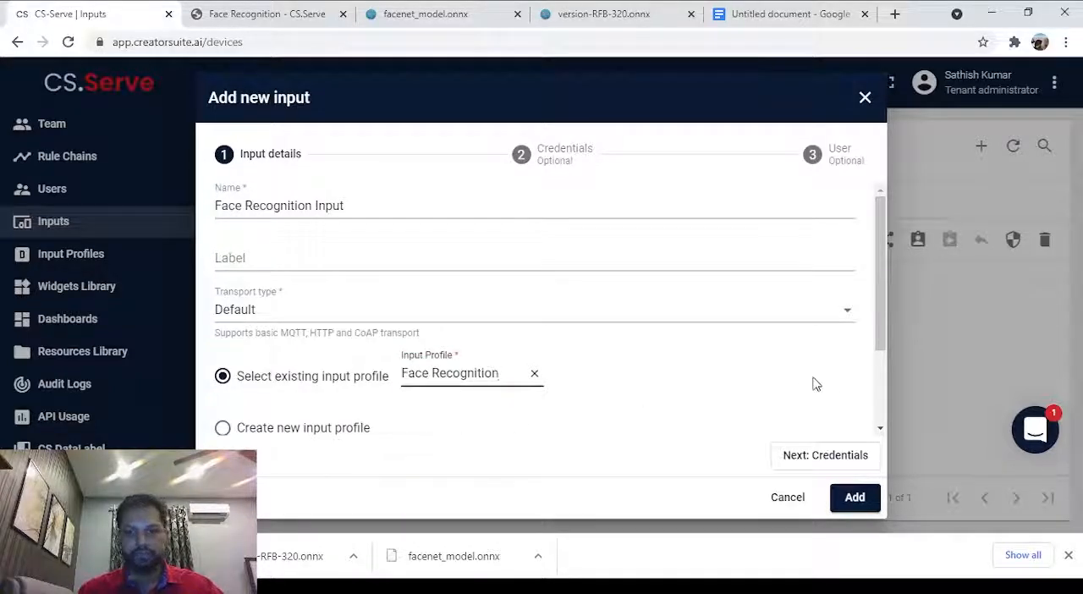
Add the Face Recognition Input with its remaining details left at their defaults.
{"action": "scroll", "coordinate": [859, 421], "scroll_direction": "down", "scroll_amount": 2}
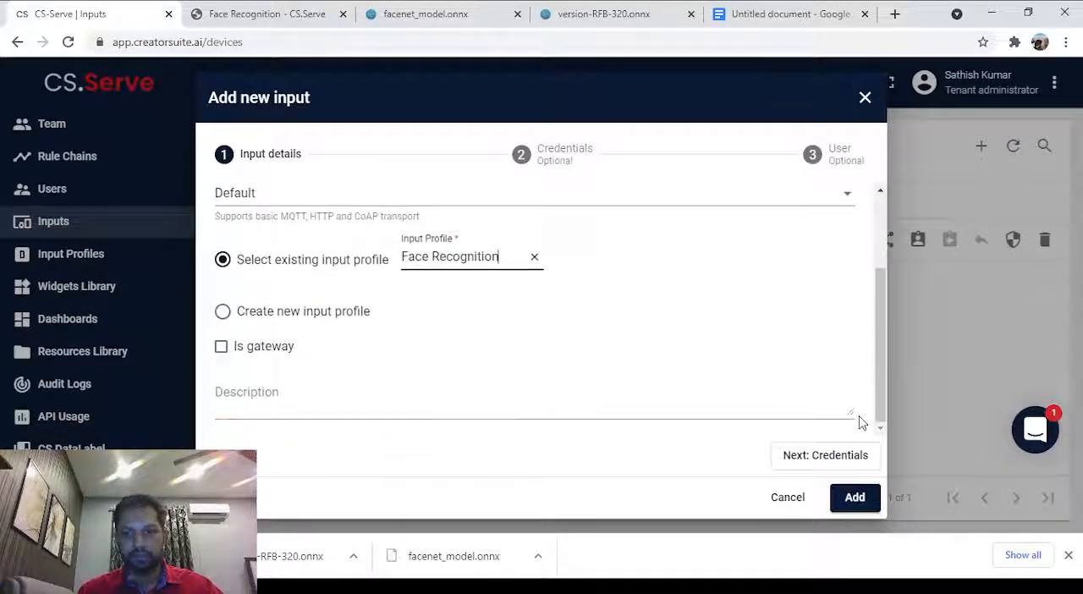
{"action": "left_click", "coordinate": [857, 500]}
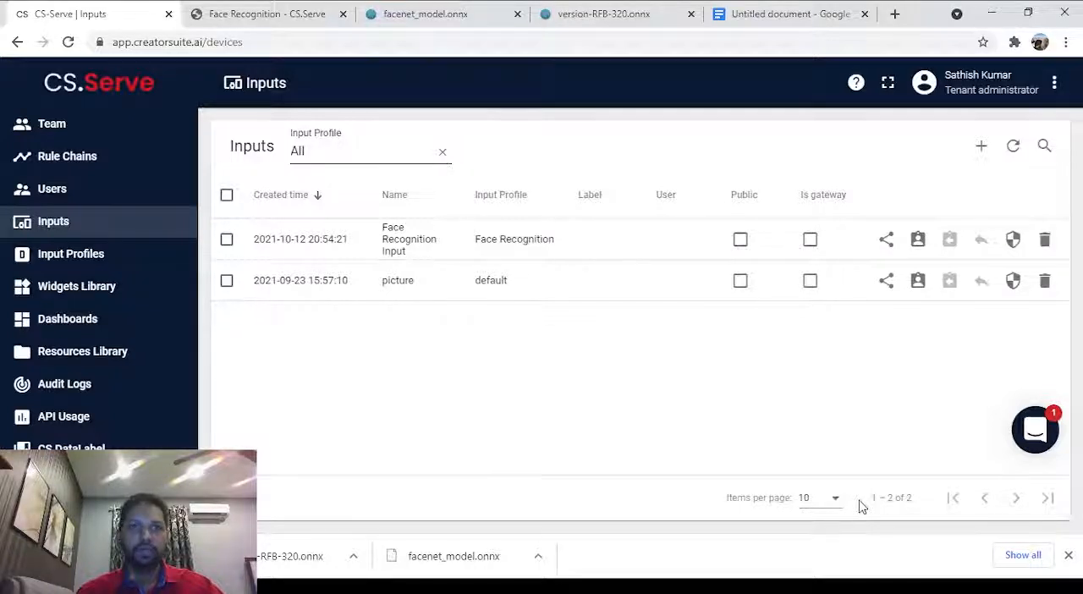
Review the home page workflow overview, advancing it to the Create Dashboard stage.
{"action": "left_click", "coordinate": [68, 90]}
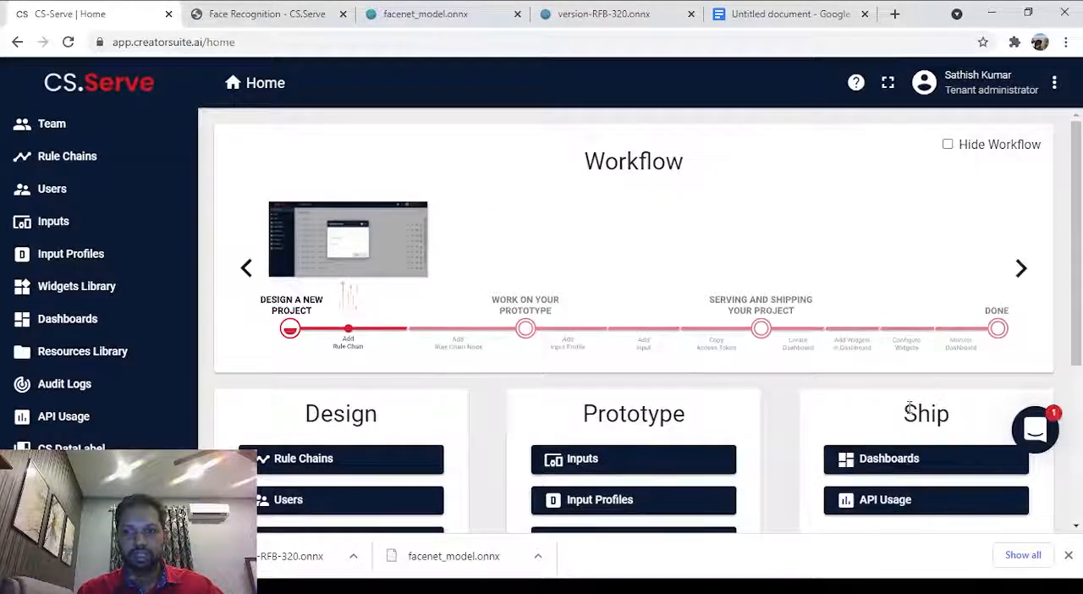
{"action": "left_click", "coordinate": [1020, 267]}
{"action": "left_click", "coordinate": [1020, 267]}
{"action": "left_click", "coordinate": [1021, 267]}
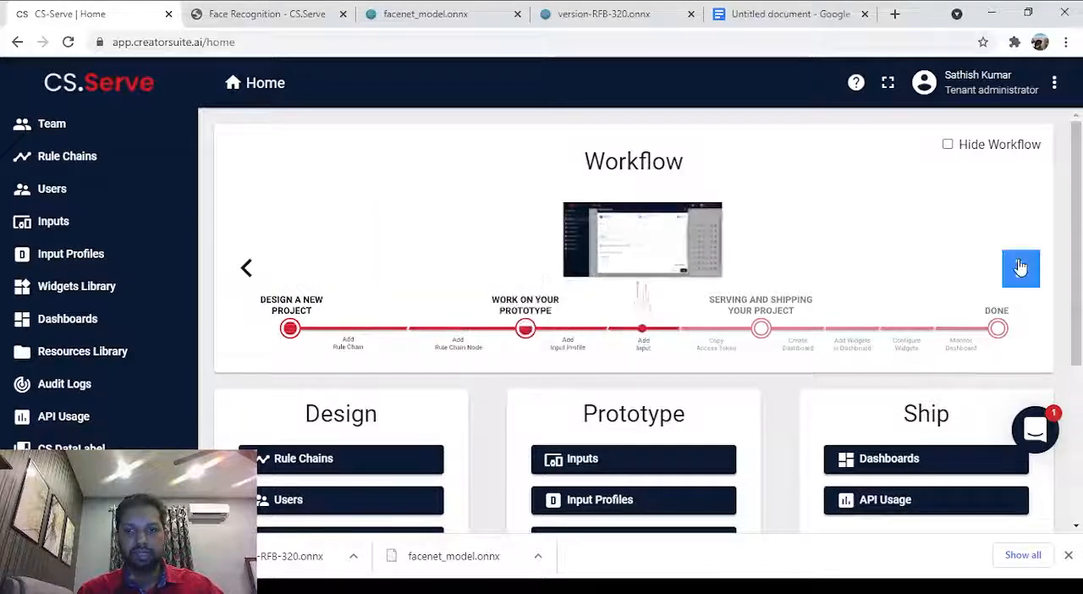
{"action": "left_click", "coordinate": [1021, 267]}
{"action": "left_click", "coordinate": [1021, 267]}
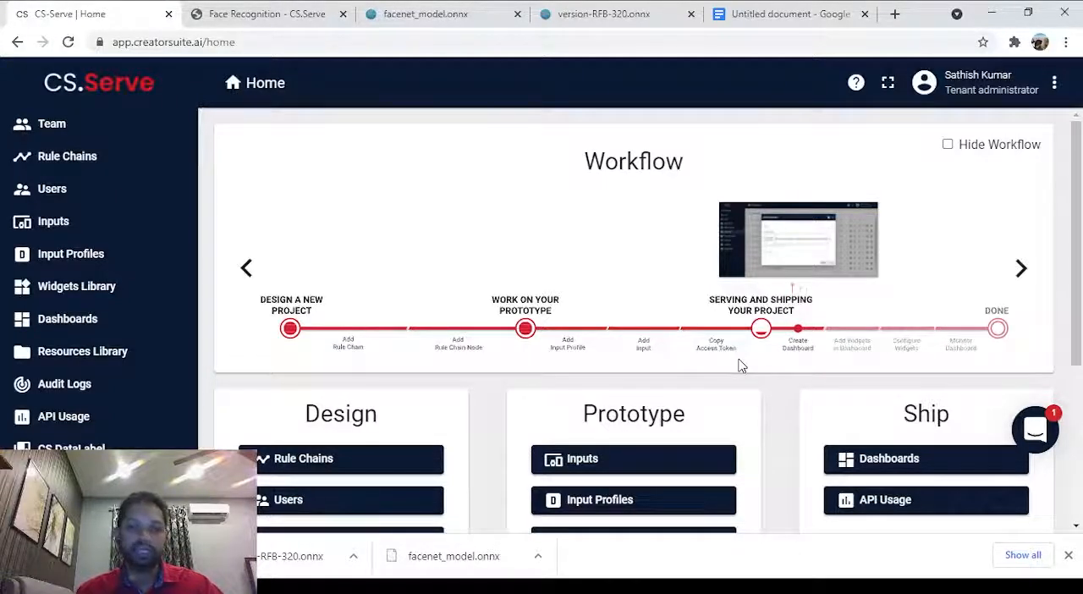
Look through the existing bundles in the Widgets Library and start creating a new widgets bundle.
{"action": "left_click", "coordinate": [83, 298]}
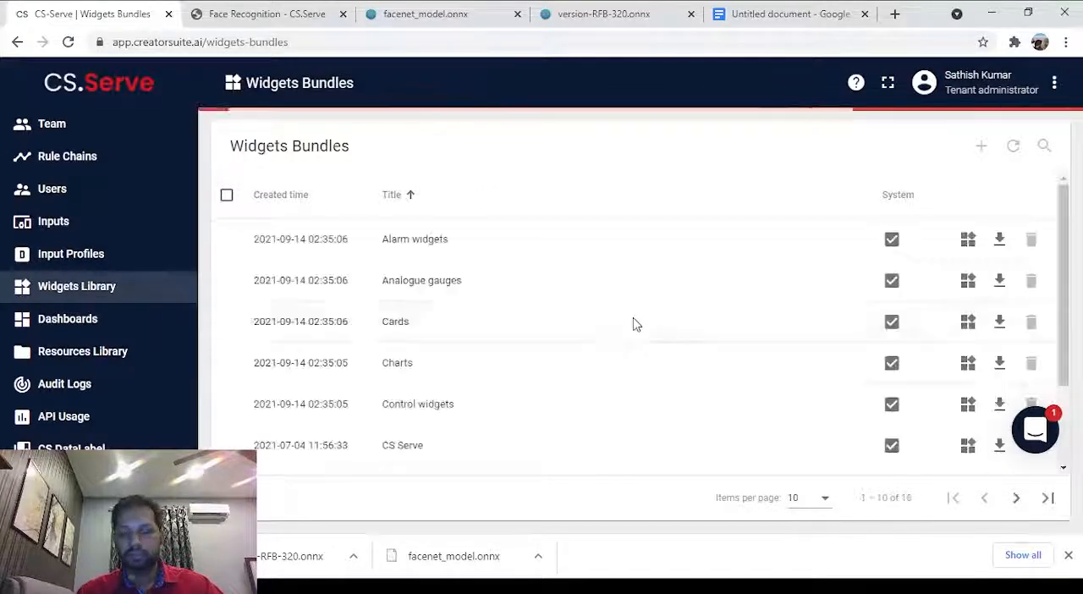
{"action": "scroll", "coordinate": [593, 271], "scroll_direction": "down", "scroll_amount": 3}
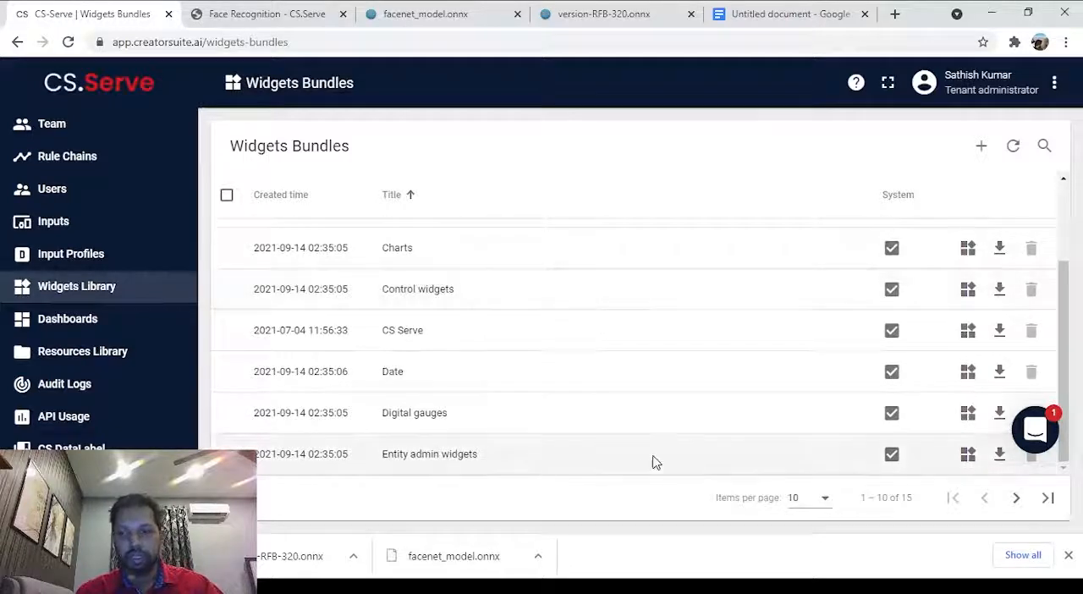
{"action": "scroll", "coordinate": [652, 462], "scroll_direction": "up", "scroll_amount": 3}
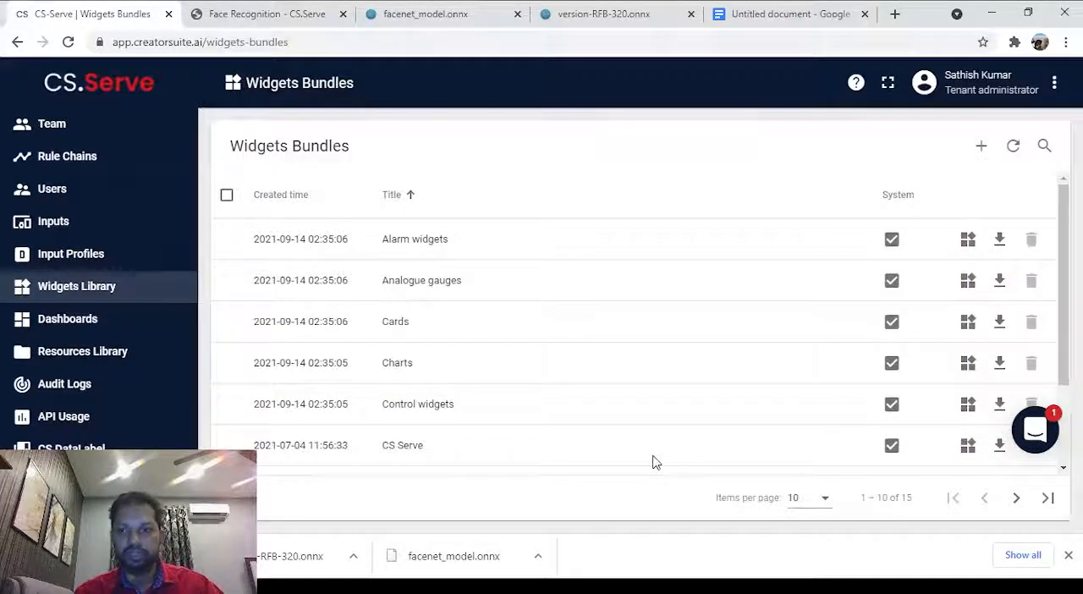
{"action": "scroll", "coordinate": [653, 462], "scroll_direction": "down", "scroll_amount": 1}
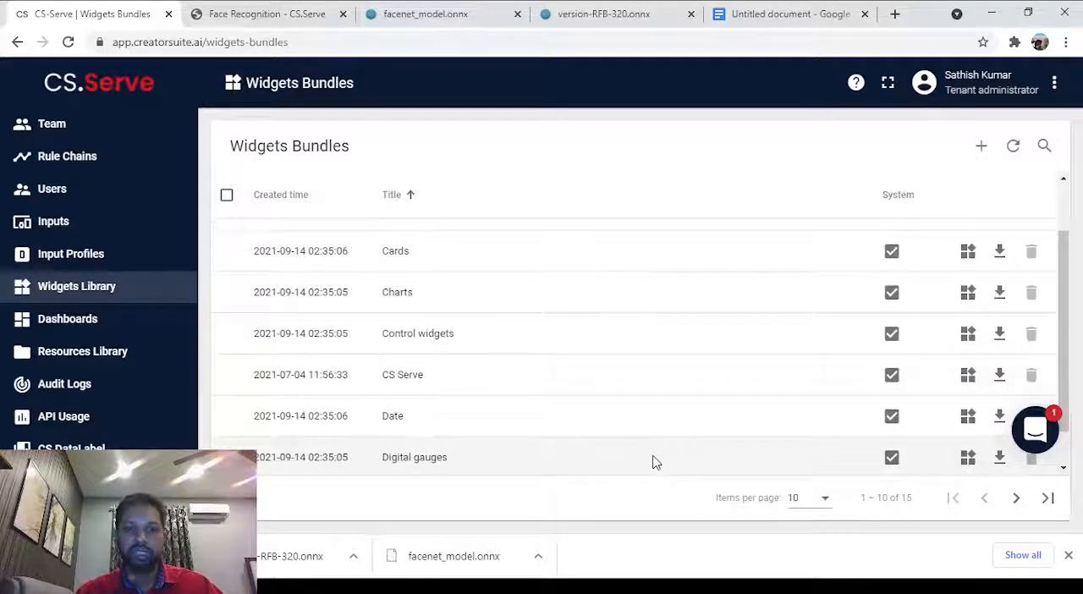
{"action": "scroll", "coordinate": [662, 401], "scroll_direction": "up", "scroll_amount": 1}
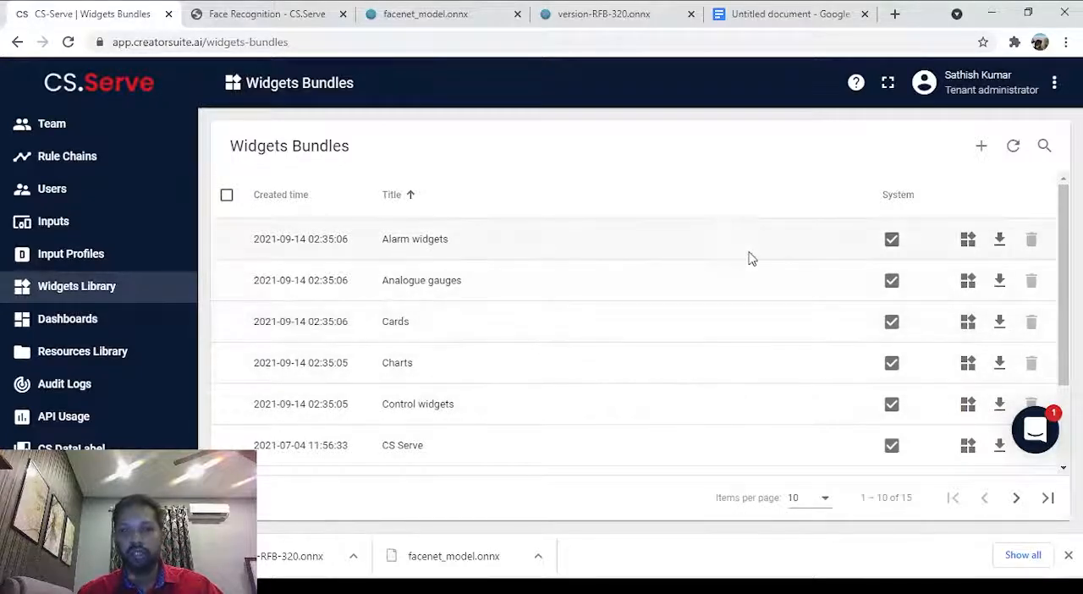
{"action": "left_click", "coordinate": [987, 157]}
{"action": "left_click", "coordinate": [881, 203]}
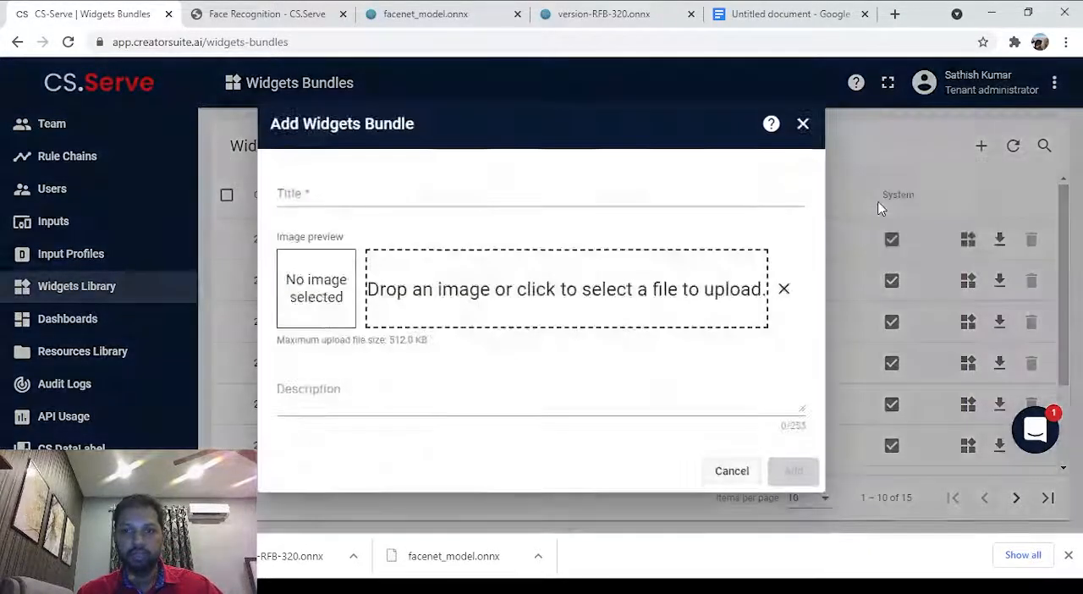
Title the new widgets bundle Face Recognition and add it.
{"action": "left_click", "coordinate": [455, 190]}
{"action": "type", "text": "Fa"}
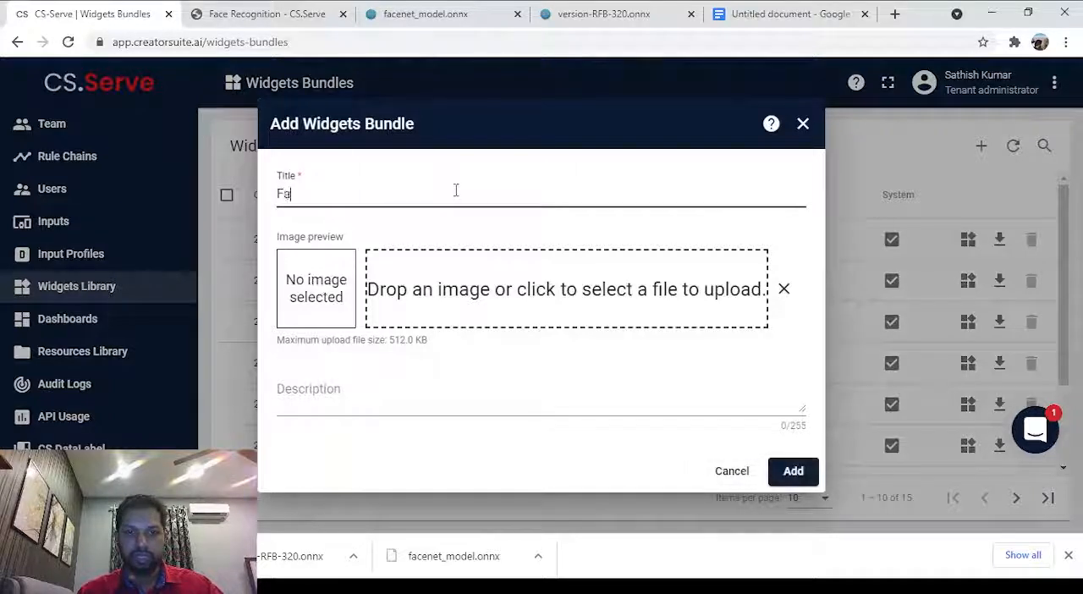
{"action": "type", "text": "ce reco"}
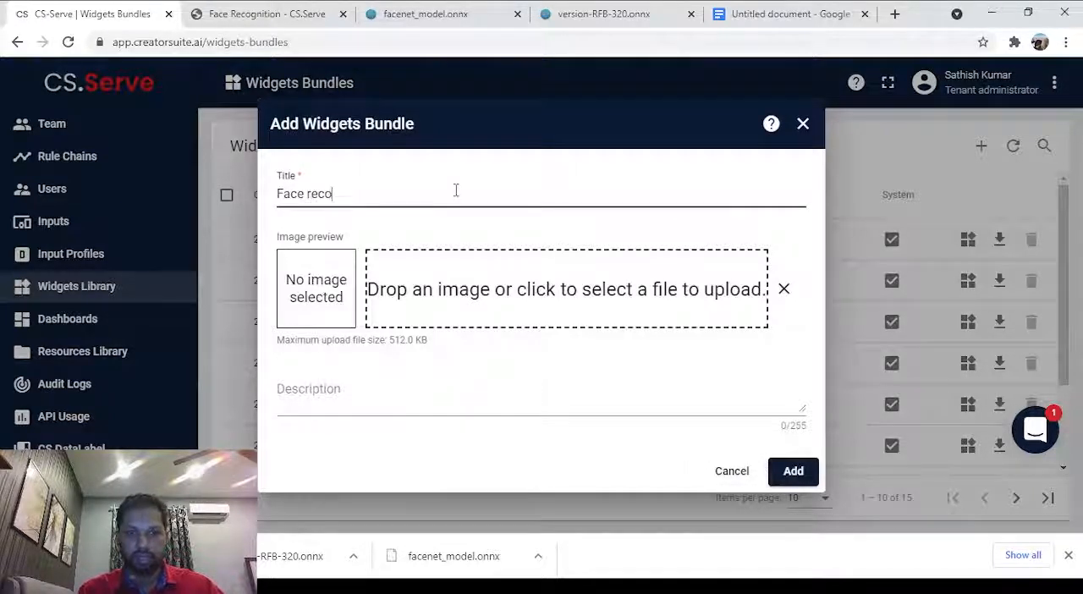
{"action": "type", "text": "gniztion"}
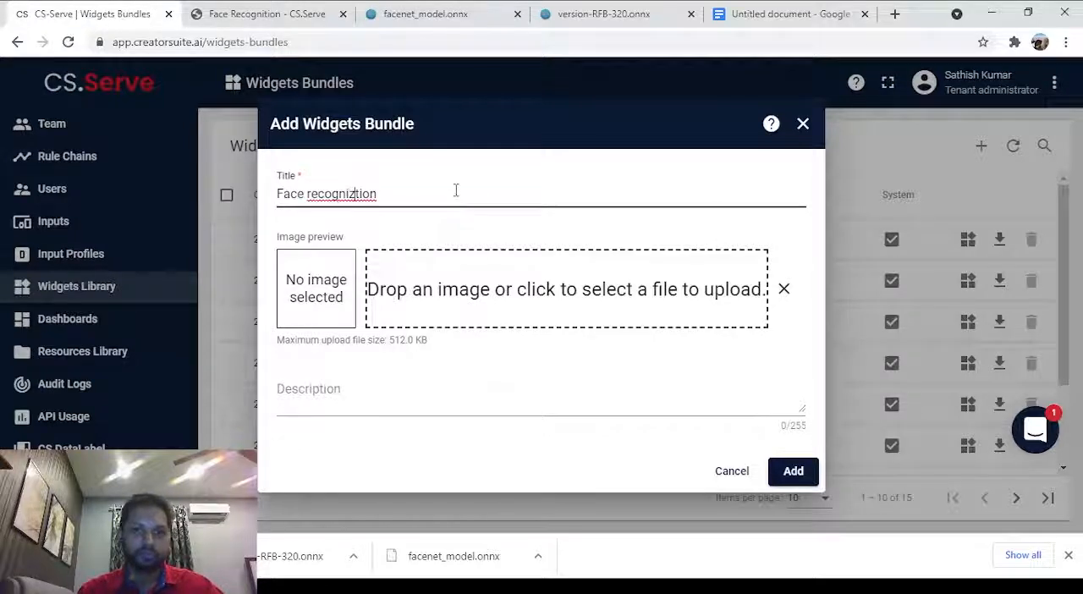
{"action": "key", "text": "BackSpace"}
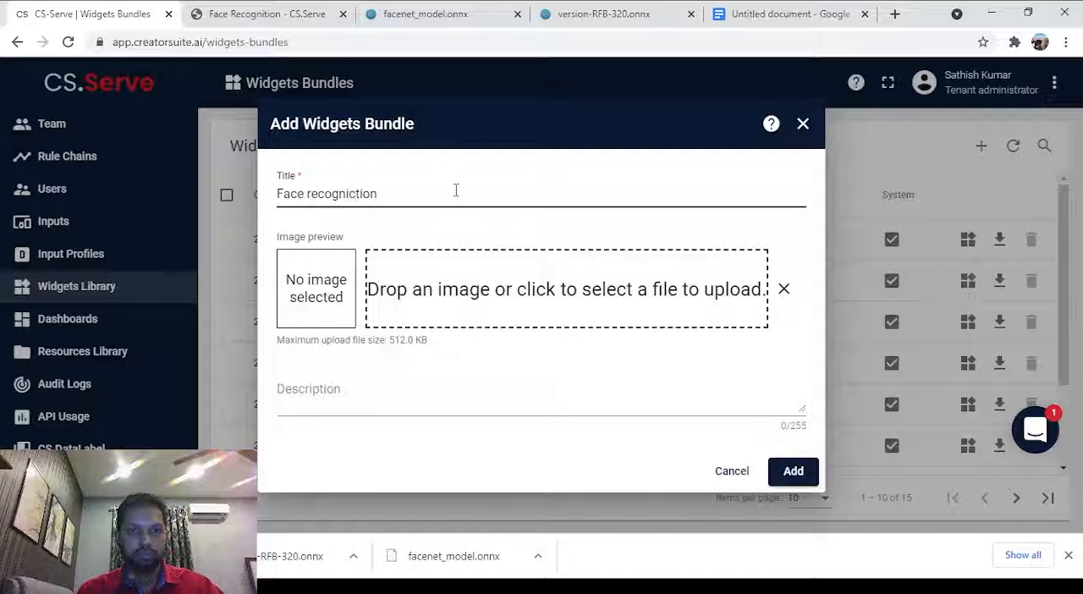
{"action": "key", "text": "BackSpace"}
{"action": "left_click", "coordinate": [457, 190]}
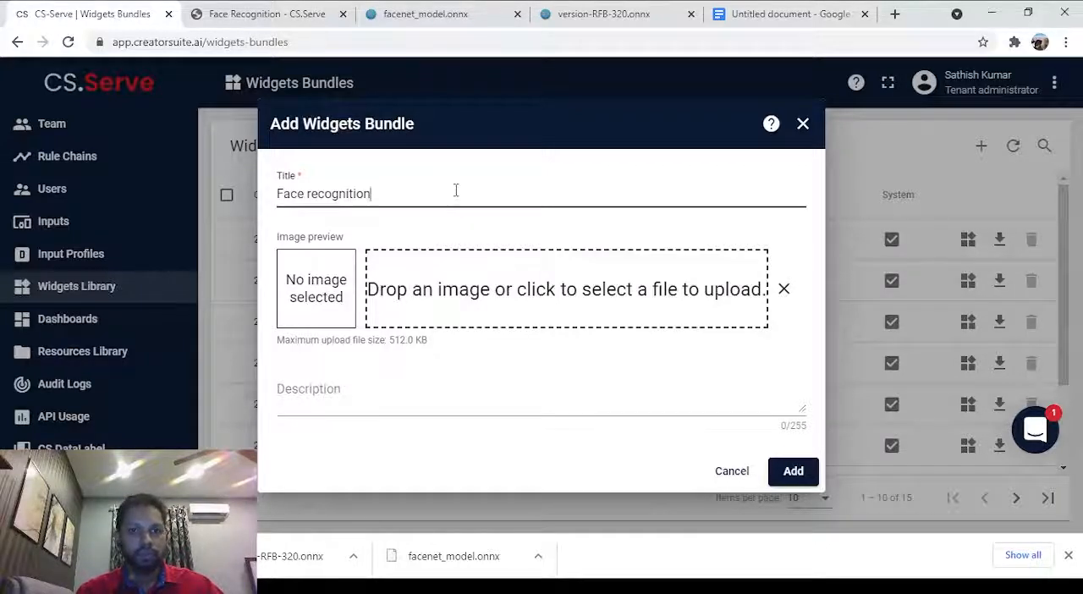
{"action": "key", "text": "Left"}
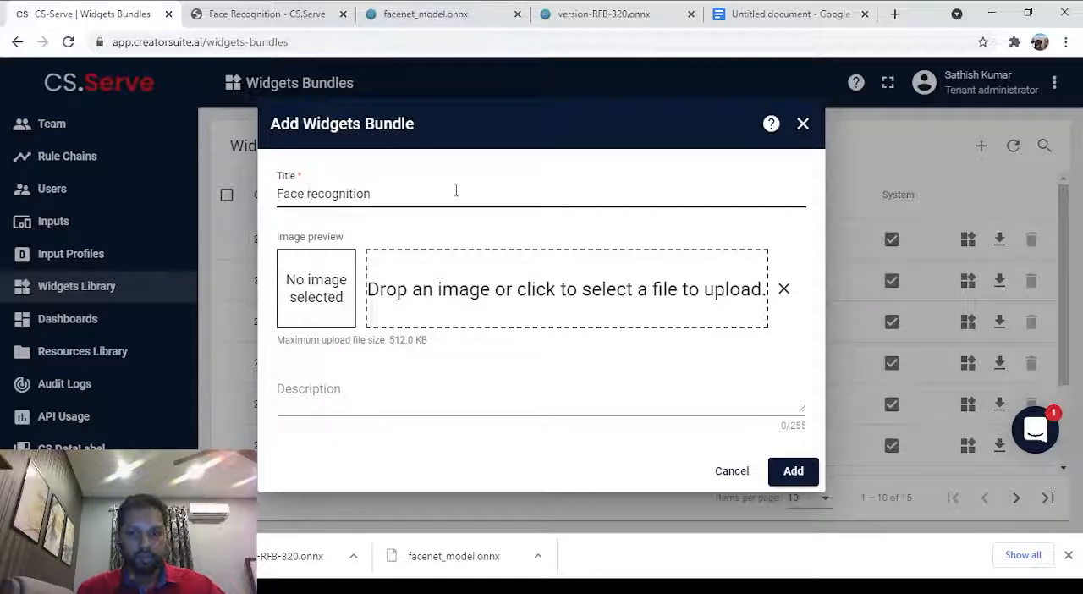
{"action": "key", "text": "BackSpace"}
{"action": "type", "text": "R"}
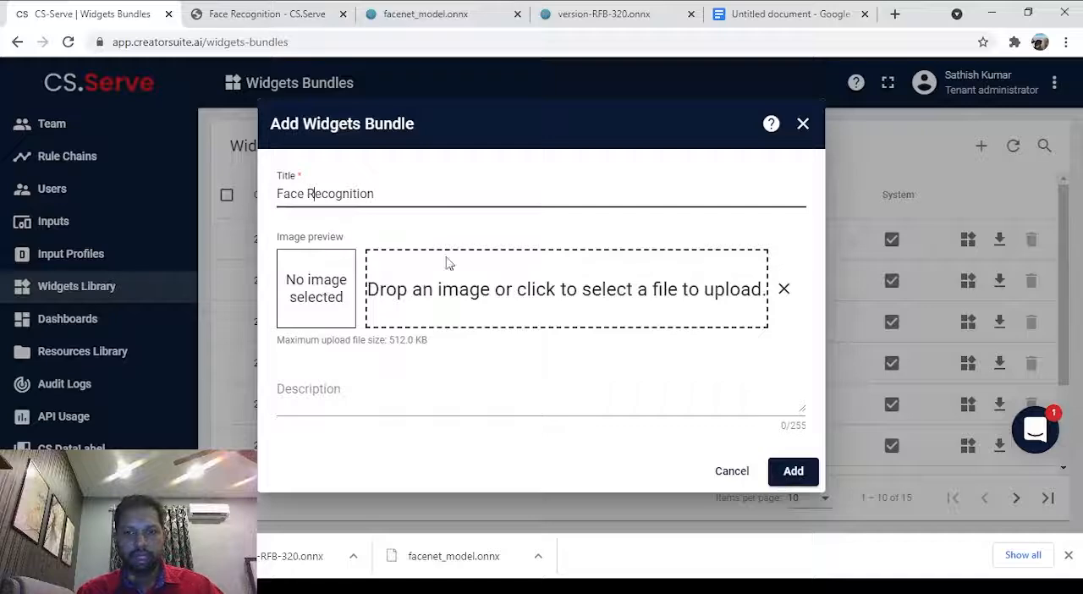
{"action": "left_click", "coordinate": [781, 470]}
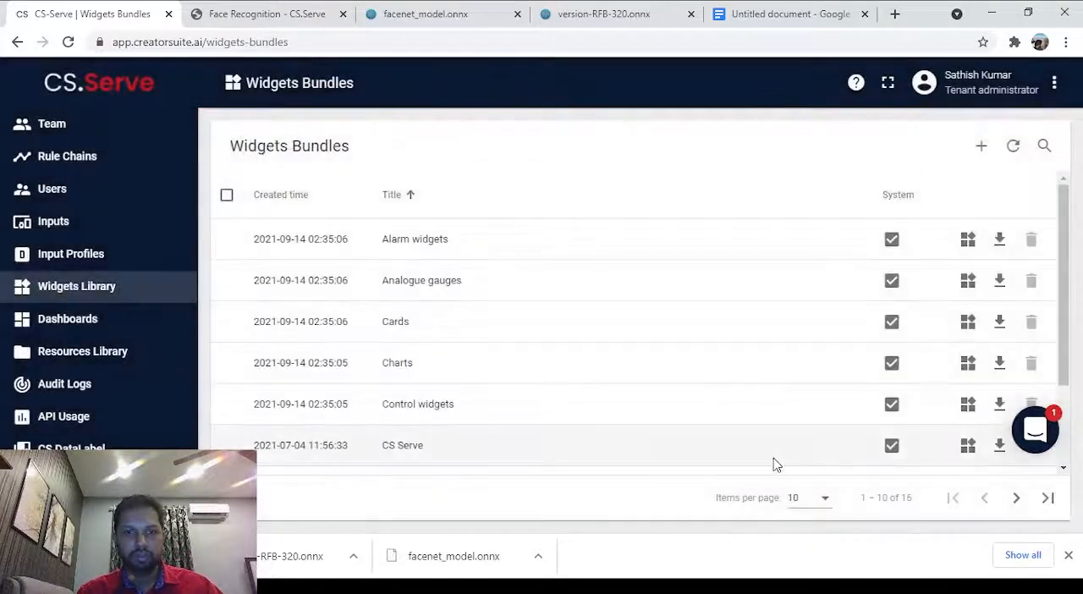
Find the Face Recognition bundle at the end of the widgets bundle list and open it.
{"action": "left_click", "coordinate": [1044, 501]}
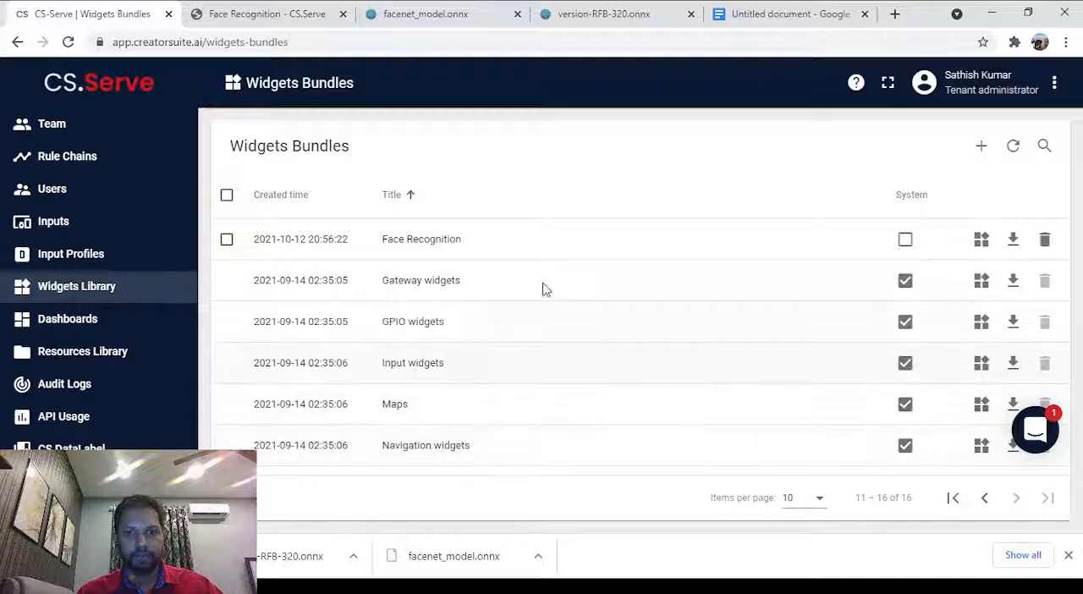
{"action": "left_click", "coordinate": [443, 240]}
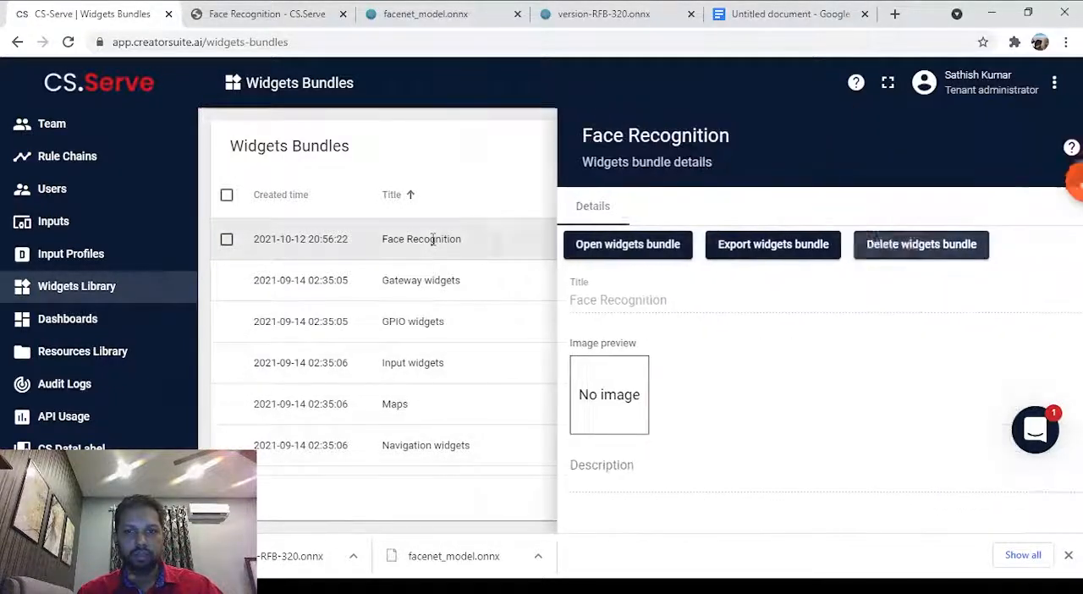
{"action": "left_click", "coordinate": [592, 247]}
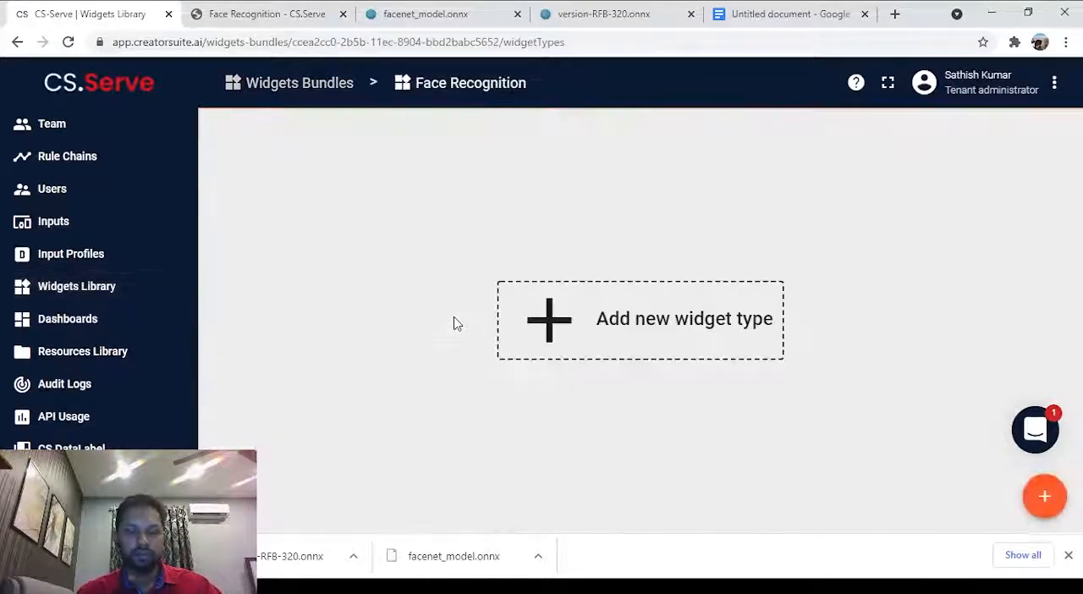
Create a new Latest values widget in the Face Recognition bundle and check its default CSS and HTML.
{"action": "left_click", "coordinate": [595, 341]}
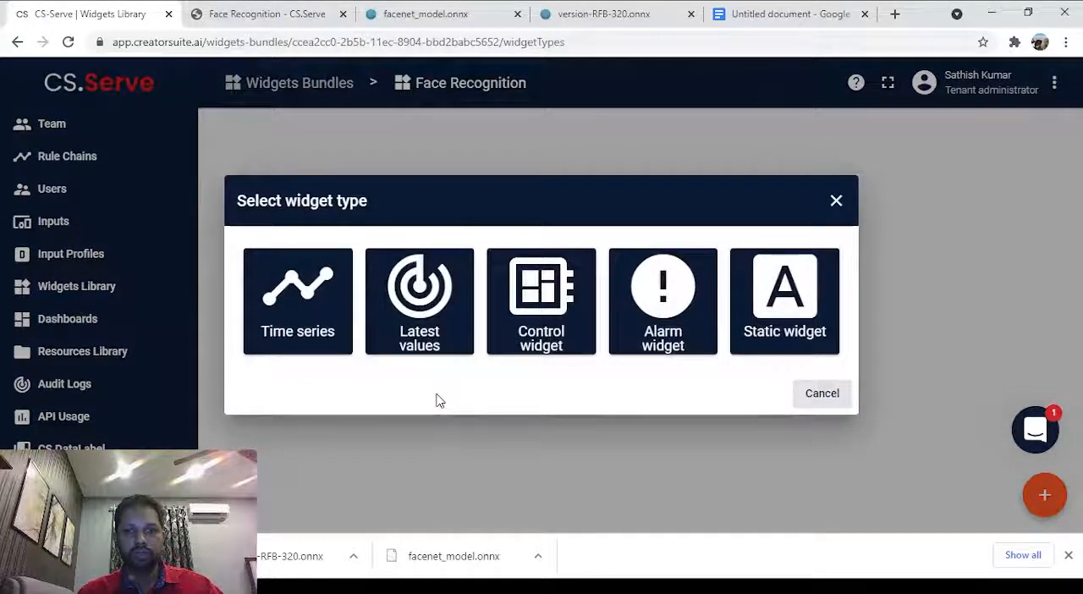
{"action": "left_click", "coordinate": [398, 303]}
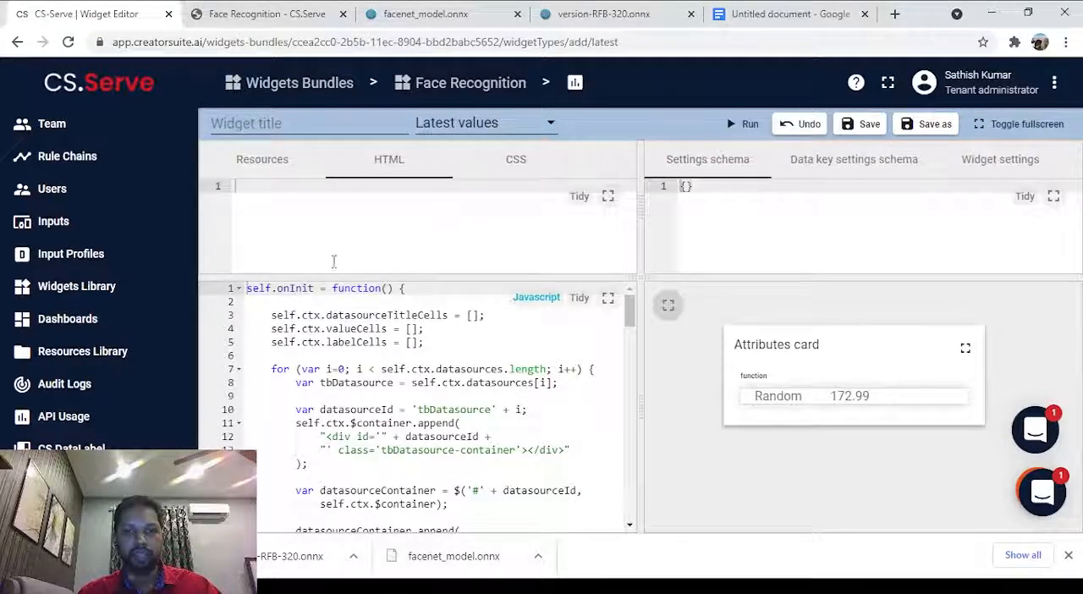
{"action": "left_click", "coordinate": [540, 170]}
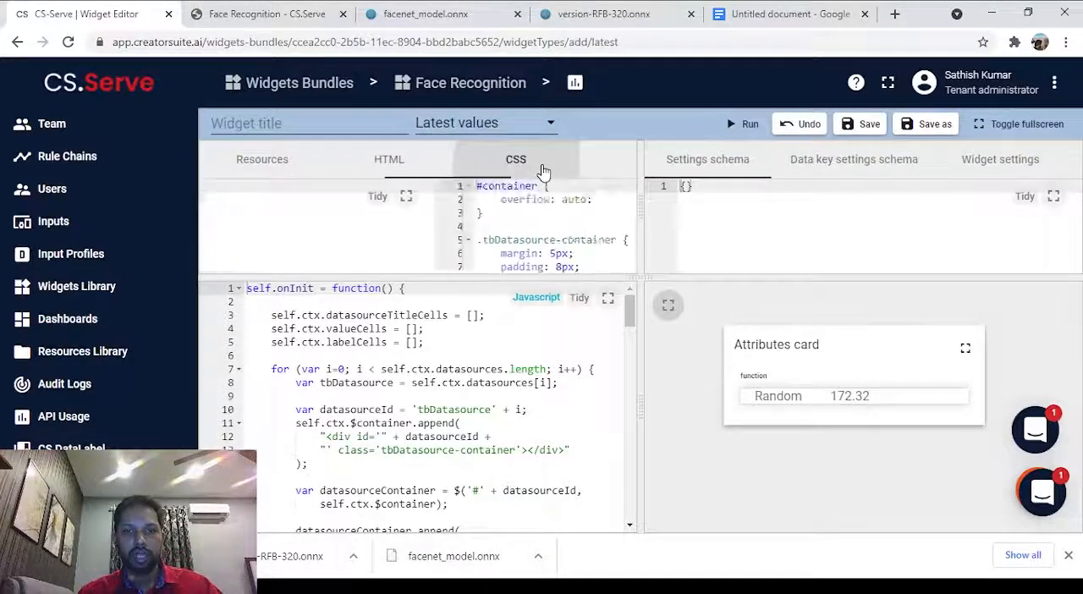
{"action": "left_click", "coordinate": [386, 179]}
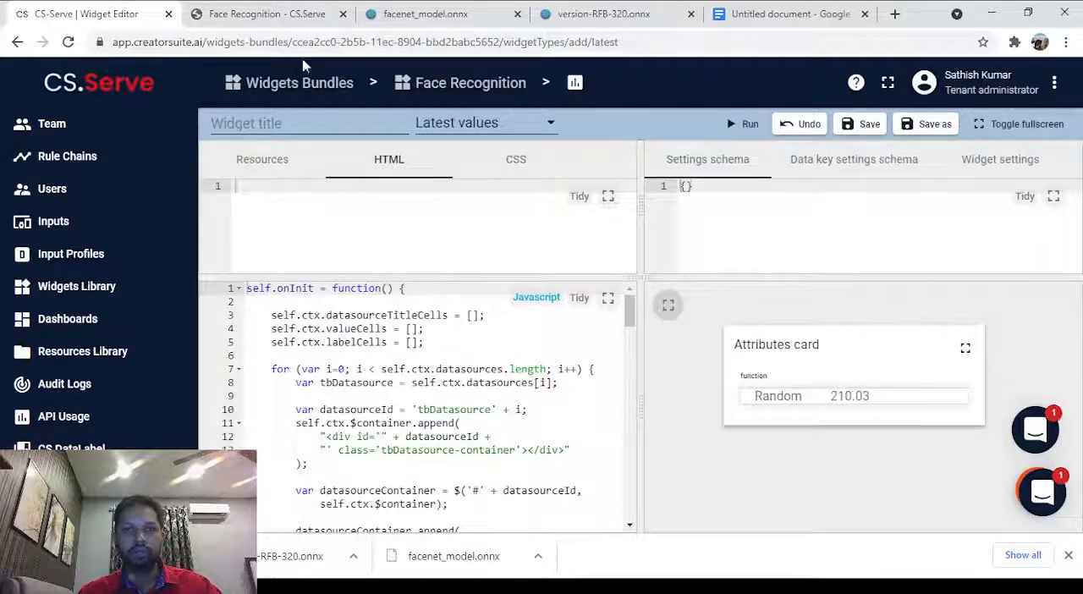
Copy the Javascript code of the custom register user widget from the Face Recognition documentation page.
{"action": "left_click", "coordinate": [277, 9]}
{"action": "scroll", "coordinate": [470, 329], "scroll_direction": "down", "scroll_amount": 15}
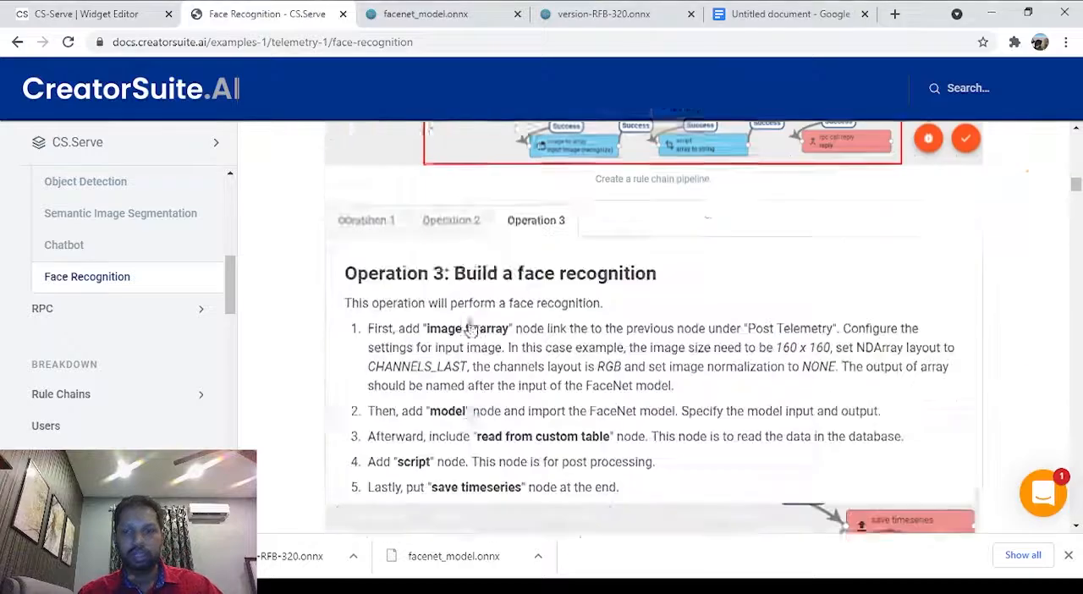
{"action": "scroll", "coordinate": [471, 329], "scroll_direction": "down", "scroll_amount": 15}
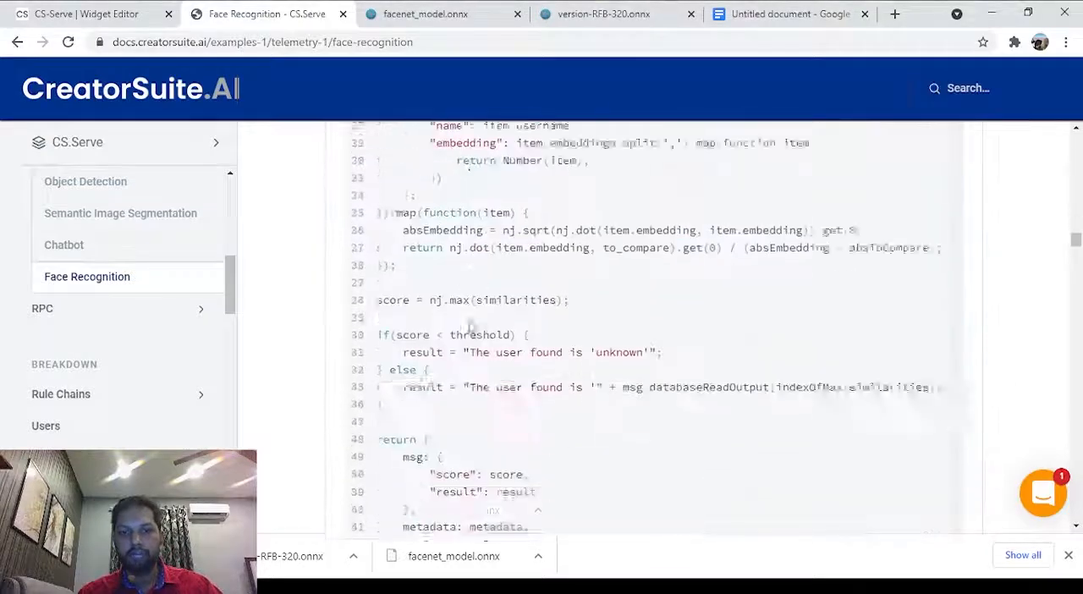
{"action": "scroll", "coordinate": [471, 328], "scroll_direction": "down", "scroll_amount": 20}
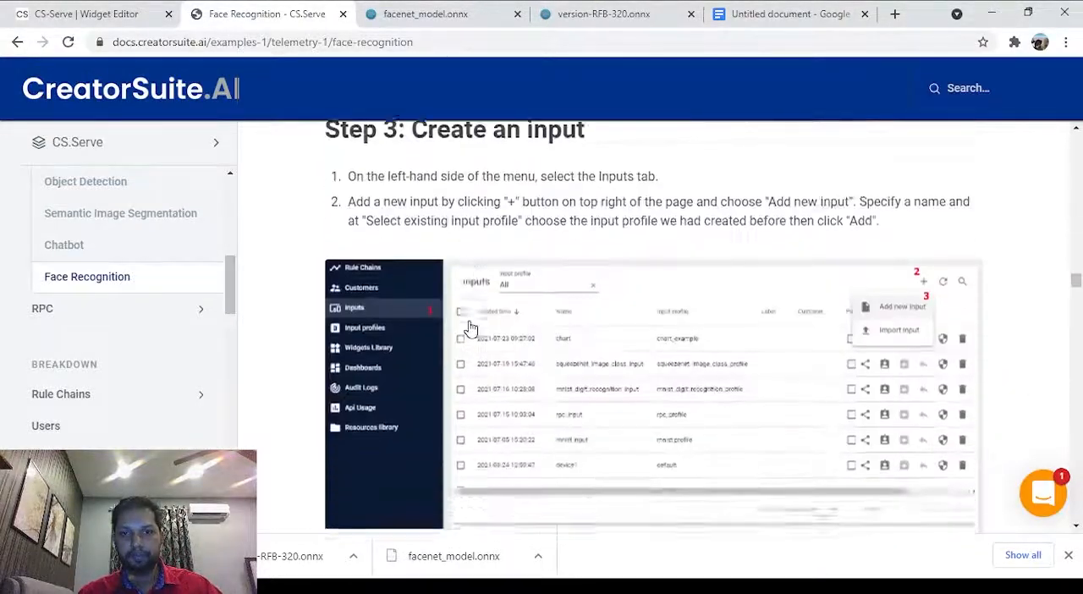
{"action": "scroll", "coordinate": [470, 326], "scroll_direction": "down", "scroll_amount": 20}
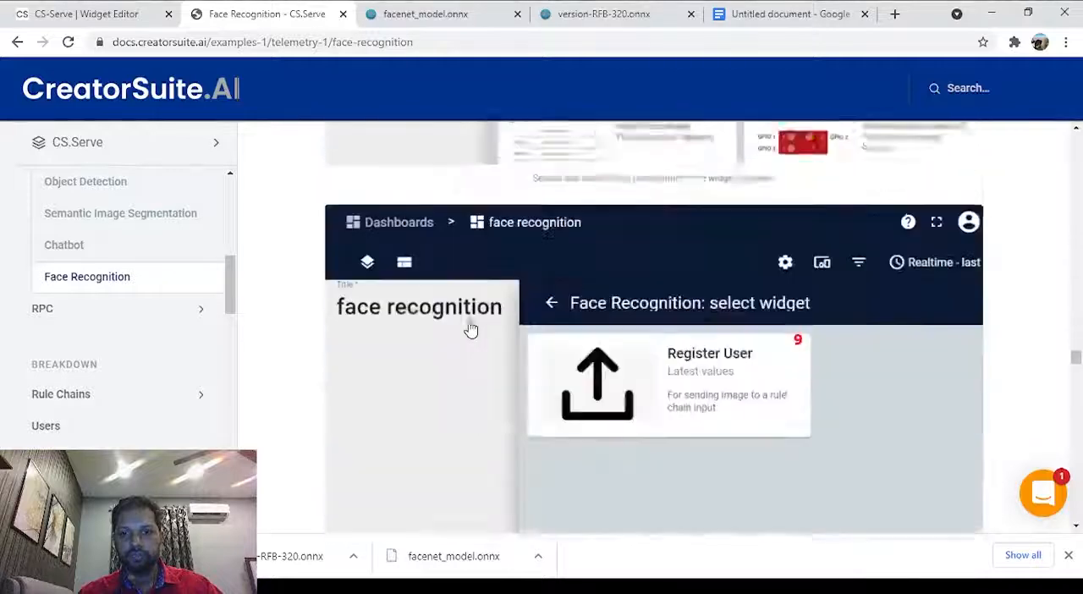
{"action": "scroll", "coordinate": [470, 330], "scroll_direction": "up", "scroll_amount": 3}
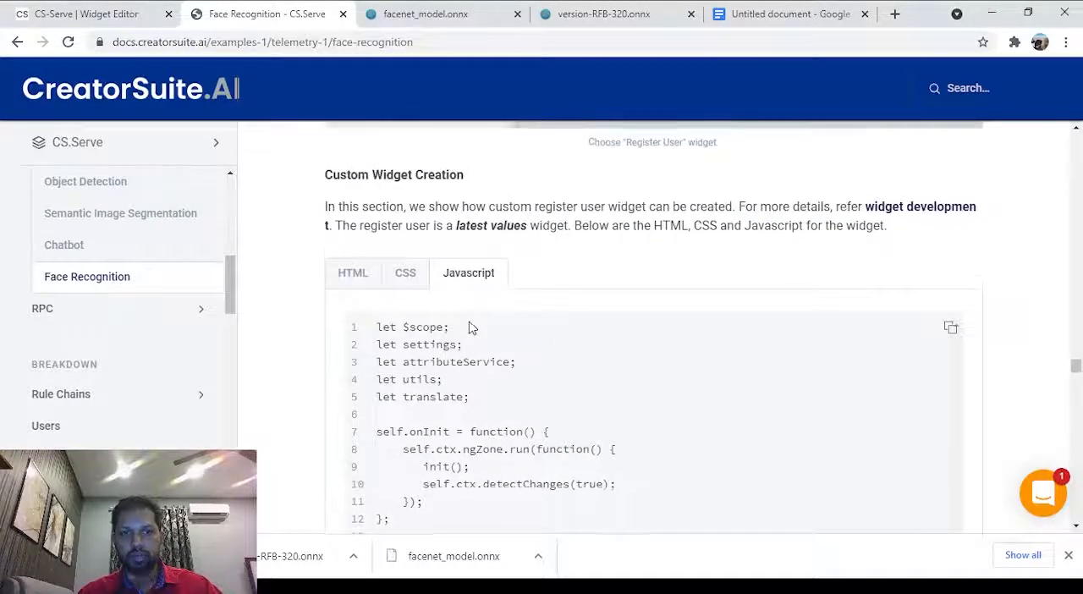
{"action": "scroll", "coordinate": [512, 313], "scroll_direction": "down", "scroll_amount": 2}
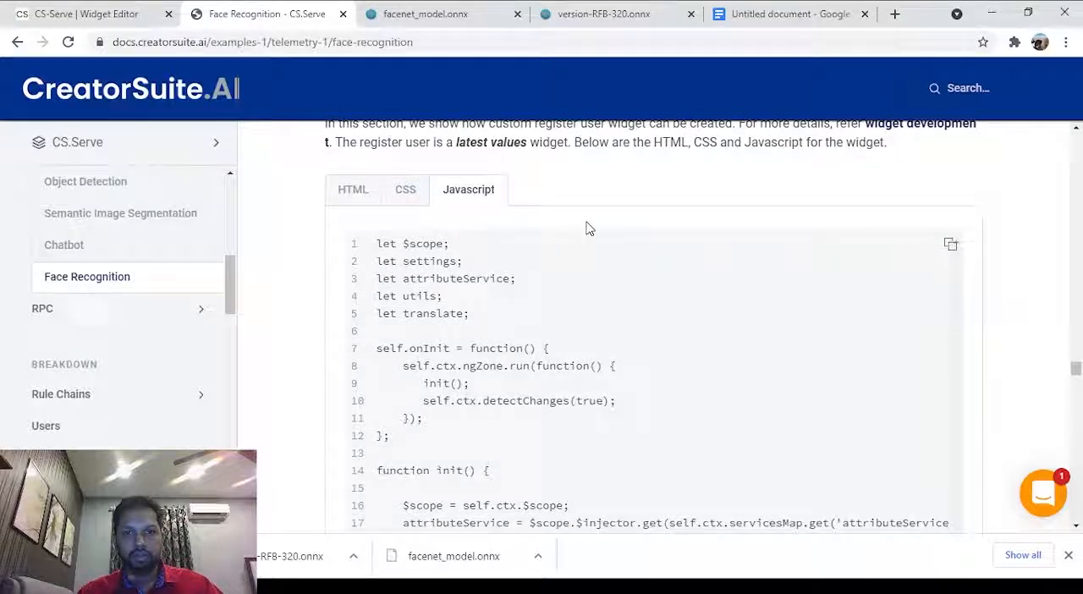
{"action": "left_click", "coordinate": [951, 243]}
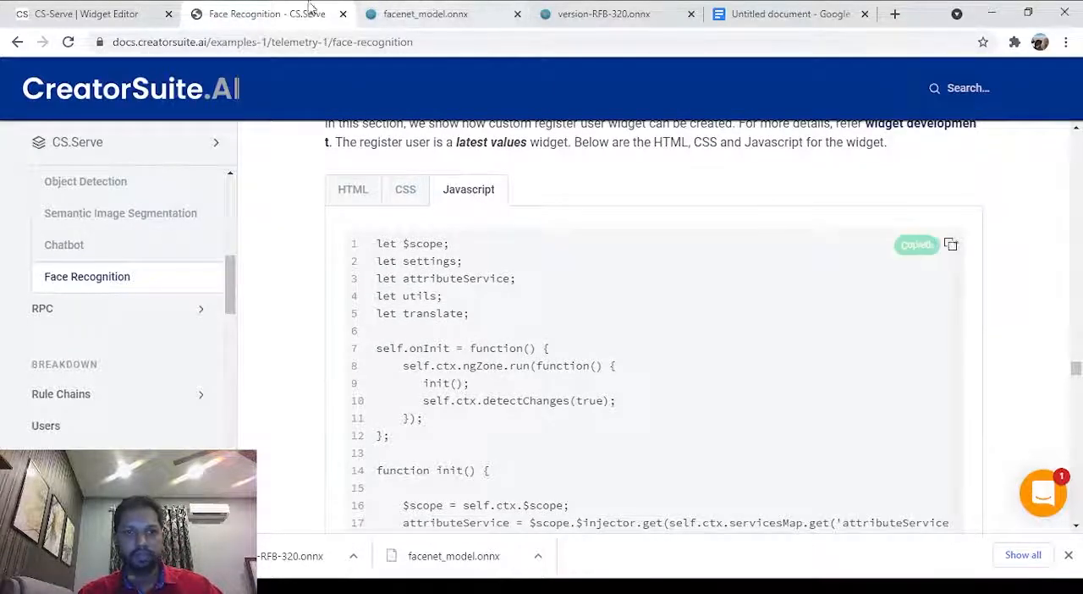
Replace the new widget's default Javascript in the CS.Serve widget editor with the code copied from the documentation.
{"action": "left_click", "coordinate": [80, 13]}
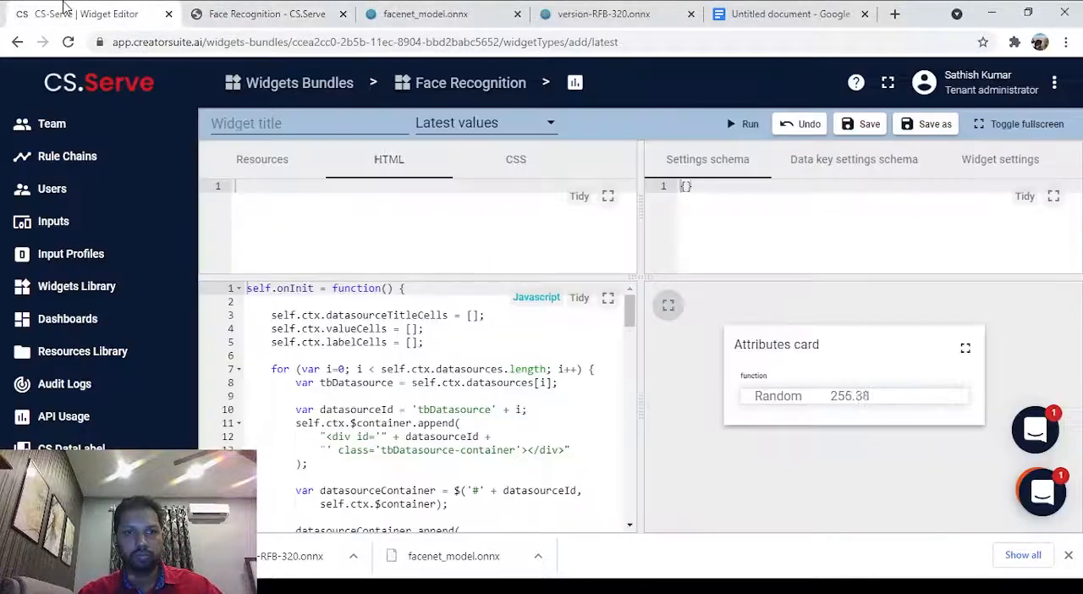
{"action": "left_click", "coordinate": [444, 328]}
{"action": "key", "text": "ctrl+a"}
{"action": "key", "text": "BackSpace"}
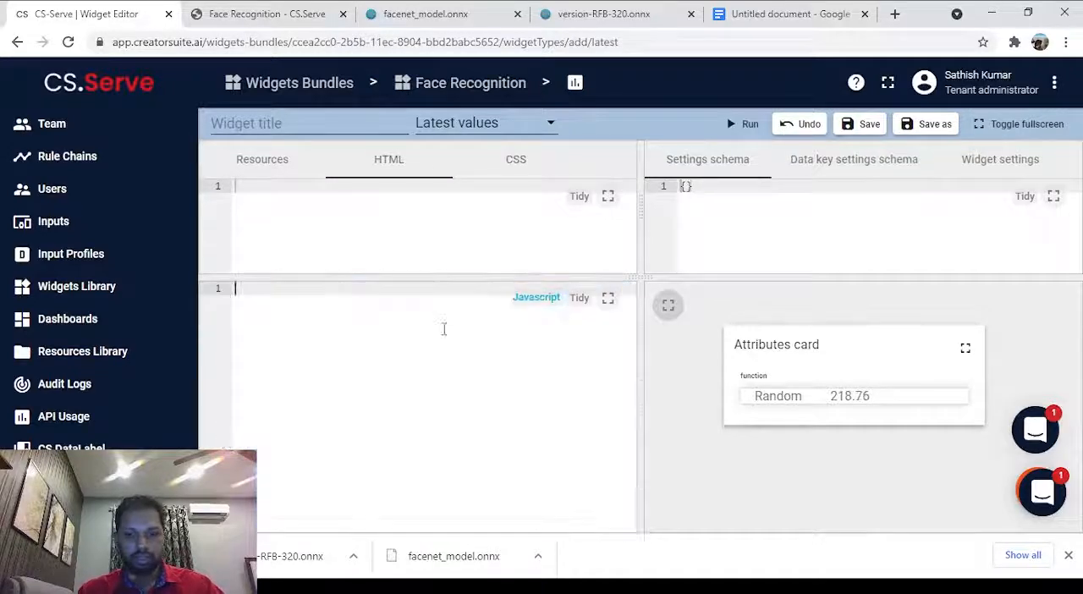
{"action": "key", "text": "ctrl+v"}
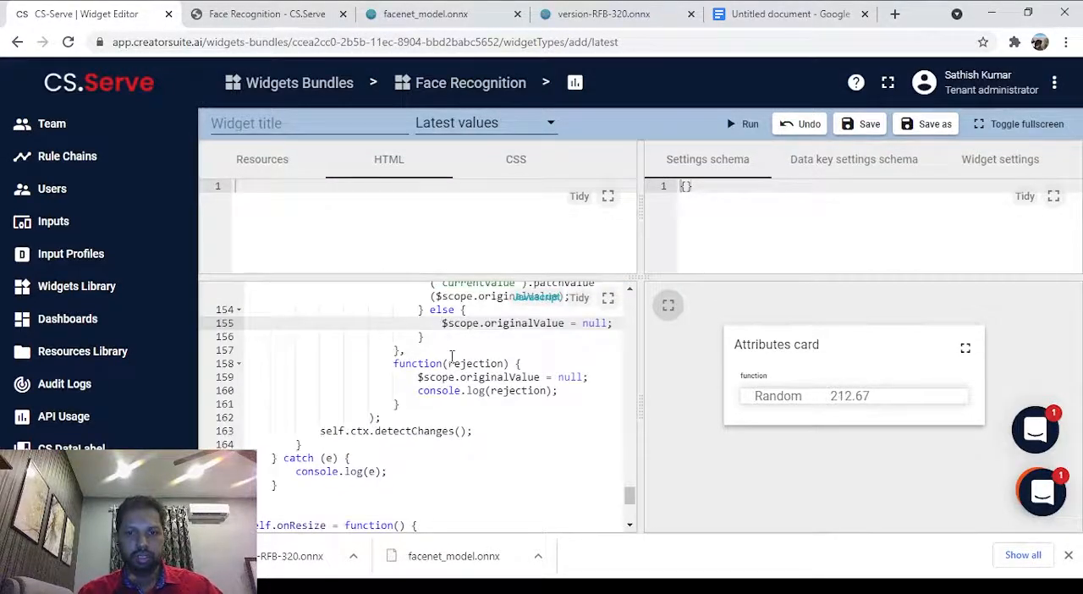
{"action": "scroll", "coordinate": [444, 329], "scroll_direction": "up", "scroll_amount": 15}
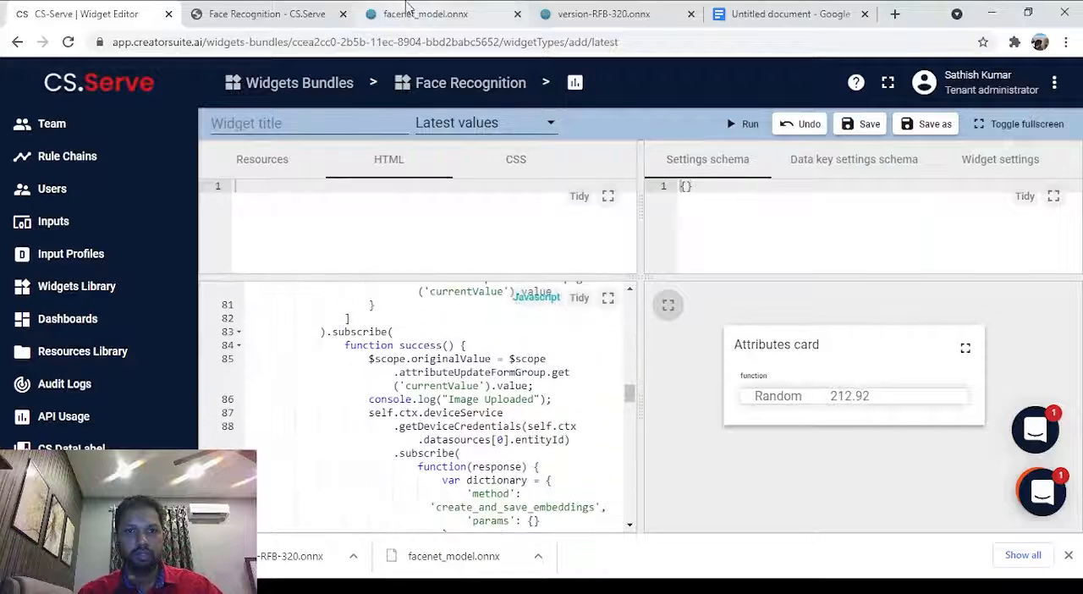
Copy the register user widget's CSS from the Face Recognition documentation page and replace the widget's default CSS with it.
{"action": "left_click", "coordinate": [266, 13]}
{"action": "left_click", "coordinate": [404, 196]}
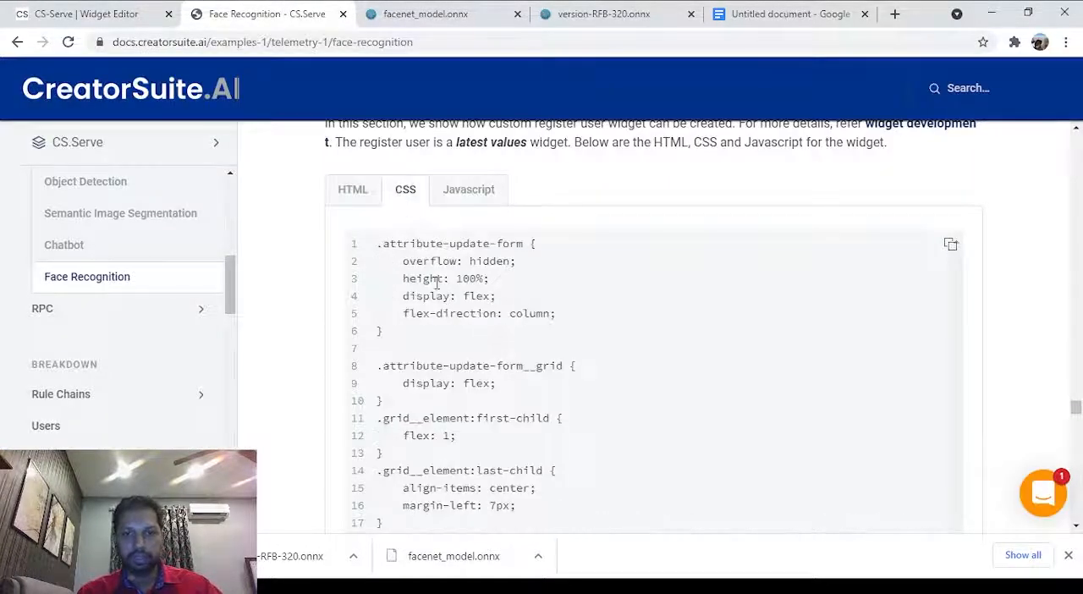
{"action": "left_click", "coordinate": [950, 245]}
{"action": "left_click", "coordinate": [110, 13]}
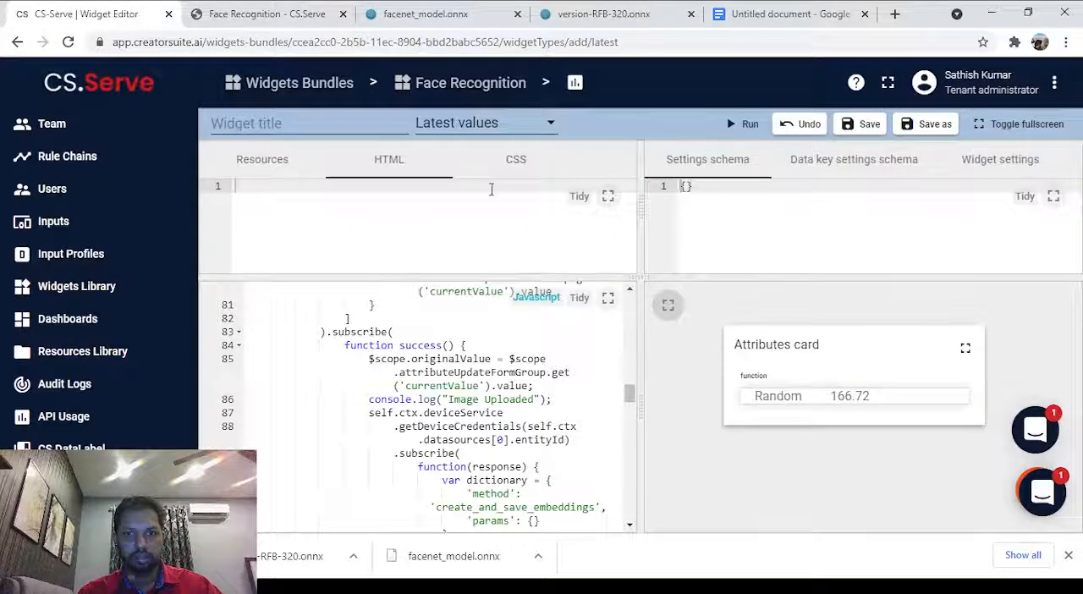
{"action": "left_click", "coordinate": [516, 159]}
{"action": "left_click", "coordinate": [451, 219]}
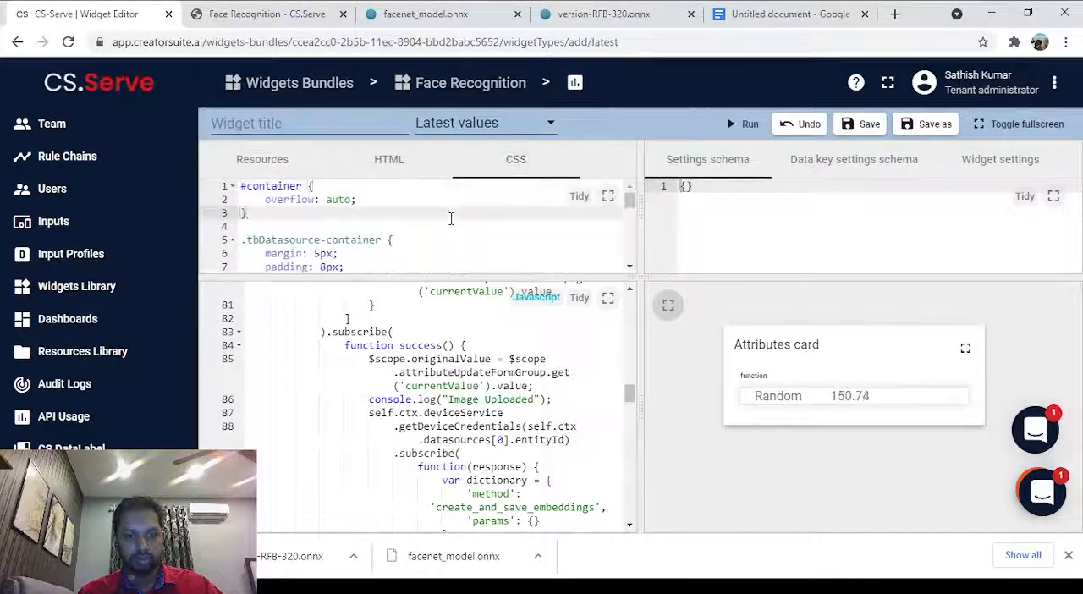
{"action": "key", "text": "ctrl+a"}
{"action": "key", "text": "BackSpace"}
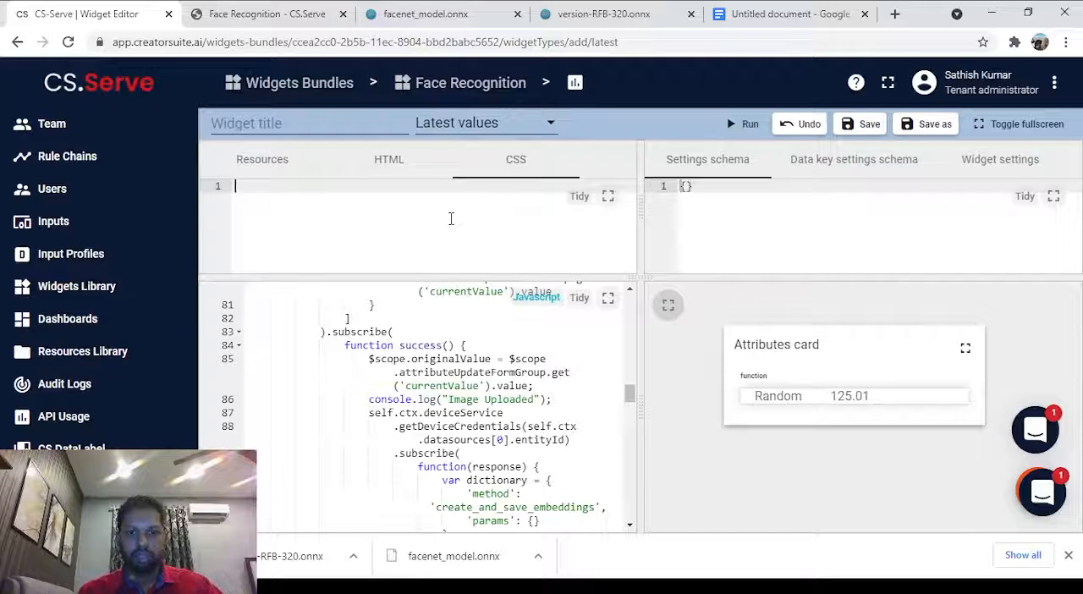
{"action": "key", "text": "ctrl+v"}
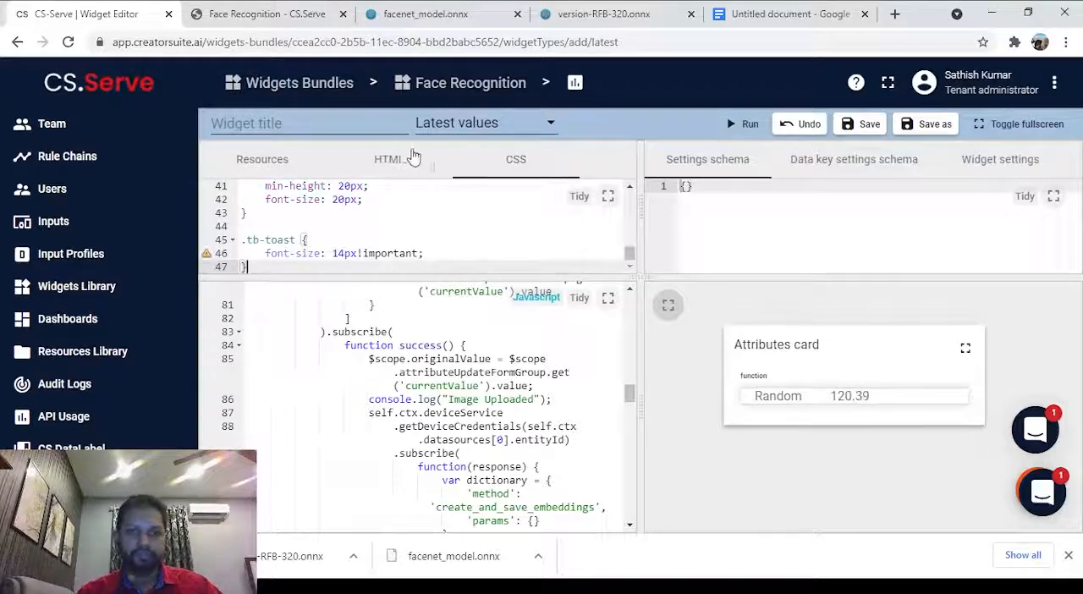
Copy the register user widget's HTML from the Face Recognition documentation page and paste it into the widget's empty HTML code.
{"action": "left_click", "coordinate": [408, 159]}
{"action": "key", "text": "ctrl+Tab"}
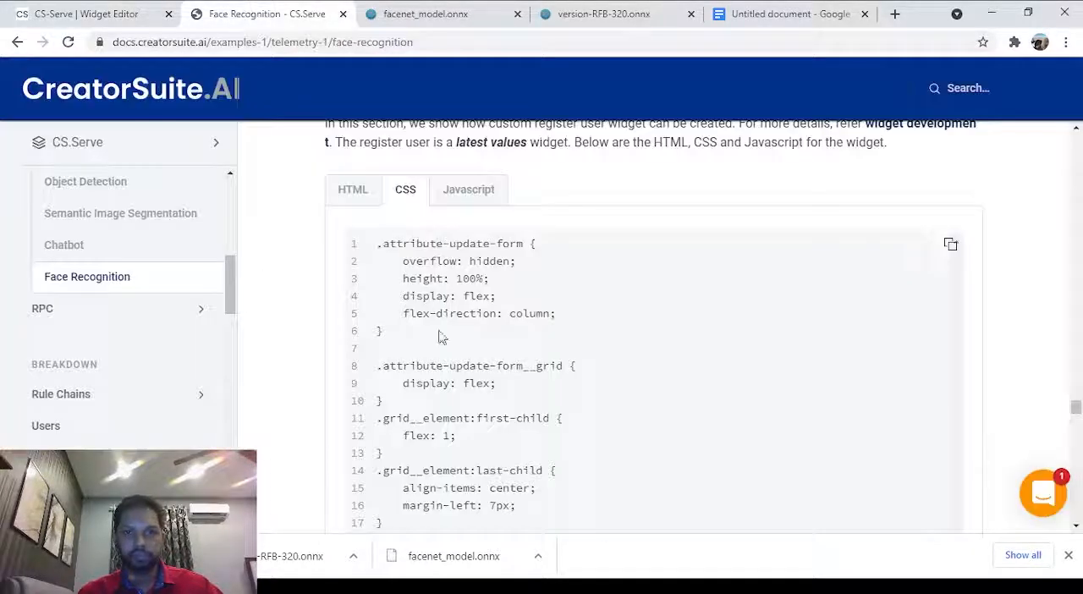
{"action": "left_click", "coordinate": [353, 191]}
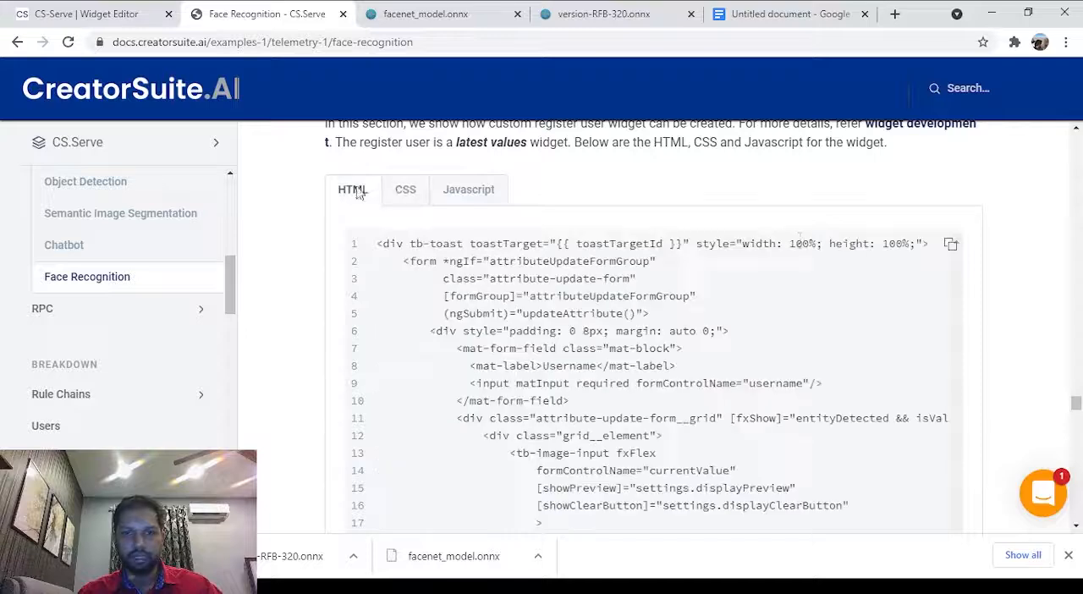
{"action": "left_click", "coordinate": [951, 243]}
{"action": "left_click", "coordinate": [97, 10]}
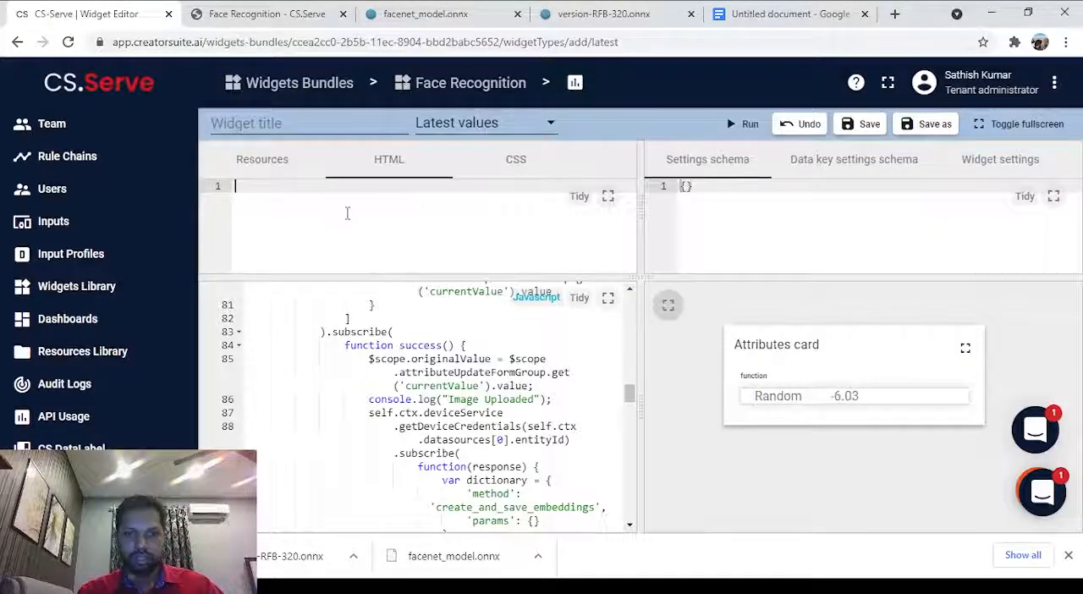
{"action": "key", "text": "ctrl+v"}
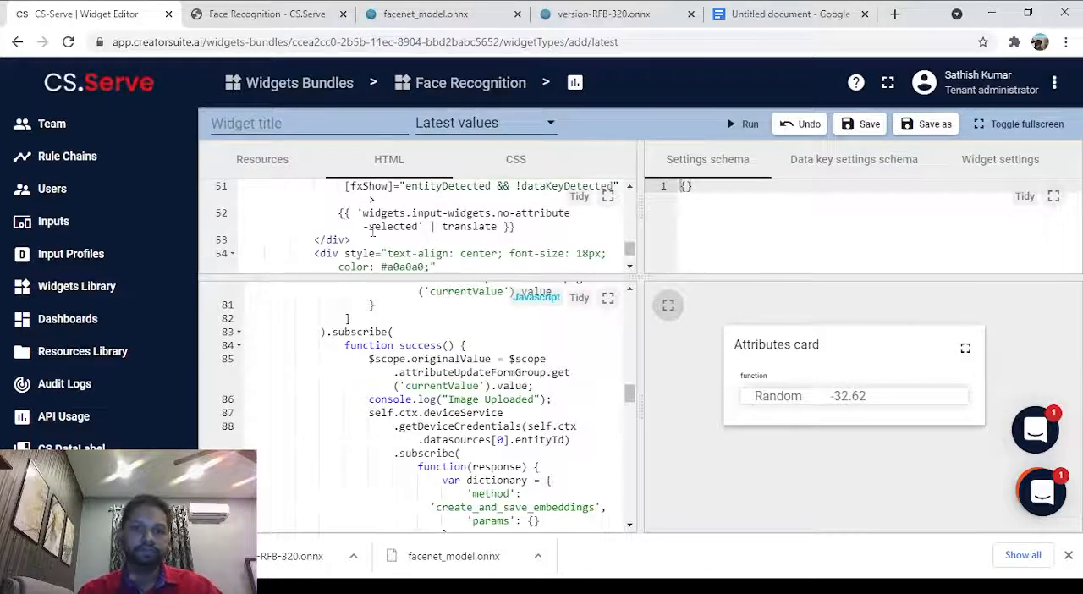
{"action": "scroll", "coordinate": [373, 229], "scroll_direction": "up", "scroll_amount": 20}
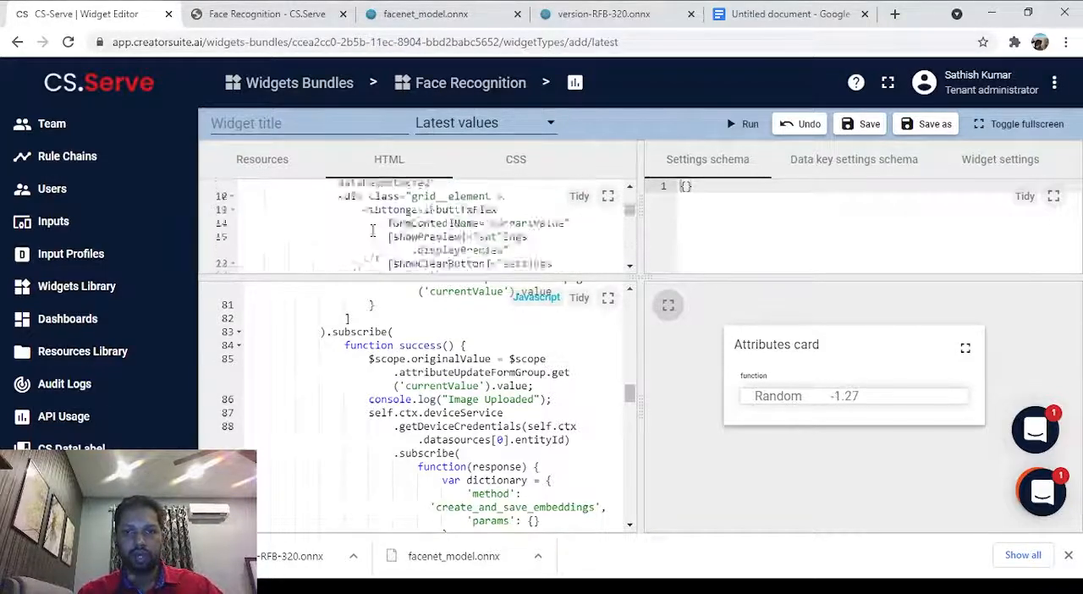
{"action": "scroll", "coordinate": [373, 230], "scroll_direction": "up", "scroll_amount": 2}
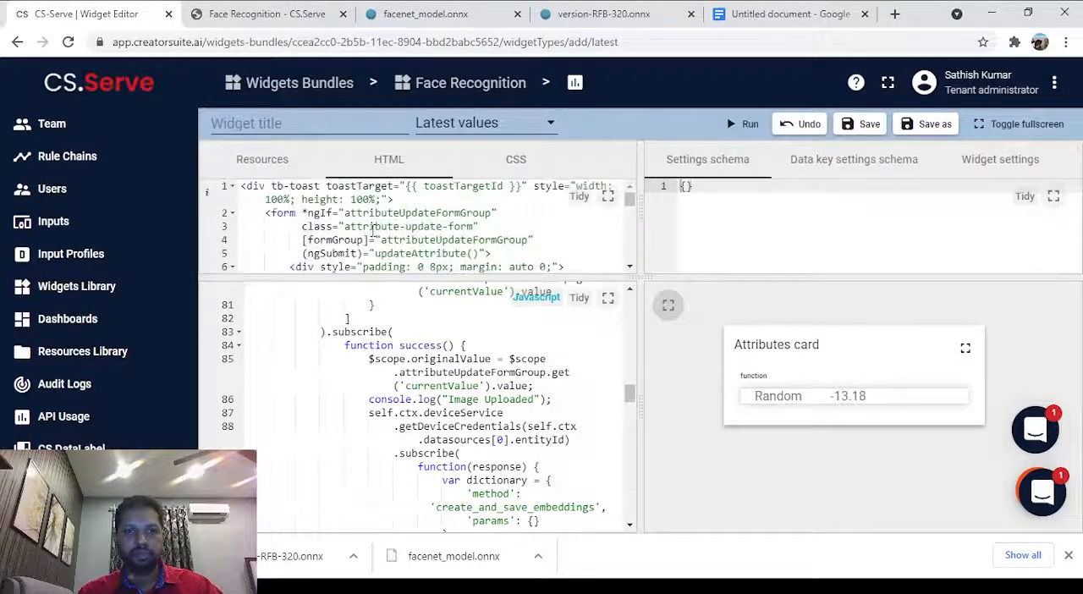
Title the widget Face Recognition Tool.
{"action": "left_click", "coordinate": [274, 119]}
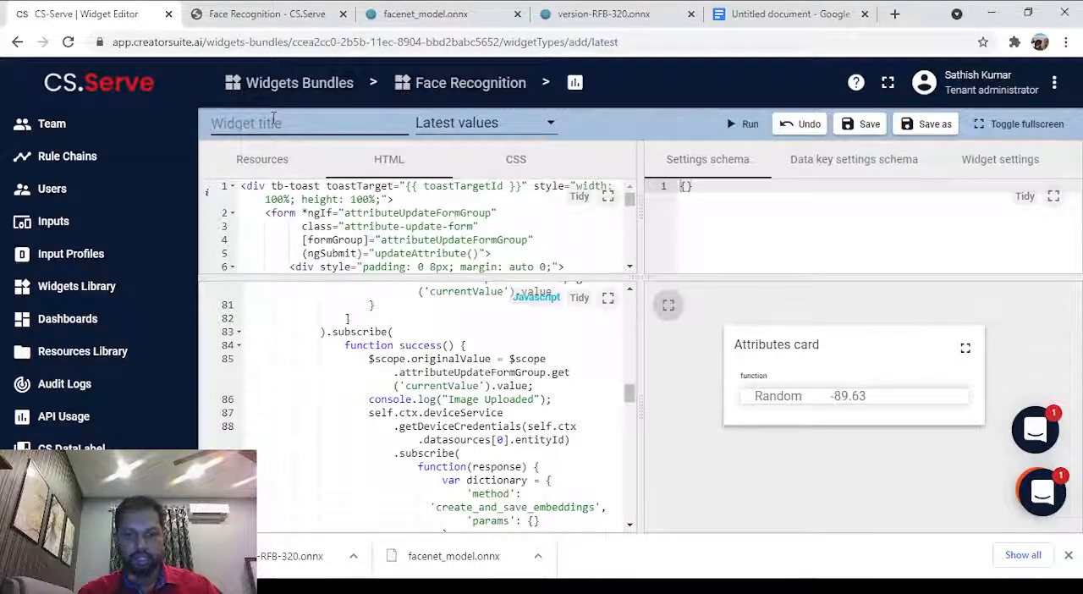
{"action": "type", "text": "Race"}
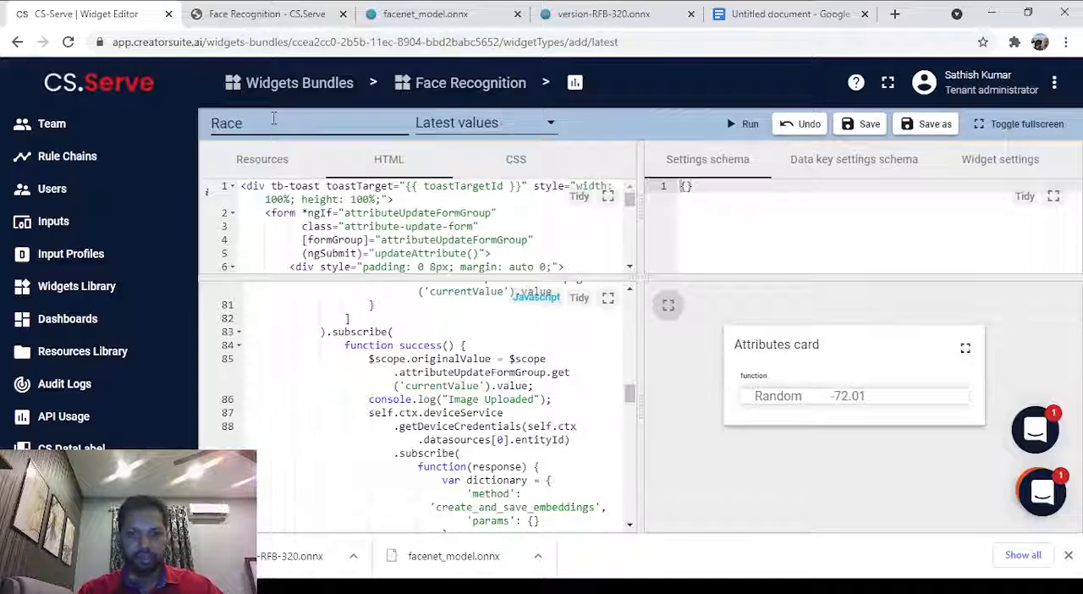
{"action": "key", "text": "BackSpace"}
{"action": "key", "text": "BackSpace"}
{"action": "key", "text": "BackSpace"}
{"action": "key", "text": "BackSpace"}
{"action": "type", "text": "G"}
{"action": "key", "text": "BackSpace"}
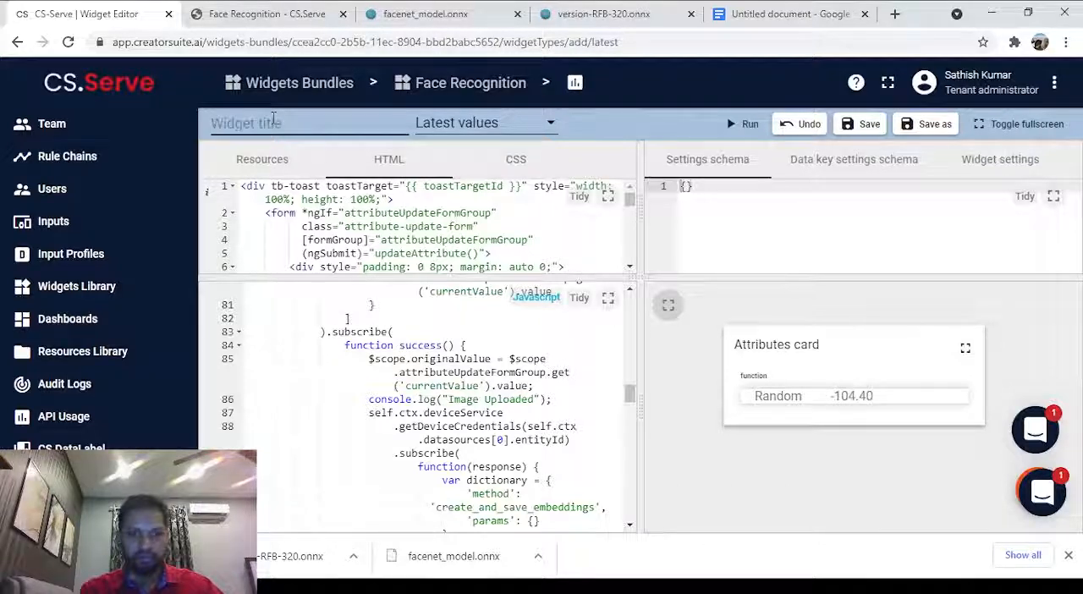
{"action": "type", "text": "Face Recog"}
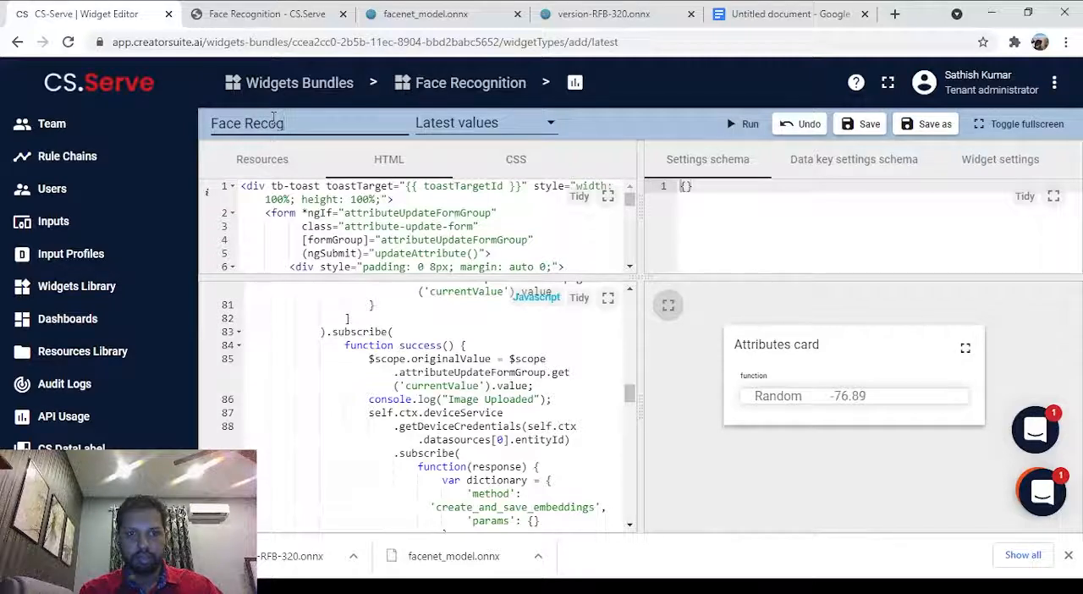
{"action": "type", "text": "nition"}
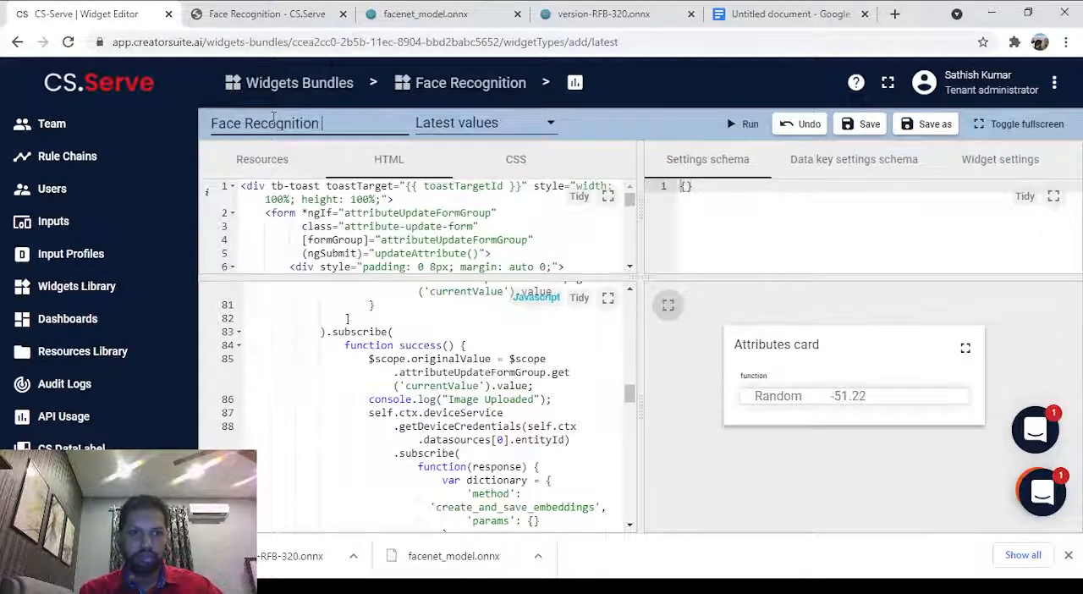
{"action": "type", "text": " Wid"}
{"action": "key", "text": "BackSpace"}
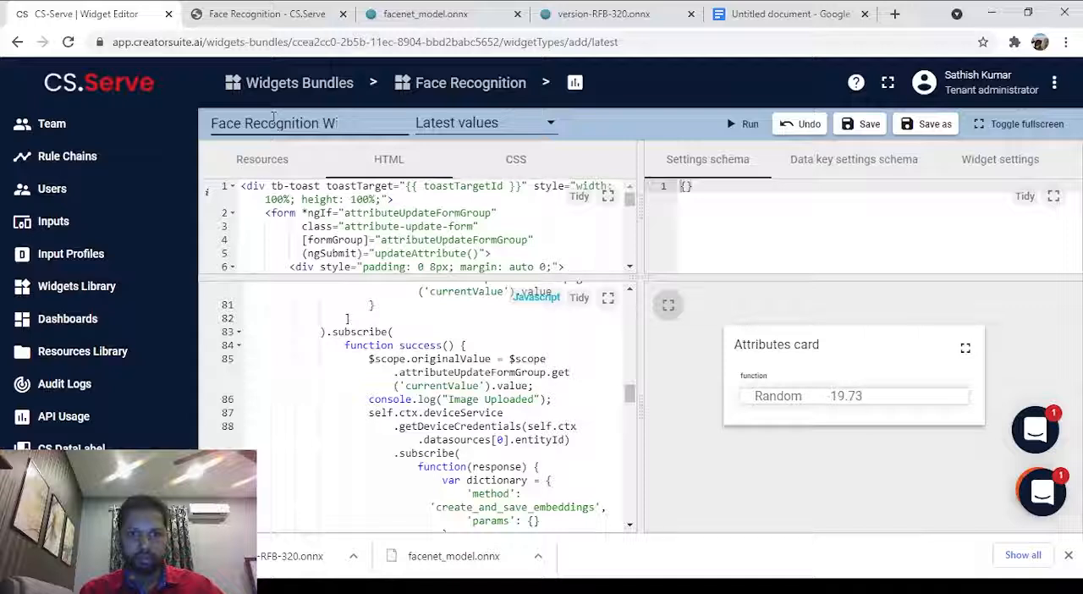
{"action": "type", "text": "Tool"}
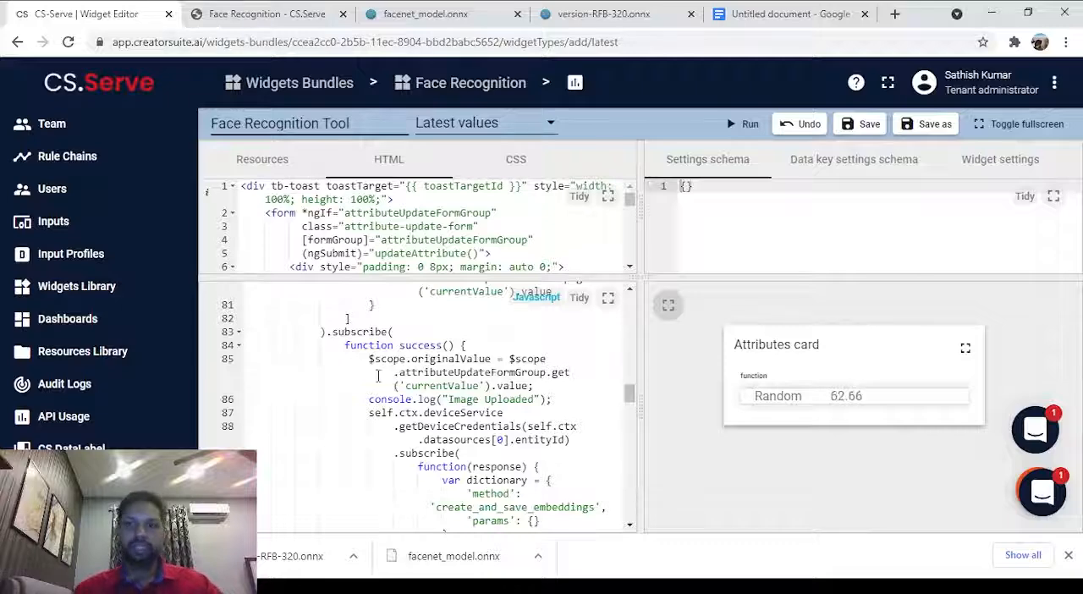
{"action": "scroll", "coordinate": [378, 375], "scroll_direction": "up", "scroll_amount": 3}
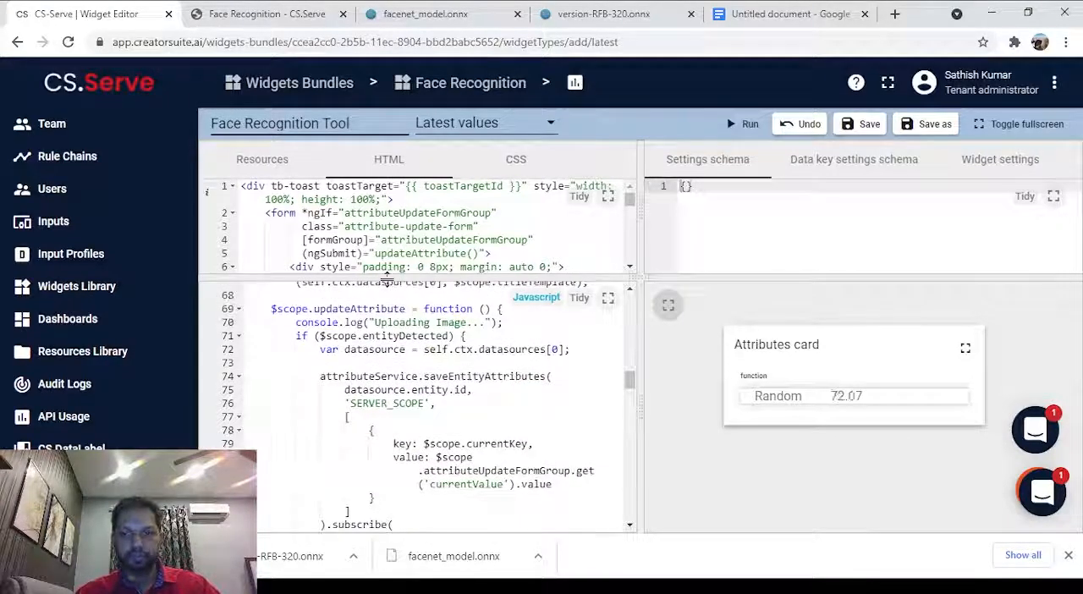
{"action": "scroll", "coordinate": [402, 234], "scroll_direction": "down", "scroll_amount": 2}
{"action": "scroll", "coordinate": [402, 234], "scroll_direction": "up", "scroll_amount": 2}
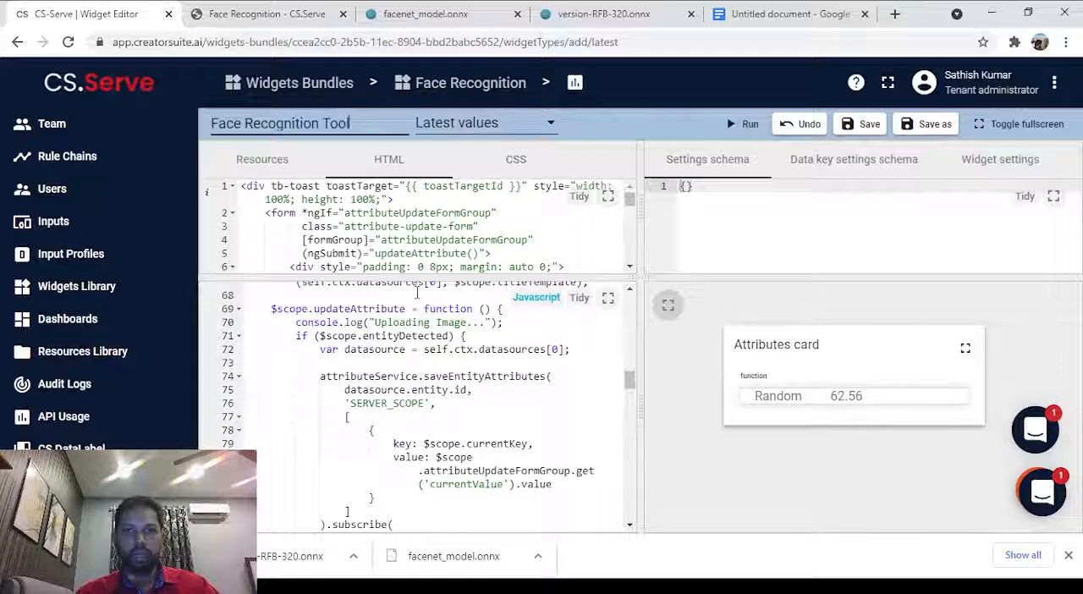
Copy the whole UpdateImageAttributeSettings JSON from the untitled Google Docs document, replace the widget's empty settings schema with it and review it.
{"action": "left_click", "coordinate": [751, 247]}
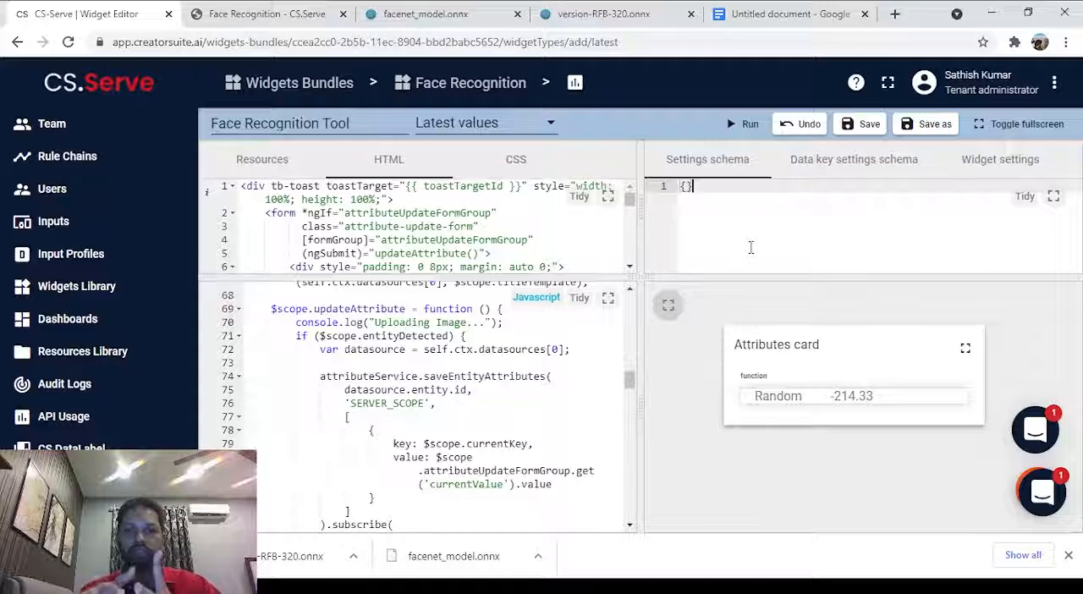
{"action": "left_click", "coordinate": [751, 247]}
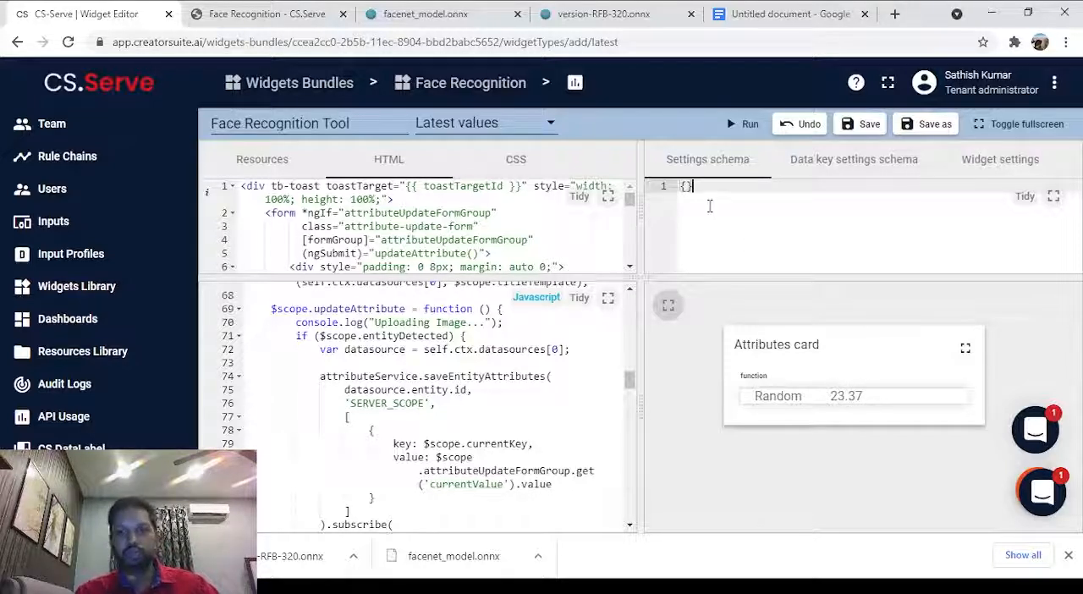
{"action": "left_click", "coordinate": [682, 199]}
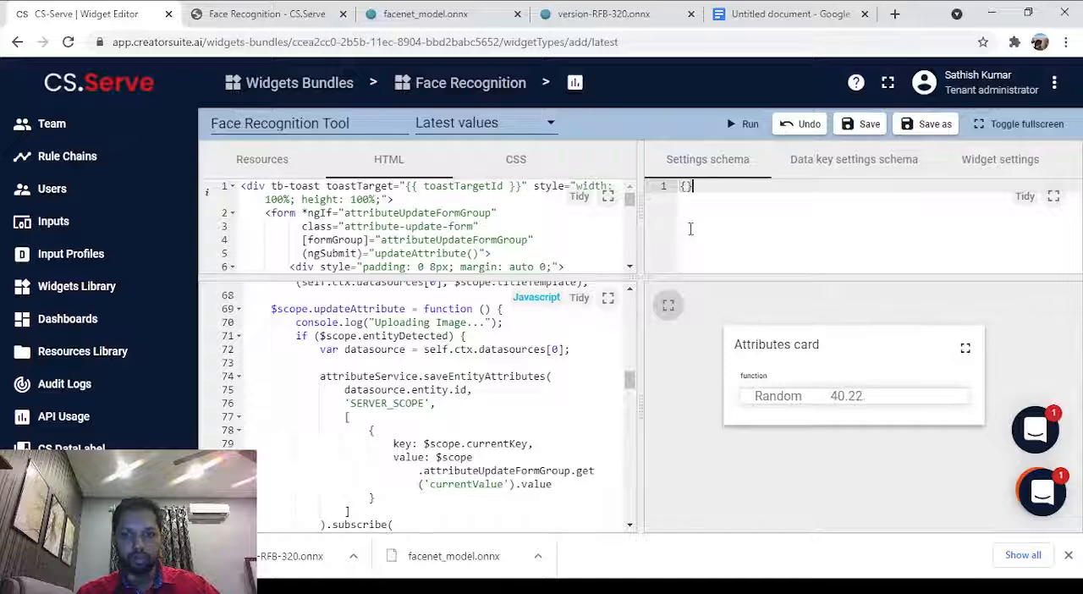
{"action": "left_click", "coordinate": [764, 10]}
{"action": "scroll", "coordinate": [353, 337], "scroll_direction": "up", "scroll_amount": 10}
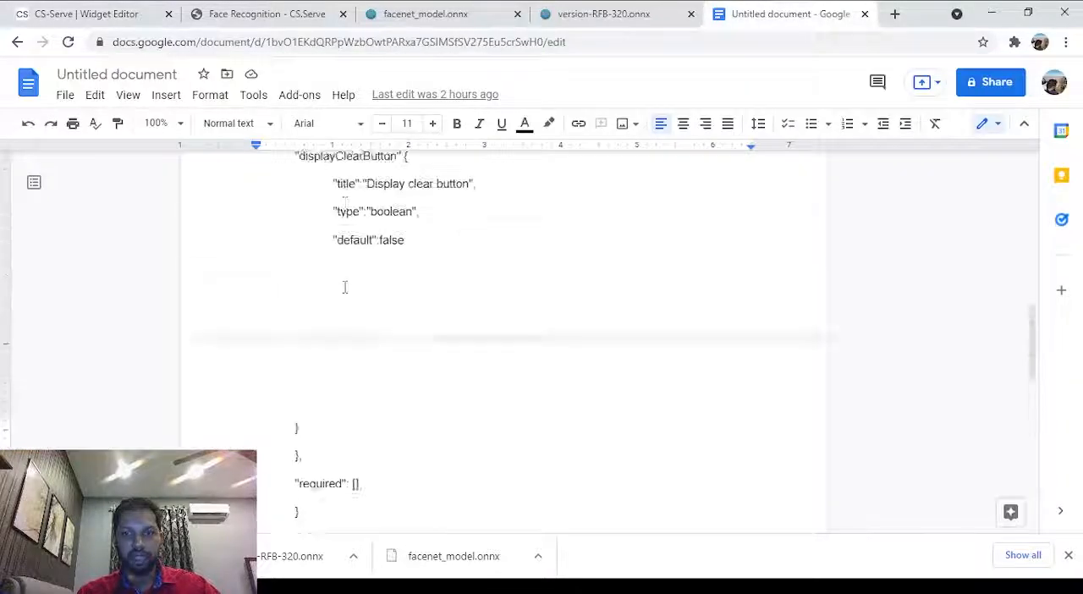
{"action": "key", "text": "ctrl+a"}
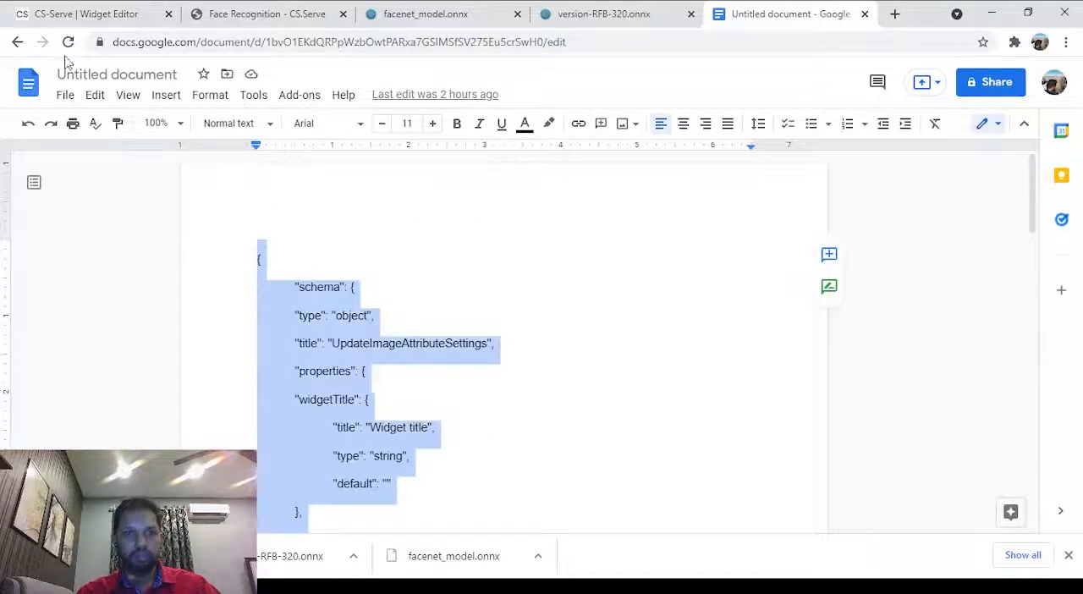
{"action": "left_click", "coordinate": [85, 14]}
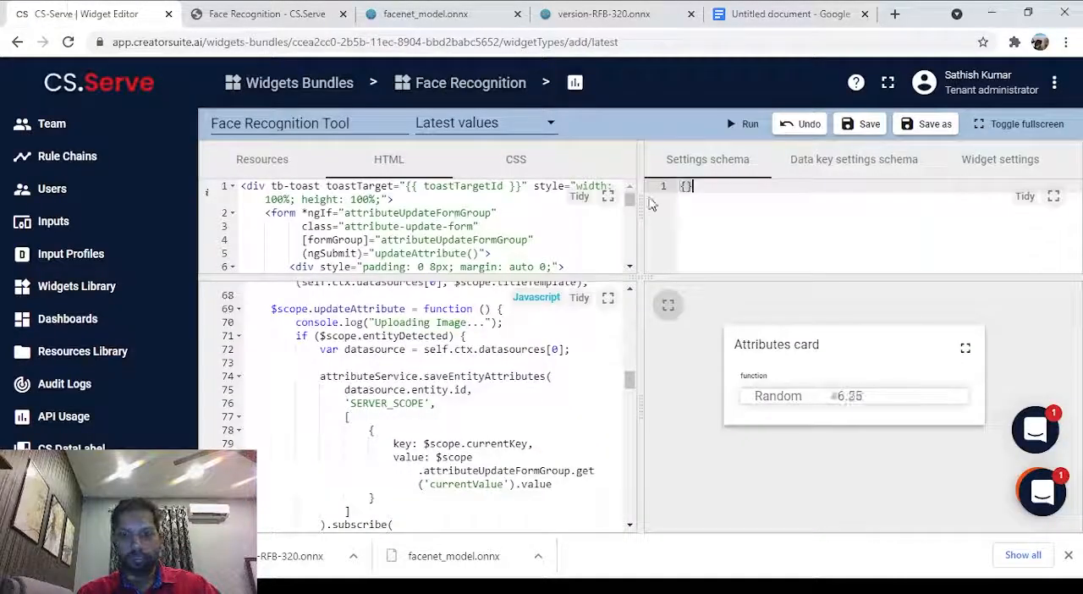
{"action": "key", "text": "ctrl+v"}
{"action": "scroll", "coordinate": [746, 233], "scroll_direction": "up", "scroll_amount": 5}
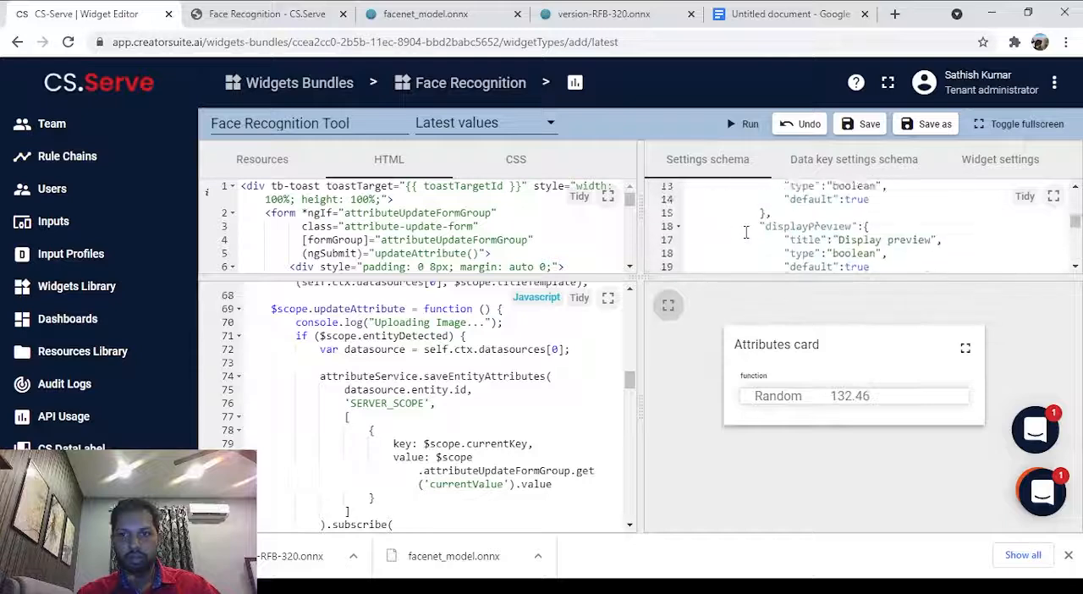
{"action": "scroll", "coordinate": [747, 233], "scroll_direction": "up", "scroll_amount": 4}
{"action": "scroll", "coordinate": [746, 233], "scroll_direction": "down", "scroll_amount": 4}
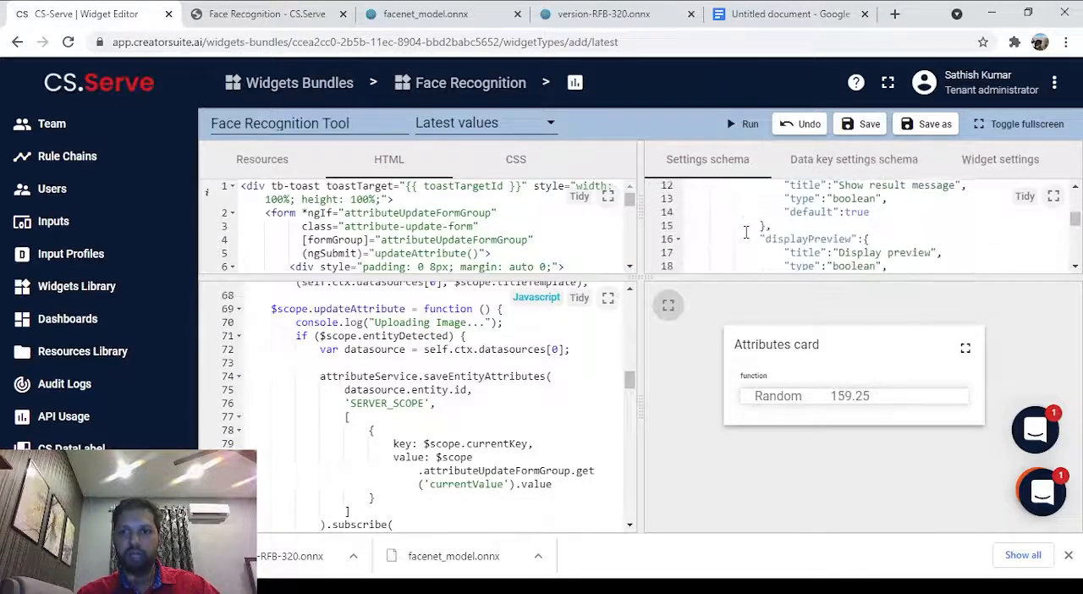
{"action": "scroll", "coordinate": [746, 233], "scroll_direction": "down", "scroll_amount": 6}
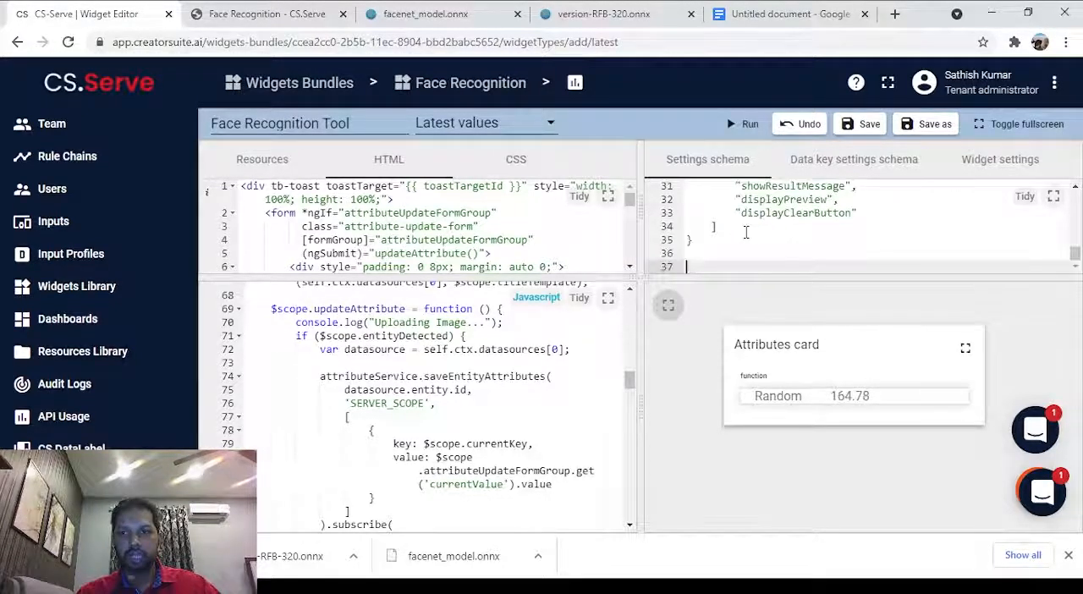
{"action": "scroll", "coordinate": [746, 233], "scroll_direction": "up", "scroll_amount": 10}
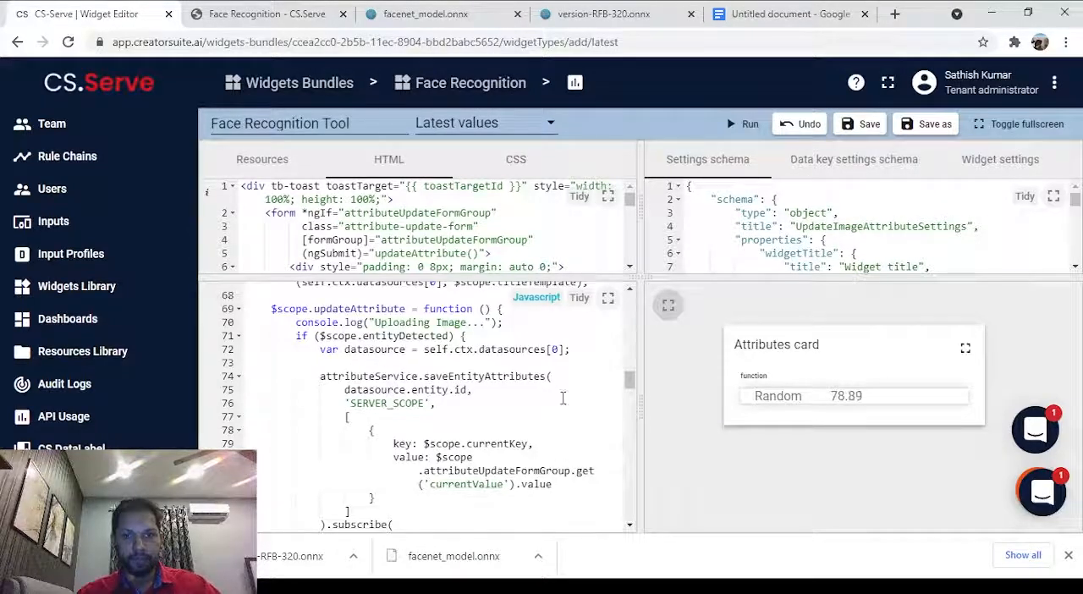
{"action": "scroll", "coordinate": [560, 392], "scroll_direction": "down", "scroll_amount": 3}
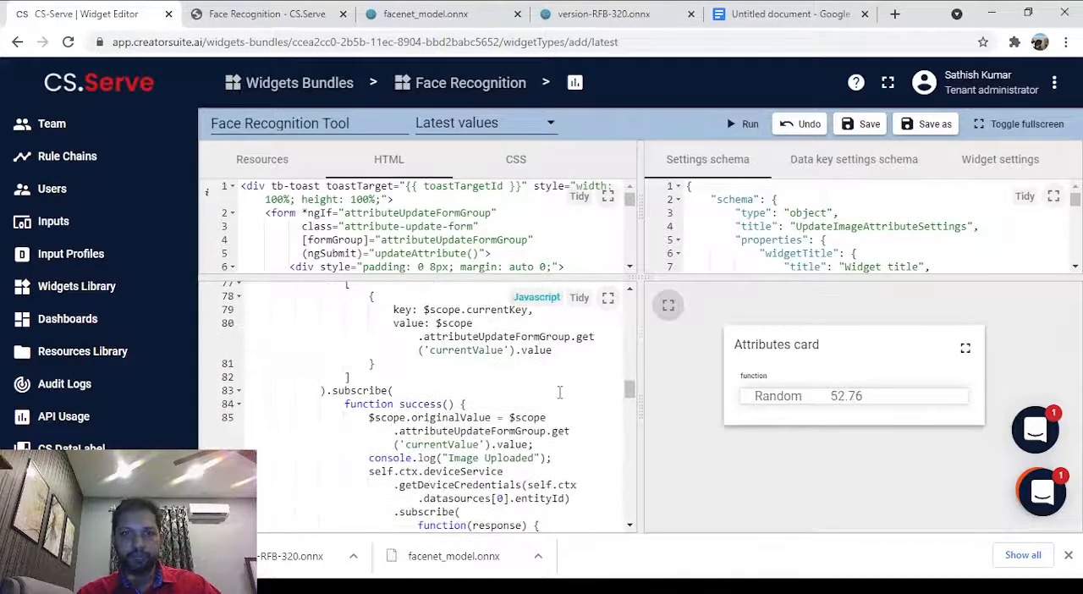
Review the widget's JavaScript code and save the Face Recognition Tool widget.
{"action": "scroll", "coordinate": [559, 391], "scroll_direction": "down", "scroll_amount": 1}
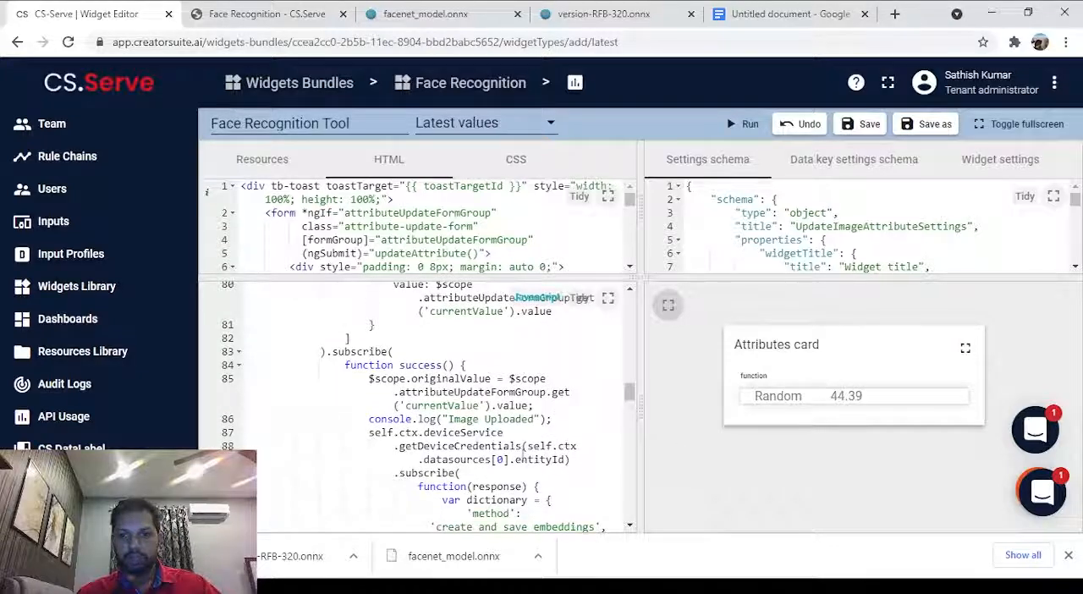
{"action": "scroll", "coordinate": [484, 444], "scroll_direction": "down", "scroll_amount": 4}
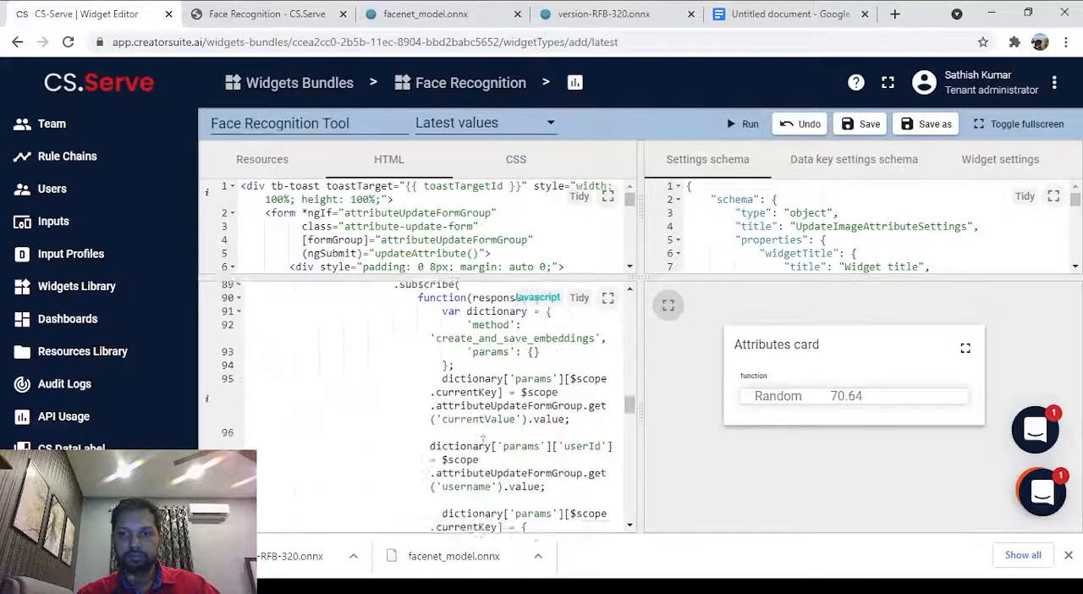
{"action": "scroll", "coordinate": [484, 444], "scroll_direction": "up", "scroll_amount": 6}
{"action": "scroll", "coordinate": [485, 444], "scroll_direction": "up", "scroll_amount": 5}
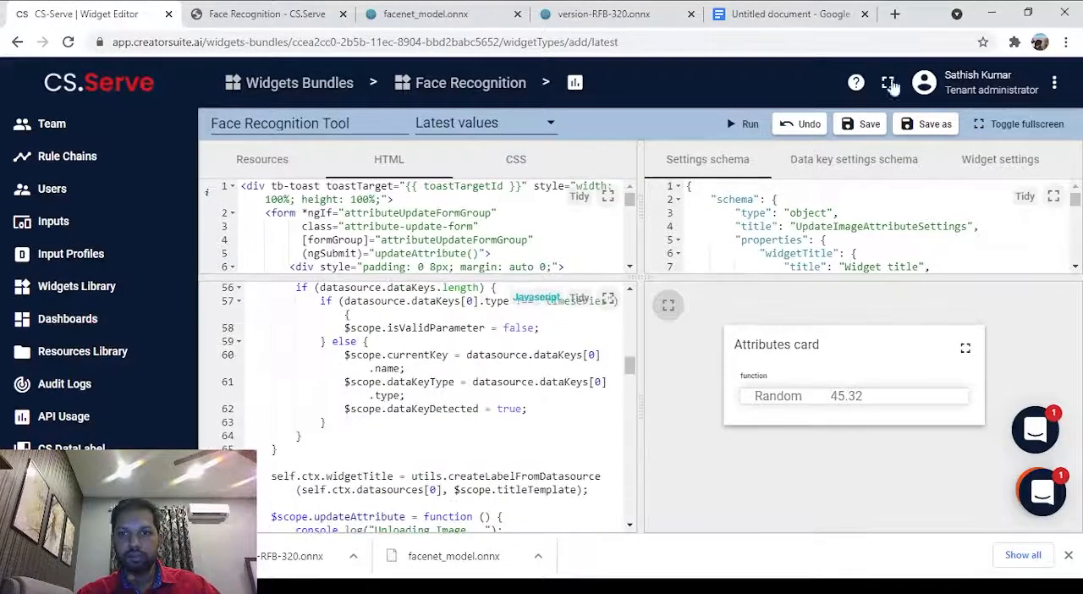
{"action": "left_click", "coordinate": [849, 132]}
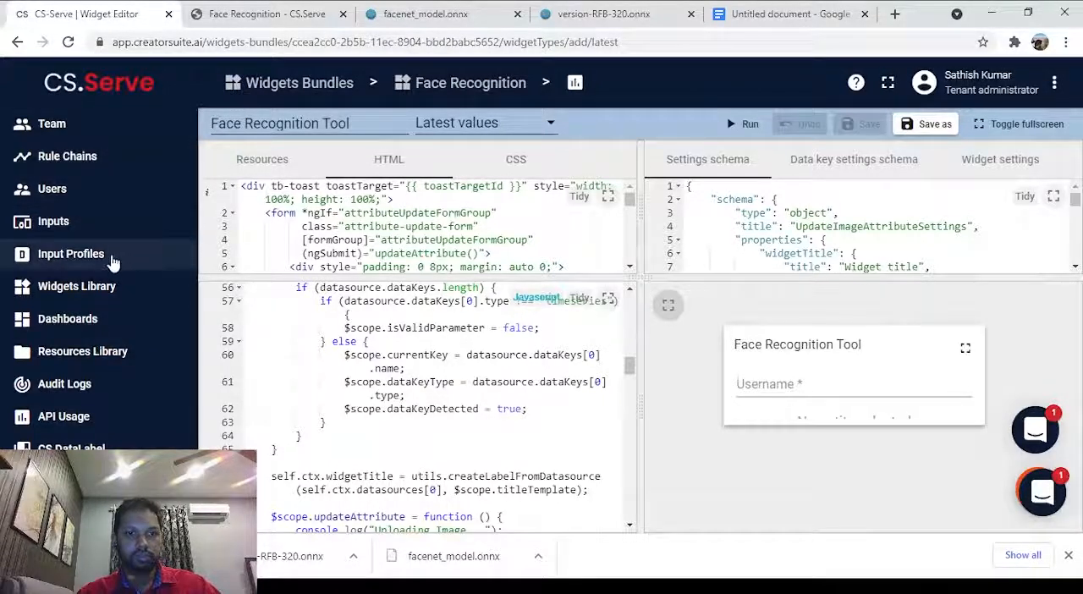
Open the Face Recognition bundle in the widgets library to check its saved widget.
{"action": "left_click", "coordinate": [112, 291]}
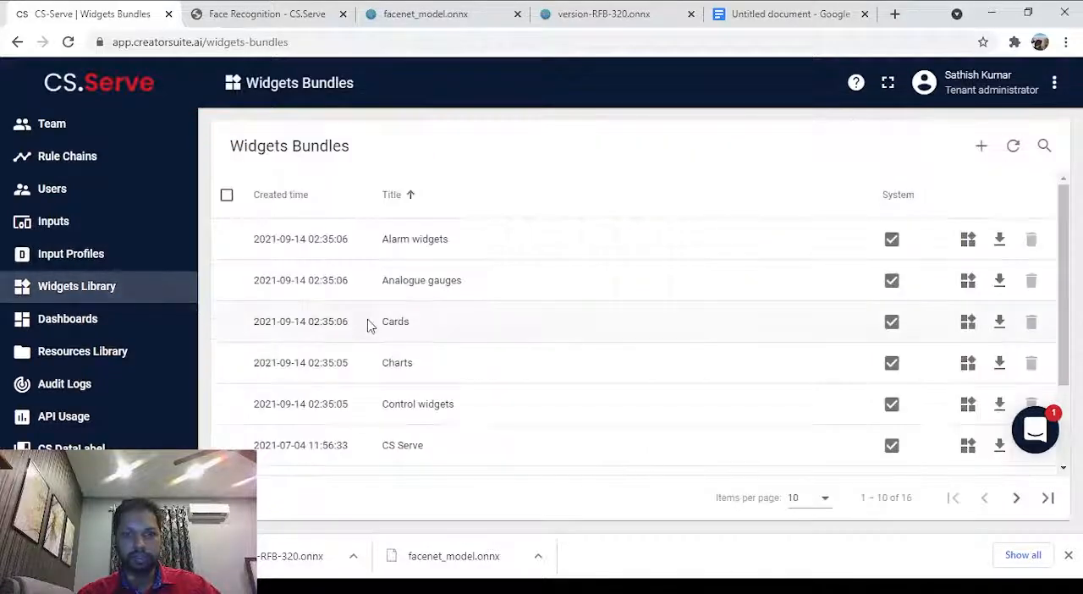
{"action": "left_click", "coordinate": [1016, 499]}
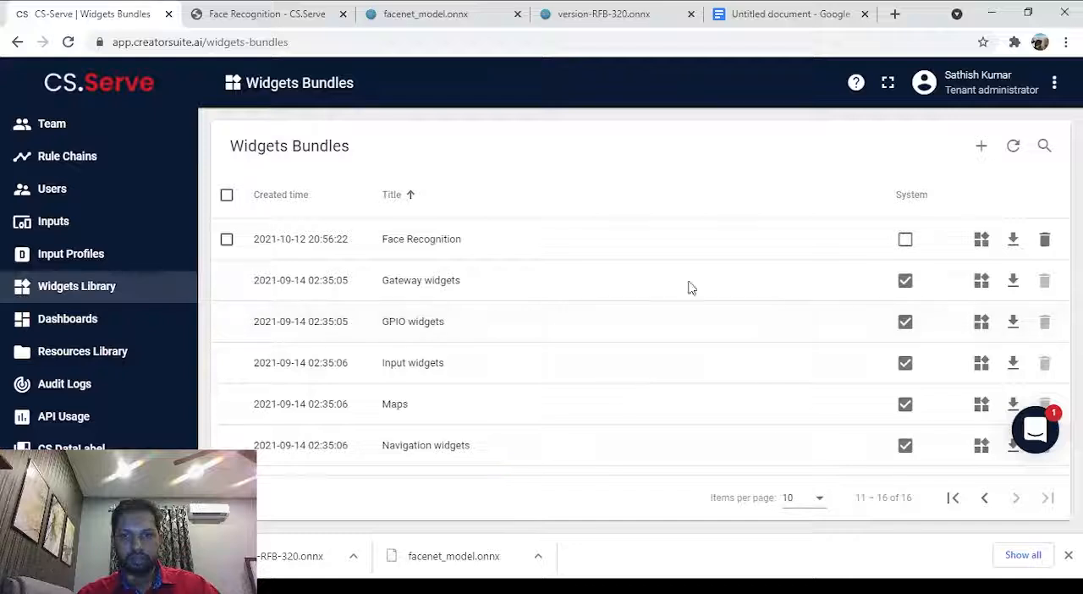
{"action": "left_click", "coordinate": [677, 239]}
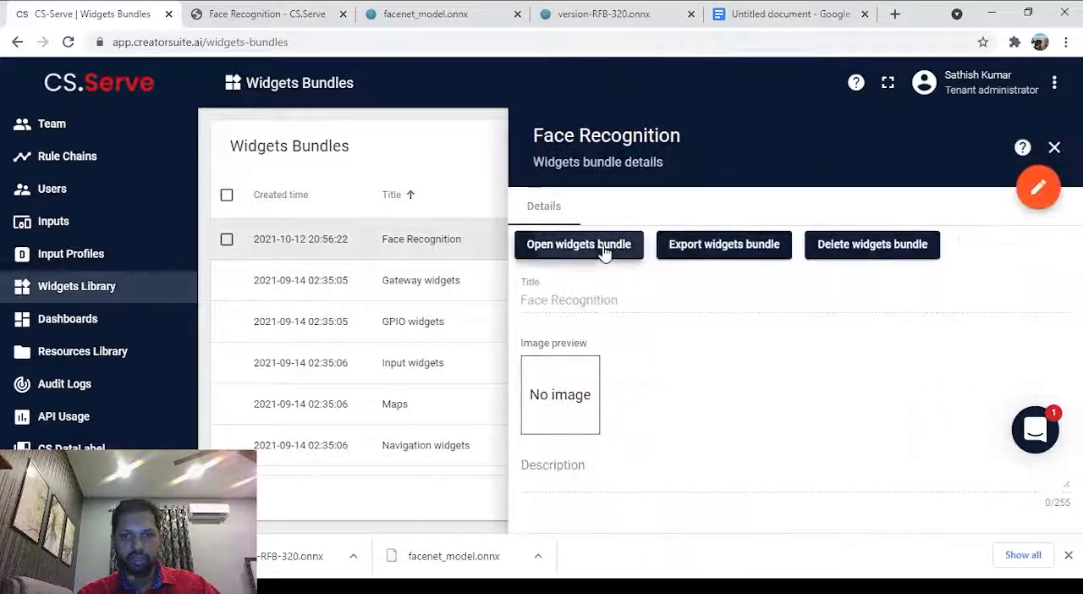
{"action": "left_click", "coordinate": [603, 248]}
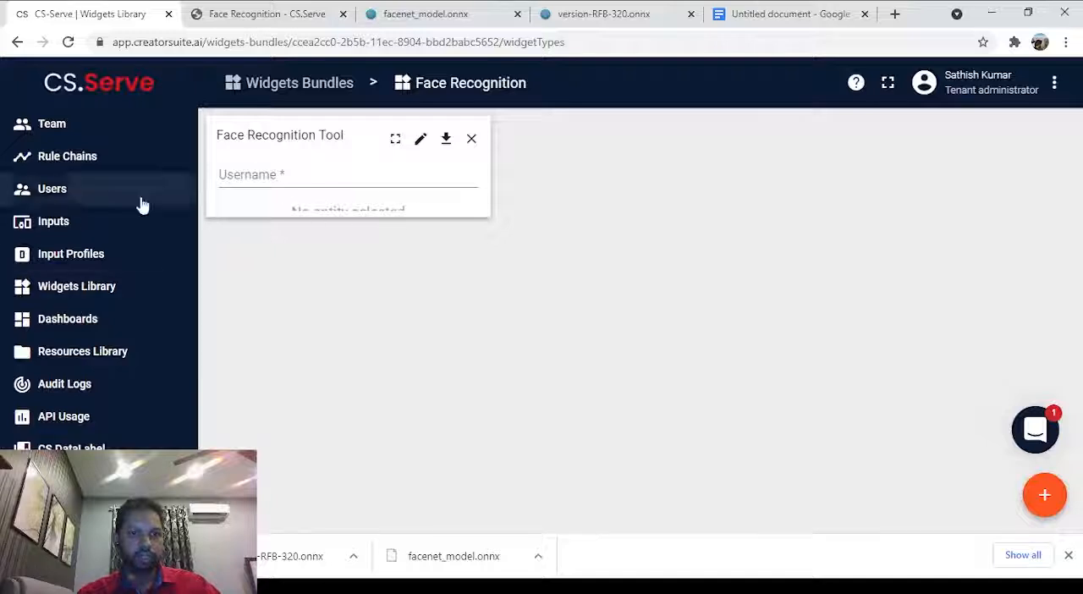
Create a new dashboard titled Face Recognition.
{"action": "left_click", "coordinate": [53, 328]}
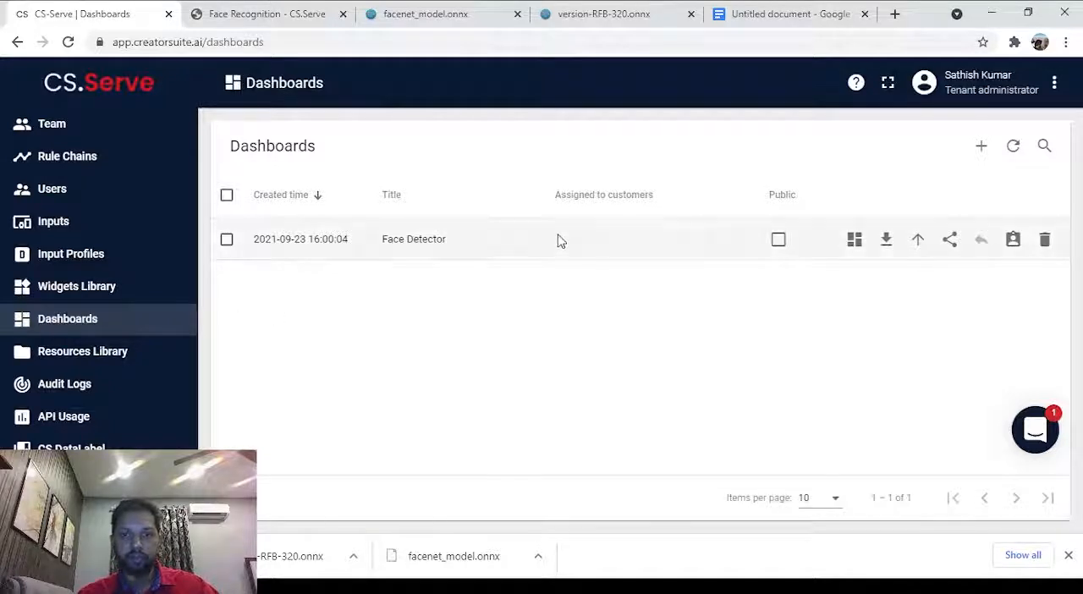
{"action": "left_click", "coordinate": [981, 141]}
{"action": "left_click", "coordinate": [921, 202]}
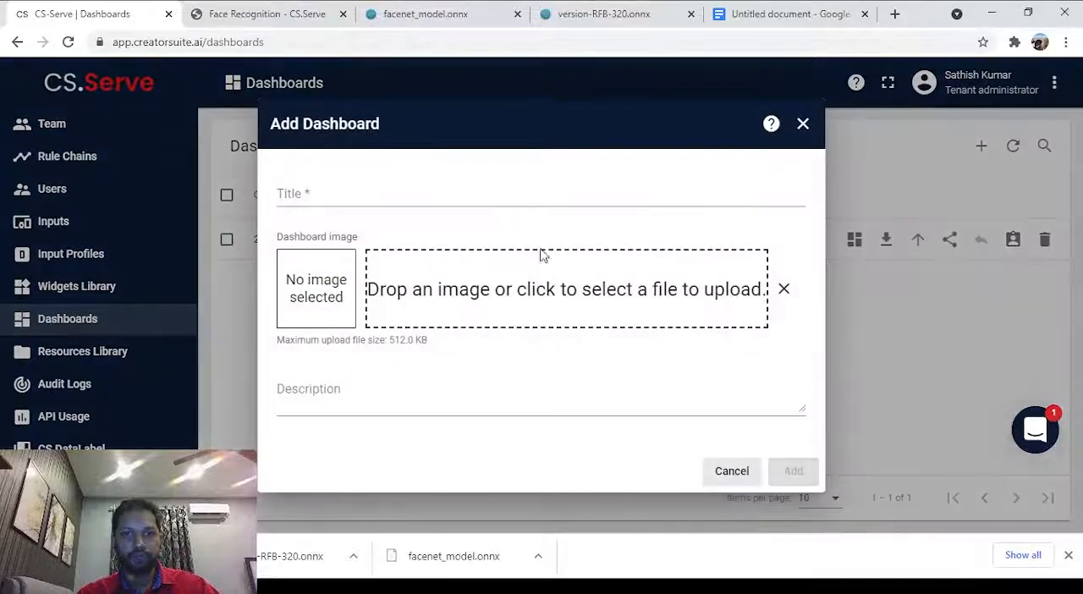
{"action": "left_click", "coordinate": [441, 193]}
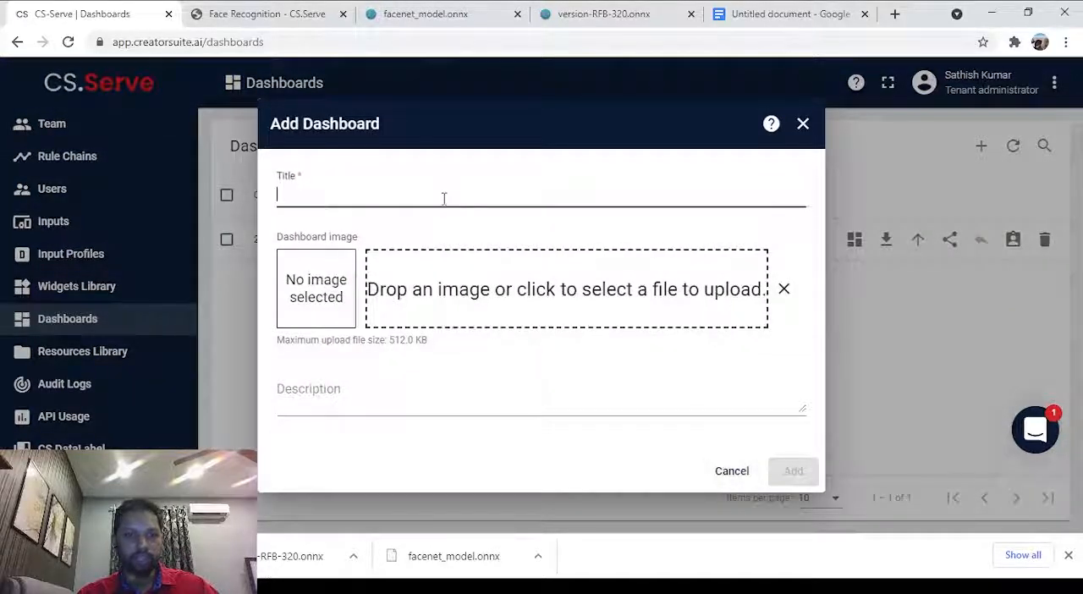
{"action": "type", "text": "Fac"}
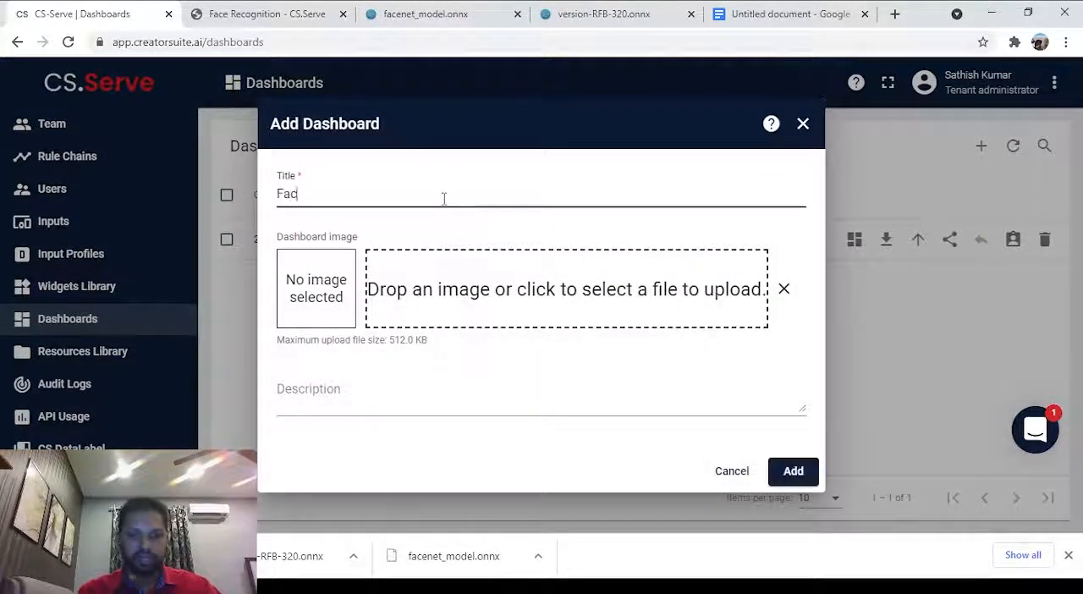
{"action": "type", "text": "e Recogni"}
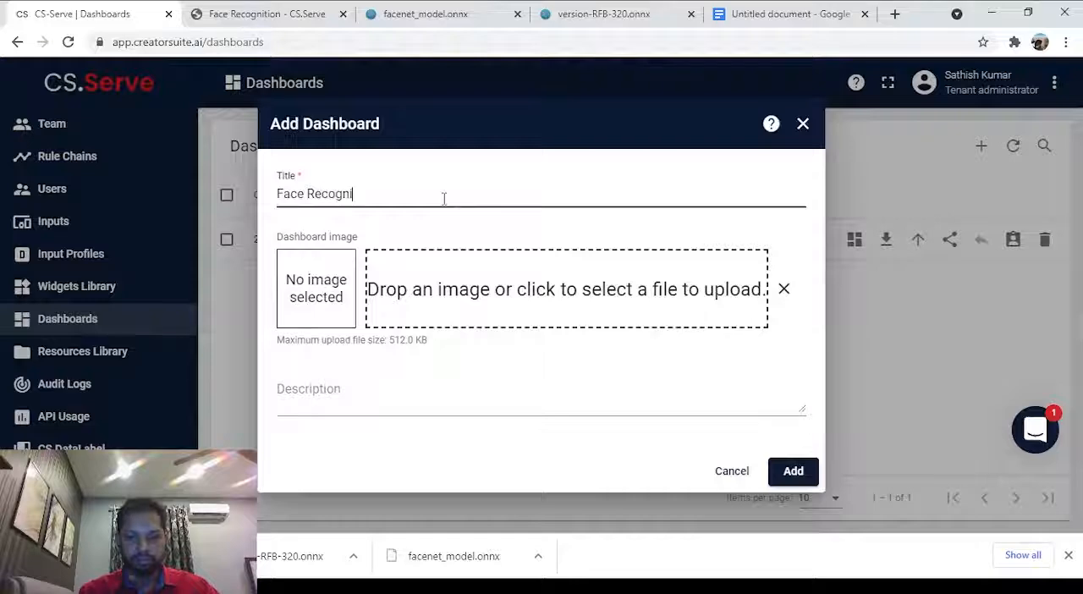
{"action": "type", "text": "tion"}
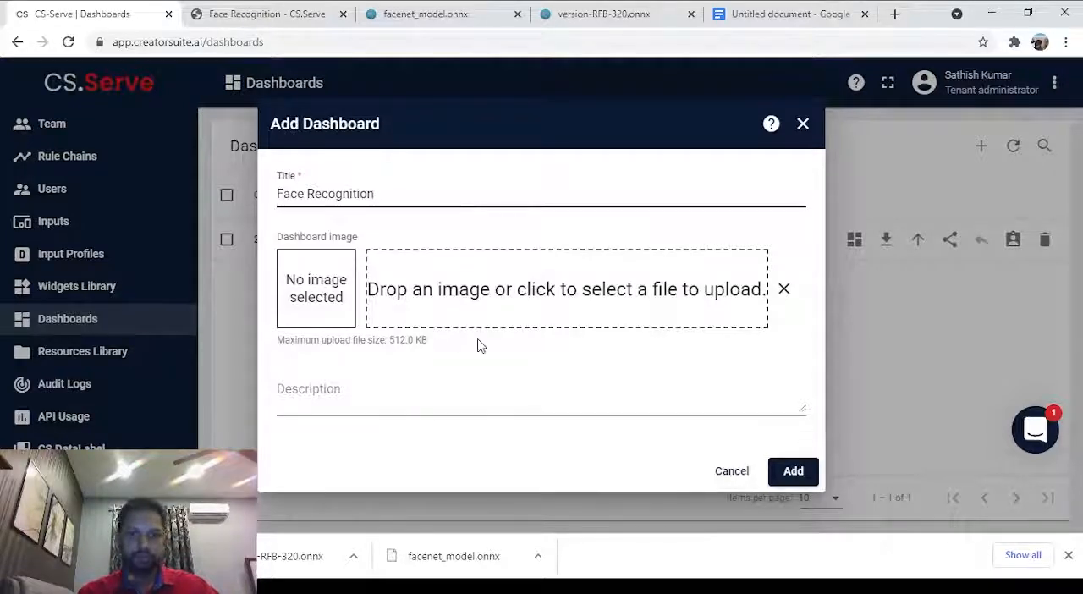
{"action": "left_click", "coordinate": [814, 469]}
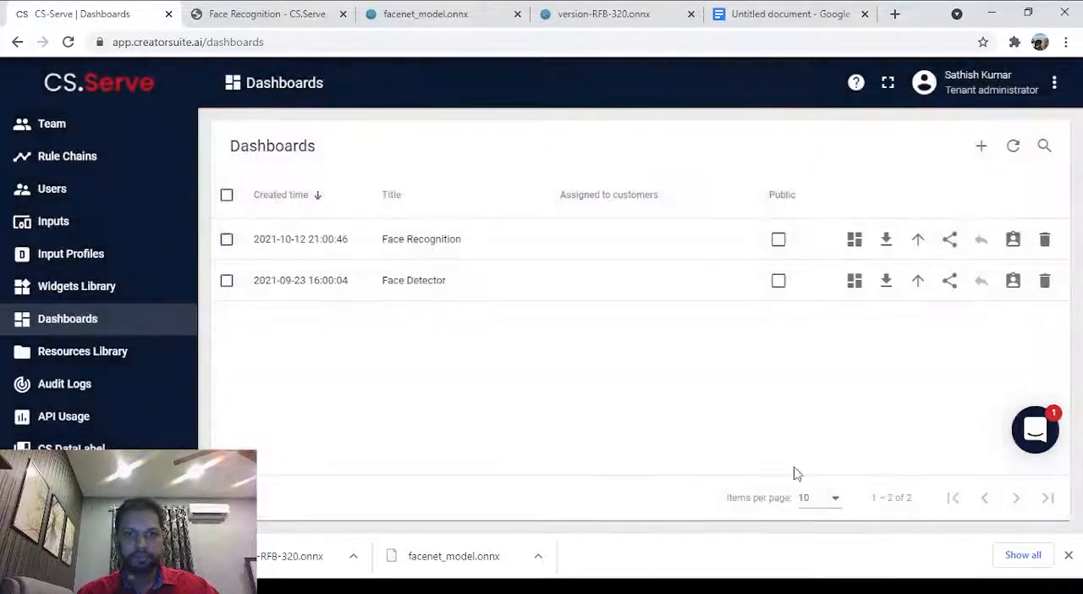
Open the Face Recognition dashboard and put it into edit mode.
{"action": "left_click", "coordinate": [591, 256]}
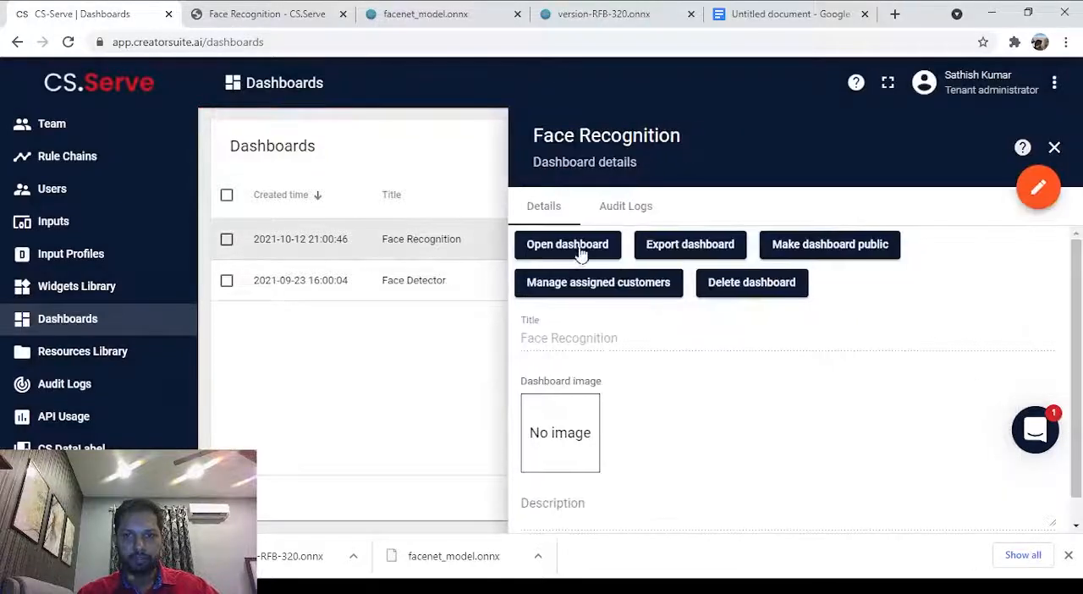
{"action": "left_click", "coordinate": [567, 245]}
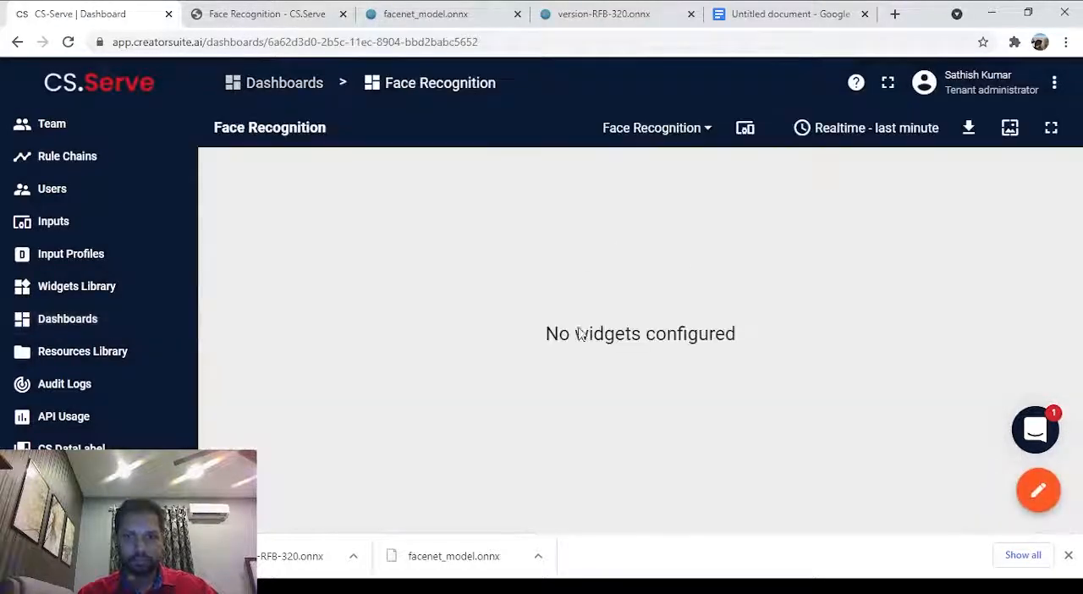
{"action": "left_click", "coordinate": [1035, 498]}
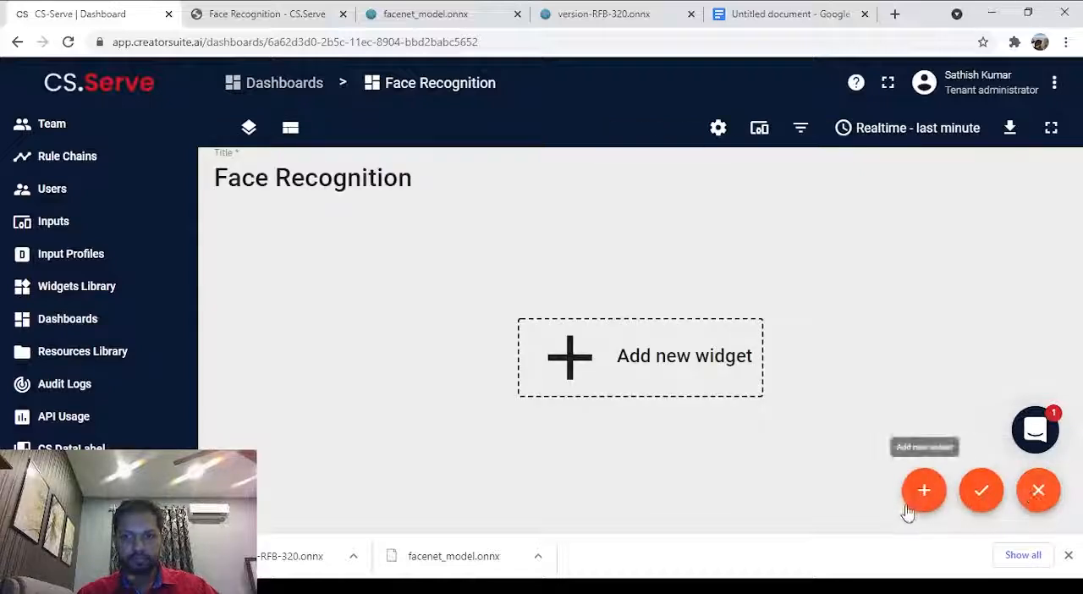
Start a new dashboard widget using Face Recognition Tool from the Face Recognition widgets bundle.
{"action": "left_click", "coordinate": [924, 499]}
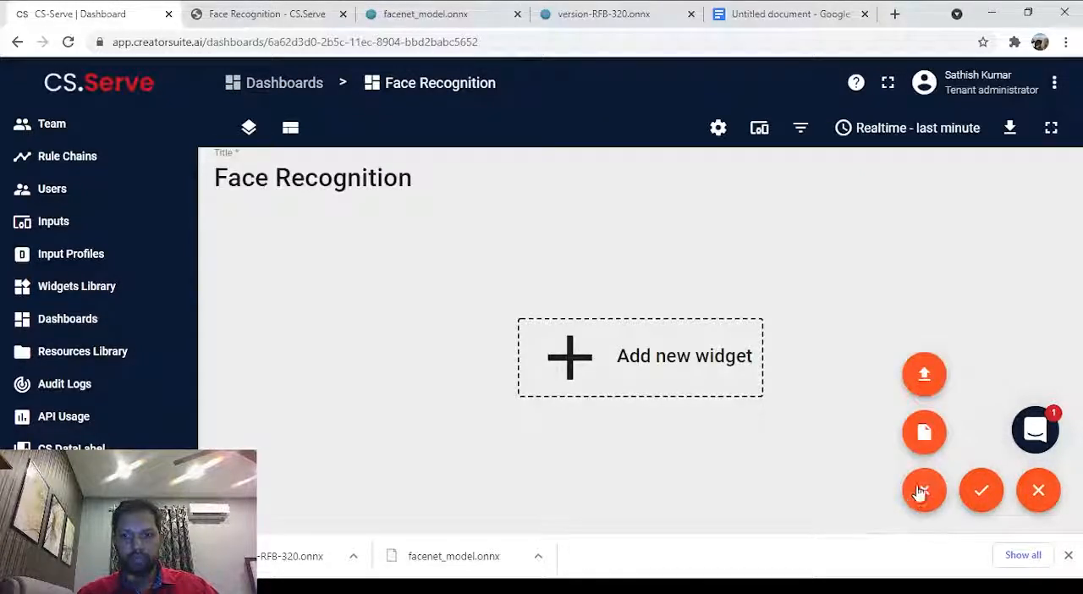
{"action": "left_click", "coordinate": [924, 435]}
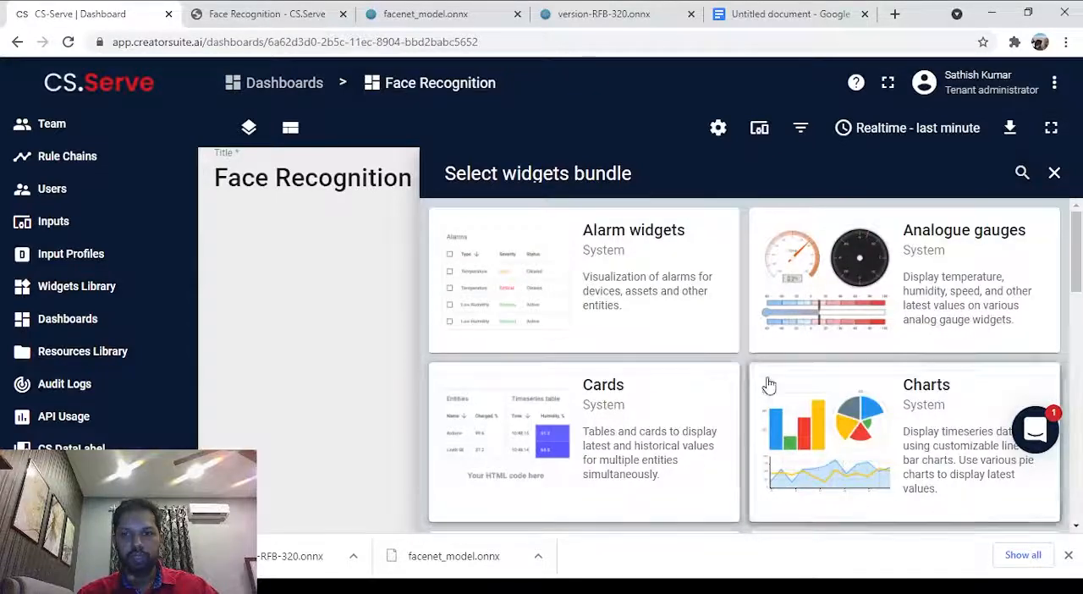
{"action": "scroll", "coordinate": [804, 270], "scroll_direction": "down", "scroll_amount": 5}
{"action": "scroll", "coordinate": [801, 270], "scroll_direction": "down", "scroll_amount": 4}
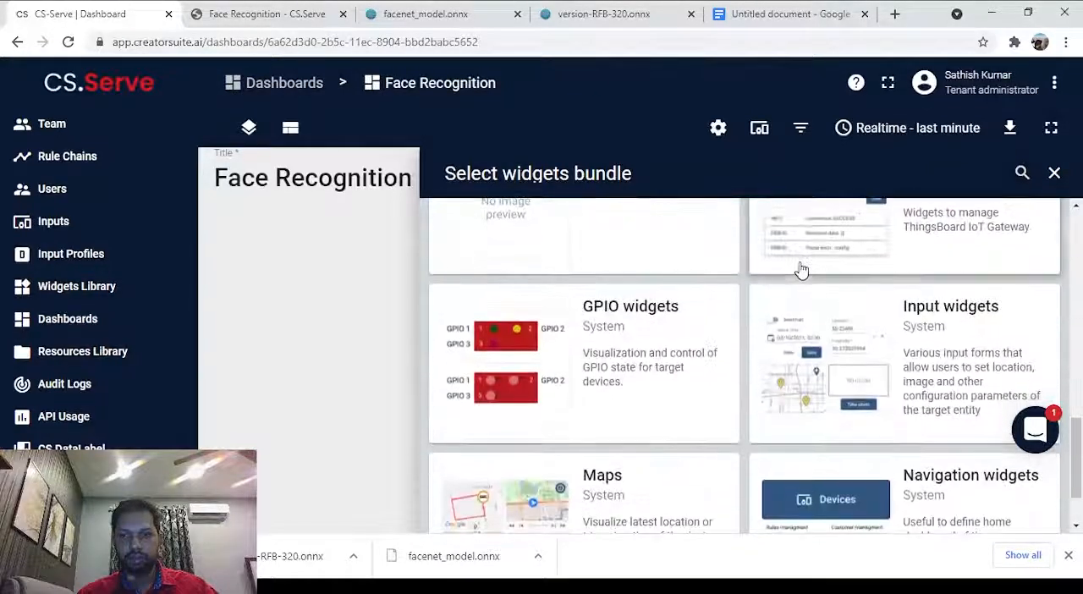
{"action": "scroll", "coordinate": [802, 270], "scroll_direction": "up", "scroll_amount": 3}
{"action": "scroll", "coordinate": [802, 270], "scroll_direction": "down", "scroll_amount": 2}
{"action": "scroll", "coordinate": [801, 270], "scroll_direction": "down", "scroll_amount": 1}
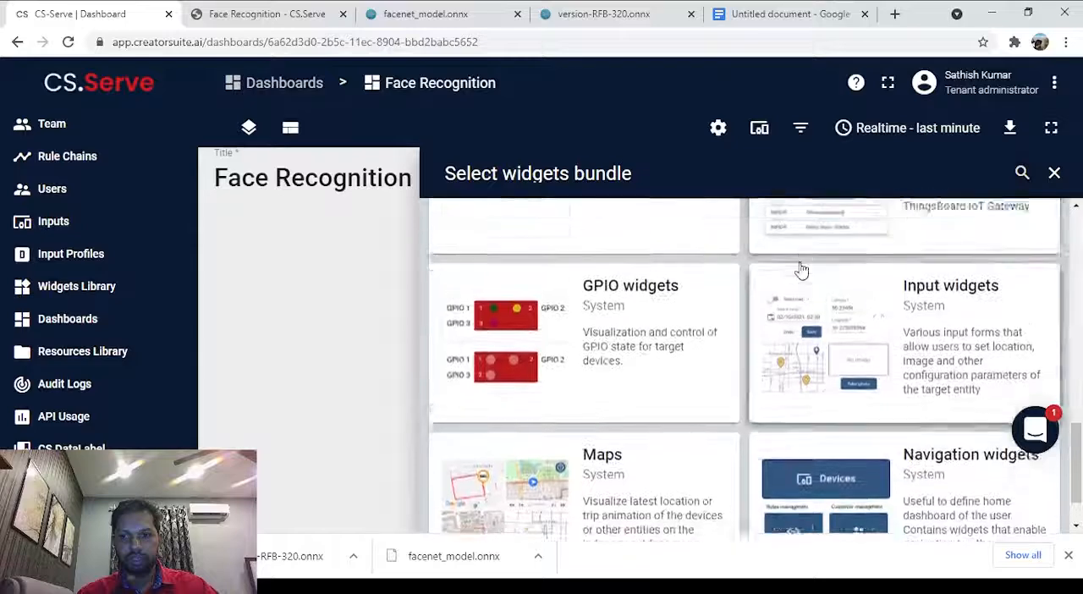
{"action": "scroll", "coordinate": [802, 270], "scroll_direction": "up", "scroll_amount": 3}
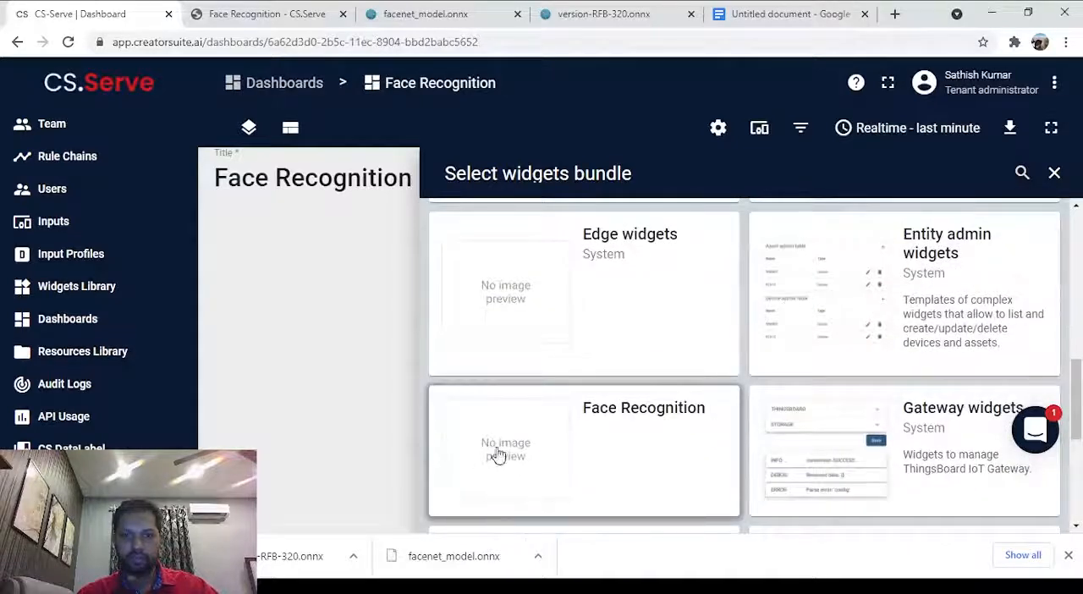
{"action": "left_click", "coordinate": [499, 440]}
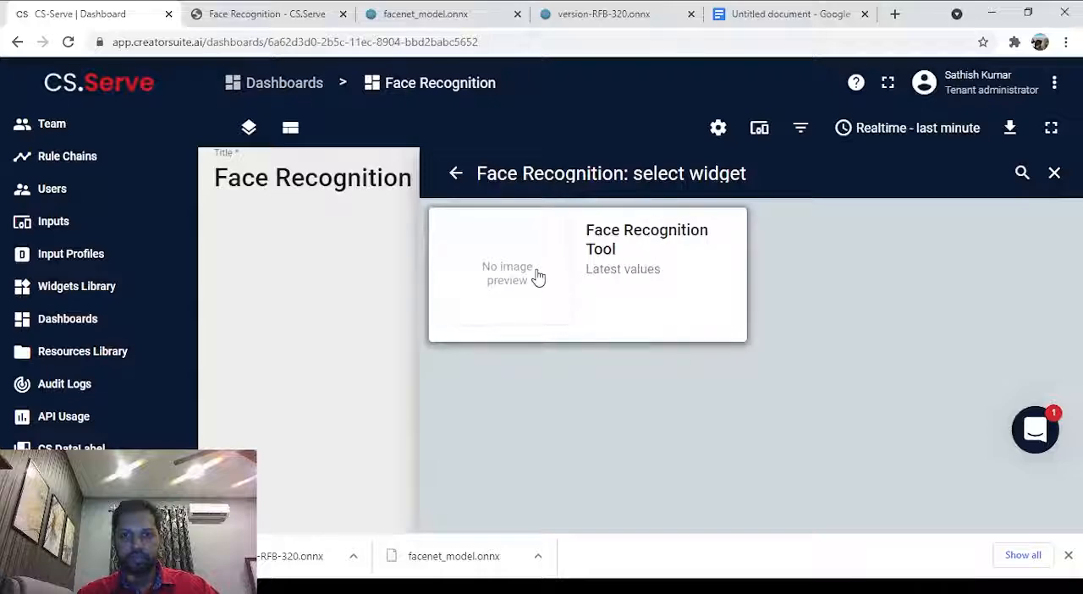
{"action": "left_click", "coordinate": [536, 277]}
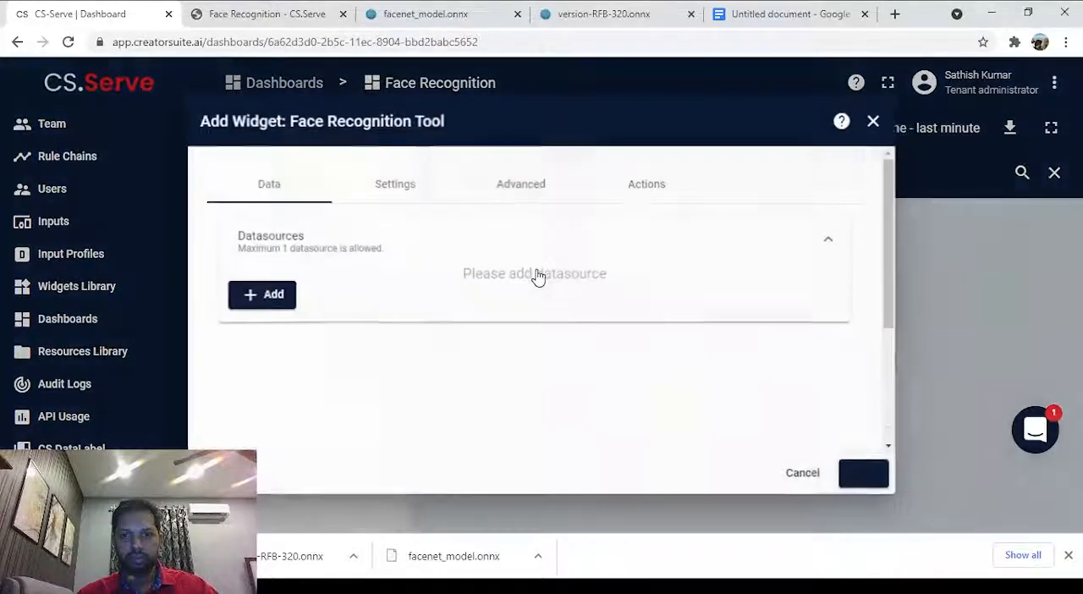
Add an entity datasource to the widget and start a new entity alias named Face recognition.
{"action": "left_click", "coordinate": [263, 296]}
{"action": "left_click", "coordinate": [403, 332]}
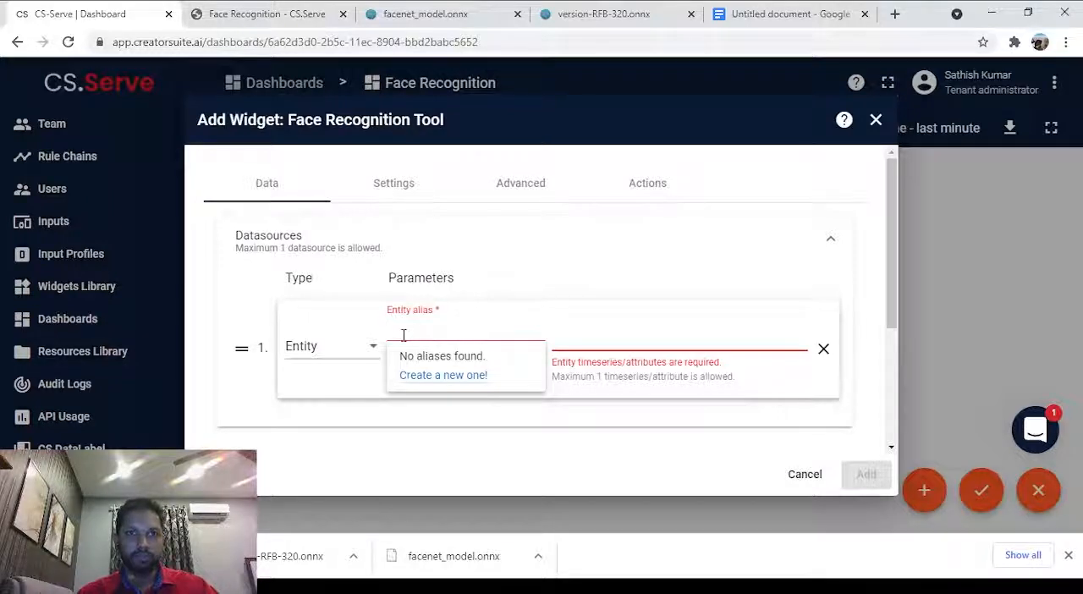
{"action": "type", "text": "Face "}
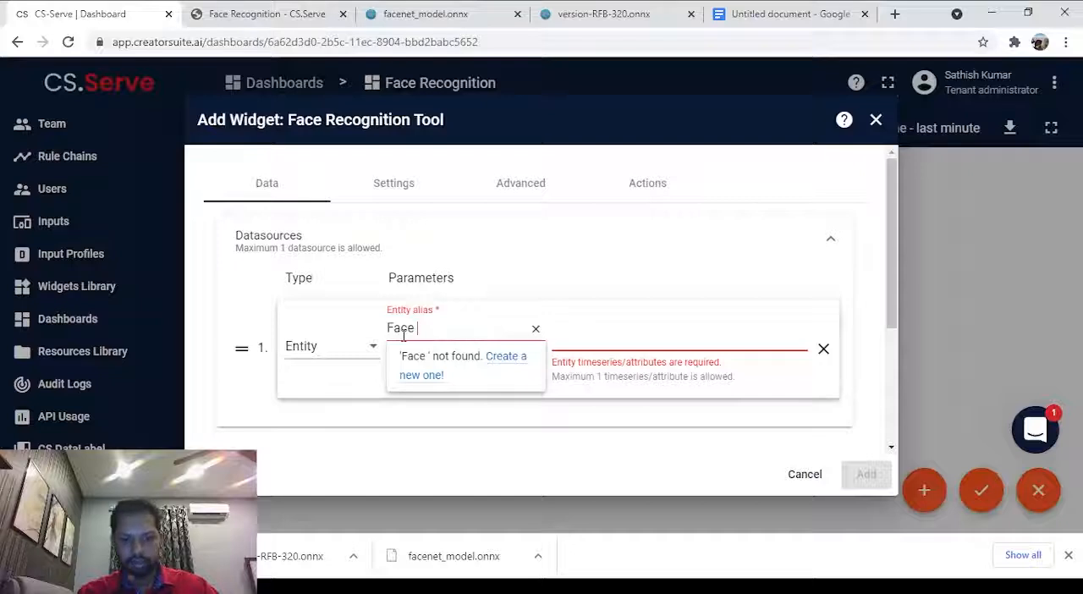
{"action": "type", "text": "recognition"}
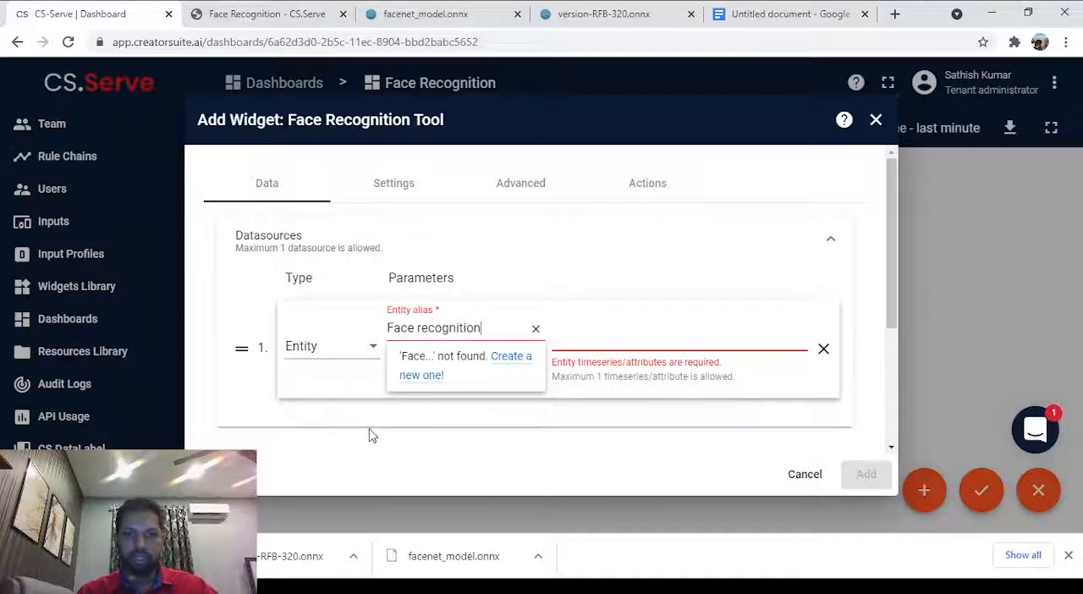
{"action": "left_click", "coordinate": [514, 366]}
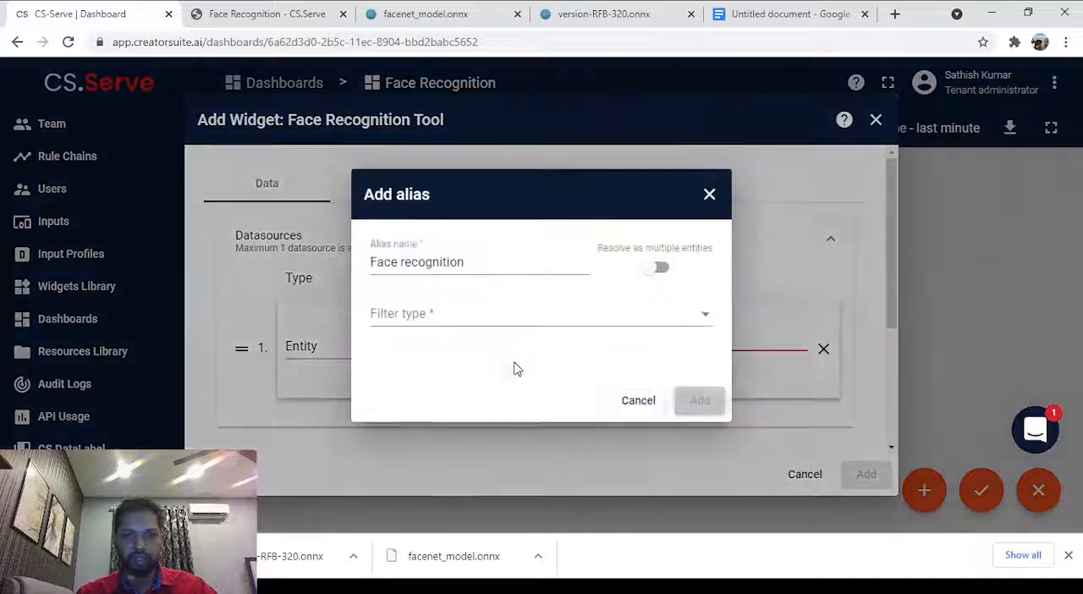
Define the alias as a single entity of type Input pointing to Face Recognition Input, and add it.
{"action": "left_click", "coordinate": [476, 320]}
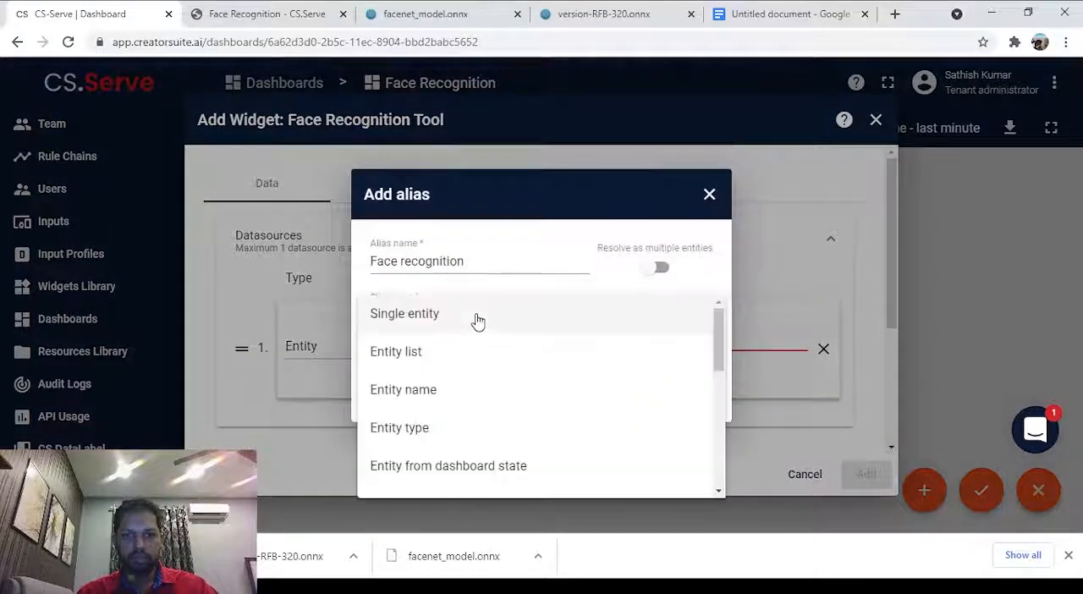
{"action": "left_click", "coordinate": [423, 315]}
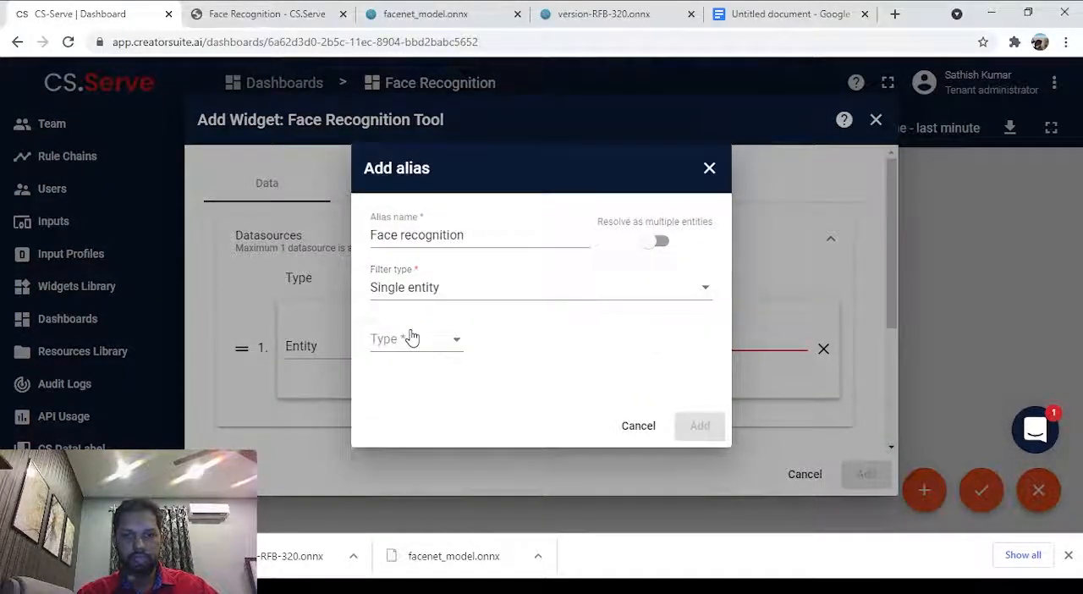
{"action": "left_click", "coordinate": [412, 339]}
{"action": "left_click", "coordinate": [411, 357]}
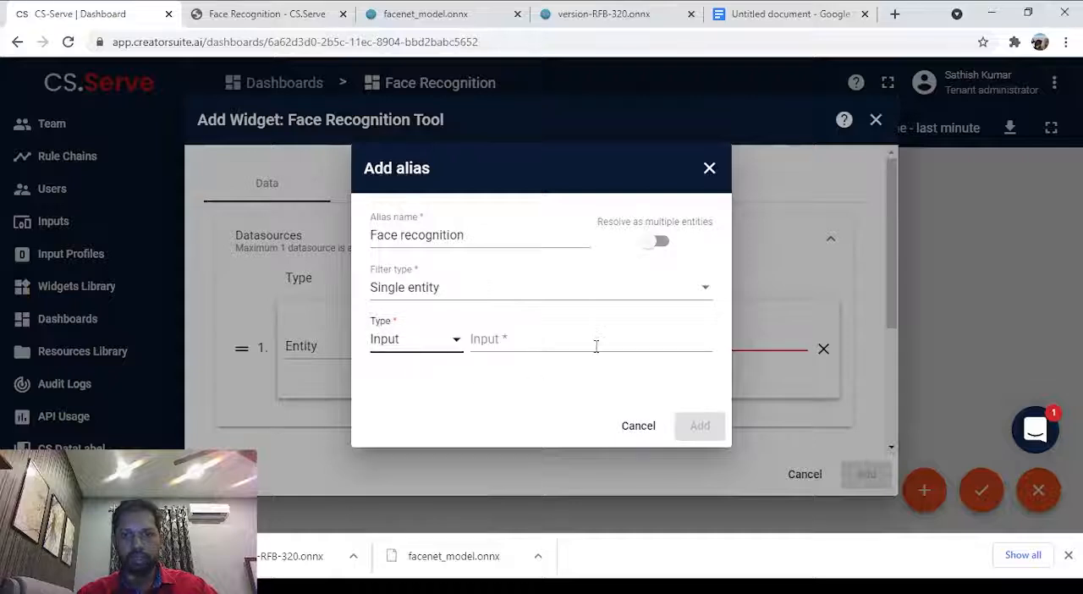
{"action": "left_click", "coordinate": [595, 346]}
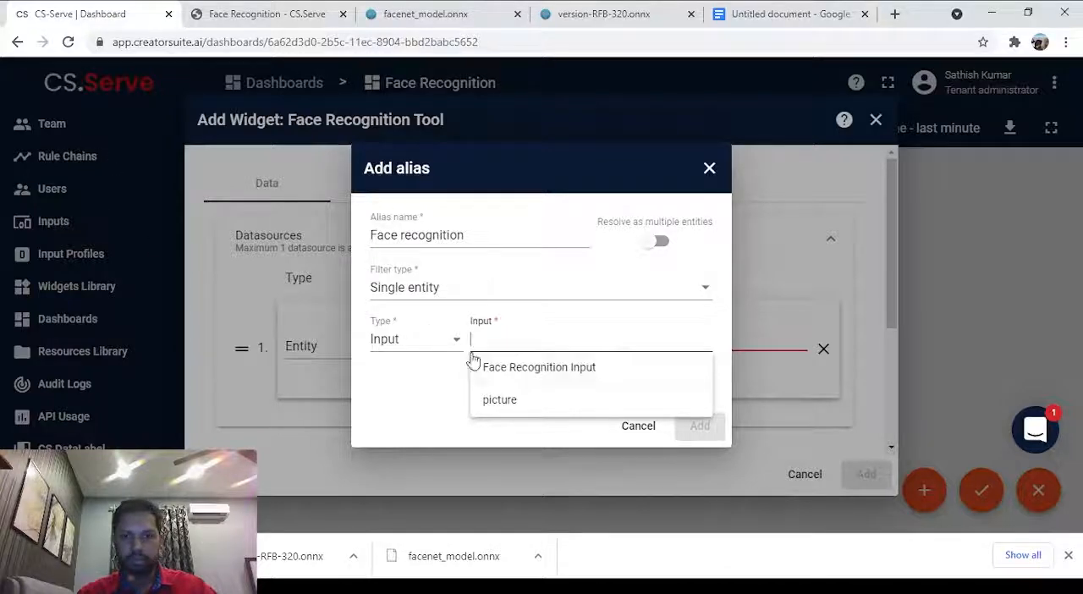
{"action": "left_click", "coordinate": [511, 381]}
{"action": "left_click", "coordinate": [699, 427]}
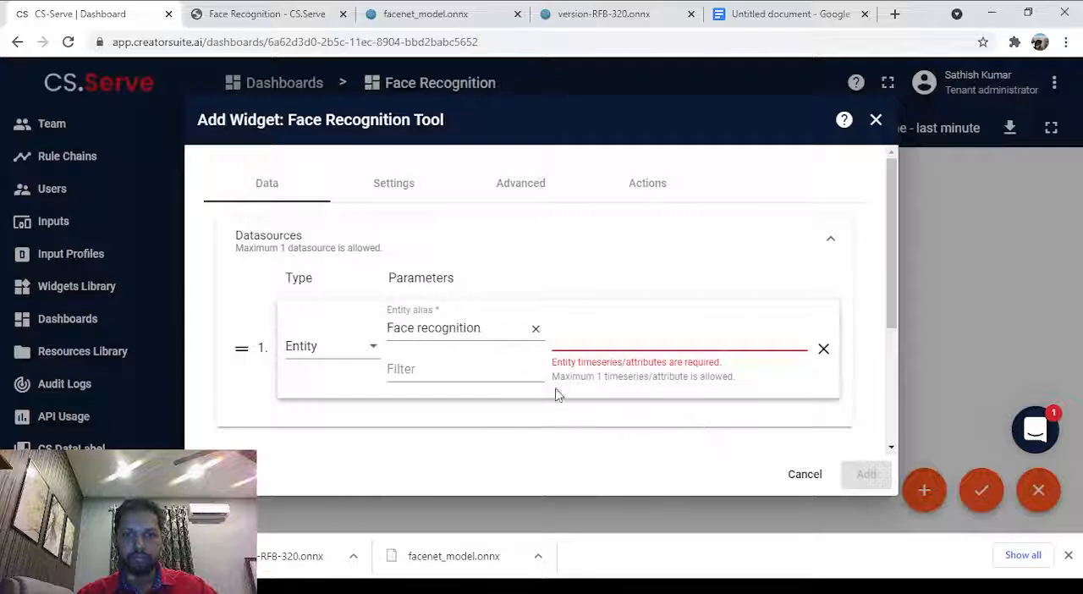
Create the timeseries key image for the Face Recognition Tool widget's datasource.
{"action": "left_click", "coordinate": [615, 332]}
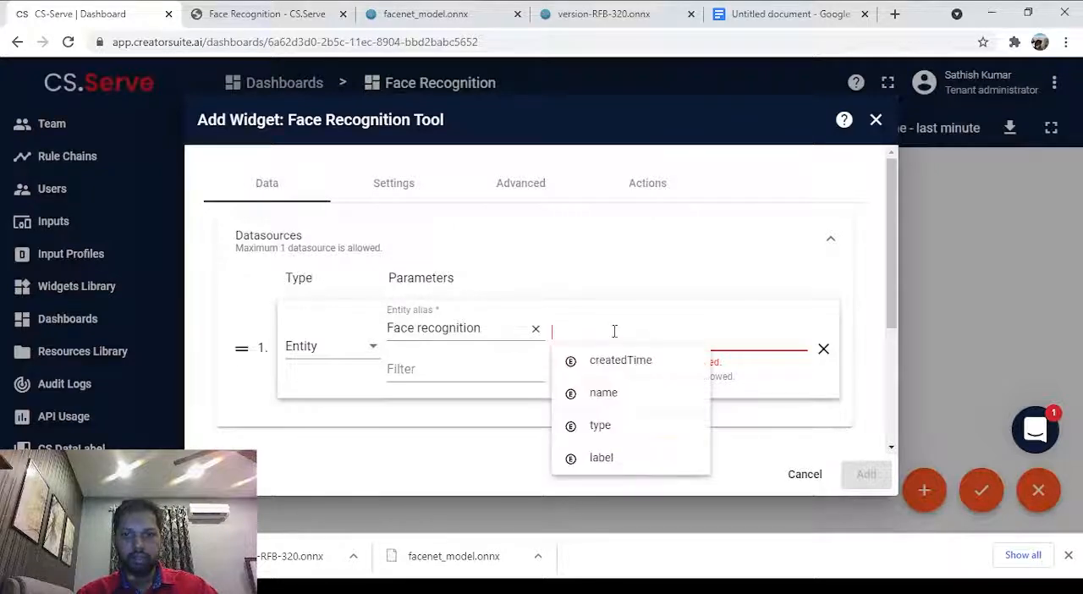
{"action": "left_click", "coordinate": [475, 428]}
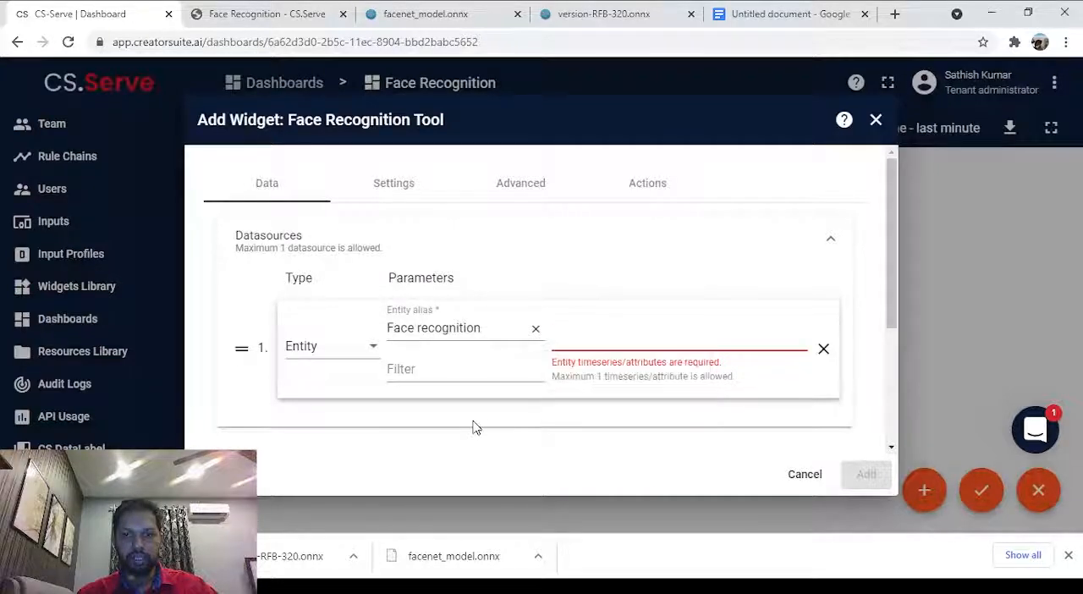
{"action": "left_click", "coordinate": [618, 340]}
{"action": "type", "text": "im"}
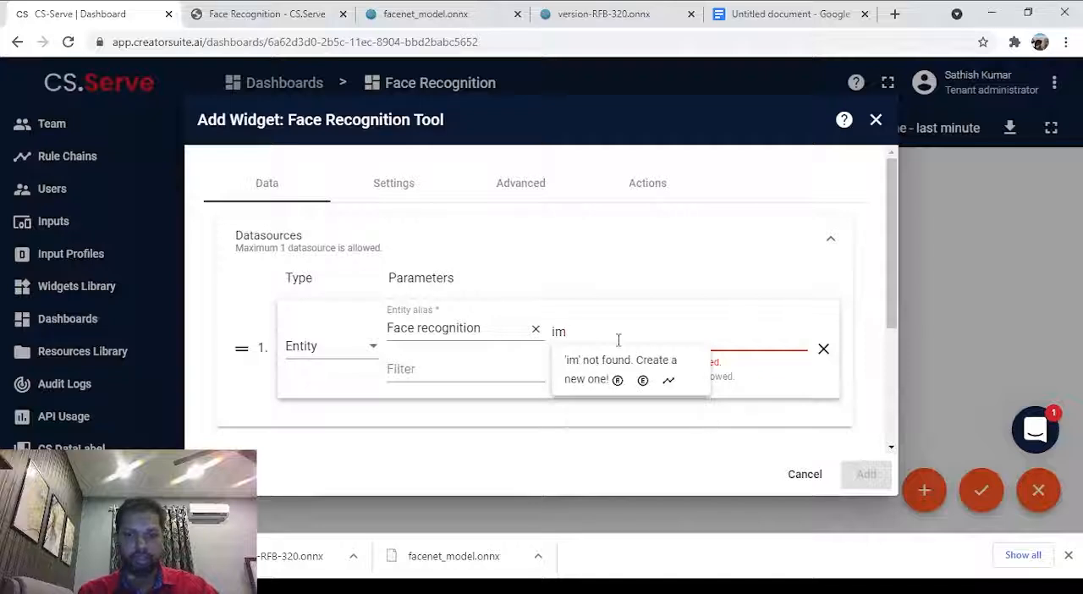
{"action": "type", "text": "age"}
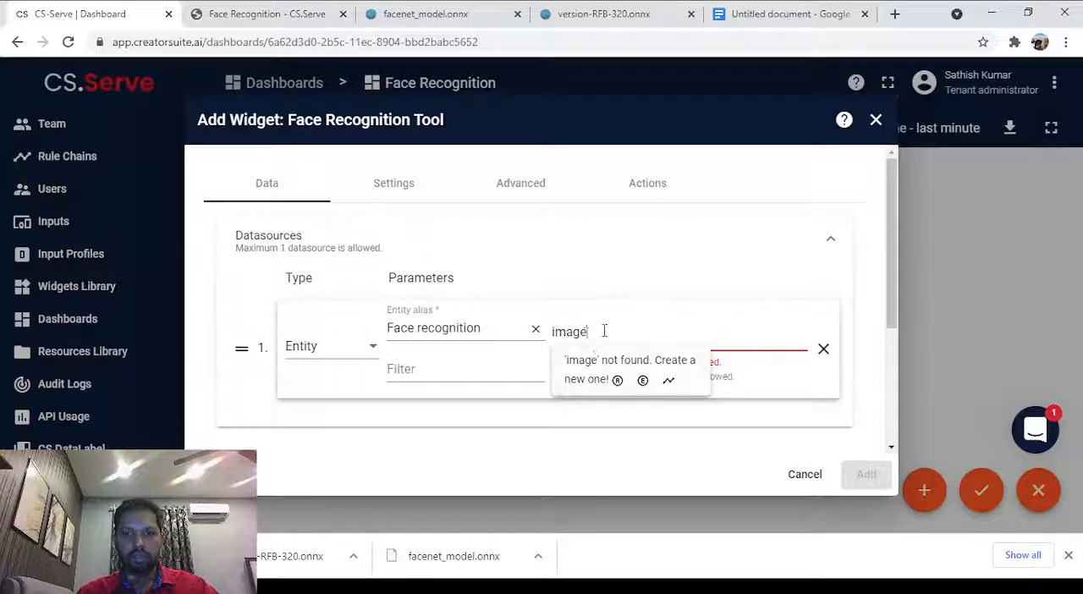
{"action": "left_click", "coordinate": [669, 382]}
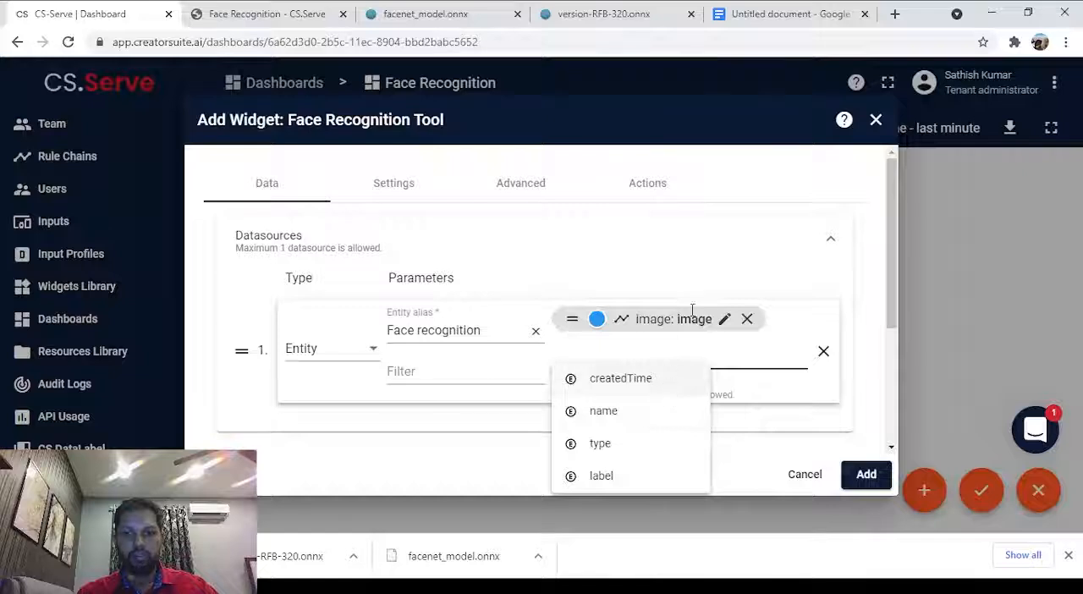
Add the Face Recognition Tool widget to the dashboard and enlarge it until its image upload area fits.
{"action": "left_click", "coordinate": [735, 461]}
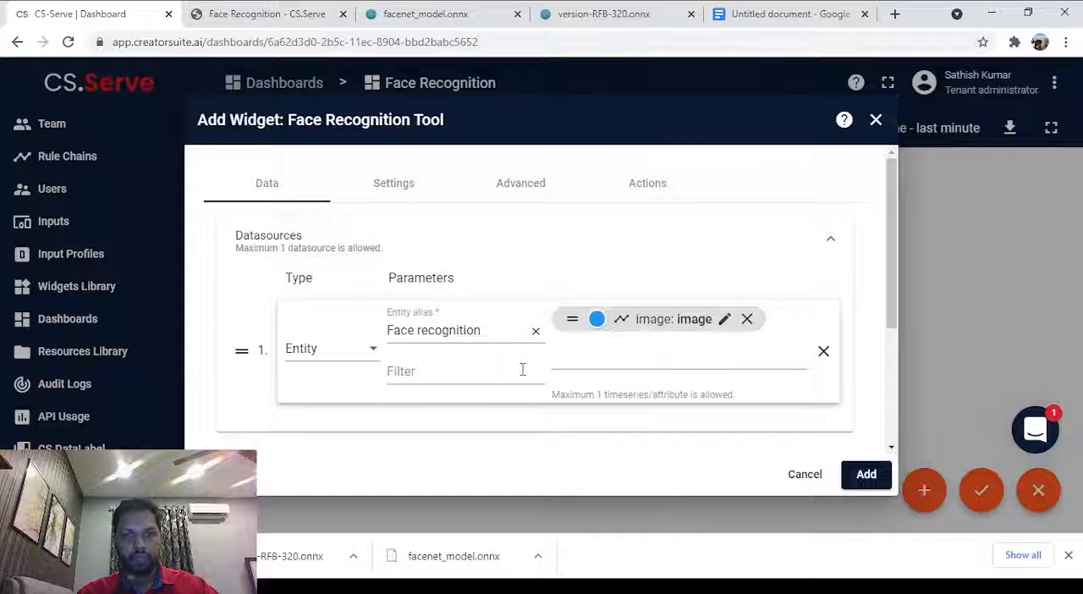
{"action": "left_click", "coordinate": [873, 477]}
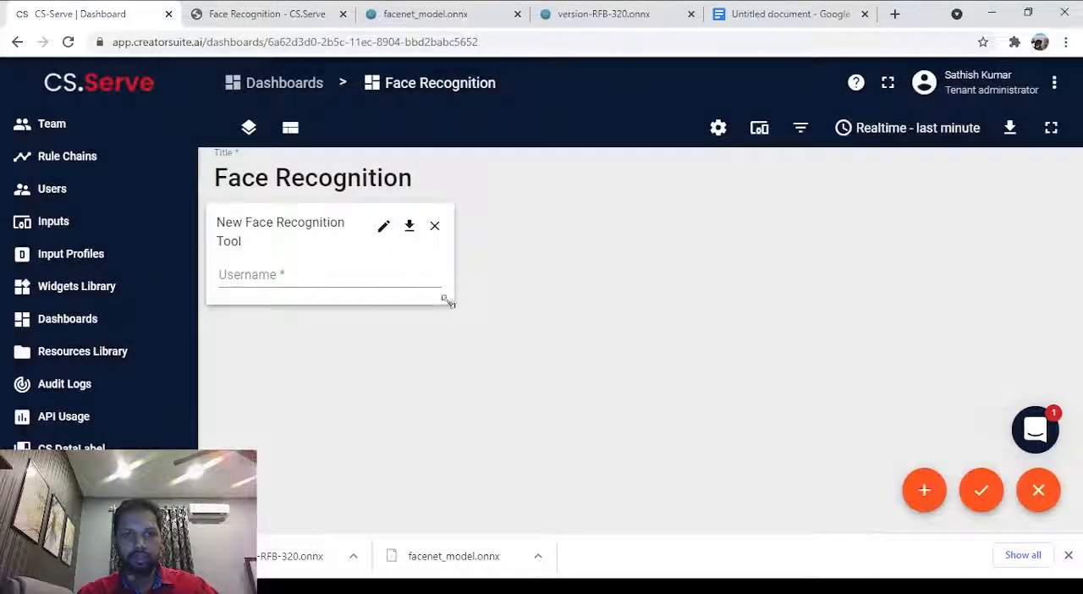
{"action": "left_click_drag", "start_coordinate": [448, 302], "coordinate": [471, 395]}
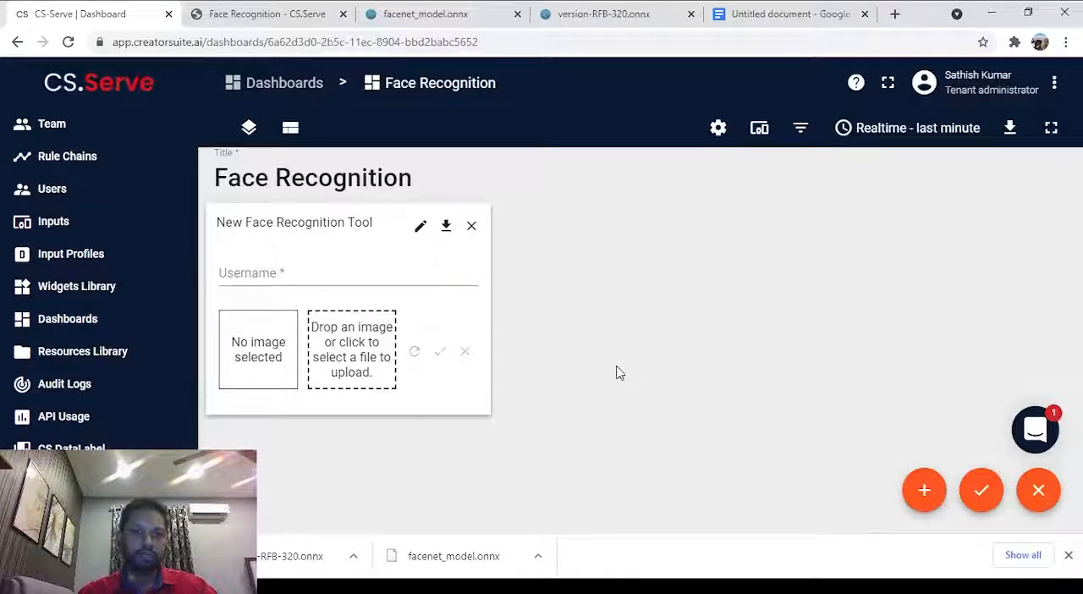
Start a new dashboard widget using Send Image from the CS Serve widgets bundle.
{"action": "left_click", "coordinate": [924, 490]}
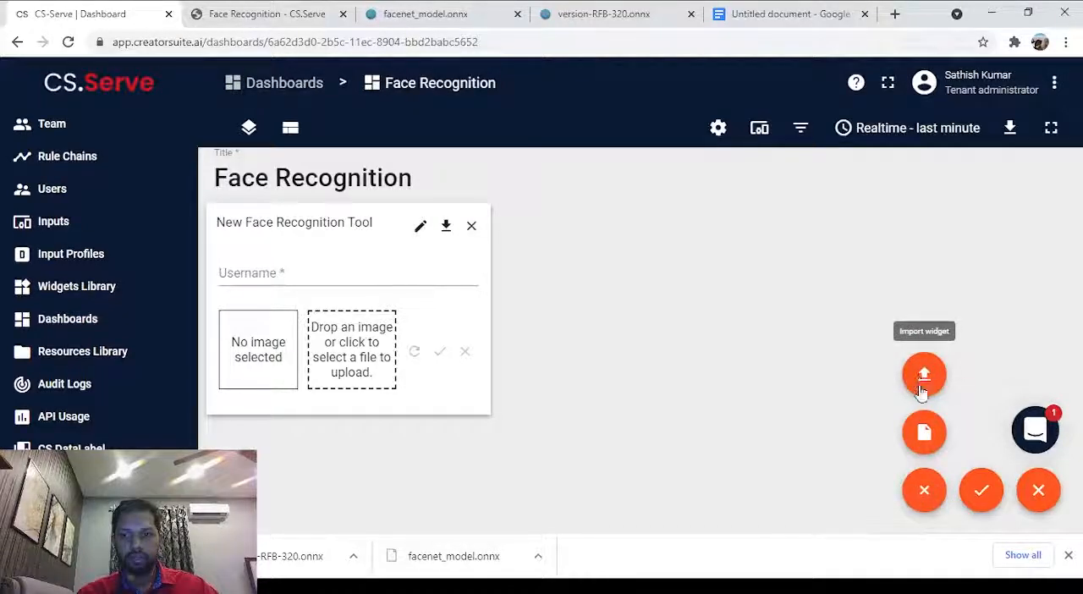
{"action": "left_click", "coordinate": [924, 432]}
{"action": "scroll", "coordinate": [791, 290], "scroll_direction": "down", "scroll_amount": 2}
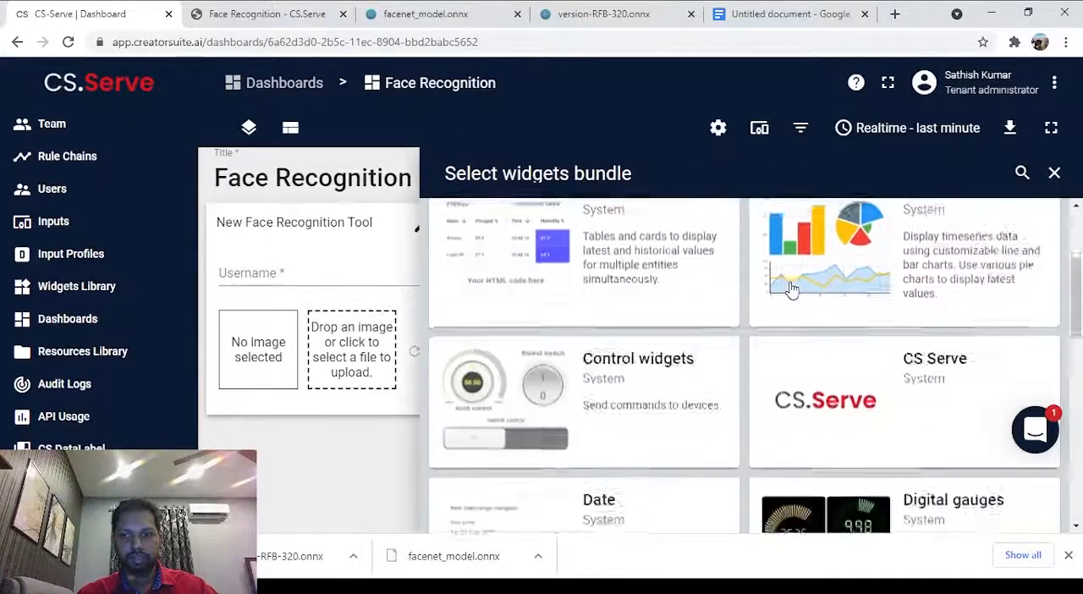
{"action": "scroll", "coordinate": [792, 289], "scroll_direction": "down", "scroll_amount": 2}
{"action": "scroll", "coordinate": [793, 290], "scroll_direction": "up", "scroll_amount": 1}
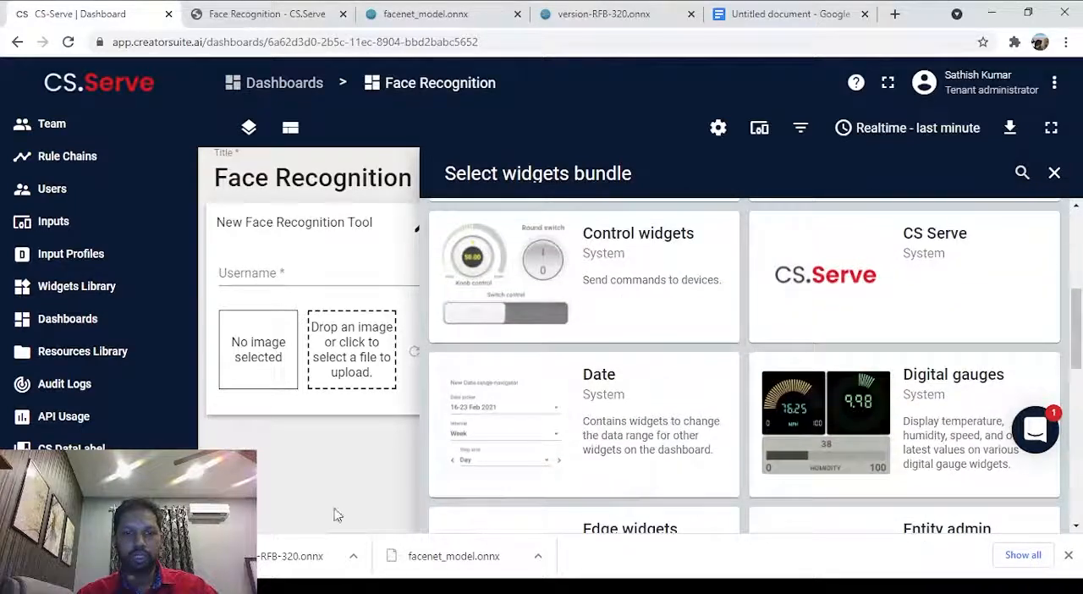
{"action": "left_click", "coordinate": [849, 282]}
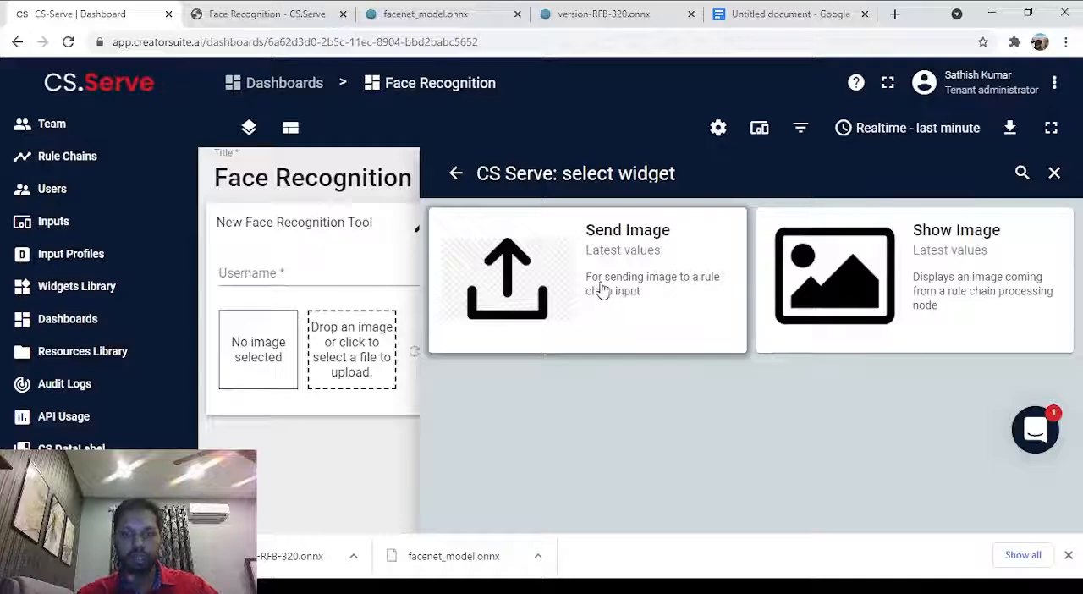
{"action": "left_click", "coordinate": [634, 273]}
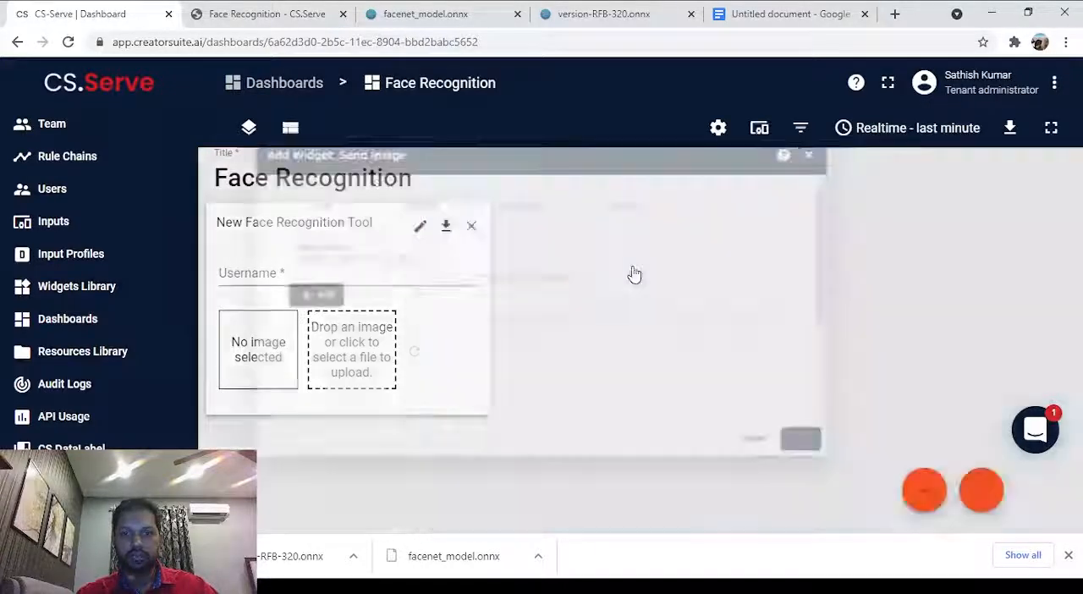
Give the Send Image widget an entity datasource with alias Face recognition and timeseries key image.
{"action": "left_click", "coordinate": [274, 307]}
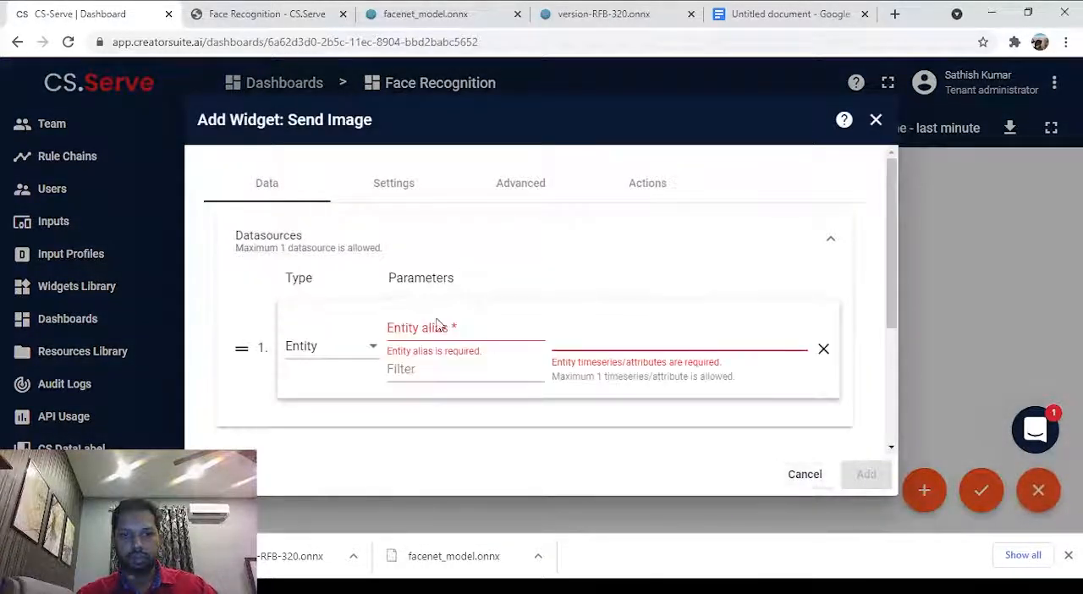
{"action": "left_click", "coordinate": [443, 335]}
{"action": "left_click", "coordinate": [446, 364]}
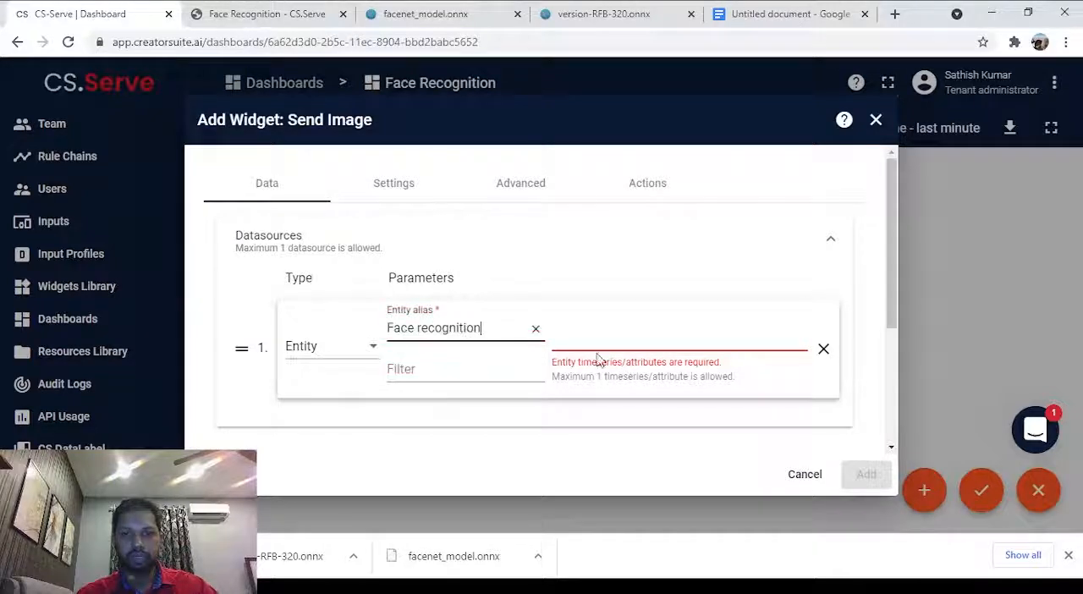
{"action": "left_click", "coordinate": [630, 345]}
{"action": "type", "text": "image"}
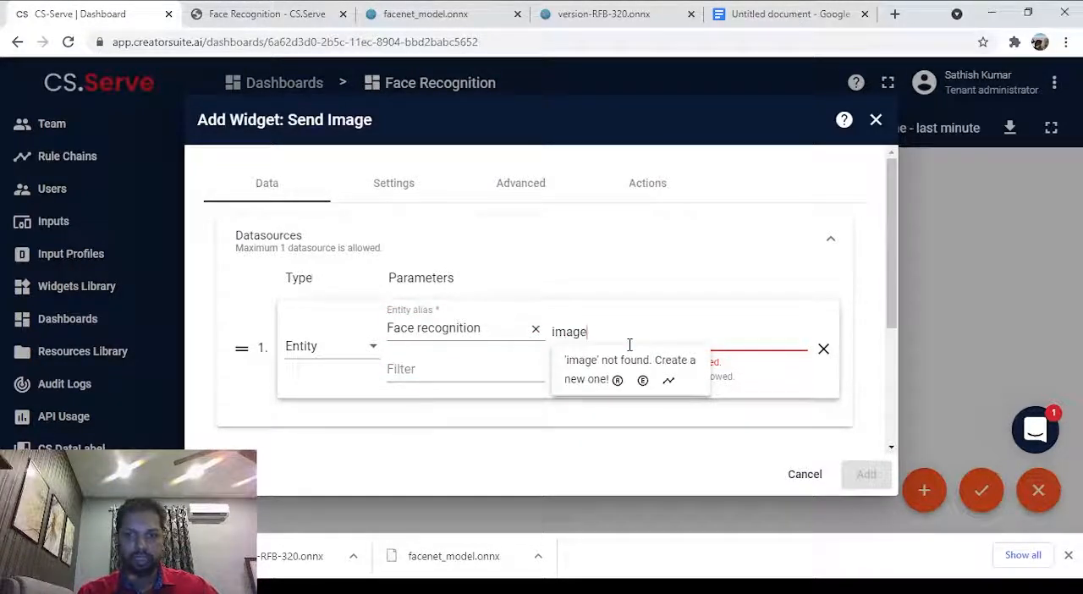
{"action": "left_click", "coordinate": [668, 380]}
Add the Send Image widget to the dashboard and enlarge it to the width of the Face Recognition Tool widget.
{"action": "left_click", "coordinate": [865, 475]}
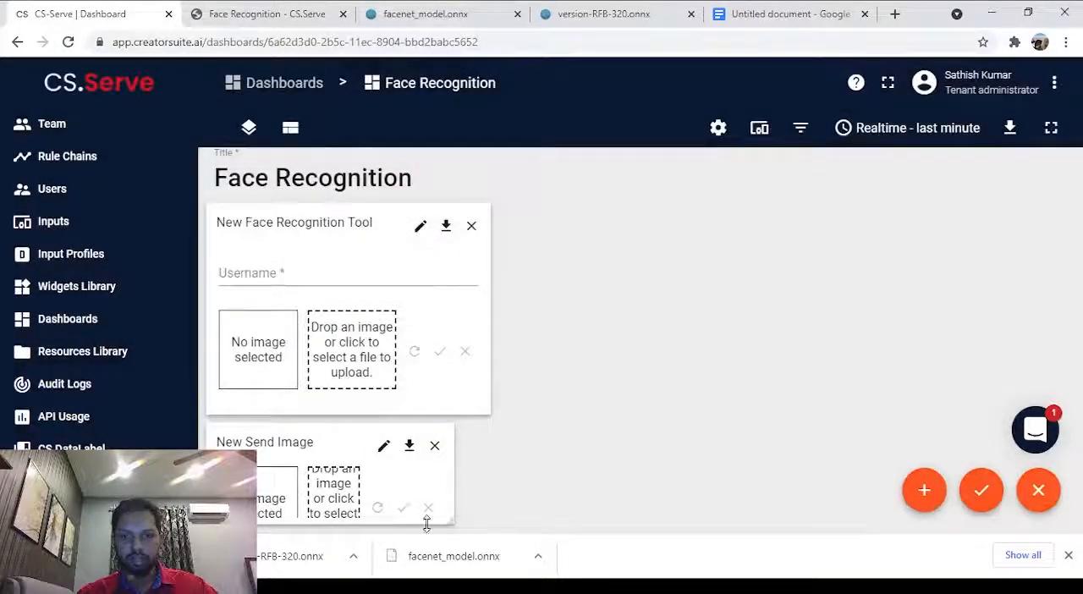
{"action": "left_click_drag", "start_coordinate": [449, 518], "coordinate": [479, 518]}
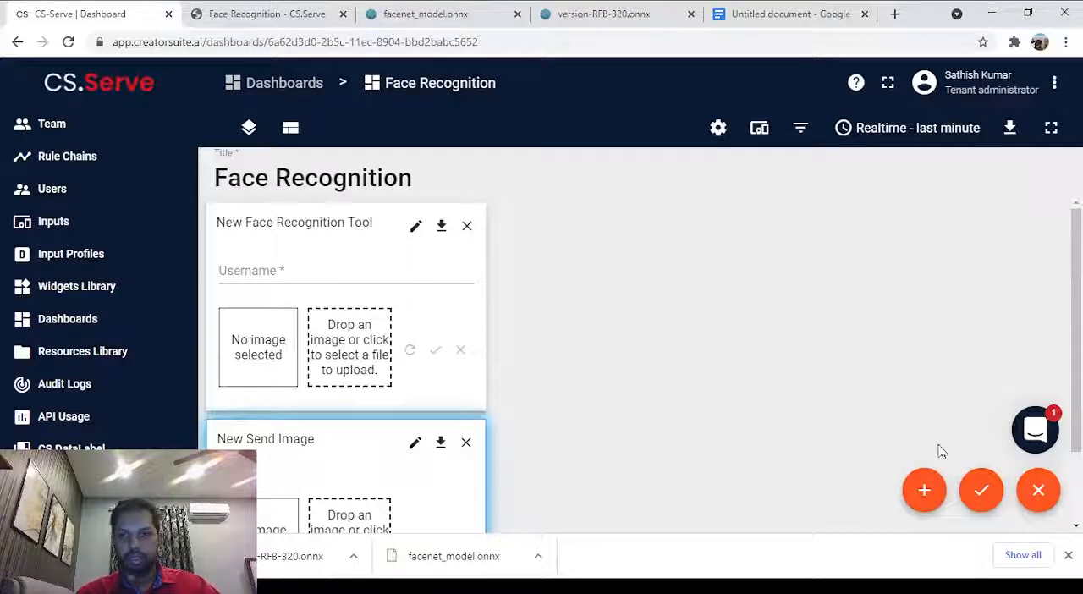
Start a new dashboard widget using Show Image from the CS Serve widgets bundle.
{"action": "left_click", "coordinate": [924, 490]}
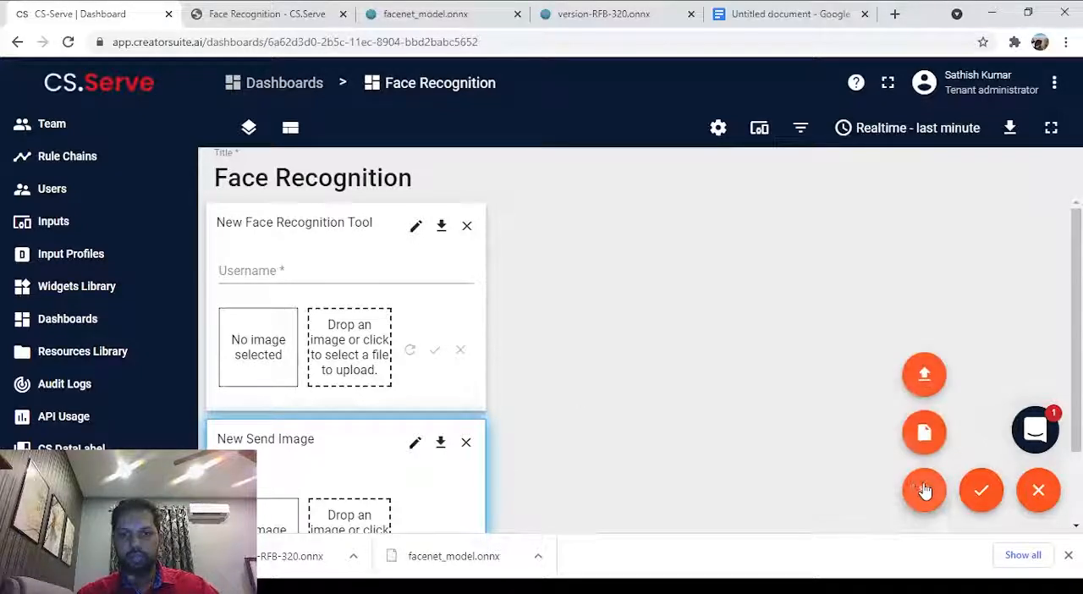
{"action": "left_click", "coordinate": [927, 434]}
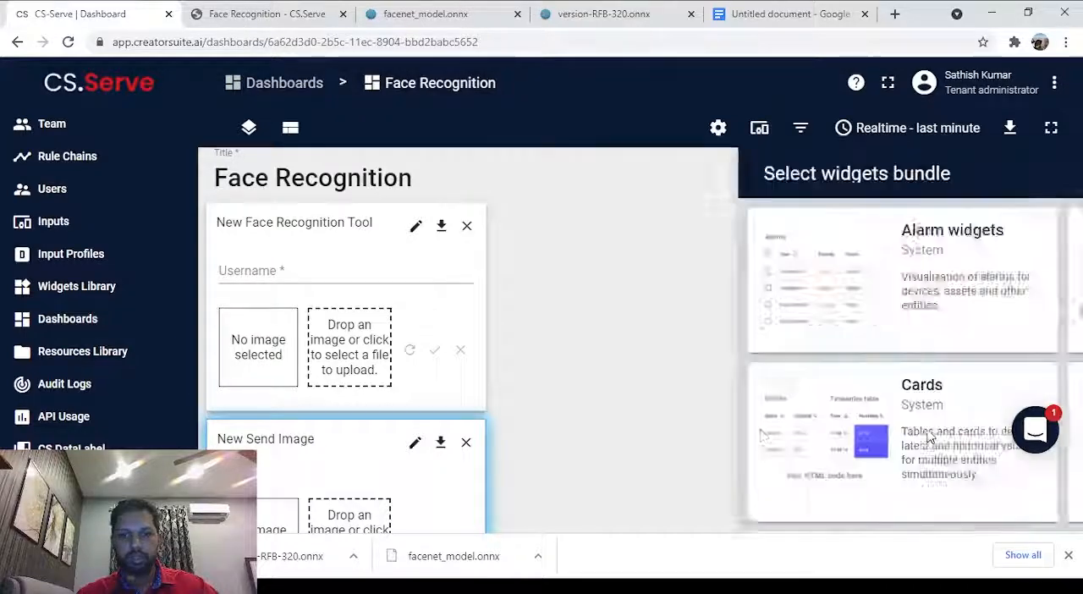
{"action": "scroll", "coordinate": [798, 339], "scroll_direction": "down", "scroll_amount": 5}
{"action": "scroll", "coordinate": [796, 338], "scroll_direction": "up", "scroll_amount": 1}
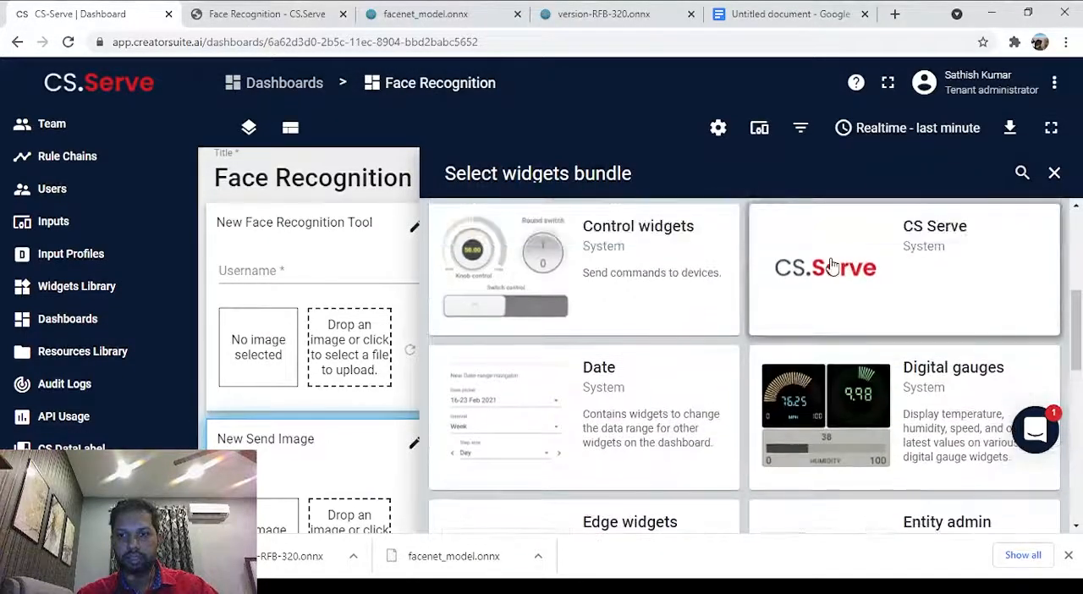
{"action": "left_click", "coordinate": [833, 266]}
{"action": "left_click", "coordinate": [831, 278]}
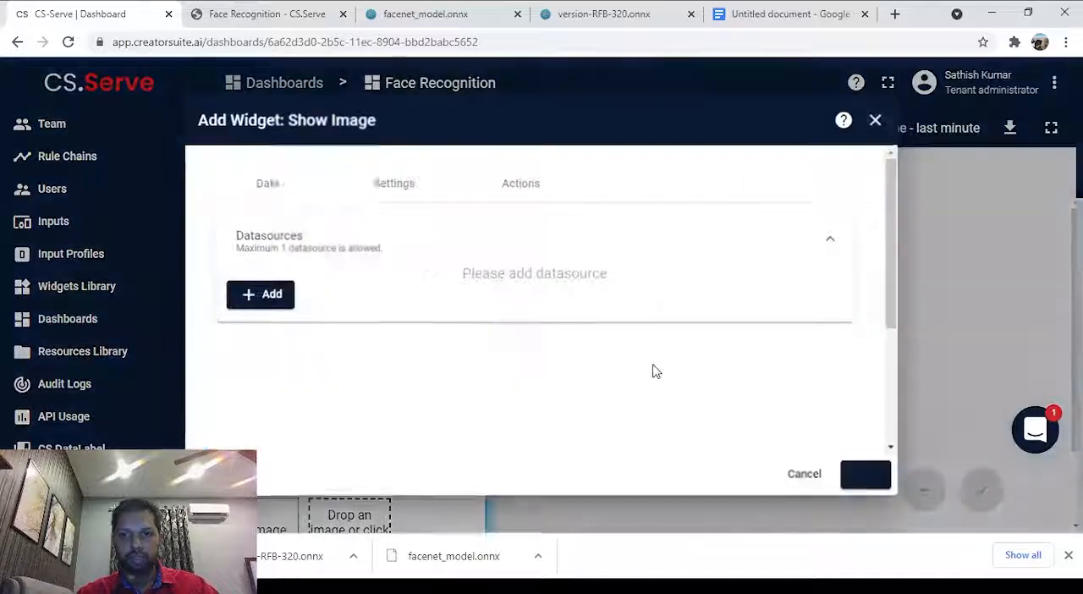
Give the Show Image widget an entity datasource with alias Face recognition and timeseries key image, and add it to the dashboard.
{"action": "left_click", "coordinate": [269, 293]}
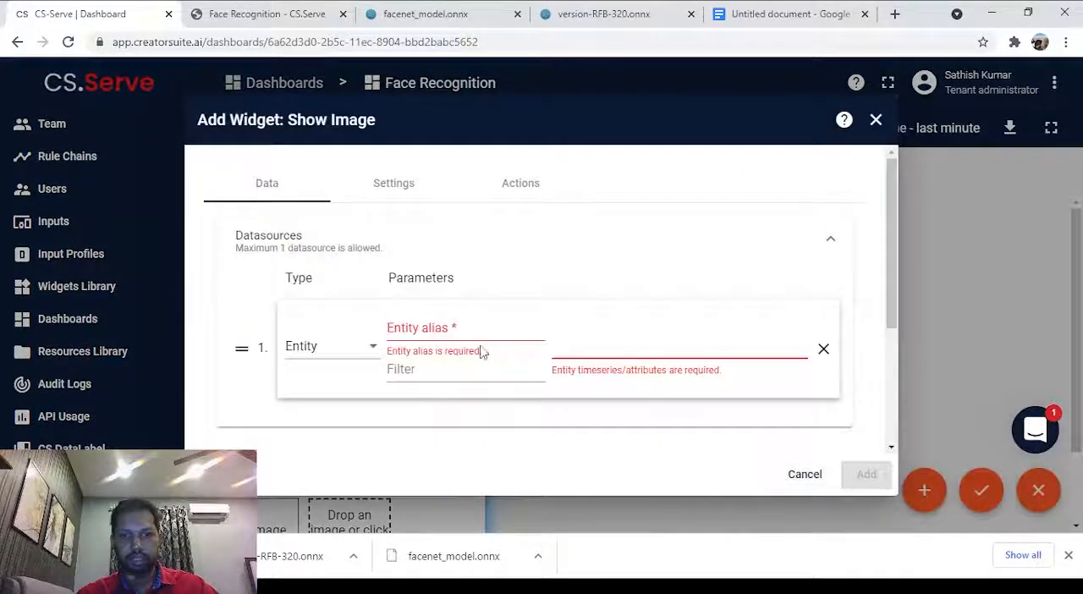
{"action": "left_click", "coordinate": [464, 325]}
{"action": "left_click", "coordinate": [457, 356]}
{"action": "left_click", "coordinate": [583, 342]}
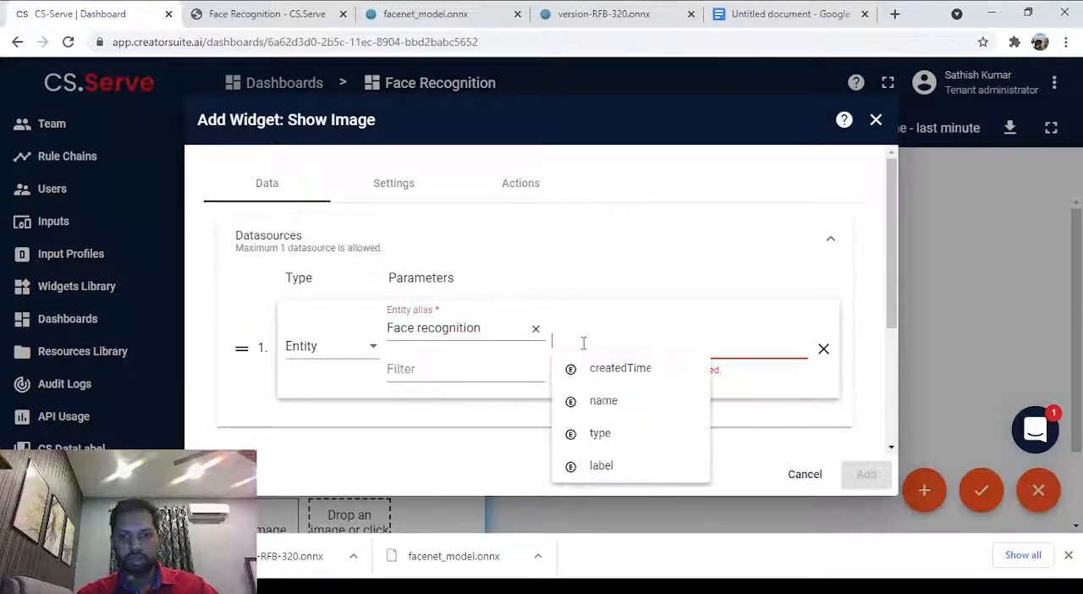
{"action": "type", "text": "imag"}
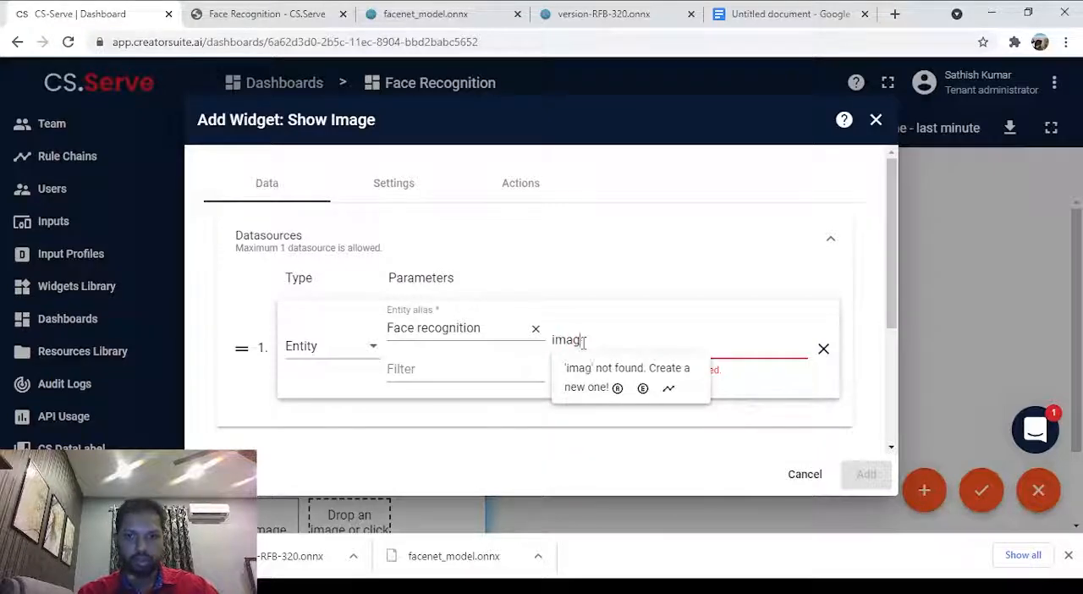
{"action": "type", "text": "e"}
{"action": "left_click", "coordinate": [668, 388]}
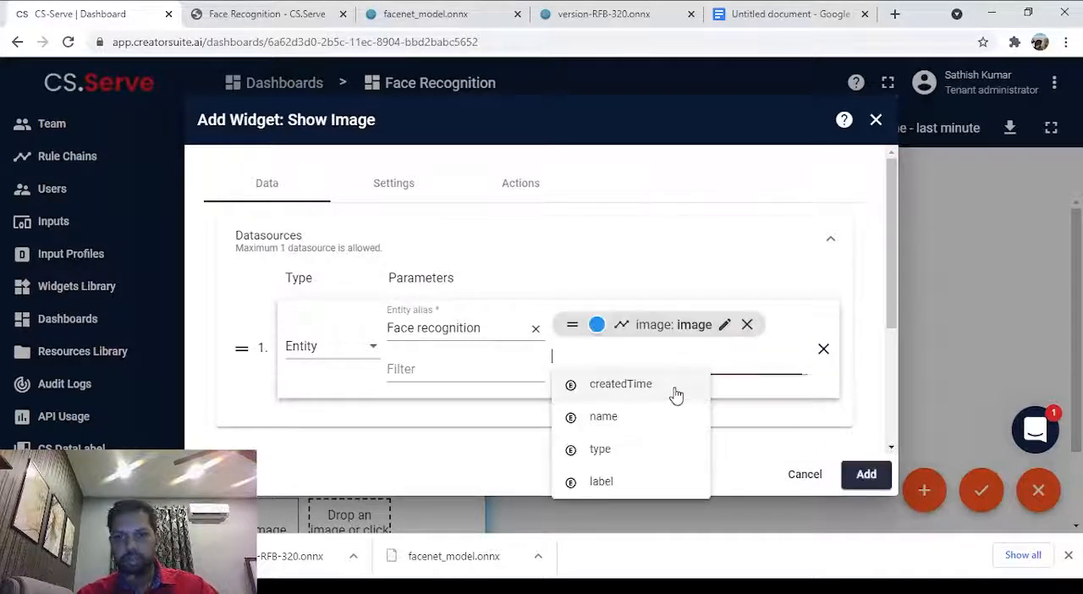
{"action": "left_click", "coordinate": [866, 475]}
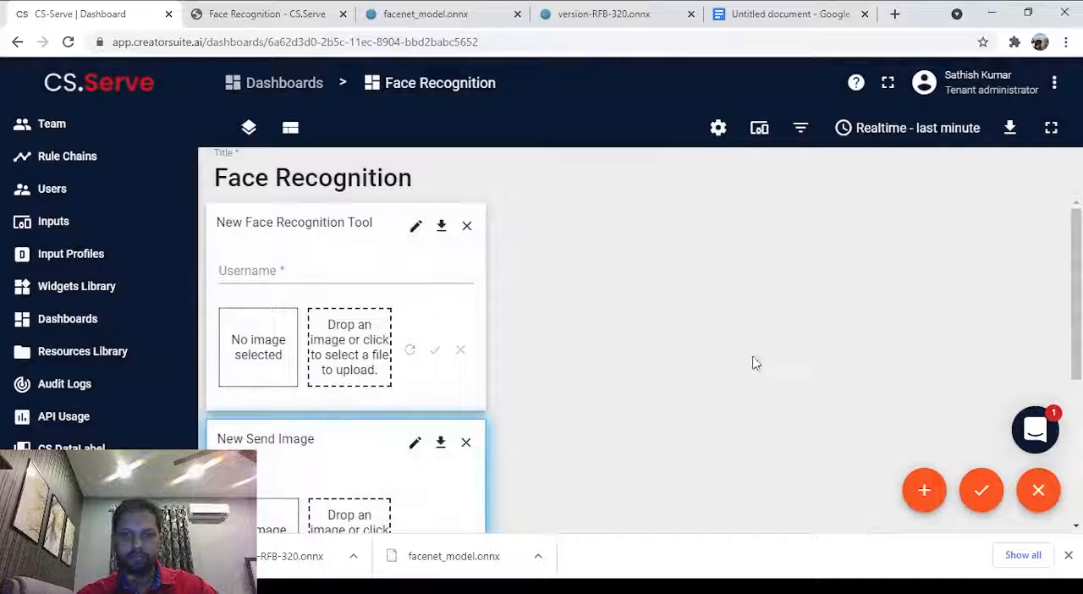
Move the Show Image widget beside the other two widgets and enlarge it to span their combined height.
{"action": "left_click_drag", "start_coordinate": [309, 468], "coordinate": [629, 325]}
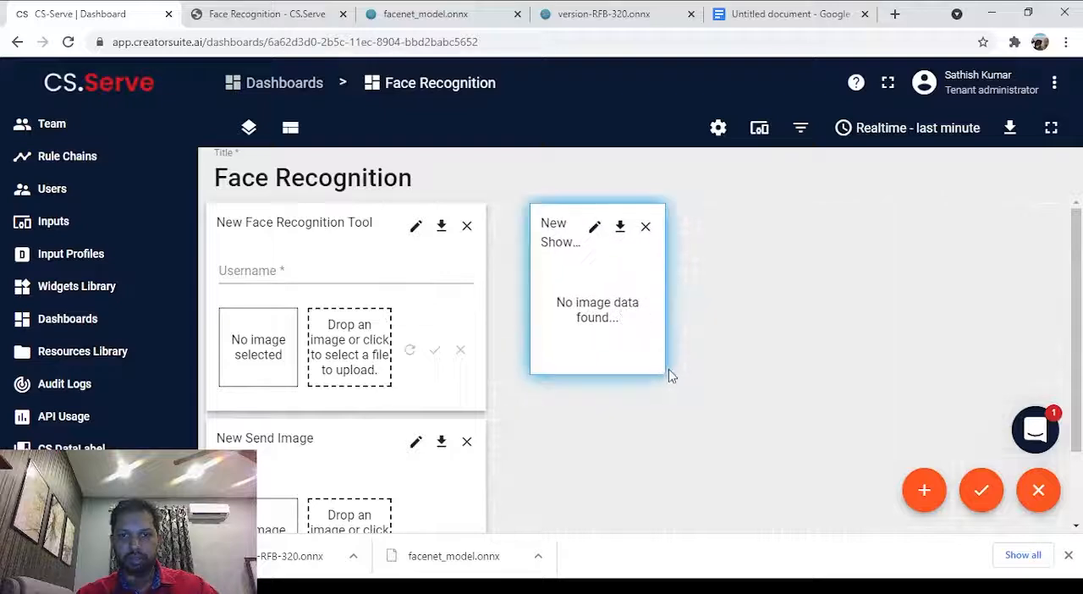
{"action": "left_click_drag", "start_coordinate": [661, 369], "coordinate": [847, 534]}
{"action": "scroll", "coordinate": [783, 441], "scroll_direction": "down", "scroll_amount": 1}
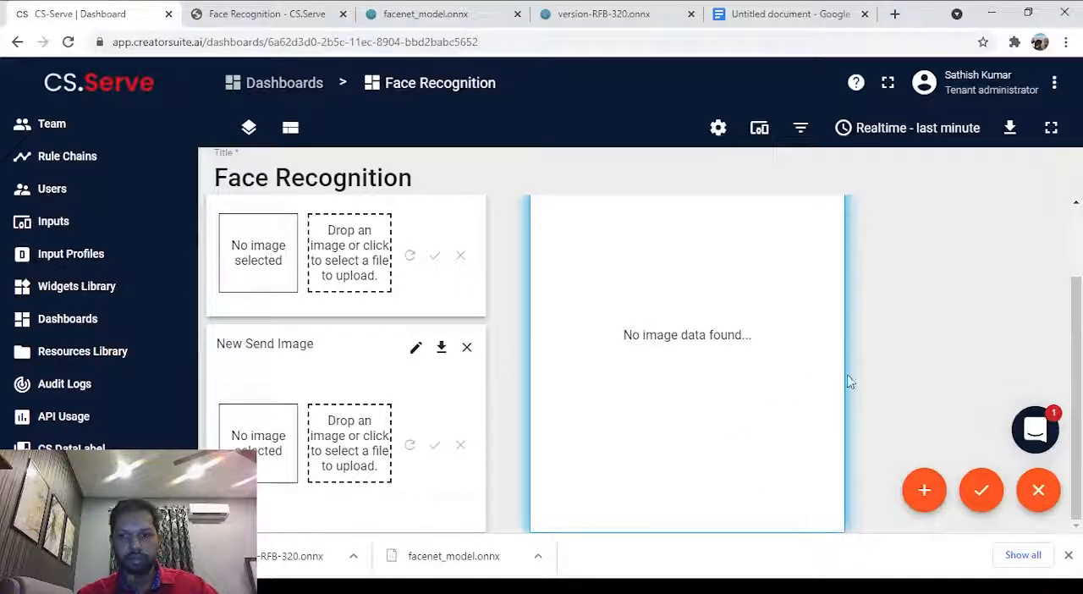
{"action": "left_click_drag", "start_coordinate": [842, 375], "coordinate": [882, 375]}
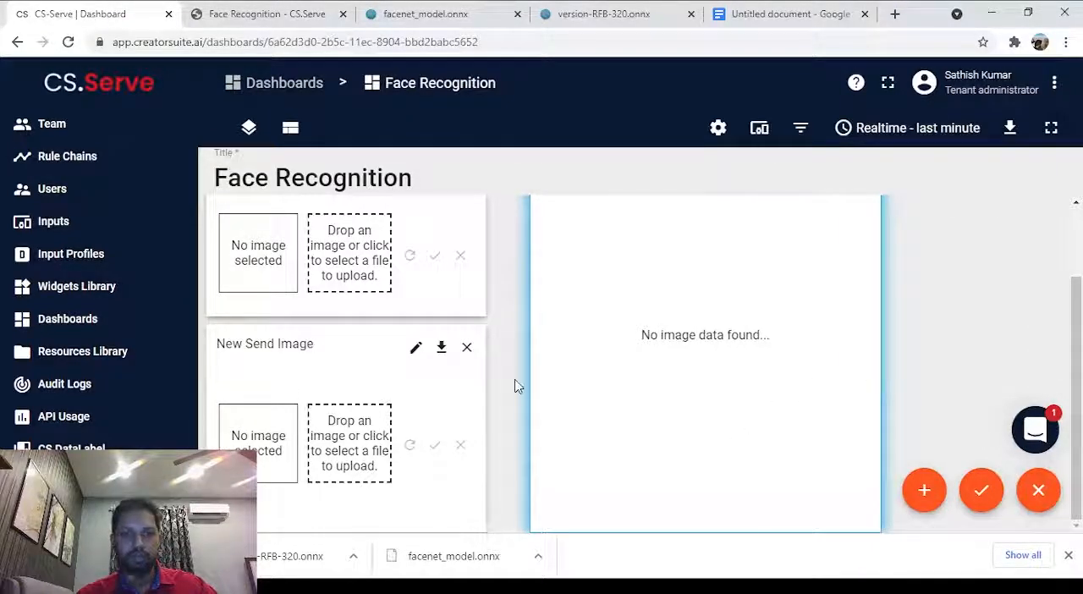
{"action": "left_click", "coordinate": [1069, 556]}
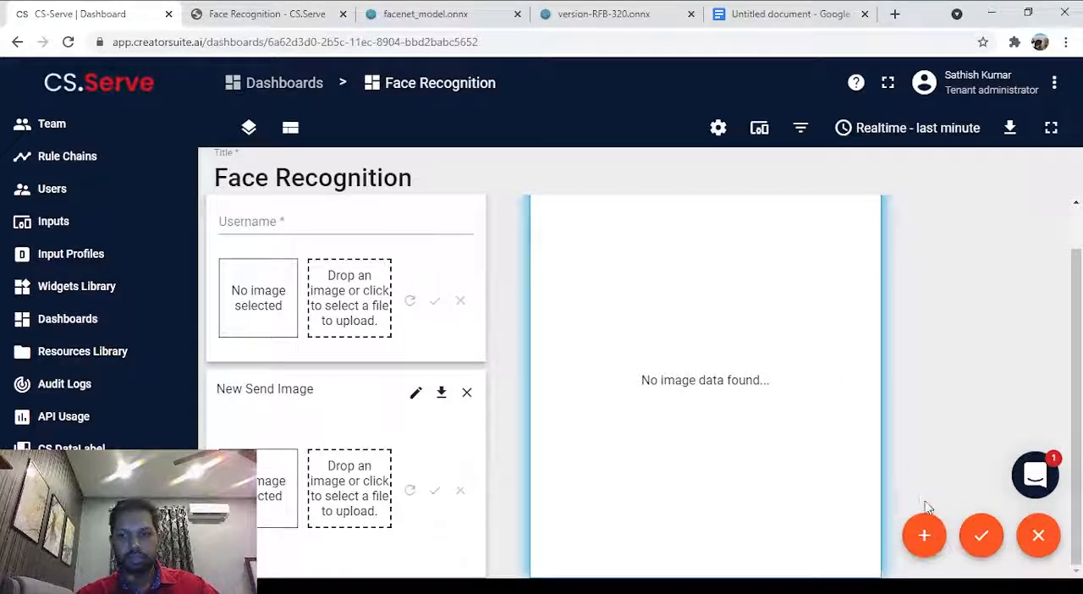
Start a new dashboard widget using Simple card from the Cards widgets bundle.
{"action": "left_click", "coordinate": [926, 533]}
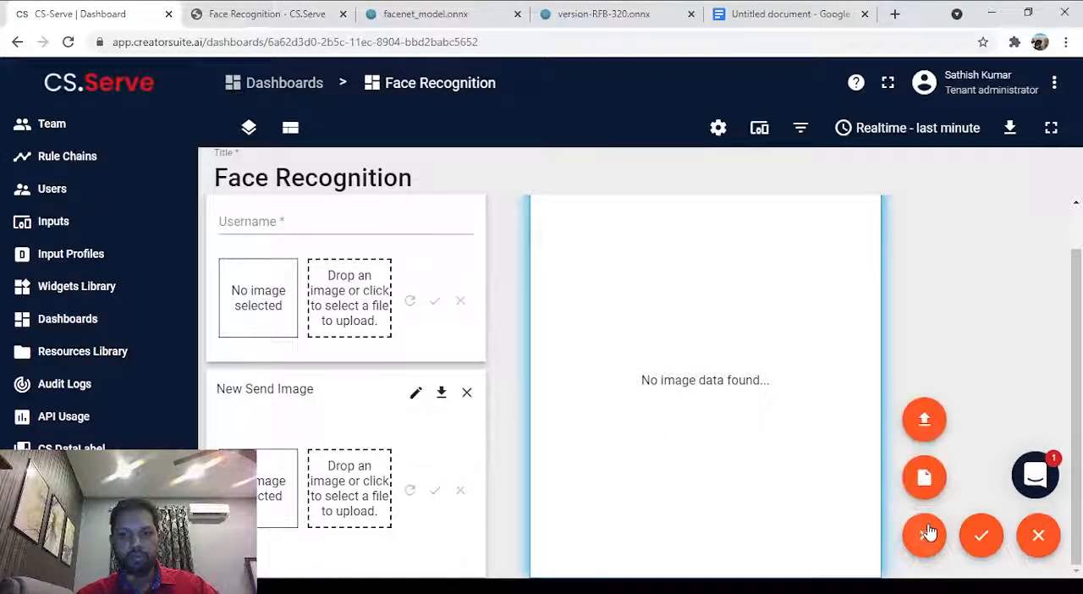
{"action": "left_click", "coordinate": [923, 474]}
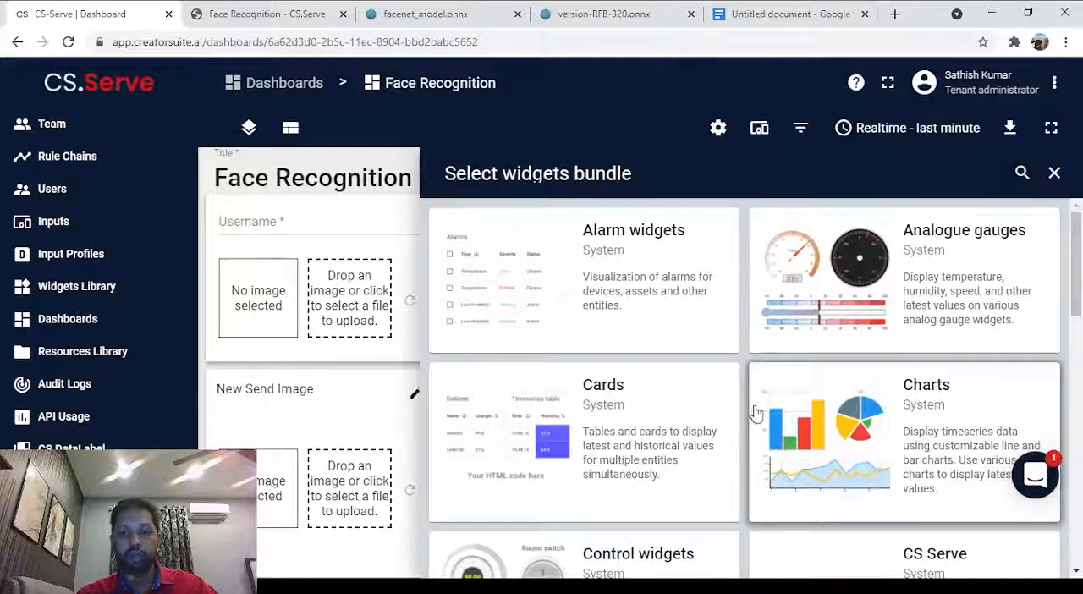
{"action": "left_click", "coordinate": [599, 427]}
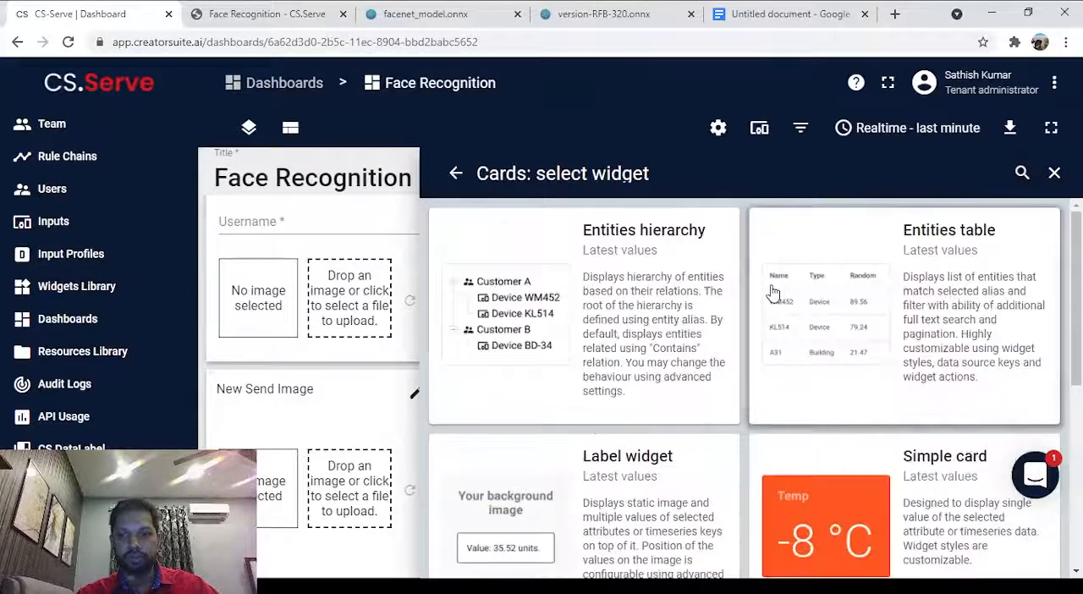
{"action": "scroll", "coordinate": [863, 396], "scroll_direction": "down", "scroll_amount": 2}
{"action": "left_click", "coordinate": [846, 357]}
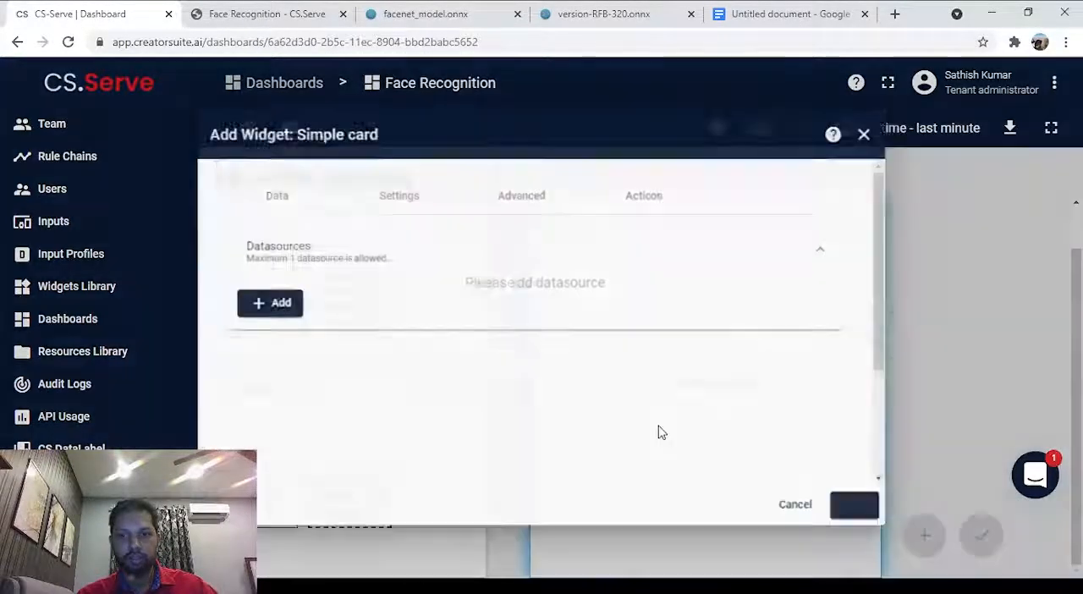
Give the Simple card widget an entity datasource with alias Face recognition and timeseries key result, and add it to the dashboard.
{"action": "left_click", "coordinate": [254, 306]}
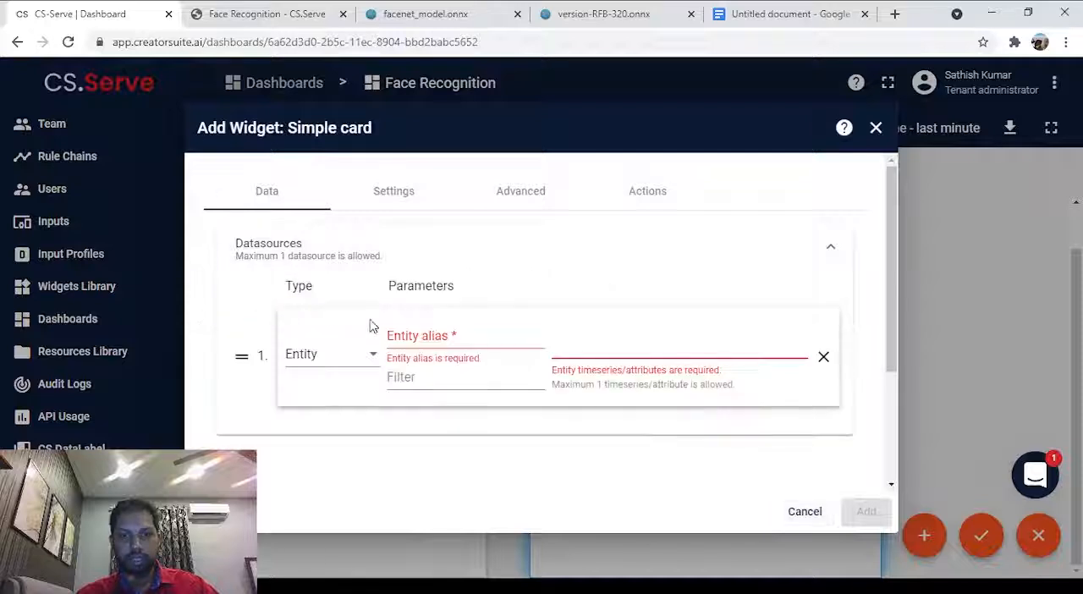
{"action": "left_click", "coordinate": [411, 337]}
{"action": "left_click", "coordinate": [430, 366]}
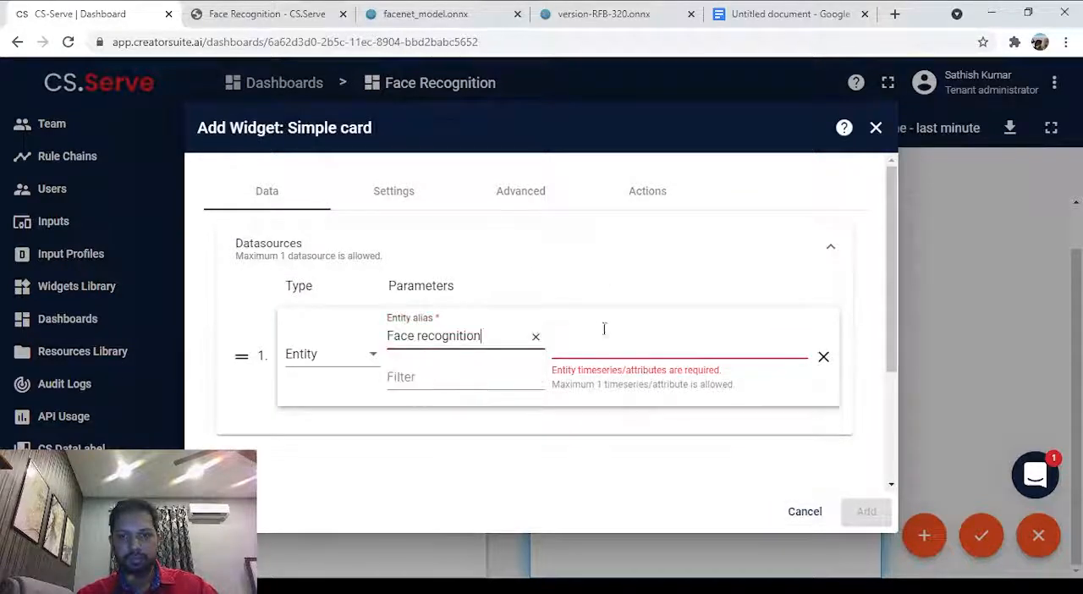
{"action": "left_click", "coordinate": [621, 331]}
{"action": "type", "text": "re"}
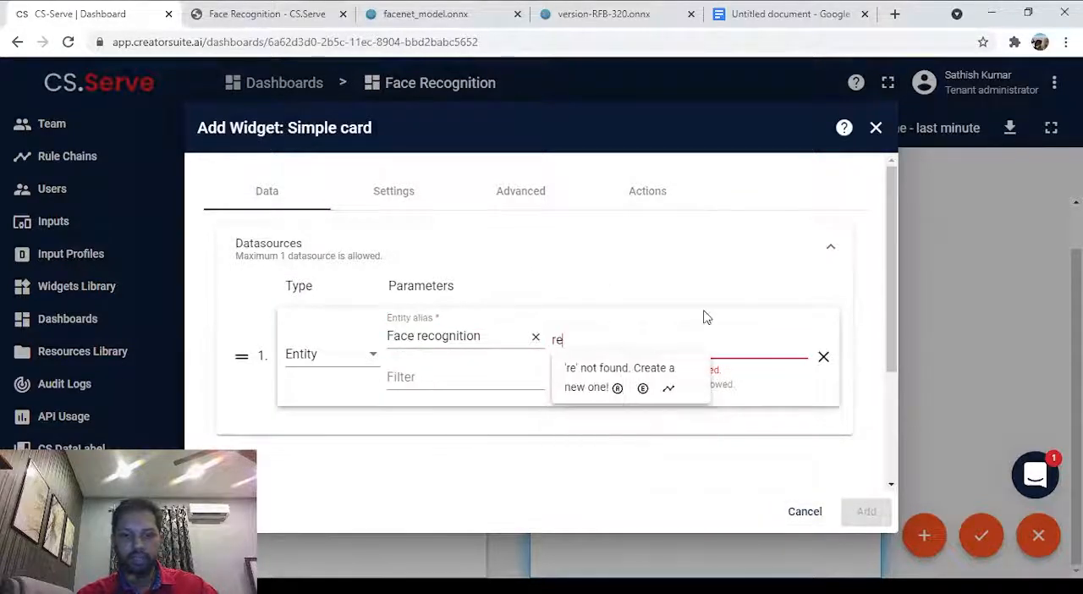
{"action": "type", "text": "sult"}
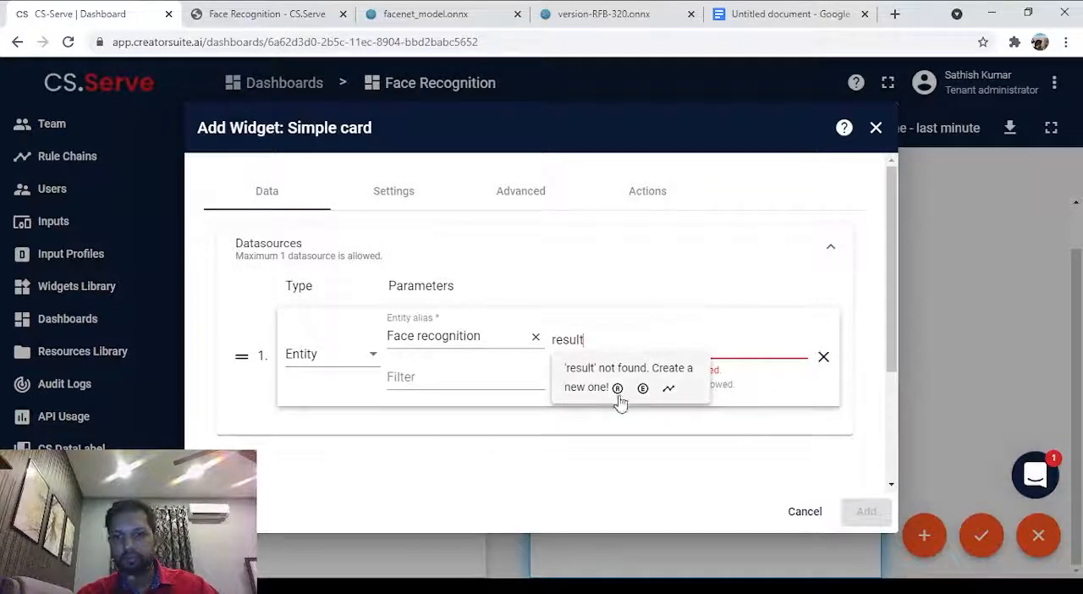
{"action": "left_click", "coordinate": [673, 392]}
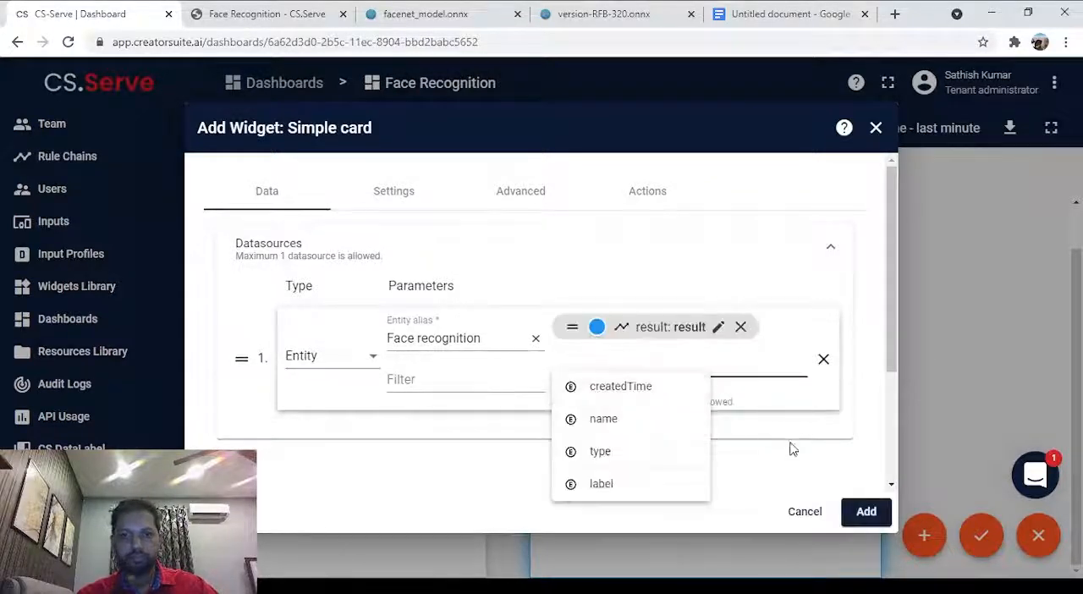
{"action": "left_click", "coordinate": [785, 474]}
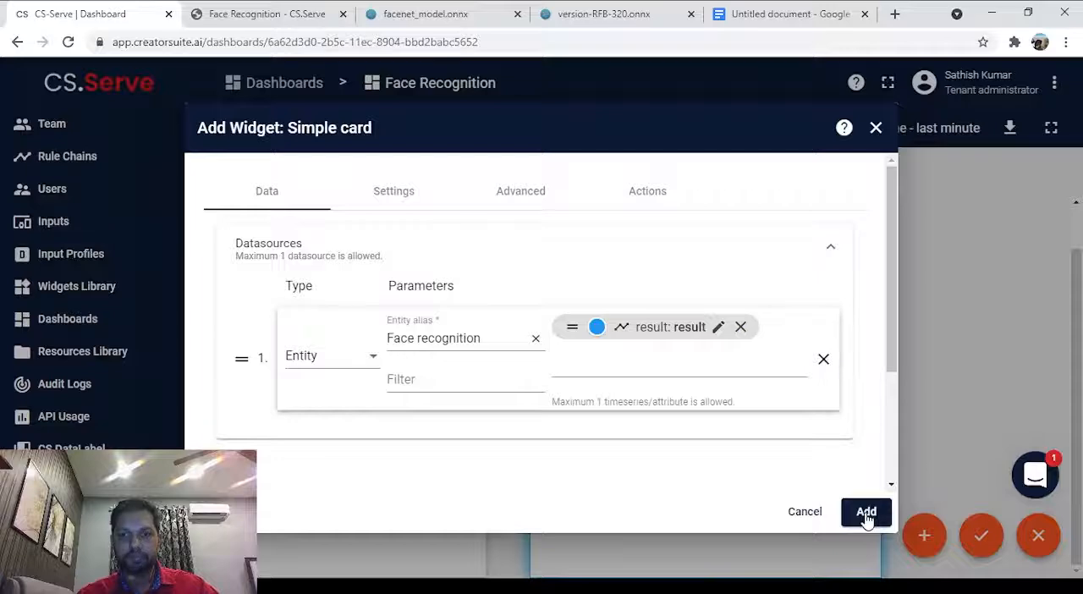
{"action": "left_click", "coordinate": [866, 513]}
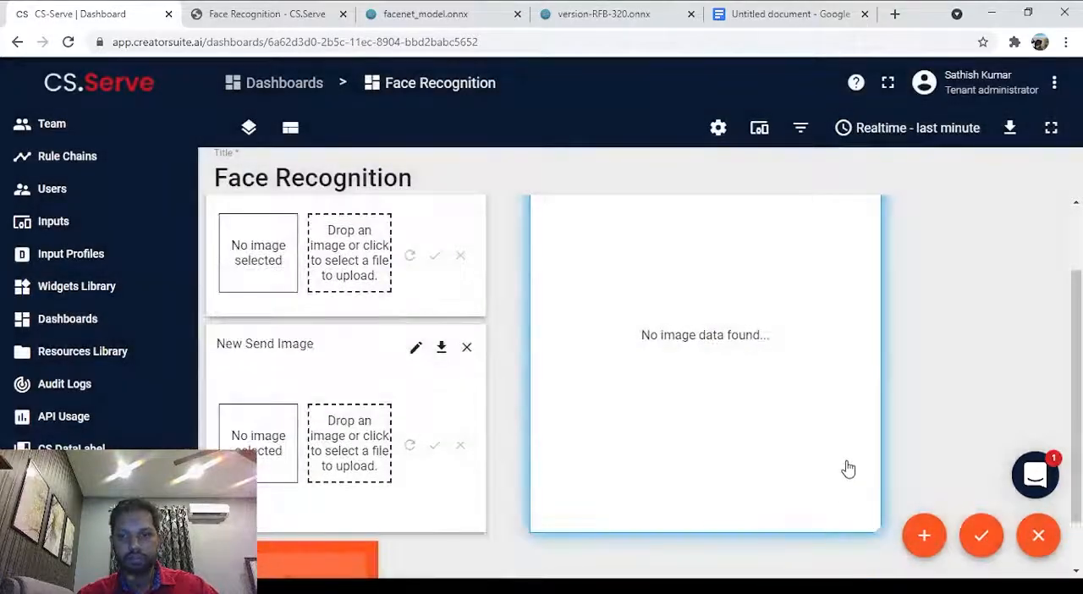
Widen the Simple card widget to reach the outer edge of the Show Image widget above it, and save the dashboard.
{"action": "scroll", "coordinate": [813, 467], "scroll_direction": "down", "scroll_amount": 1}
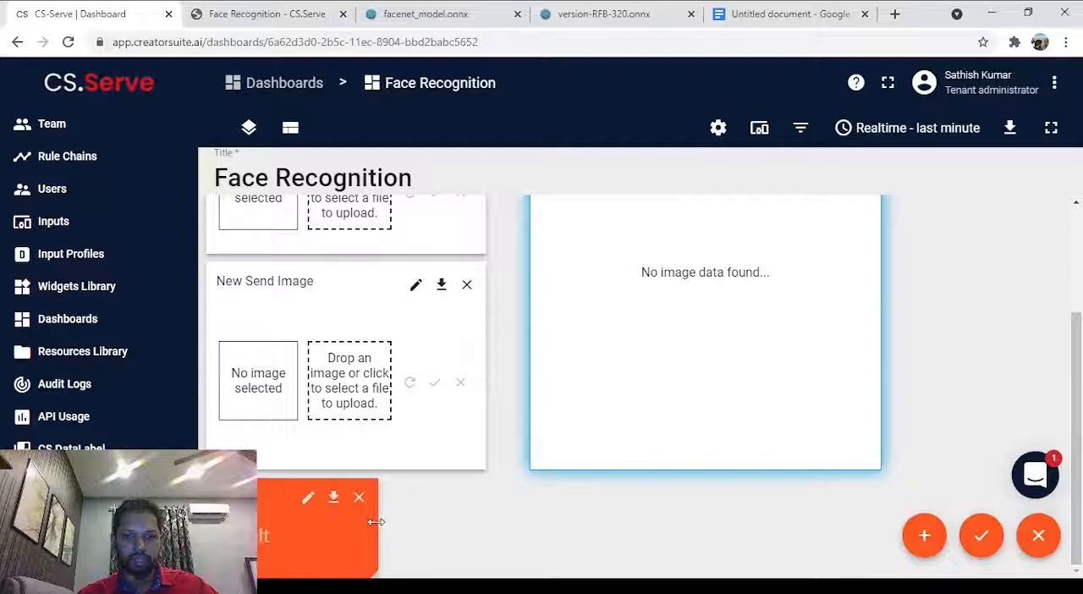
{"action": "left_click_drag", "start_coordinate": [379, 508], "coordinate": [876, 518]}
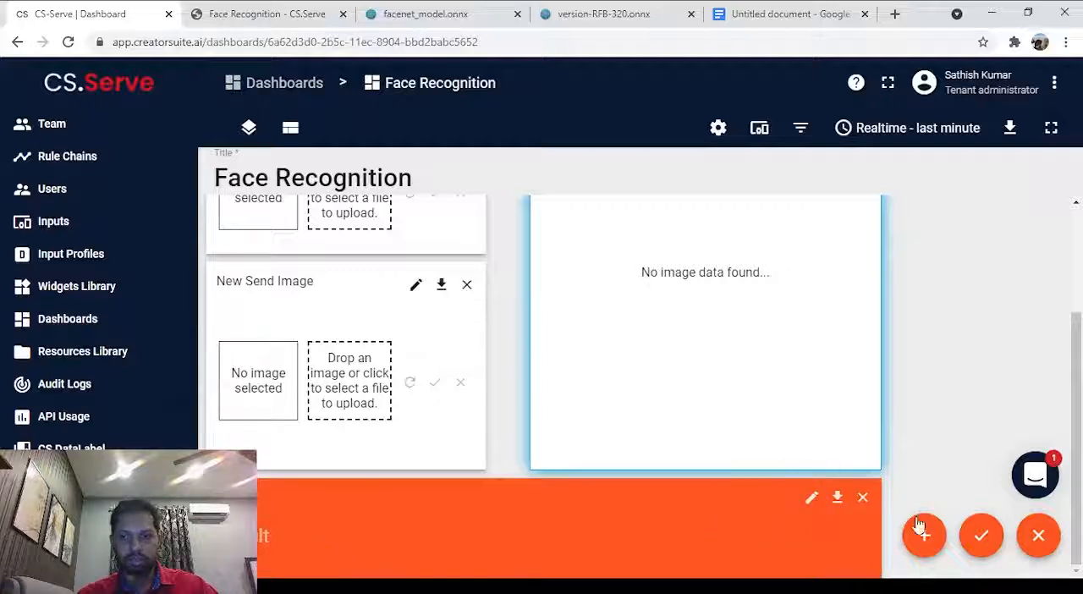
{"action": "left_click", "coordinate": [983, 537]}
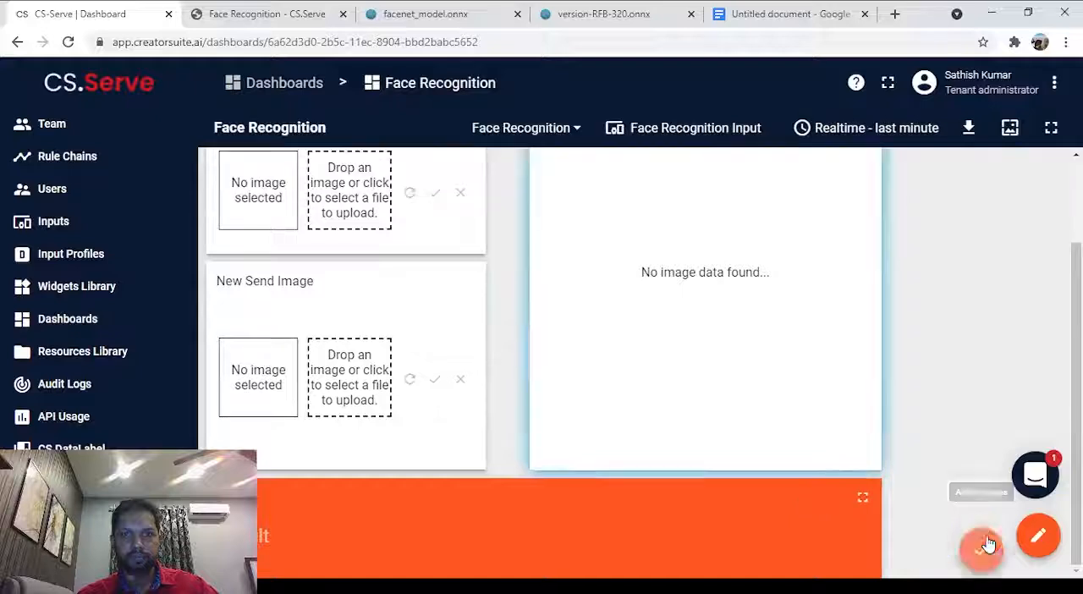
{"action": "scroll", "coordinate": [710, 464], "scroll_direction": "up", "scroll_amount": 2}
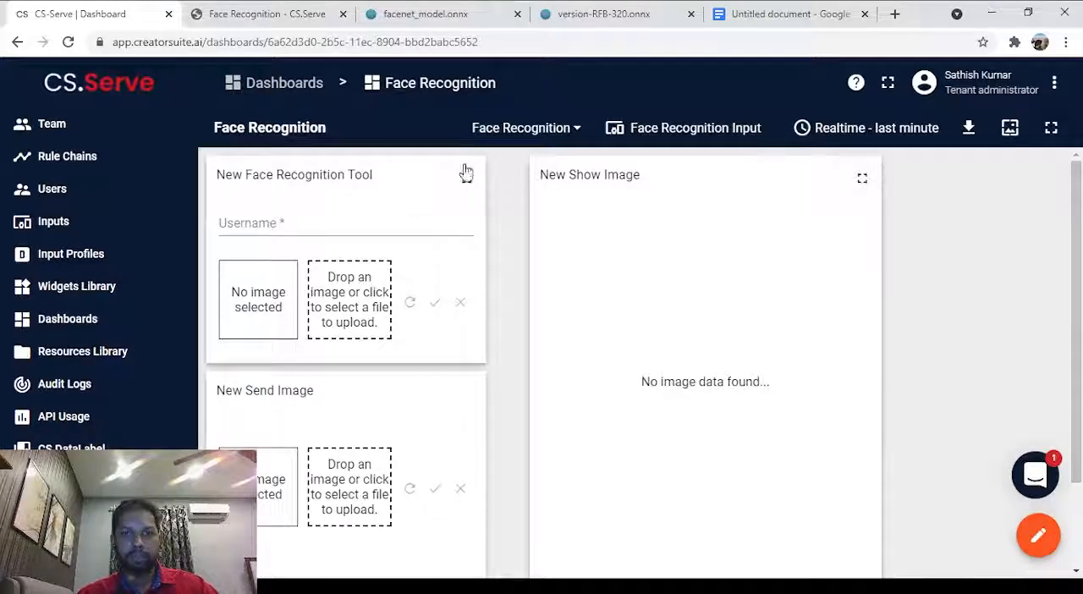
Reopen the dashboard for editing and retitle the Face Recognition Tool widget "Input The Person's Pictures for Registration", applying the change.
{"action": "left_click", "coordinate": [1039, 535]}
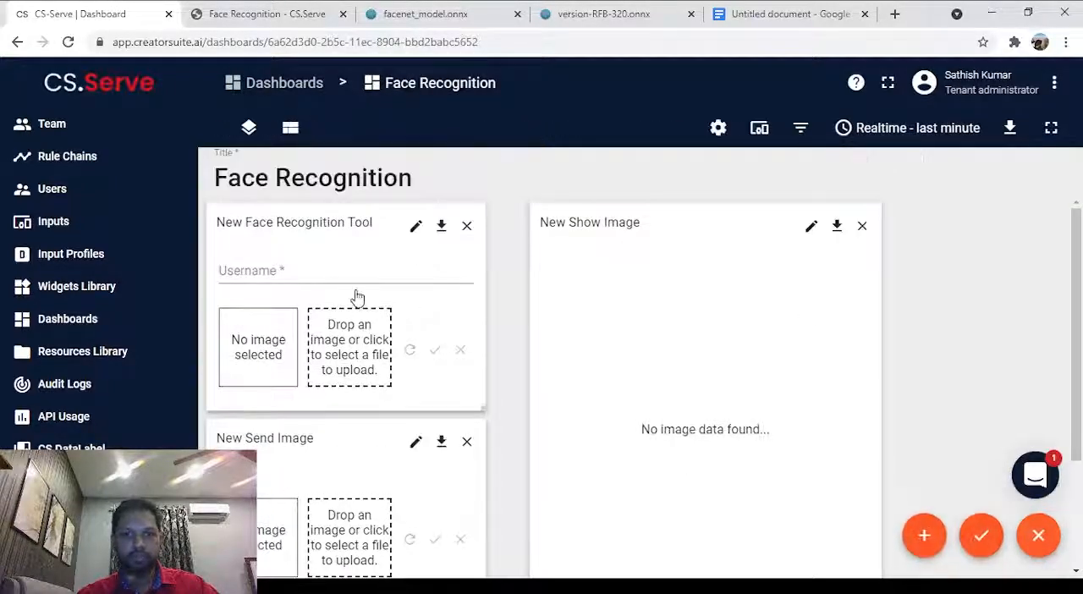
{"action": "left_click", "coordinate": [414, 227]}
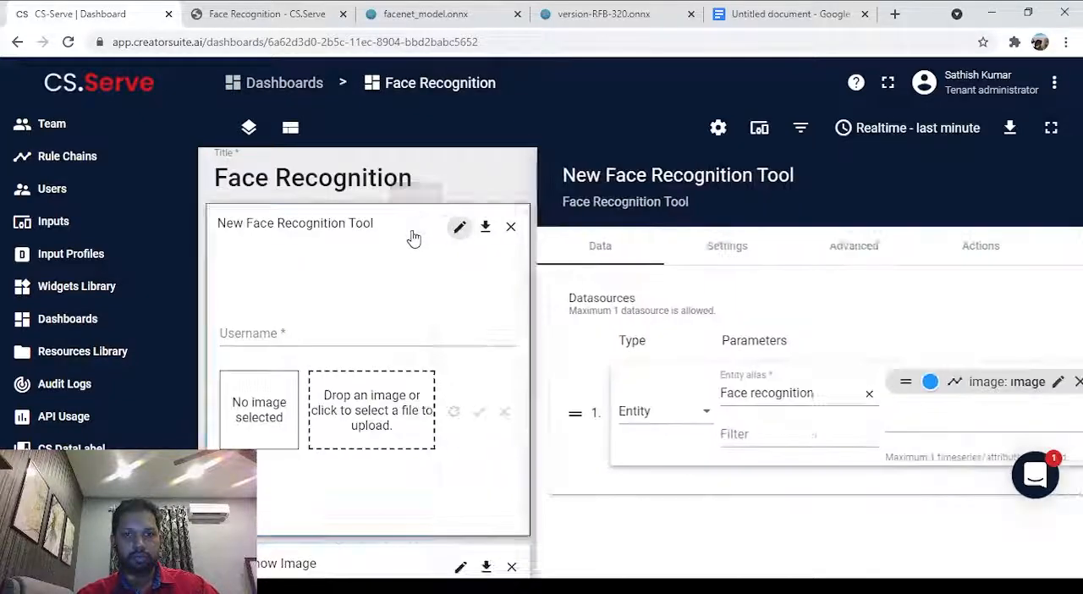
{"action": "left_click", "coordinate": [623, 241]}
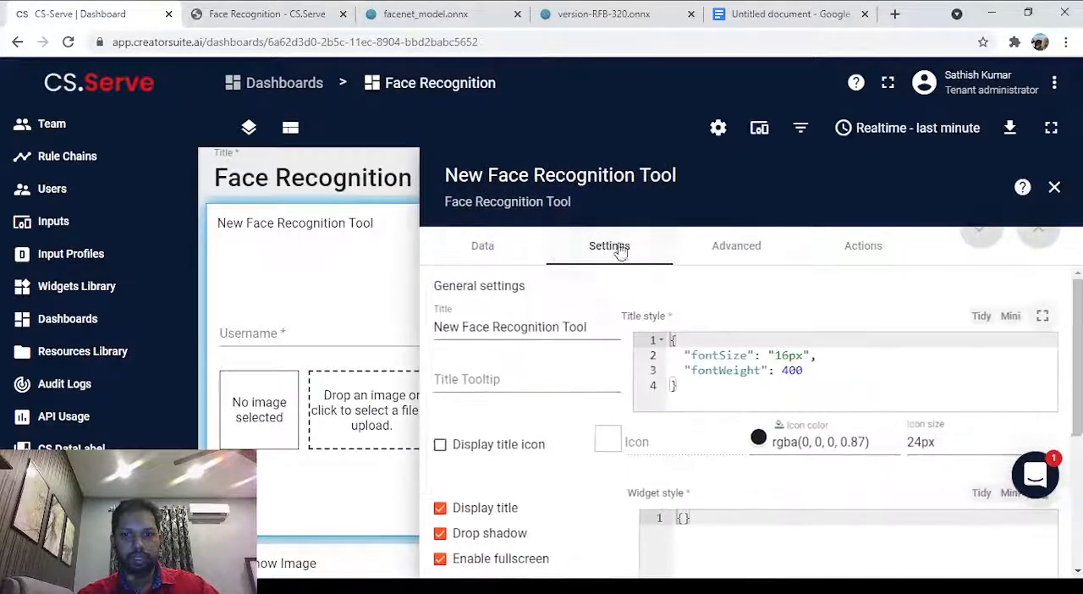
{"action": "triple_click", "coordinate": [530, 326]}
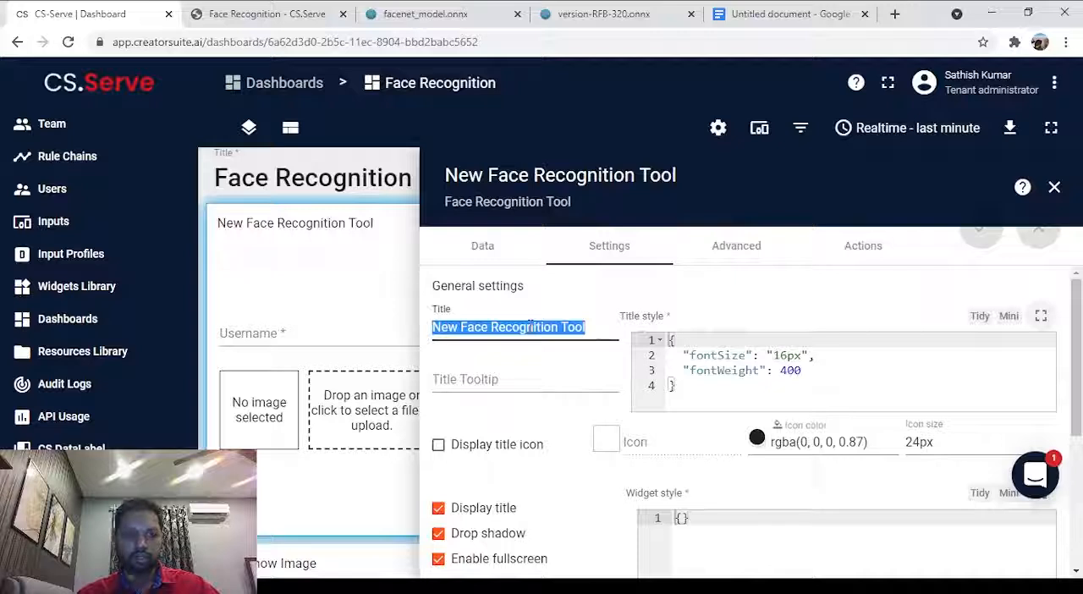
{"action": "type", "text": "Inp"}
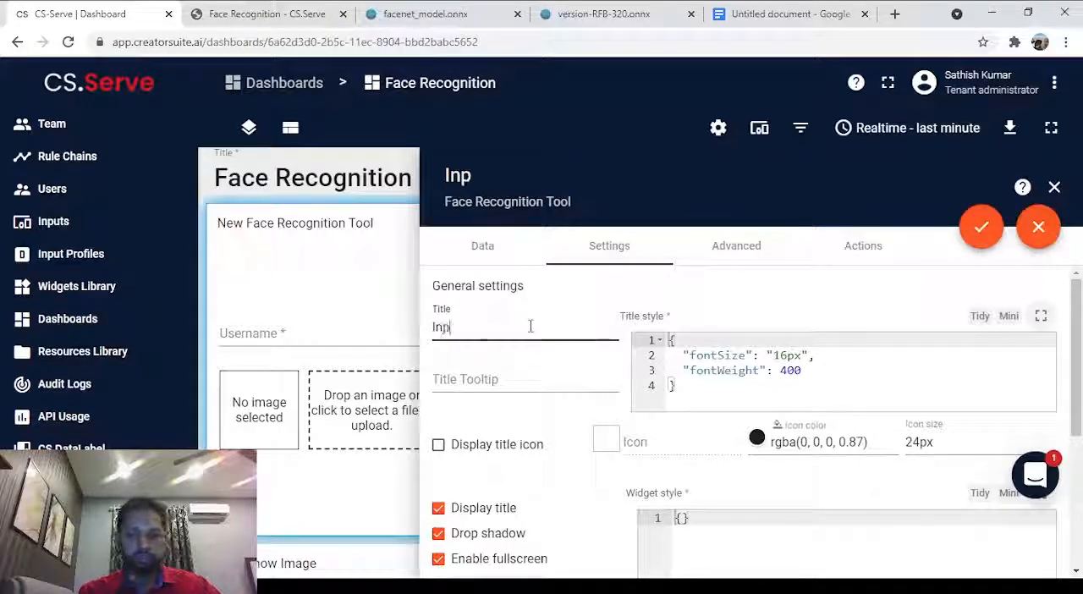
{"action": "type", "text": "ut"}
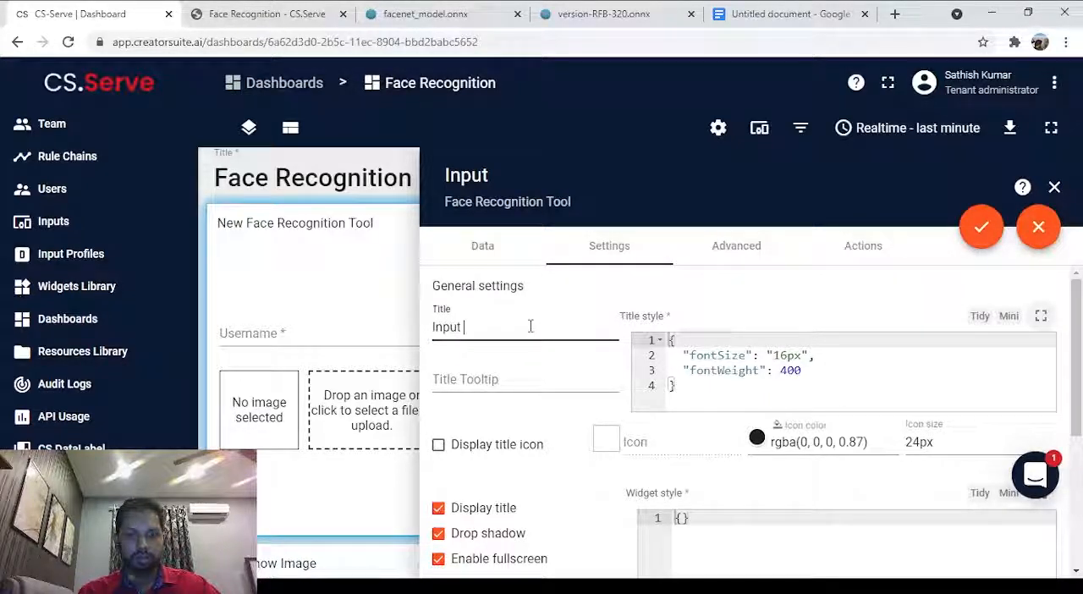
{"action": "type", "text": " th"}
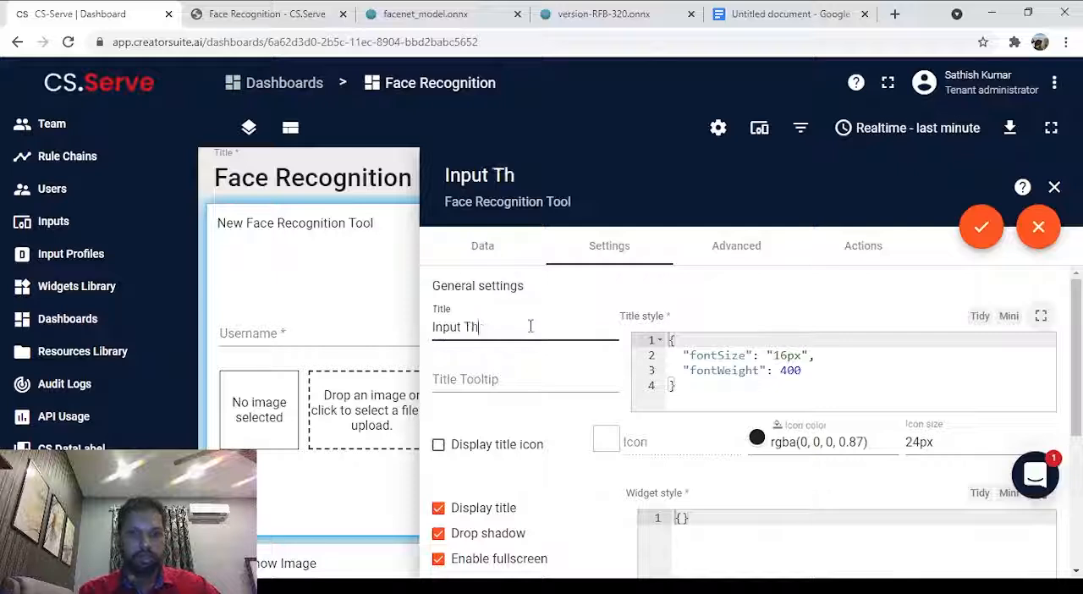
{"action": "type", "text": "e Persibs"}
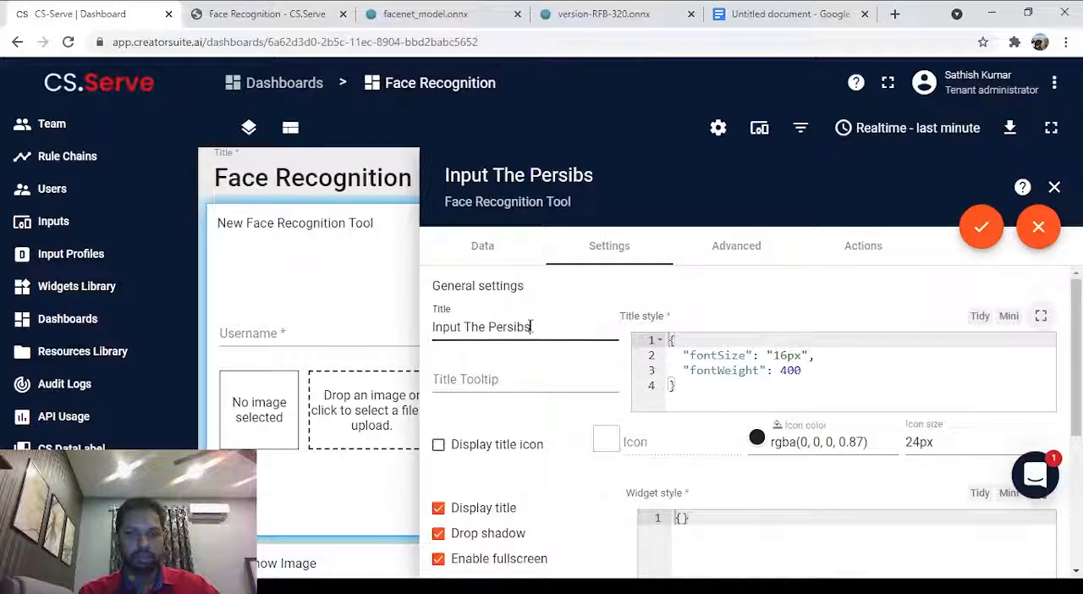
{"action": "key", "text": "BackSpace"}
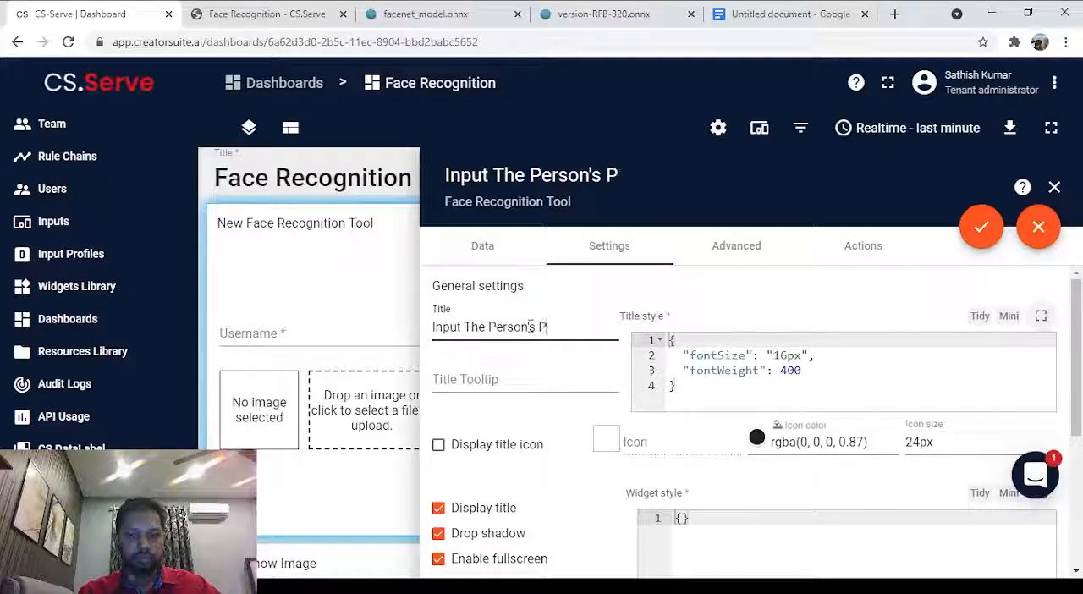
{"action": "type", "text": "Pictur"}
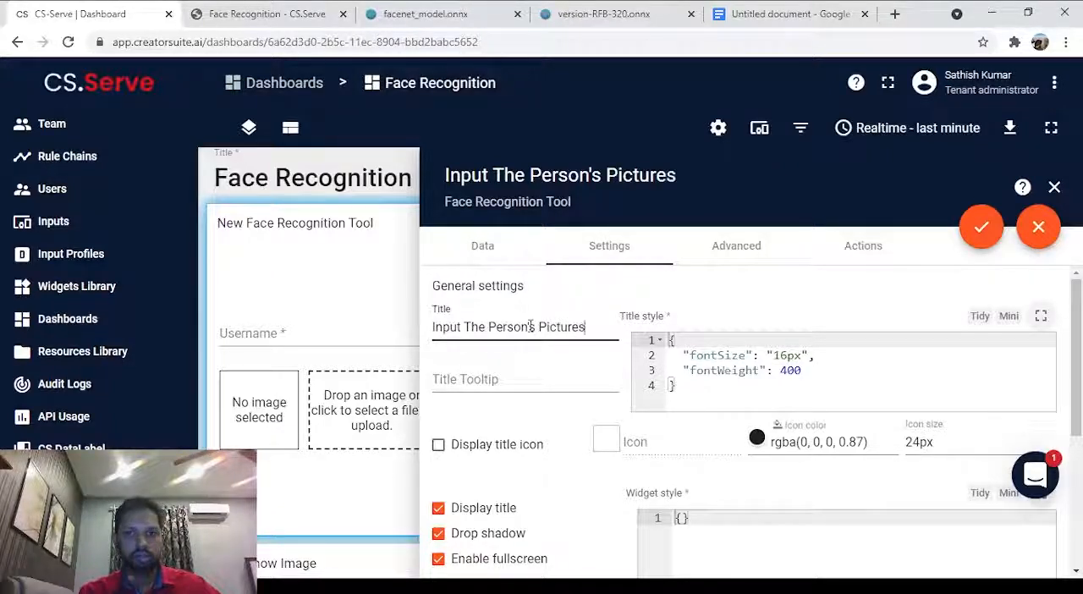
{"action": "type", "text": "es for "}
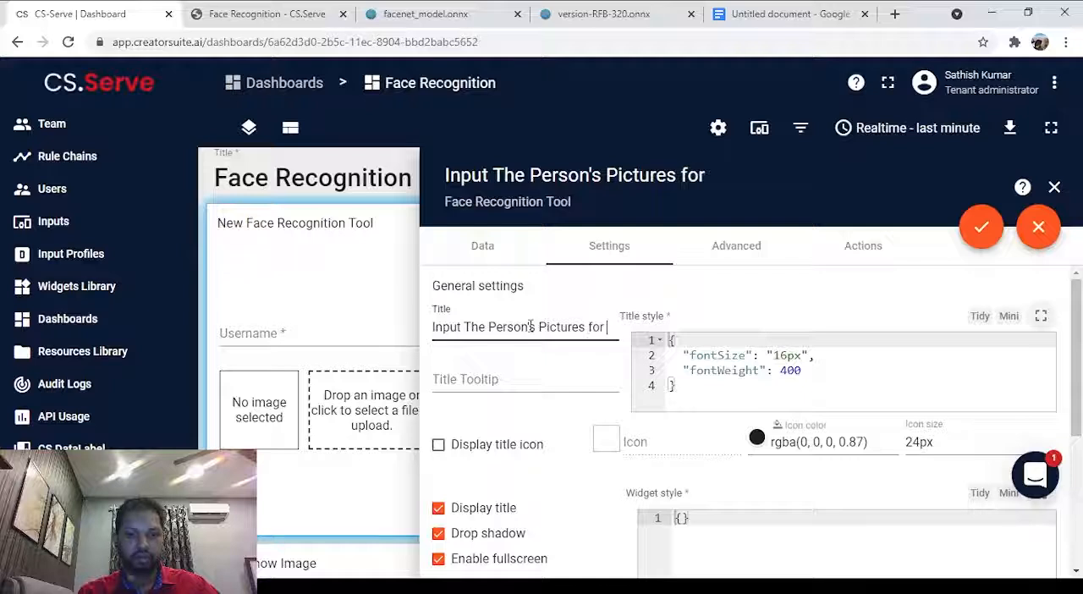
{"action": "type", "text": "Registrat"}
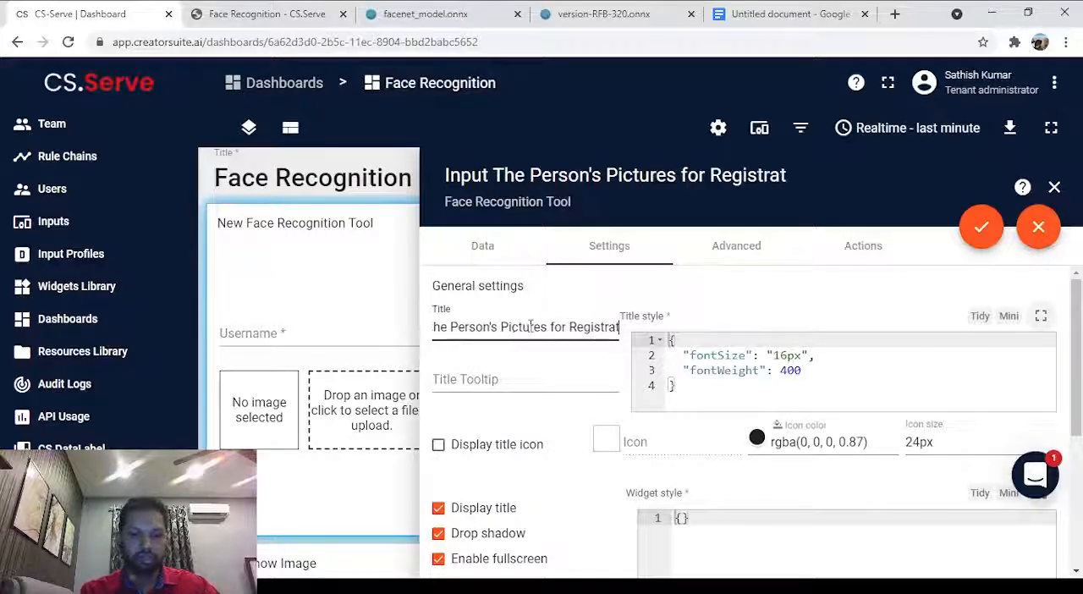
{"action": "type", "text": "ion"}
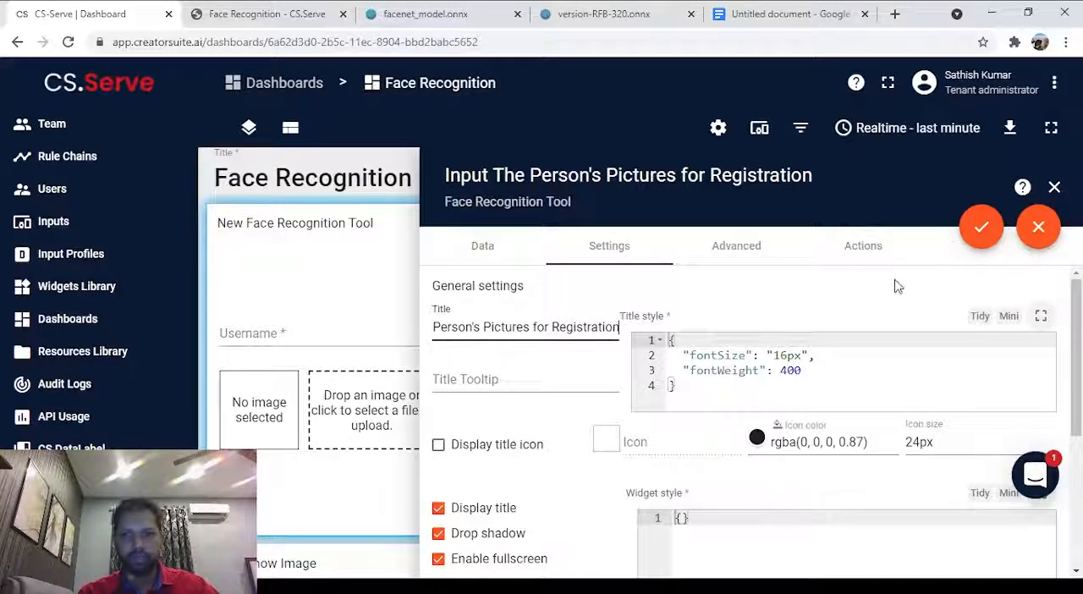
{"action": "left_click", "coordinate": [983, 229]}
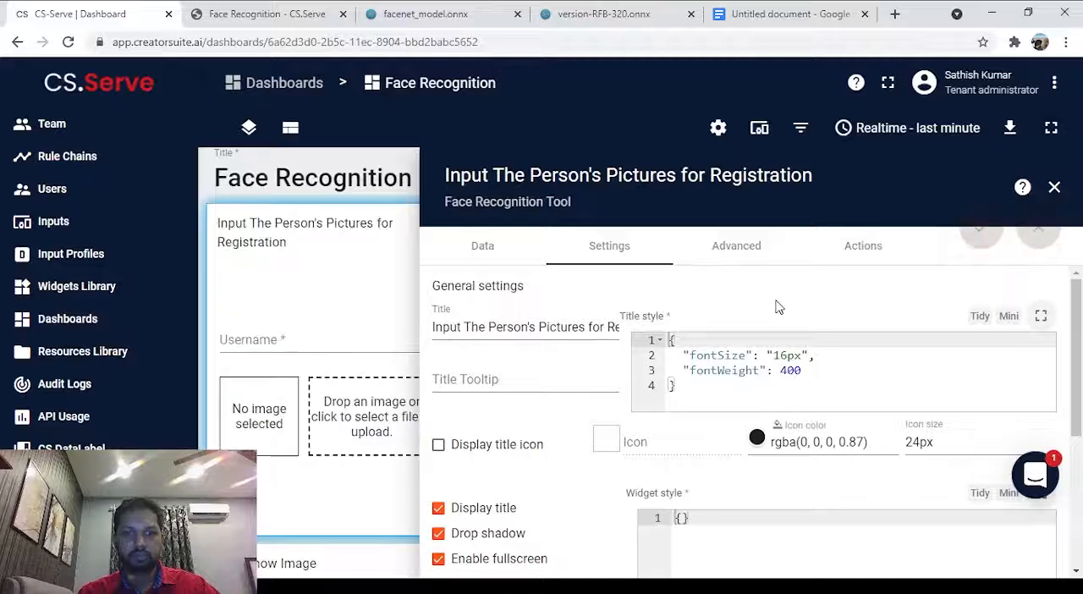
{"action": "left_click", "coordinate": [1055, 188]}
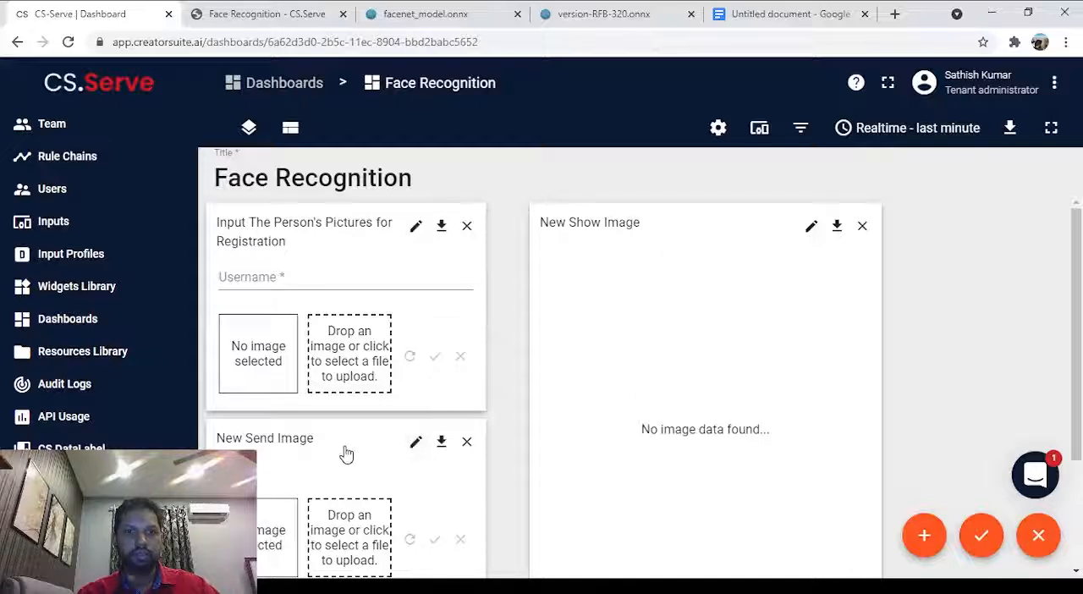
Retitle the New Send Image widget "Input The Person's Picture for Verification", apply the change and close its settings.
{"action": "scroll", "coordinate": [346, 455], "scroll_direction": "down", "scroll_amount": 2}
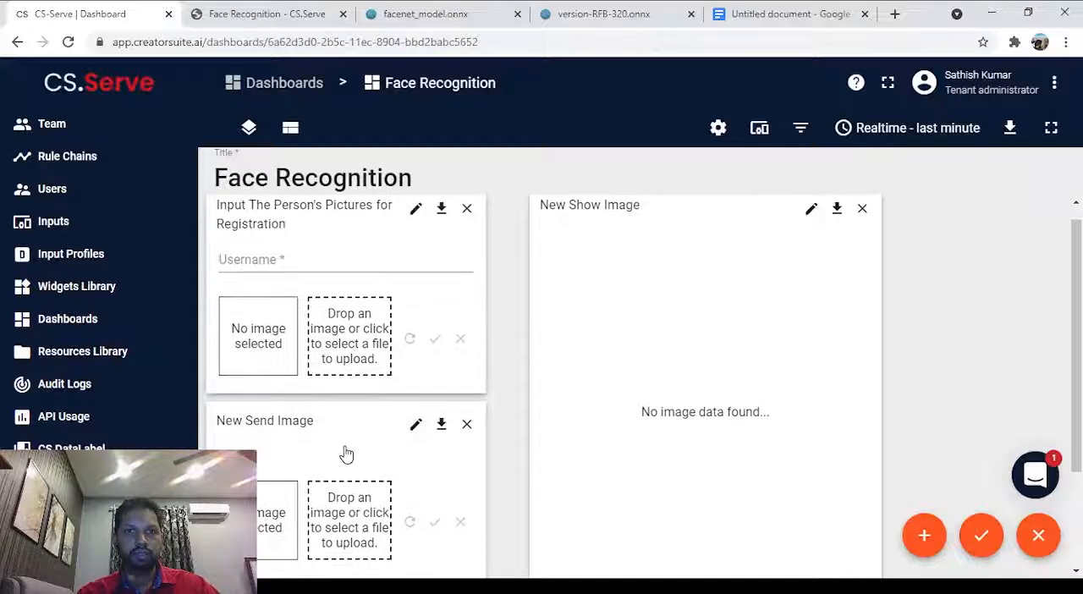
{"action": "left_click", "coordinate": [415, 408]}
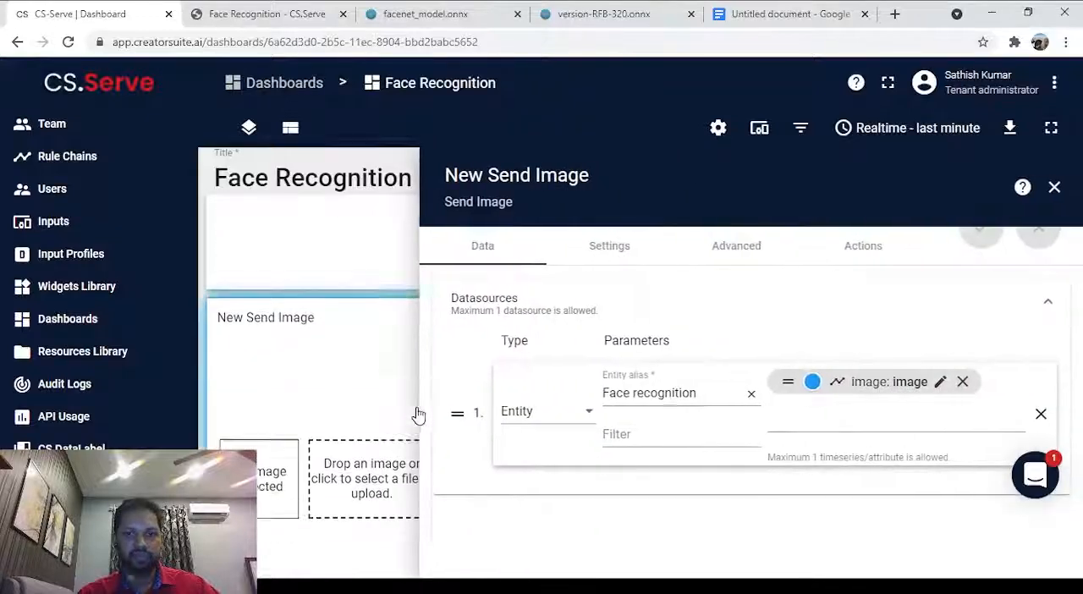
{"action": "left_click", "coordinate": [603, 254]}
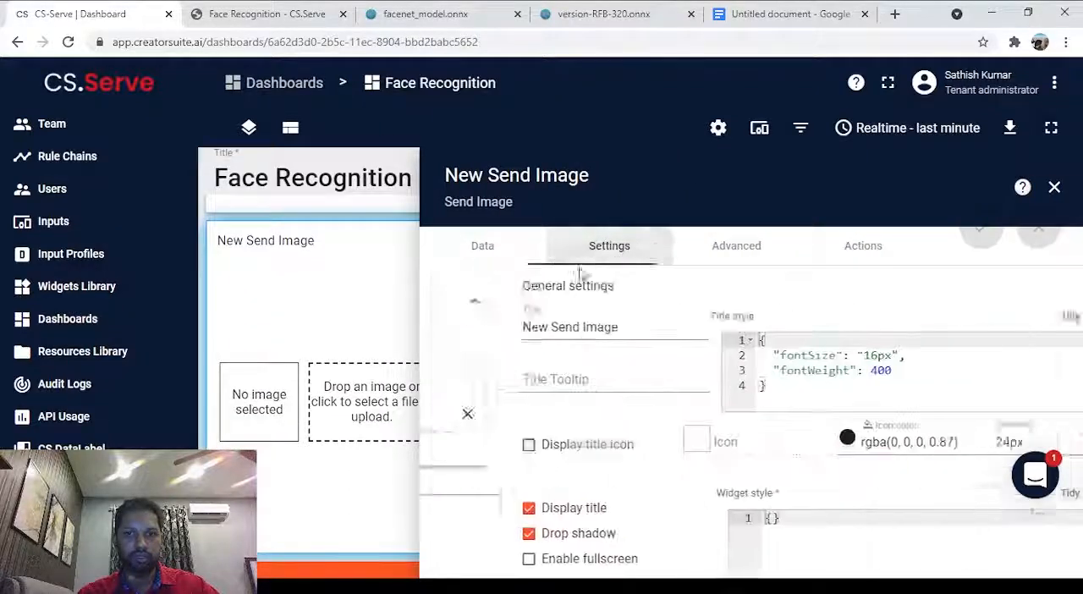
{"action": "triple_click", "coordinate": [551, 326]}
{"action": "type", "text": "Inp"}
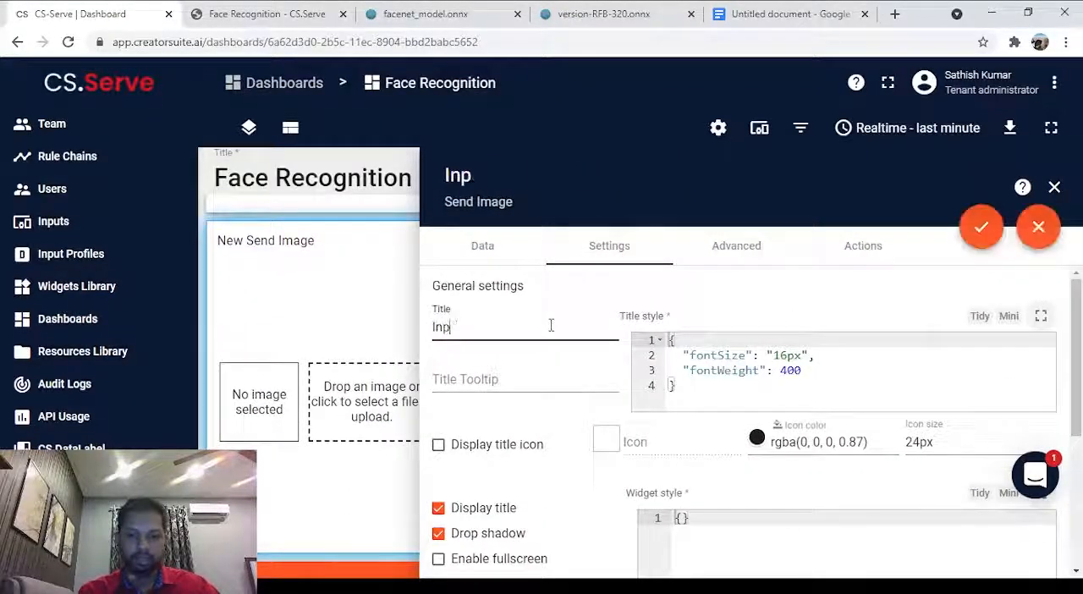
{"action": "type", "text": "ut Th"}
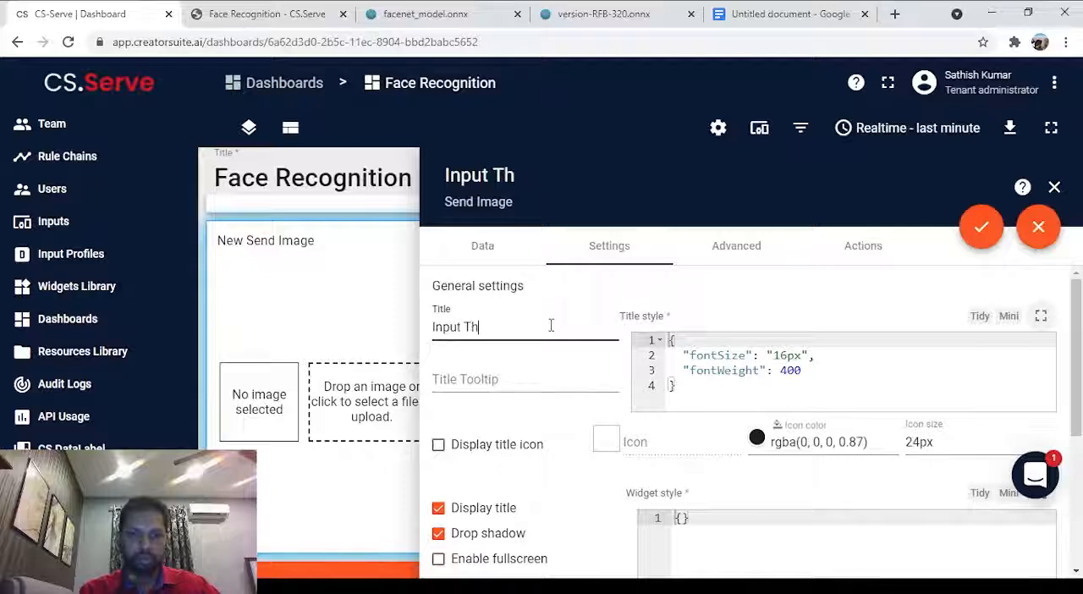
{"action": "type", "text": "e Person's"}
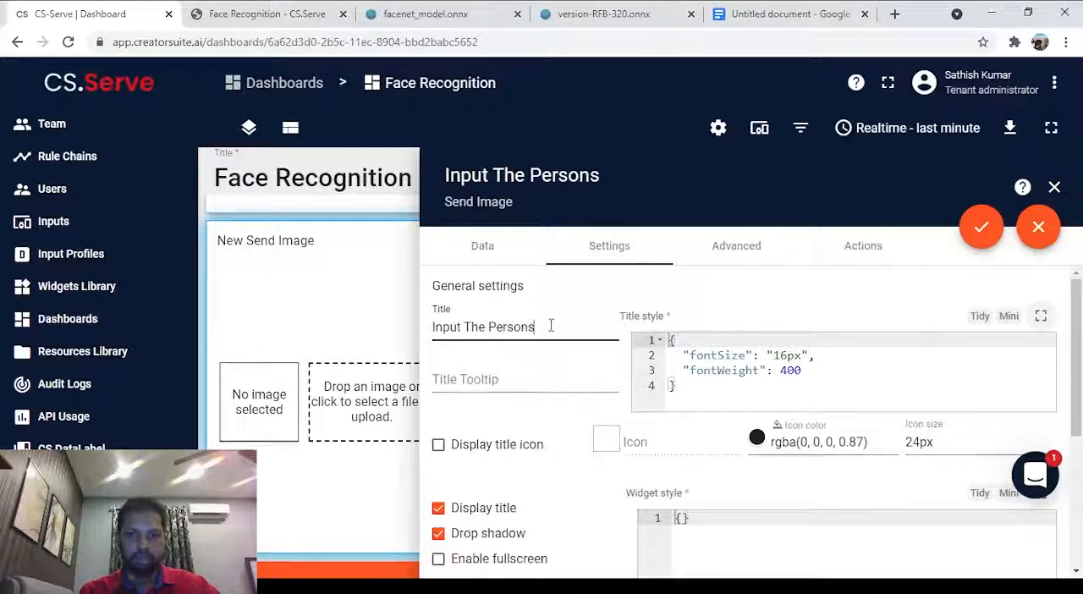
{"action": "key", "text": "BackSpace"}
{"action": "type", "text": "'s pic"}
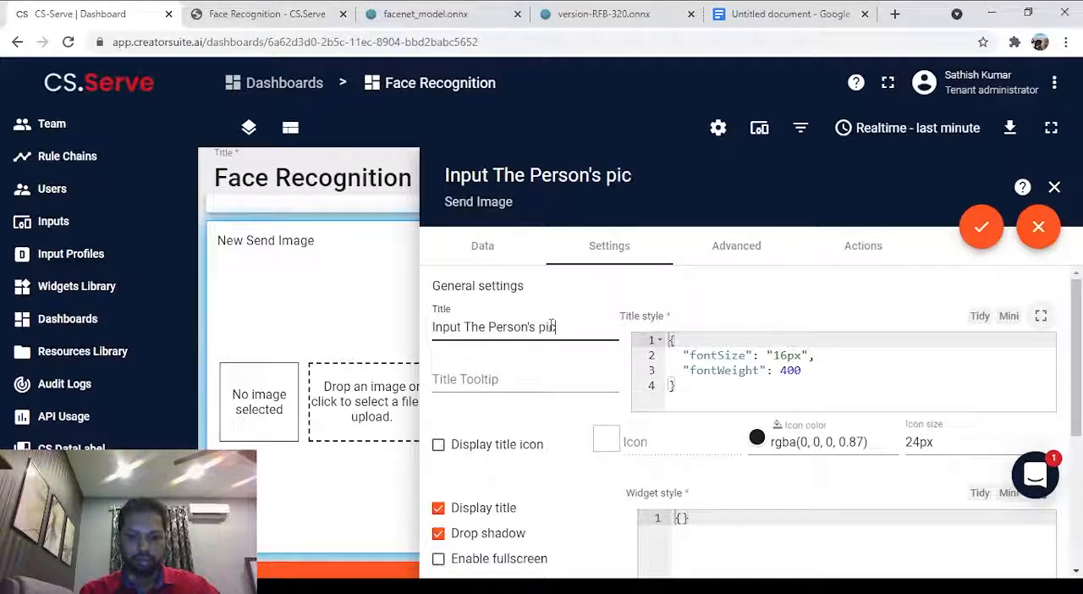
{"action": "type", "text": "ture"}
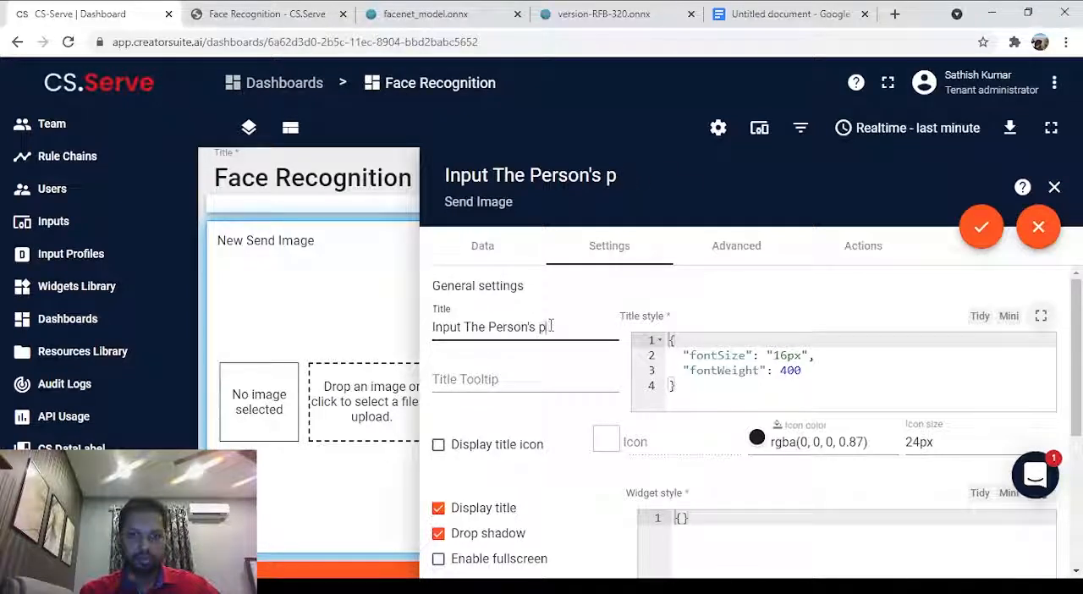
{"action": "type", "text": "Picture fo"}
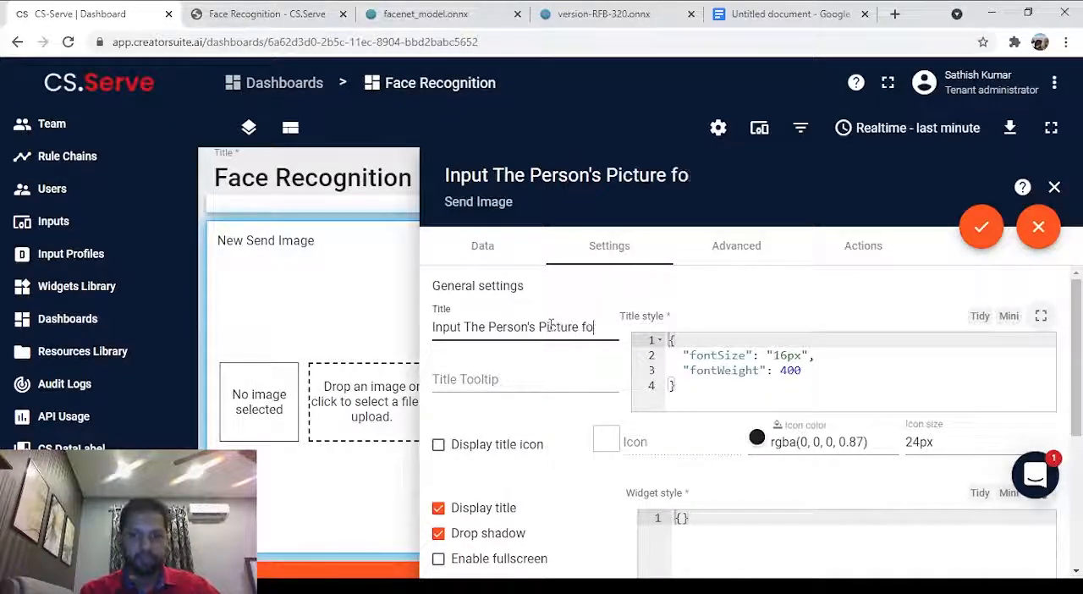
{"action": "type", "text": "r Verif"}
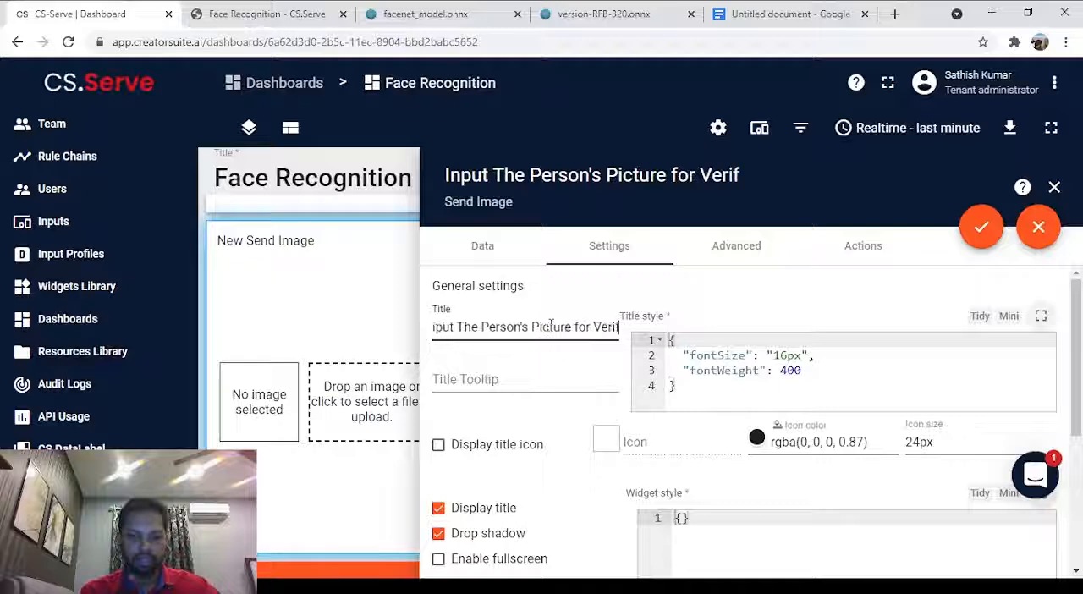
{"action": "type", "text": "ication"}
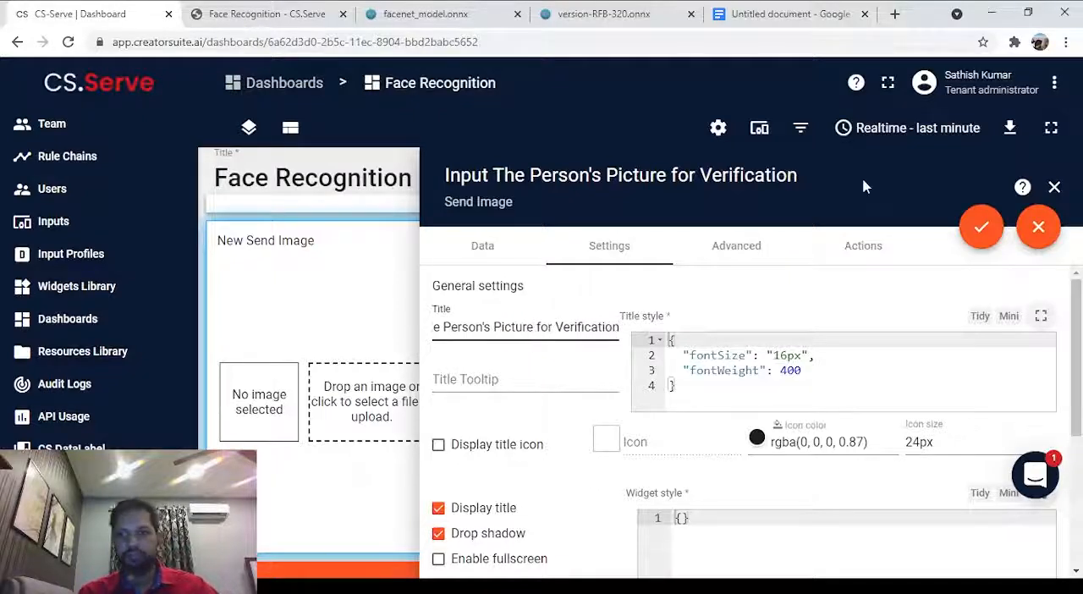
{"action": "left_click", "coordinate": [980, 227]}
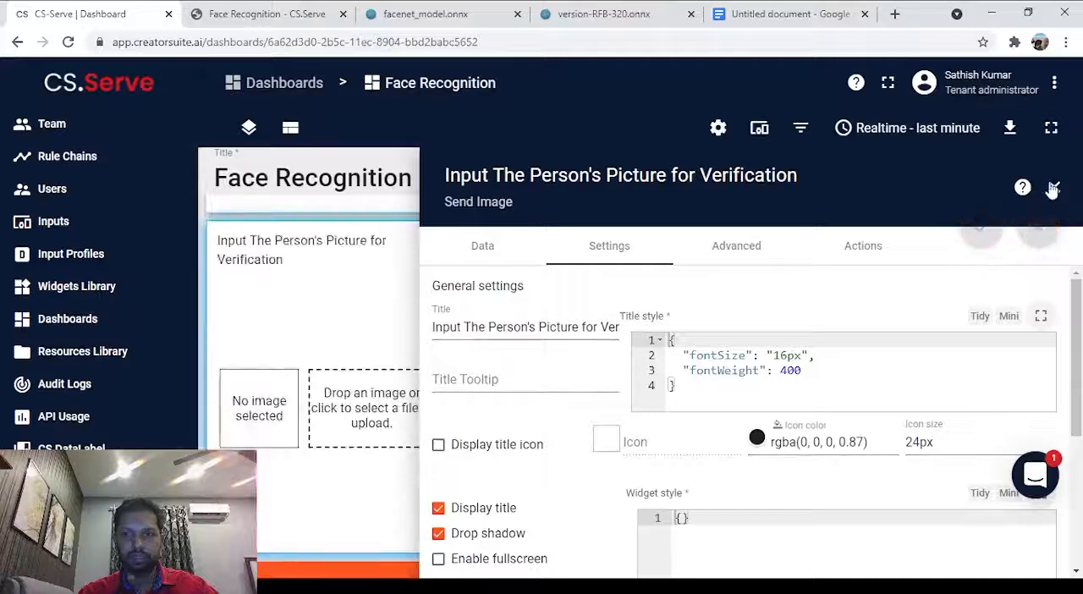
{"action": "left_click", "coordinate": [1055, 188]}
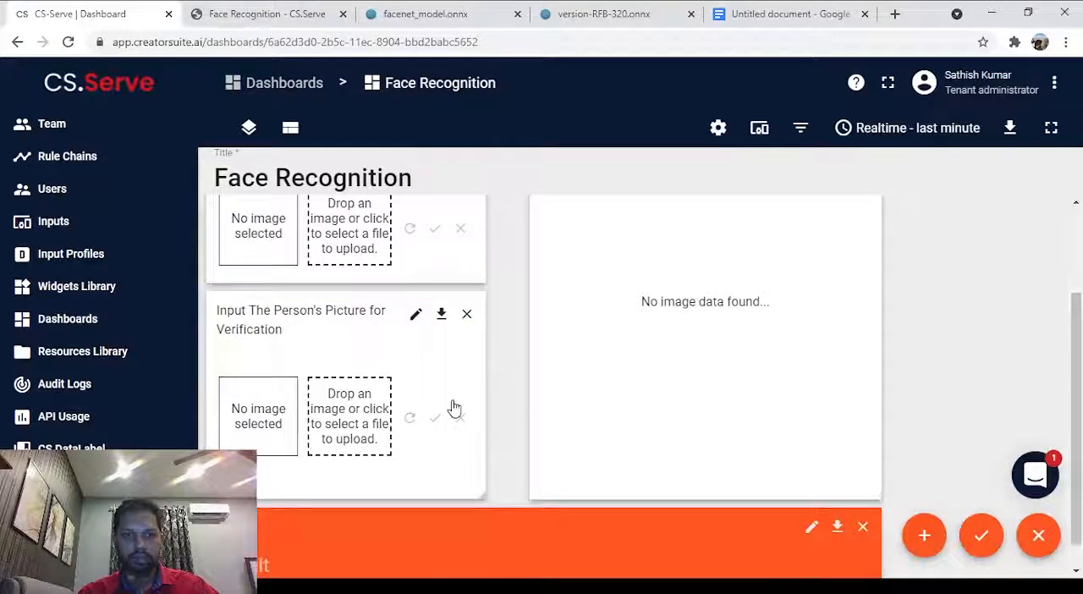
Retitle the New Show Image widget "Display Image", apply the change and close its settings.
{"action": "scroll", "coordinate": [452, 411], "scroll_direction": "up", "scroll_amount": 3}
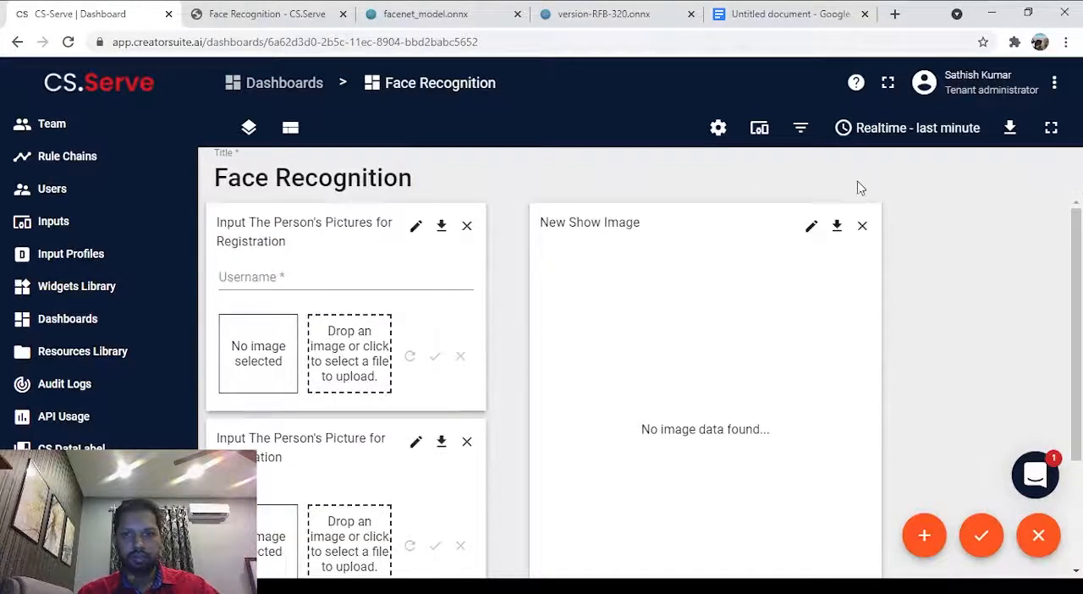
{"action": "left_click", "coordinate": [811, 225]}
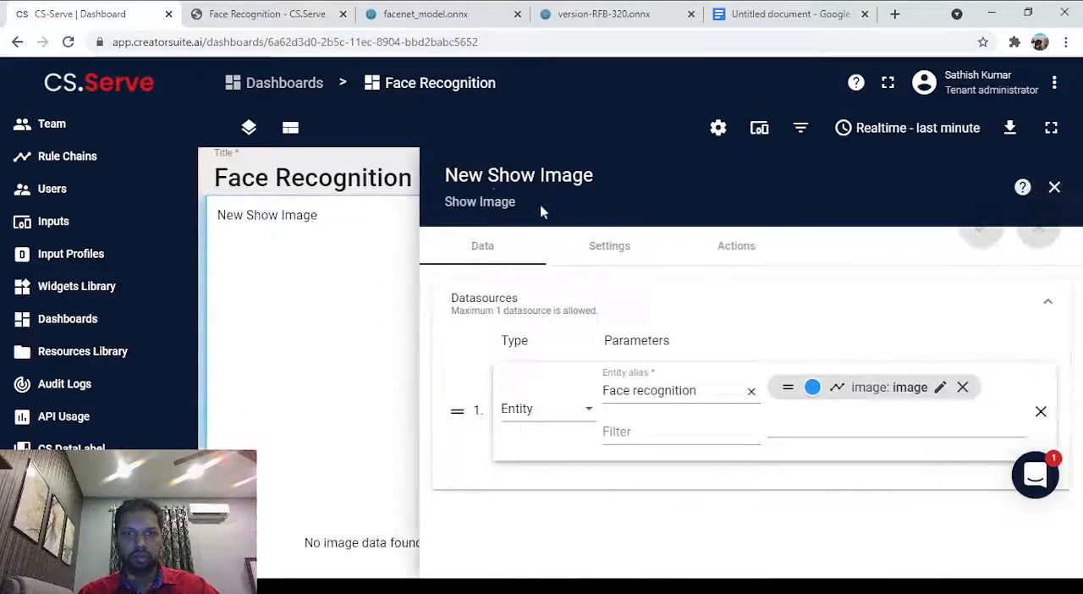
{"action": "left_click", "coordinate": [622, 245]}
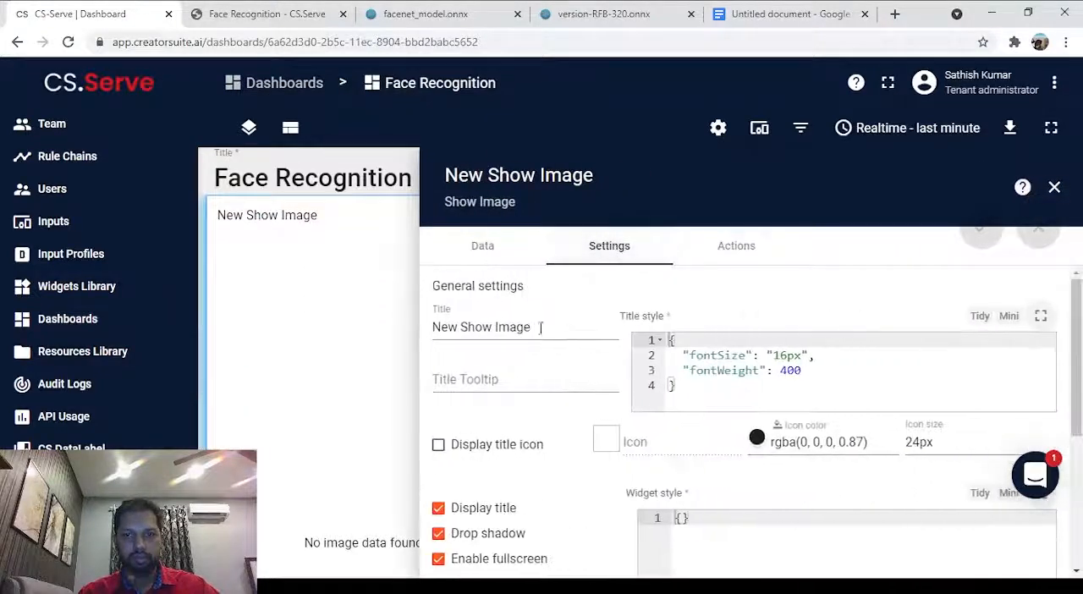
{"action": "left_click", "coordinate": [543, 332]}
{"action": "type", "text": "D"}
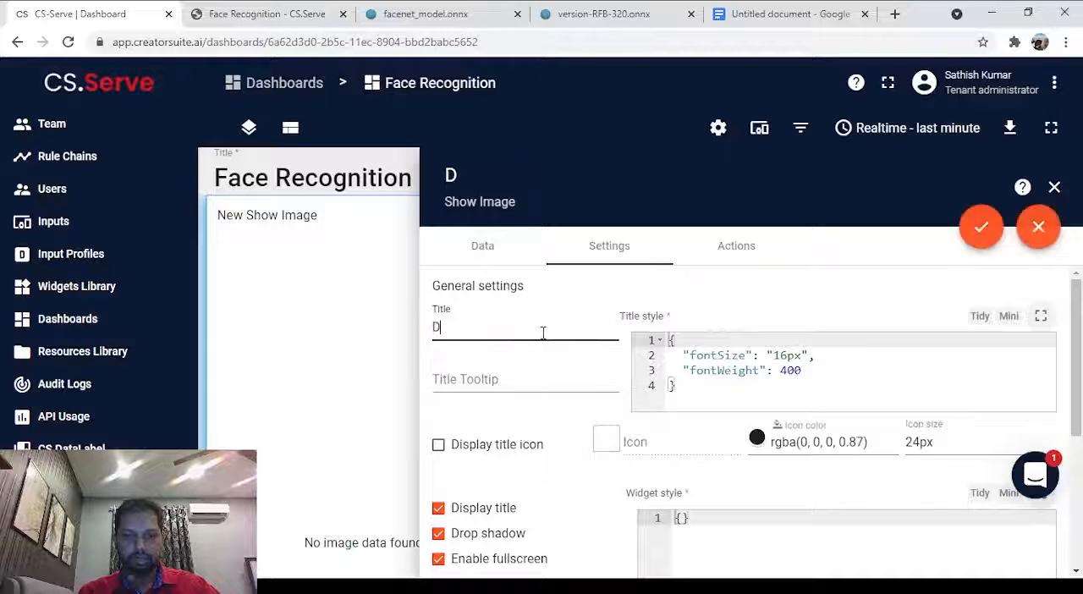
{"action": "type", "text": "isplay Image"}
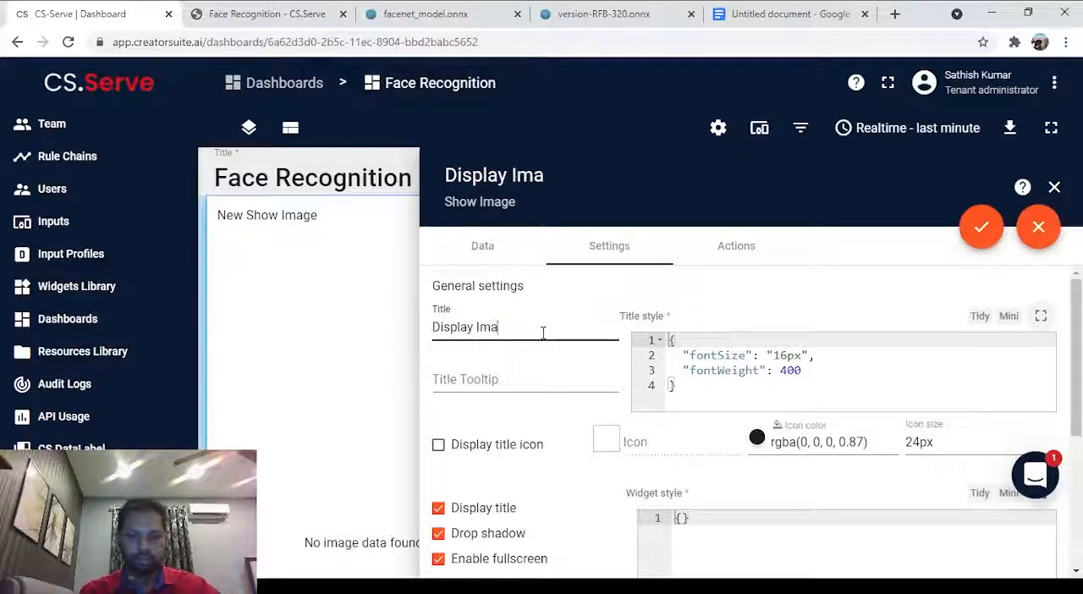
{"action": "left_click", "coordinate": [981, 226]}
{"action": "left_click", "coordinate": [1055, 187]}
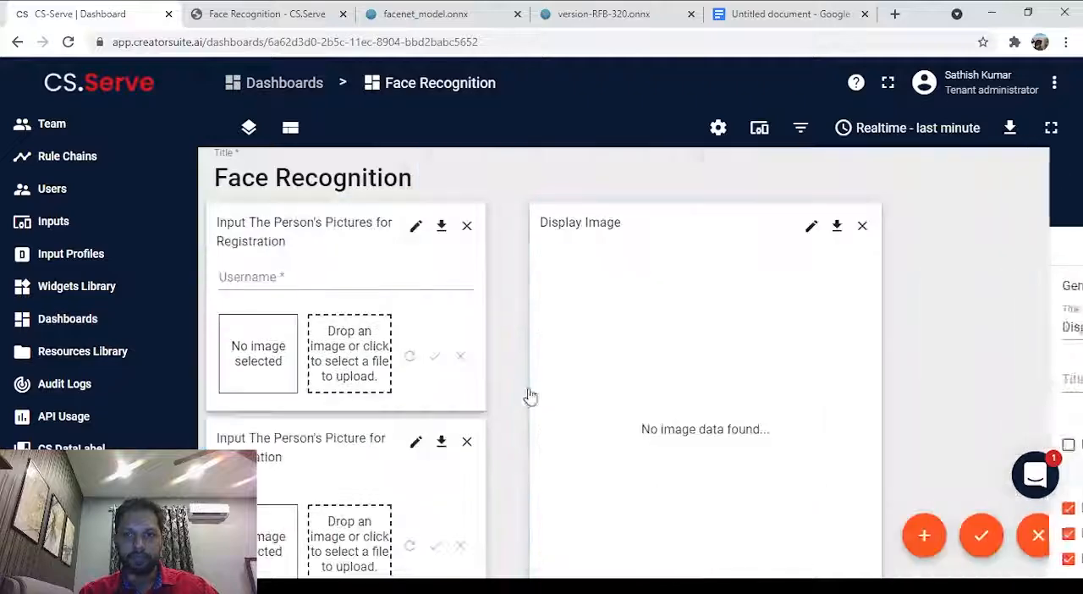
Check the widgets on the Face Recognition dashboard and save the dashboard changes.
{"action": "scroll", "coordinate": [528, 395], "scroll_direction": "down", "scroll_amount": 3}
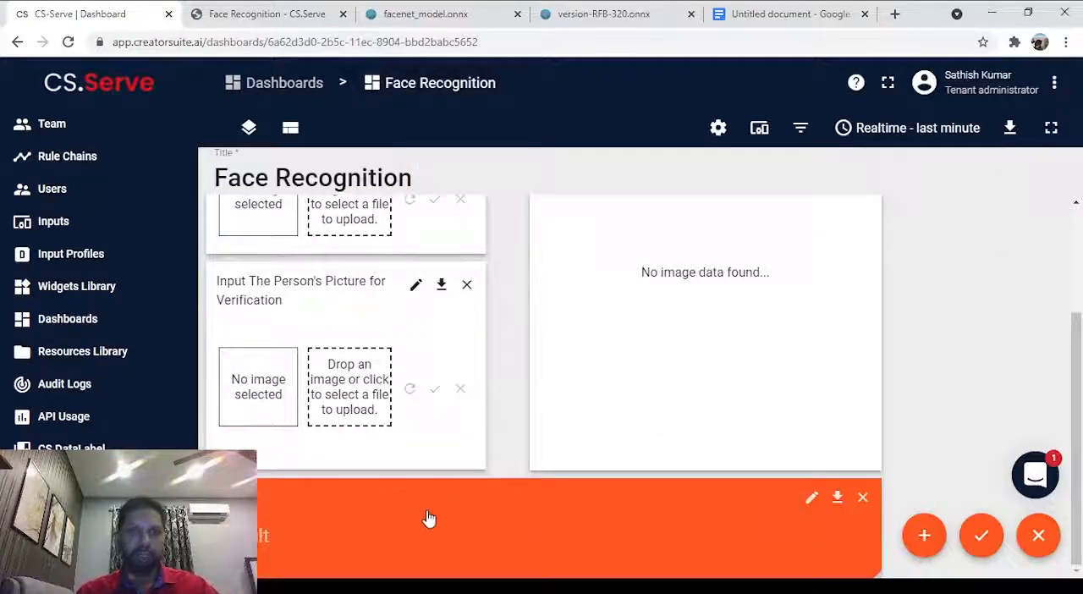
{"action": "scroll", "coordinate": [428, 518], "scroll_direction": "up", "scroll_amount": 2}
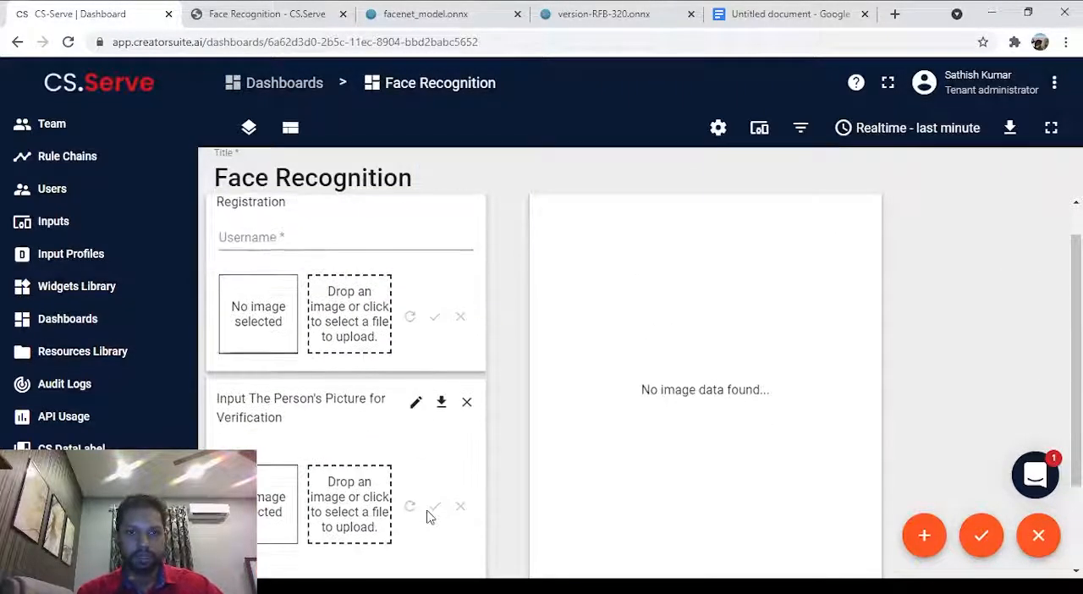
{"action": "scroll", "coordinate": [429, 517], "scroll_direction": "down", "scroll_amount": 1}
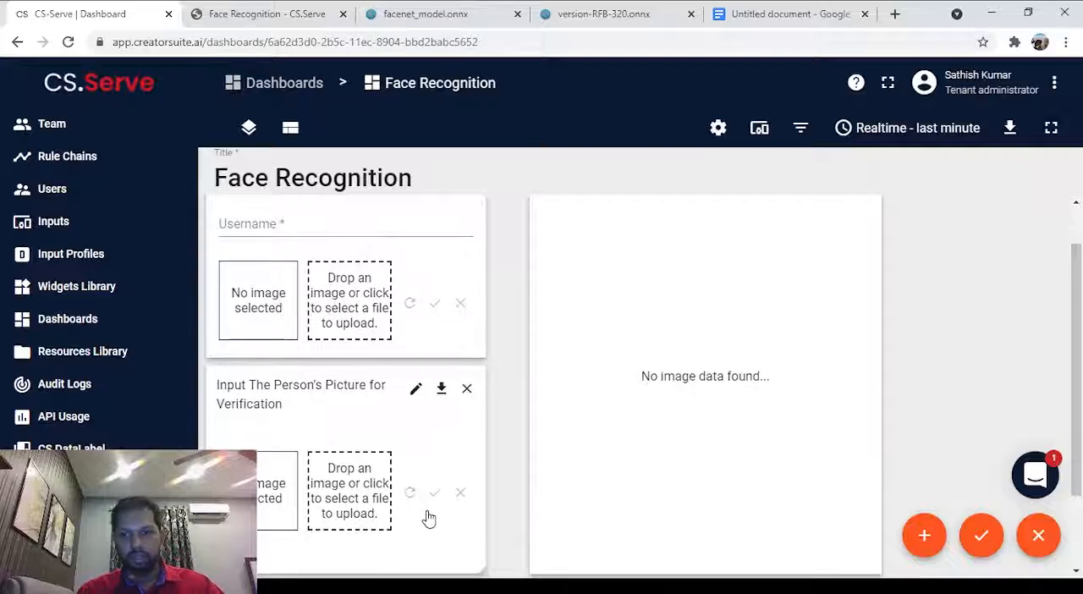
{"action": "left_click", "coordinate": [982, 535]}
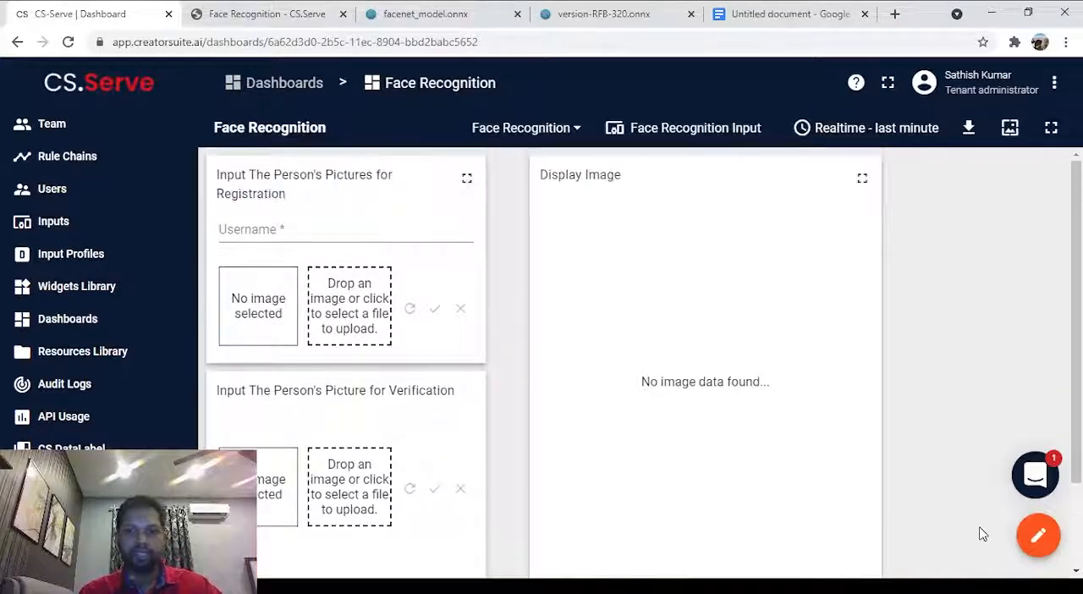
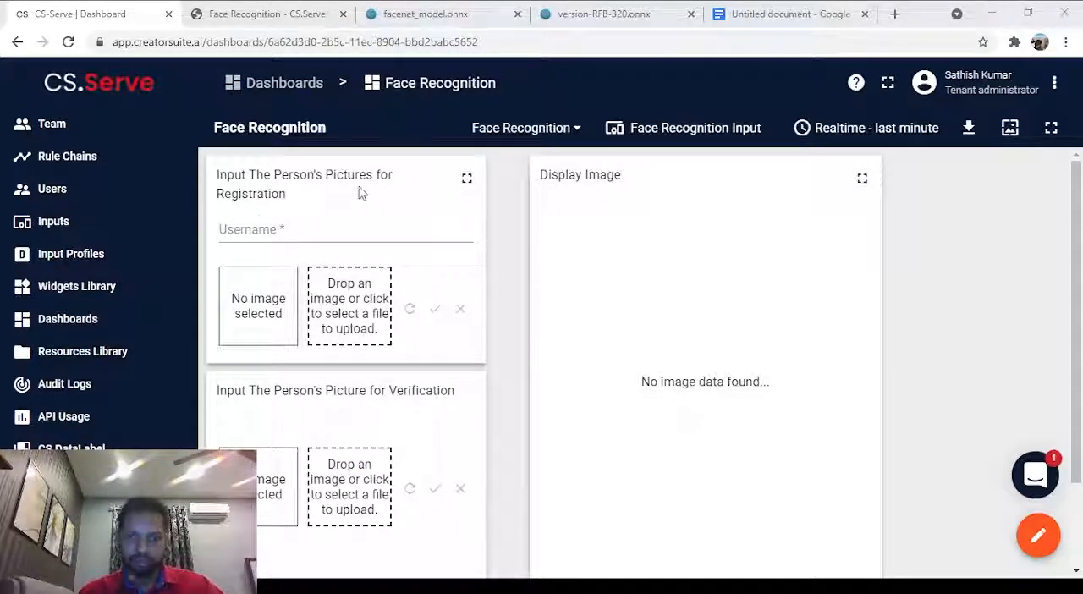
Load the outdoor picture of the man with the red tie into the verification widget and submit it.
{"action": "double_click", "coordinate": [378, 143]}
{"action": "scroll", "coordinate": [500, 287], "scroll_direction": "down", "scroll_amount": 1}
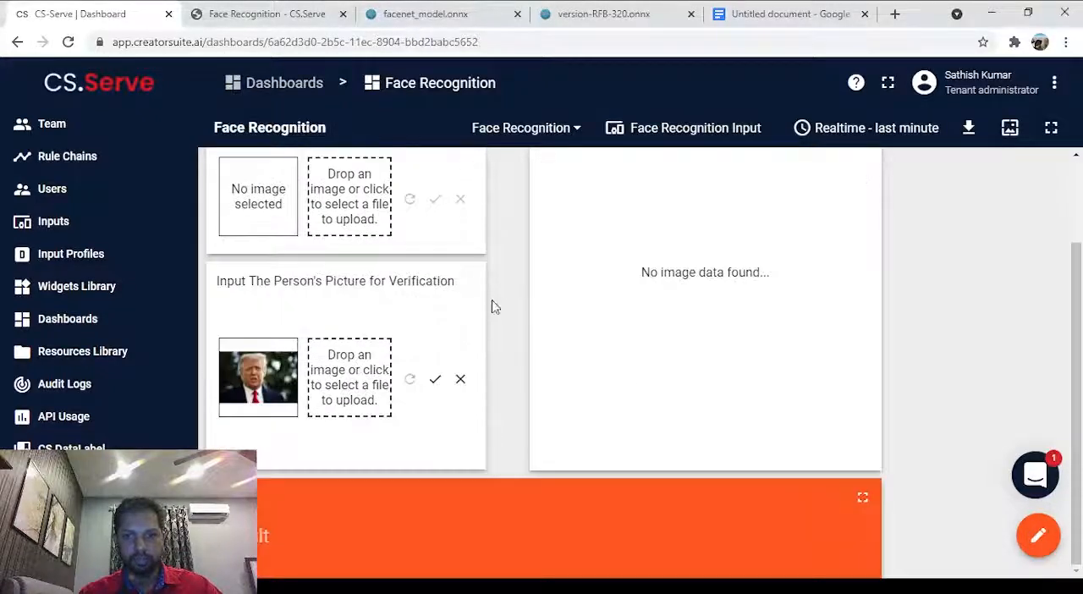
{"action": "left_click", "coordinate": [434, 381]}
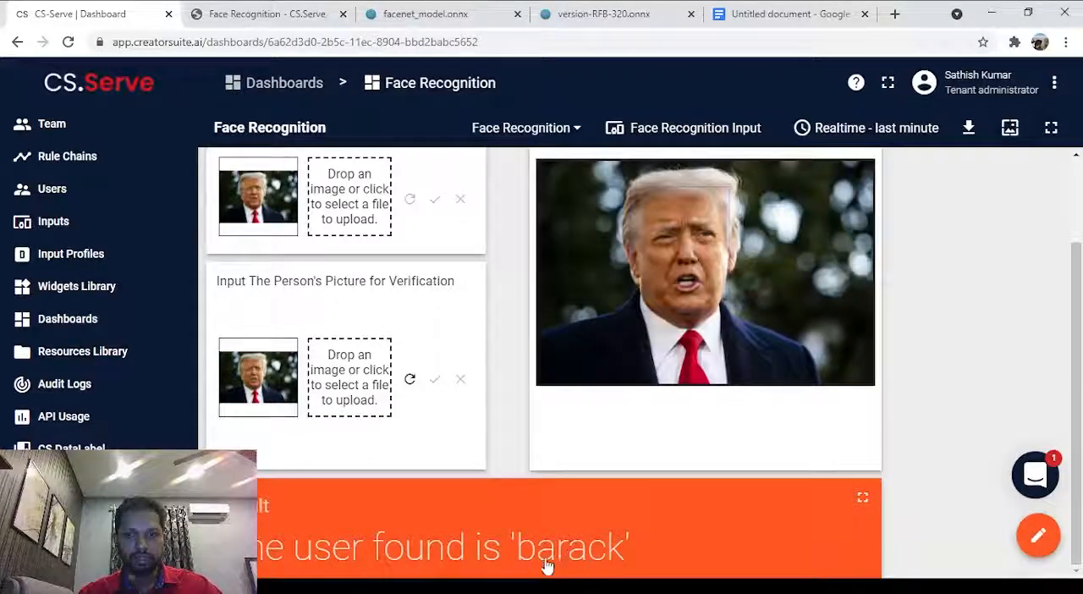
Examine the displayed picture, both input widgets and the recognition name on the result card.
{"action": "scroll", "coordinate": [528, 537], "scroll_direction": "up", "scroll_amount": 2}
{"action": "scroll", "coordinate": [526, 542], "scroll_direction": "down", "scroll_amount": 1}
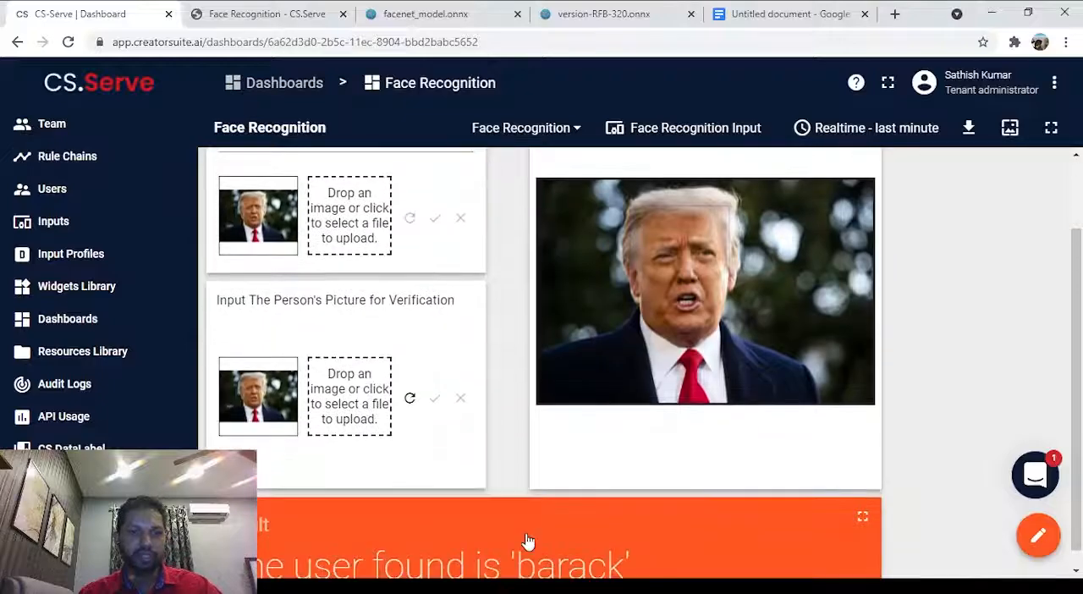
{"action": "scroll", "coordinate": [537, 526], "scroll_direction": "down", "scroll_amount": 1}
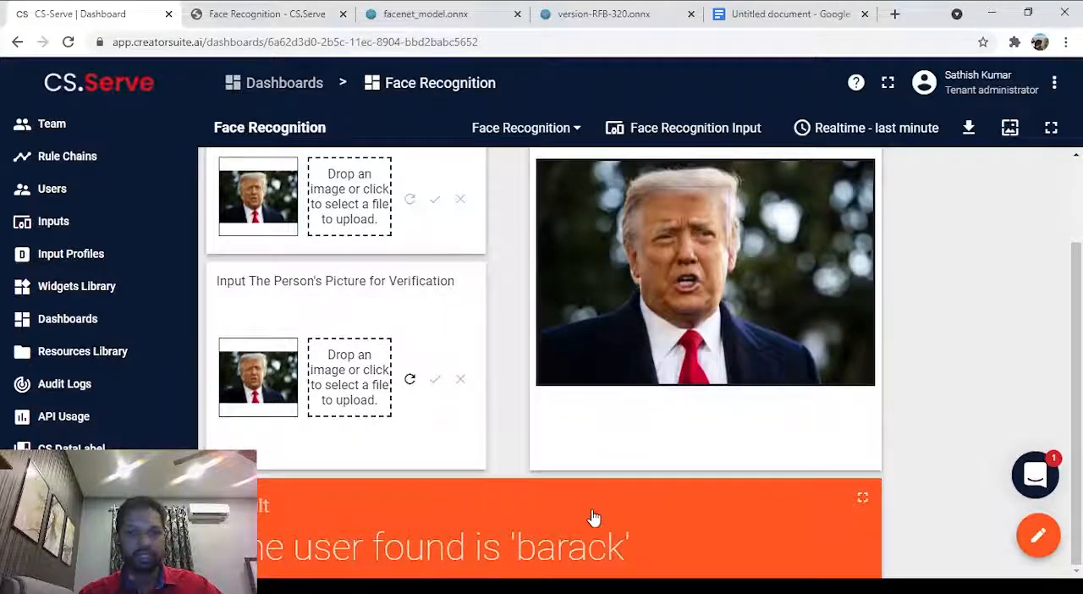
{"action": "scroll", "coordinate": [593, 516], "scroll_direction": "up", "scroll_amount": 2}
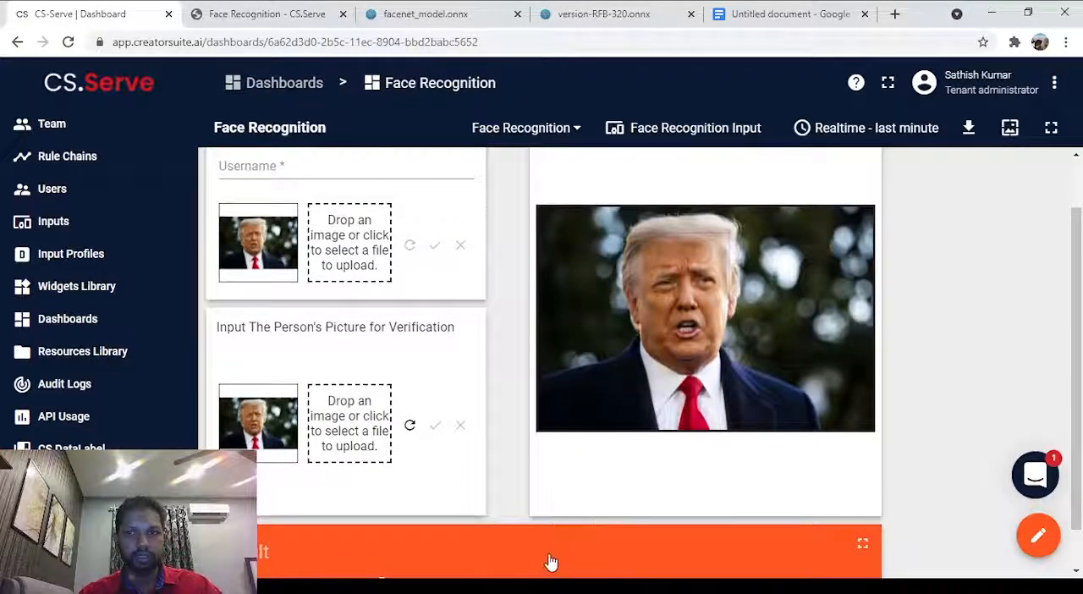
{"action": "scroll", "coordinate": [553, 518], "scroll_direction": "down", "scroll_amount": 2}
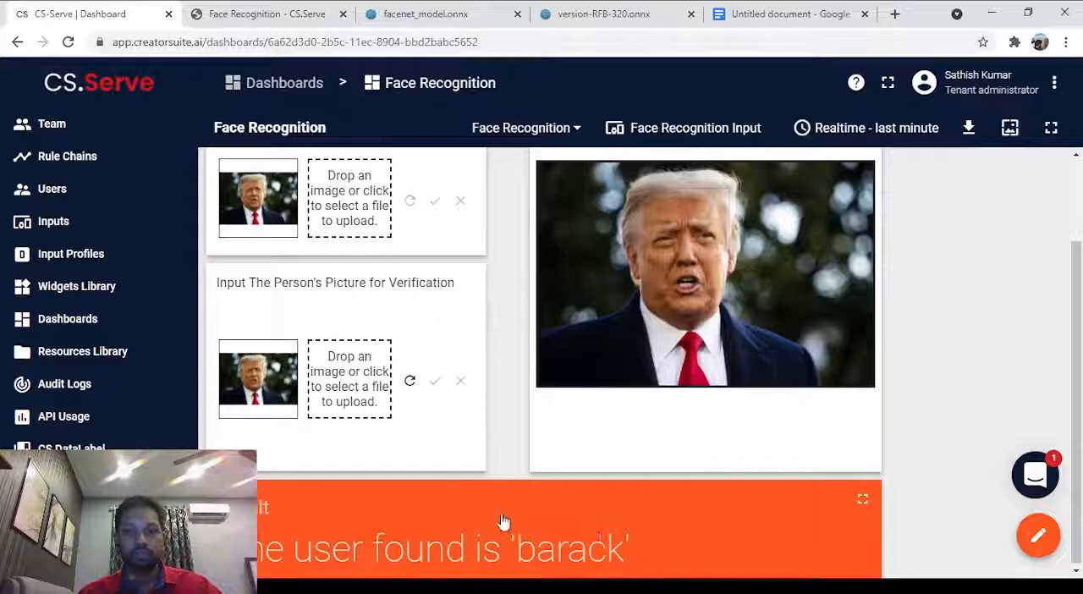
{"action": "scroll", "coordinate": [544, 490], "scroll_direction": "up", "scroll_amount": 2}
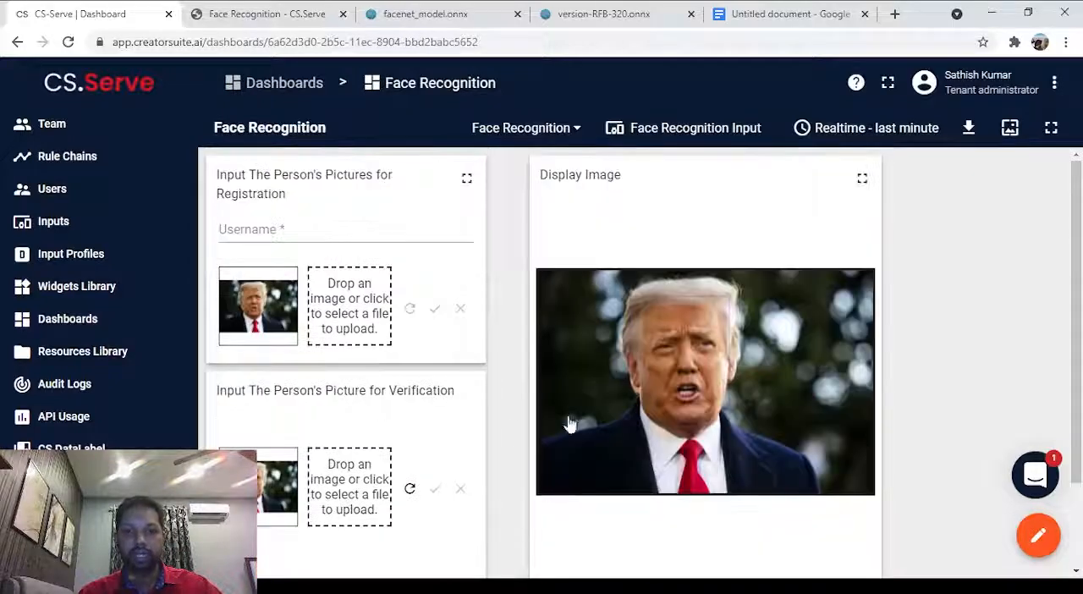
{"action": "scroll", "coordinate": [513, 525], "scroll_direction": "down", "scroll_amount": 1}
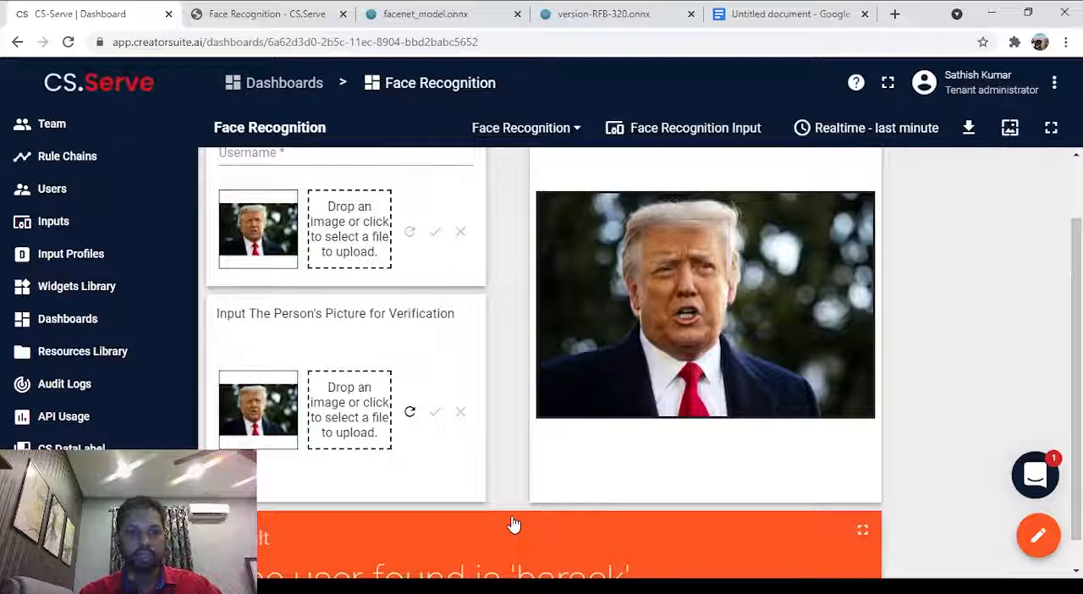
{"action": "scroll", "coordinate": [532, 487], "scroll_direction": "down", "scroll_amount": 1}
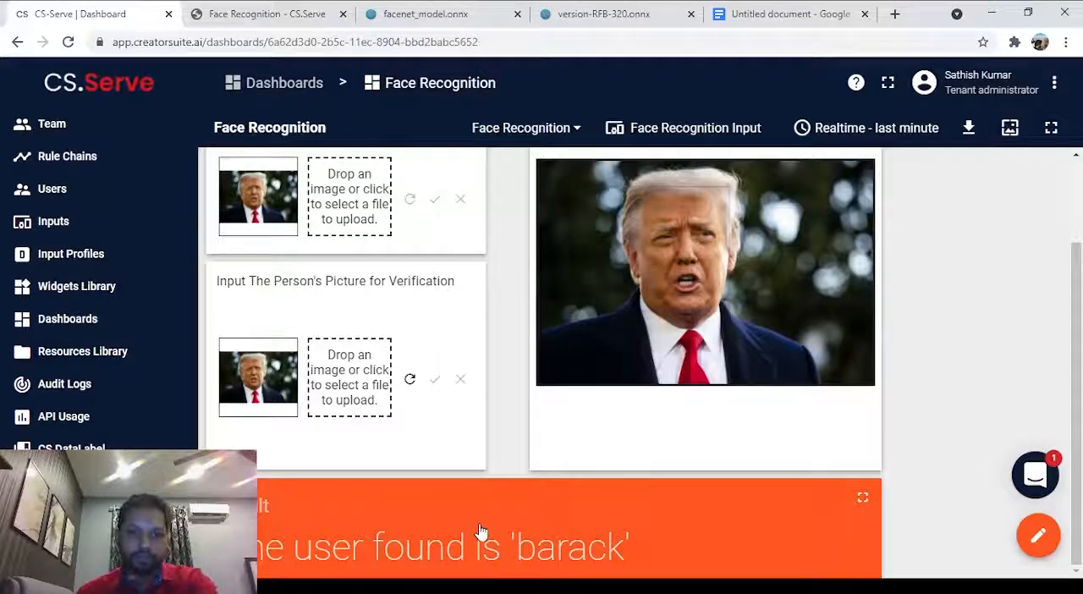
{"action": "scroll", "coordinate": [480, 531], "scroll_direction": "up", "scroll_amount": 1}
{"action": "scroll", "coordinate": [497, 464], "scroll_direction": "up", "scroll_amount": 2}
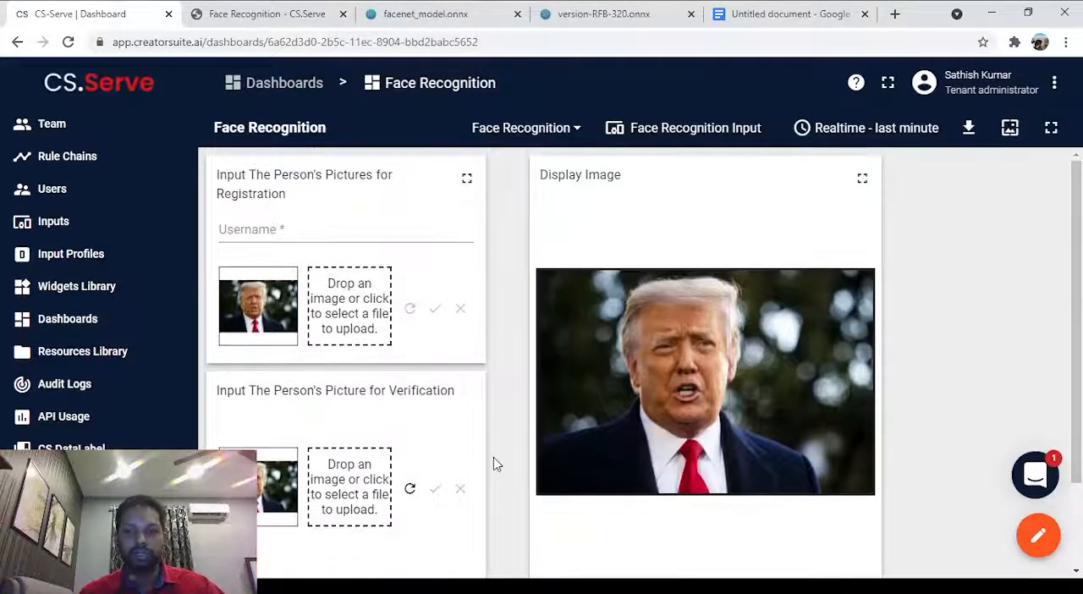
{"action": "scroll", "coordinate": [495, 453], "scroll_direction": "down", "scroll_amount": 3}
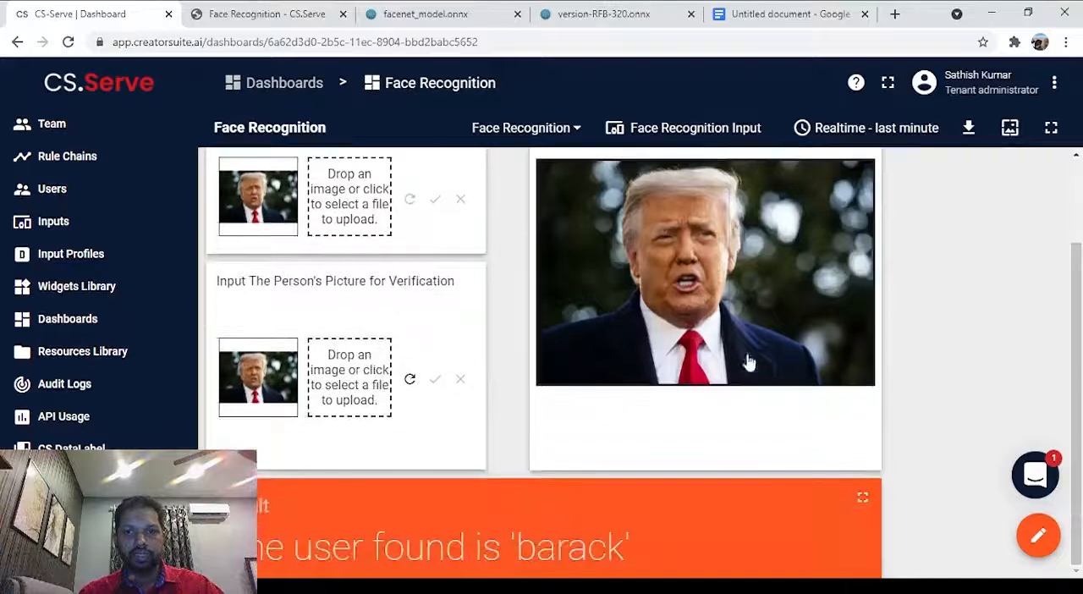
{"action": "scroll", "coordinate": [511, 537], "scroll_direction": "up", "scroll_amount": 3}
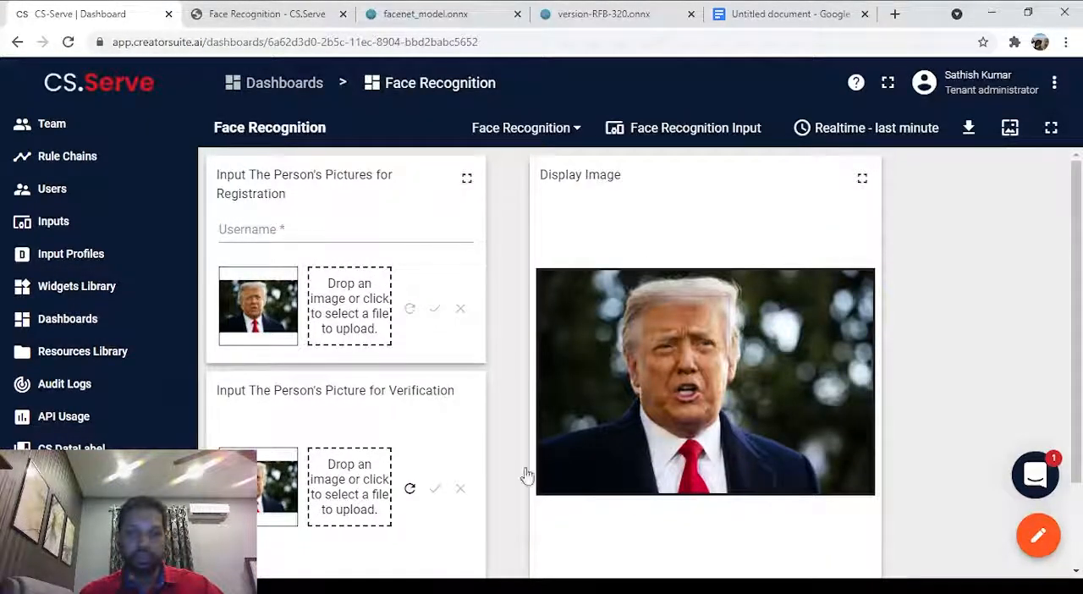
{"action": "scroll", "coordinate": [375, 328], "scroll_direction": "down", "scroll_amount": 1}
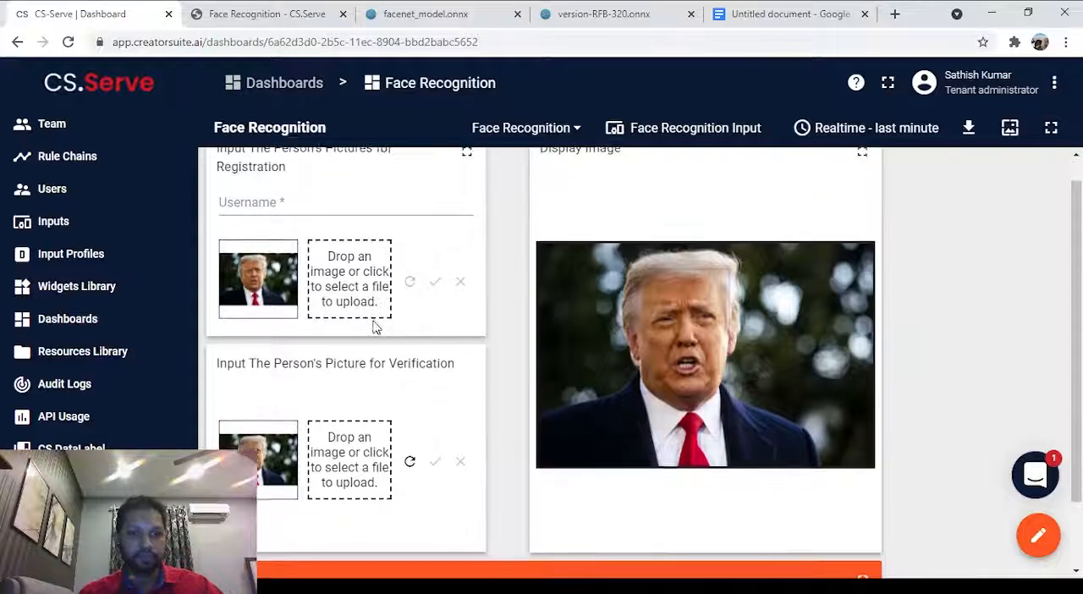
Enter the username Donald in the registration widget and register the red-tie picture under it.
{"action": "scroll", "coordinate": [375, 329], "scroll_direction": "up", "scroll_amount": 1}
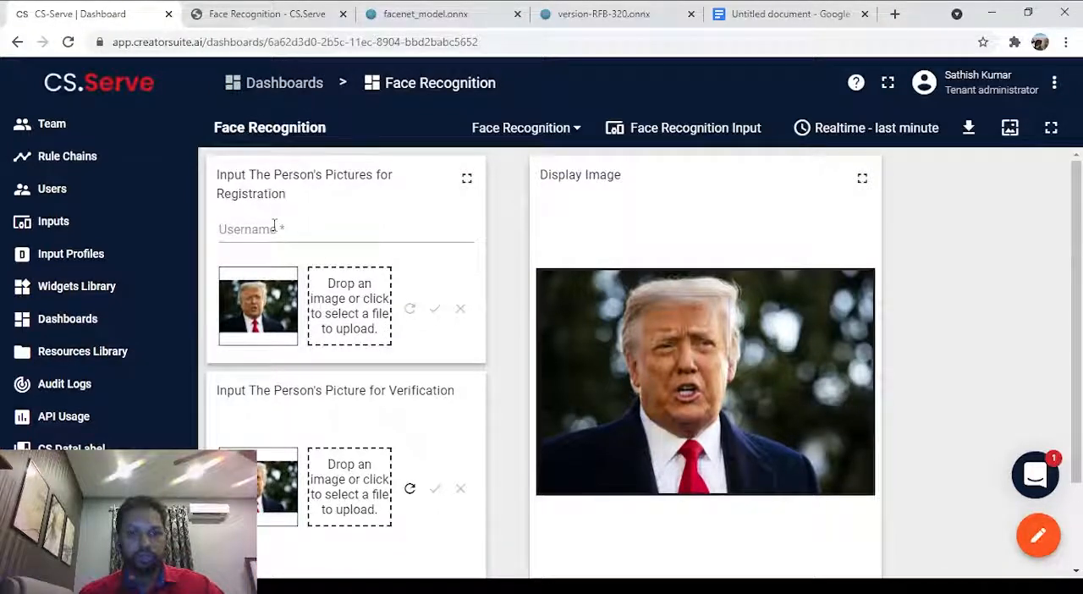
{"action": "left_click", "coordinate": [274, 229]}
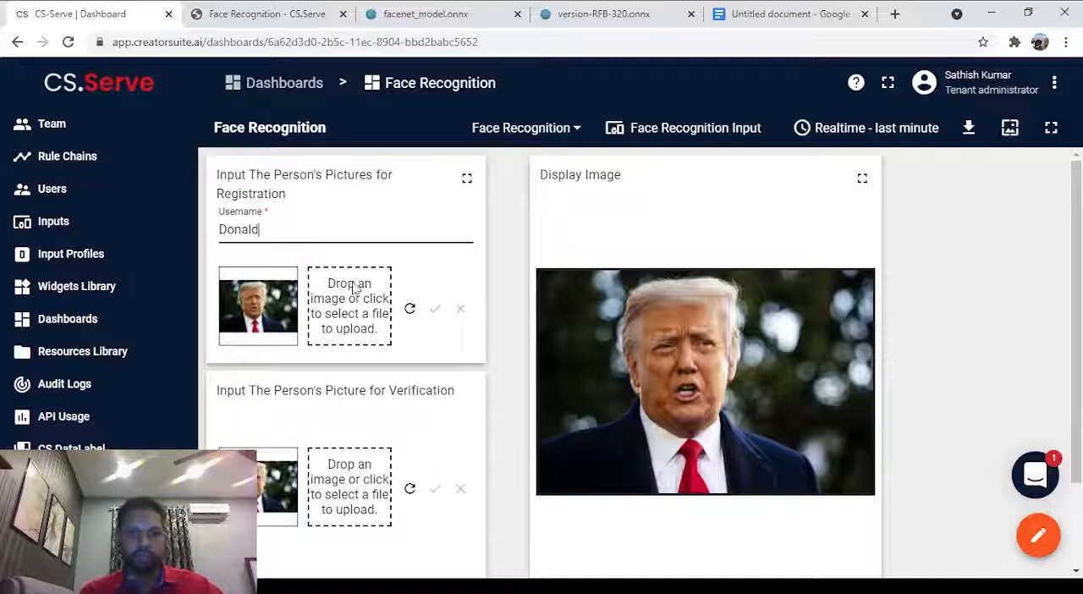
{"action": "left_click", "coordinate": [412, 311]}
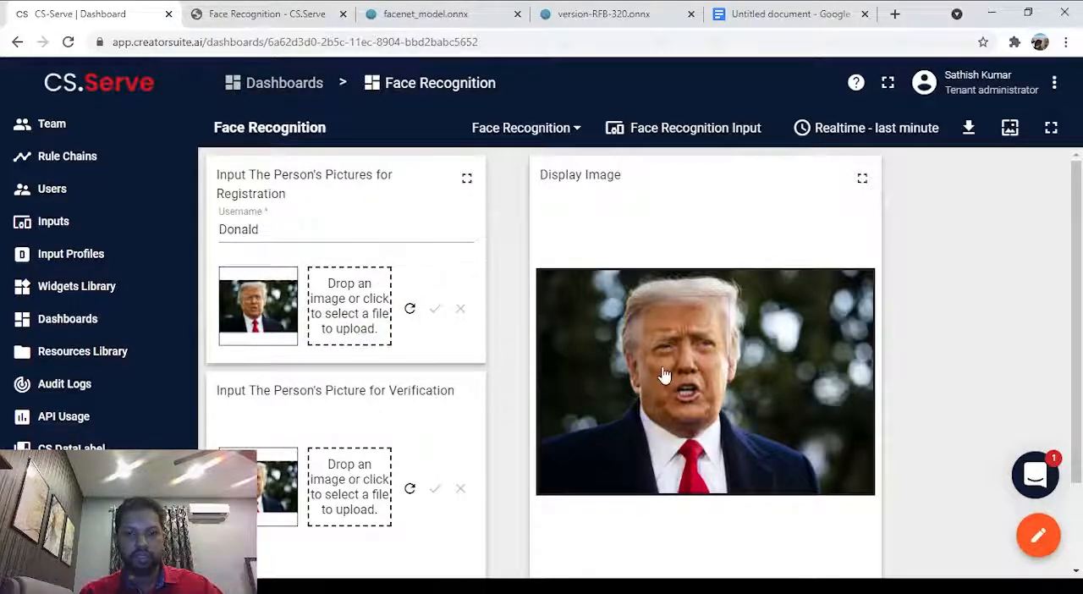
Resubmit the red-tie picture for verification and check the name on the result card.
{"action": "scroll", "coordinate": [665, 375], "scroll_direction": "down", "scroll_amount": 1}
{"action": "scroll", "coordinate": [504, 467], "scroll_direction": "up", "scroll_amount": 1}
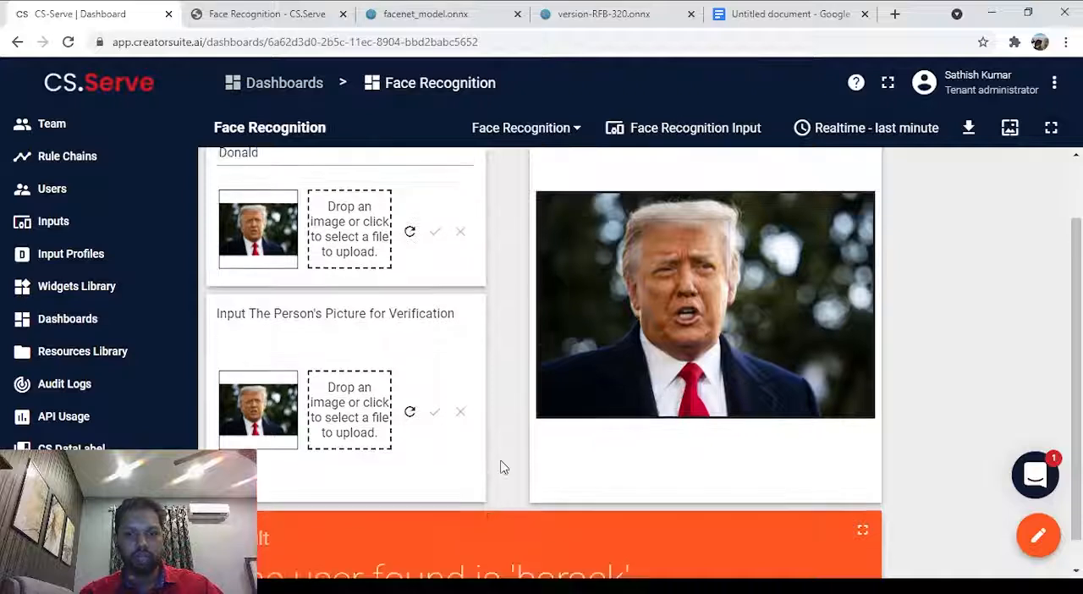
{"action": "scroll", "coordinate": [504, 467], "scroll_direction": "down", "scroll_amount": 1}
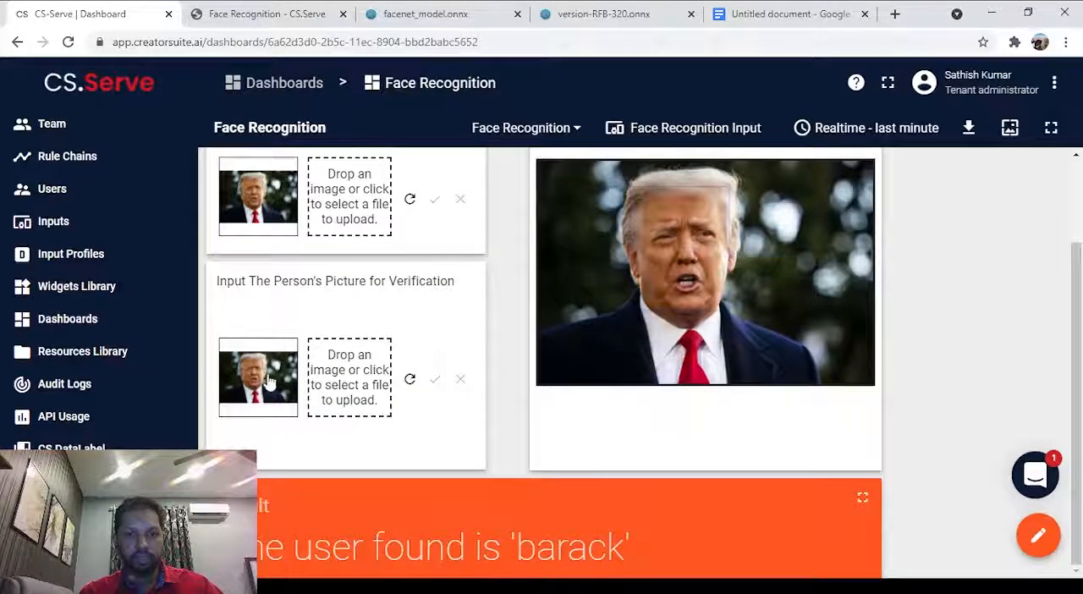
{"action": "left_click", "coordinate": [407, 381]}
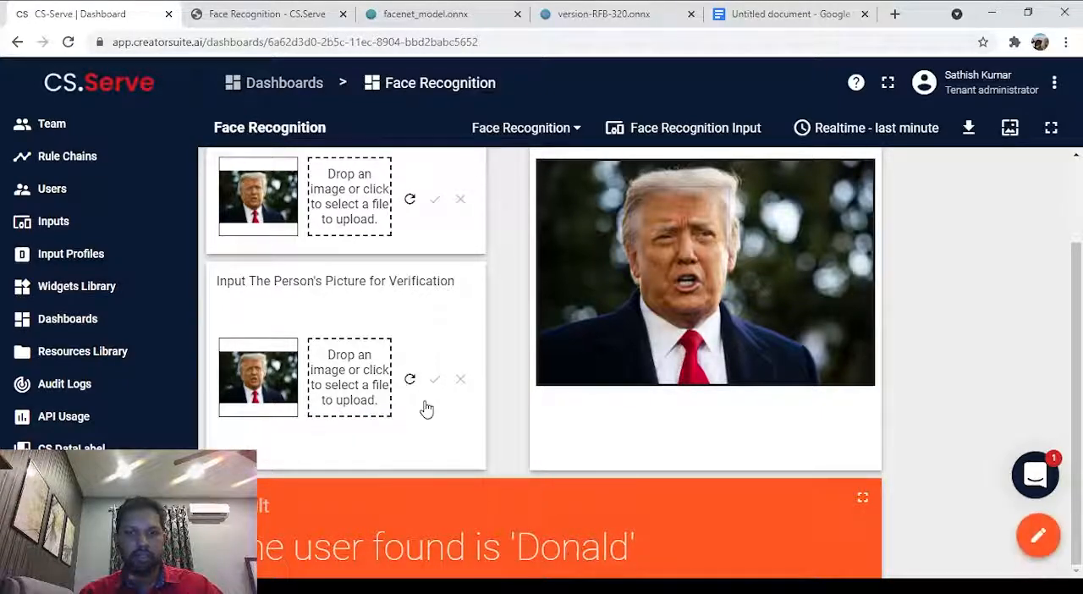
{"action": "scroll", "coordinate": [524, 265], "scroll_direction": "up", "scroll_amount": 1}
{"action": "scroll", "coordinate": [645, 292], "scroll_direction": "down", "scroll_amount": 1}
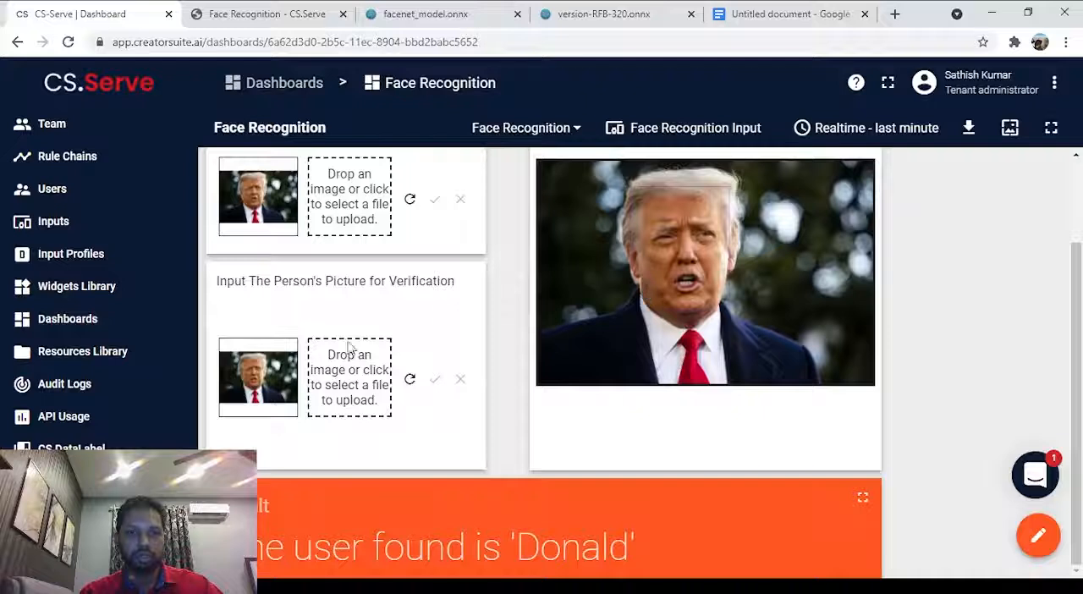
Load the picture of the seated man in front of the yellow chair for verification, submit it and check the result card.
{"action": "left_click", "coordinate": [338, 375]}
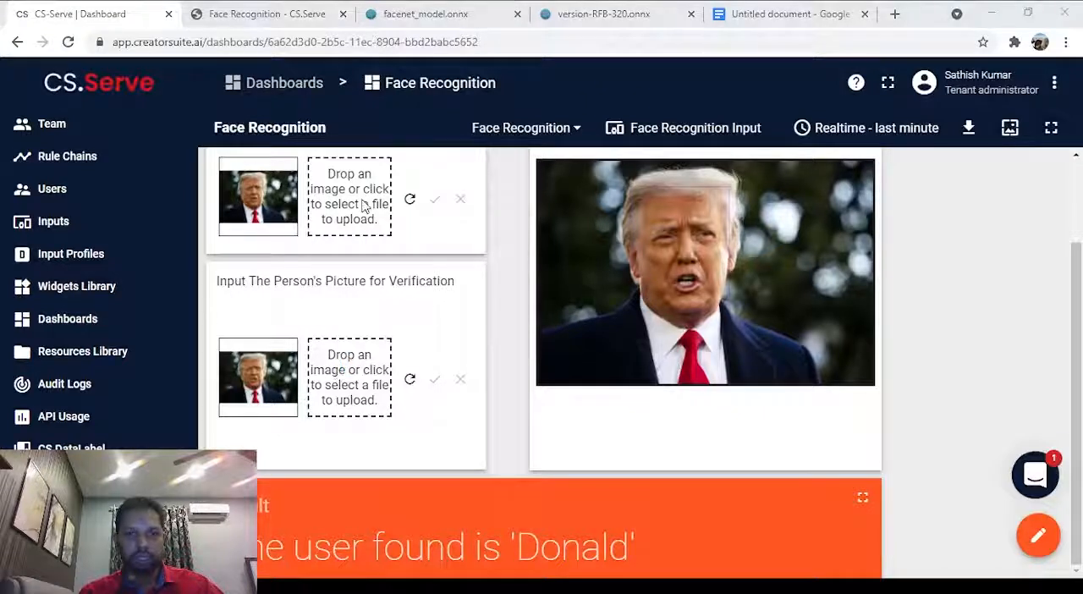
{"action": "double_click", "coordinate": [373, 260]}
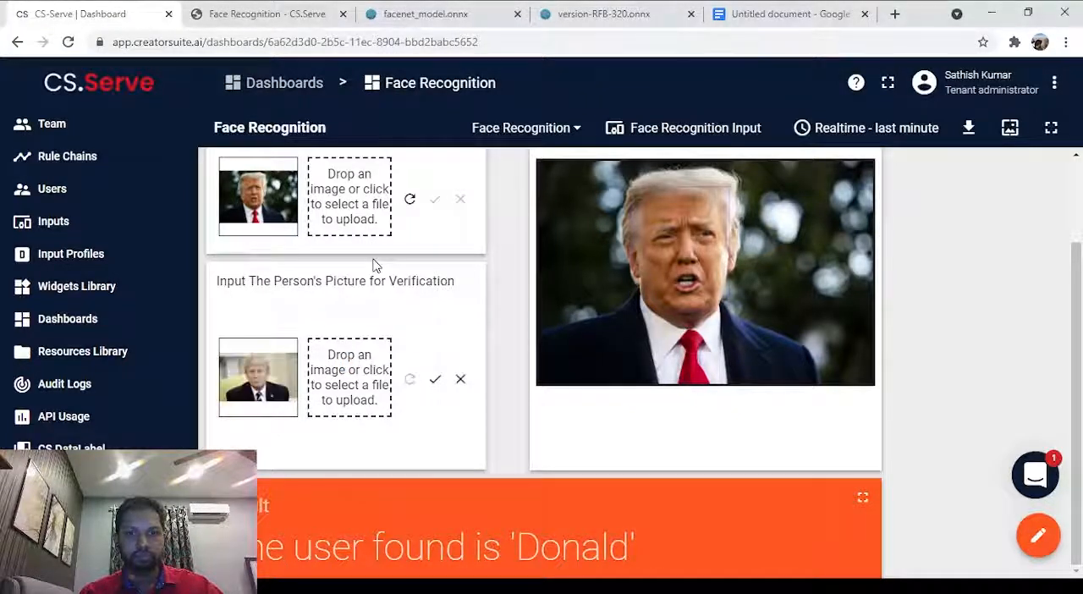
{"action": "left_click", "coordinate": [433, 385]}
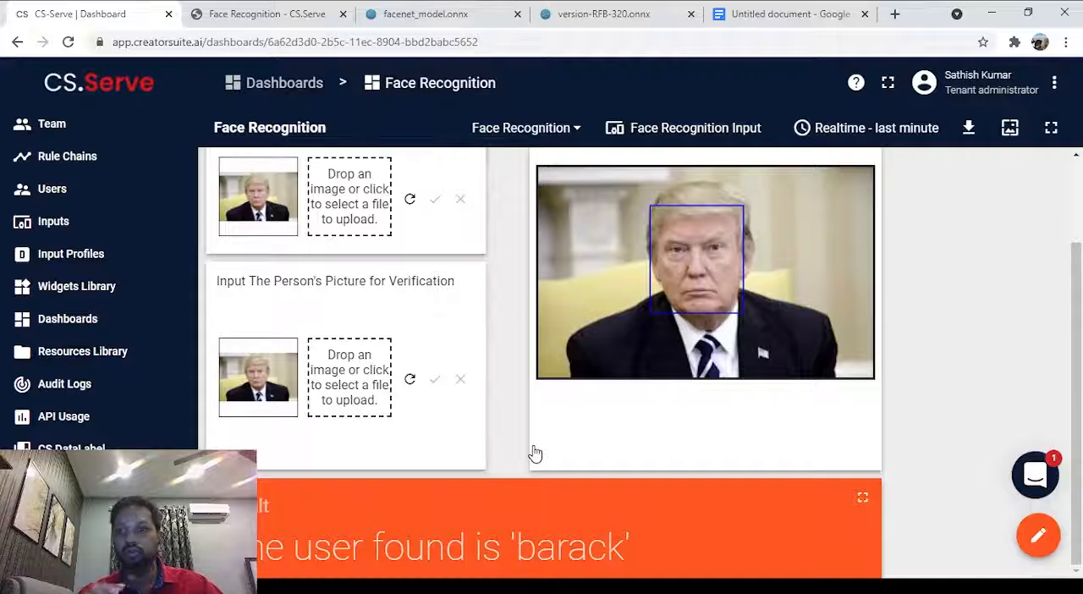
{"action": "scroll", "coordinate": [320, 559], "scroll_direction": "up", "scroll_amount": 1}
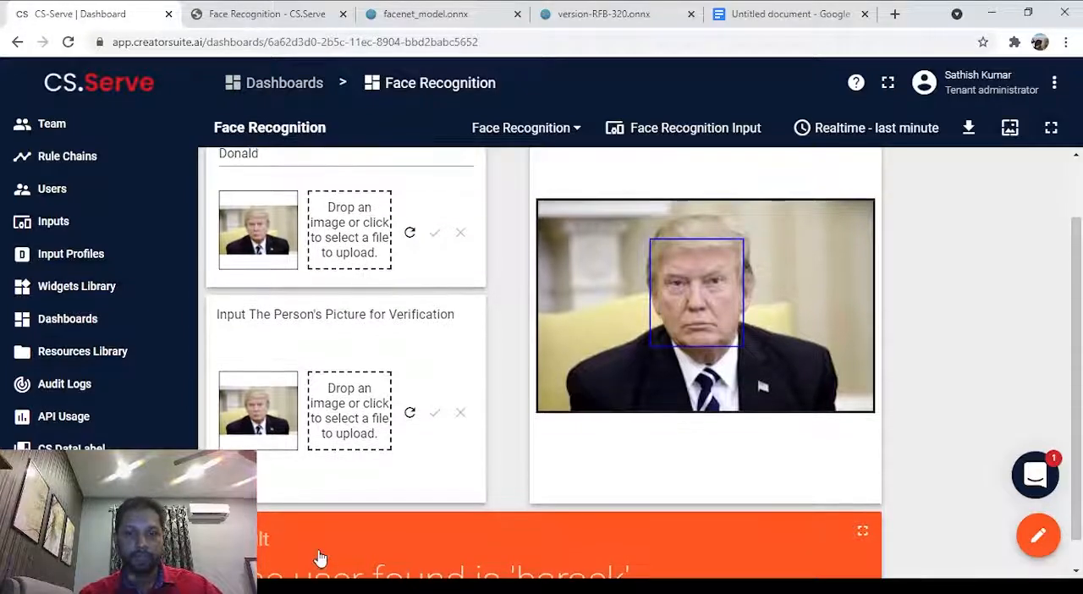
{"action": "scroll", "coordinate": [320, 559], "scroll_direction": "down", "scroll_amount": 1}
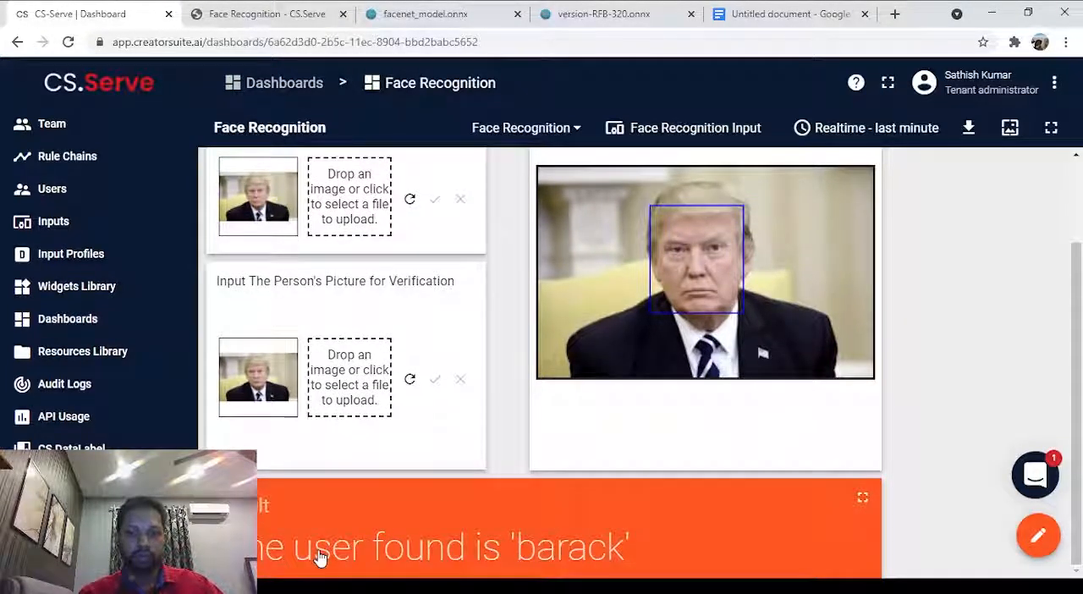
Register the seated picture under the username Donald and resubmit it for verification.
{"action": "scroll", "coordinate": [332, 541], "scroll_direction": "up", "scroll_amount": 3}
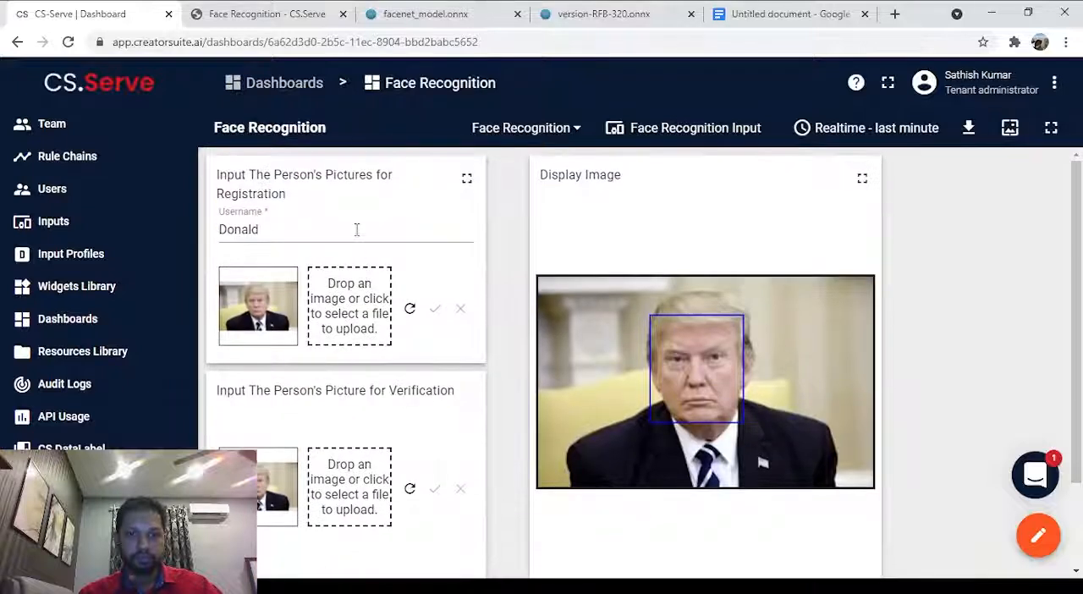
{"action": "left_click", "coordinate": [342, 234]}
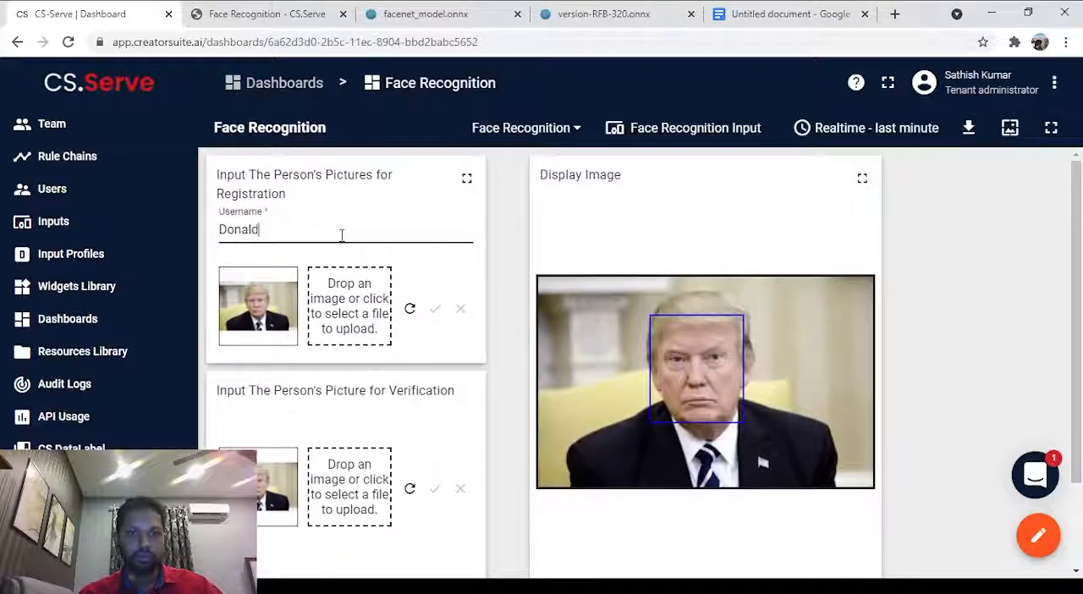
{"action": "left_click", "coordinate": [410, 313]}
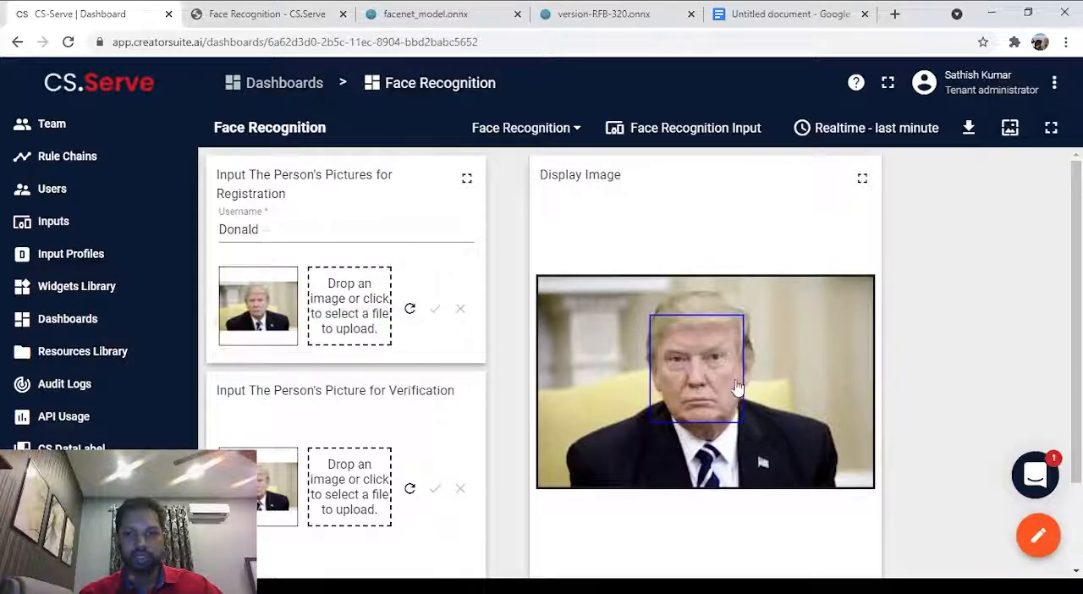
{"action": "scroll", "coordinate": [302, 220], "scroll_direction": "down", "scroll_amount": 1}
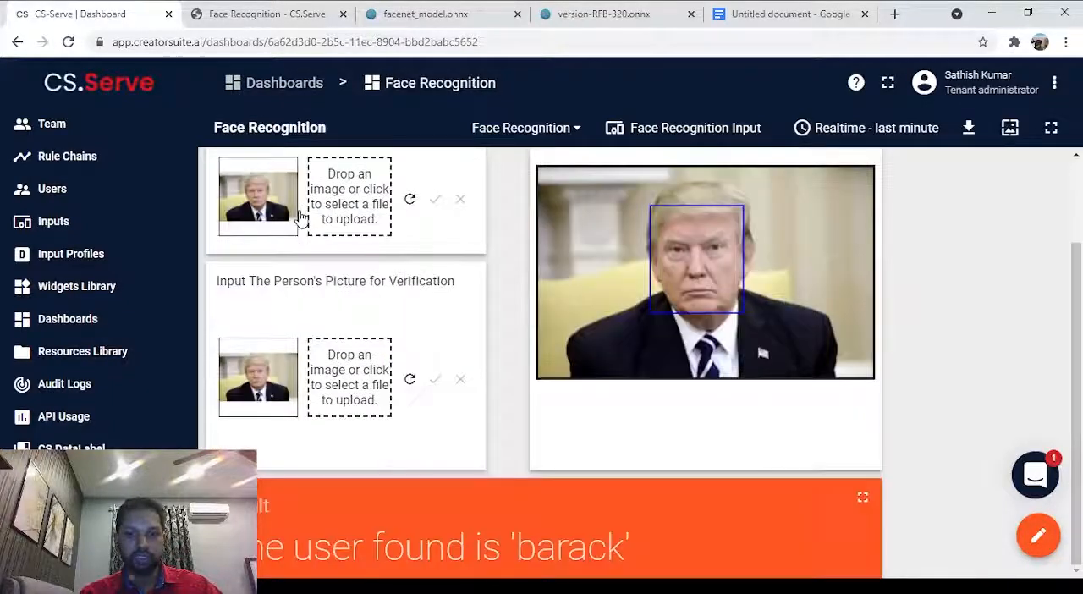
{"action": "left_click", "coordinate": [408, 381]}
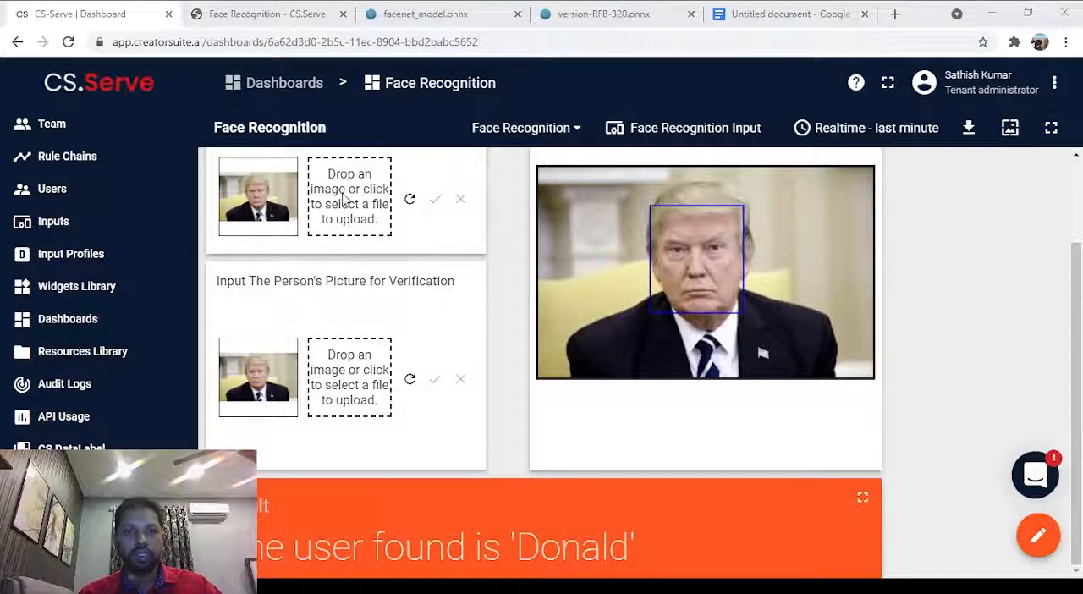
Submit the close-up portrait with the dark background for verification and register it under the username Donald.
{"action": "double_click", "coordinate": [272, 245]}
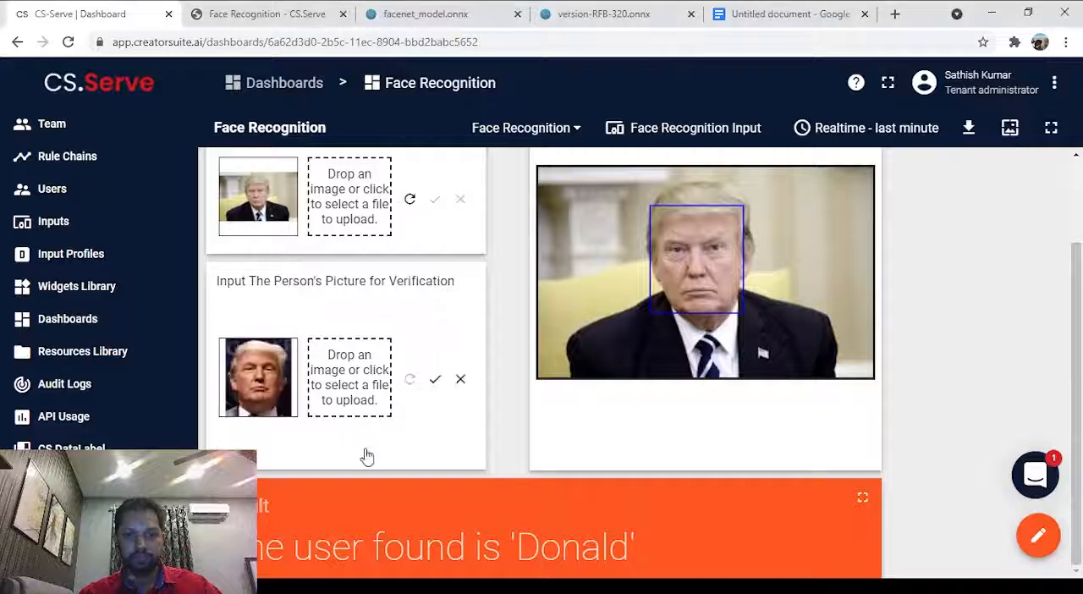
{"action": "left_click", "coordinate": [432, 381]}
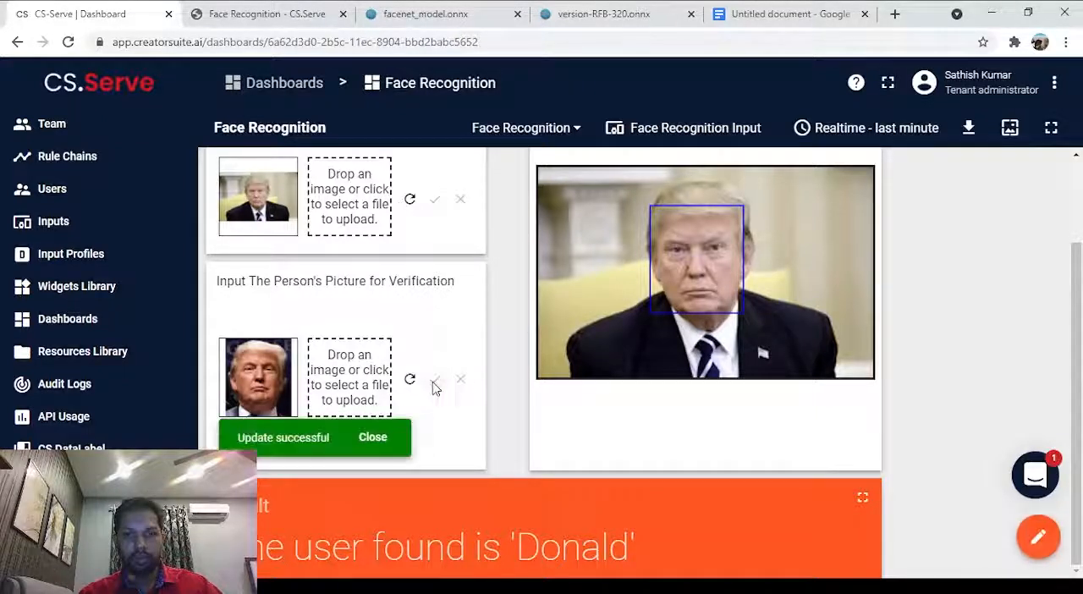
{"action": "scroll", "coordinate": [549, 563], "scroll_direction": "up", "scroll_amount": 2}
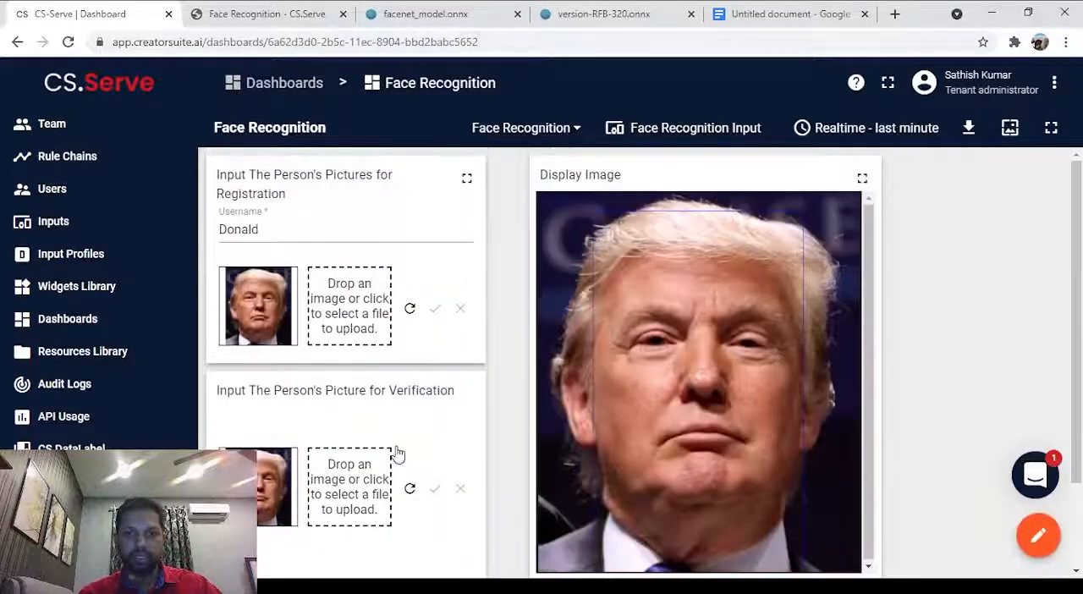
{"action": "double_click", "coordinate": [292, 231]}
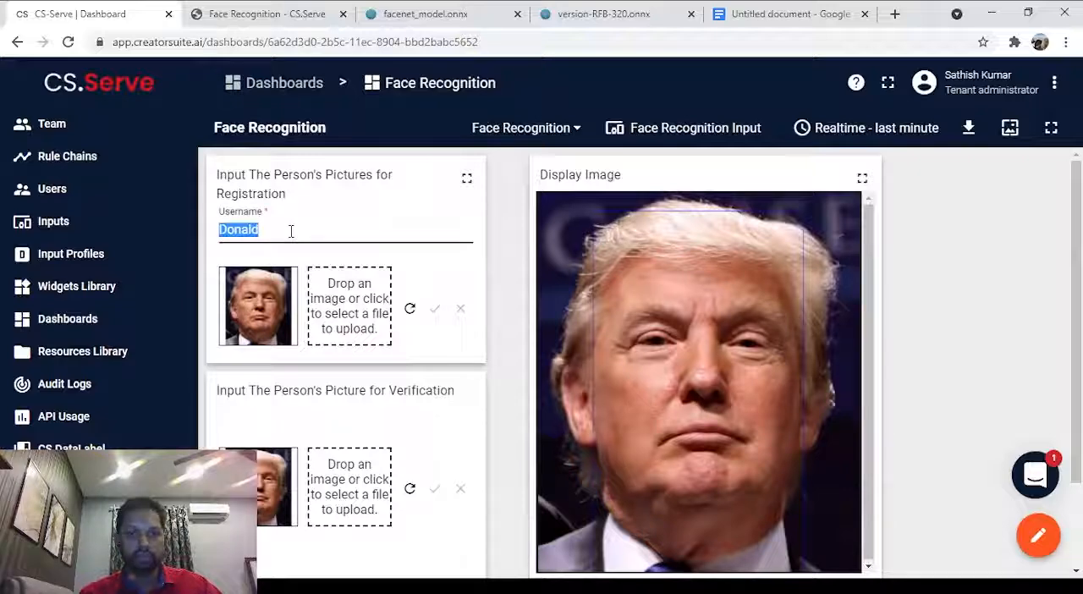
{"action": "left_click", "coordinate": [410, 311]}
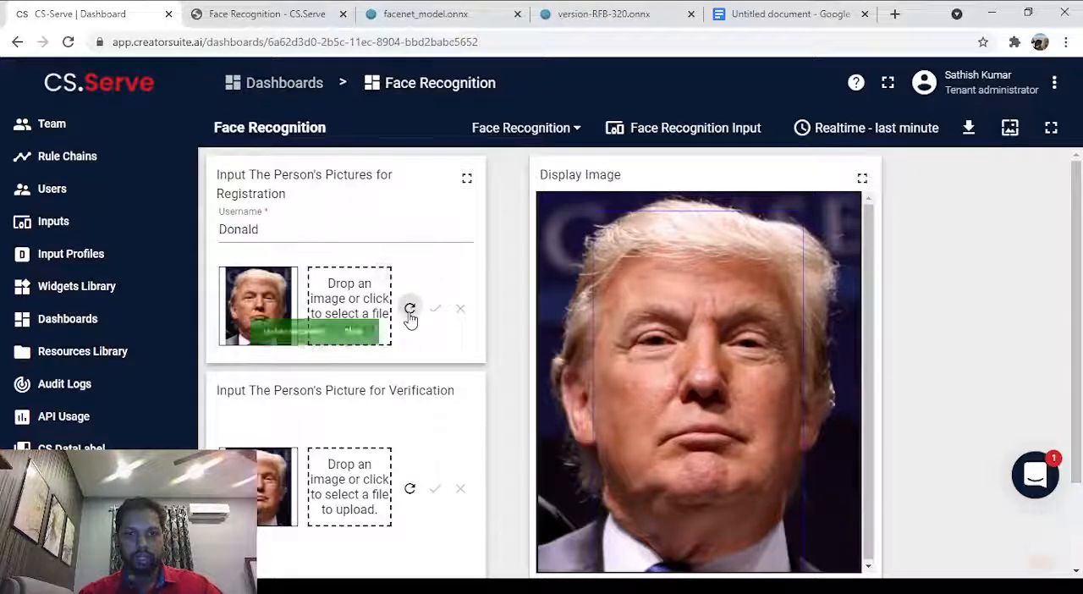
Resubmit the dark-background close-up portrait for verification.
{"action": "scroll", "coordinate": [392, 310], "scroll_direction": "down", "scroll_amount": 2}
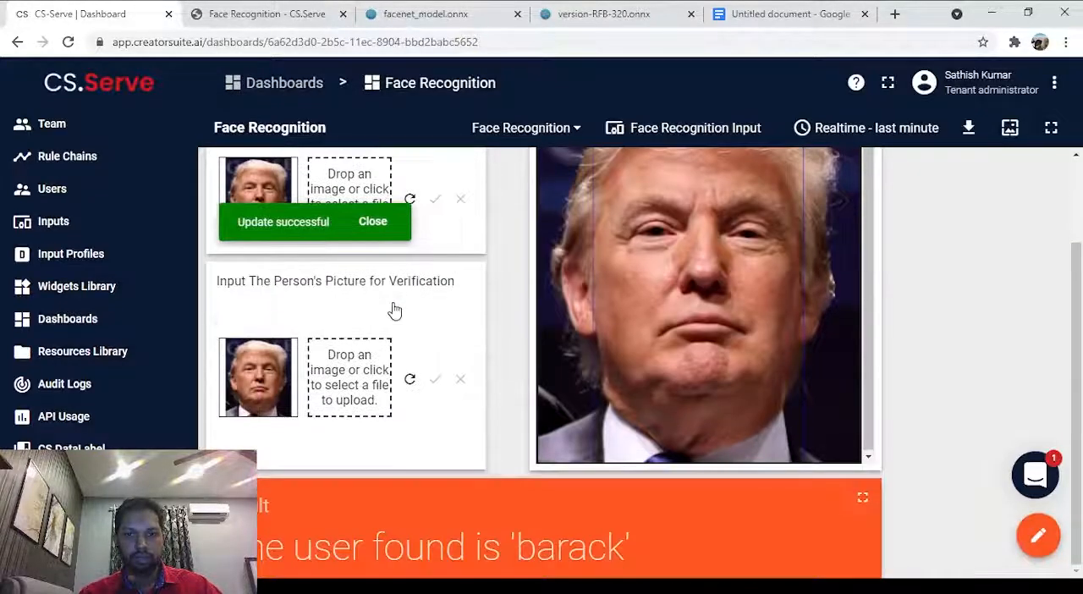
{"action": "left_click", "coordinate": [411, 380]}
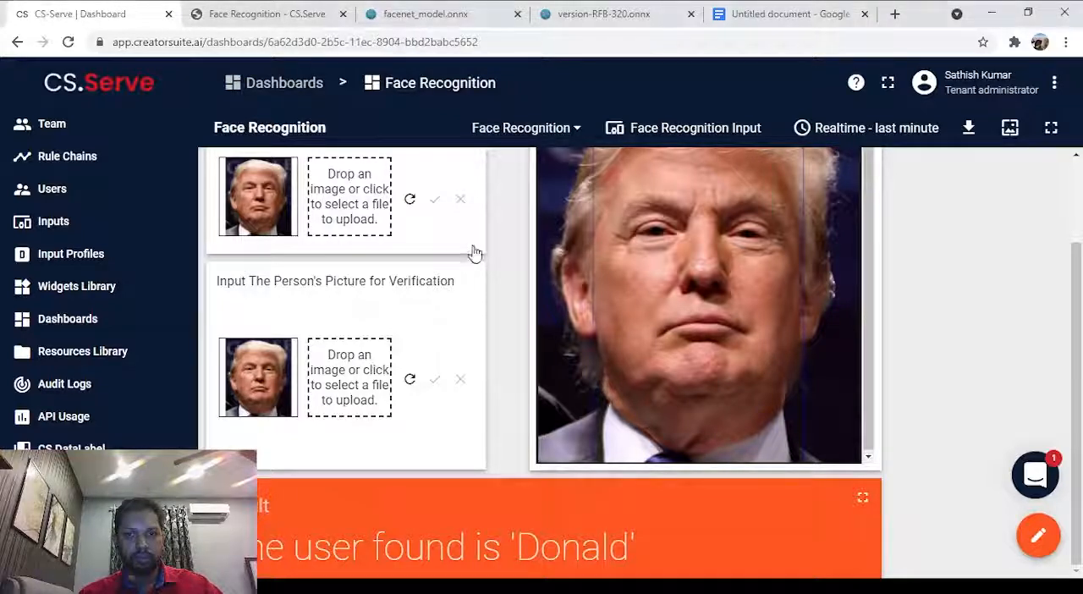
Load the red-tie picture with the plain blue-grey background for verification, submit it and check the displayed image and result card.
{"action": "left_click", "coordinate": [436, 380]}
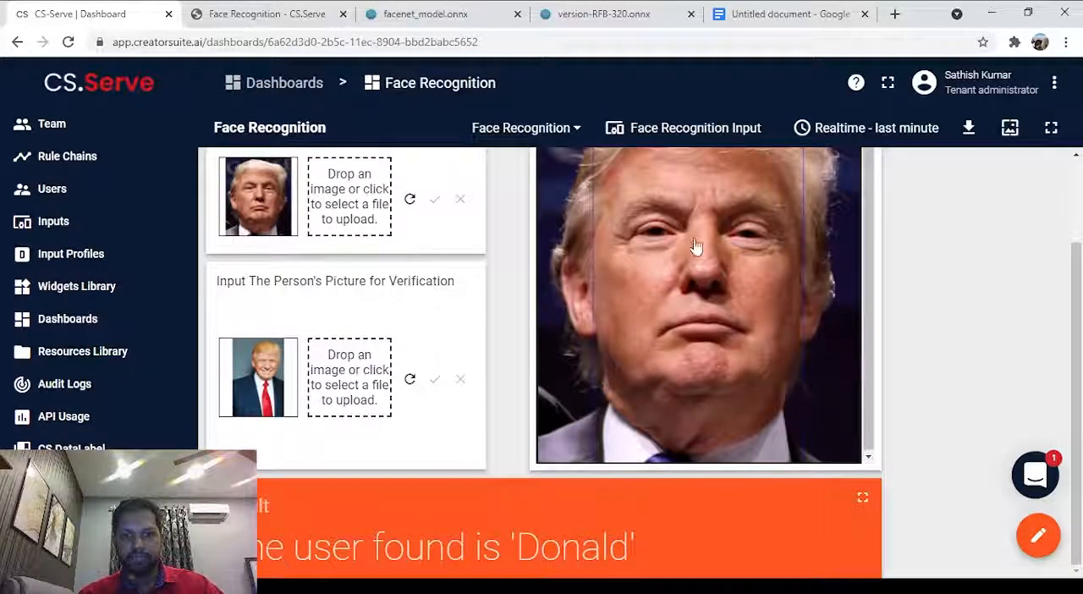
{"action": "scroll", "coordinate": [570, 337], "scroll_direction": "up", "scroll_amount": 1}
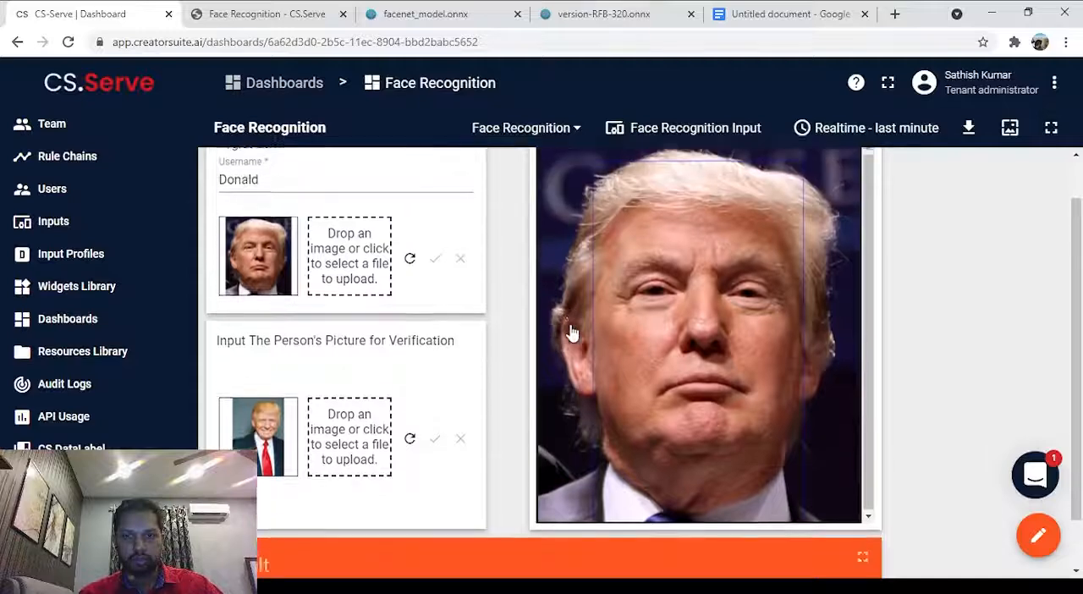
{"action": "scroll", "coordinate": [571, 333], "scroll_direction": "down", "scroll_amount": 1}
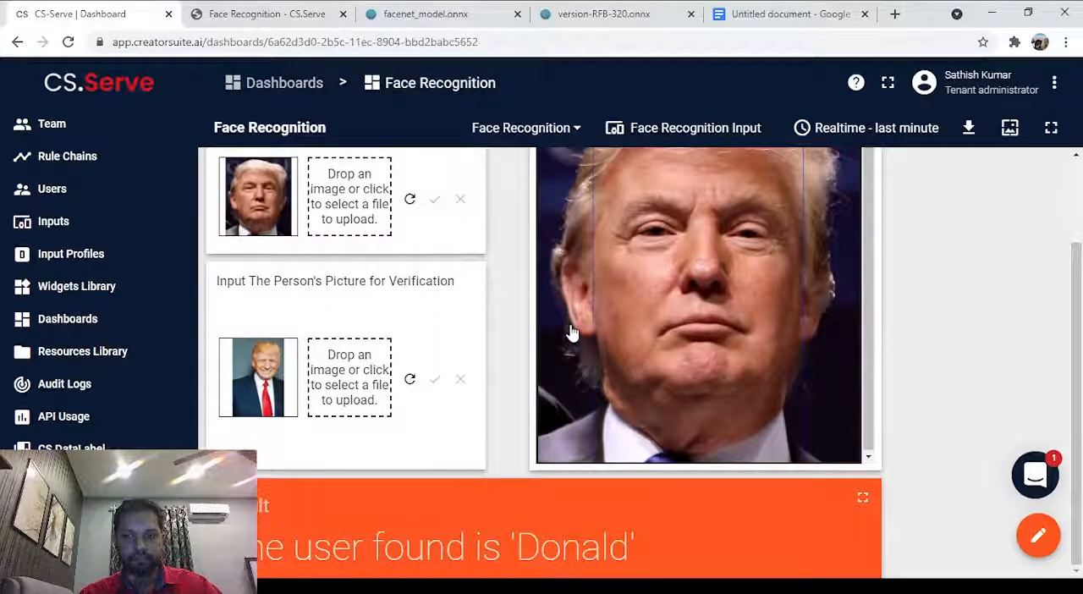
{"action": "scroll", "coordinate": [572, 334], "scroll_direction": "up", "scroll_amount": 1}
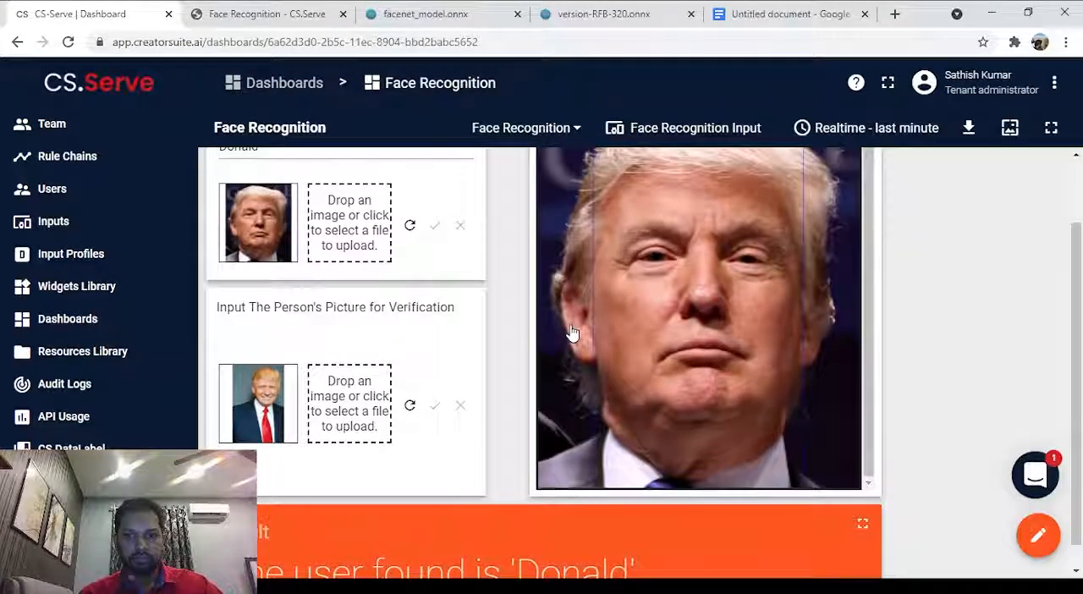
{"action": "scroll", "coordinate": [561, 356], "scroll_direction": "down", "scroll_amount": 1}
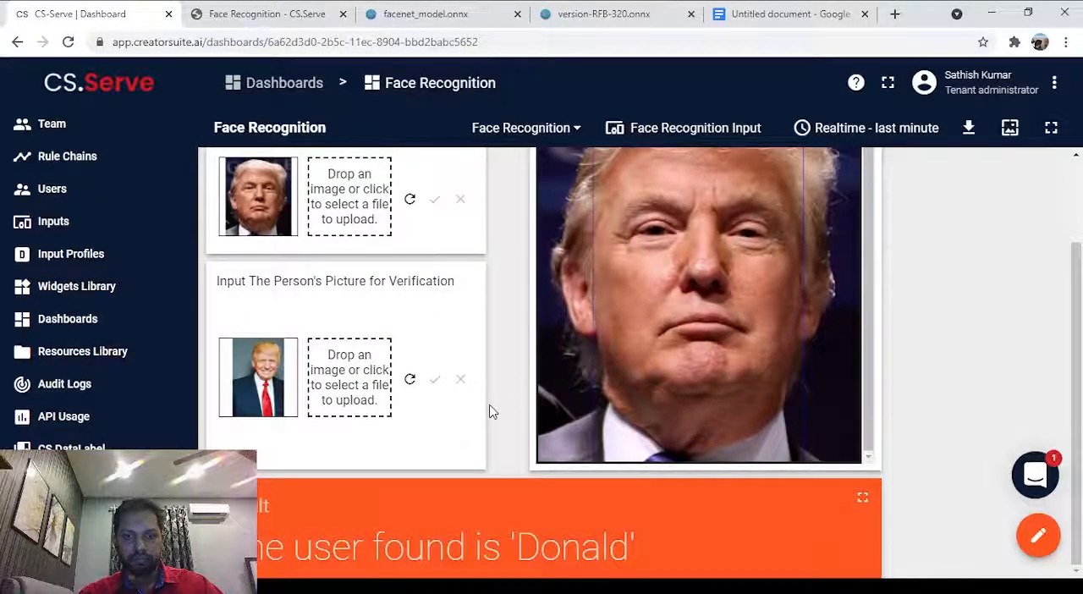
{"action": "scroll", "coordinate": [489, 411], "scroll_direction": "up", "scroll_amount": 1}
{"action": "scroll", "coordinate": [490, 412], "scroll_direction": "down", "scroll_amount": 1}
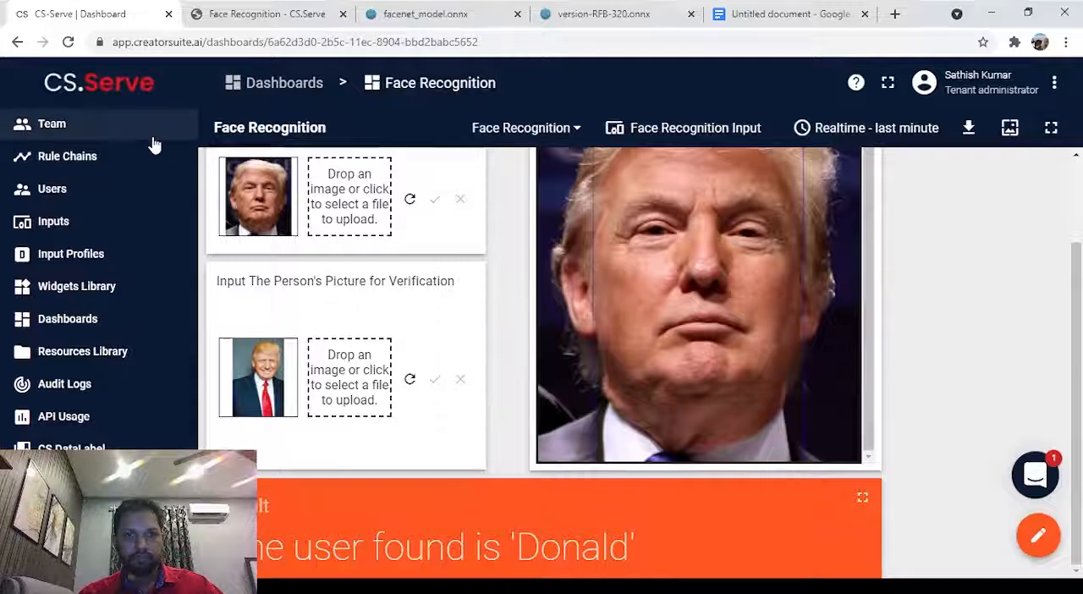
Reload the dashboard, resubmit the red-tie picture for verification and check the displayed image against the result card.
{"action": "left_click", "coordinate": [69, 46]}
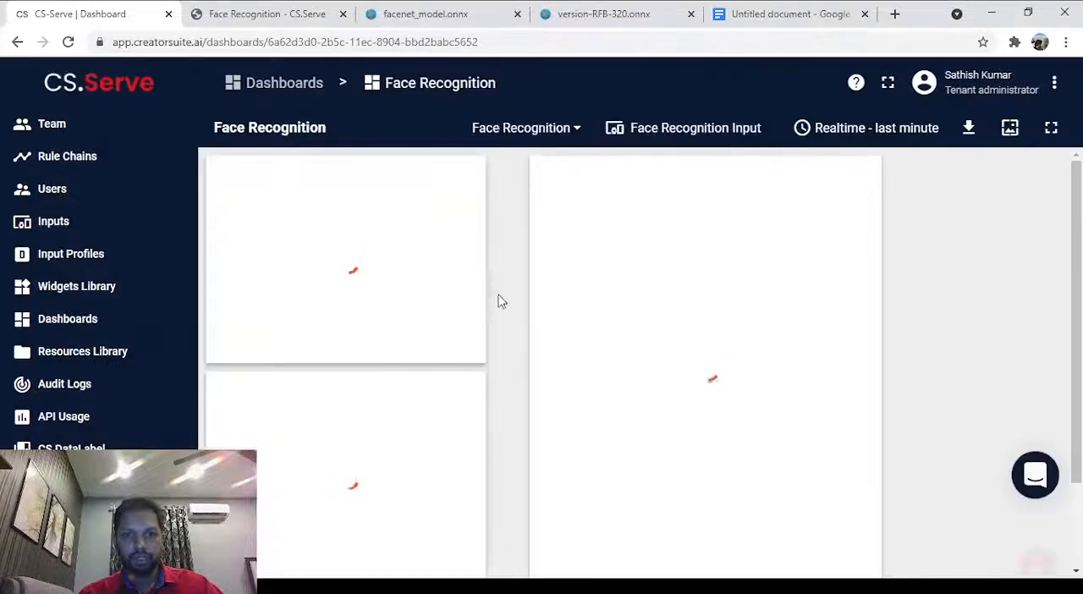
{"action": "scroll", "coordinate": [462, 291], "scroll_direction": "down", "scroll_amount": 1}
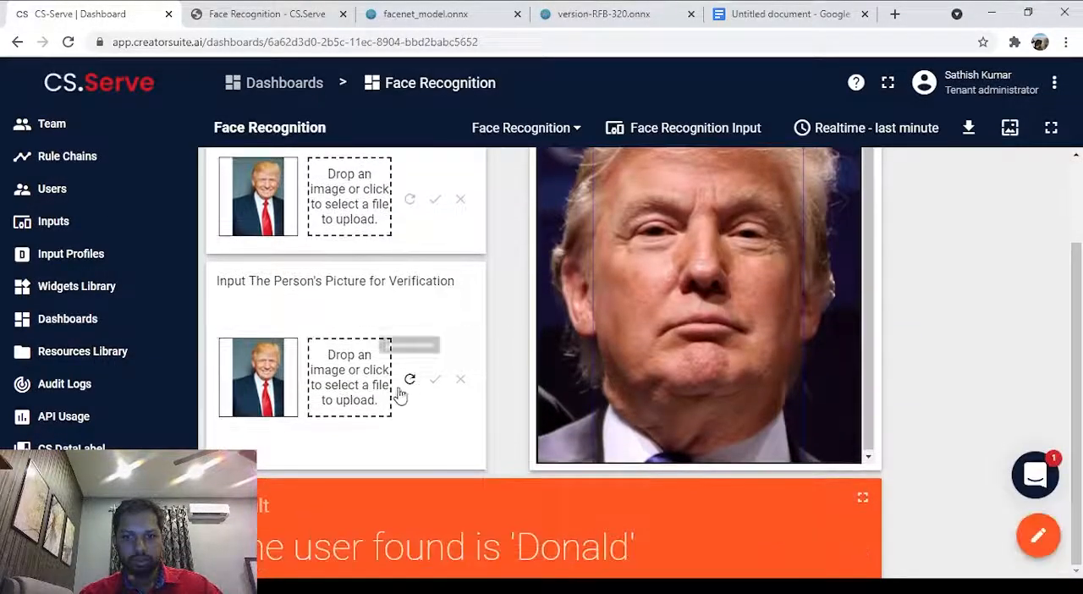
{"action": "left_click", "coordinate": [409, 379]}
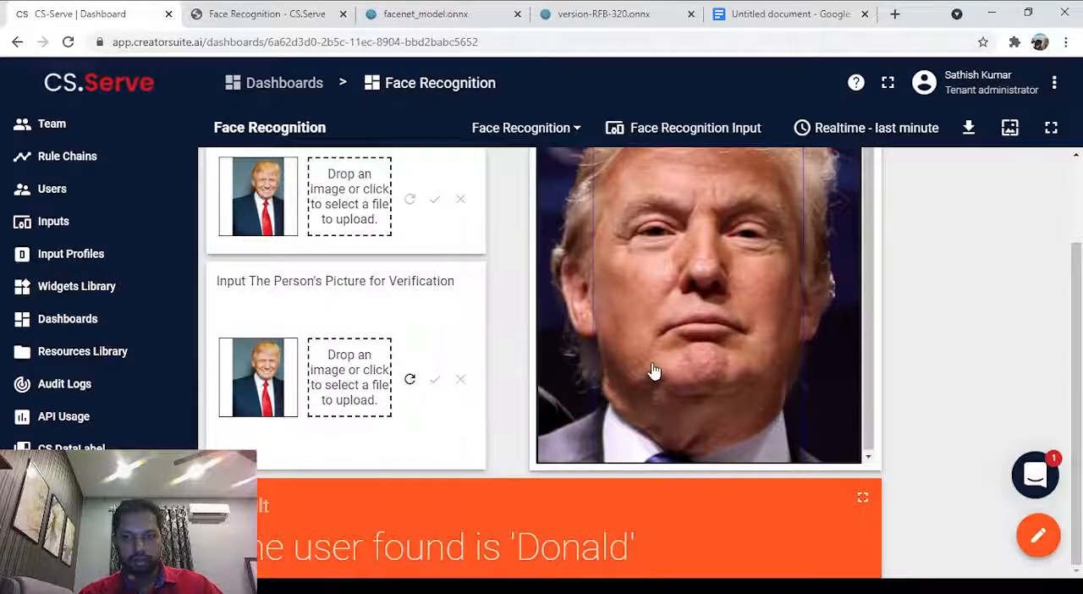
{"action": "scroll", "coordinate": [655, 371], "scroll_direction": "up", "scroll_amount": 2}
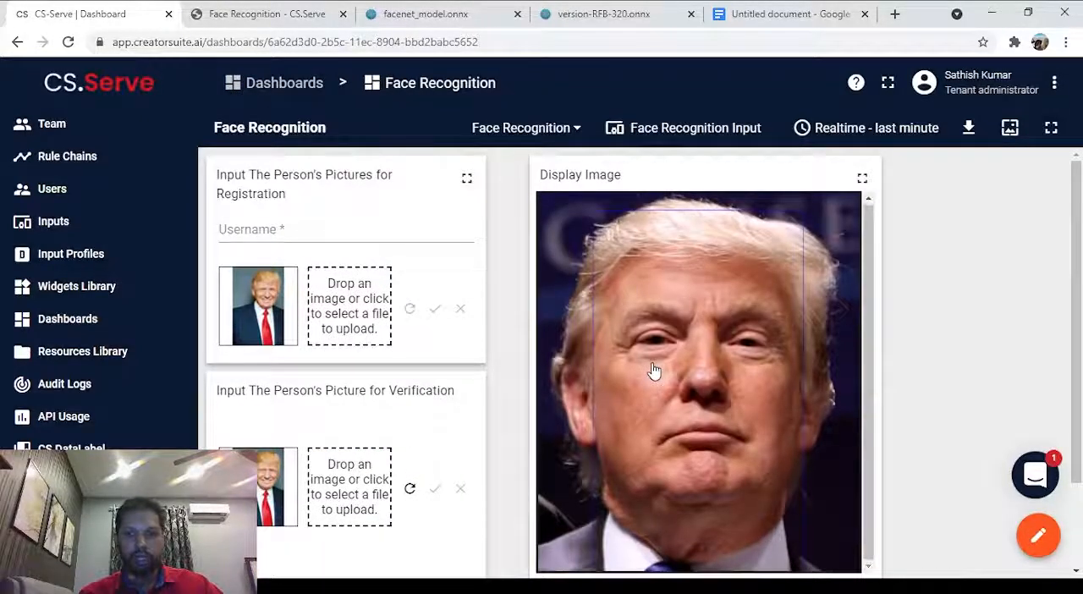
{"action": "scroll", "coordinate": [595, 362], "scroll_direction": "down", "scroll_amount": 1}
{"action": "scroll", "coordinate": [595, 362], "scroll_direction": "down", "scroll_amount": 1}
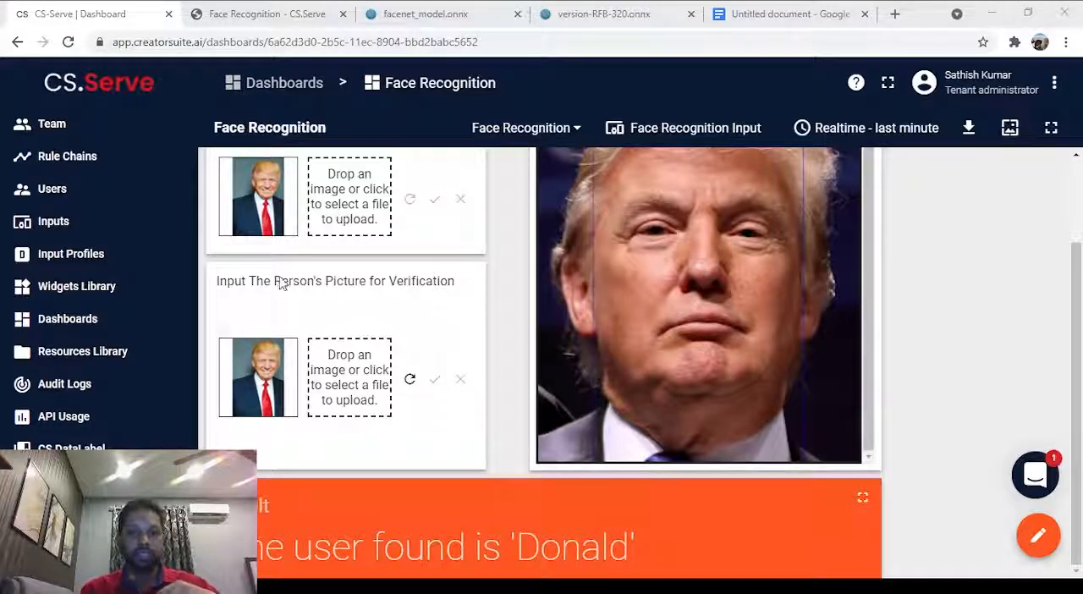
Load the outdoor picture of the man in a dark coat for verification, submit it and resubmit it.
{"action": "double_click", "coordinate": [192, 123]}
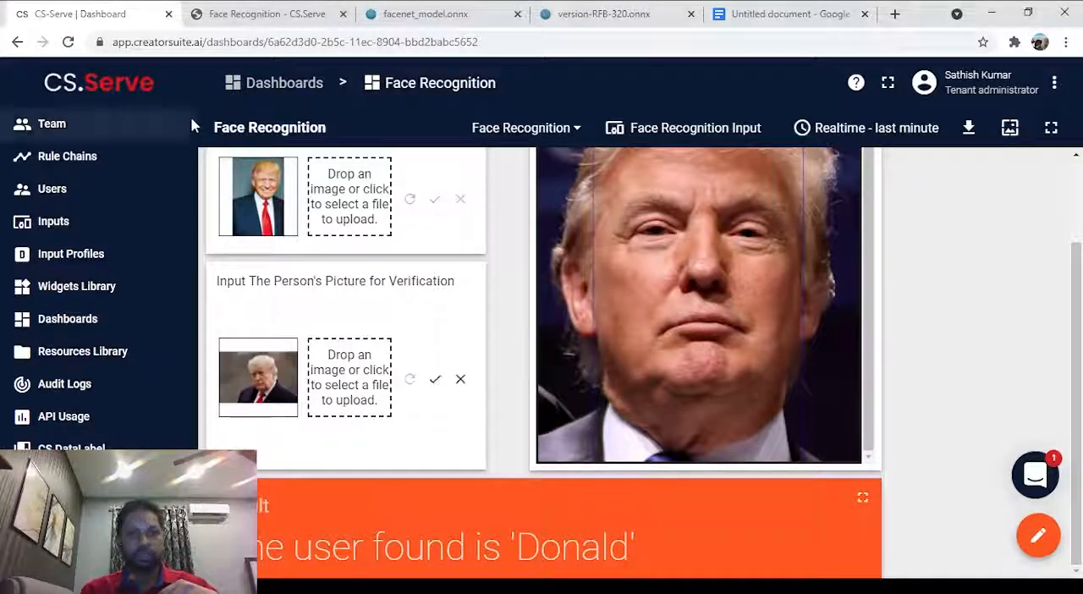
{"action": "left_click", "coordinate": [434, 380]}
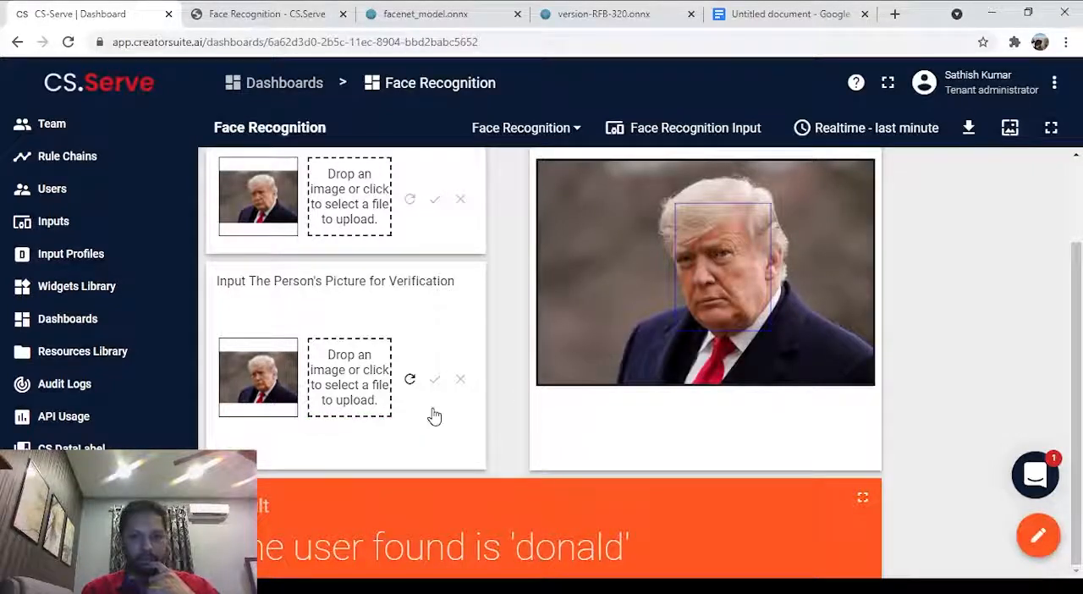
{"action": "left_click", "coordinate": [410, 380]}
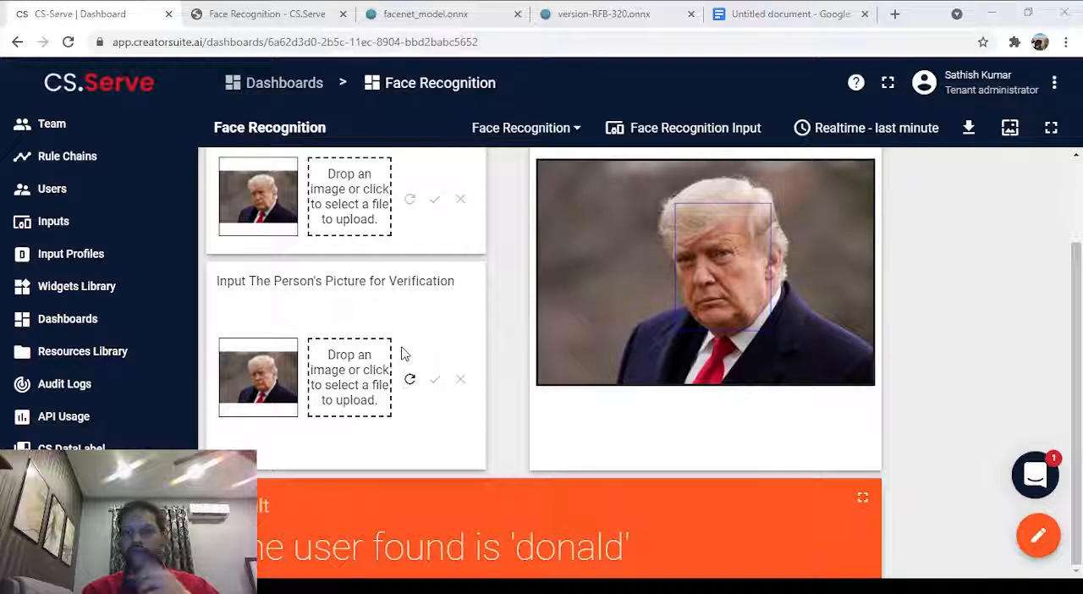
Load the picture of the man gesturing at a microphone for verification, submit it and check the result card.
{"action": "double_click", "coordinate": [477, 126]}
{"action": "left_click", "coordinate": [434, 380]}
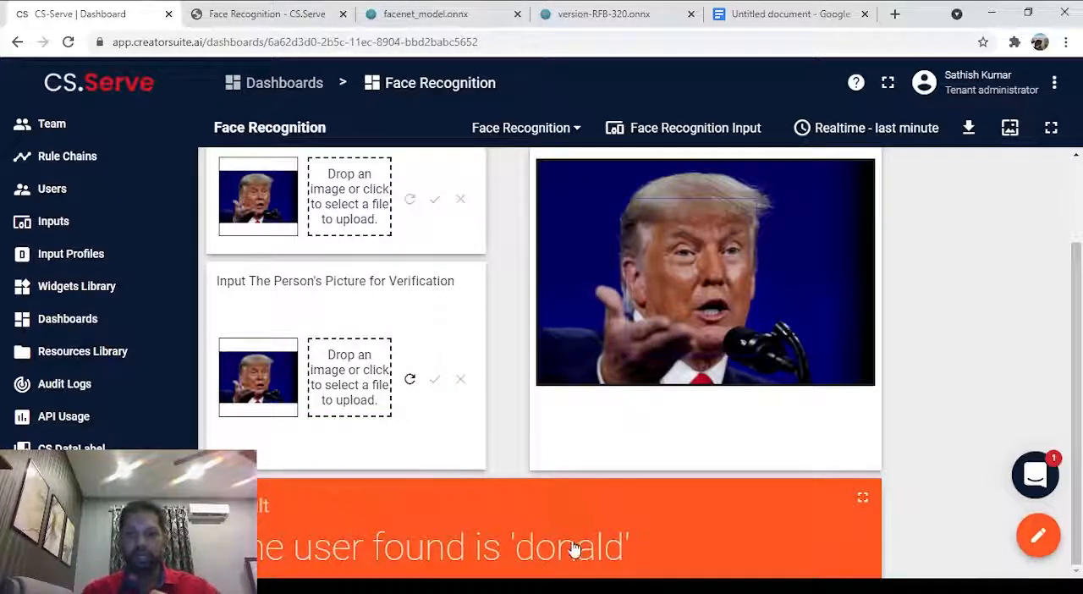
{"action": "scroll", "coordinate": [507, 542], "scroll_direction": "up", "scroll_amount": 2}
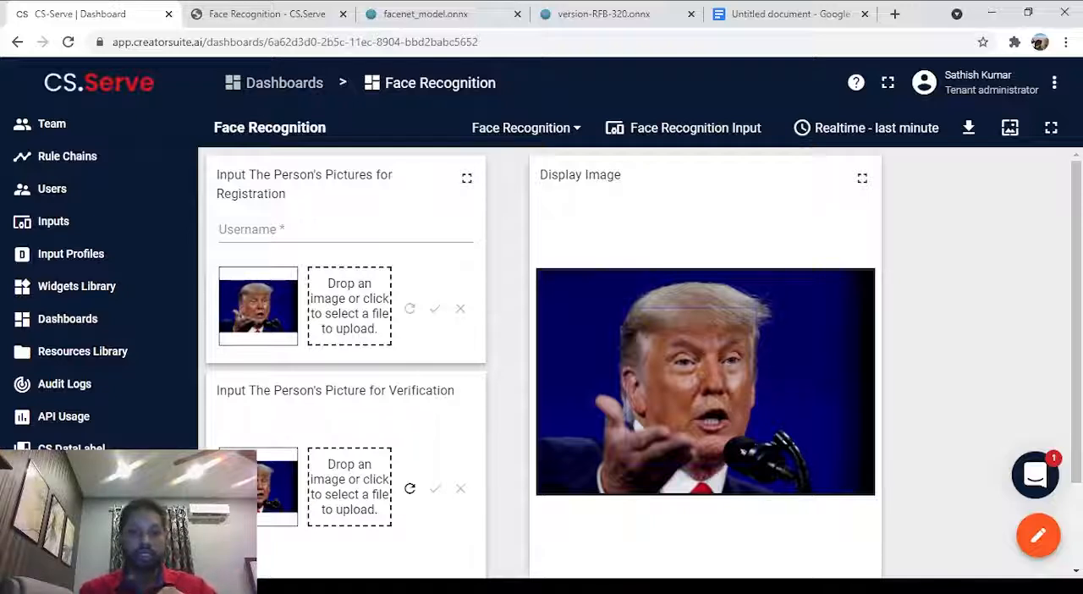
{"action": "scroll", "coordinate": [477, 394], "scroll_direction": "down", "scroll_amount": 1}
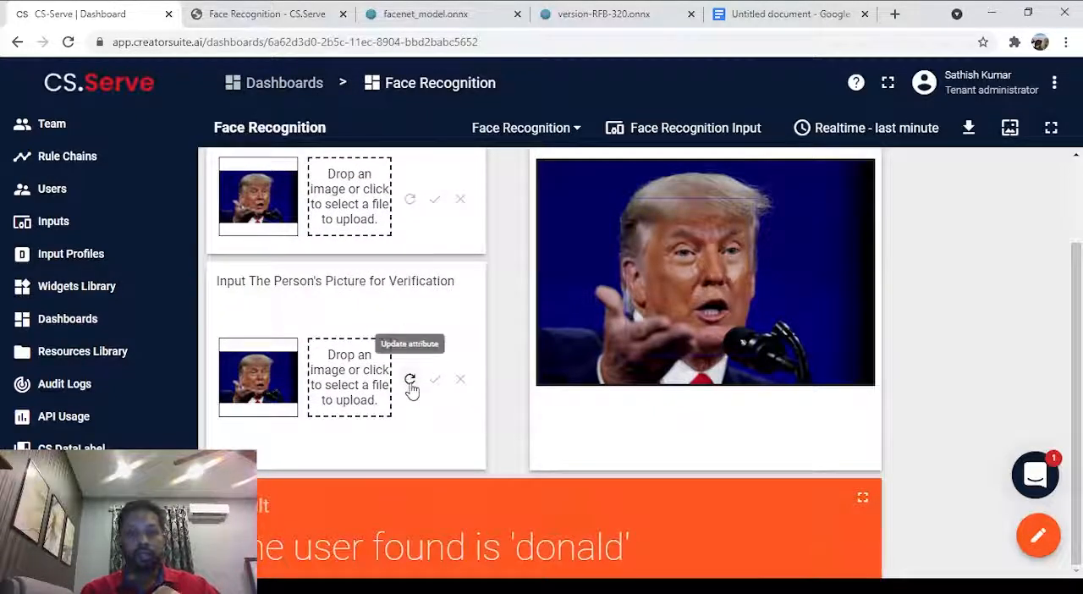
Load the picture of the smiling man in a white T-shirt for verification, submit it and resubmit it.
{"action": "scroll", "coordinate": [411, 389], "scroll_direction": "up", "scroll_amount": 1}
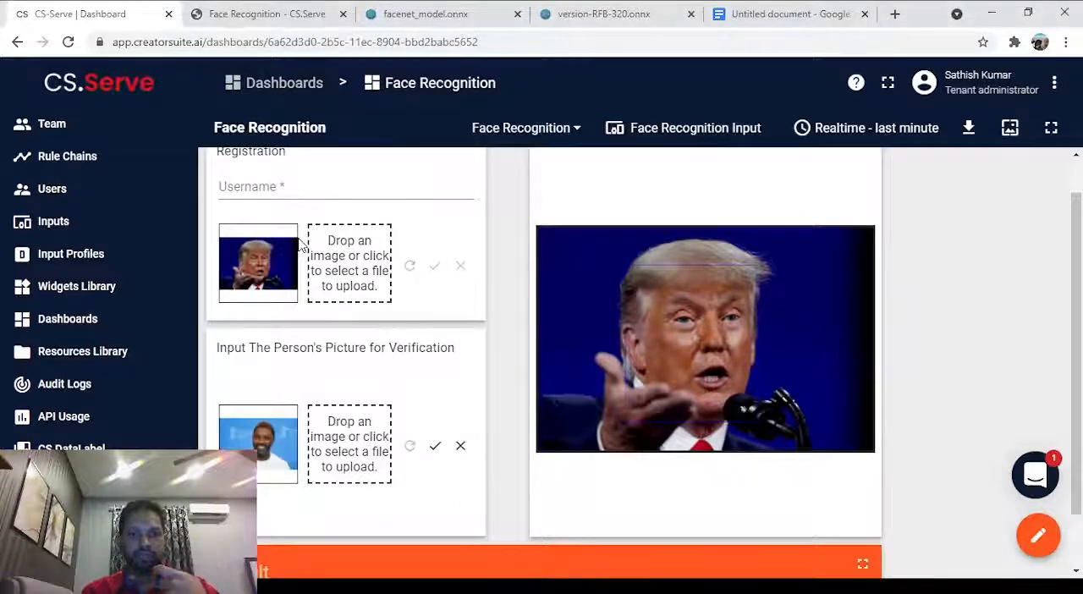
{"action": "scroll", "coordinate": [373, 390], "scroll_direction": "down", "scroll_amount": 1}
{"action": "left_click", "coordinate": [435, 381]}
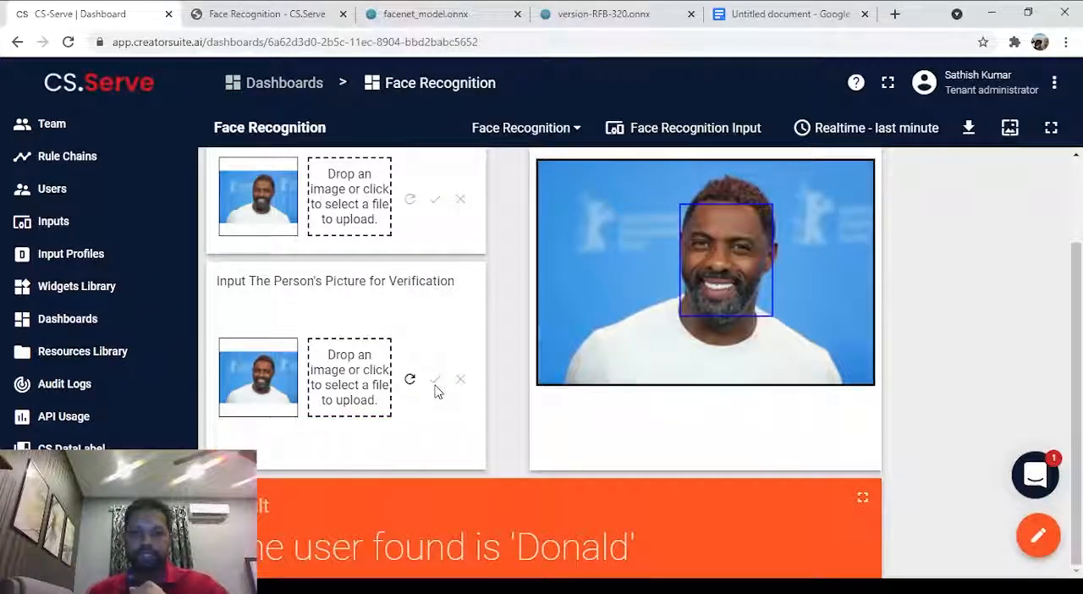
{"action": "left_click", "coordinate": [411, 382]}
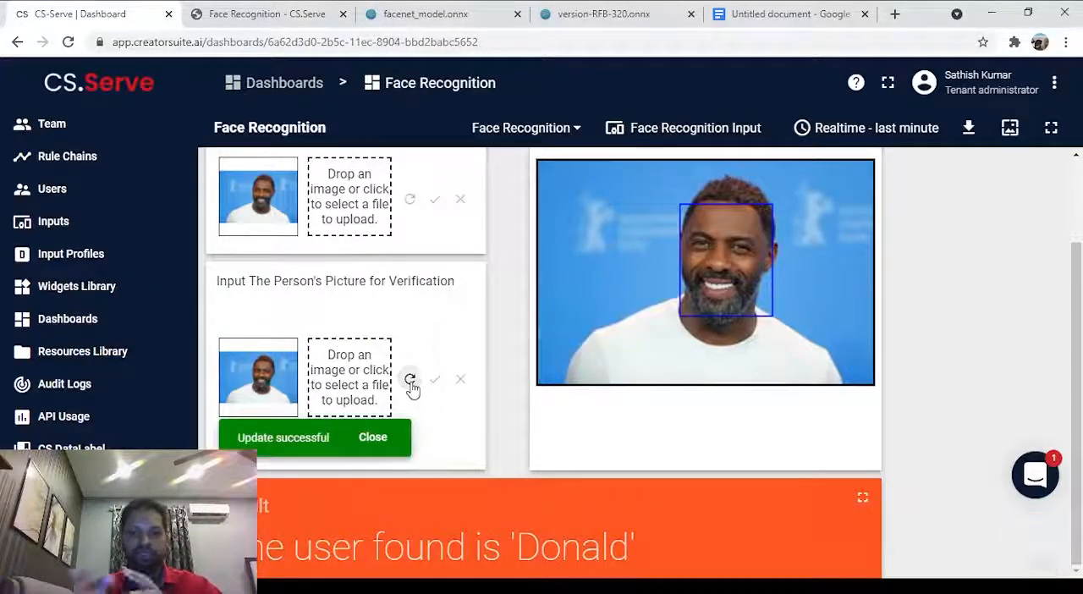
Register the white T-shirt picture under the username Idris and resubmit it for verification.
{"action": "scroll", "coordinate": [412, 387], "scroll_direction": "up", "scroll_amount": 2}
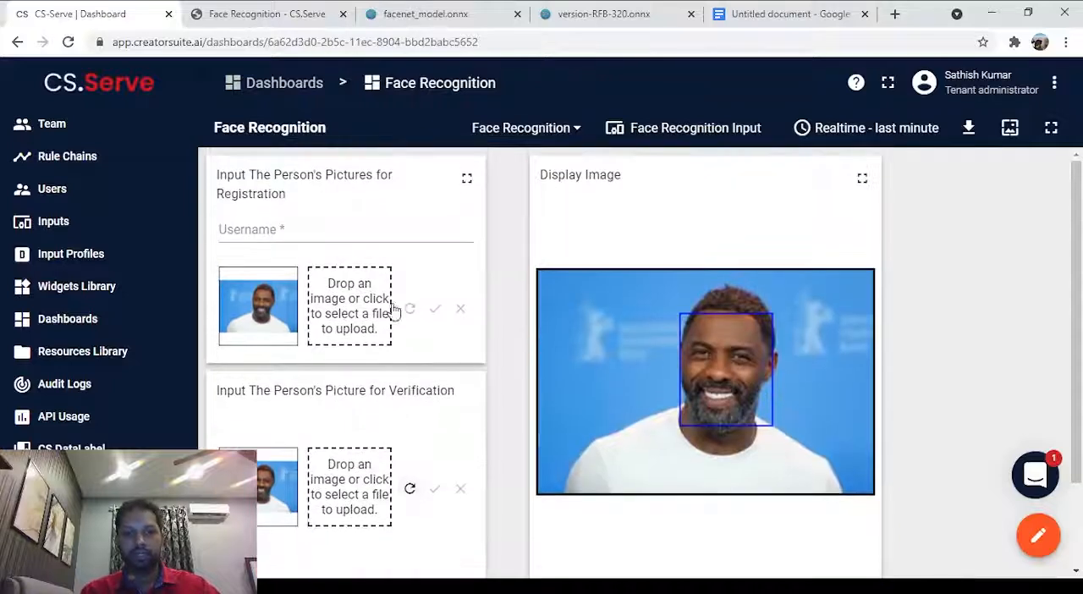
{"action": "left_click", "coordinate": [342, 237]}
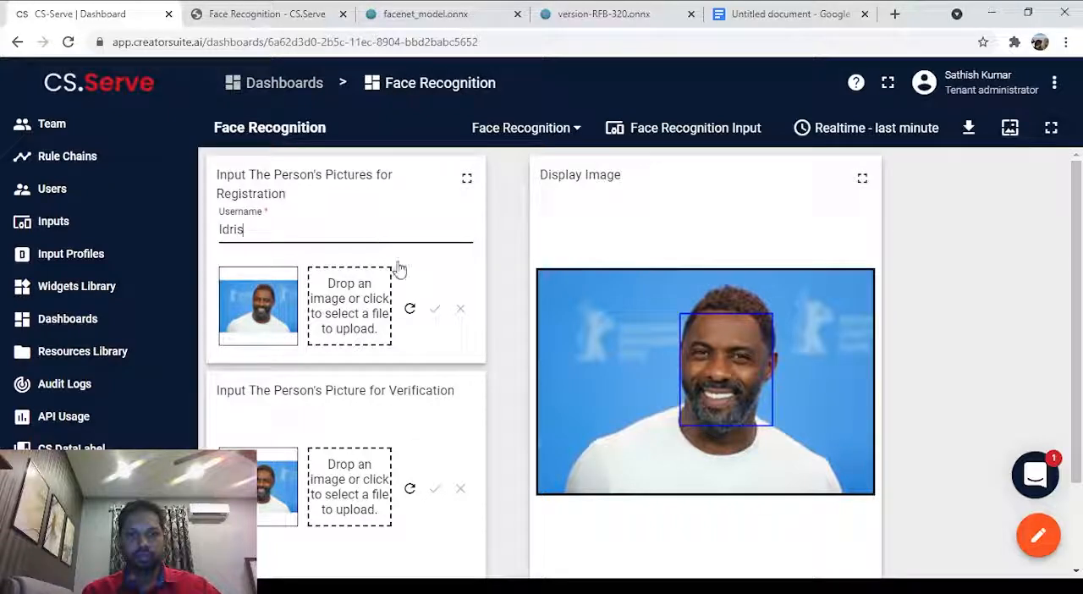
{"action": "left_click", "coordinate": [412, 312]}
{"action": "scroll", "coordinate": [428, 331], "scroll_direction": "down", "scroll_amount": 2}
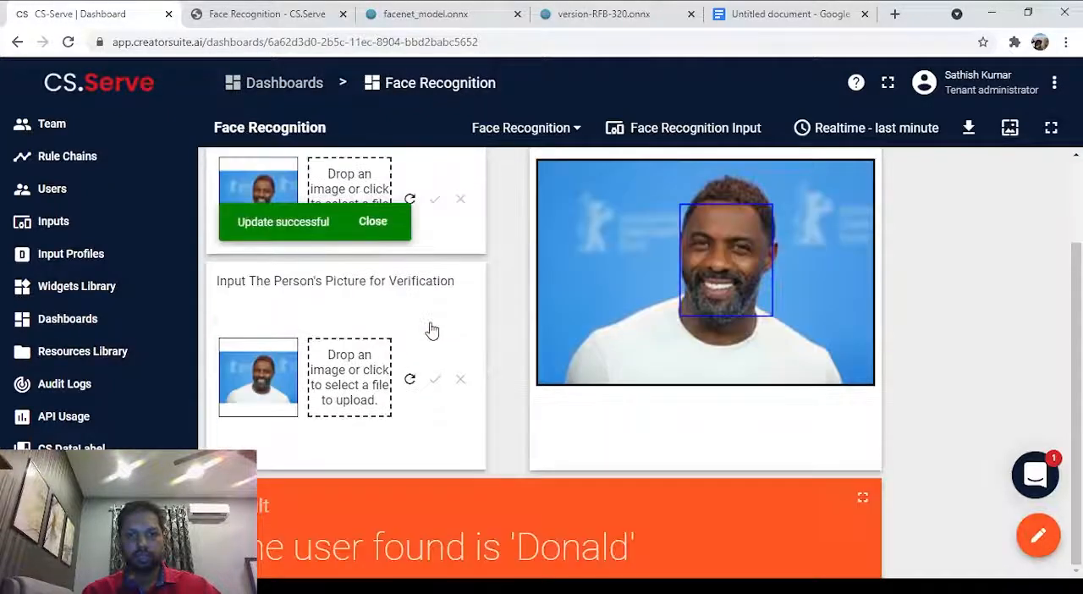
{"action": "left_click", "coordinate": [409, 380]}
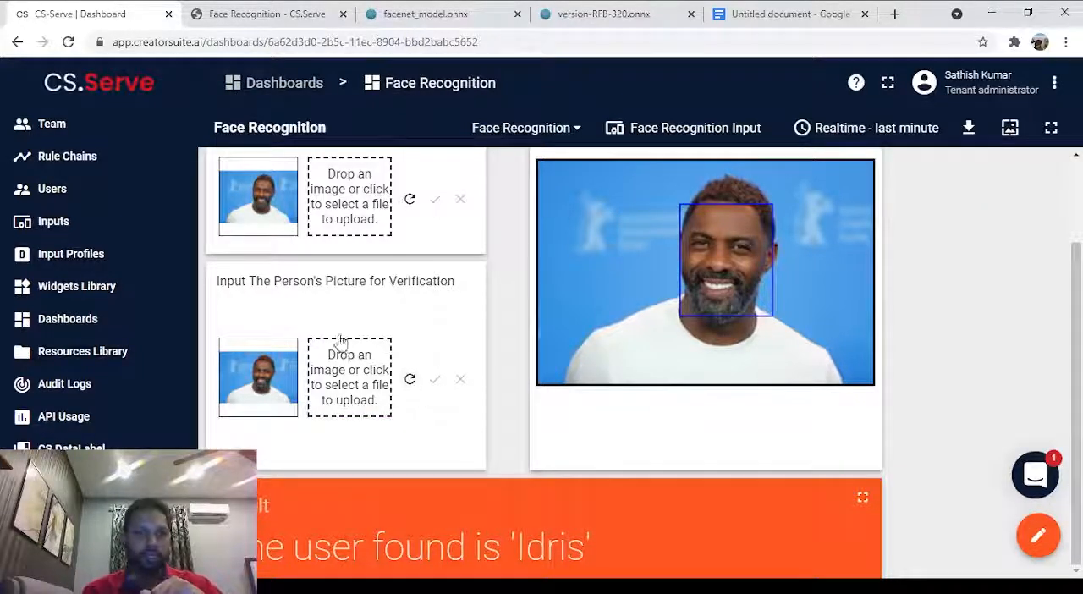
Open the Face Recognition Tool widget from the Face Recognition widgets bundle in the widget editor.
{"action": "left_click", "coordinate": [134, 290]}
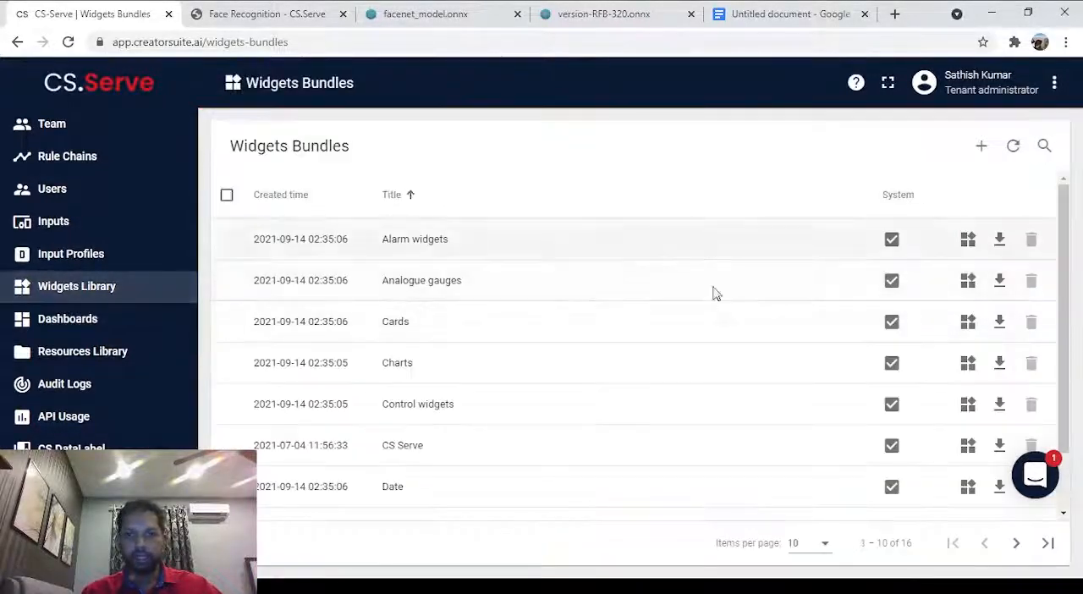
{"action": "left_click", "coordinate": [1016, 544]}
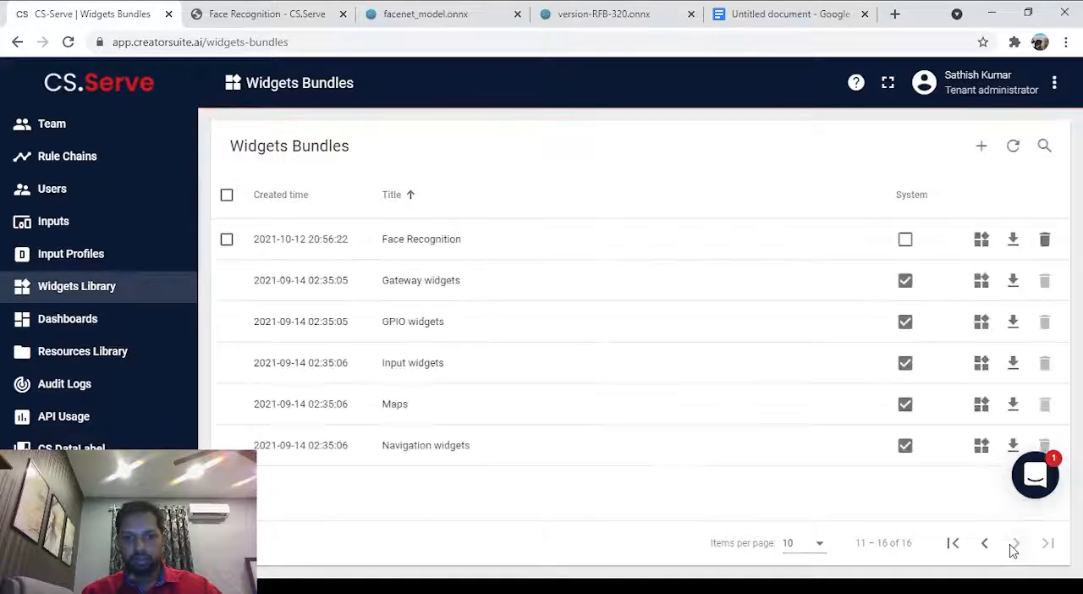
{"action": "left_click", "coordinate": [517, 244]}
{"action": "left_click", "coordinate": [594, 254]}
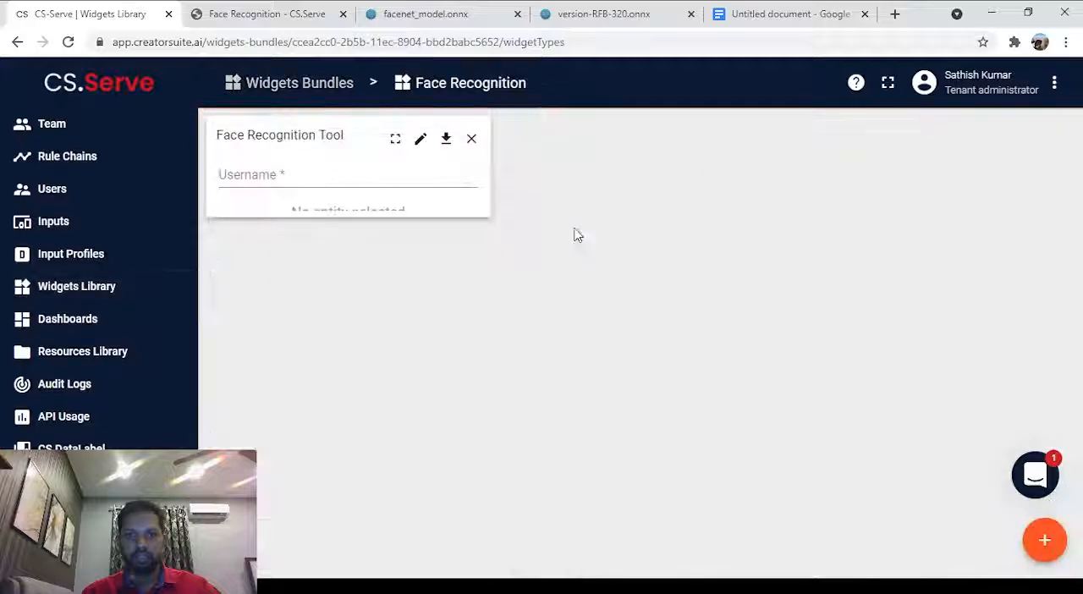
{"action": "left_click", "coordinate": [420, 139]}
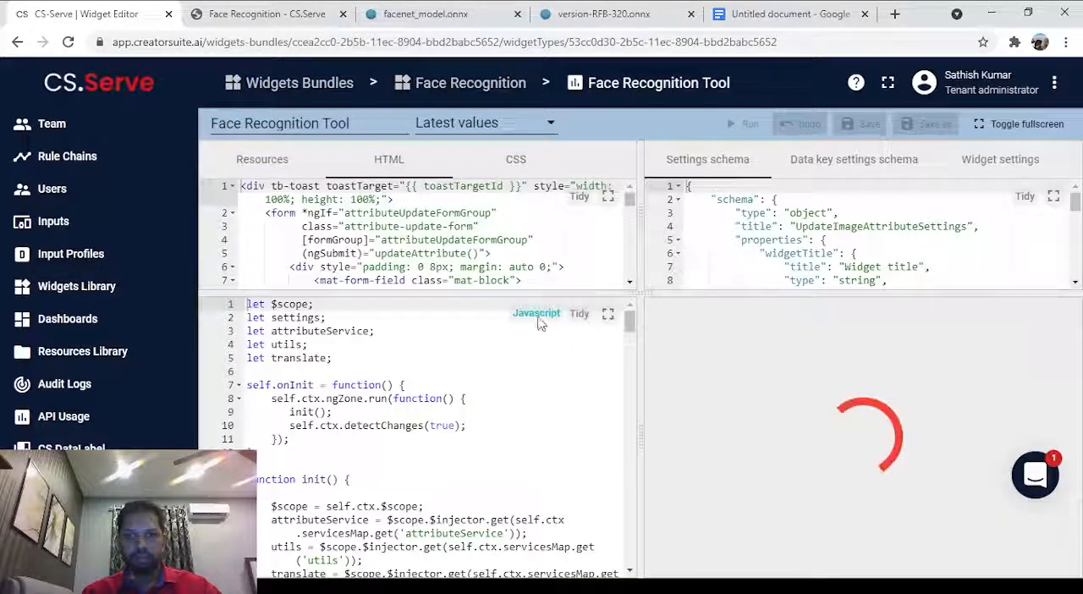
Review the settings schema of the Face Recognition Tool widget from its properties to its form section.
{"action": "scroll", "coordinate": [726, 220], "scroll_direction": "down", "scroll_amount": 3}
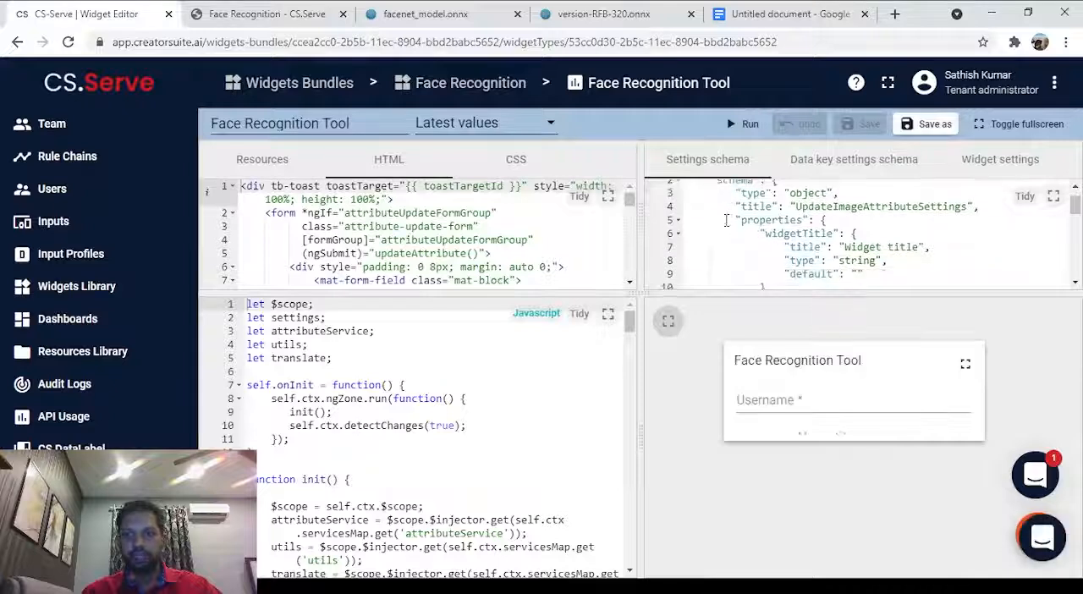
{"action": "scroll", "coordinate": [726, 220], "scroll_direction": "down", "scroll_amount": 5}
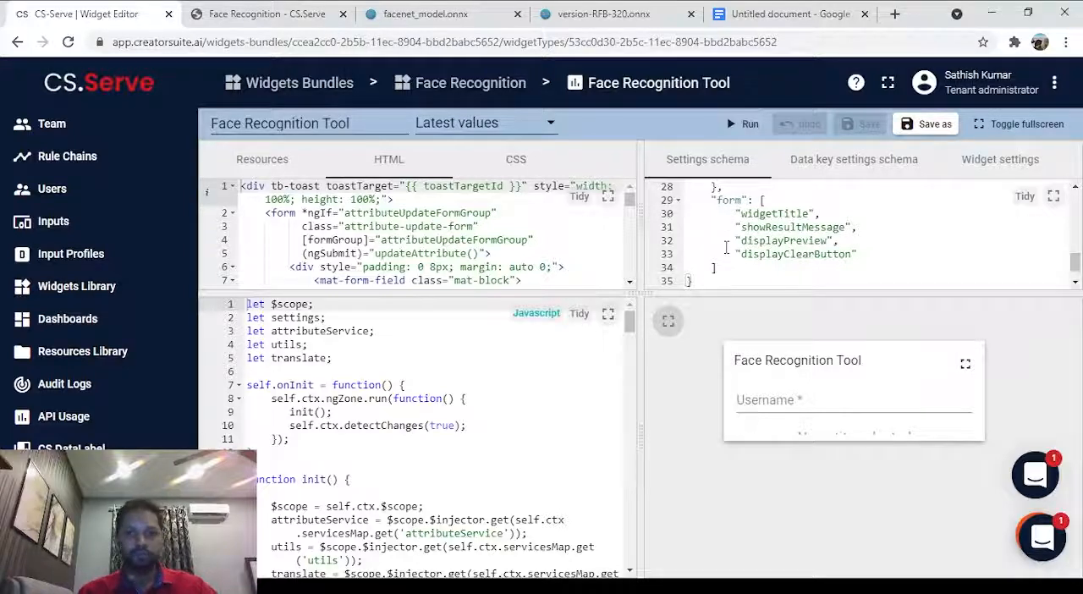
{"action": "scroll", "coordinate": [727, 250], "scroll_direction": "up", "scroll_amount": 5}
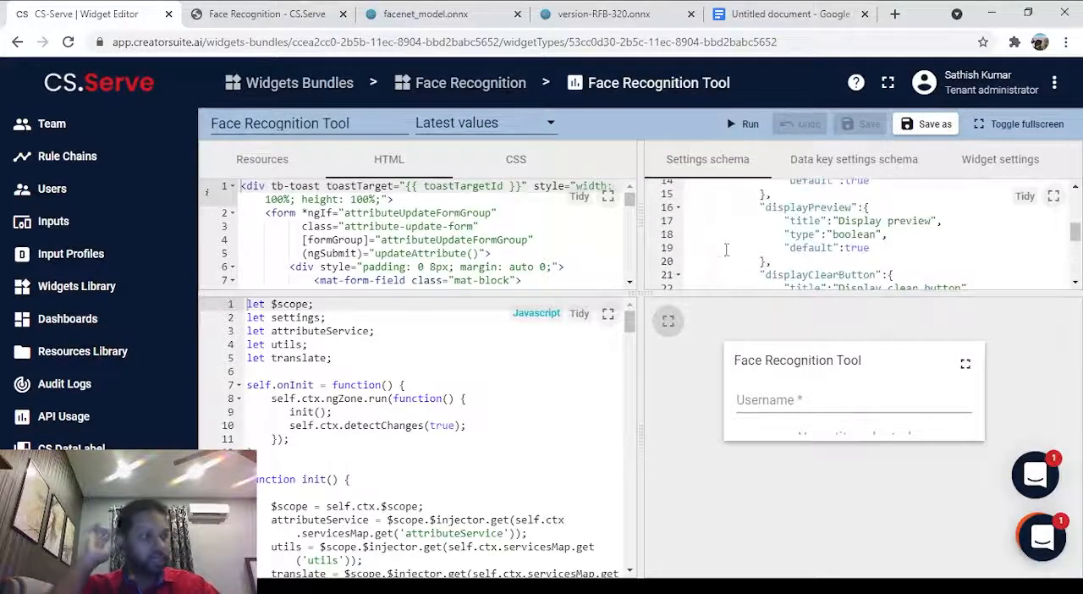
{"action": "scroll", "coordinate": [727, 250], "scroll_direction": "up", "scroll_amount": 1}
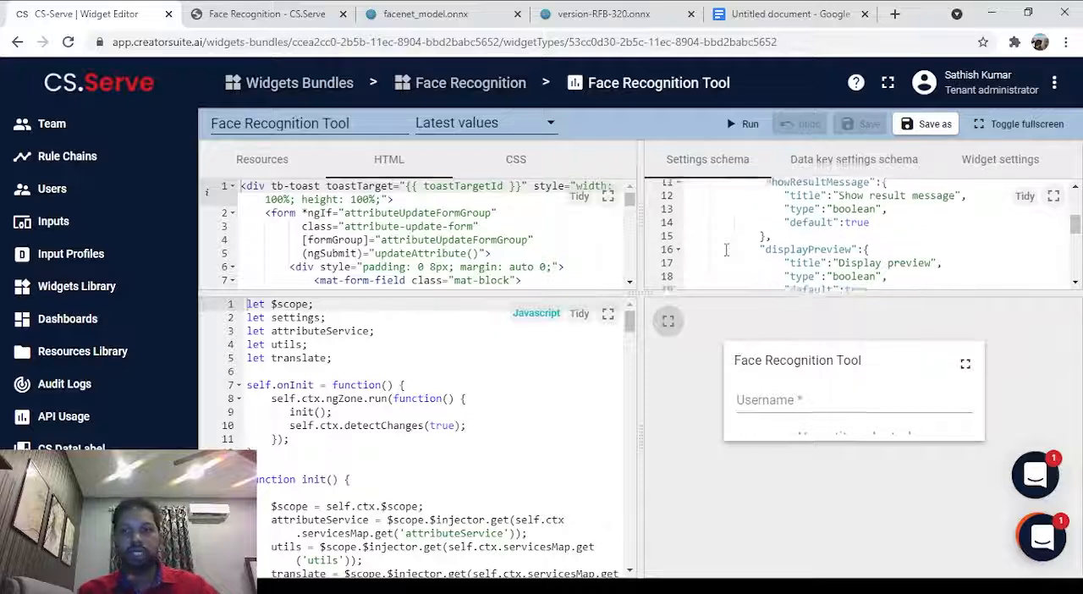
{"action": "scroll", "coordinate": [727, 250], "scroll_direction": "up", "scroll_amount": 3}
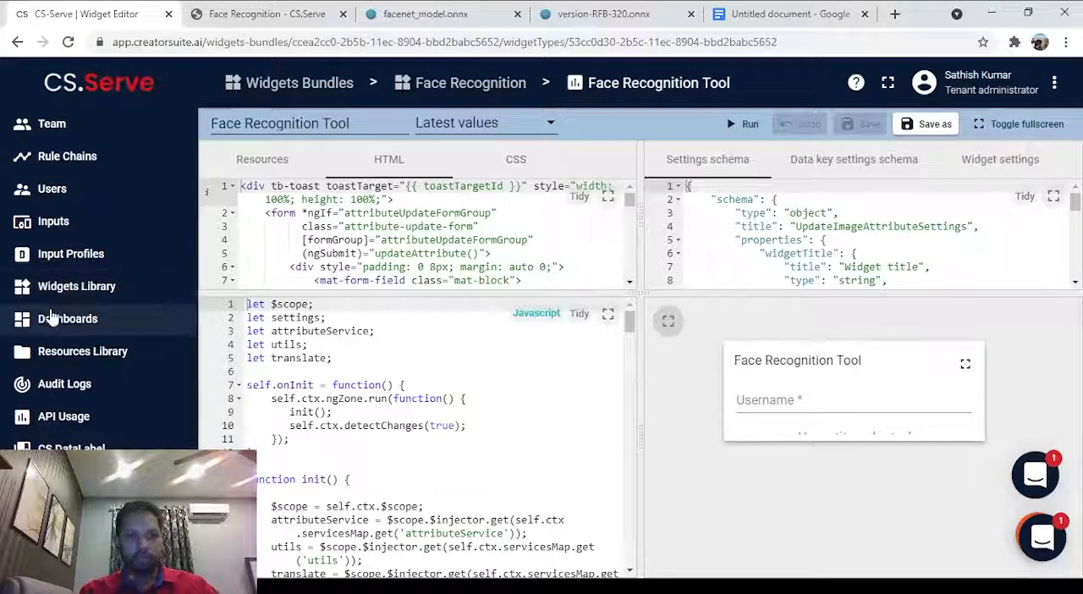
Open the Face Recognition dashboard from the list of dashboards.
{"action": "left_click", "coordinate": [51, 316]}
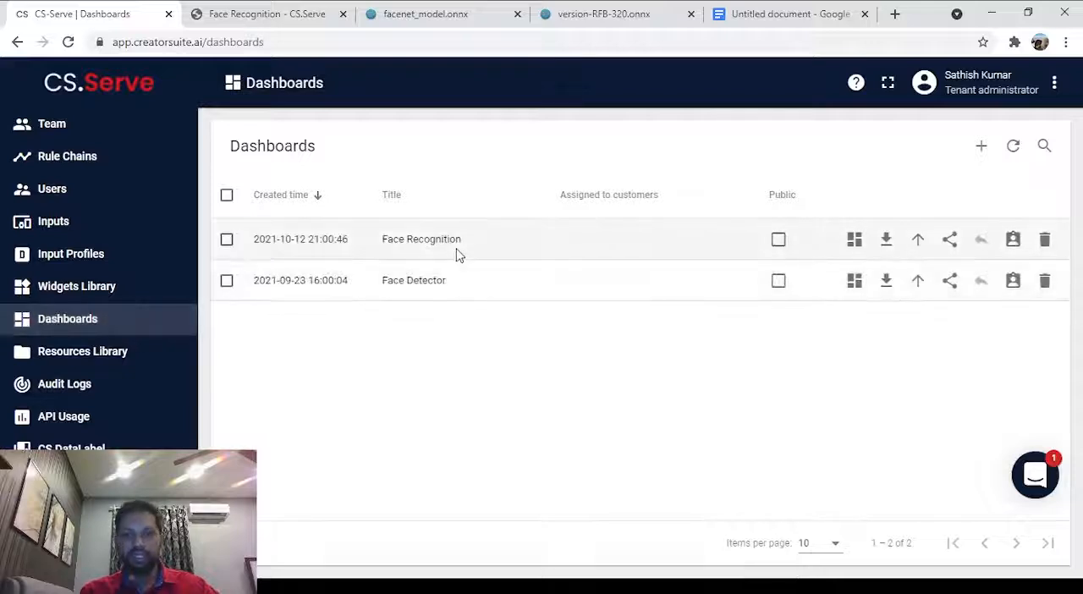
{"action": "left_click", "coordinate": [458, 253]}
{"action": "left_click", "coordinate": [543, 247]}
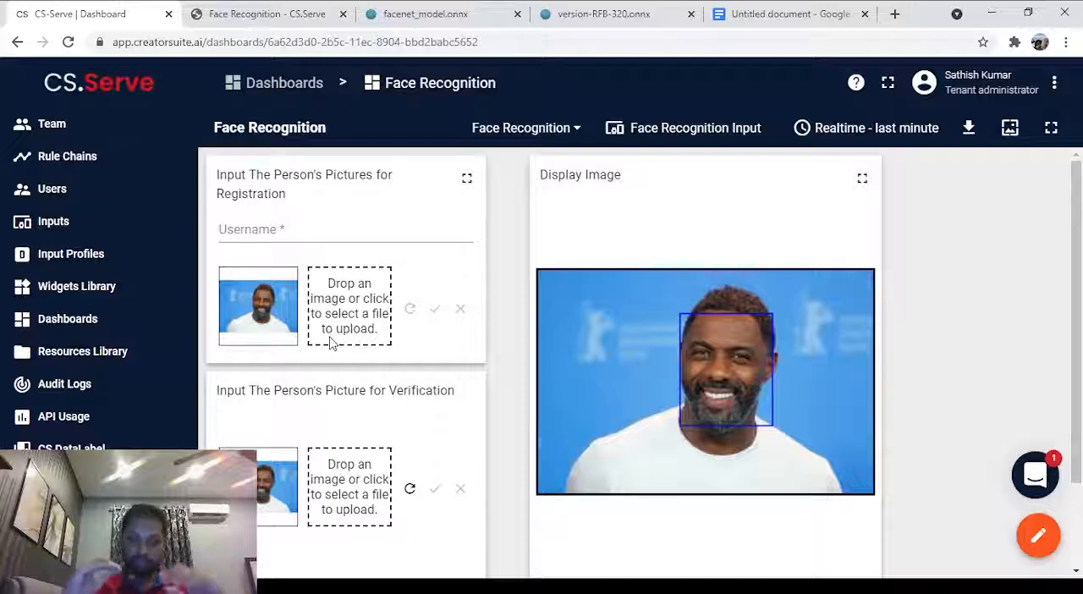
Load the picture of the man in a dark jacket before a shuttlecock emblem for verification, submit it and resubmit it.
{"action": "left_click", "coordinate": [349, 319]}
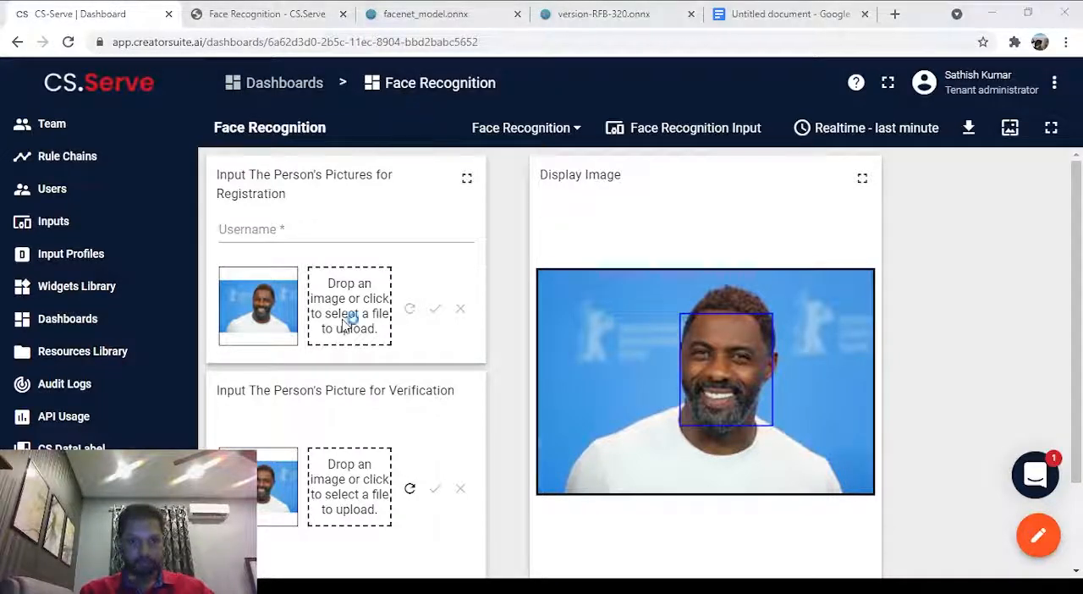
{"action": "left_click", "coordinate": [518, 8]}
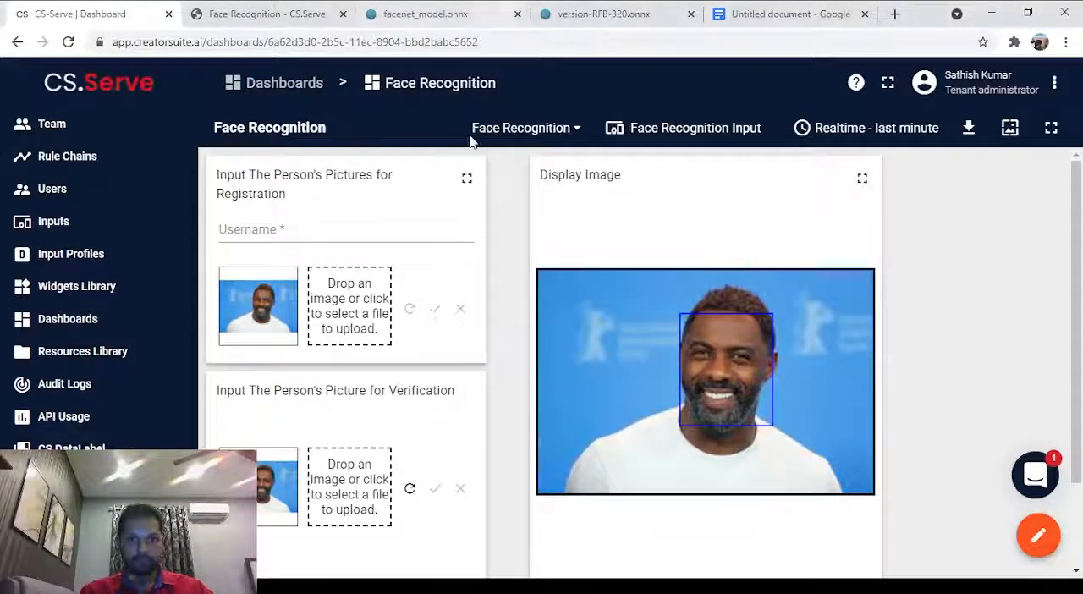
{"action": "left_click", "coordinate": [343, 508]}
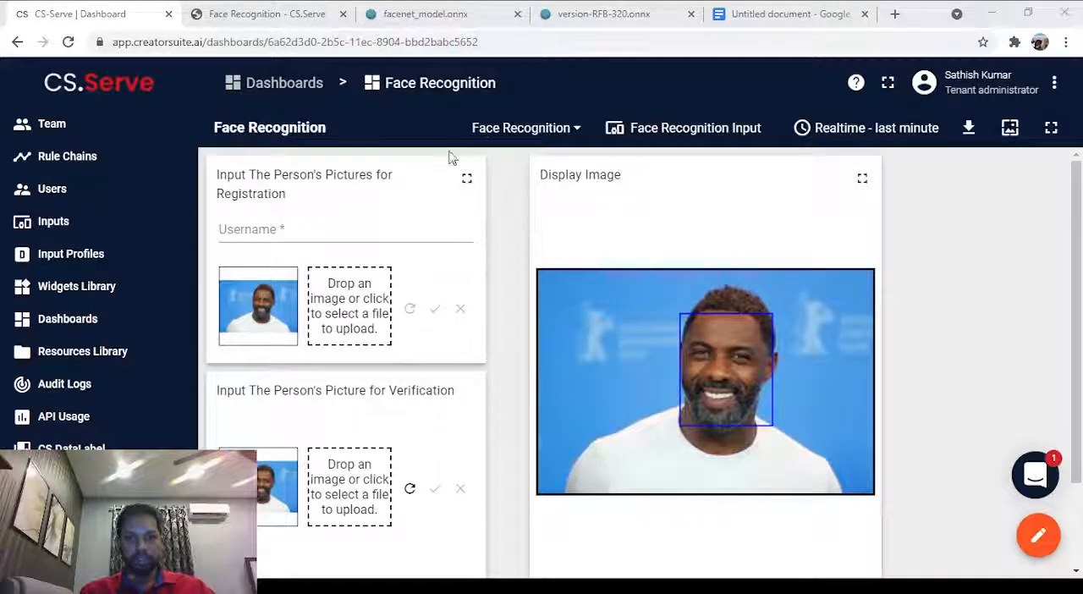
{"action": "double_click", "coordinate": [491, 141]}
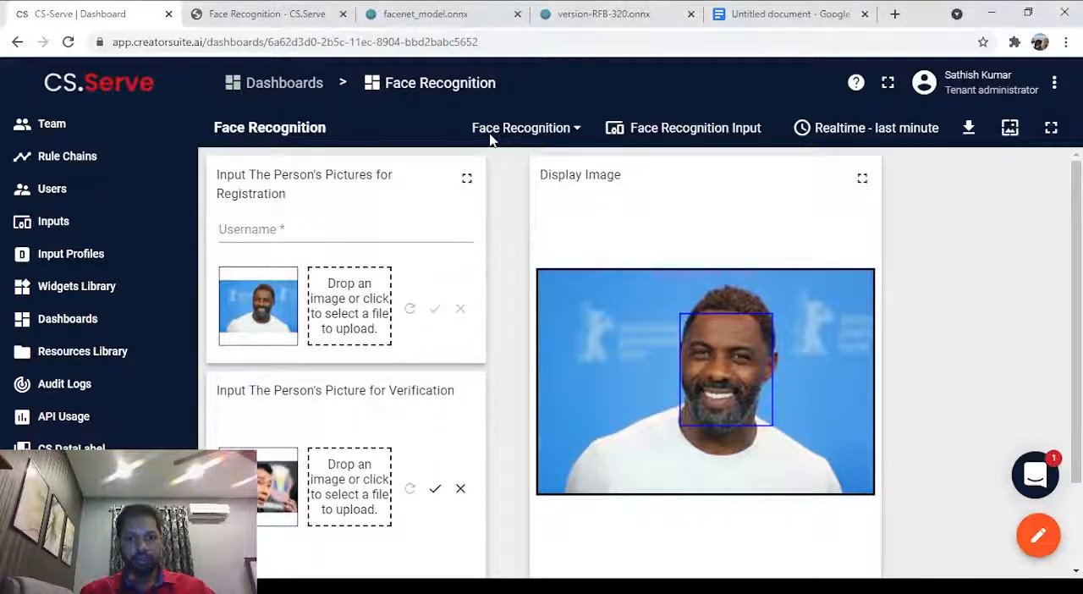
{"action": "left_click", "coordinate": [435, 491]}
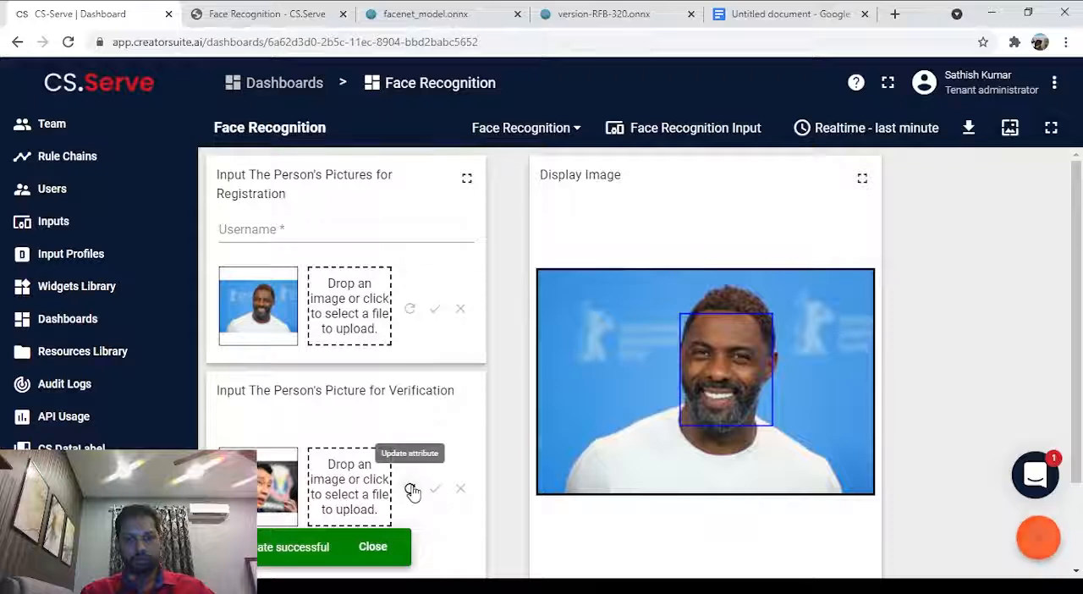
{"action": "scroll", "coordinate": [686, 391], "scroll_direction": "down", "scroll_amount": 2}
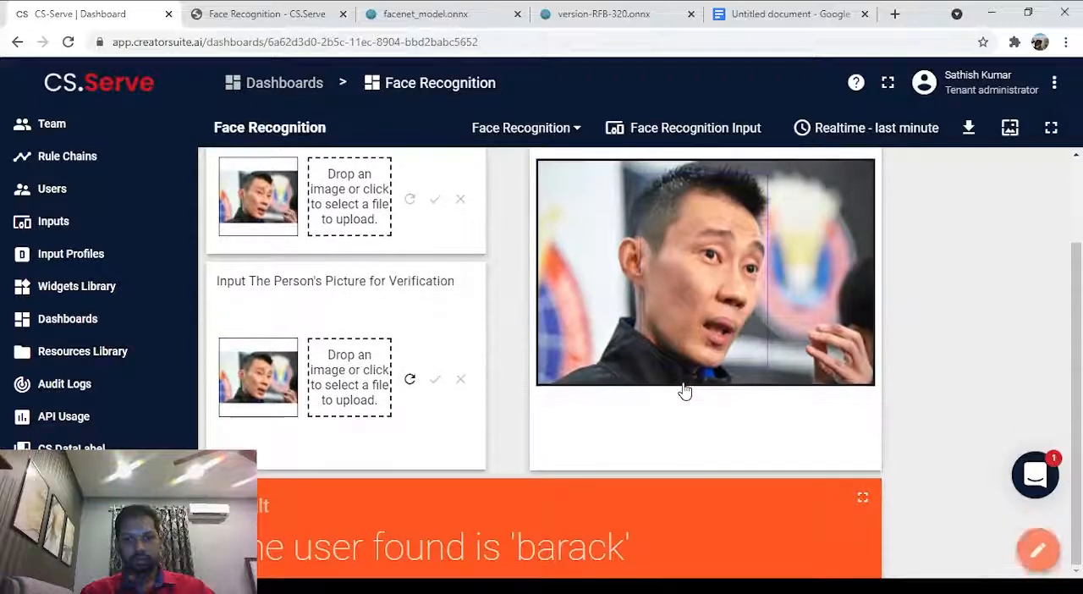
{"action": "left_click", "coordinate": [410, 379]}
Register the dark-jacket picture under the username Lee Chong Wei and resubmit it for verification.
{"action": "scroll", "coordinate": [408, 381], "scroll_direction": "up", "scroll_amount": 2}
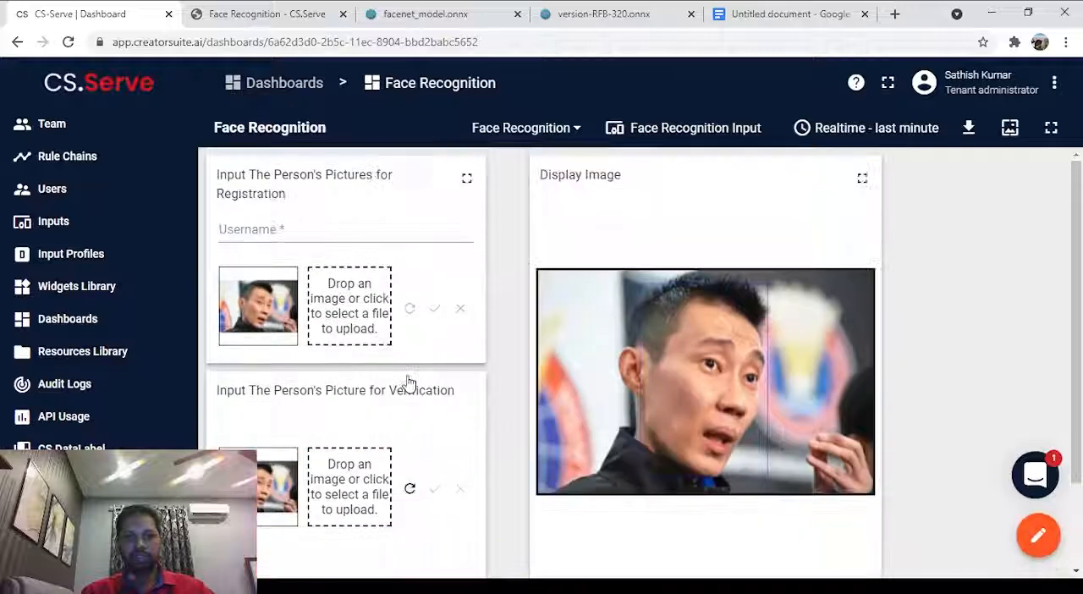
{"action": "left_click", "coordinate": [300, 229]}
{"action": "type", "text": "L"}
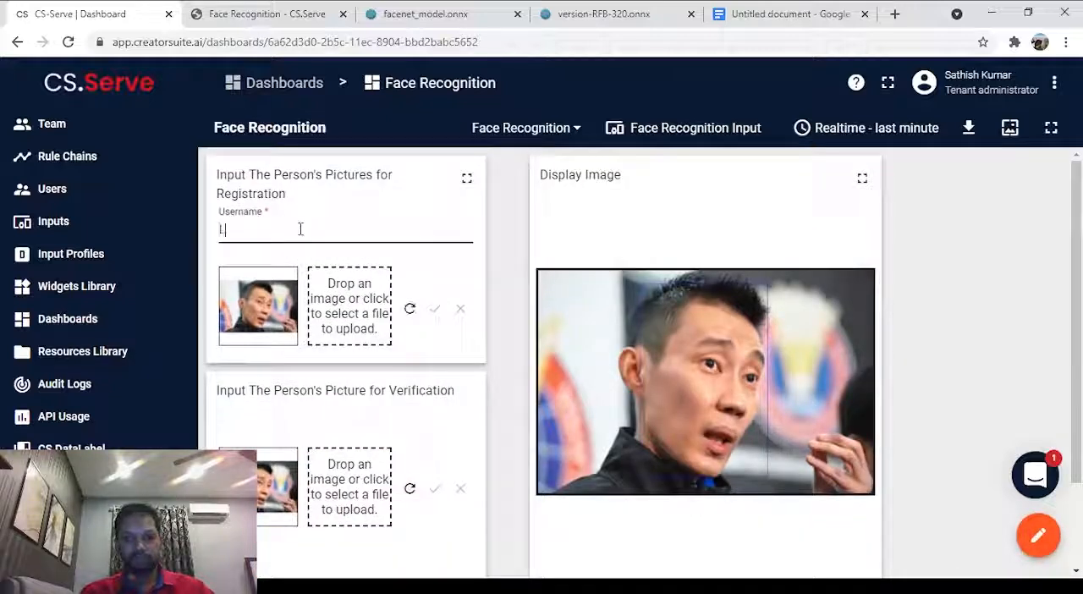
{"action": "type", "text": "ee Chong We"}
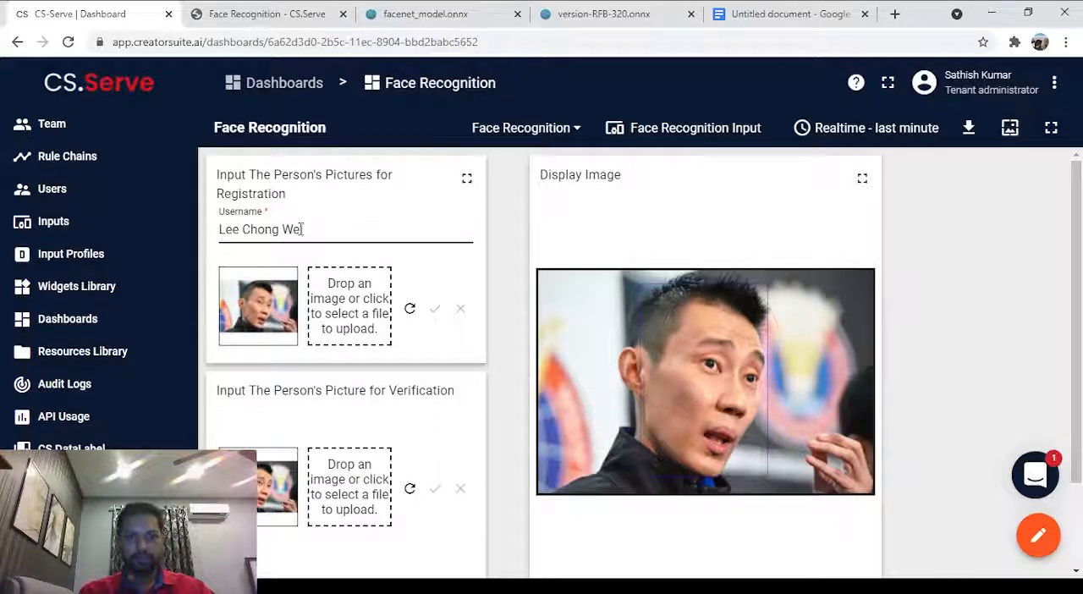
{"action": "scroll", "coordinate": [432, 220], "scroll_direction": "down", "scroll_amount": 1}
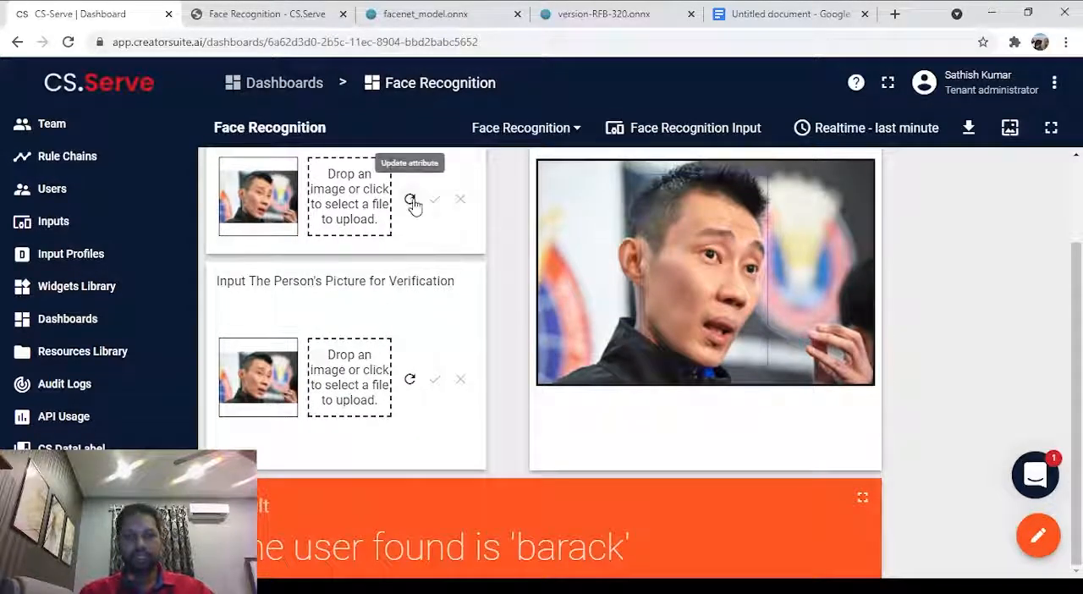
{"action": "scroll", "coordinate": [414, 205], "scroll_direction": "up", "scroll_amount": 1}
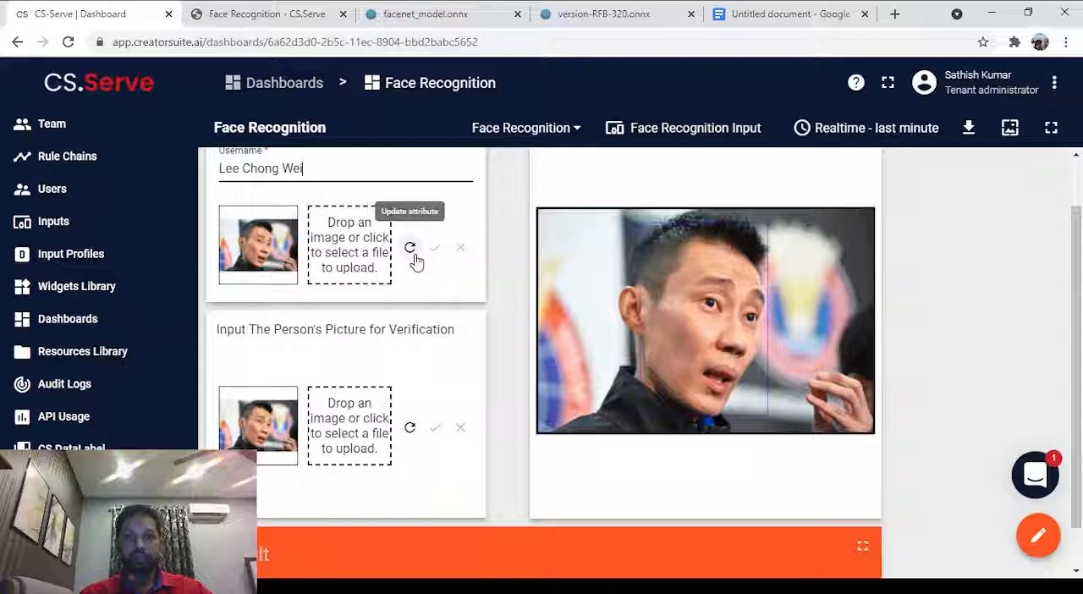
{"action": "left_click", "coordinate": [411, 248]}
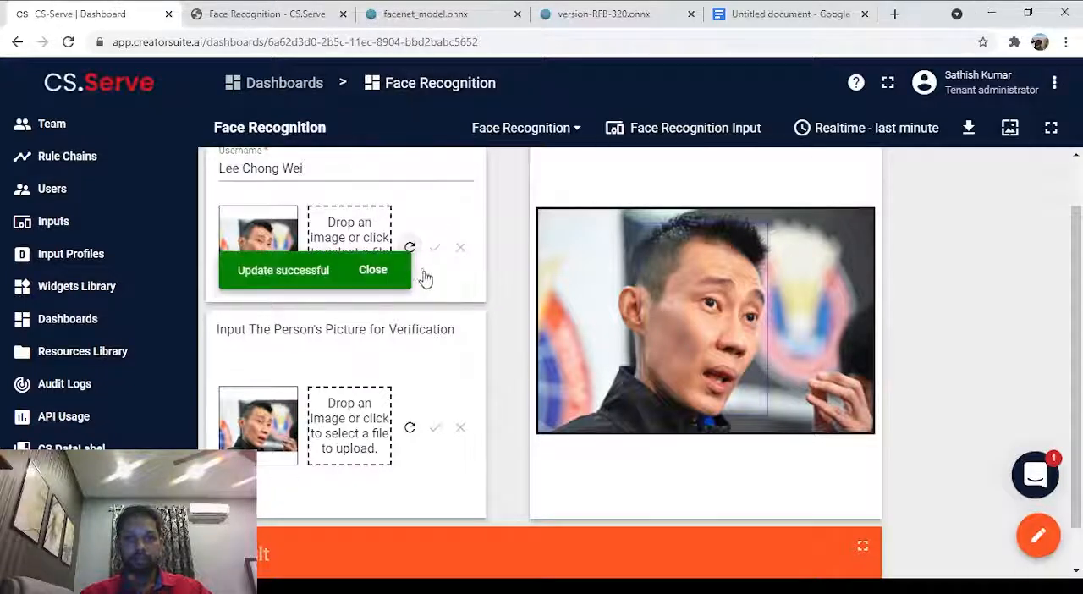
{"action": "scroll", "coordinate": [430, 362], "scroll_direction": "down", "scroll_amount": 1}
{"action": "left_click", "coordinate": [410, 381]}
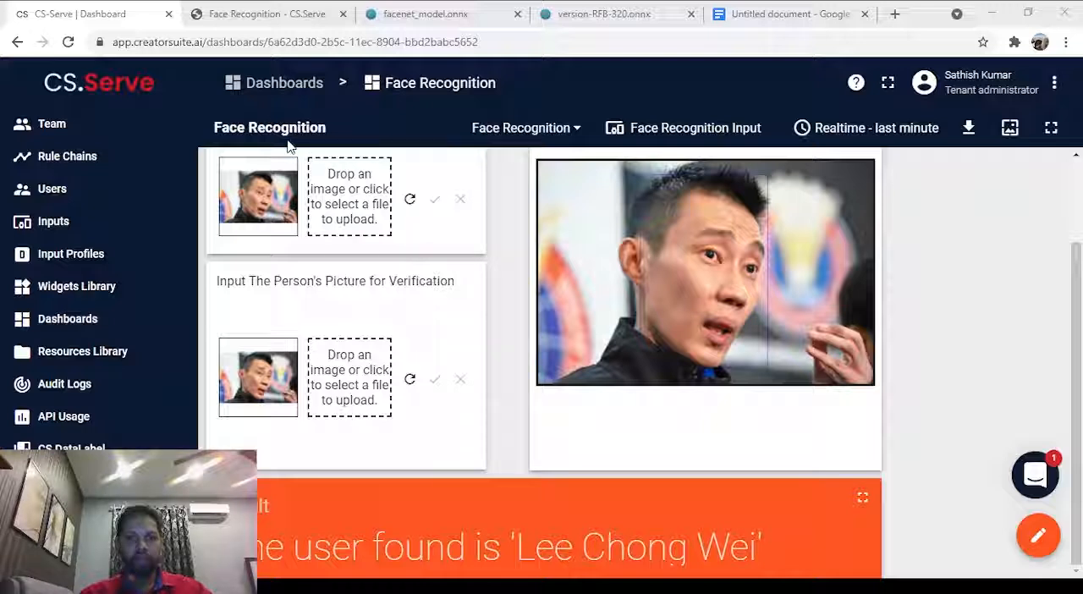
Load the picture of the smiling man in a dark suit and blue patterned tie for verification and submit it.
{"action": "double_click", "coordinate": [194, 139]}
{"action": "left_click", "coordinate": [435, 382]}
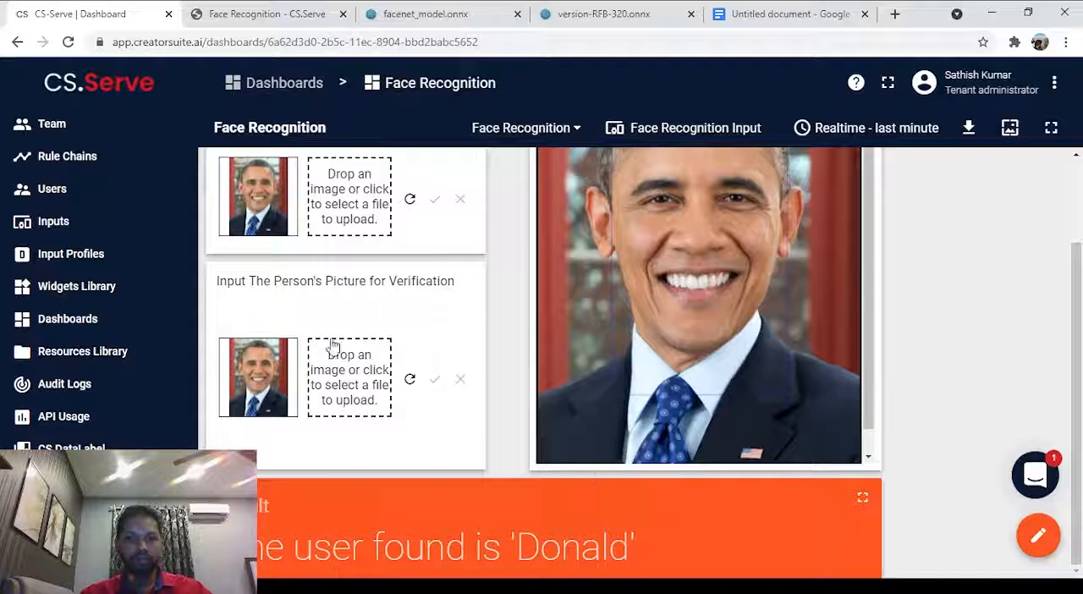
{"action": "scroll", "coordinate": [332, 339], "scroll_direction": "up", "scroll_amount": 1}
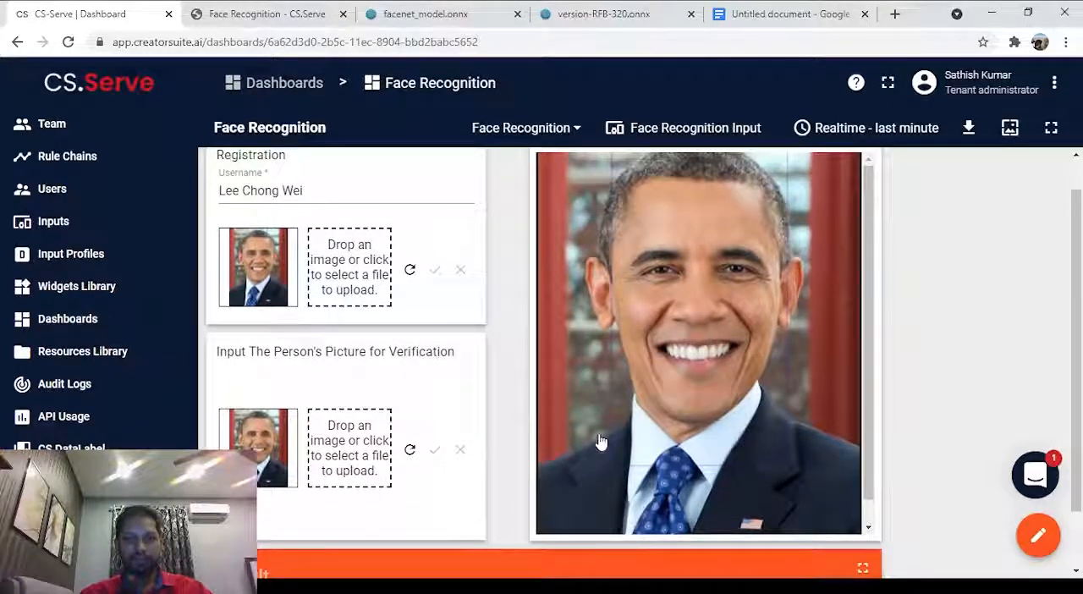
Register the blue-tie portrait under the username barack and resubmit it for verification.
{"action": "scroll", "coordinate": [277, 346], "scroll_direction": "up", "scroll_amount": 1}
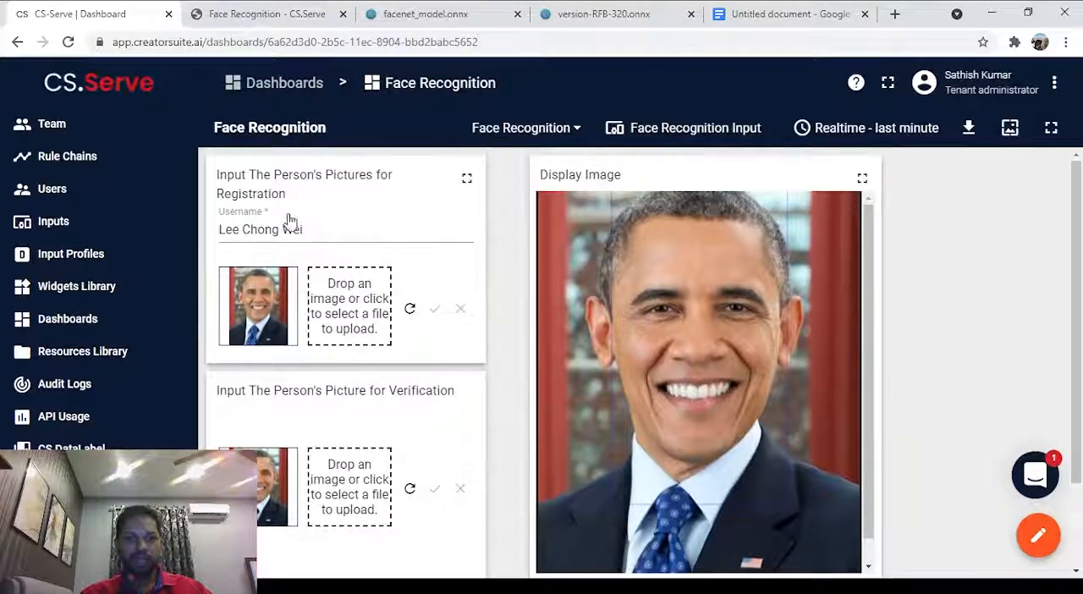
{"action": "triple_click", "coordinate": [325, 226]}
{"action": "type", "text": "B"}
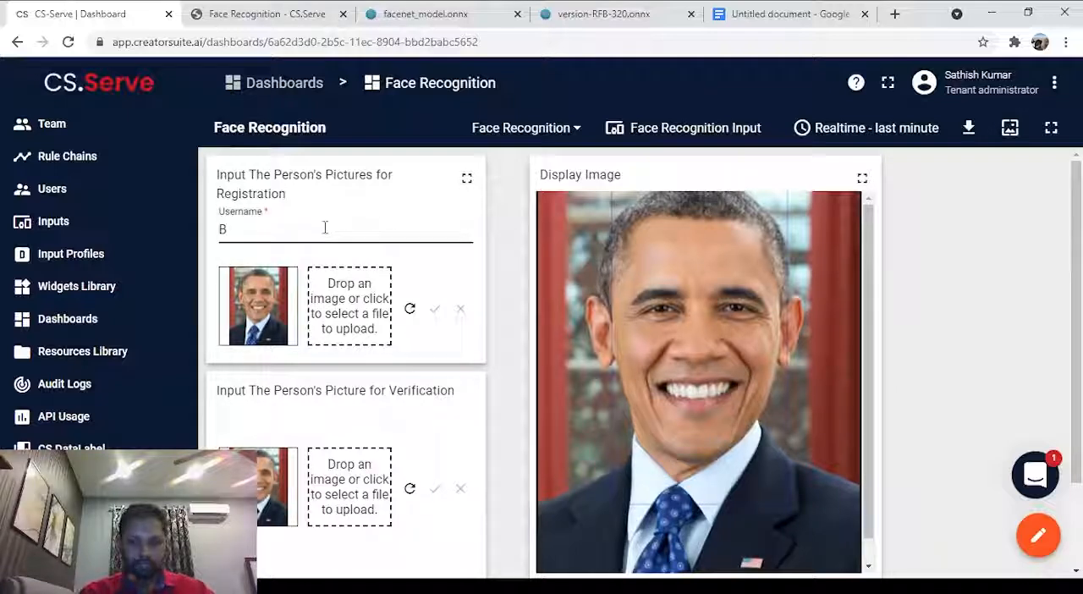
{"action": "type", "text": "arack"}
{"action": "scroll", "coordinate": [325, 228], "scroll_direction": "down", "scroll_amount": 3}
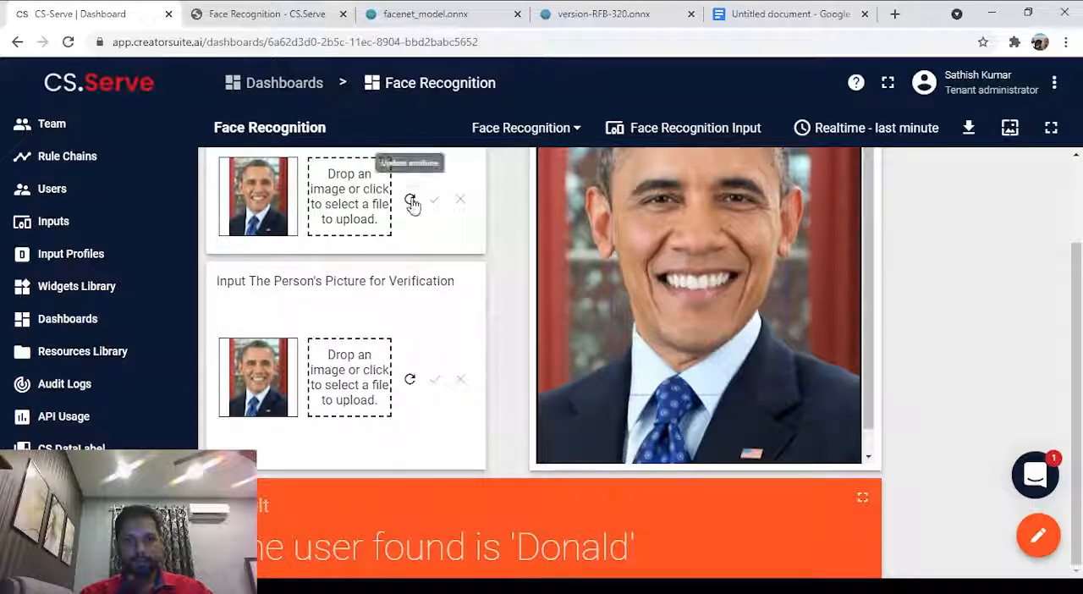
{"action": "left_click", "coordinate": [409, 381]}
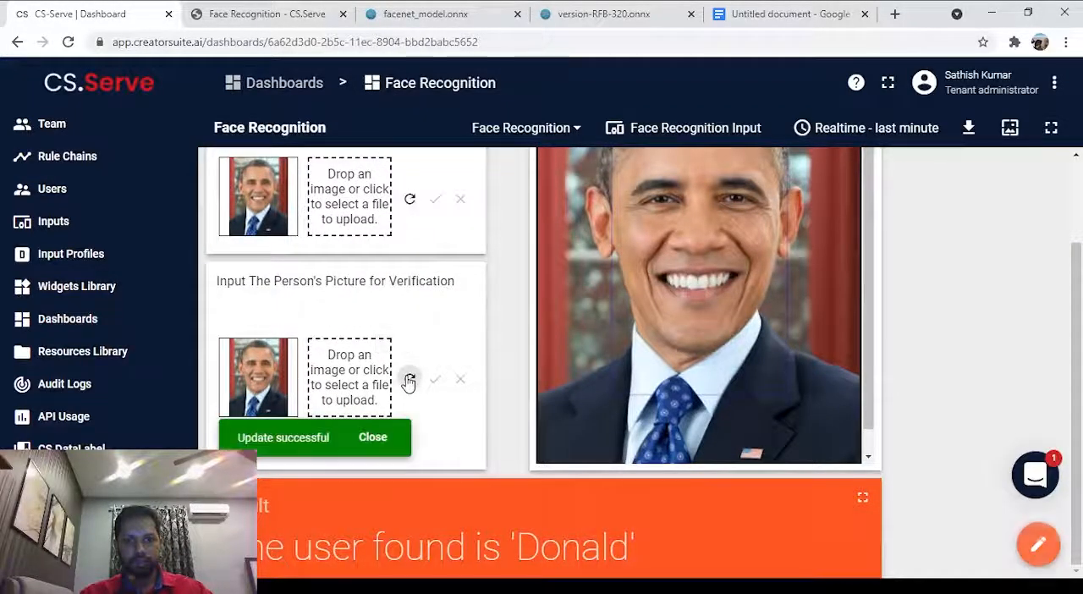
Resubmit the blue-tie portrait for verification several more times.
{"action": "scroll", "coordinate": [410, 380], "scroll_direction": "up", "scroll_amount": 3}
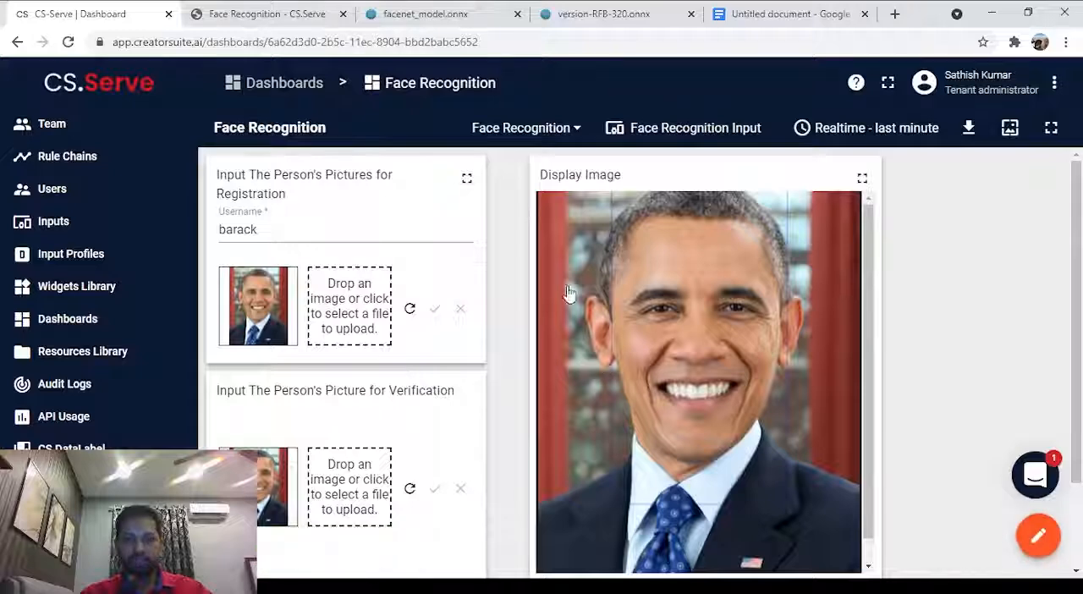
{"action": "scroll", "coordinate": [684, 323], "scroll_direction": "down", "scroll_amount": 3}
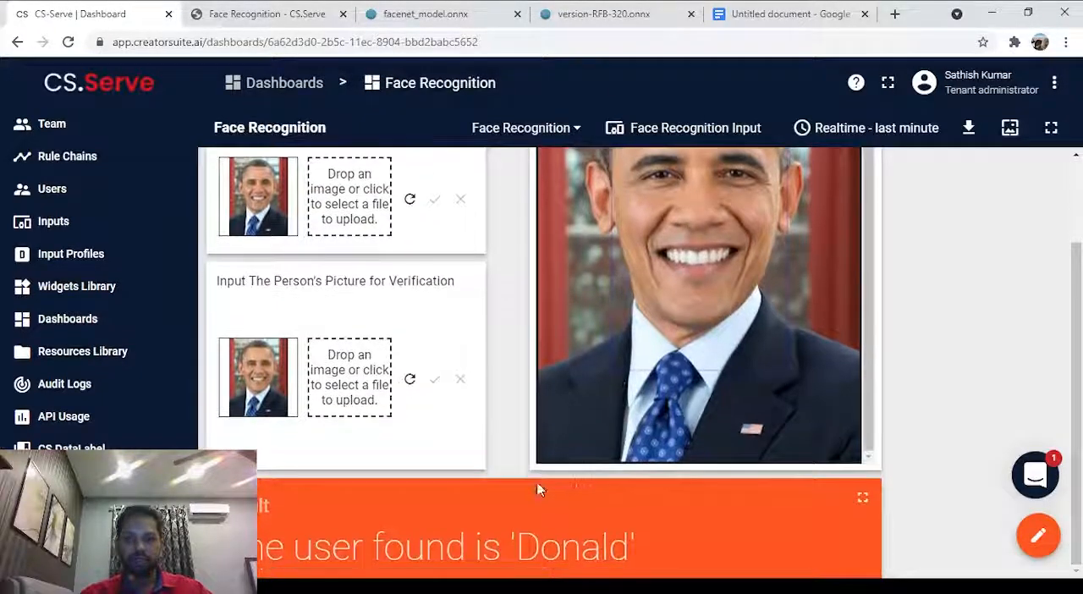
{"action": "scroll", "coordinate": [482, 568], "scroll_direction": "up", "scroll_amount": 2}
{"action": "scroll", "coordinate": [459, 556], "scroll_direction": "down", "scroll_amount": 2}
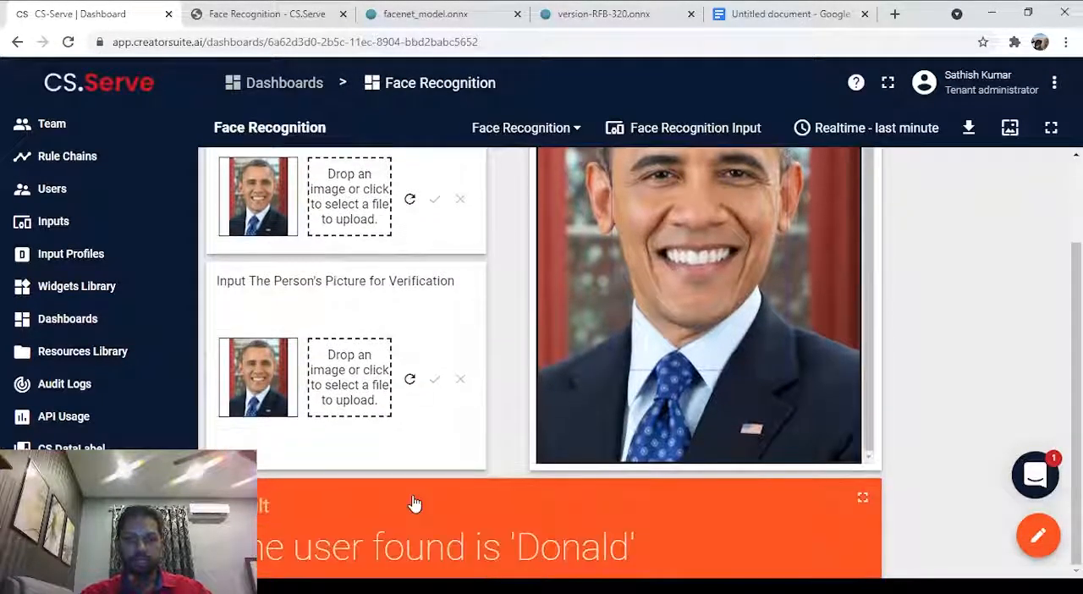
{"action": "left_click", "coordinate": [410, 381]}
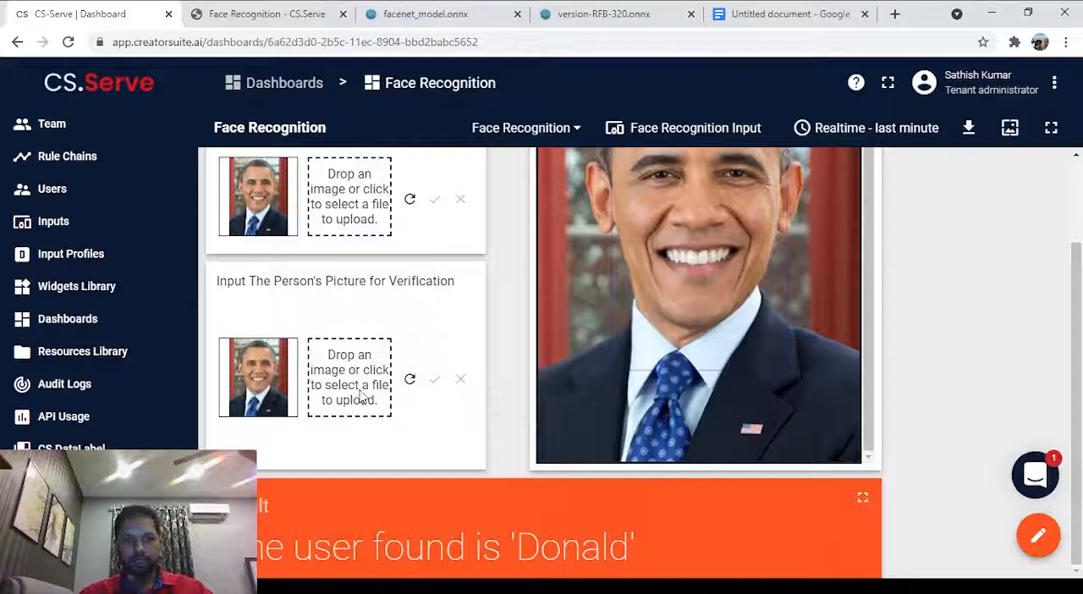
{"action": "left_click", "coordinate": [411, 381]}
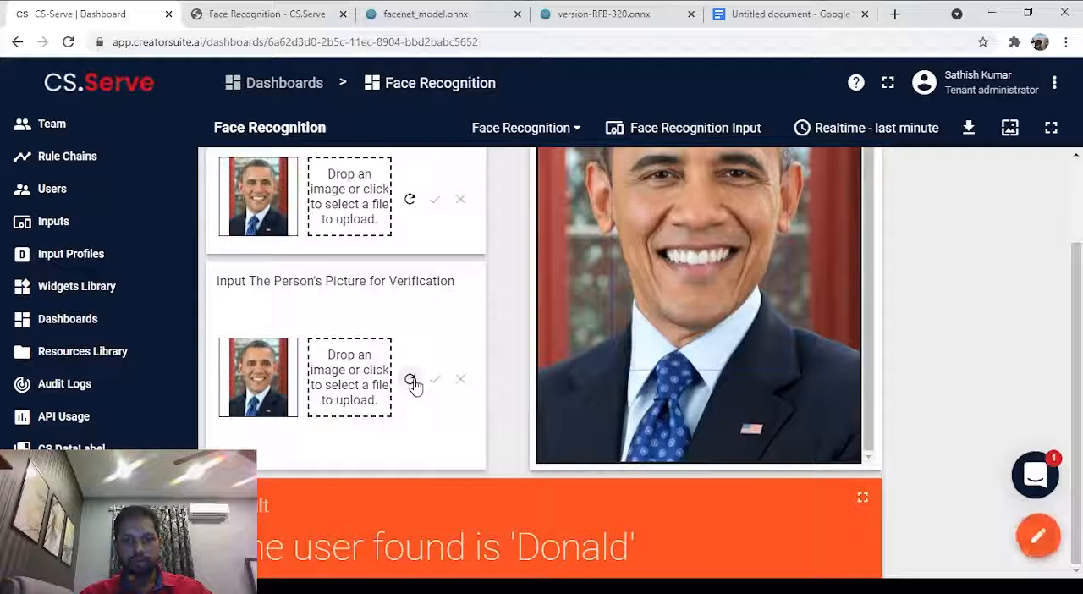
{"action": "left_click", "coordinate": [411, 381]}
Register the blue-tie portrait under the username barack once more and verify it again.
{"action": "scroll", "coordinate": [414, 385], "scroll_direction": "up", "scroll_amount": 1}
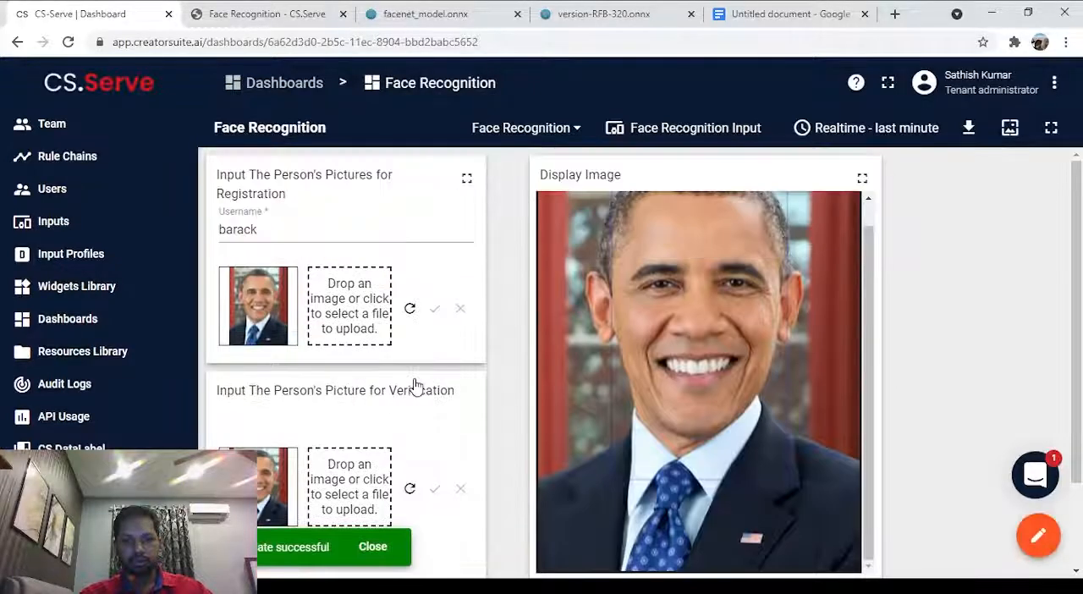
{"action": "scroll", "coordinate": [407, 315], "scroll_direction": "down", "scroll_amount": 1}
{"action": "scroll", "coordinate": [407, 316], "scroll_direction": "up", "scroll_amount": 1}
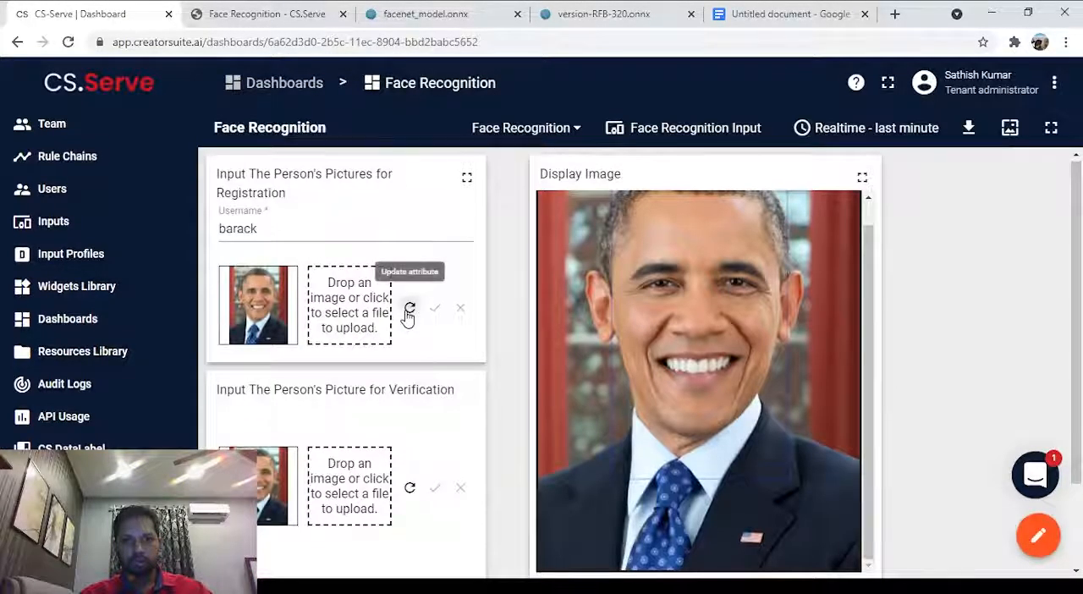
{"action": "left_click", "coordinate": [410, 310]}
{"action": "scroll", "coordinate": [408, 312], "scroll_direction": "down", "scroll_amount": 1}
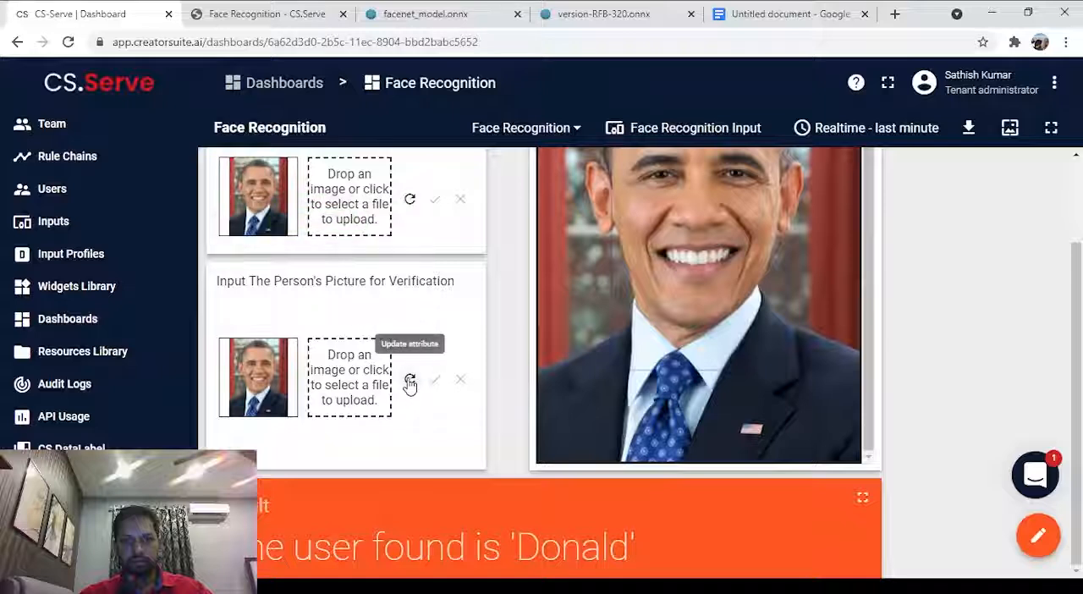
{"action": "left_click", "coordinate": [410, 381]}
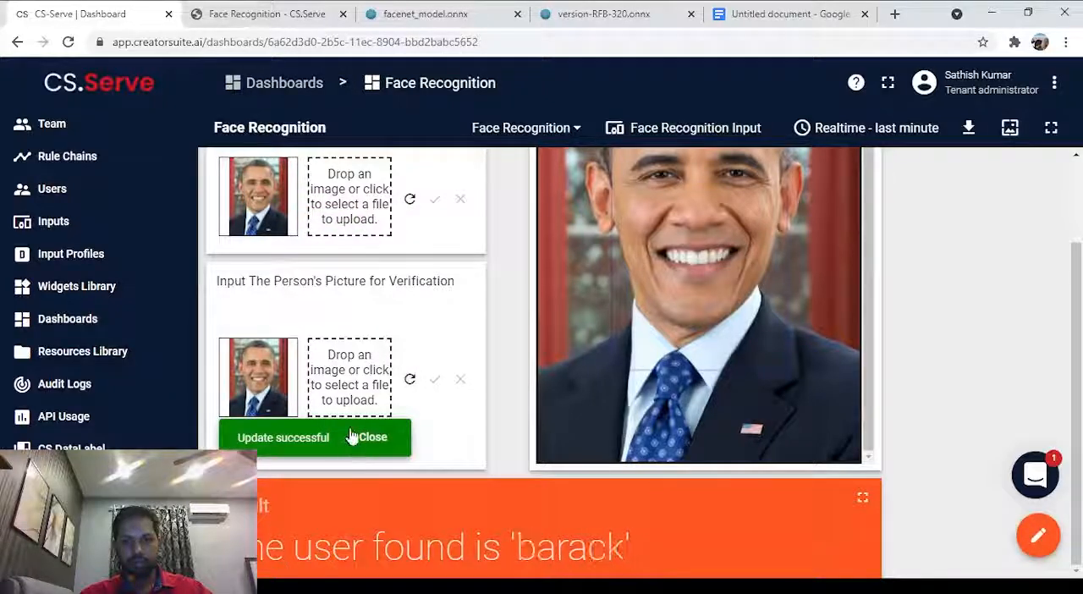
Load the picture of the man speaking at a microphone against a dark blue backdrop for verification and submit it.
{"action": "left_click", "coordinate": [356, 437]}
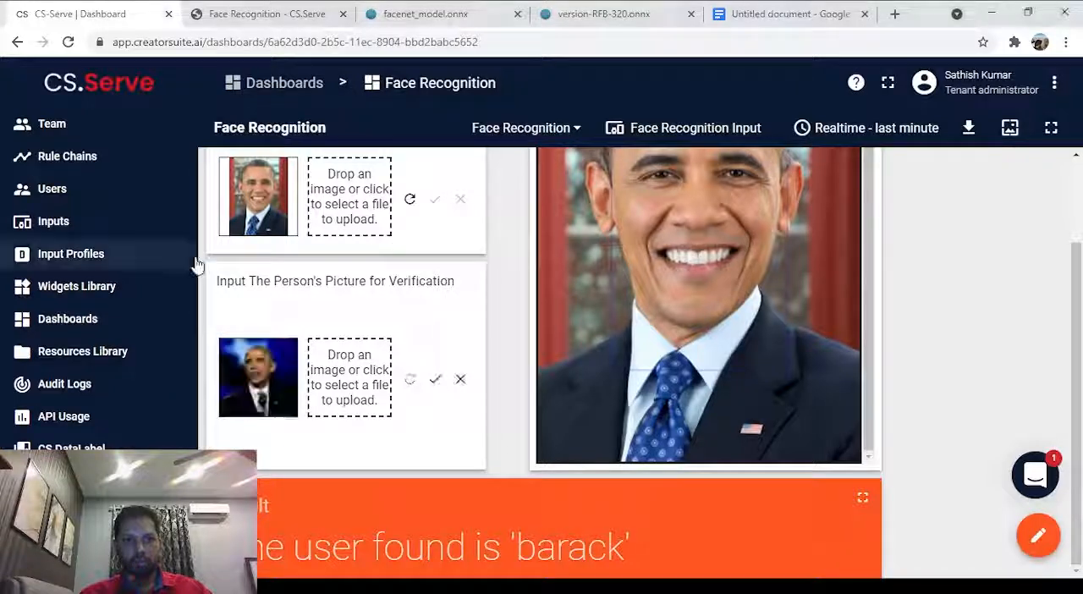
{"action": "left_click", "coordinate": [434, 381]}
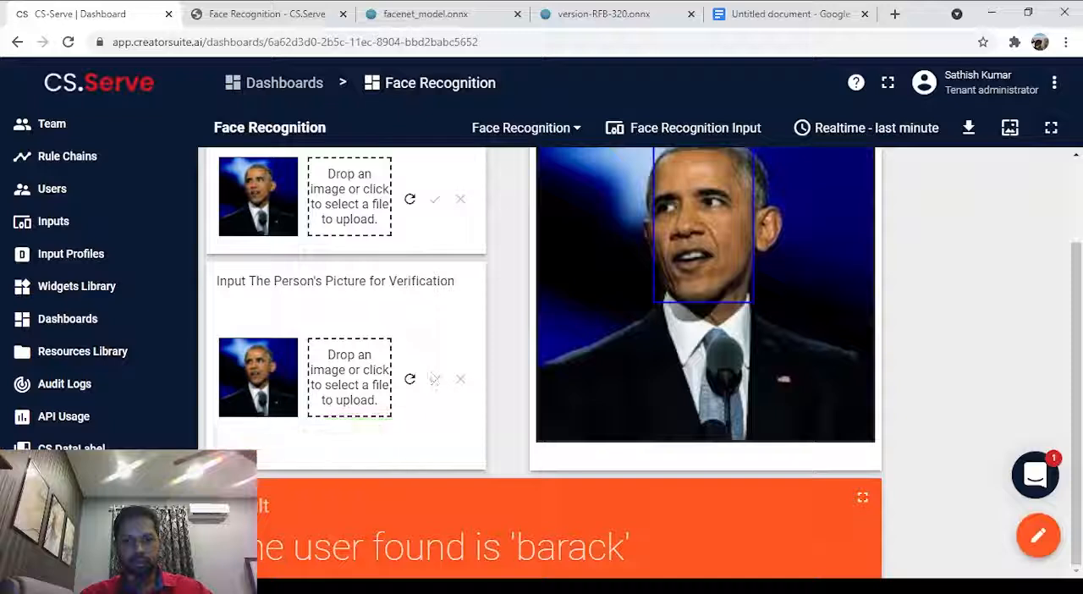
{"action": "scroll", "coordinate": [612, 518], "scroll_direction": "up", "scroll_amount": 1}
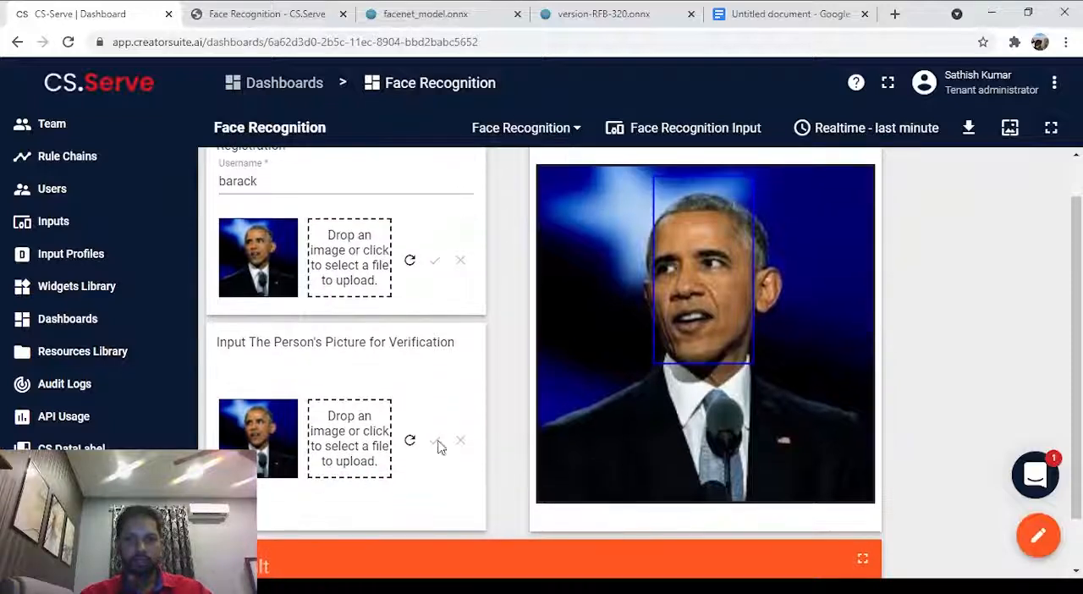
Load the picture of the man in a dark suit and grey tie against a light background for verification and submit it.
{"action": "left_click", "coordinate": [356, 432]}
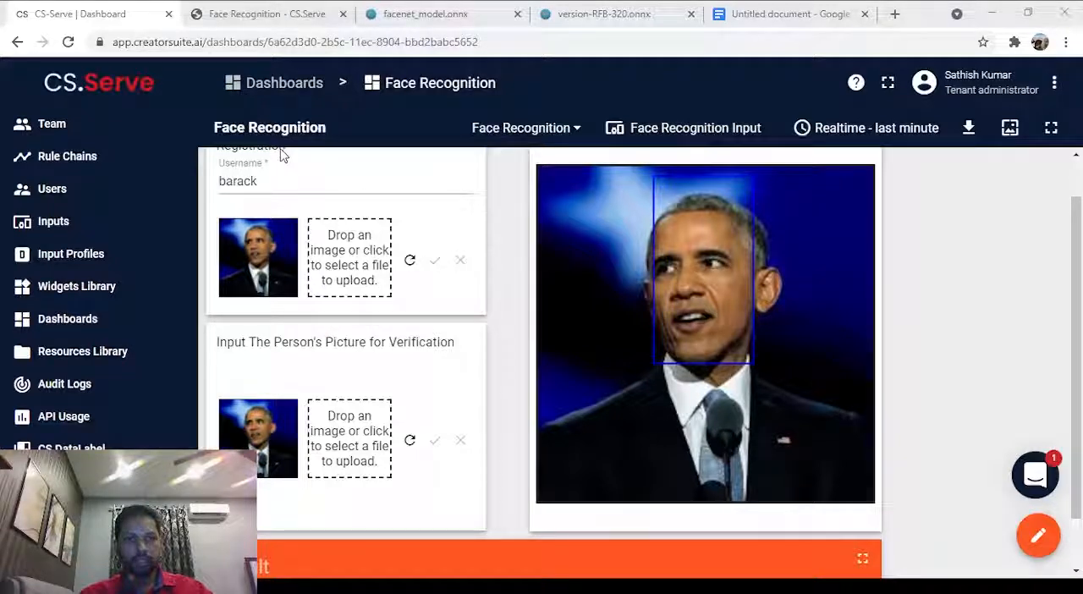
{"action": "double_click", "coordinate": [199, 242]}
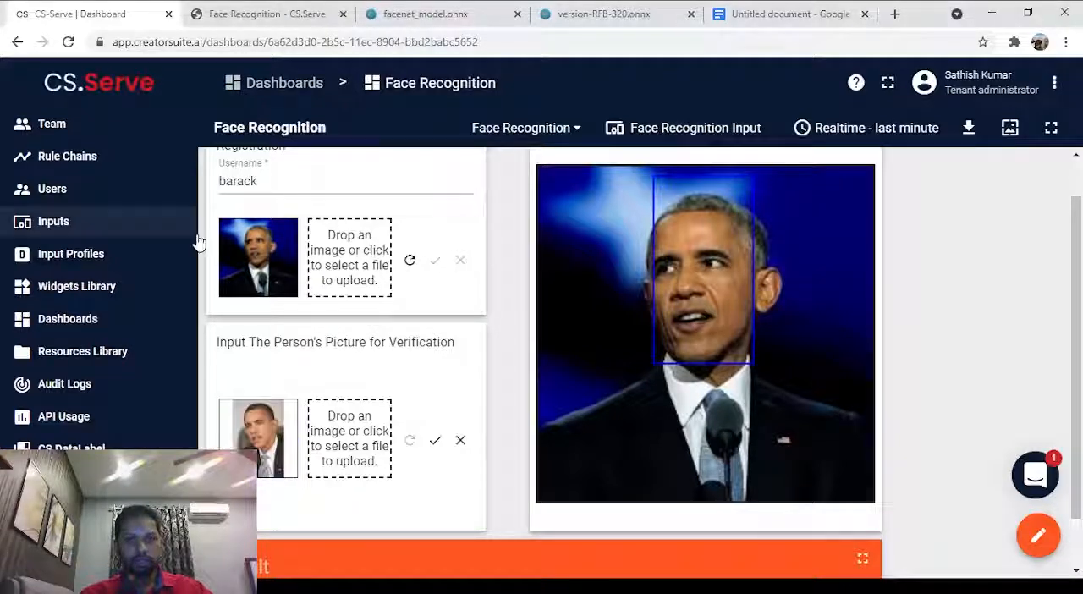
{"action": "scroll", "coordinate": [343, 395], "scroll_direction": "down", "scroll_amount": 1}
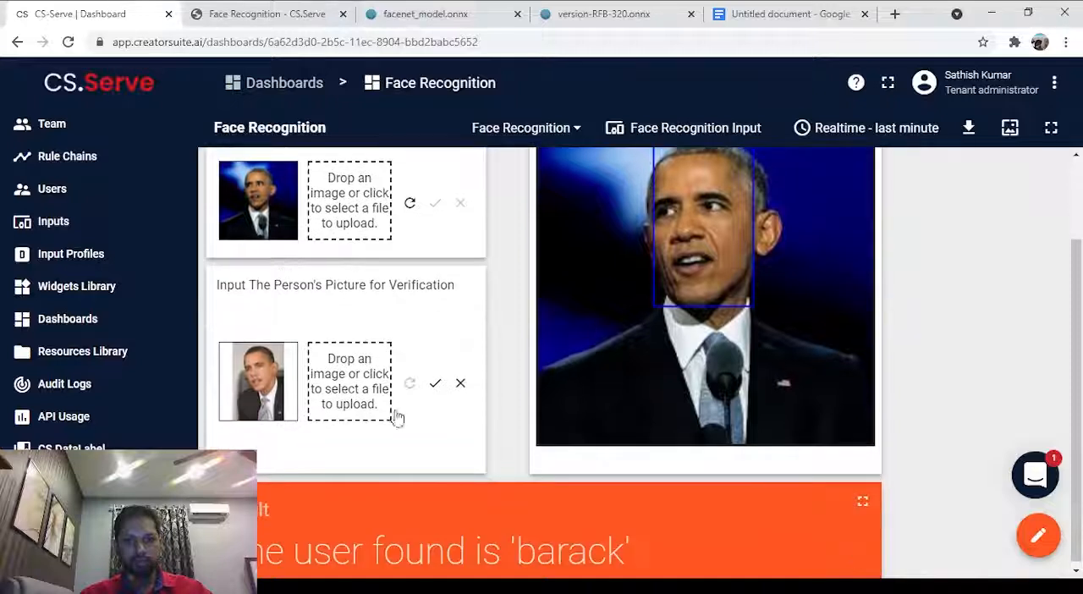
{"action": "left_click", "coordinate": [434, 381]}
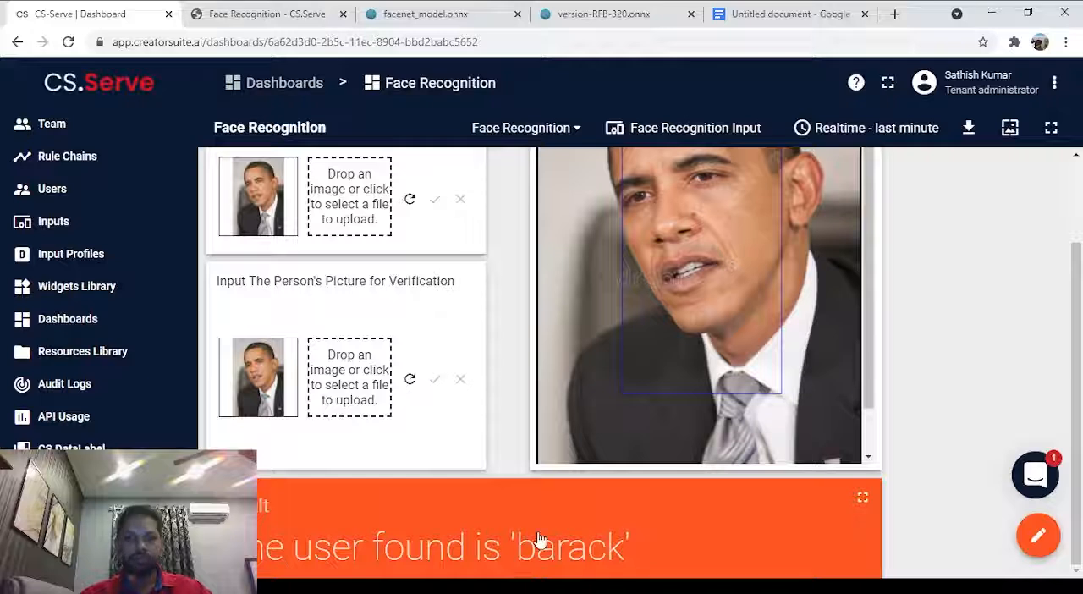
{"action": "scroll", "coordinate": [540, 539], "scroll_direction": "up", "scroll_amount": 2}
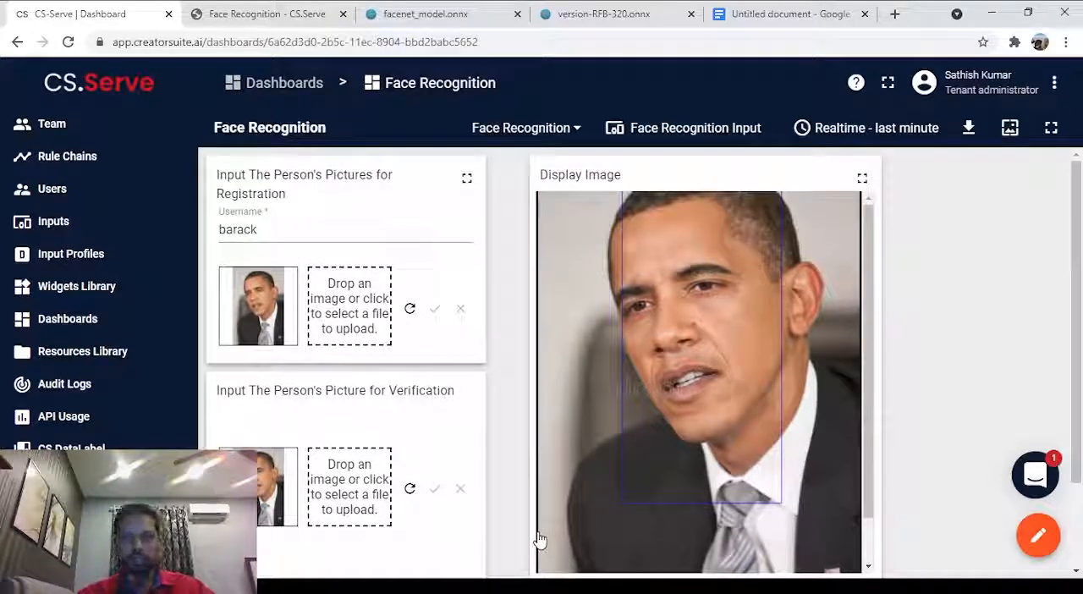